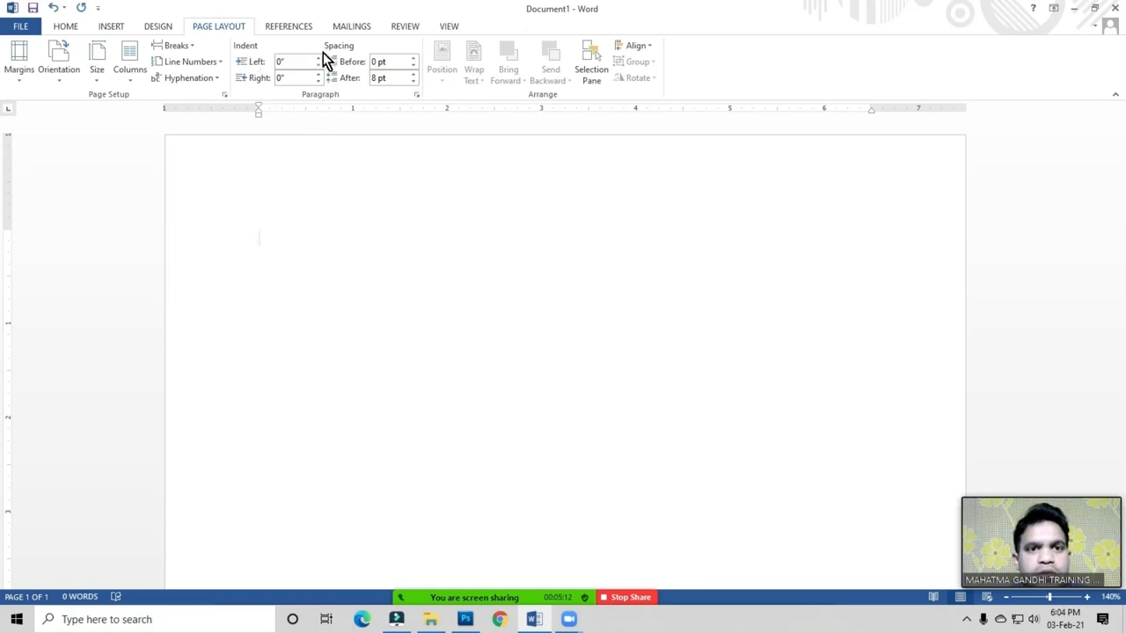
# Step: Generate five paragraphs of sample text on the blank page with the rand formula
pyautogui.click(276, 240)
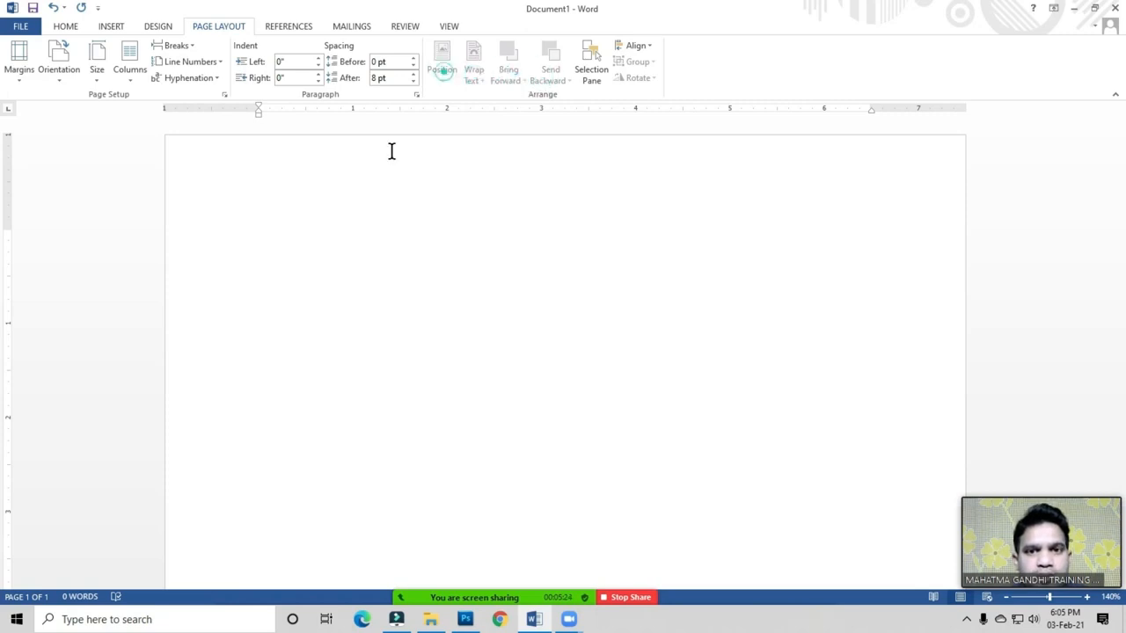
pyautogui.write('rand (')
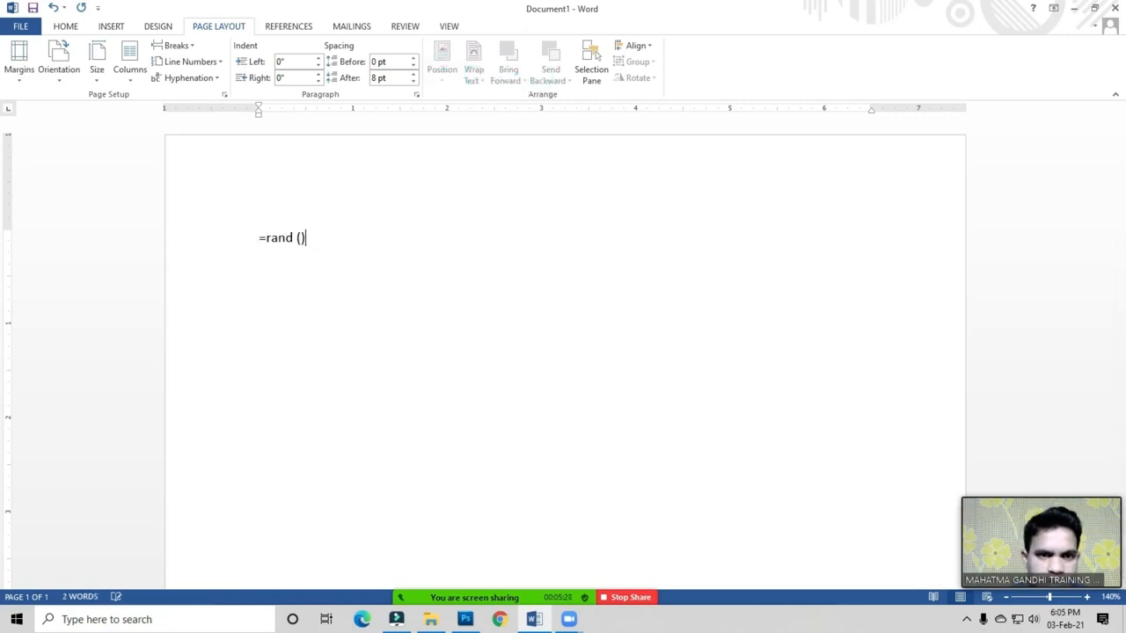
pyautogui.press('Return')
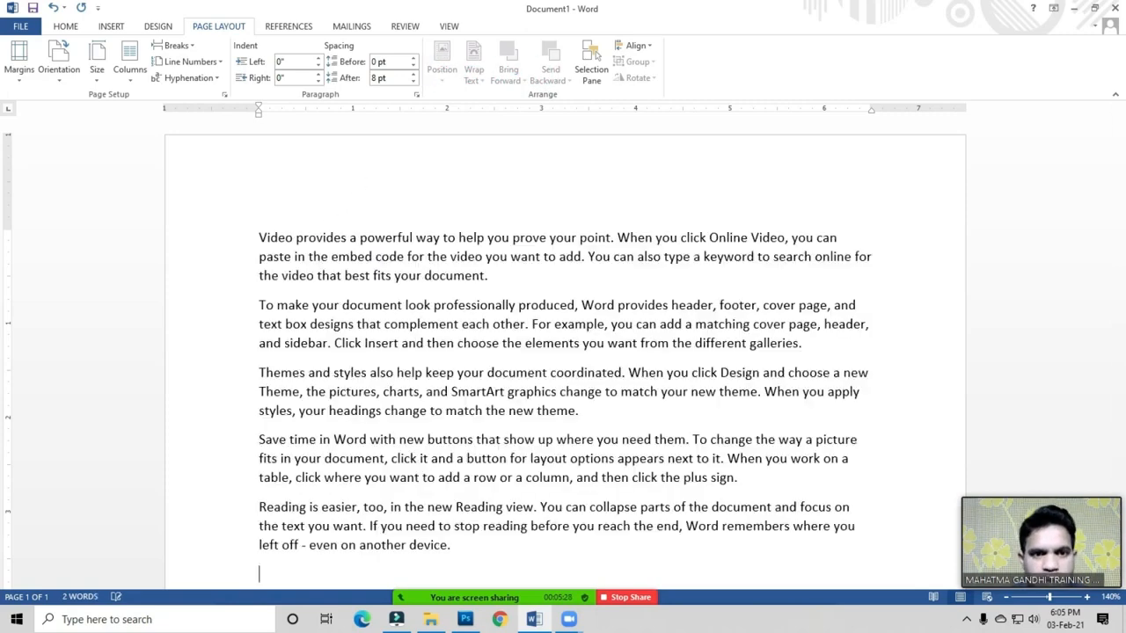
# Step: Place the insertion point in the first paragraph
pyautogui.click(423, 310)
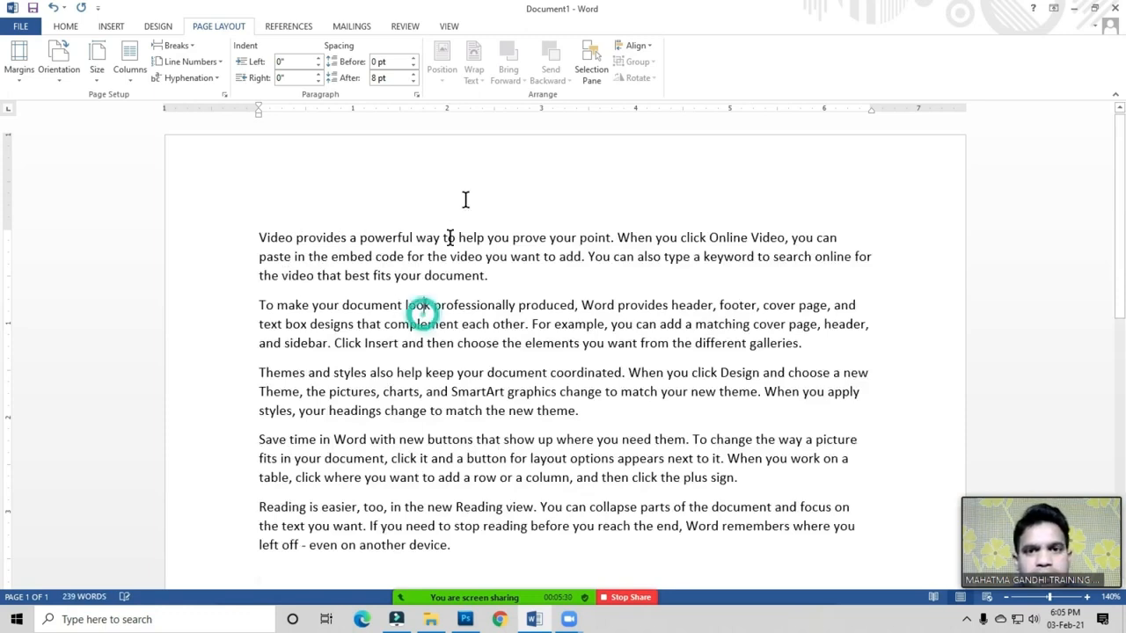
pyautogui.click(516, 73)
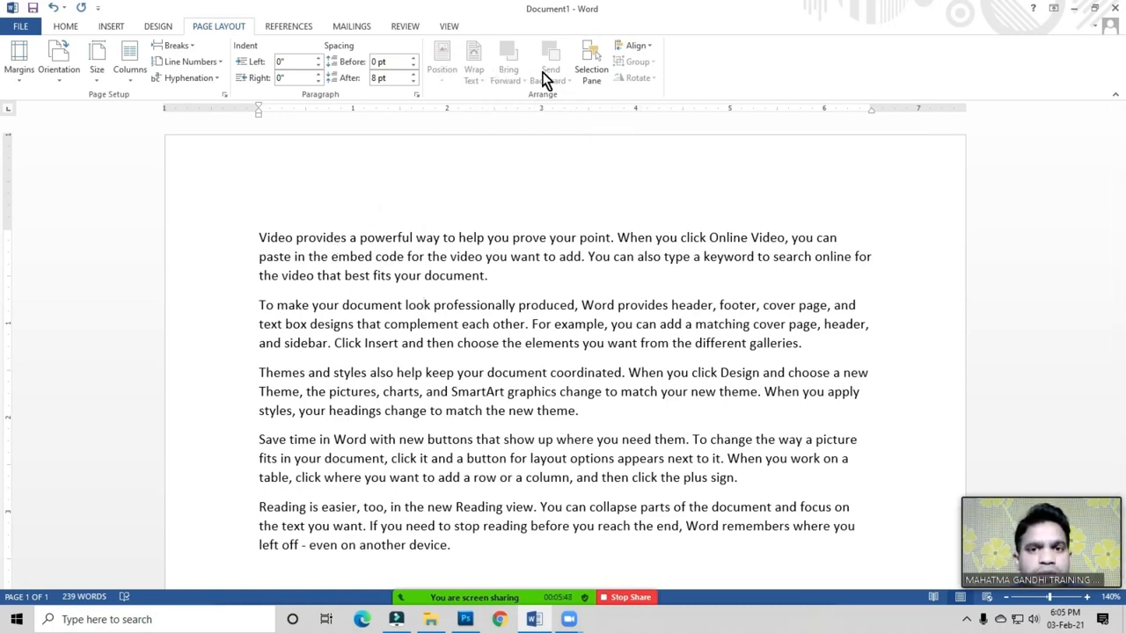
pyautogui.click(376, 276)
pyautogui.click(269, 236)
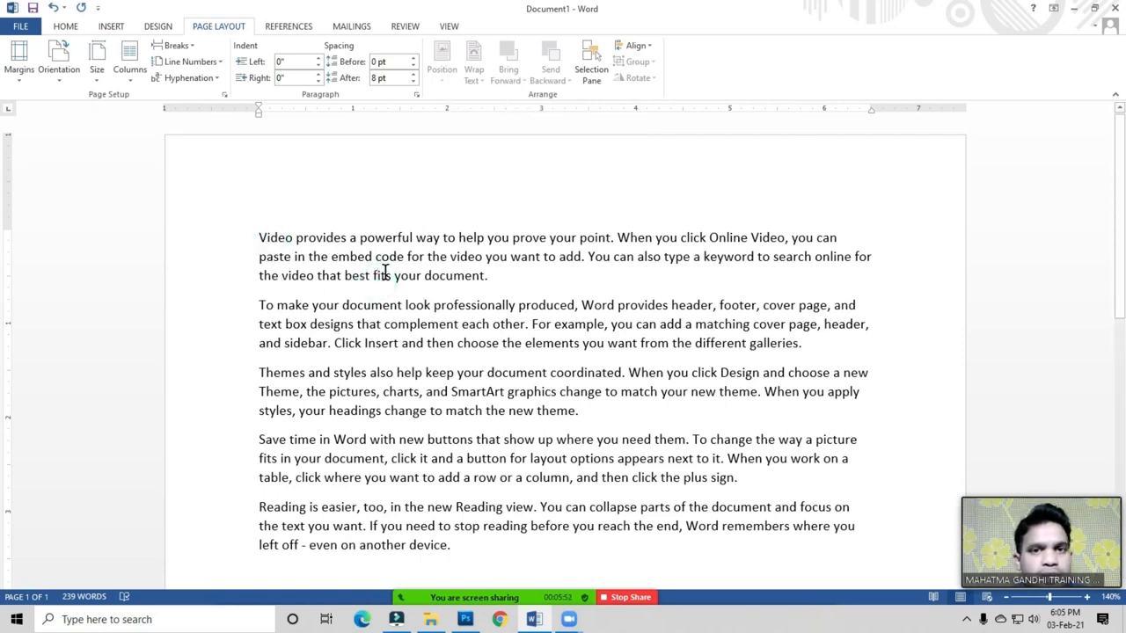
pyautogui.click(333, 238)
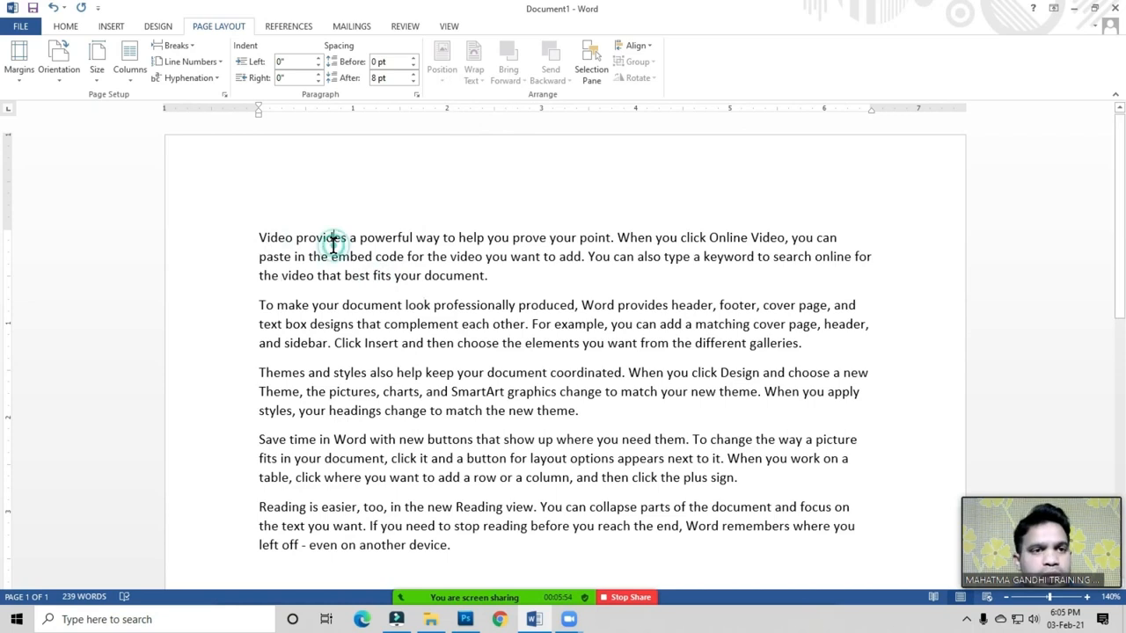
# Step: Insert picture 5, the sunset photo, from the Desktop's Arrange Group folder
pyautogui.click(111, 26)
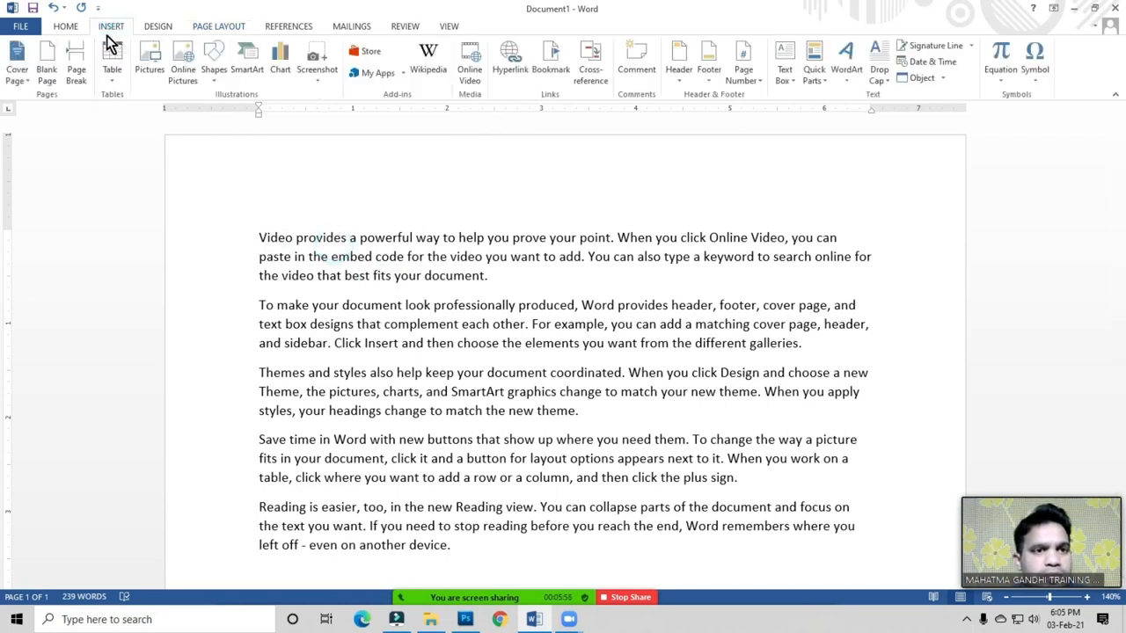
pyautogui.click(156, 68)
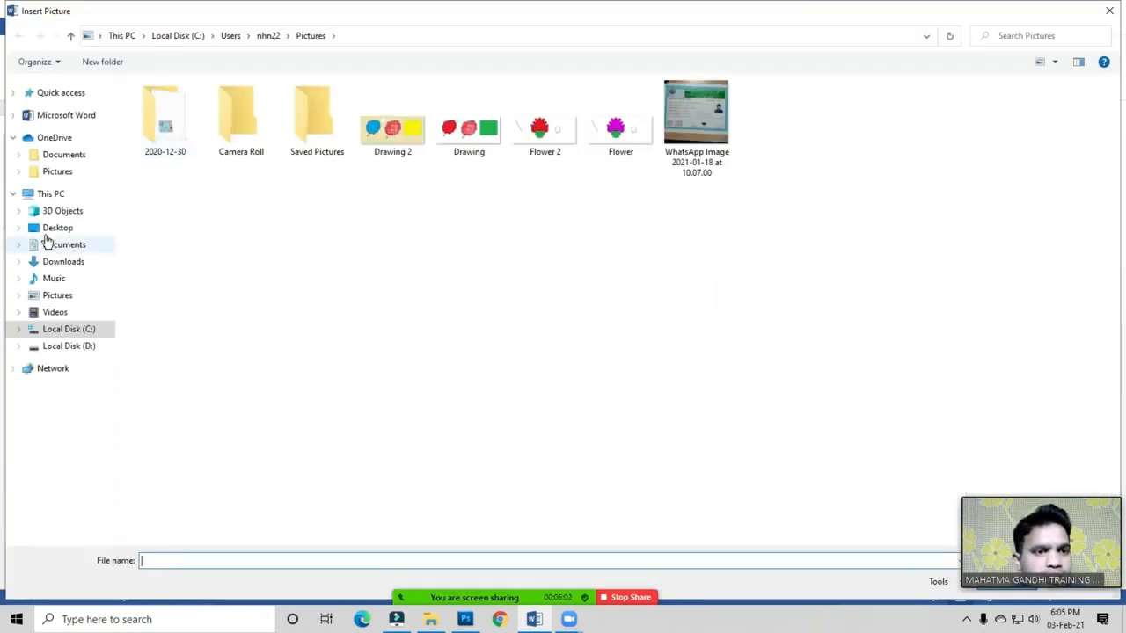
pyautogui.click(58, 229)
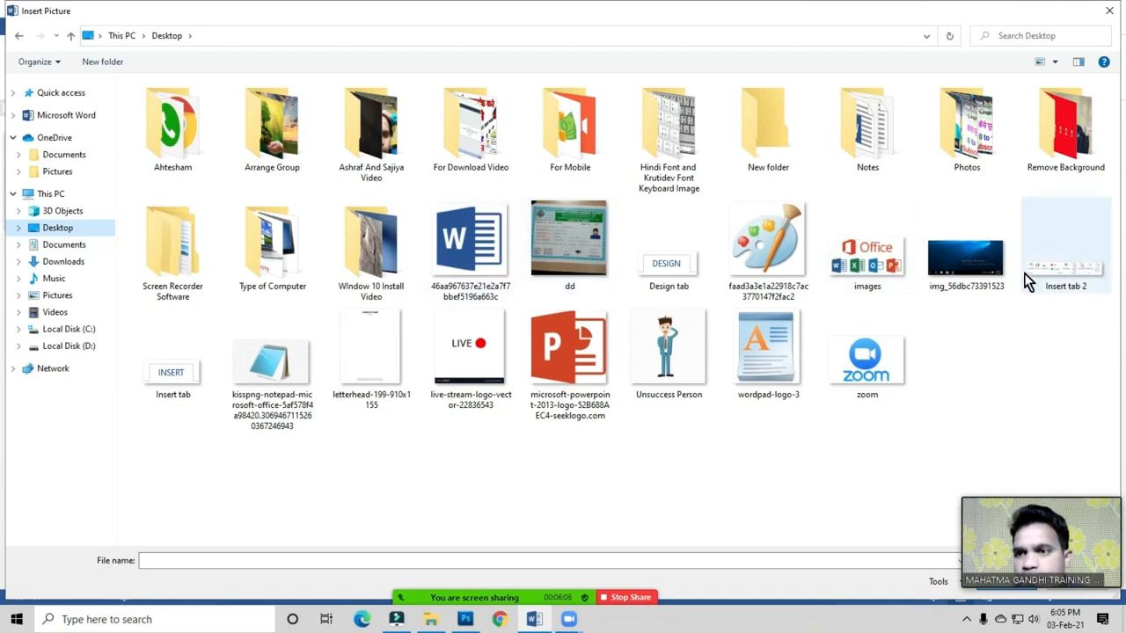
pyautogui.click(280, 123)
pyautogui.doubleClick(281, 123)
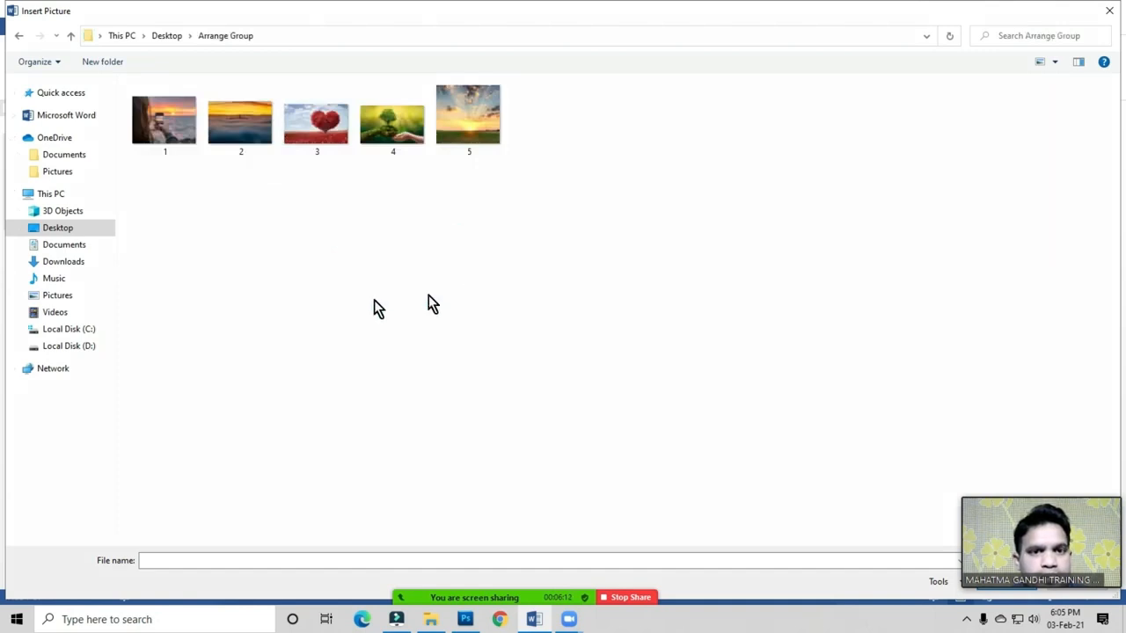
pyautogui.click(487, 146)
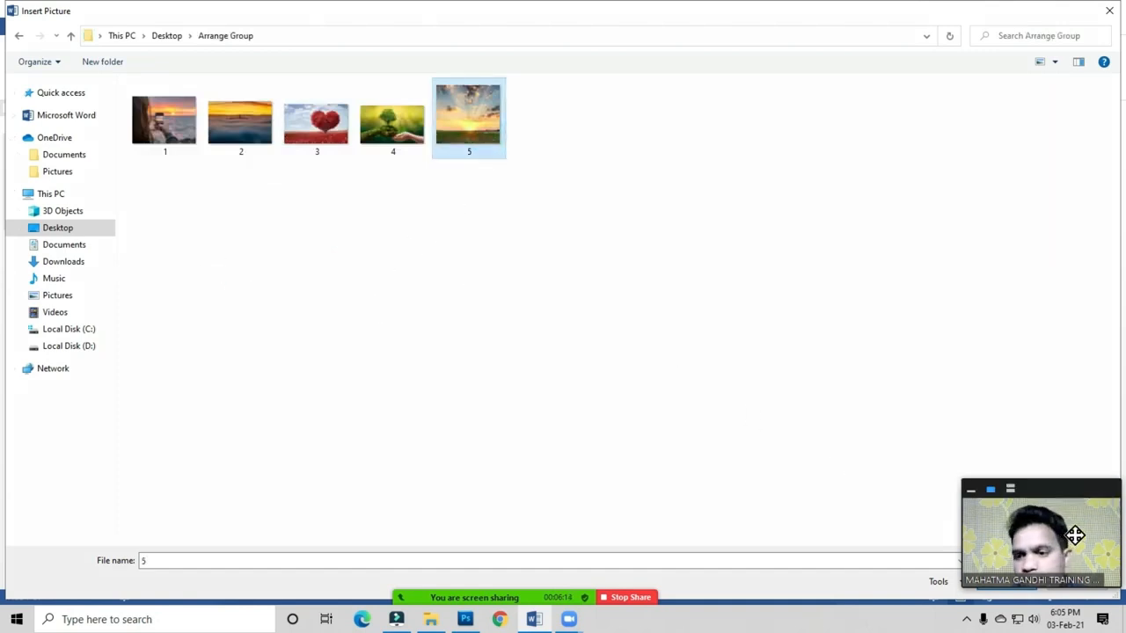
pyautogui.moveTo(1073, 534); pyautogui.dragTo(1044, 431)
pyautogui.click(1001, 582)
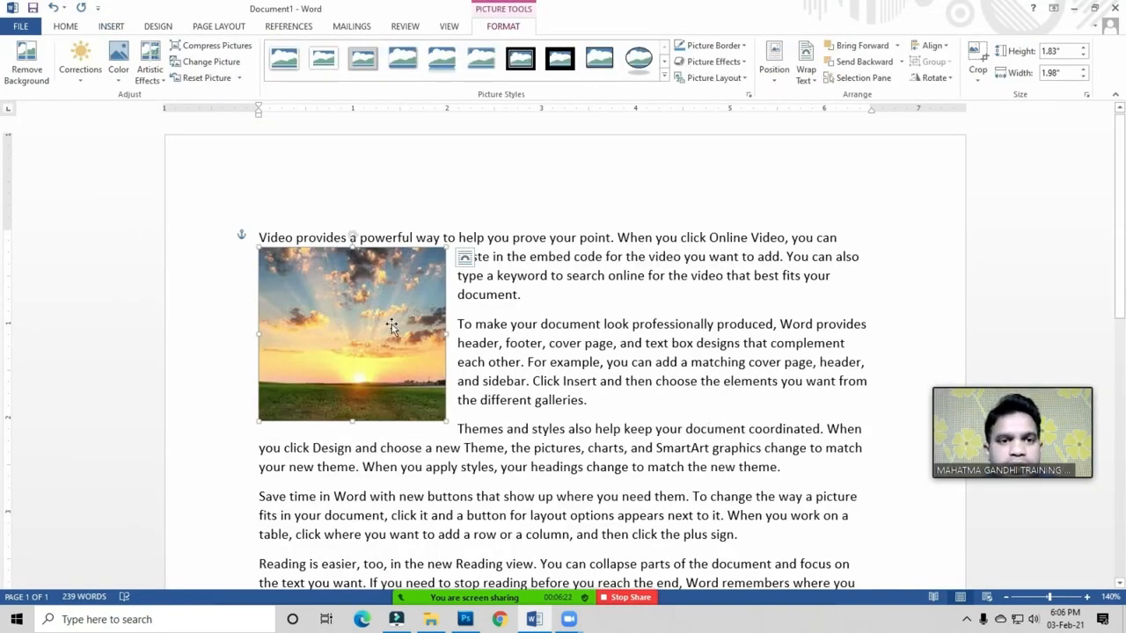
# Step: Drag the sunset picture to the top-left of the first paragraph
pyautogui.moveTo(338, 301)
pyautogui.mouseDown()
pyautogui.moveTo(370, 330)
pyautogui.moveTo(348, 337)
pyautogui.moveTo(343, 293)
pyautogui.mouseUp()
pyautogui.moveTo(383, 328); pyautogui.dragTo(490, 379)
pyautogui.moveTo(397, 325); pyautogui.dragTo(348, 301)
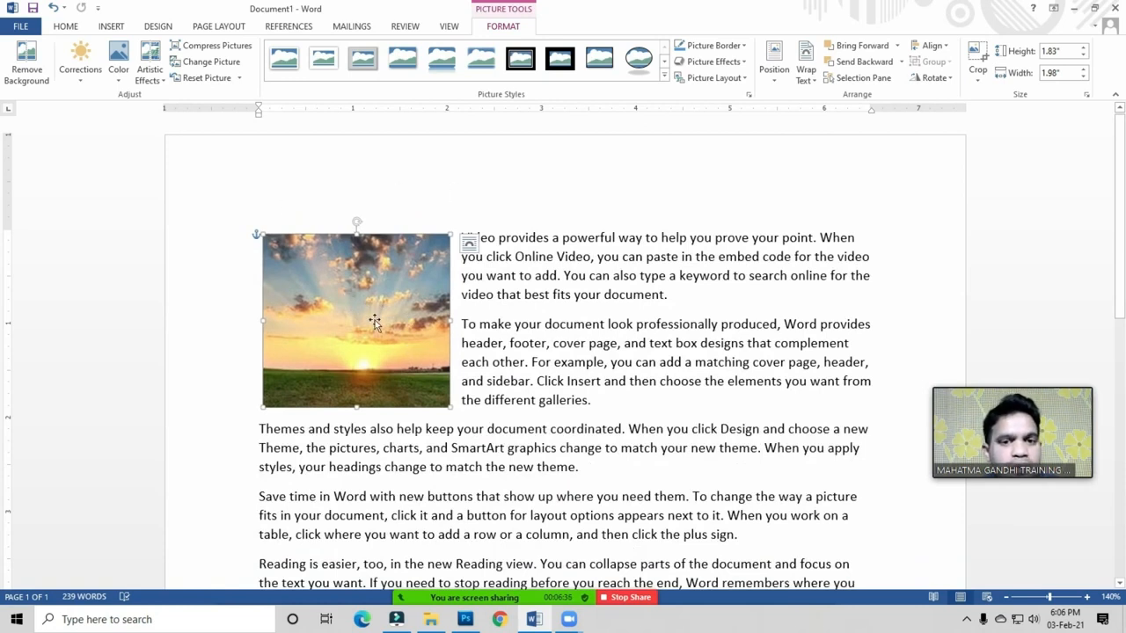
pyautogui.click(218, 27)
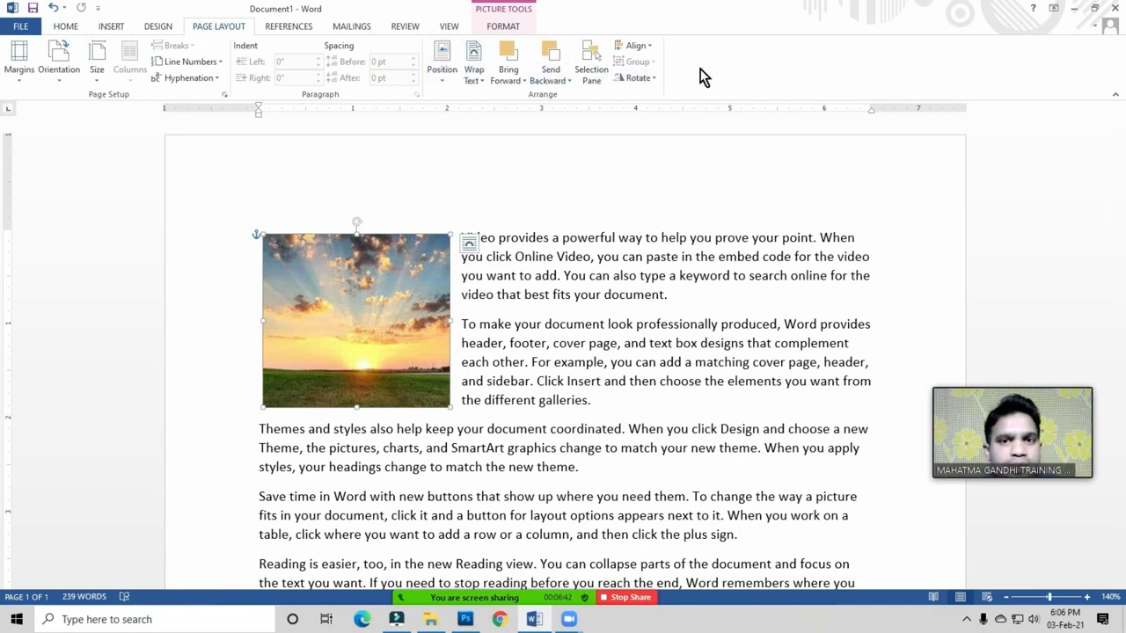
# Step: Try the picture Position options top right, bottom centre and bottom right
pyautogui.click(443, 76)
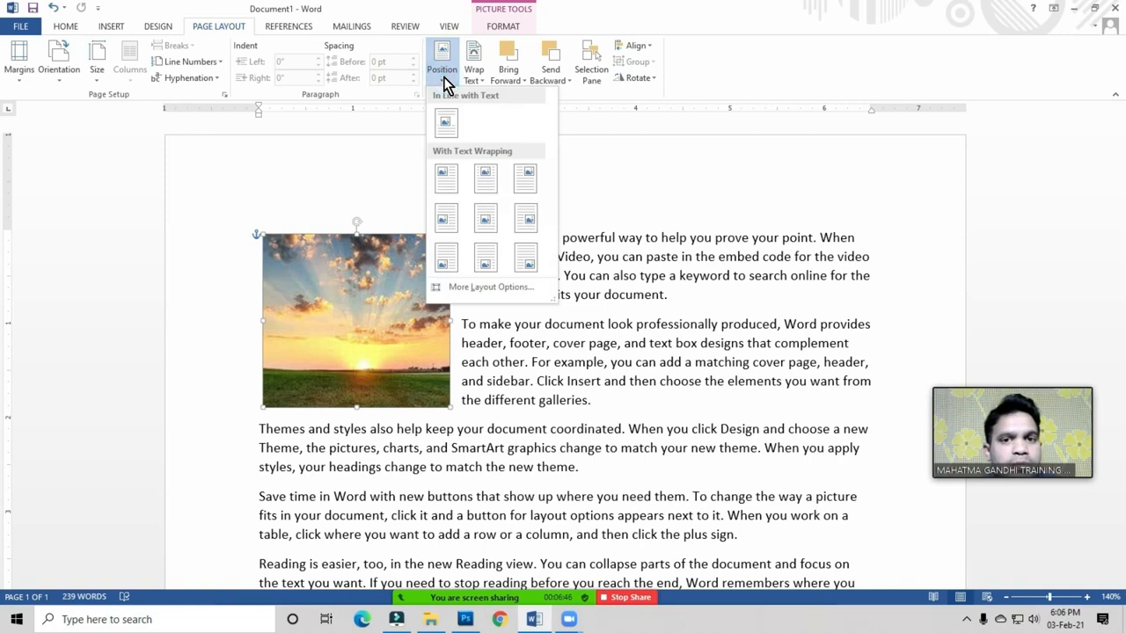
pyautogui.click(362, 315)
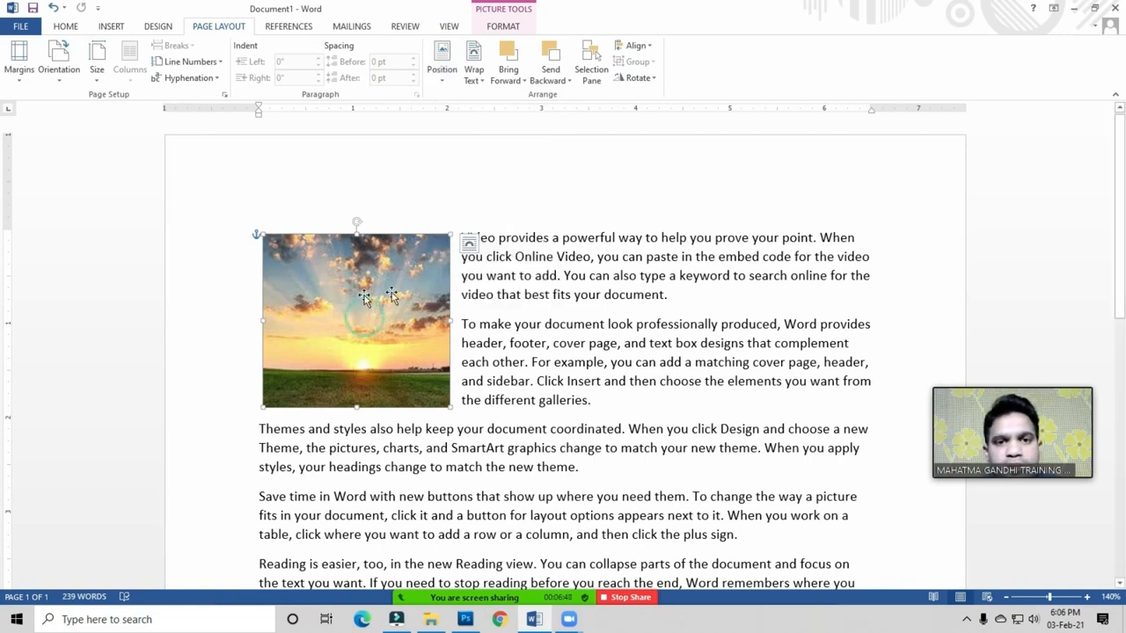
pyautogui.click(444, 77)
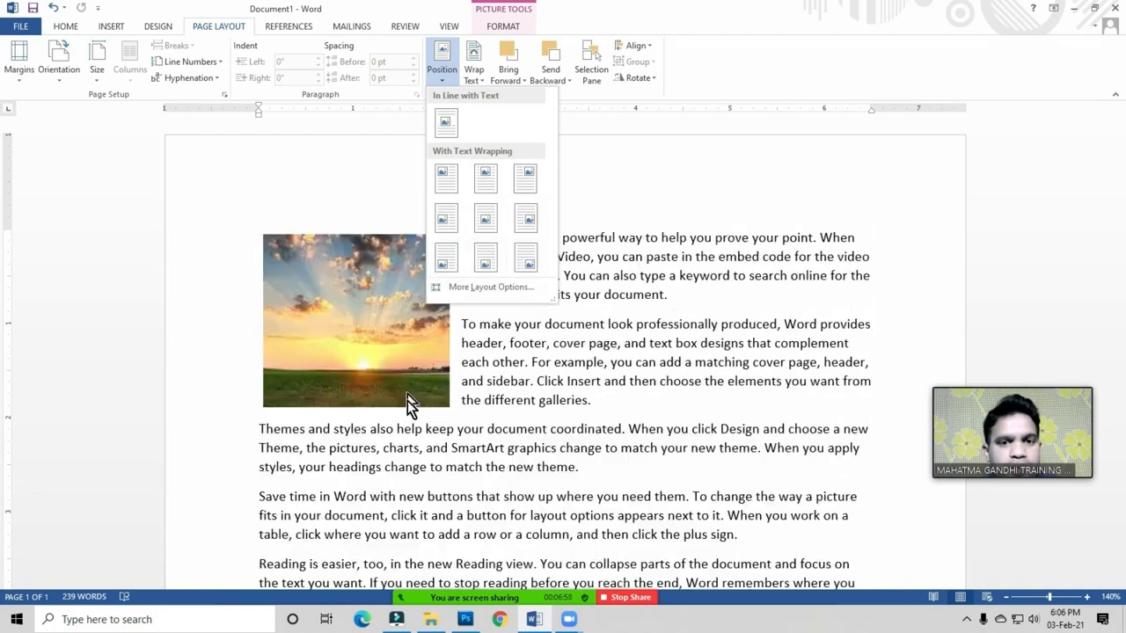
pyautogui.click(350, 279)
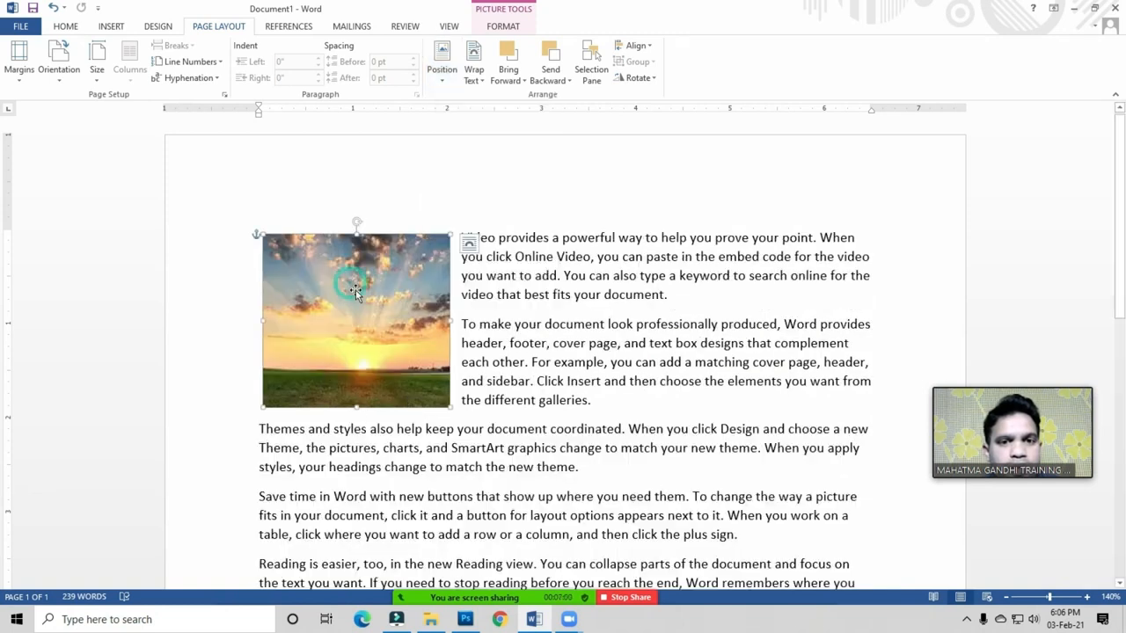
pyautogui.click(450, 74)
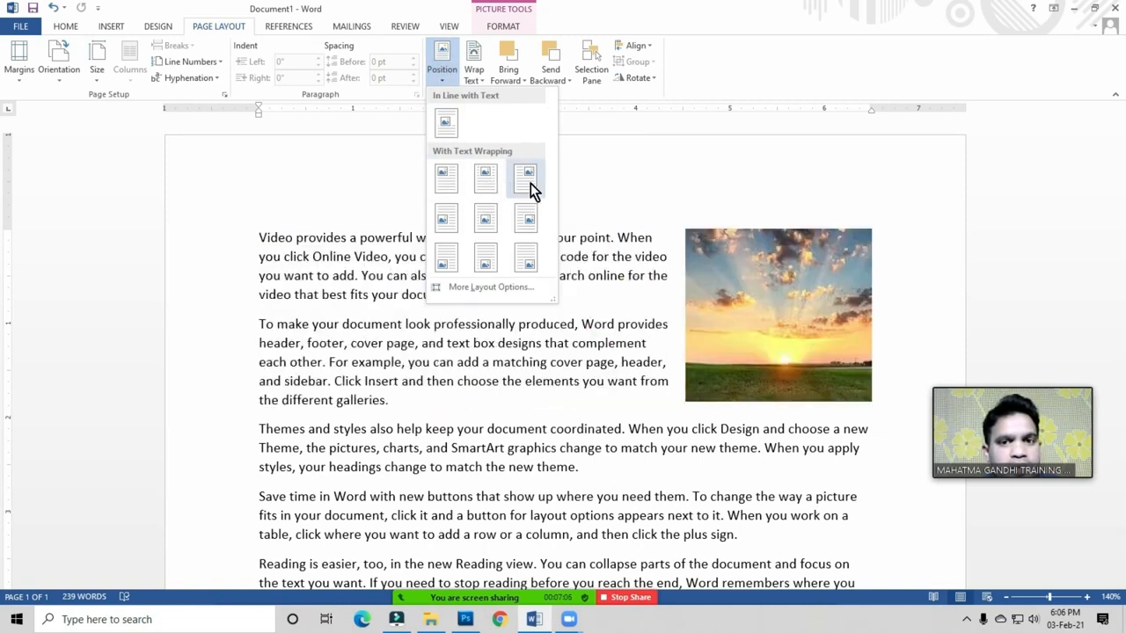
pyautogui.click(530, 183)
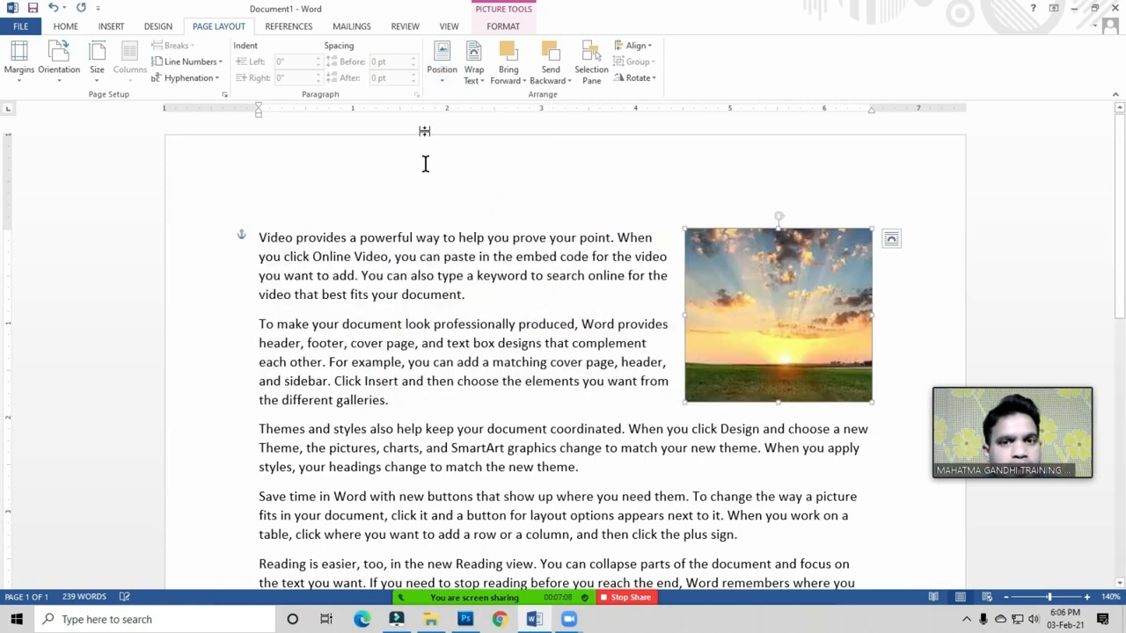
pyautogui.scroll(-3, 5, 237)
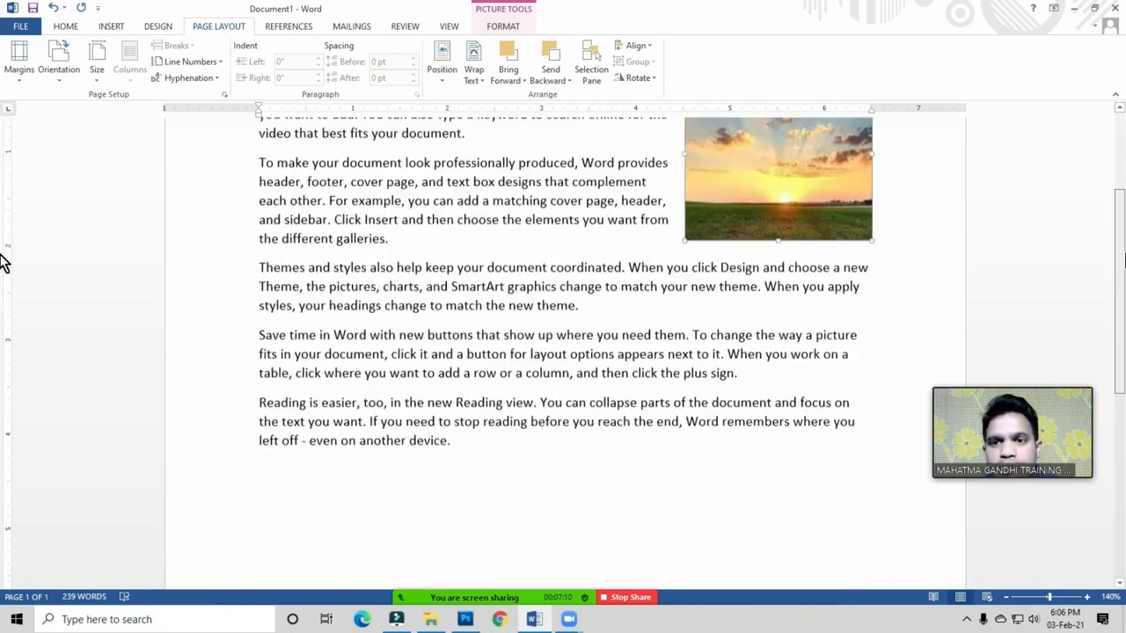
pyautogui.click(443, 79)
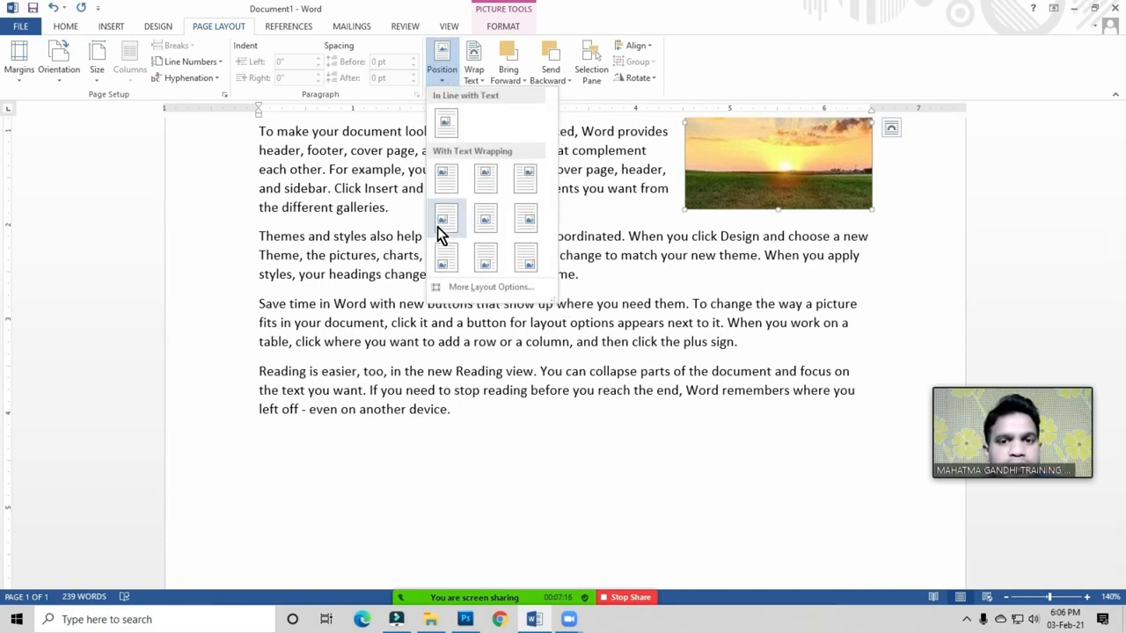
pyautogui.click(484, 221)
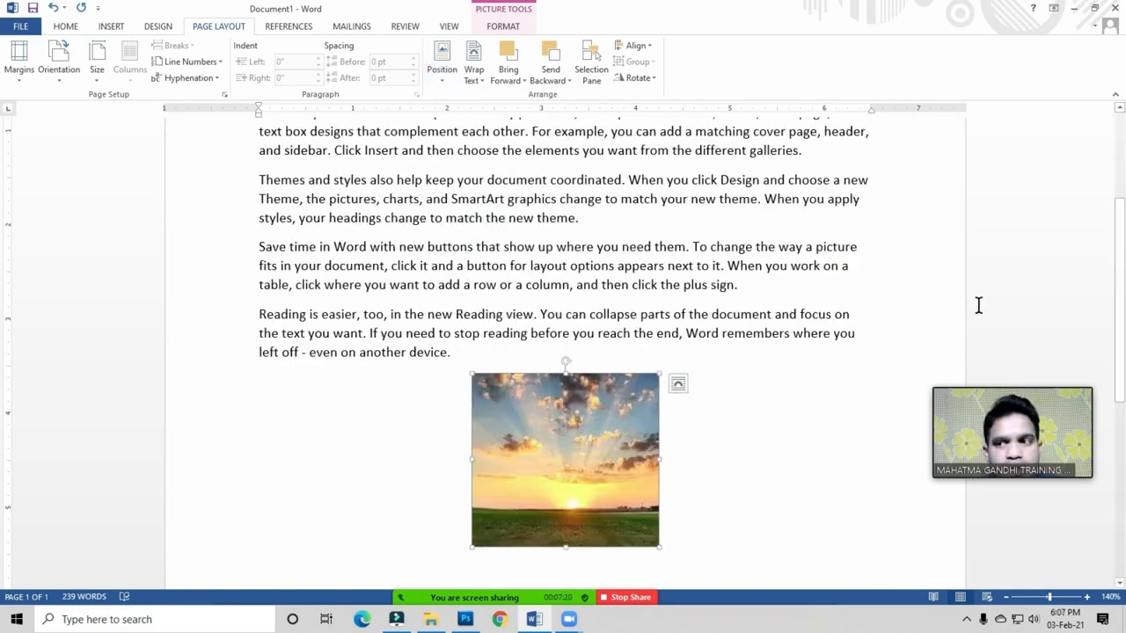
pyautogui.moveTo(1122, 235); pyautogui.dragTo(1123, 440)
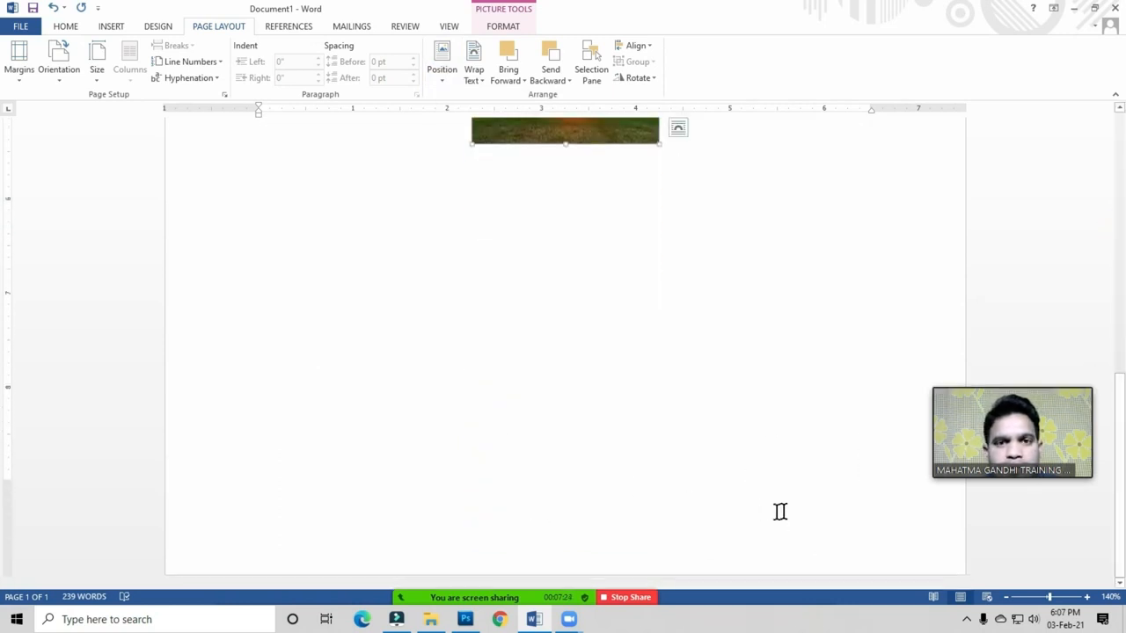
pyautogui.scroll(3, 554, 402)
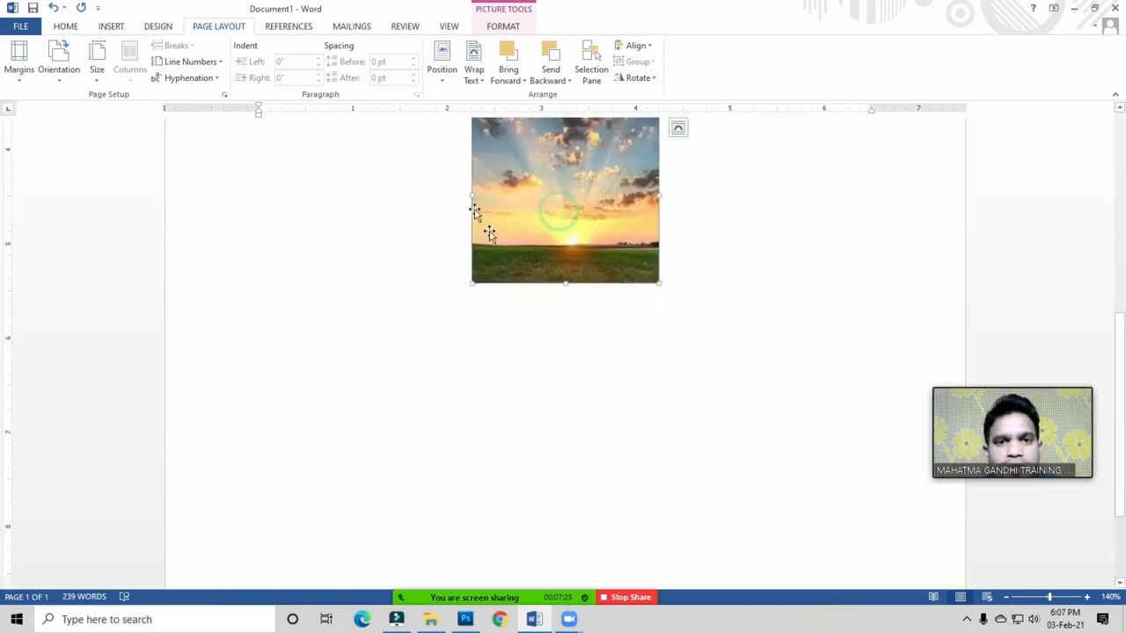
pyautogui.click(442, 70)
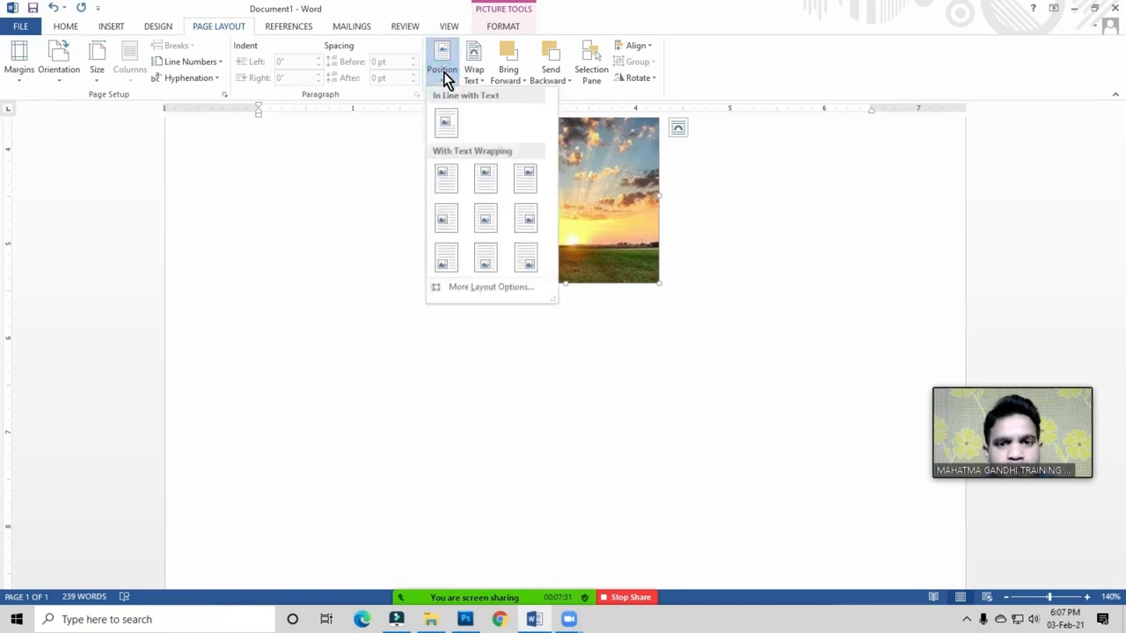
pyautogui.click(525, 258)
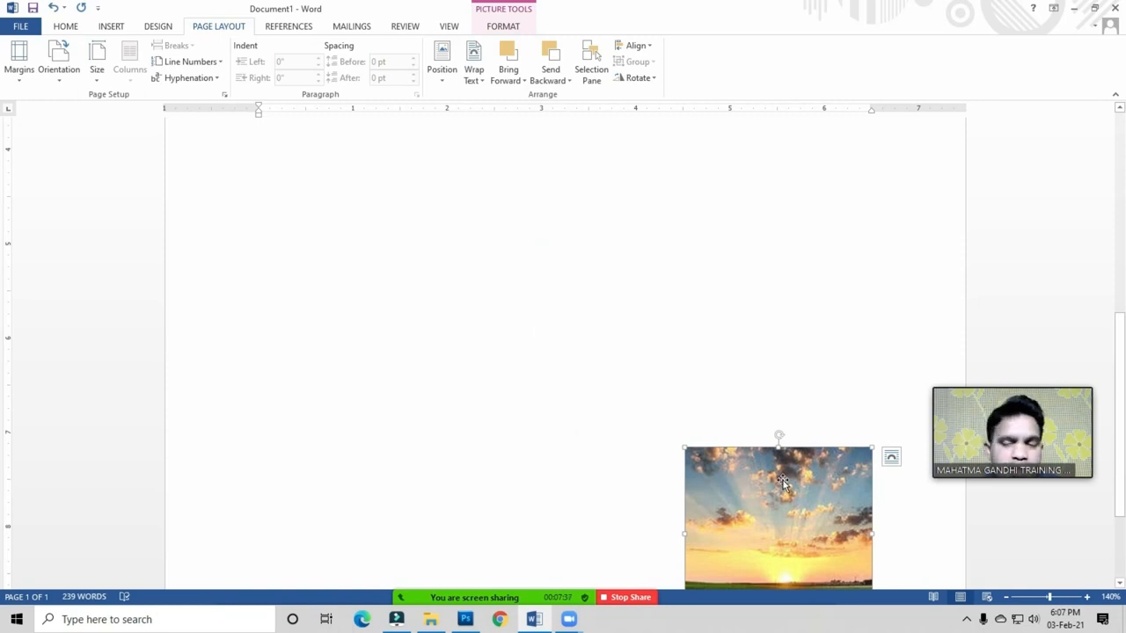
# Step: Position the picture at the top left with text wrapping
pyautogui.scroll(5, 781, 482)
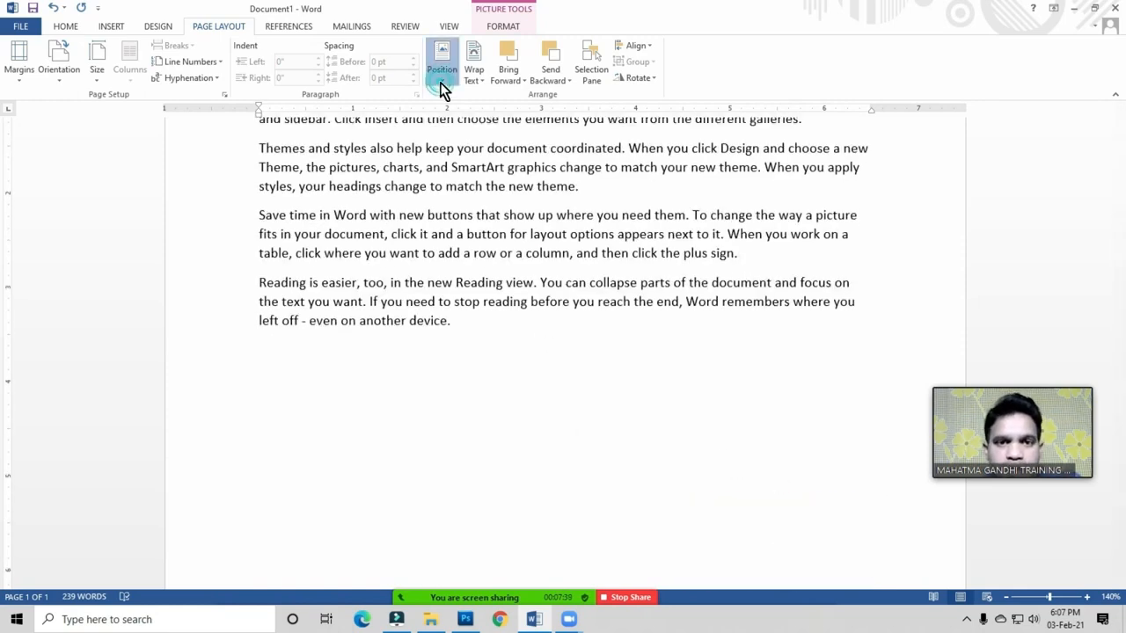
pyautogui.click(443, 88)
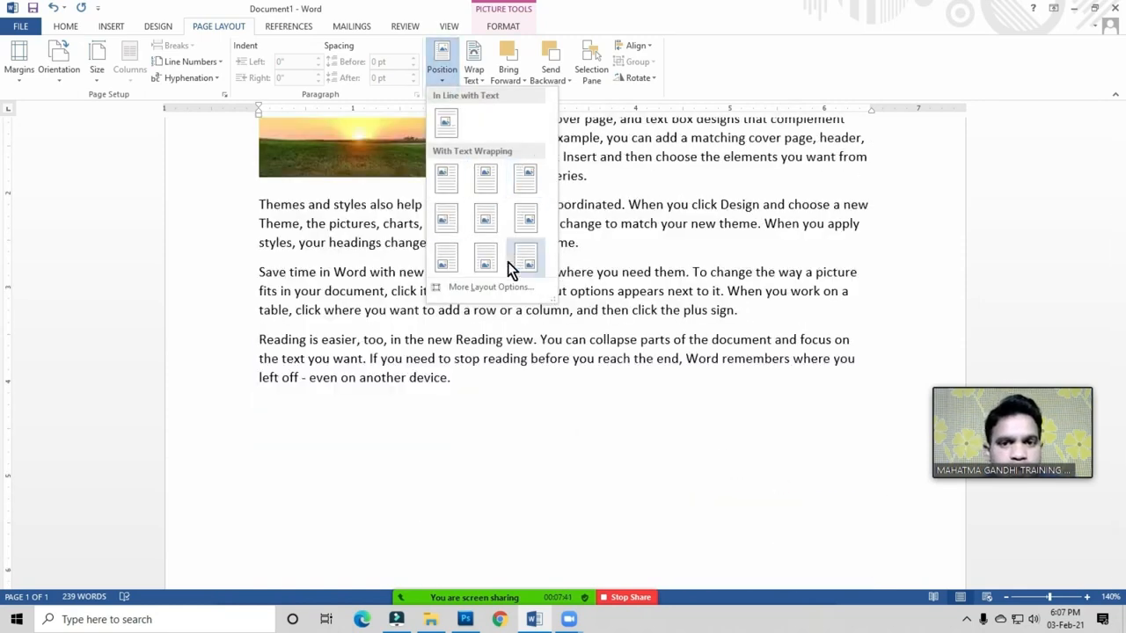
pyautogui.click(582, 316)
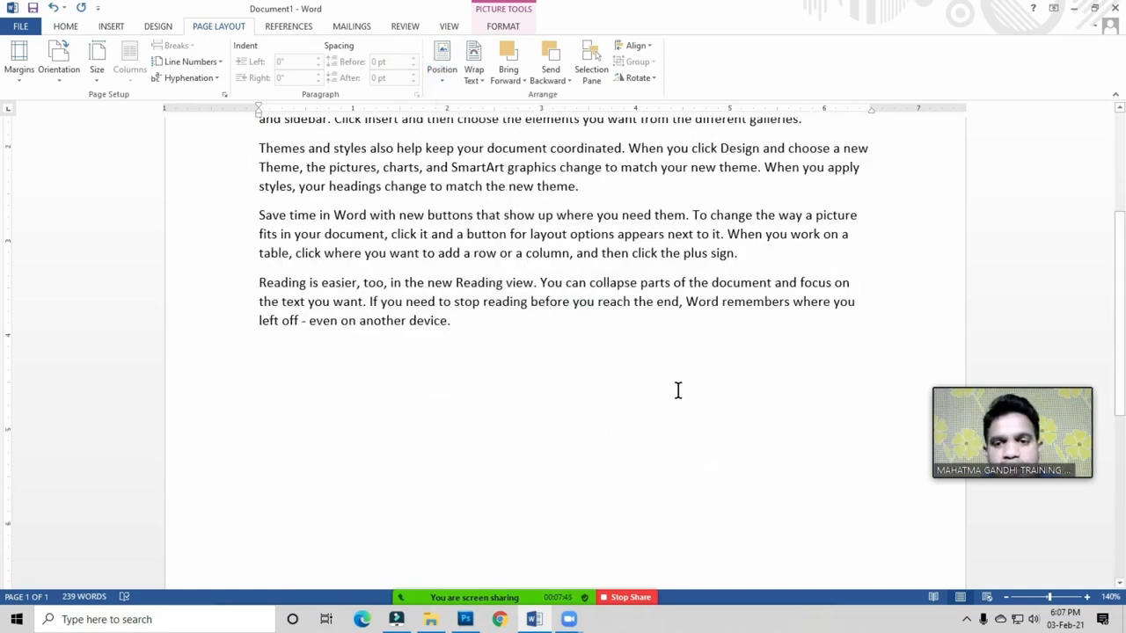
pyautogui.scroll(-1, 675, 389)
pyautogui.scroll(4, 674, 389)
pyautogui.scroll(-6, 674, 389)
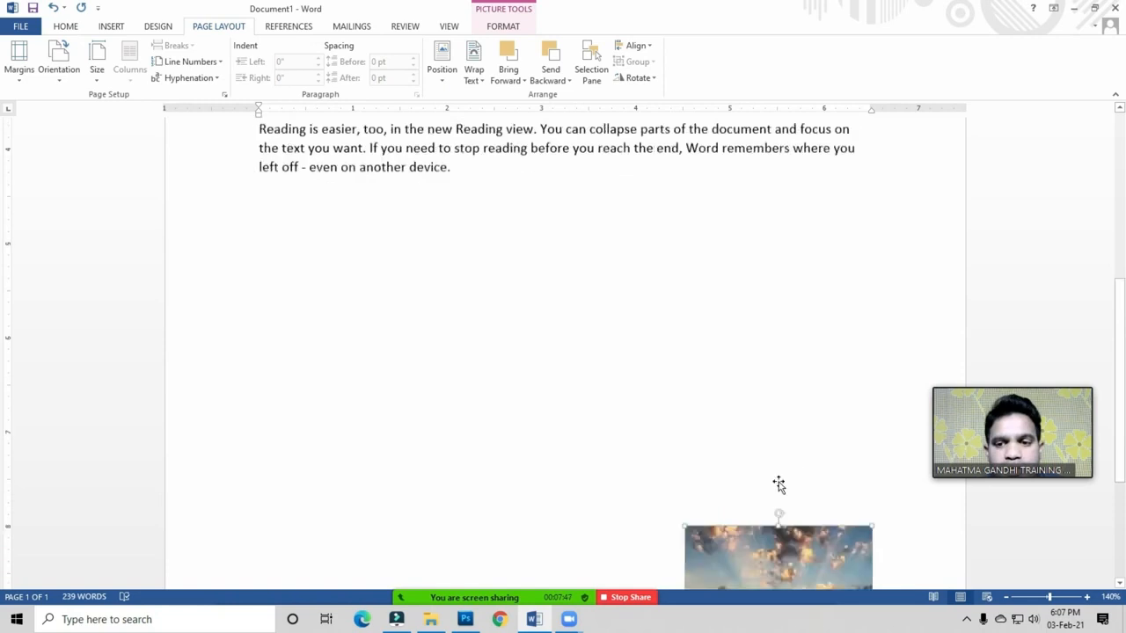
pyautogui.scroll(-2, 779, 485)
pyautogui.click(438, 72)
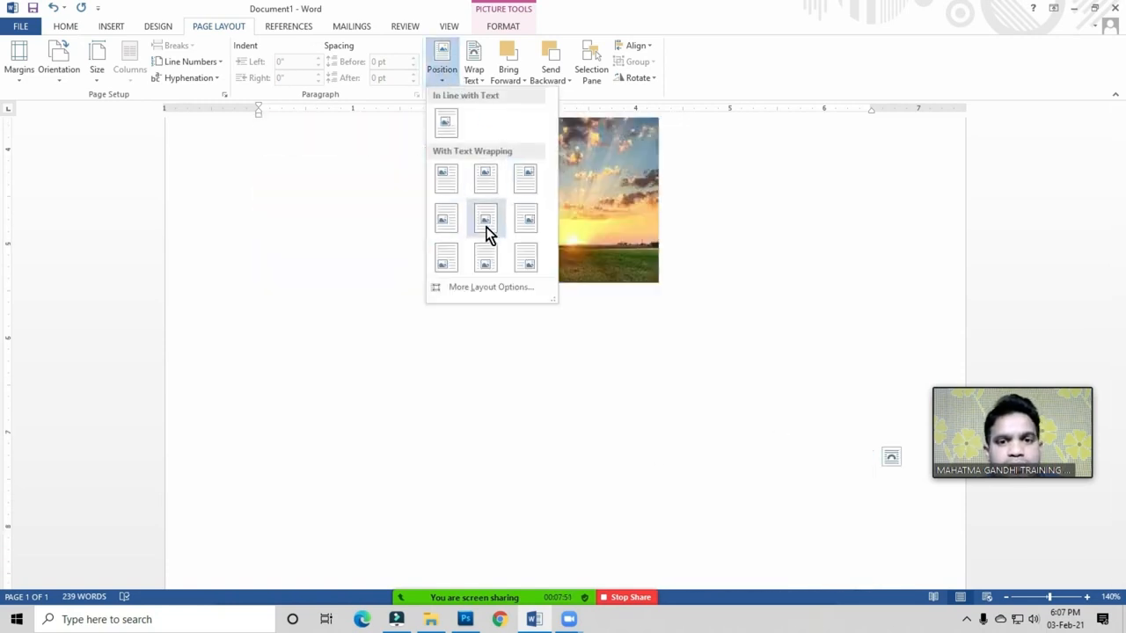
pyautogui.click(444, 181)
pyautogui.scroll(8, 455, 360)
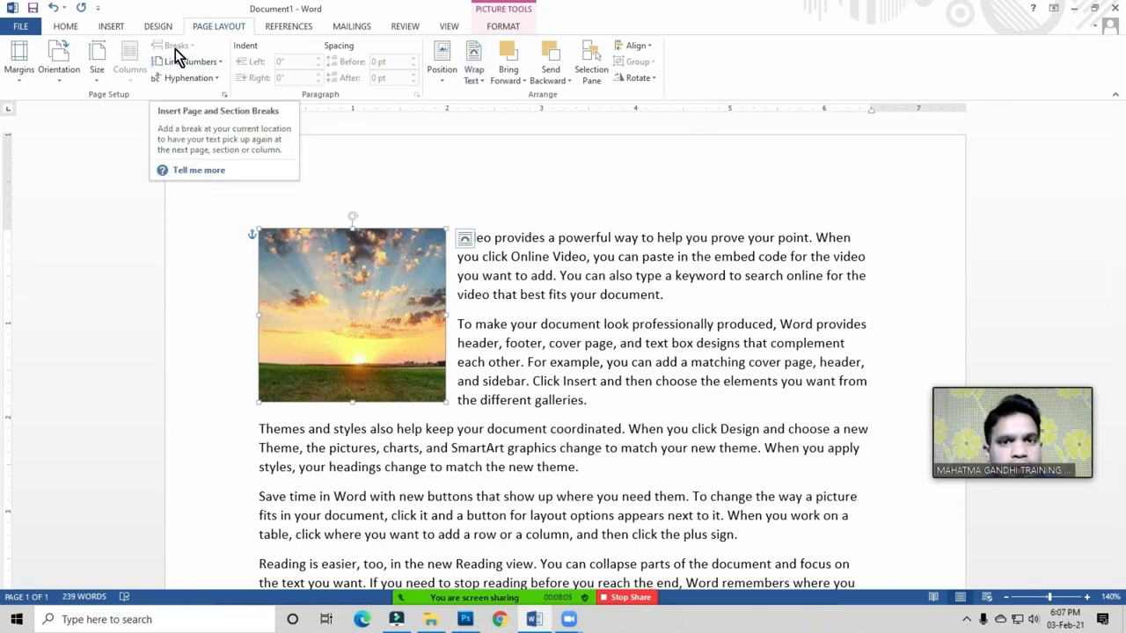
# Step: Apply Square text wrapping and drag the picture into the middle of the paragraphs
pyautogui.click(474, 80)
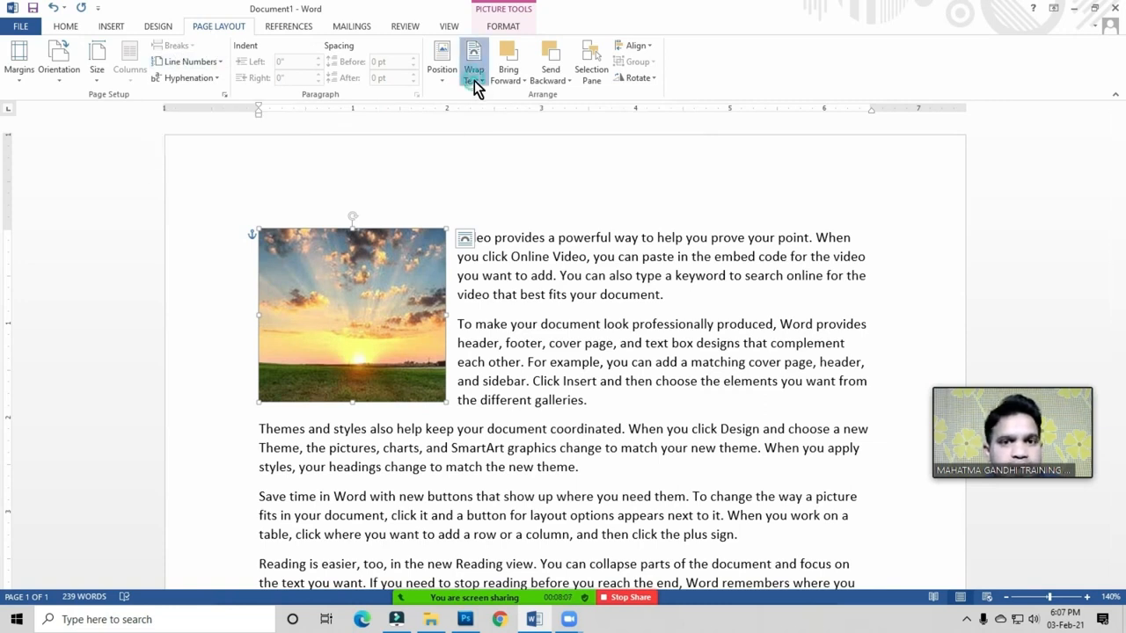
pyautogui.click(466, 218)
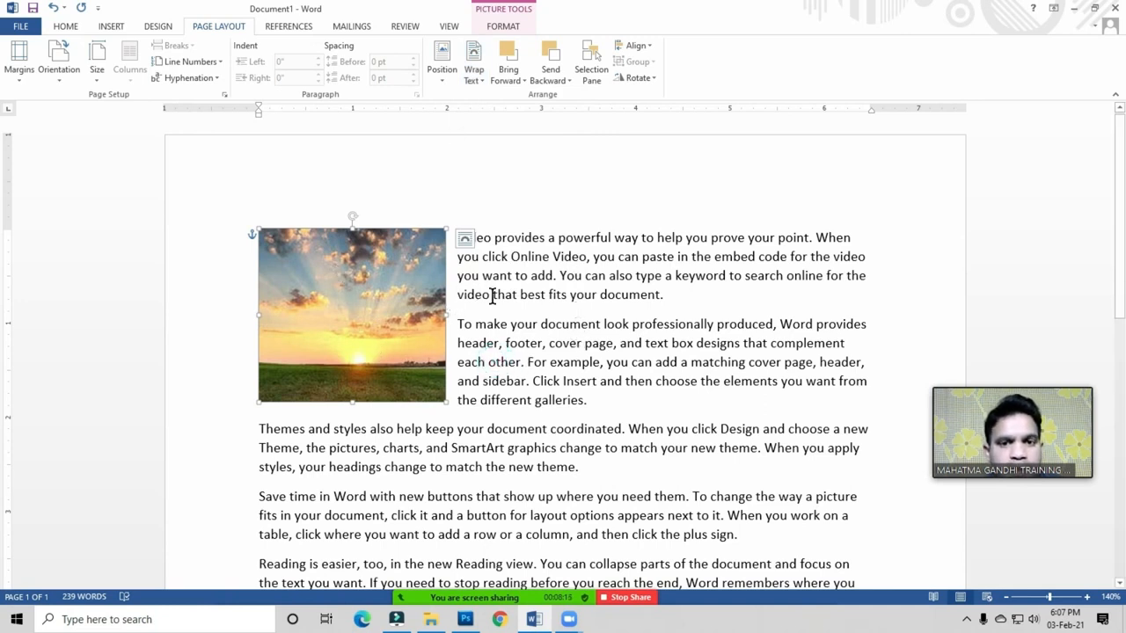
pyautogui.click(471, 78)
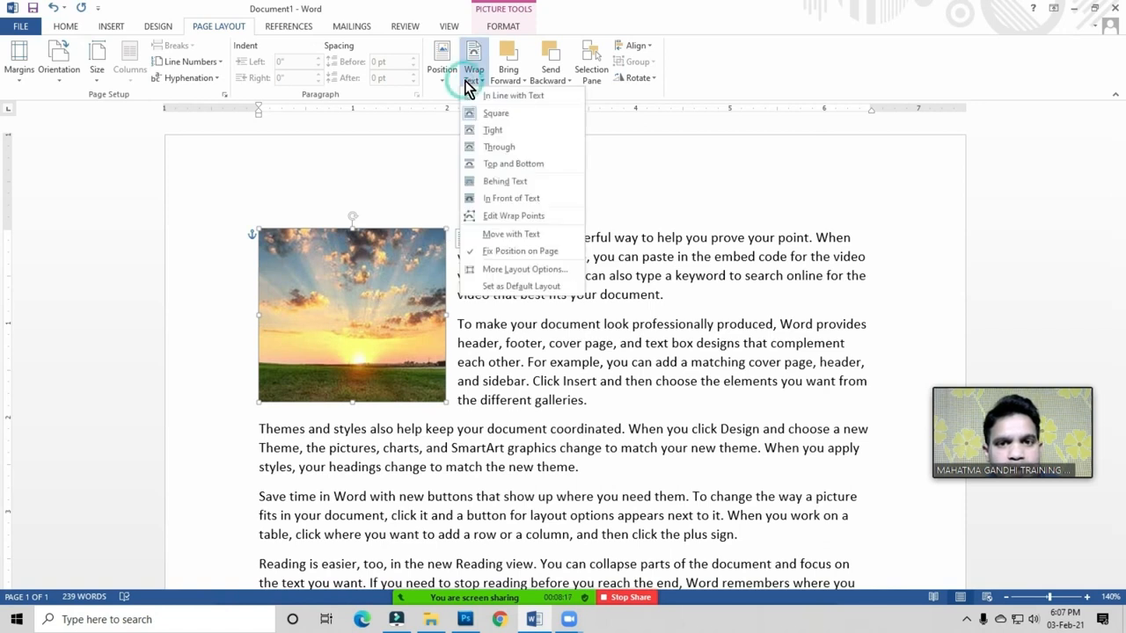
pyautogui.click(497, 120)
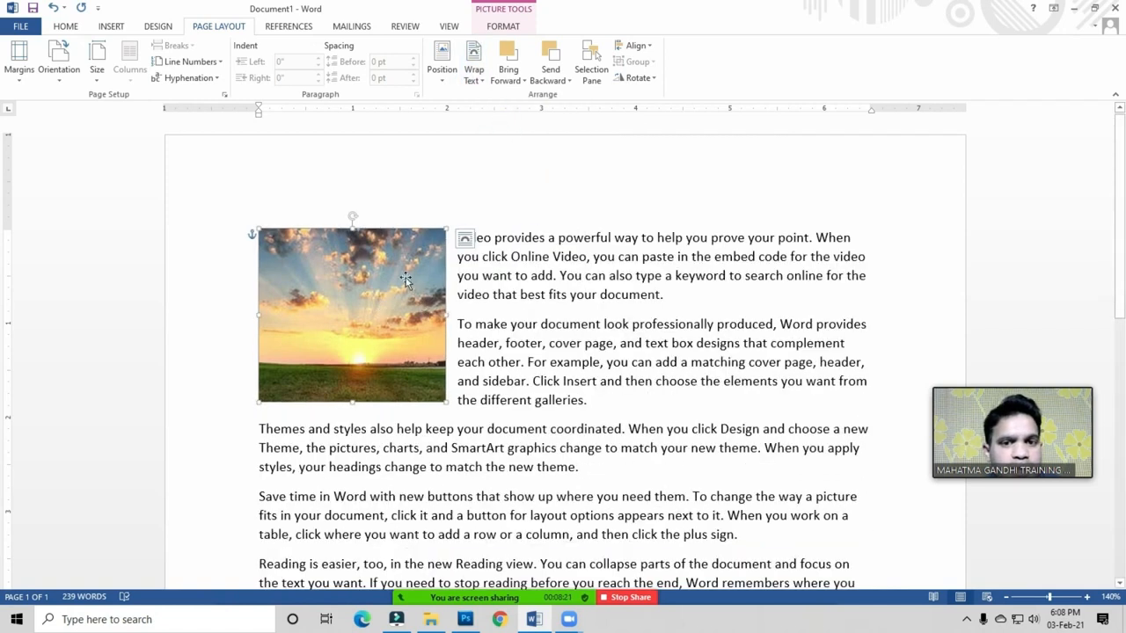
pyautogui.moveTo(346, 305); pyautogui.dragTo(572, 450)
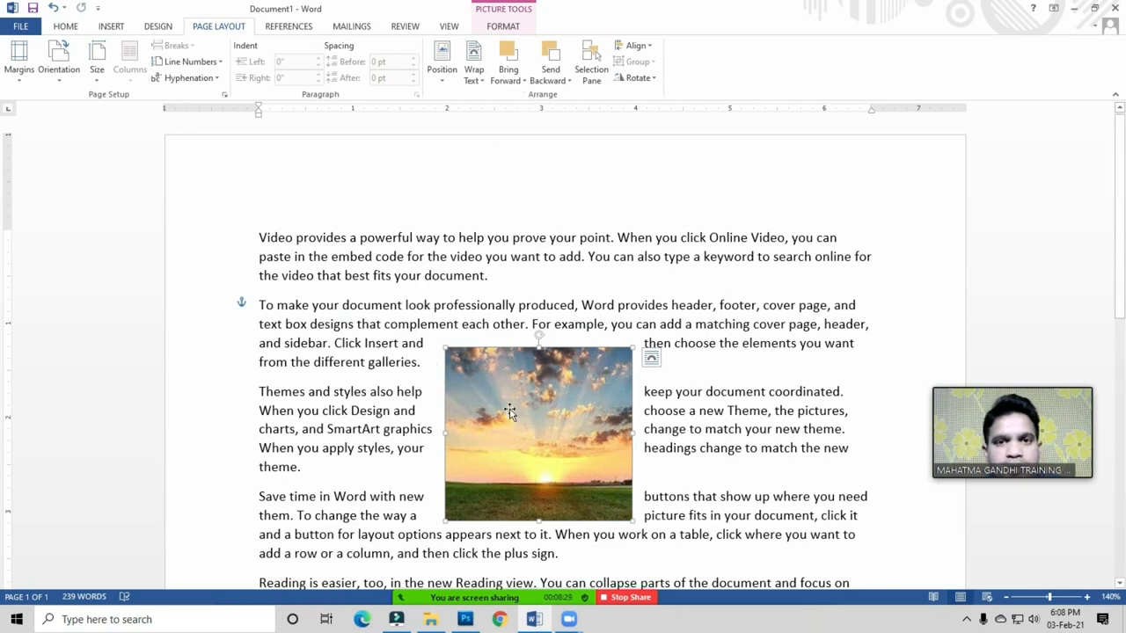
pyautogui.click(506, 28)
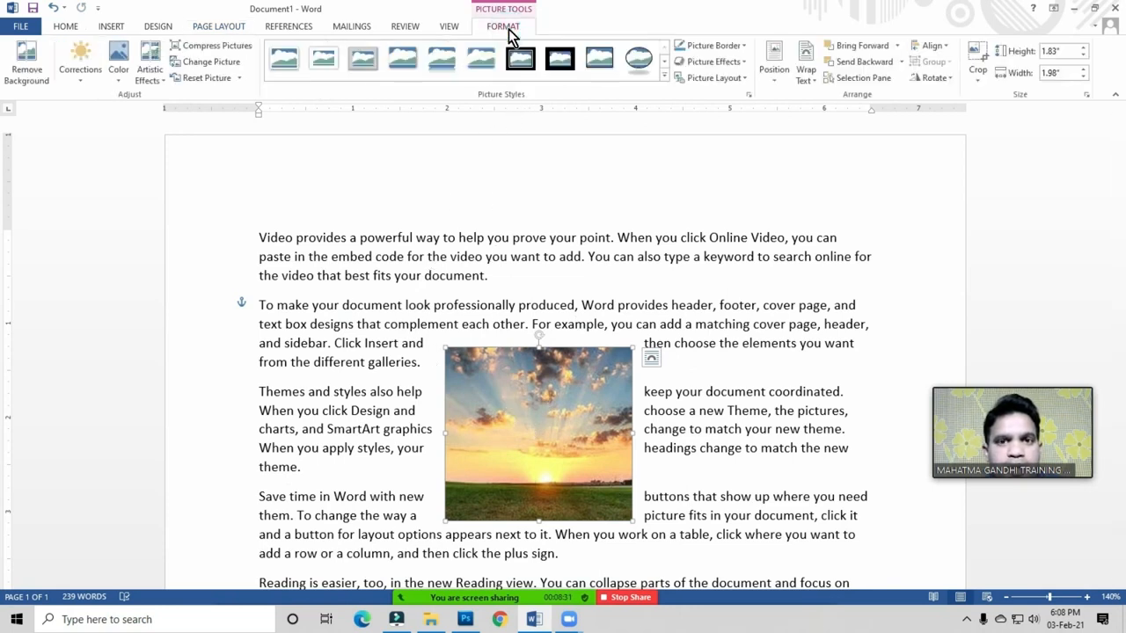
# Step: Apply the oval picture style with dark border and shadow to the sunset picture
pyautogui.click(735, 79)
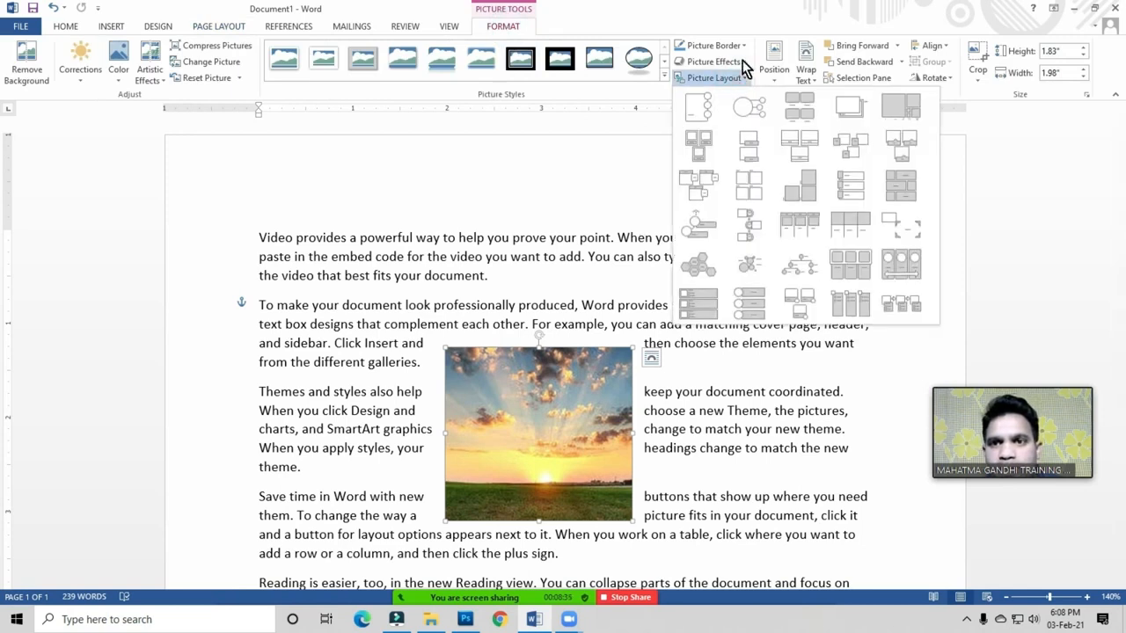
pyautogui.click(742, 63)
pyautogui.click(666, 77)
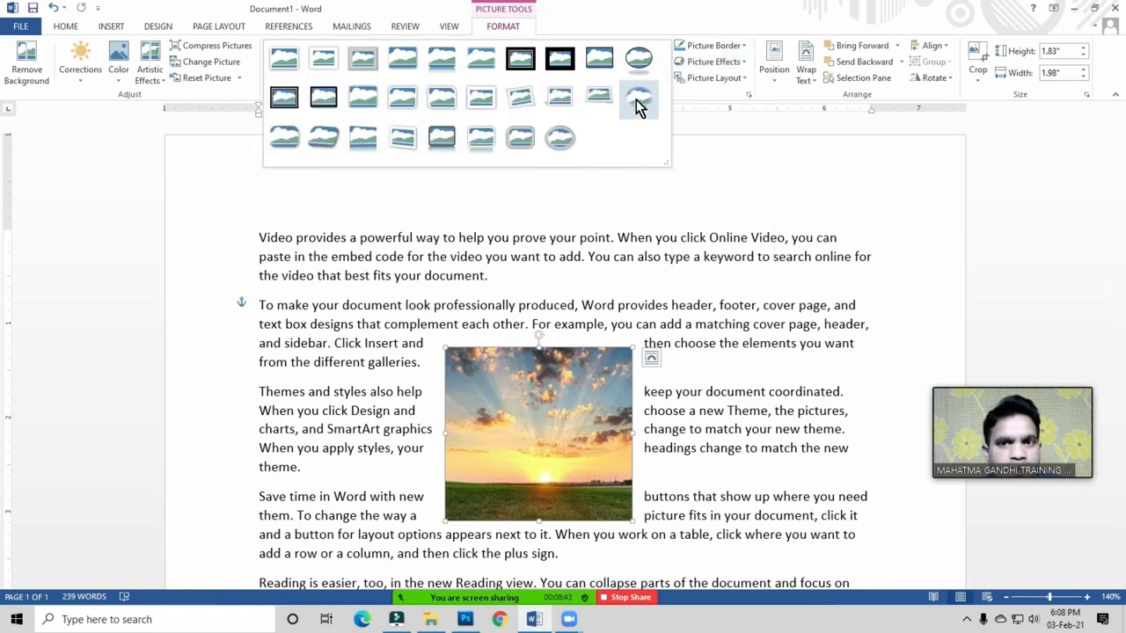
pyautogui.click(637, 63)
pyautogui.click(669, 358)
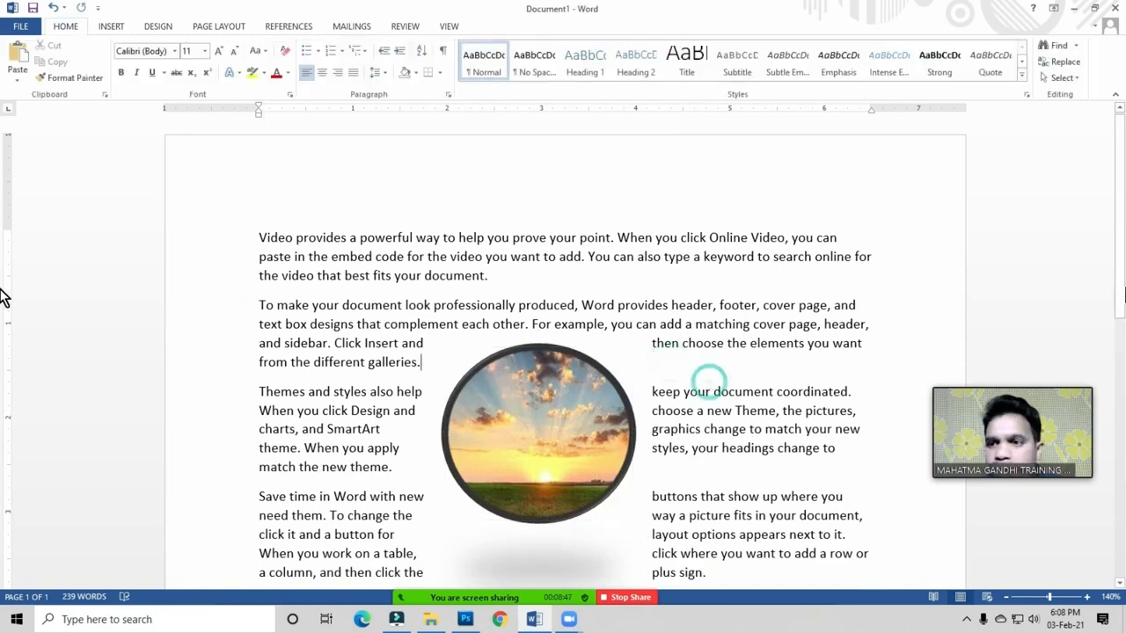
pyautogui.scroll(-3, 4, 310)
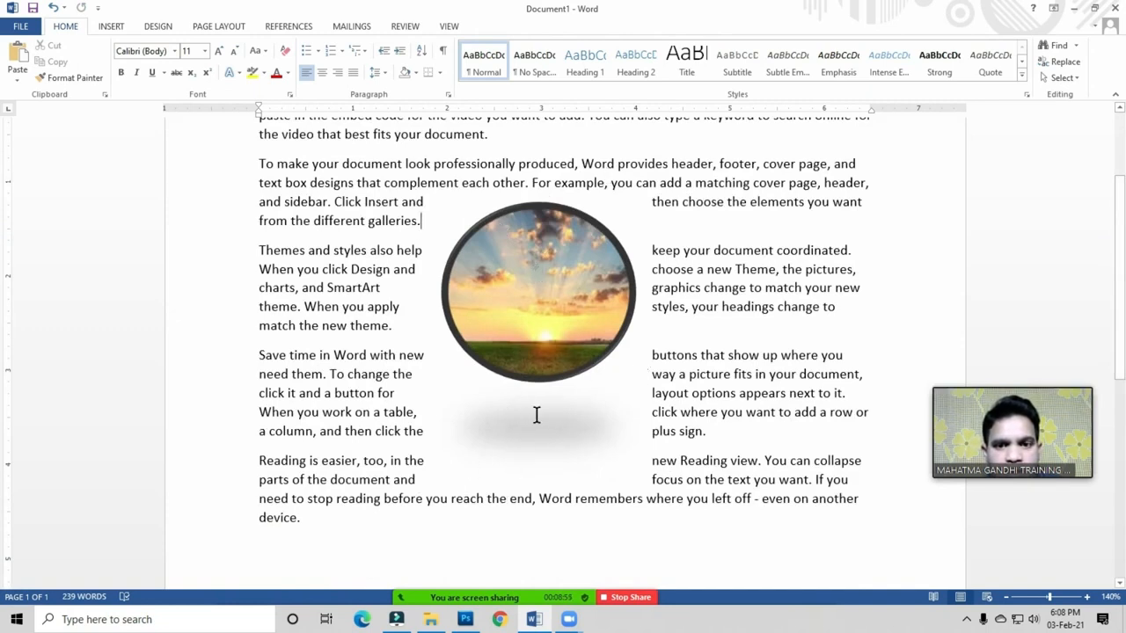
# Step: Set the round picture's text wrapping to Tight
pyautogui.doubleClick(534, 274)
pyautogui.click(225, 28)
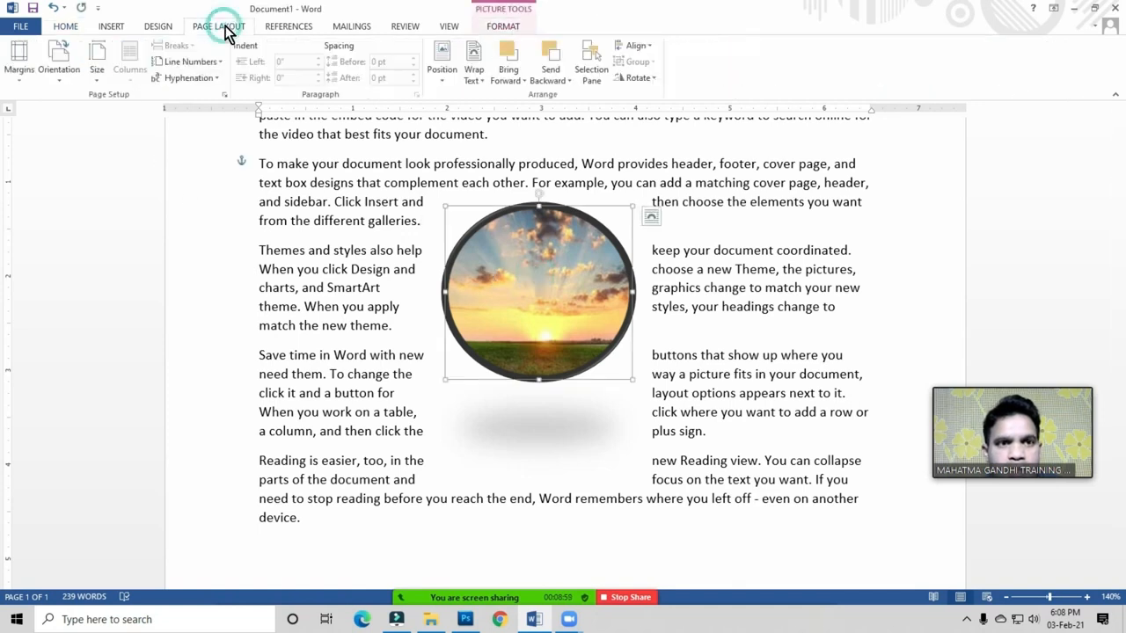
pyautogui.click(472, 78)
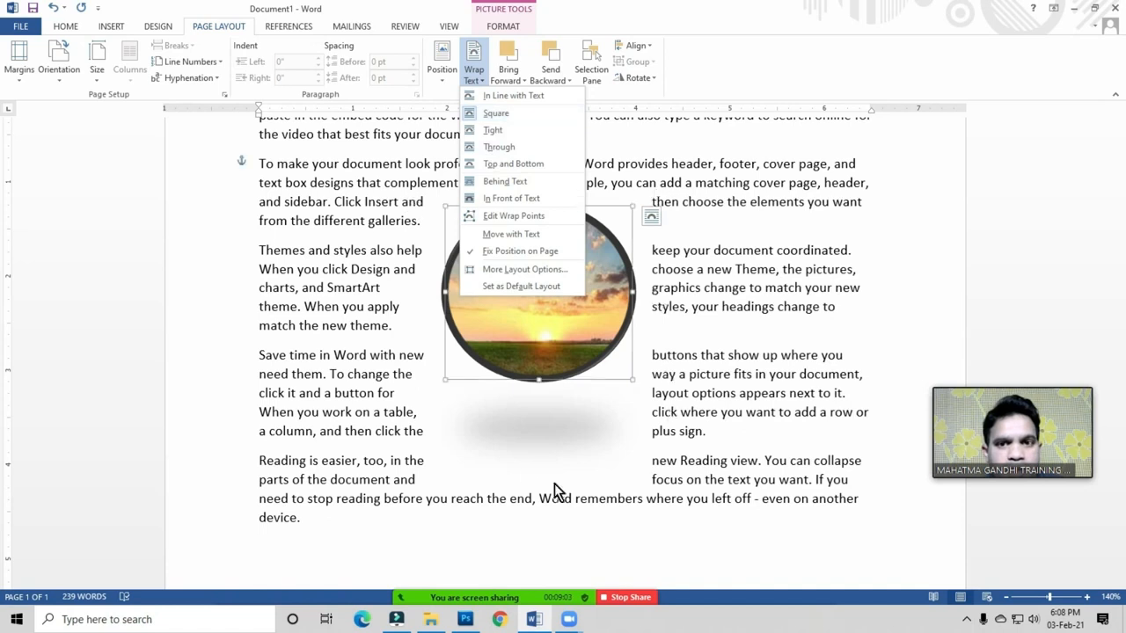
pyautogui.click(494, 130)
pyautogui.click(690, 394)
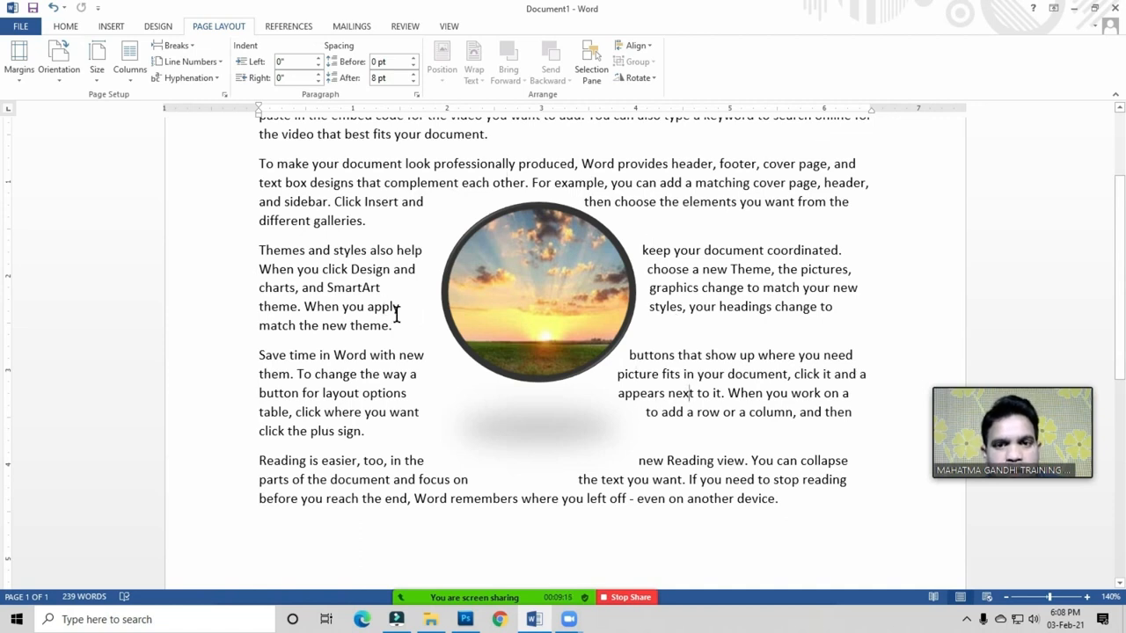
pyautogui.click(519, 260)
pyautogui.click(472, 75)
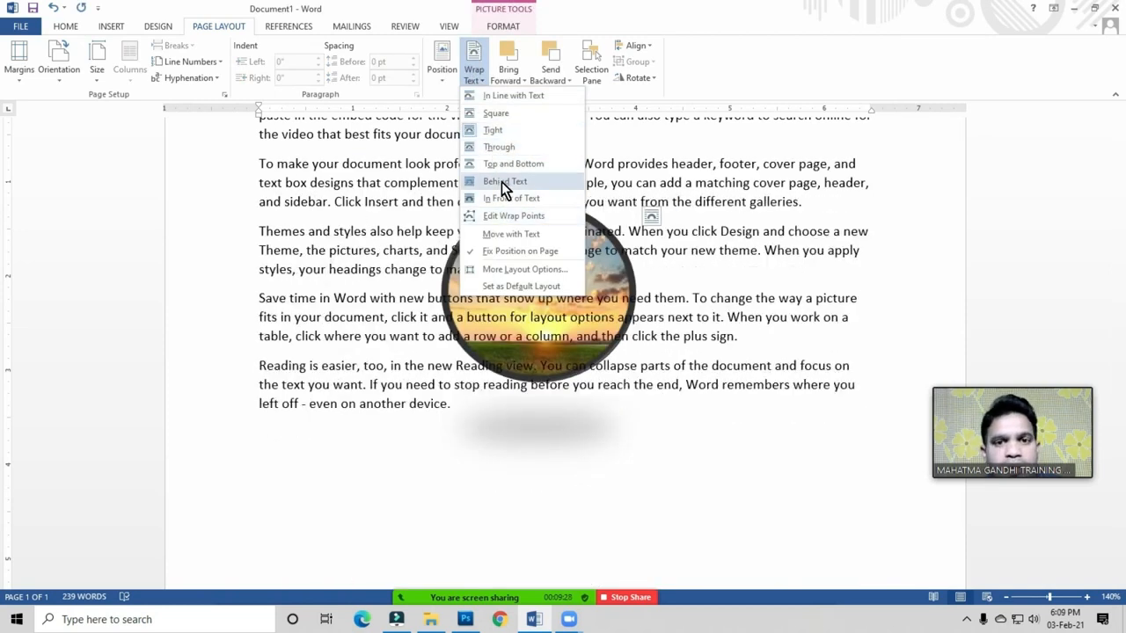
# Step: Try Behind Text, then In Front of Text wrapping for the picture
pyautogui.click(502, 182)
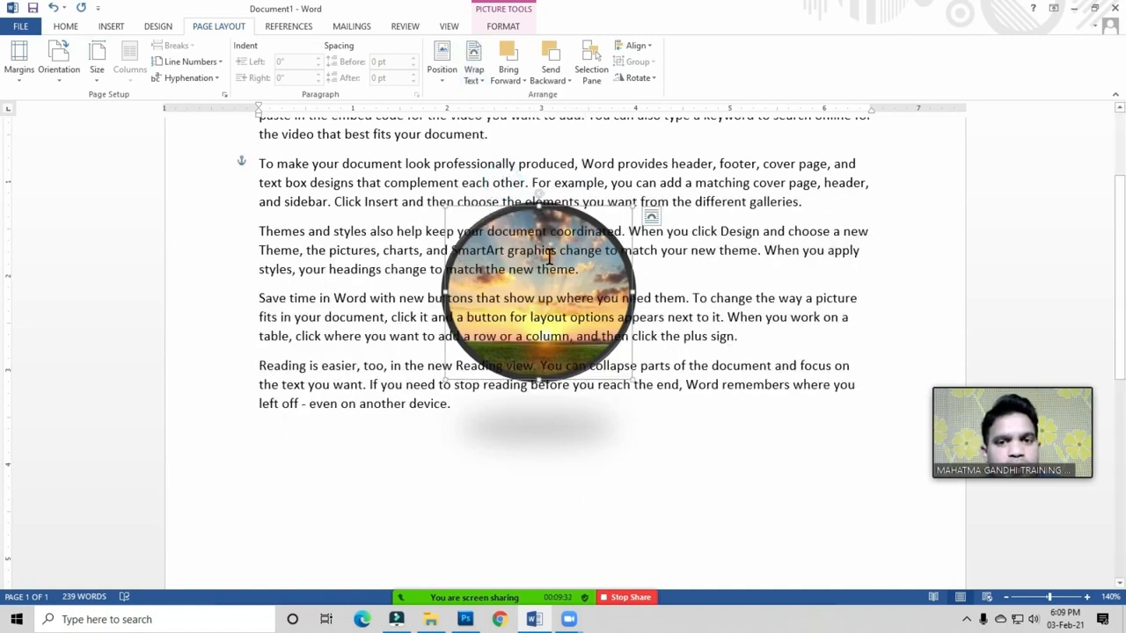
pyautogui.click(474, 80)
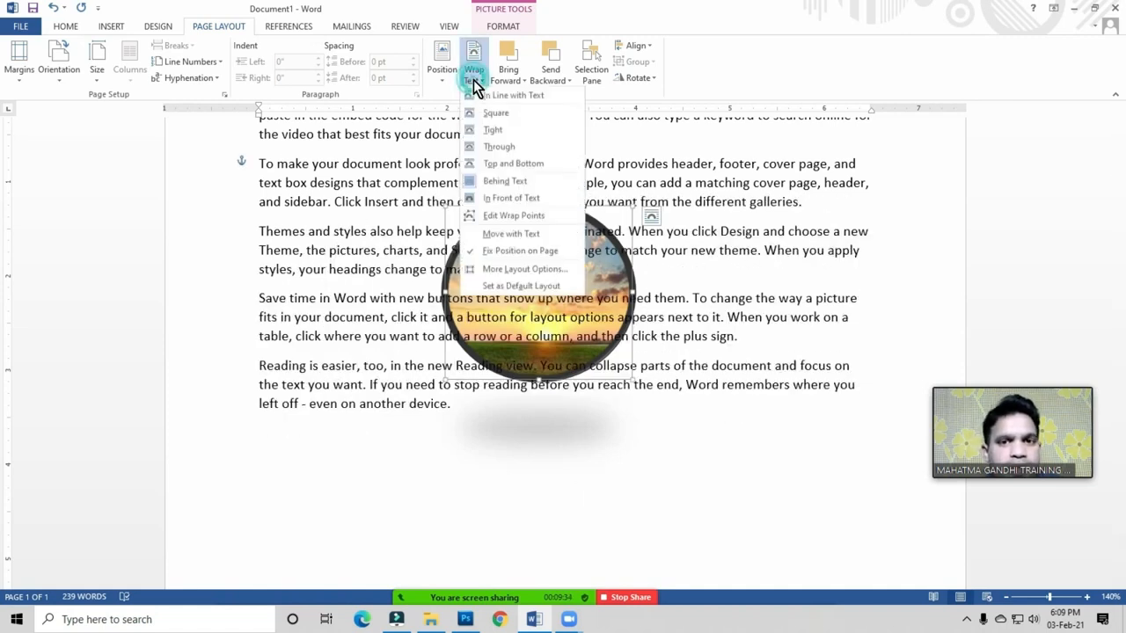
pyautogui.click(519, 199)
# Step: Move the picture up over the first paragraphs and wrap text Square around it
pyautogui.moveTo(562, 249); pyautogui.dragTo(512, 285)
pyautogui.scroll(3, 519, 290)
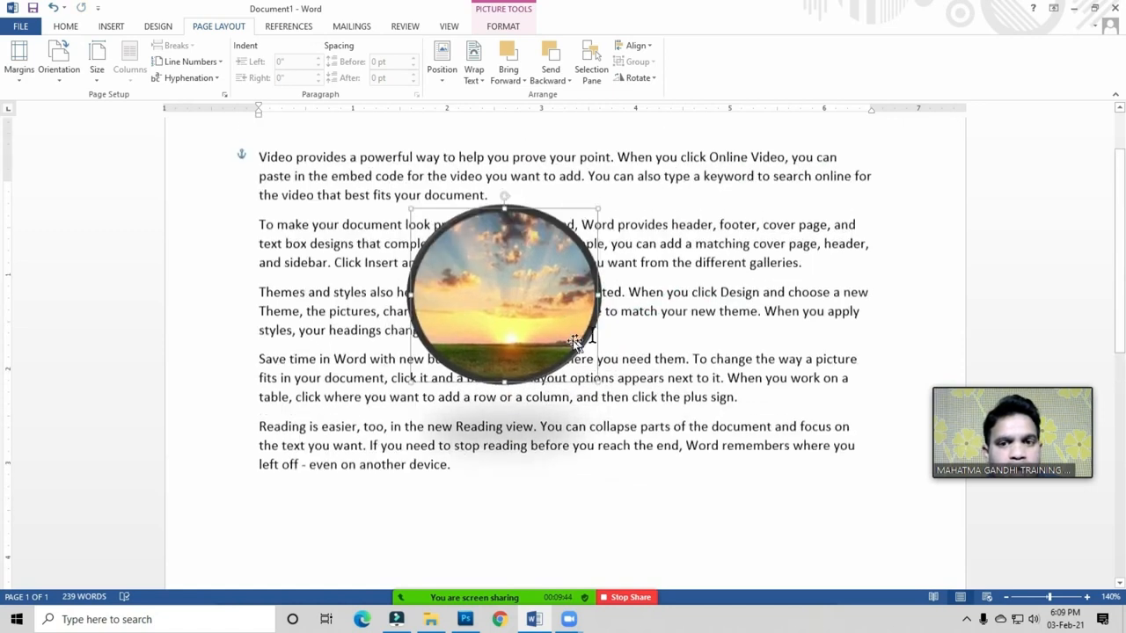
pyautogui.click(474, 77)
pyautogui.click(497, 114)
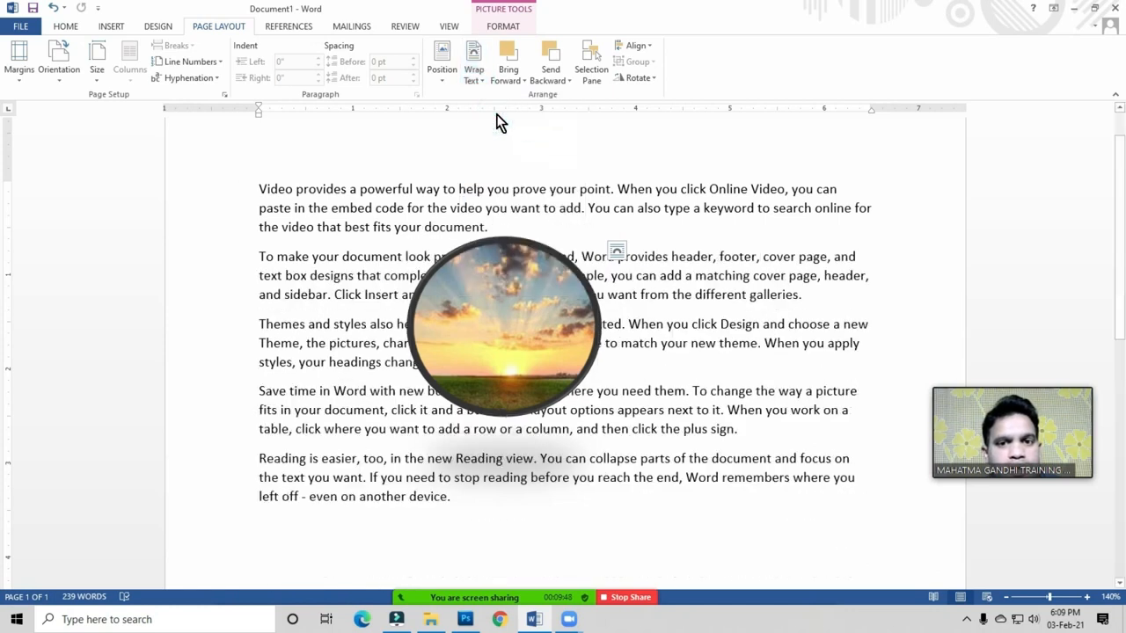
pyautogui.click(476, 75)
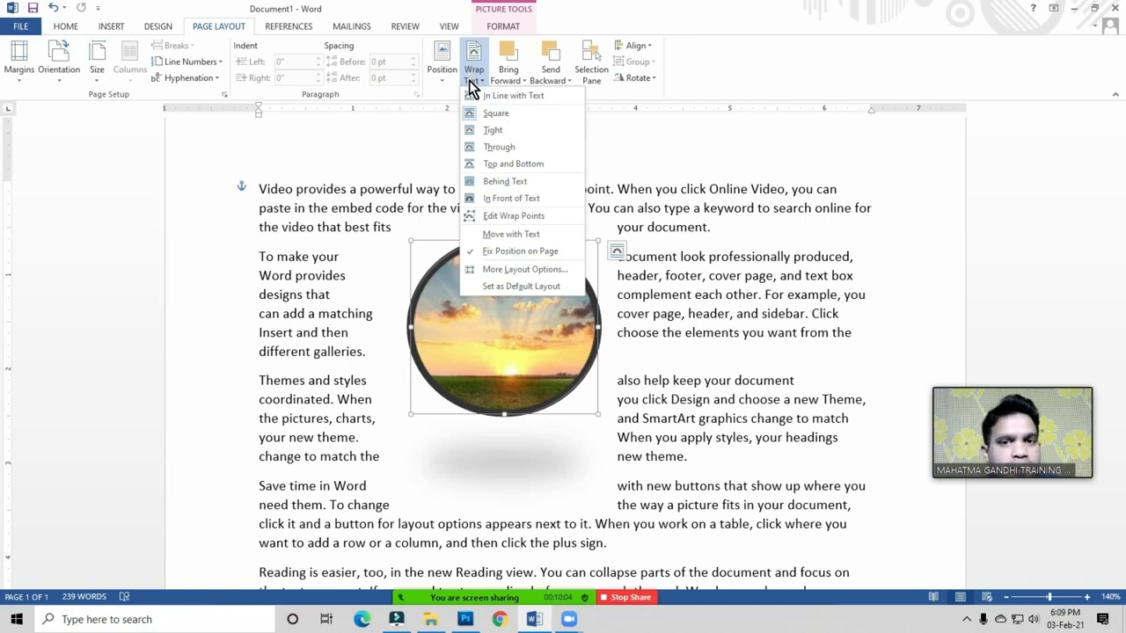
# Step: Set the circular picture's text wrapping to Tight
pyautogui.click(447, 334)
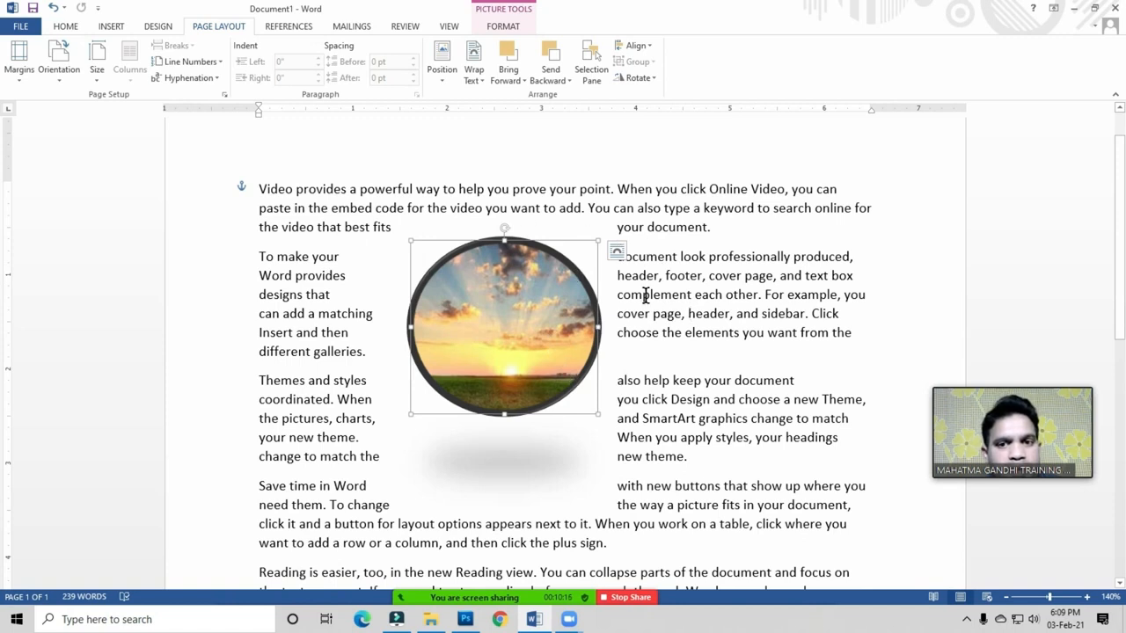
pyautogui.click(480, 79)
pyautogui.click(493, 132)
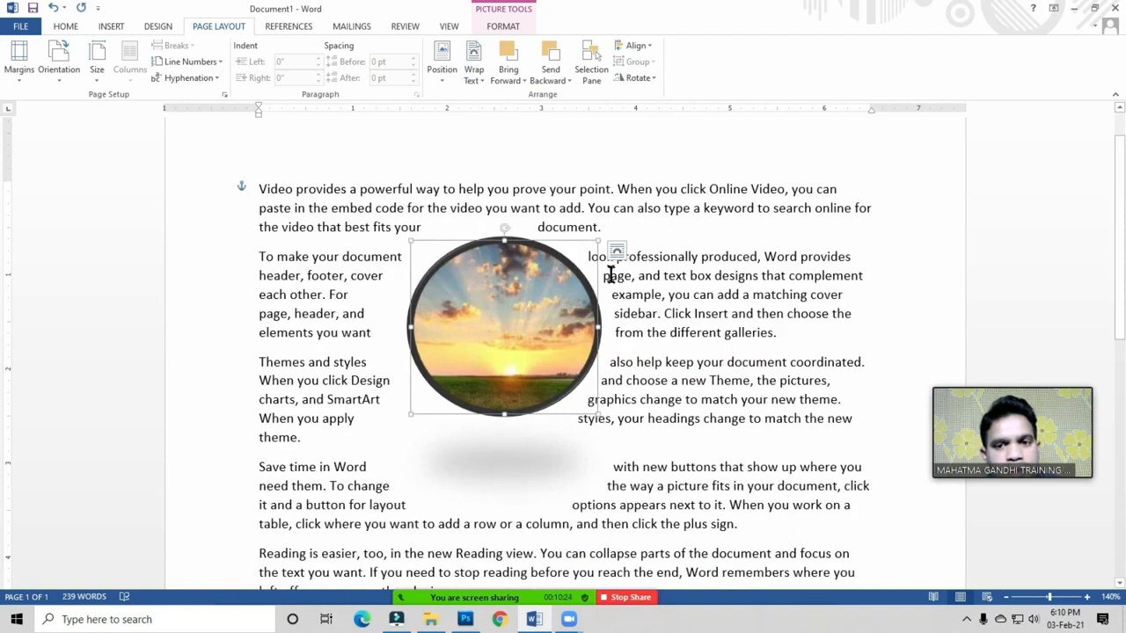
pyautogui.click(474, 80)
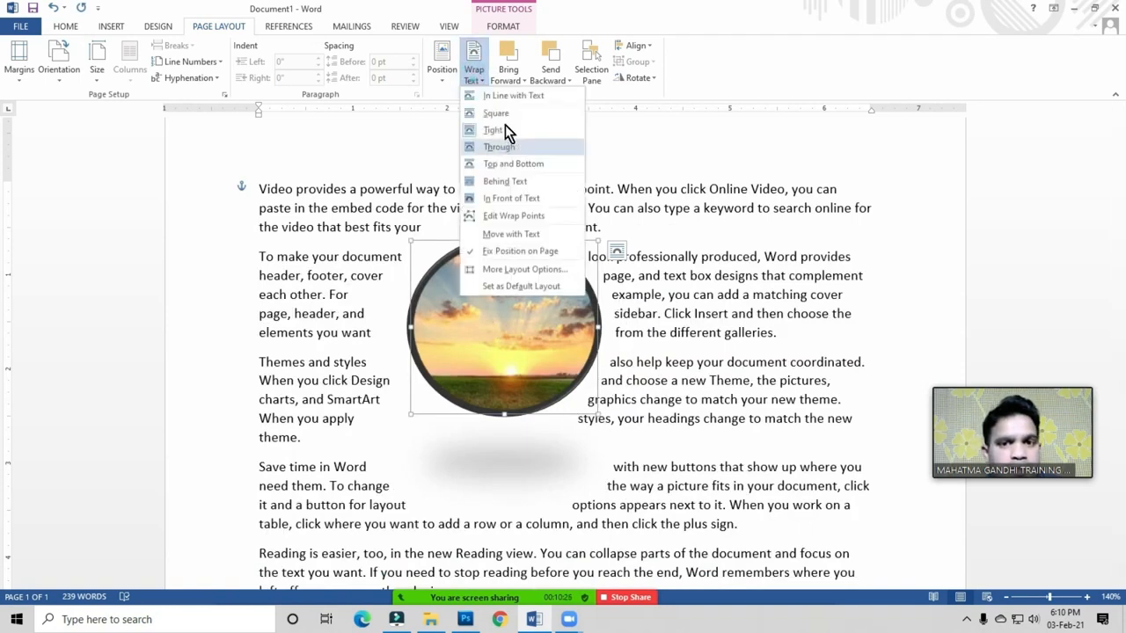
pyautogui.click(468, 343)
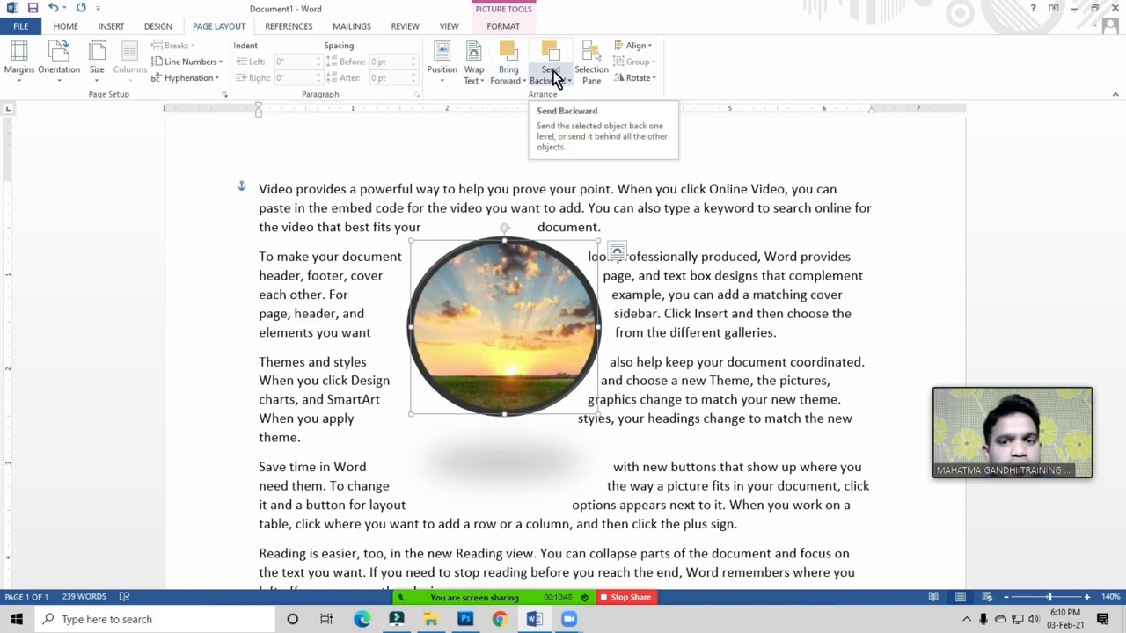
# Step: Delete the sunset picture, then select all text with Ctrl+A and delete it
pyautogui.press('Delete')
pyautogui.click(392, 325)
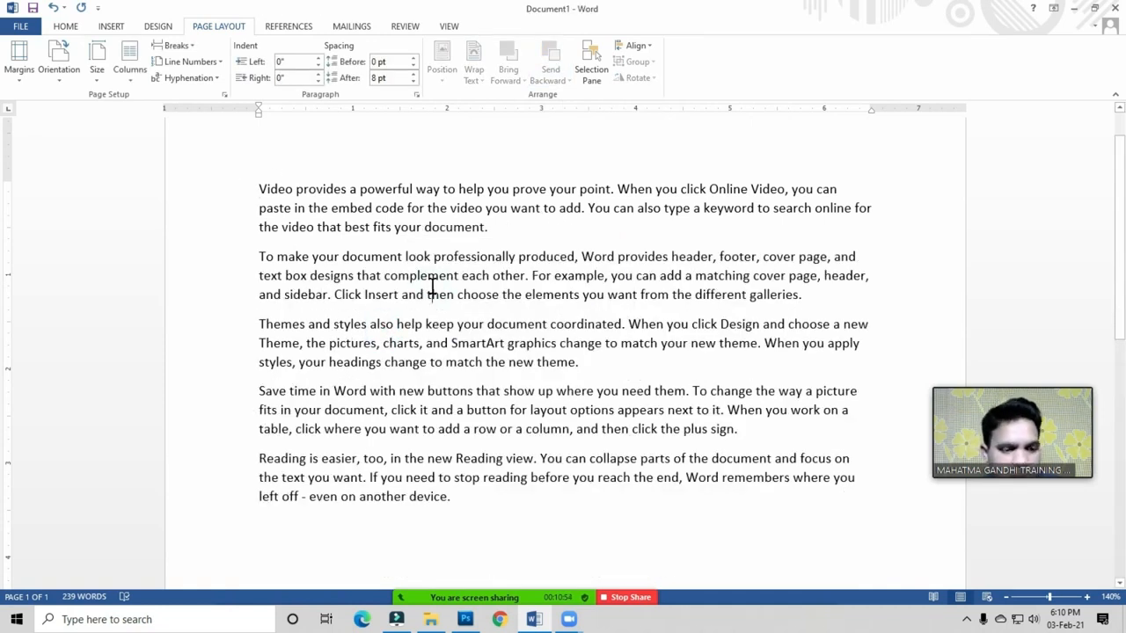
pyautogui.hotkey('ctrl', 'a')
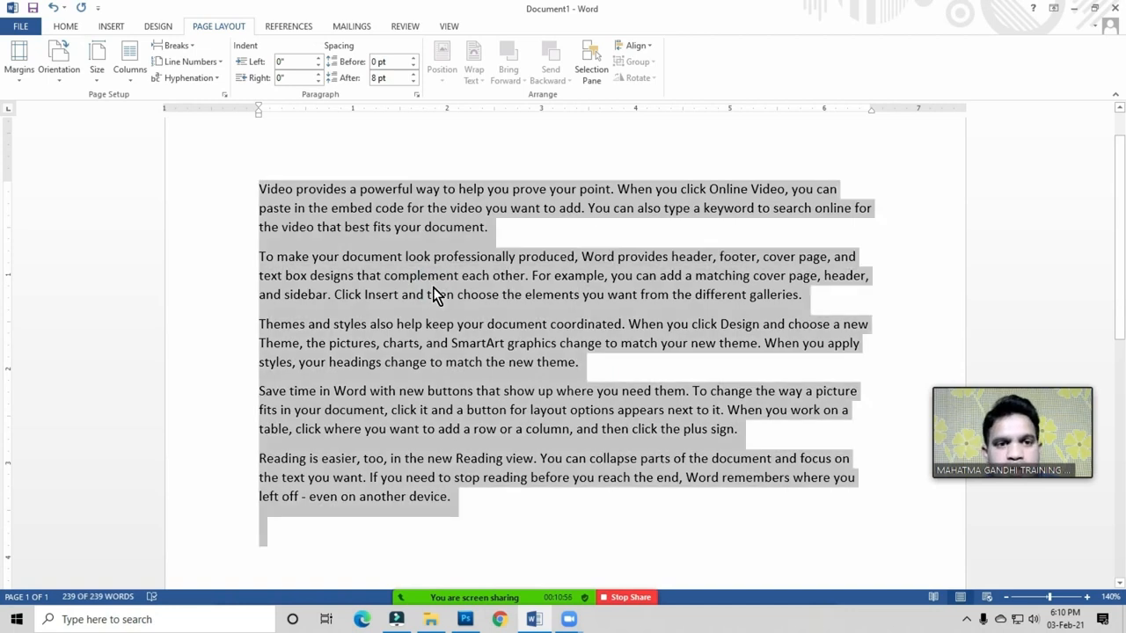
pyautogui.press('Delete')
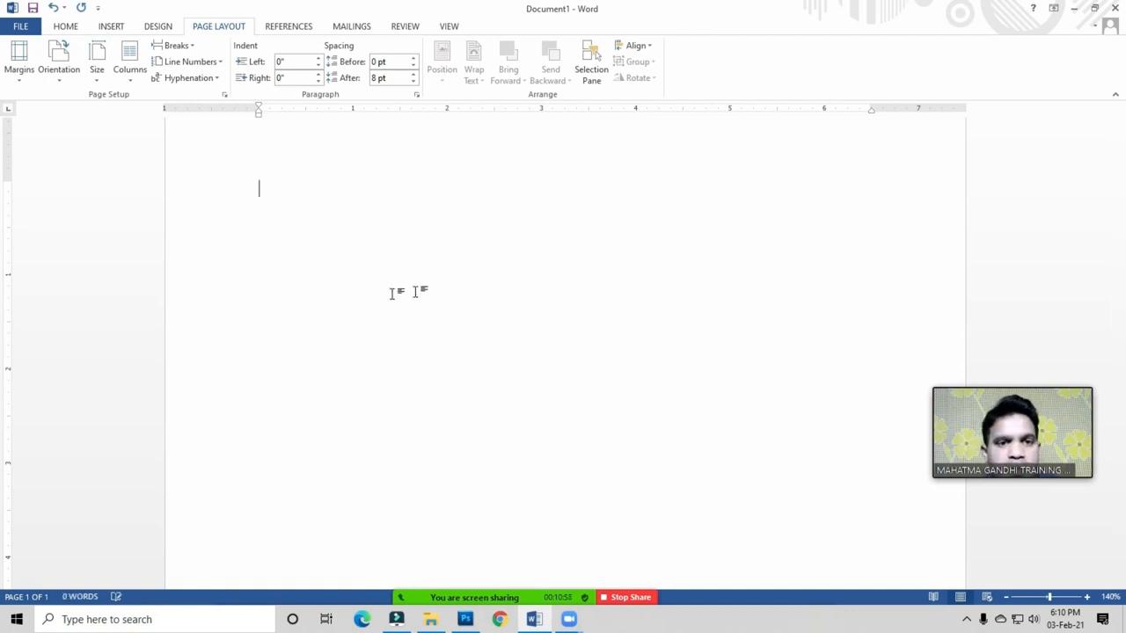
pyautogui.click(269, 191)
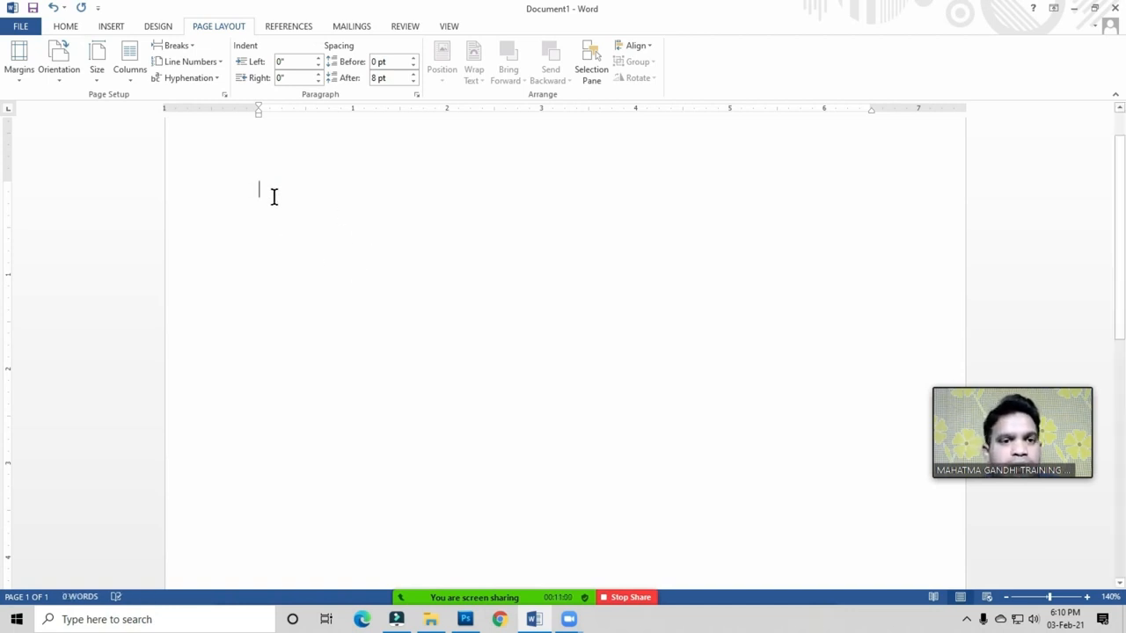
pyautogui.click(111, 30)
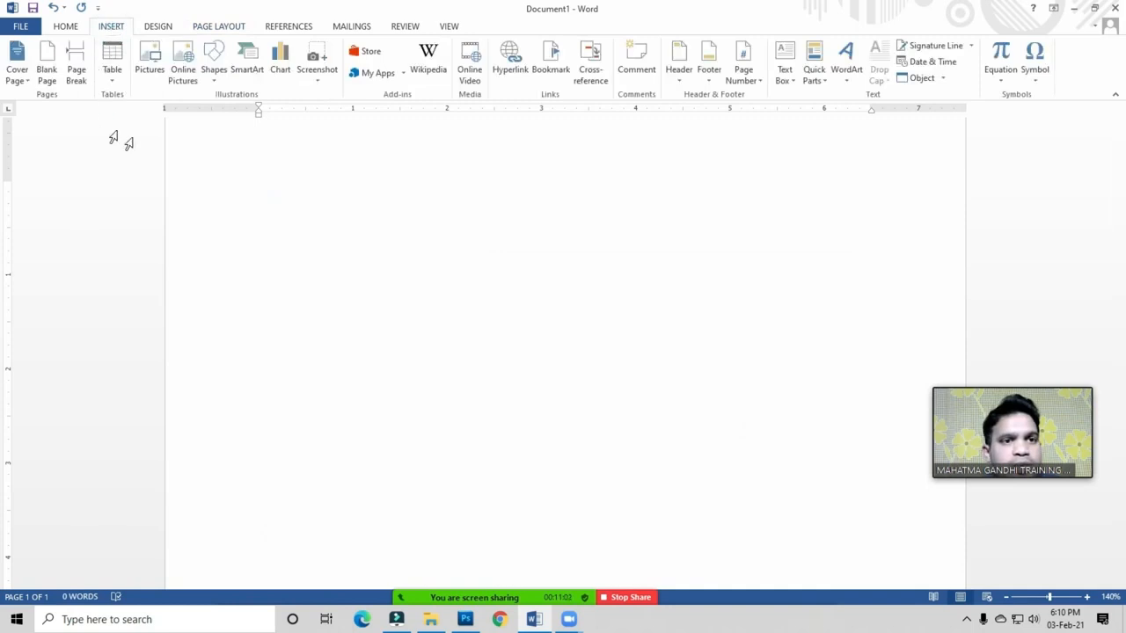
# Step: Insert pictures 1 to 5 from the Arrange Group folder into the blank page
pyautogui.click(152, 71)
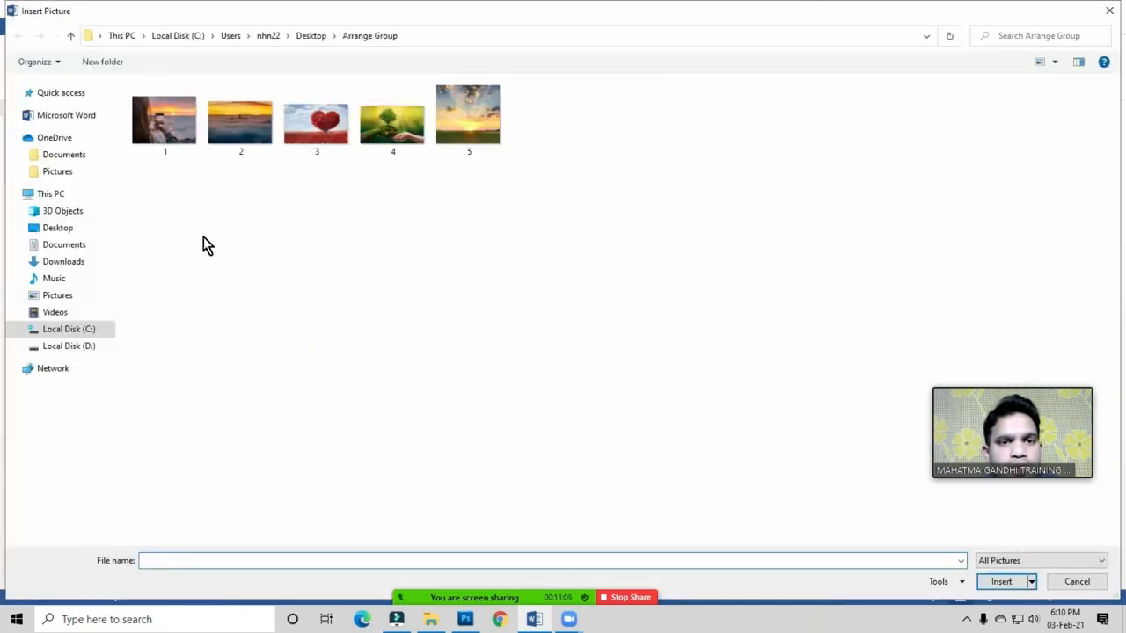
pyautogui.click(203, 253)
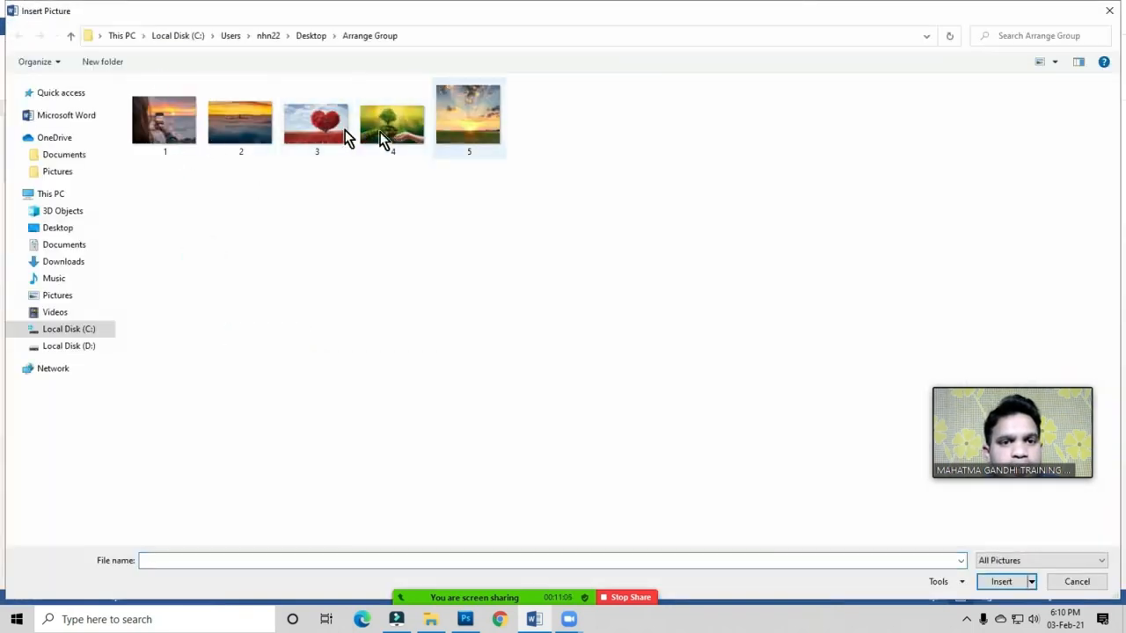
pyautogui.moveTo(179, 305); pyautogui.dragTo(503, 115)
pyautogui.click(1001, 582)
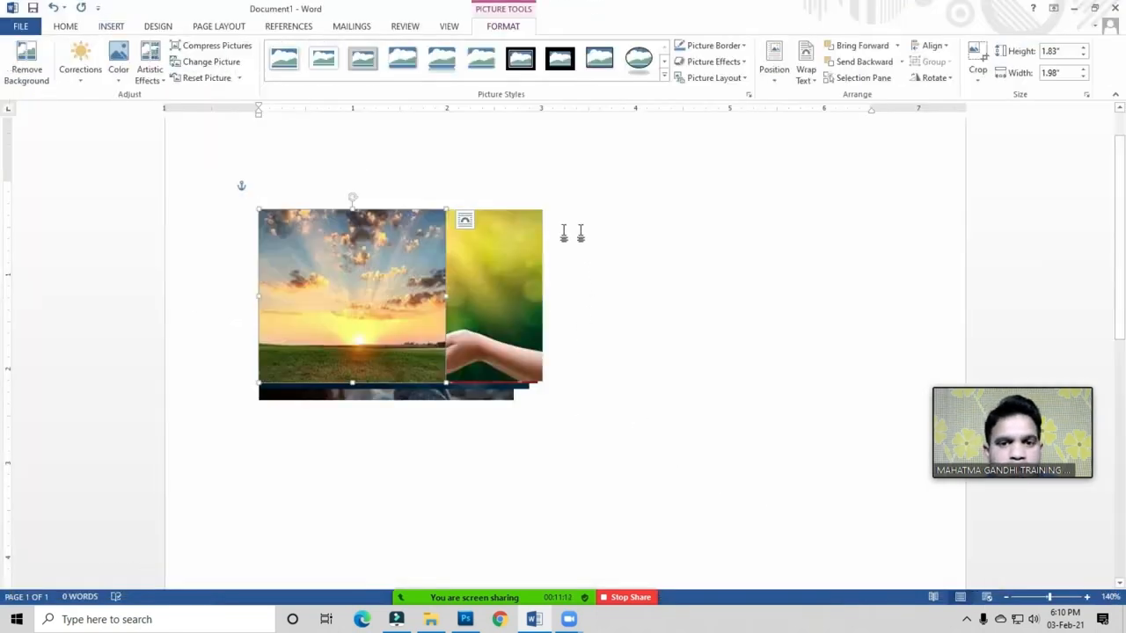
# Step: Spread the photos out and shrink the woman-with-phone and orange sunset photos to about 1.4–1.5 inches wide
pyautogui.click(590, 276)
pyautogui.moveTo(351, 299); pyautogui.dragTo(636, 341)
pyautogui.moveTo(424, 301); pyautogui.dragTo(493, 454)
pyautogui.moveTo(349, 302); pyautogui.dragTo(640, 223)
pyautogui.moveTo(401, 284); pyautogui.dragTo(602, 355)
pyautogui.click(354, 293)
pyautogui.moveTo(514, 402); pyautogui.dragTo(392, 309)
pyautogui.moveTo(493, 331); pyautogui.dragTo(327, 297)
pyautogui.moveTo(563, 420); pyautogui.dragTo(432, 333)
pyautogui.moveTo(581, 364); pyautogui.dragTo(588, 473)
pyautogui.moveTo(655, 232); pyautogui.dragTo(442, 365)
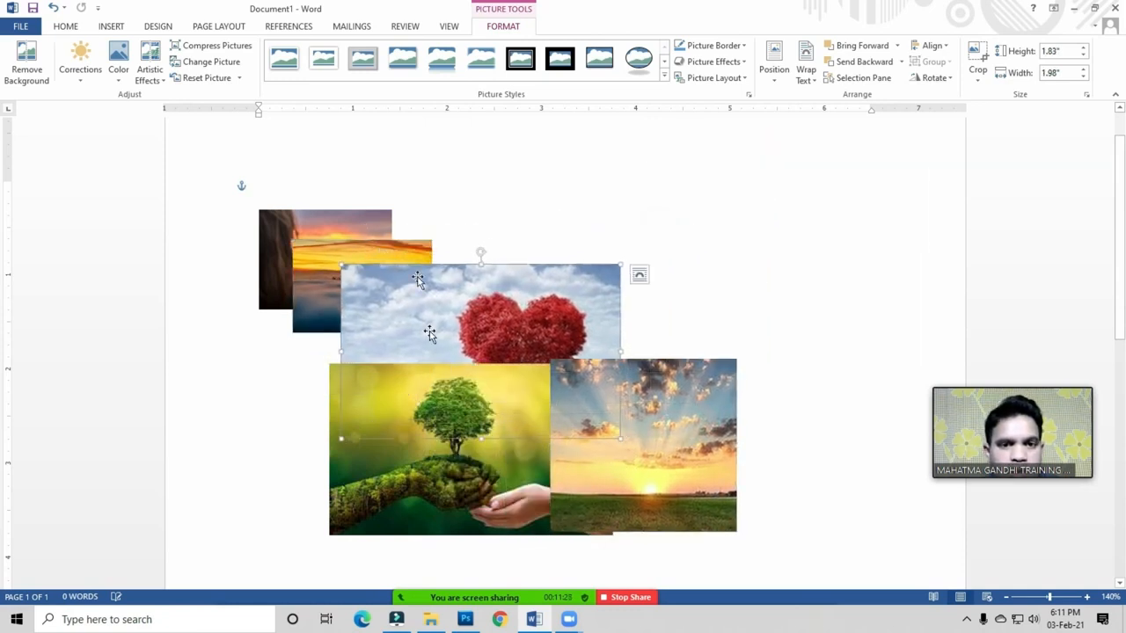
# Step: Shrink the heart tree and tree-in-hands photos and move the tree-in-hands photo over the stack
pyautogui.click(220, 27)
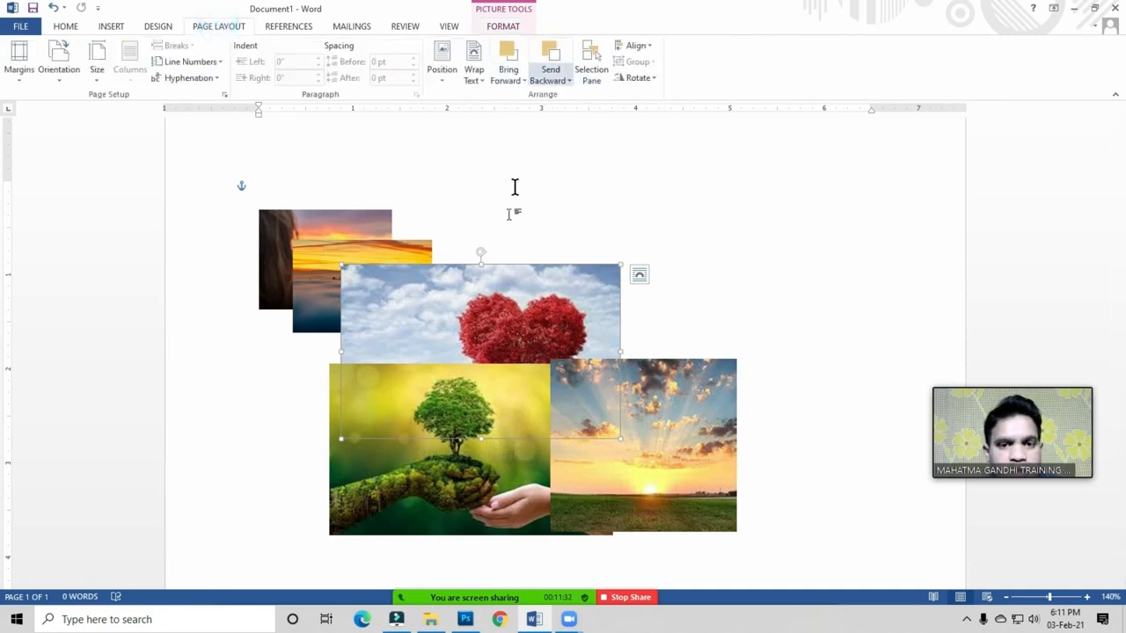
pyautogui.moveTo(637, 471); pyautogui.dragTo(725, 467)
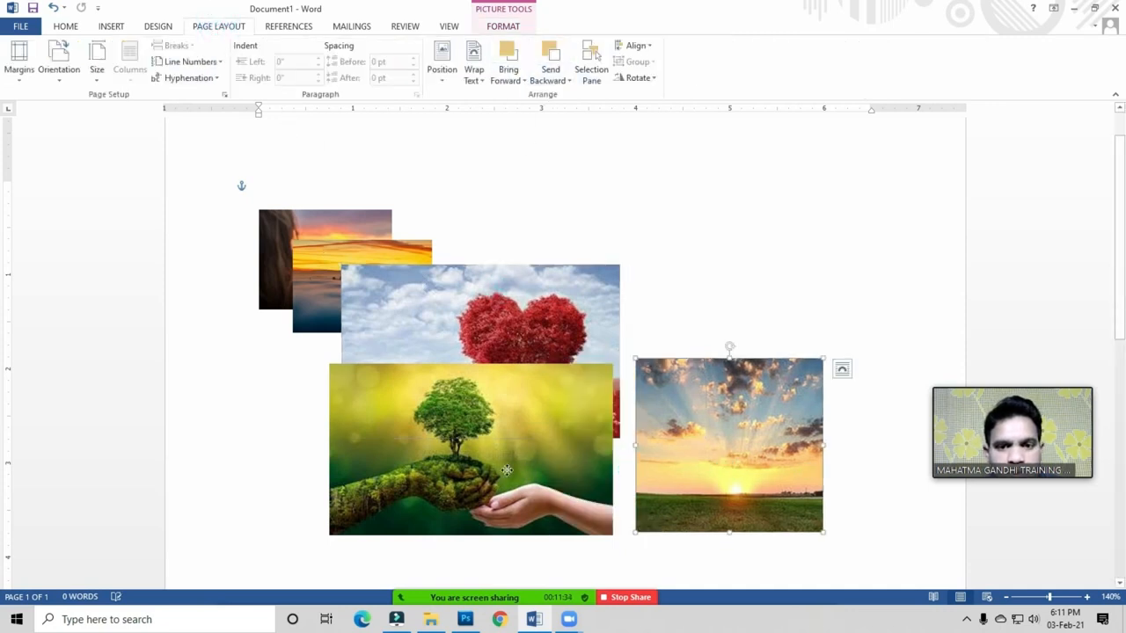
pyautogui.moveTo(571, 492); pyautogui.dragTo(478, 531)
pyautogui.click(591, 368)
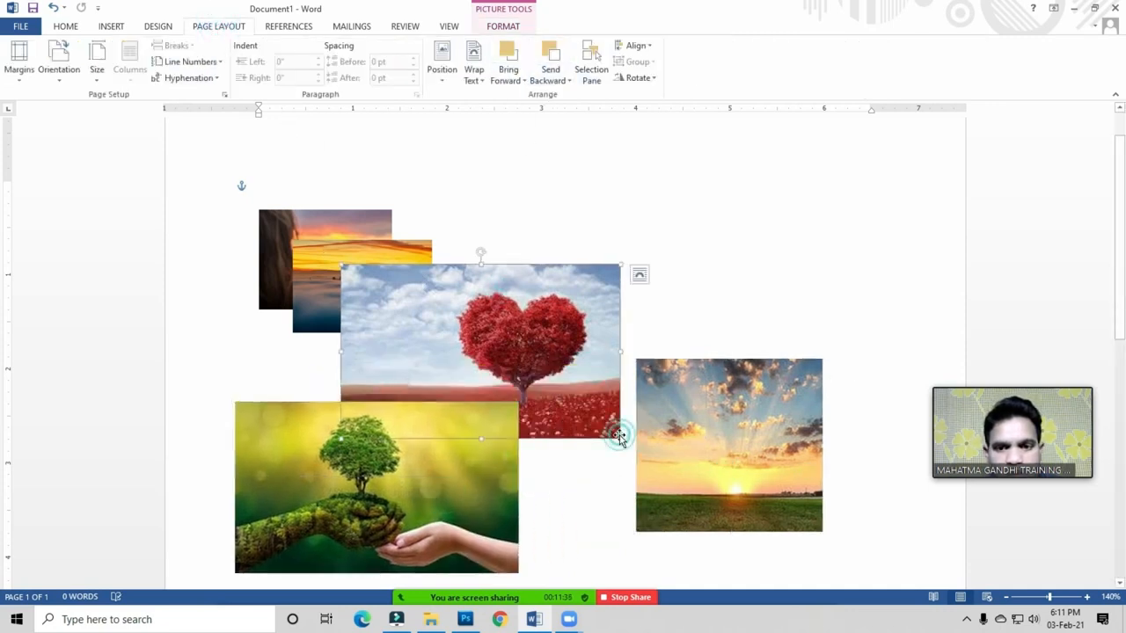
pyautogui.moveTo(621, 439); pyautogui.dragTo(483, 353)
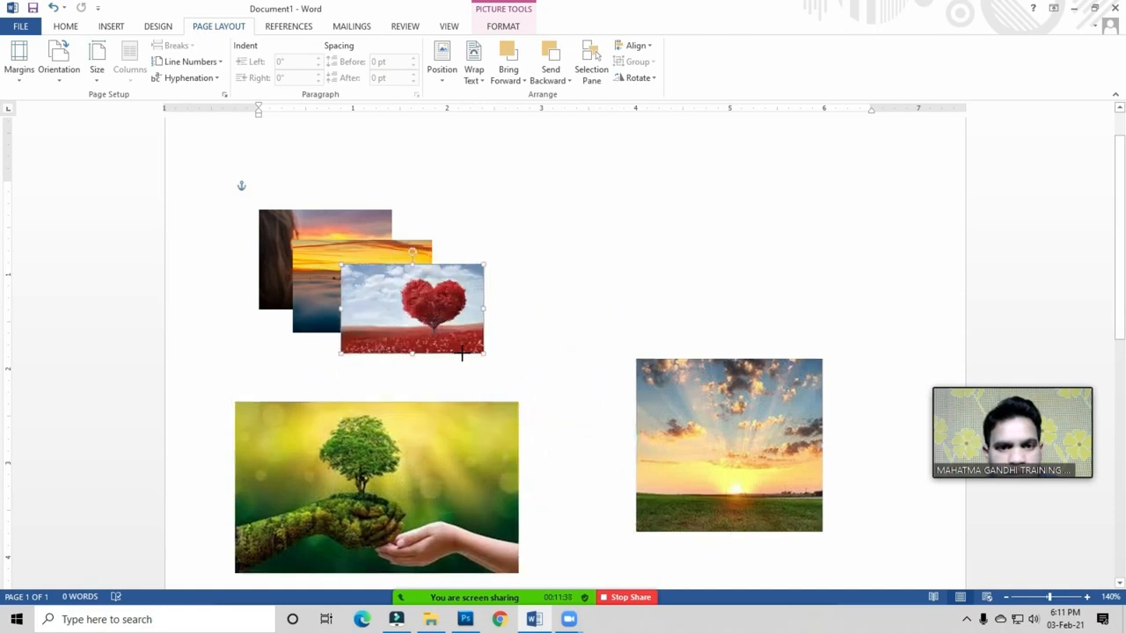
pyautogui.moveTo(432, 467); pyautogui.dragTo(508, 363)
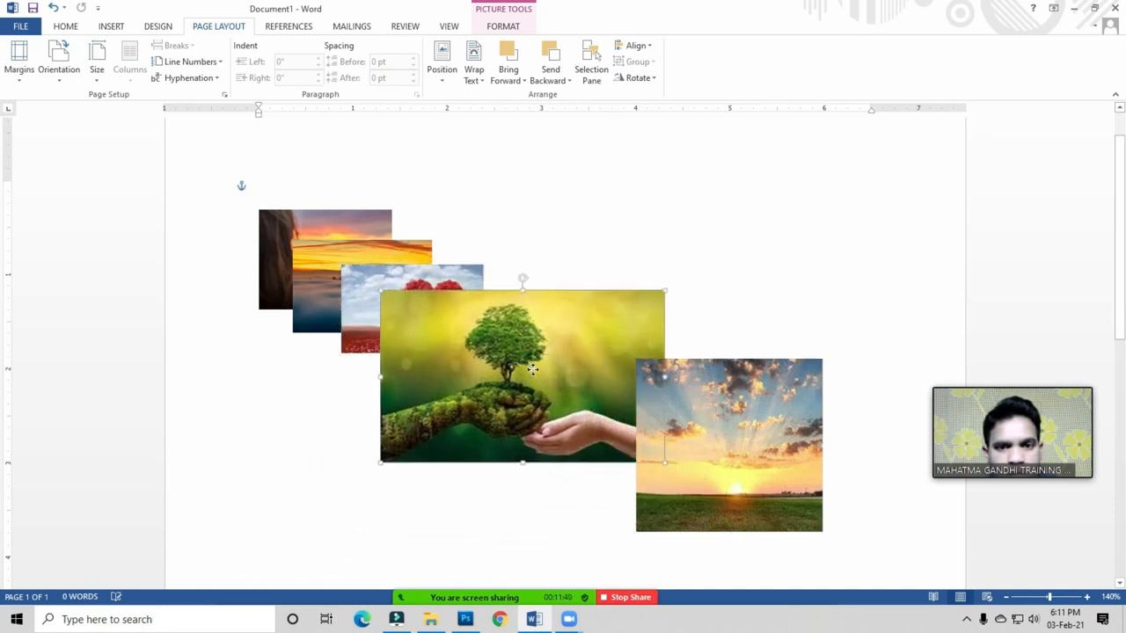
pyautogui.moveTo(711, 460); pyautogui.dragTo(791, 449)
pyautogui.click(661, 459)
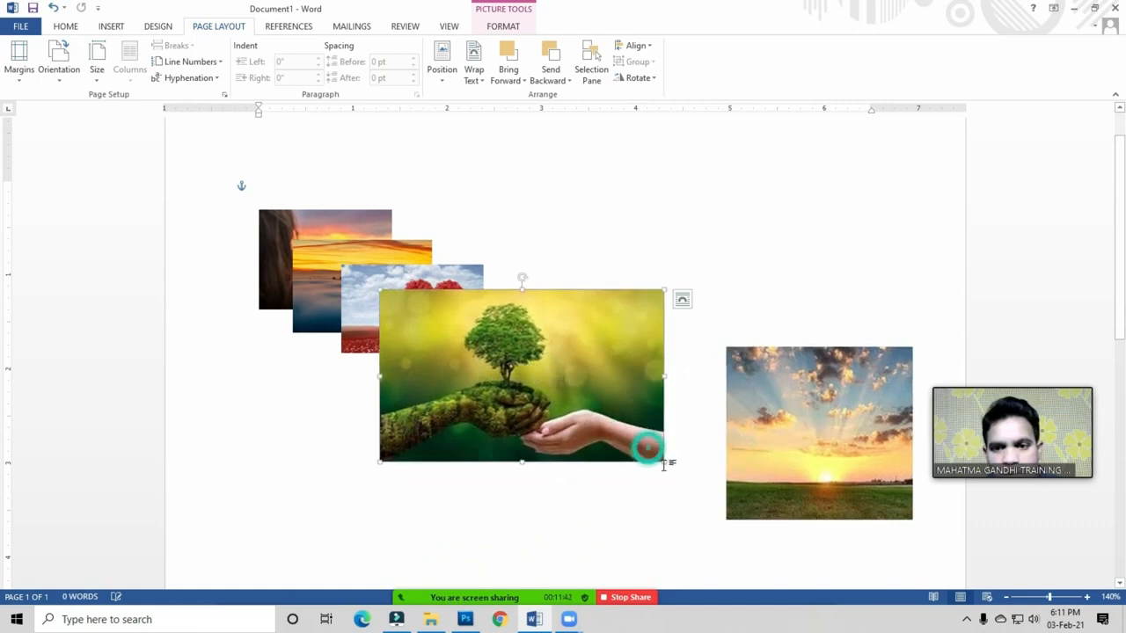
pyautogui.moveTo(662, 459); pyautogui.dragTo(532, 382)
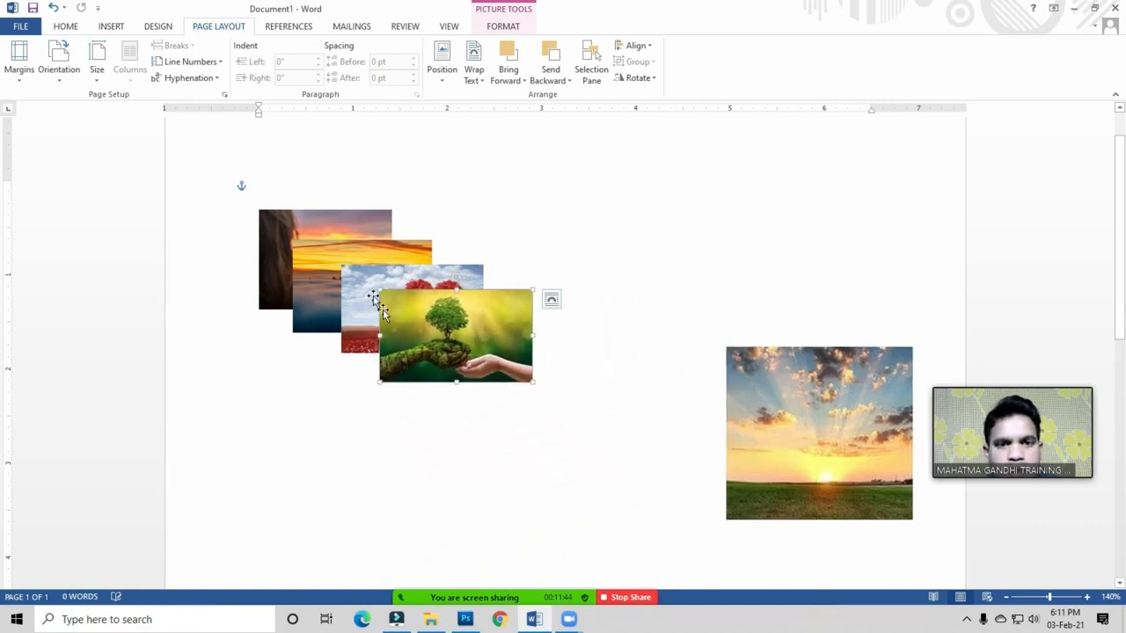
# Step: Delete the sunrise photo and tighten the stack, with the tree photo over the heart photo
pyautogui.click(786, 408)
pyautogui.press('Delete')
pyautogui.moveTo(370, 261); pyautogui.dragTo(359, 273)
pyautogui.moveTo(493, 363)
pyautogui.mouseDown()
pyautogui.moveTo(470, 386)
pyautogui.moveTo(484, 369)
pyautogui.mouseUp()
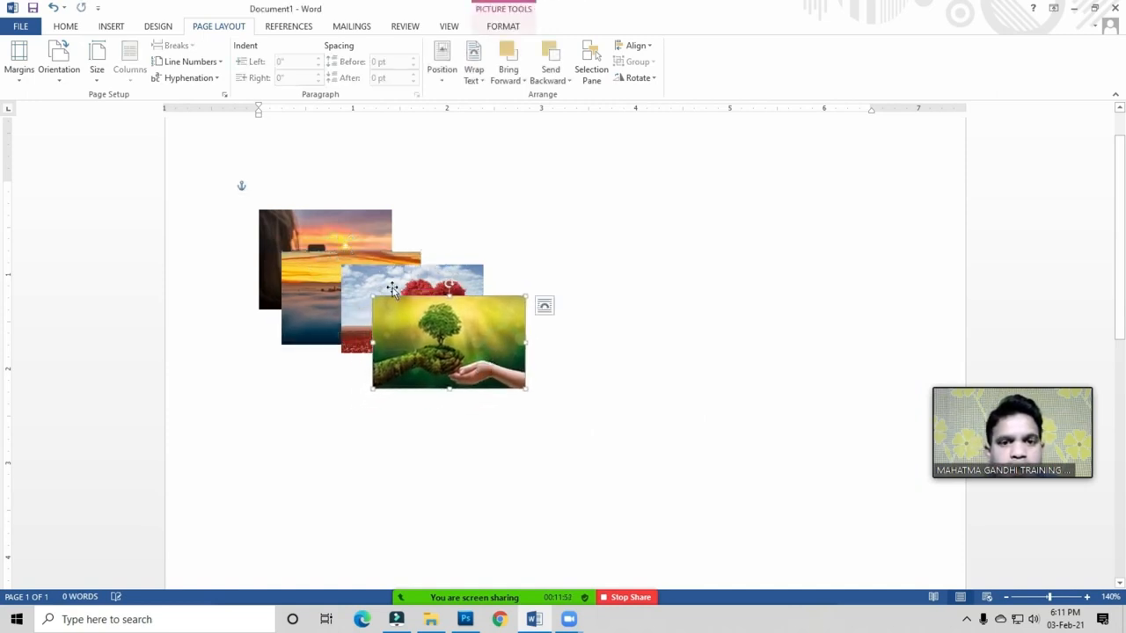
pyautogui.click(352, 278)
pyautogui.moveTo(314, 278); pyautogui.dragTo(342, 170)
pyautogui.moveTo(362, 282); pyautogui.dragTo(374, 217)
pyautogui.moveTo(444, 358); pyautogui.dragTo(444, 305)
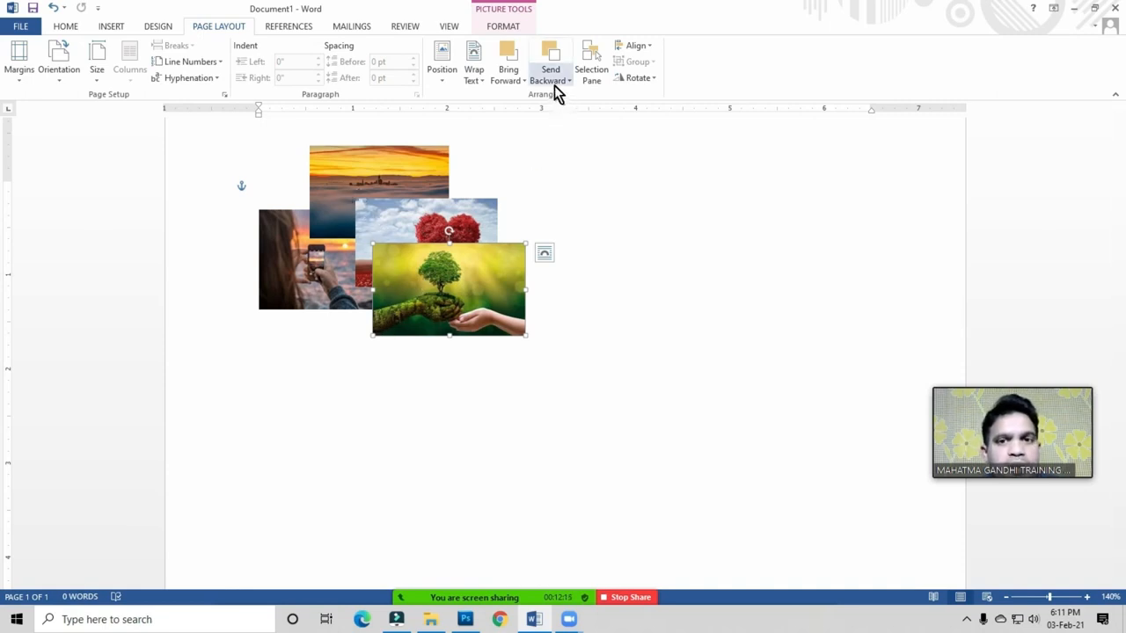
# Step: Bring the orange sunset photo forward one layer and move it over the tree photo
pyautogui.click(286, 248)
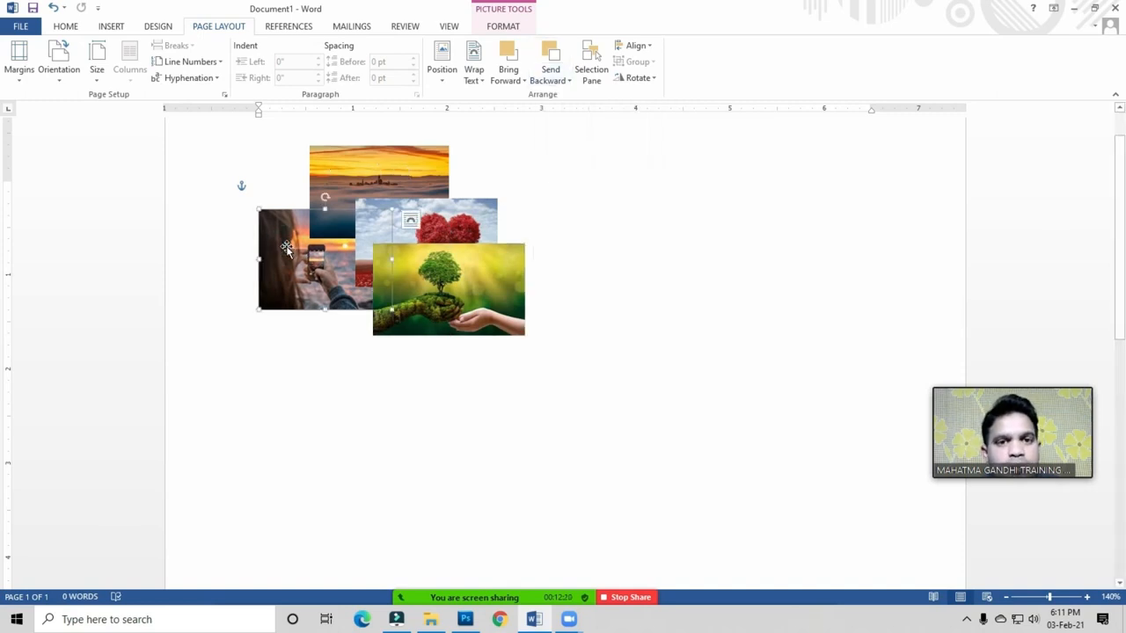
pyautogui.click(524, 83)
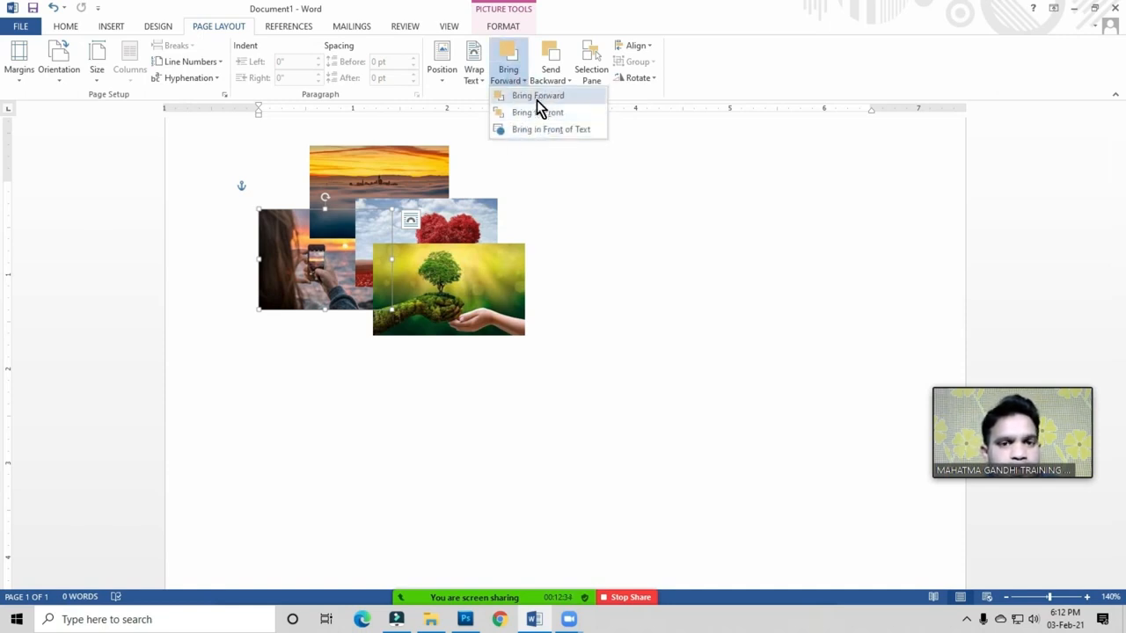
pyautogui.click(591, 266)
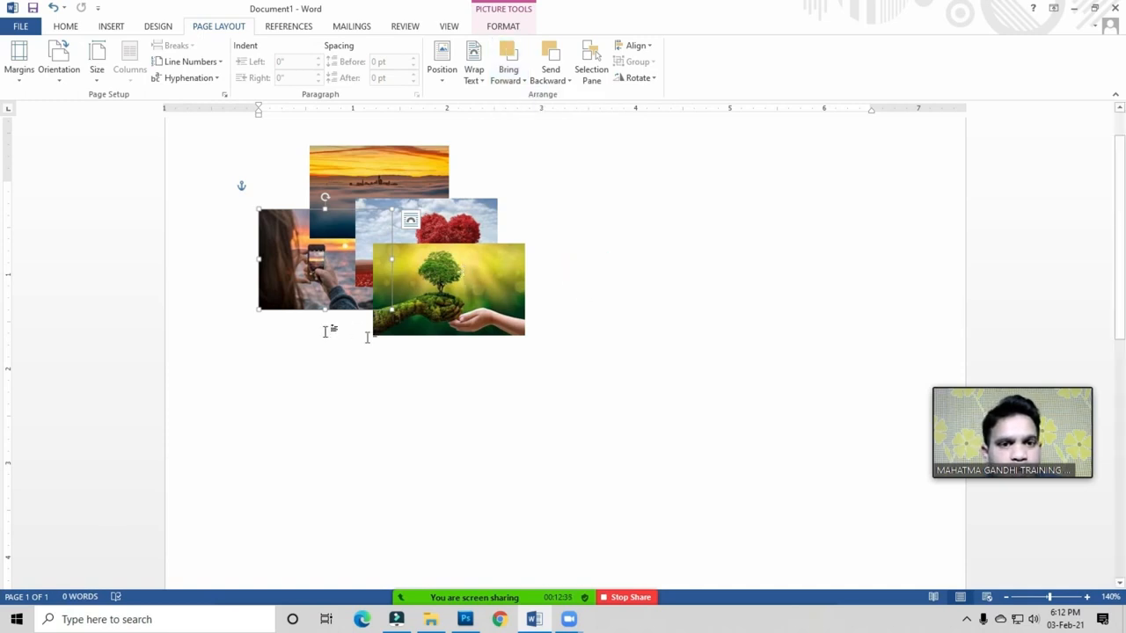
pyautogui.click(388, 170)
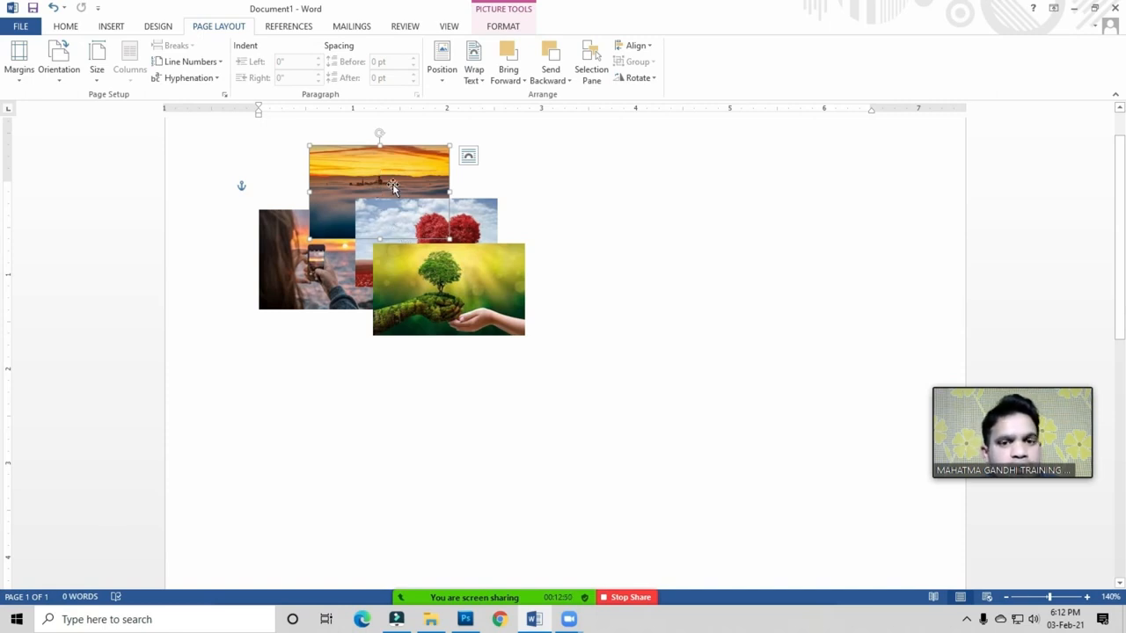
pyautogui.click(515, 79)
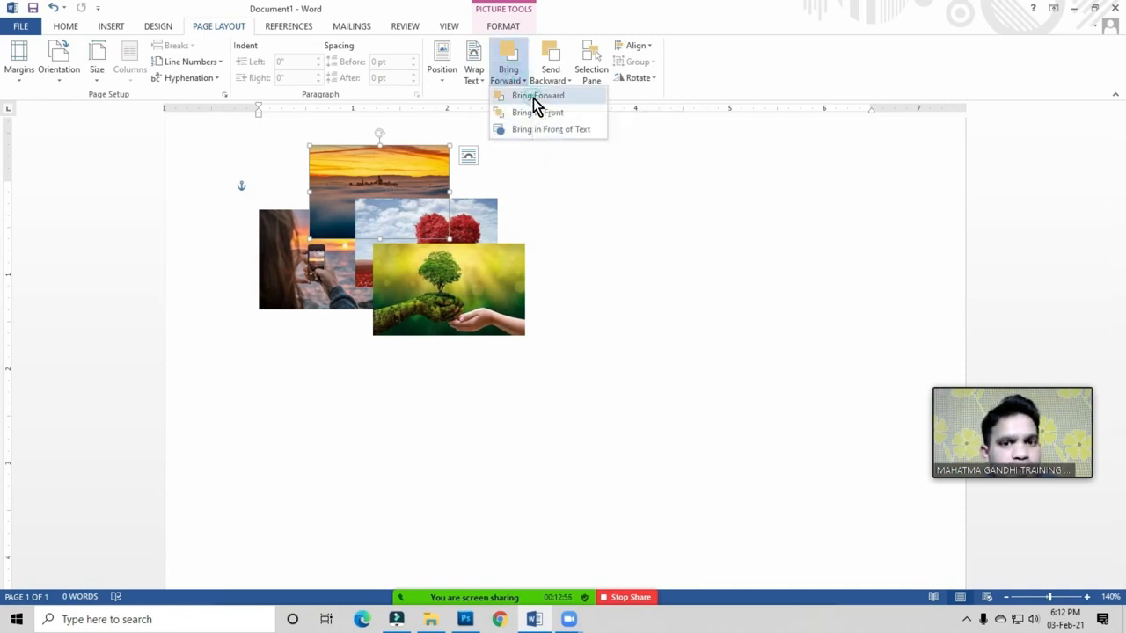
pyautogui.click(533, 97)
pyautogui.moveTo(412, 185); pyautogui.dragTo(450, 212)
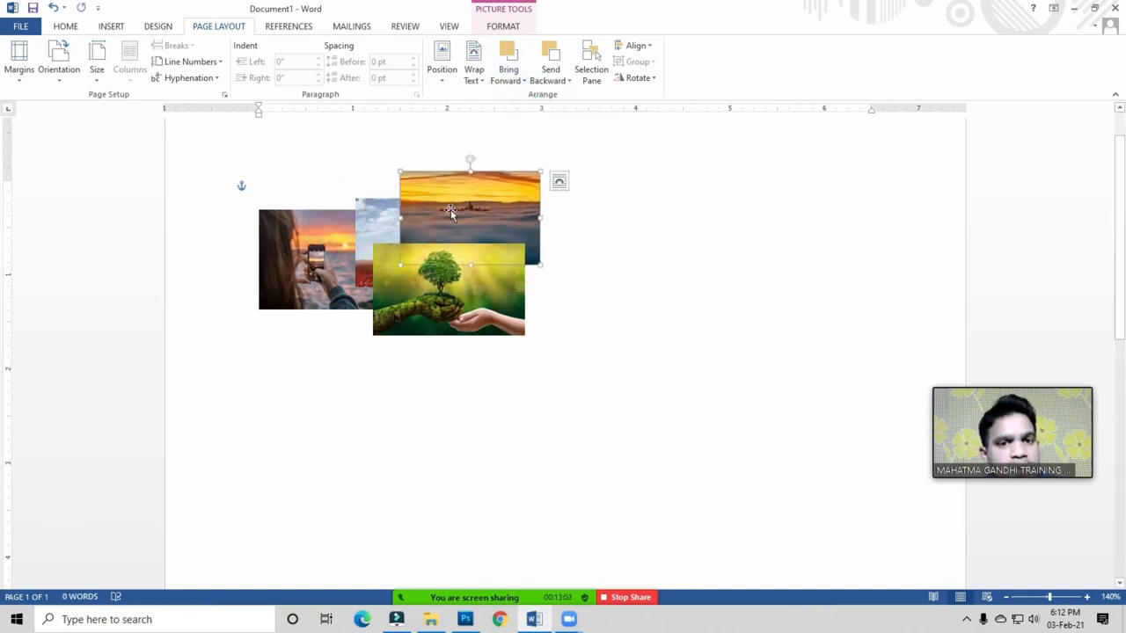
# Step: Send the sunset photo behind the heart photo and move it up-left over the phone photo
pyautogui.click(562, 81)
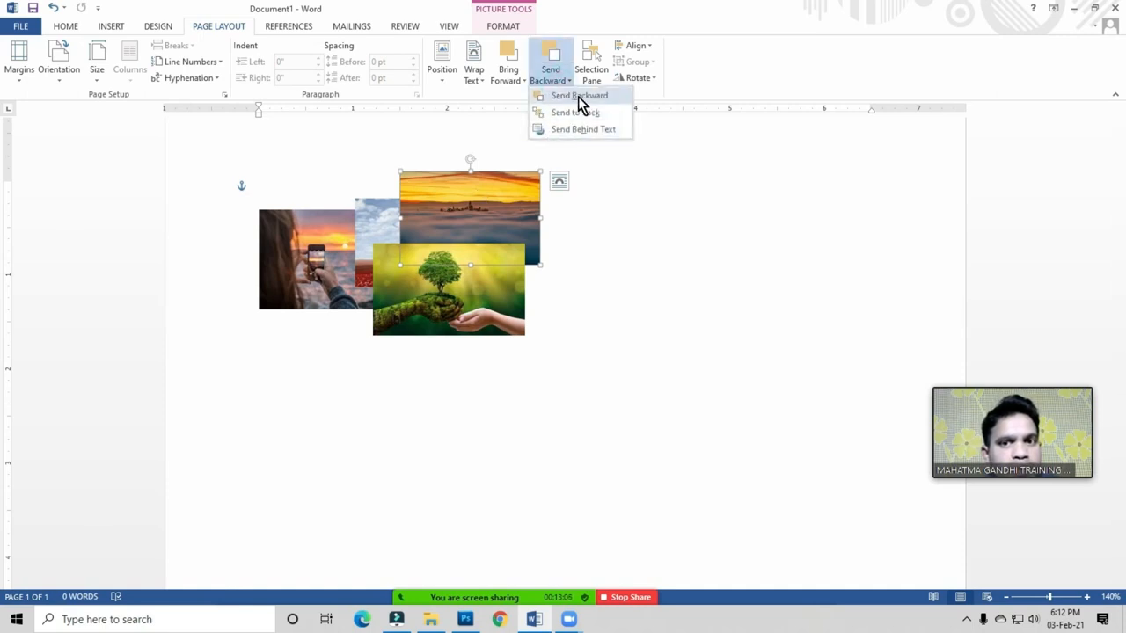
pyautogui.click(579, 96)
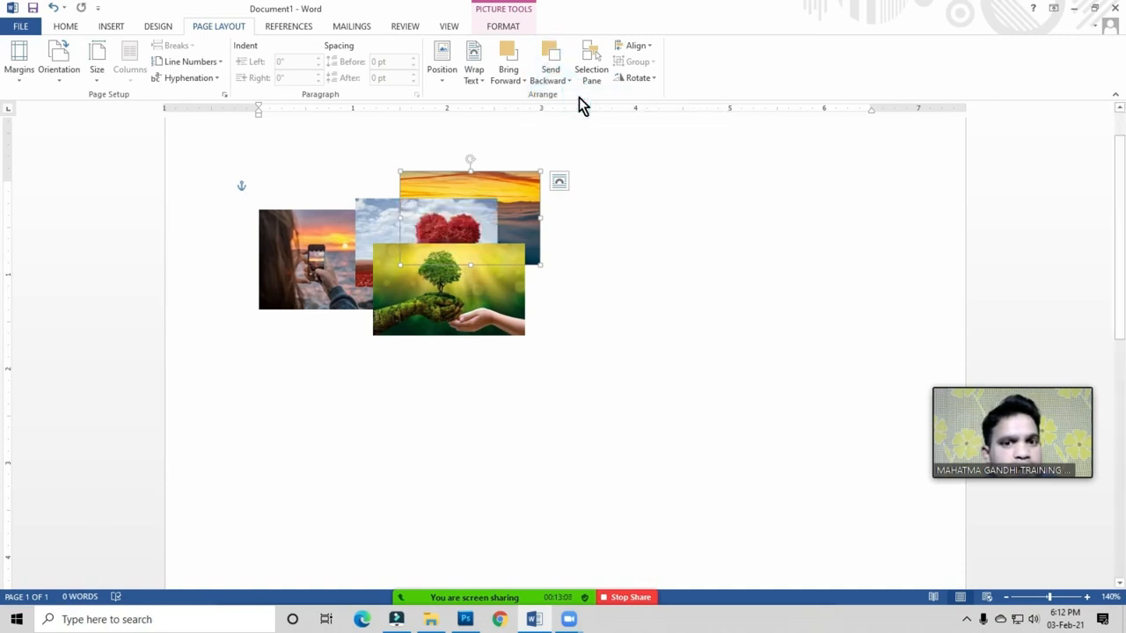
pyautogui.moveTo(436, 188); pyautogui.dragTo(327, 181)
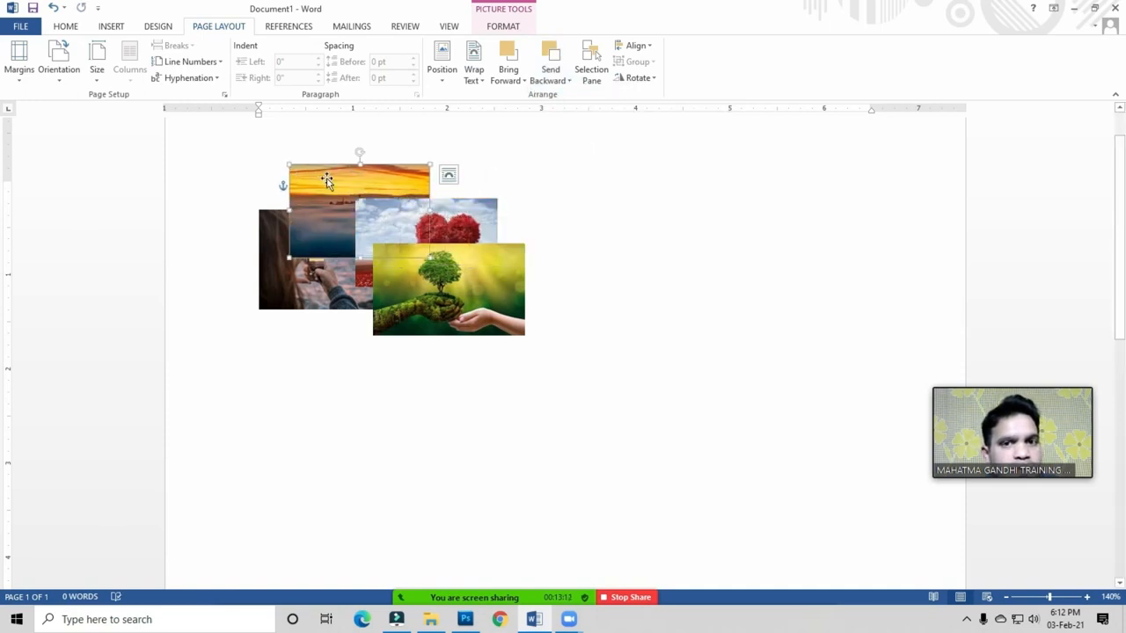
pyautogui.click(512, 84)
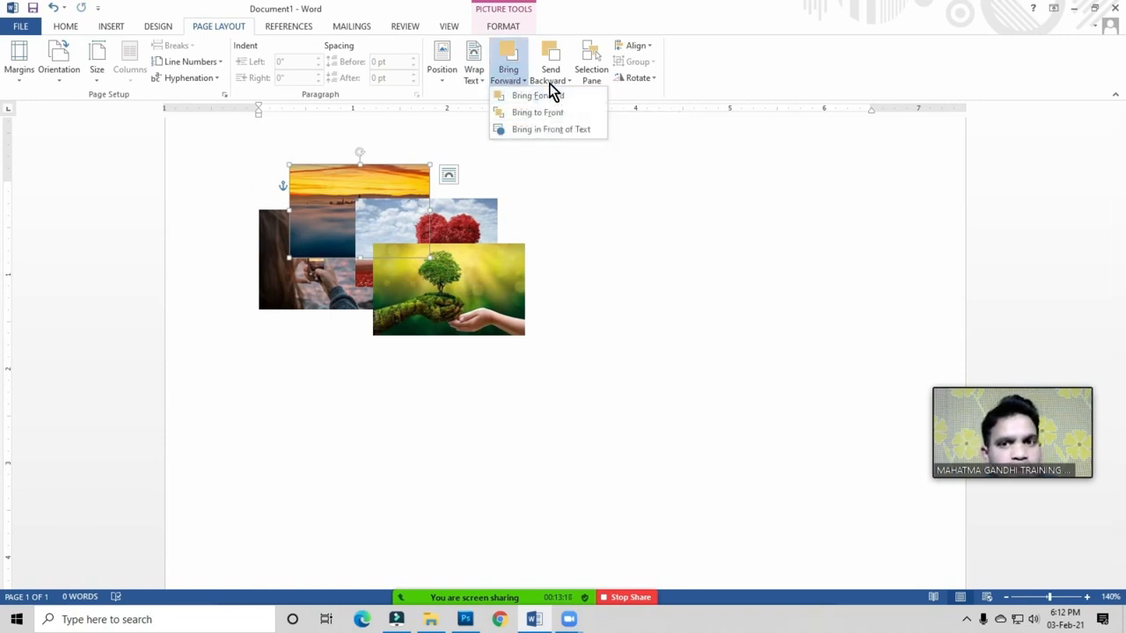
pyautogui.click(552, 81)
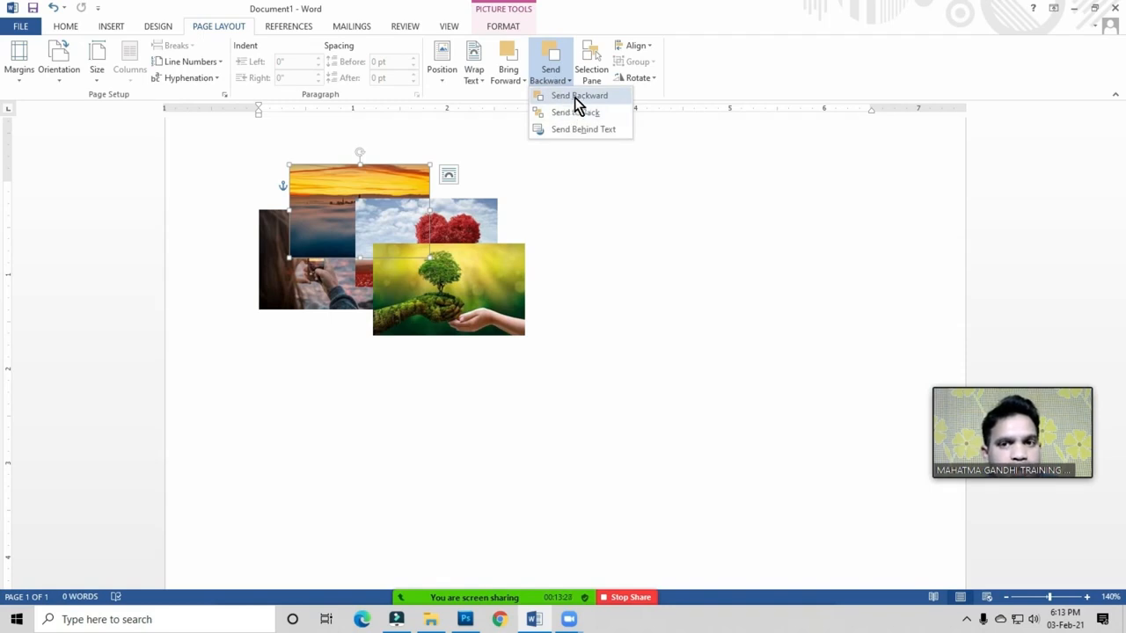
pyautogui.click(412, 240)
# Step: Send the tree-in-hand photo to the back and move it lower in the collage
pyautogui.moveTo(463, 278); pyautogui.dragTo(386, 290)
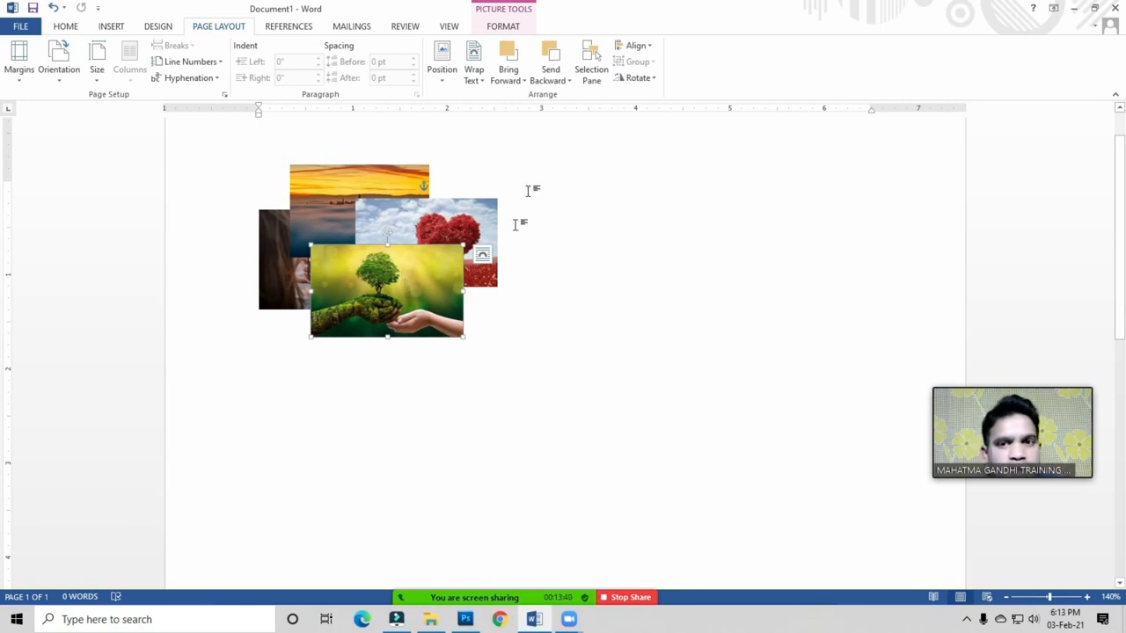
pyautogui.click(562, 80)
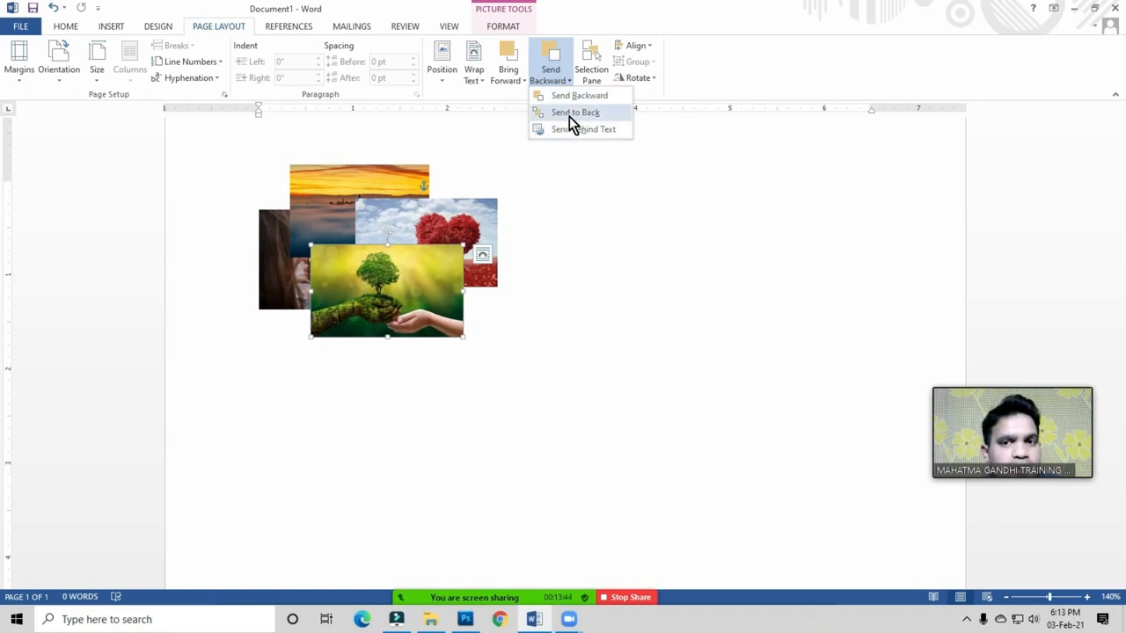
pyautogui.click(382, 278)
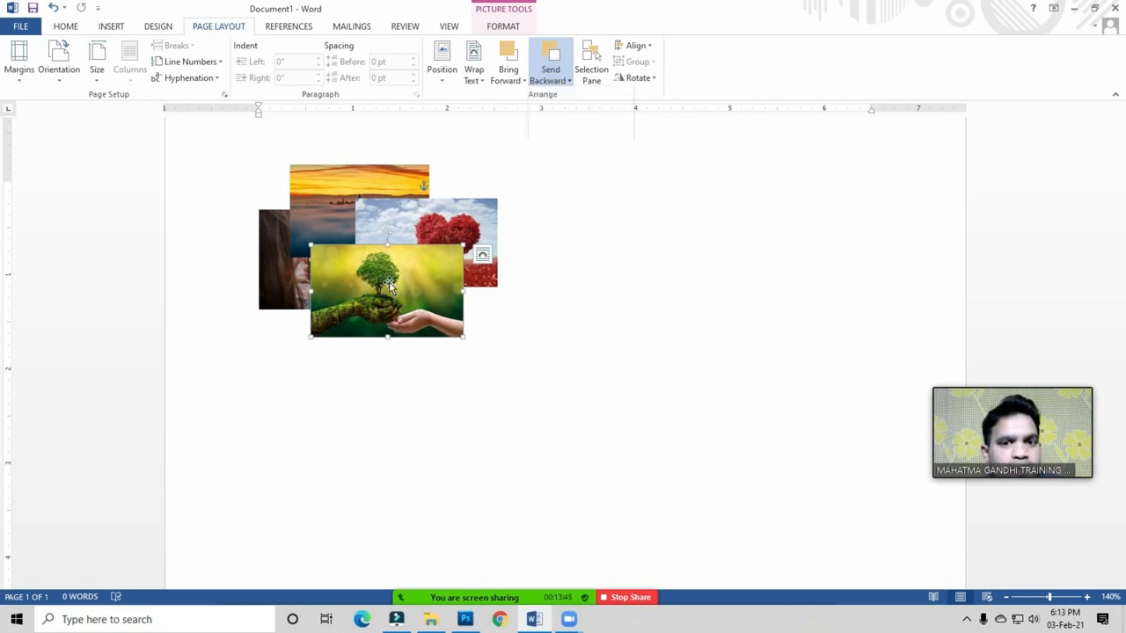
pyautogui.click(560, 81)
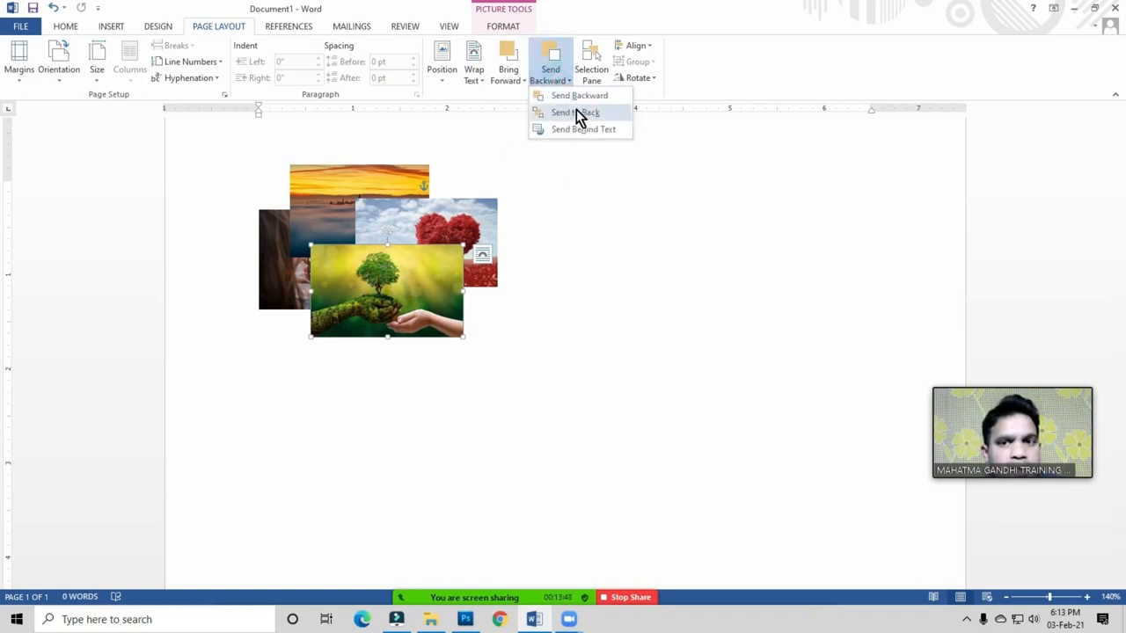
pyautogui.click(577, 114)
pyautogui.moveTo(432, 318); pyautogui.dragTo(418, 346)
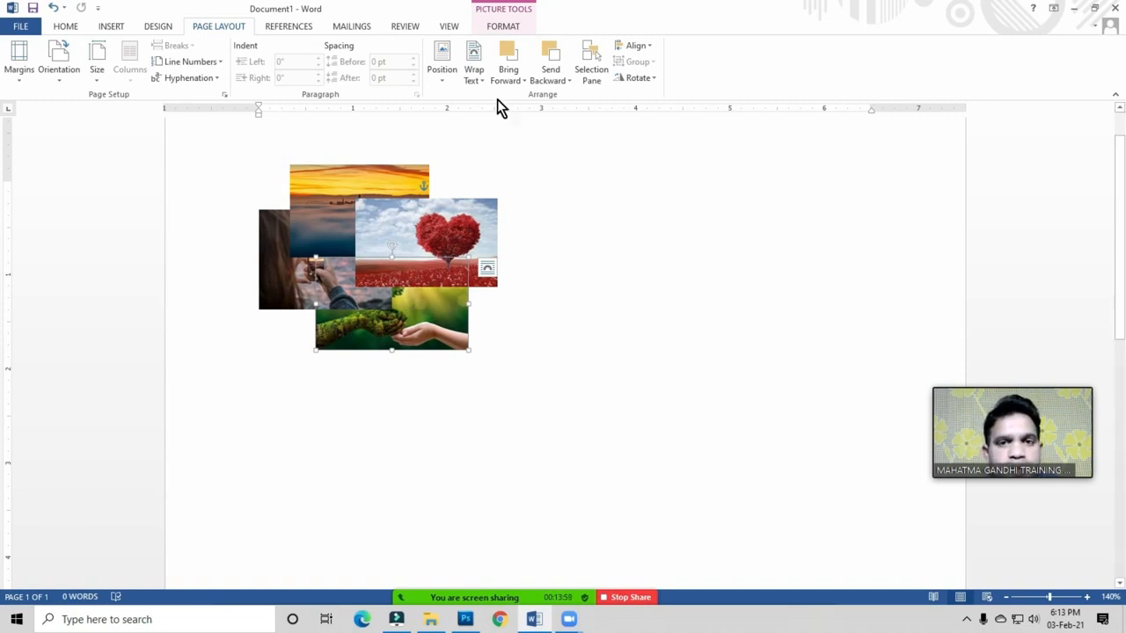
# Step: Bring the tree-in-hand photo to the front and shift it right over the heart photo
pyautogui.click(517, 88)
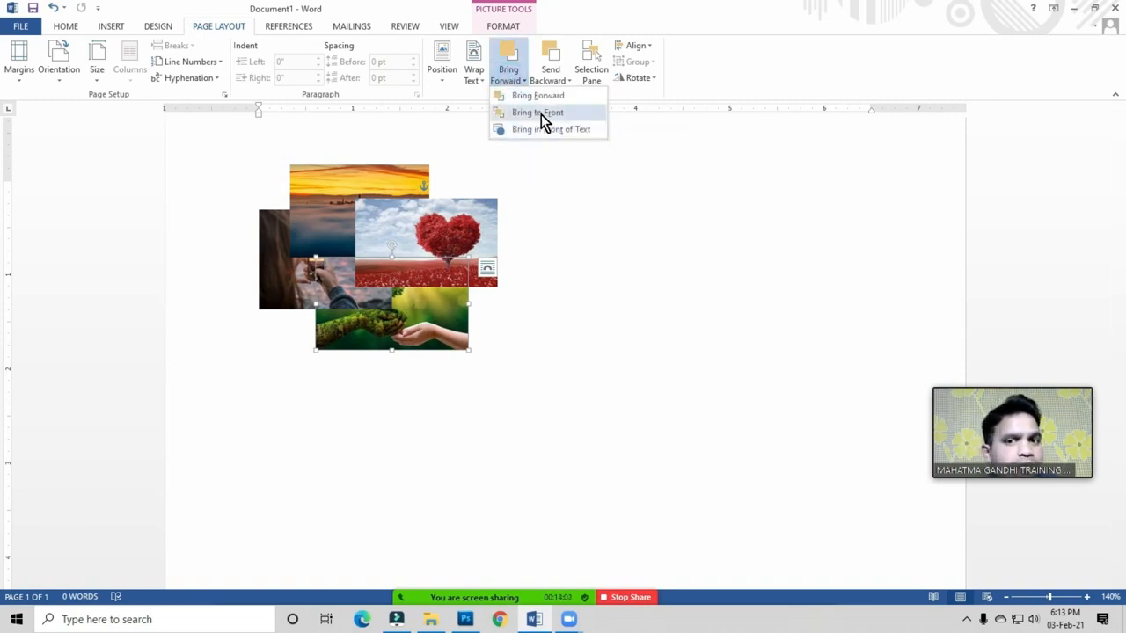
pyautogui.click(541, 114)
pyautogui.moveTo(413, 271); pyautogui.dragTo(476, 270)
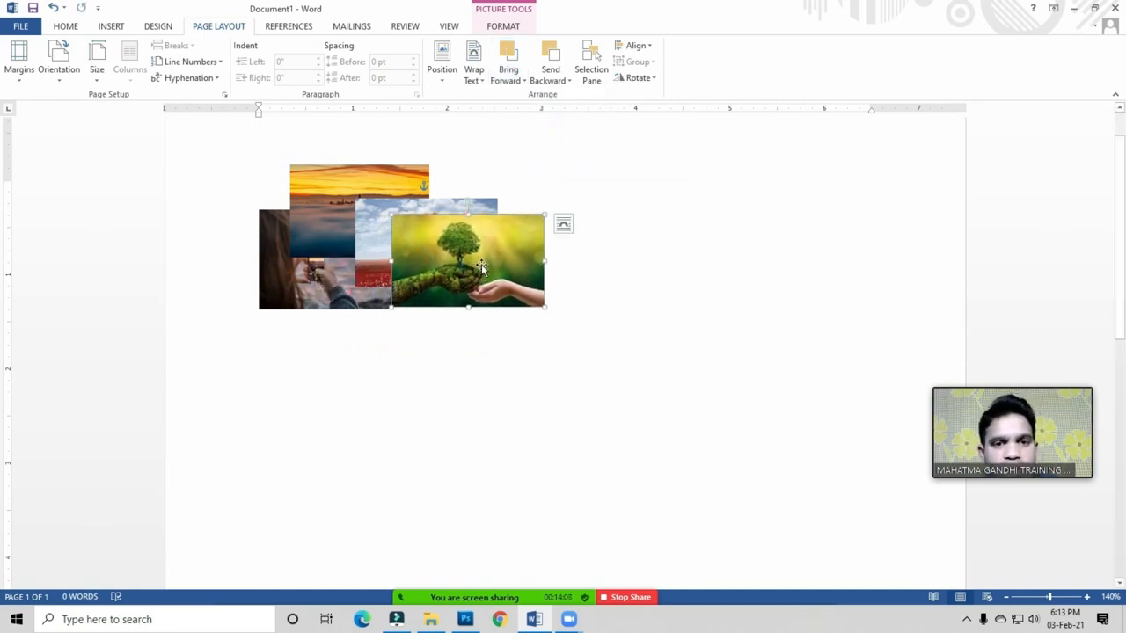
pyautogui.click(522, 82)
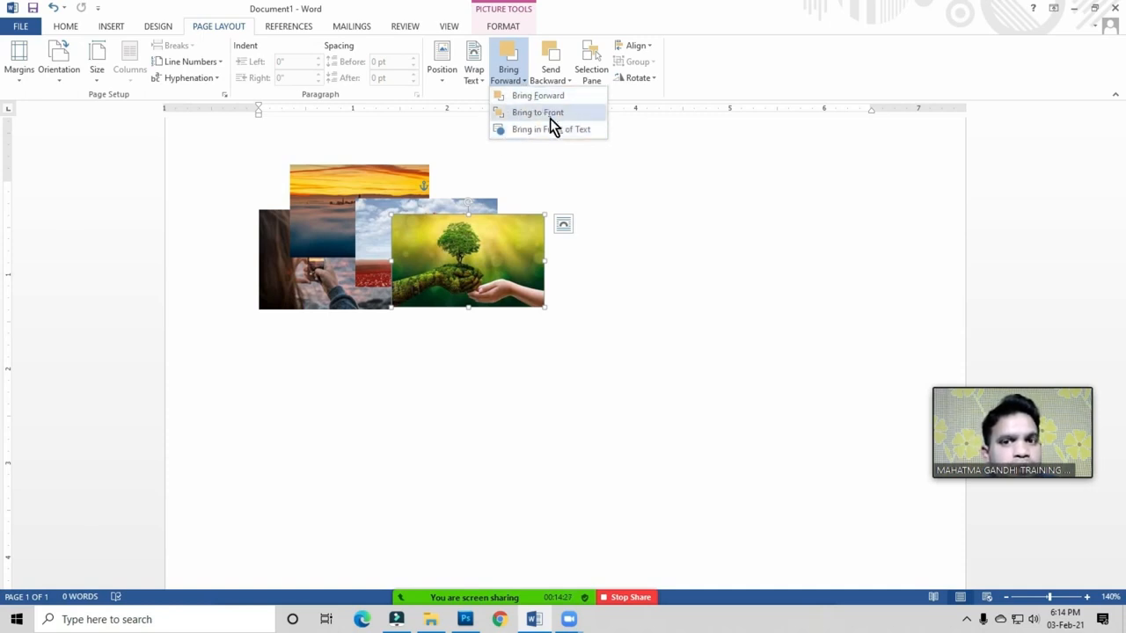
pyautogui.click(473, 278)
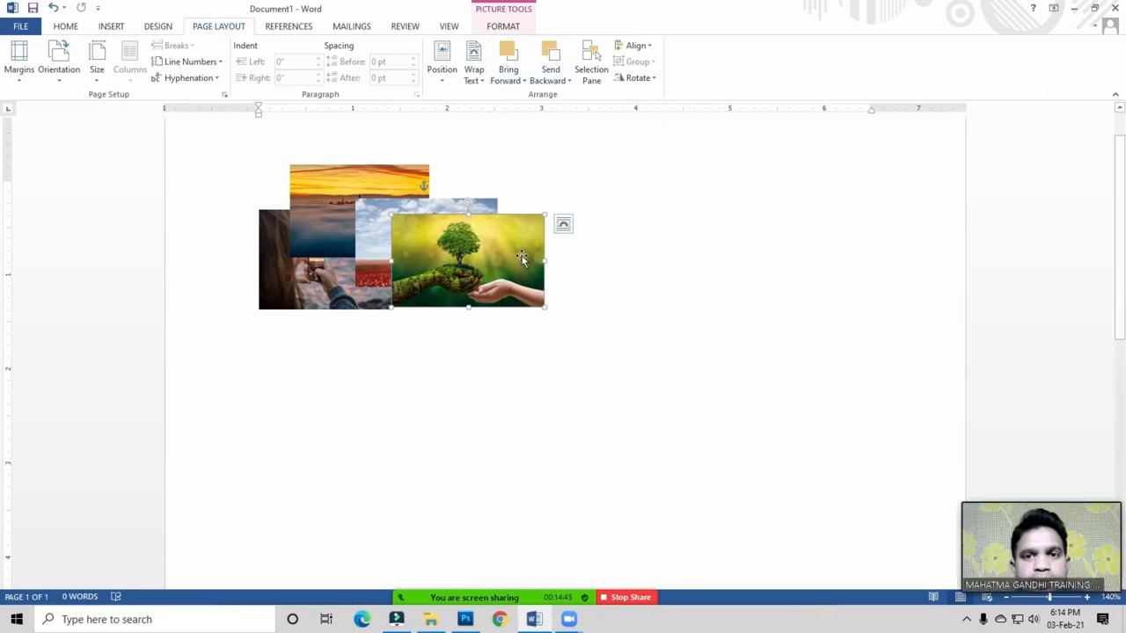
# Step: Cascade the phone, heart, sunset and tree photos diagonally down-right, then show the Selection Pane
pyautogui.click(592, 77)
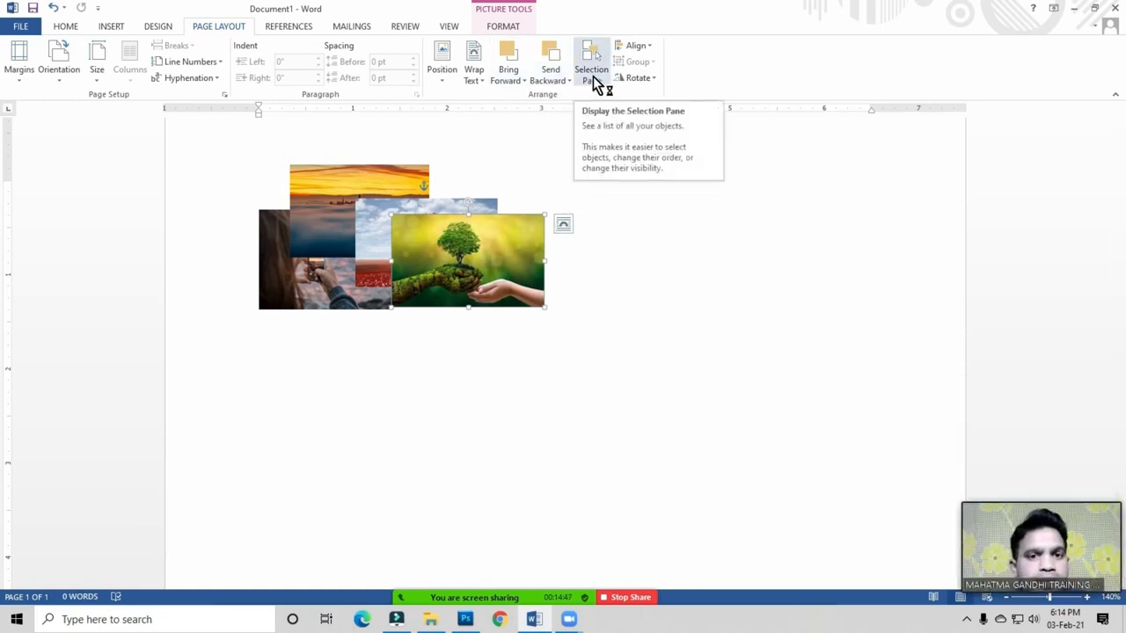
pyautogui.moveTo(491, 248); pyautogui.dragTo(543, 366)
pyautogui.moveTo(413, 218); pyautogui.dragTo(396, 355)
pyautogui.moveTo(341, 220); pyautogui.dragTo(448, 228)
pyautogui.moveTo(324, 280); pyautogui.dragTo(317, 259)
pyautogui.moveTo(376, 394); pyautogui.dragTo(339, 303)
pyautogui.moveTo(491, 218); pyautogui.dragTo(414, 346)
pyautogui.moveTo(537, 388); pyautogui.dragTo(447, 439)
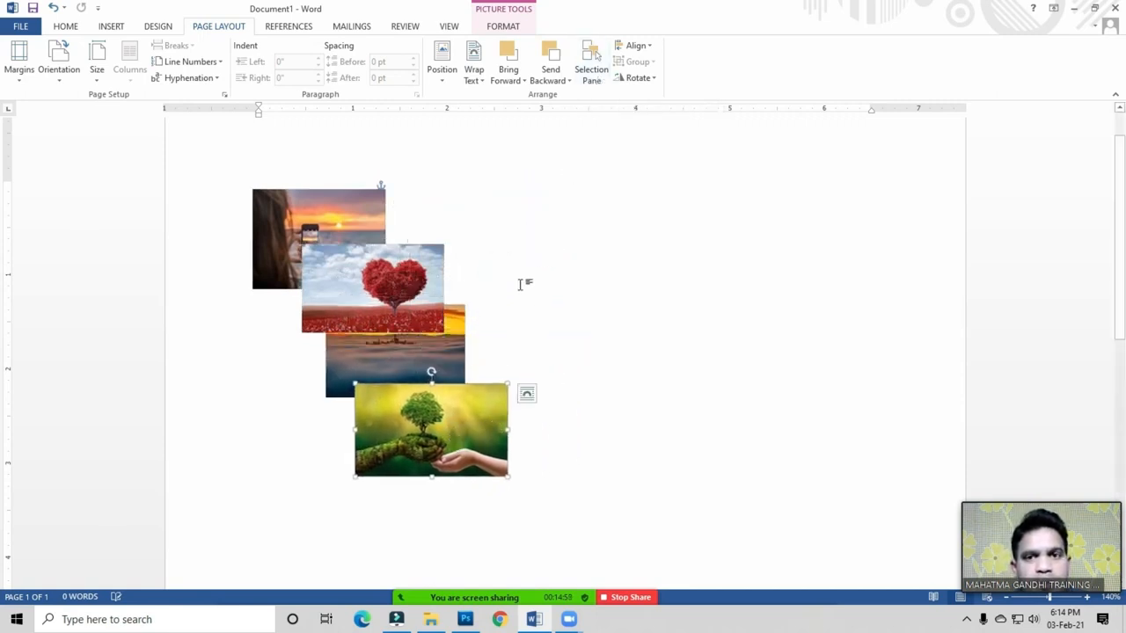
pyautogui.click(591, 71)
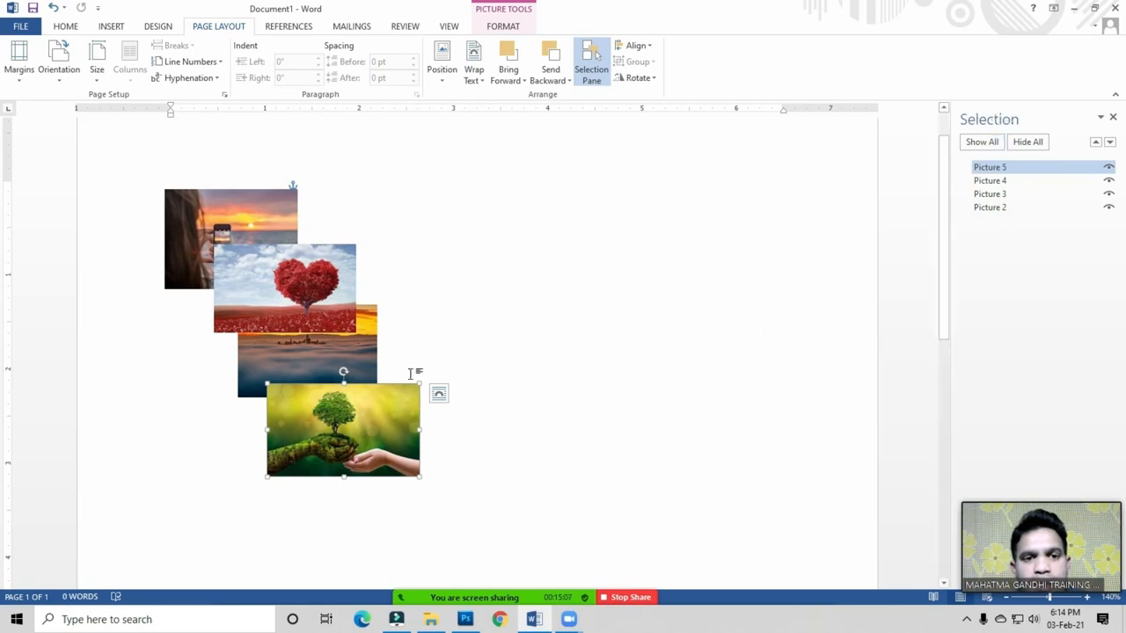
pyautogui.keyDown('ctrl'); pyautogui.click(1003, 209); pyautogui.keyUp('ctrl')
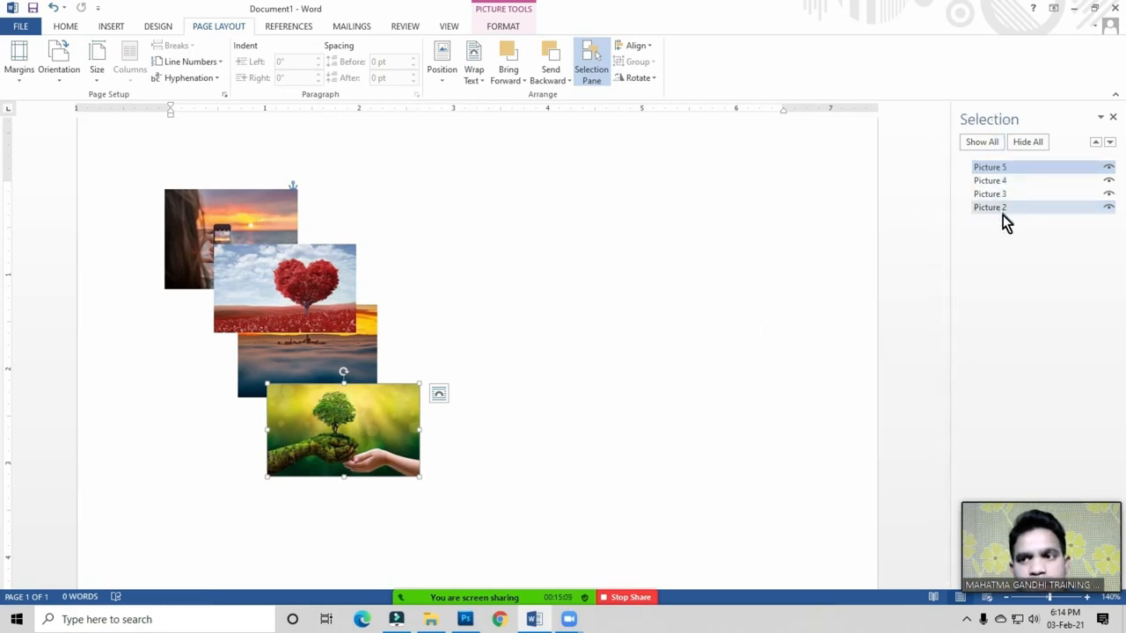
pyautogui.click(316, 297)
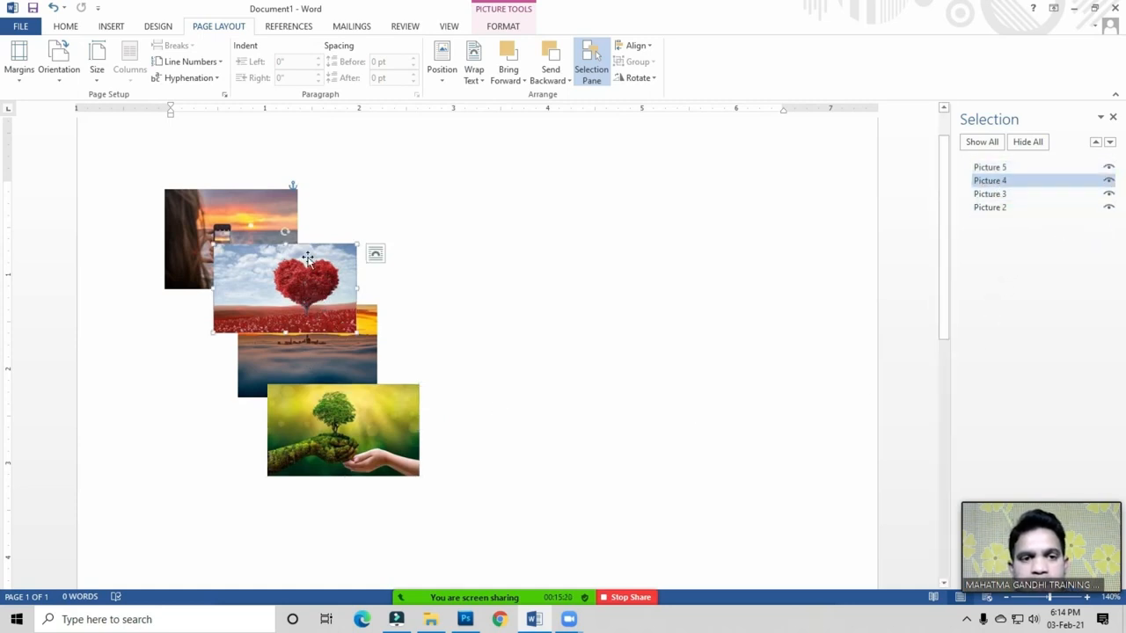
pyautogui.click(1109, 181)
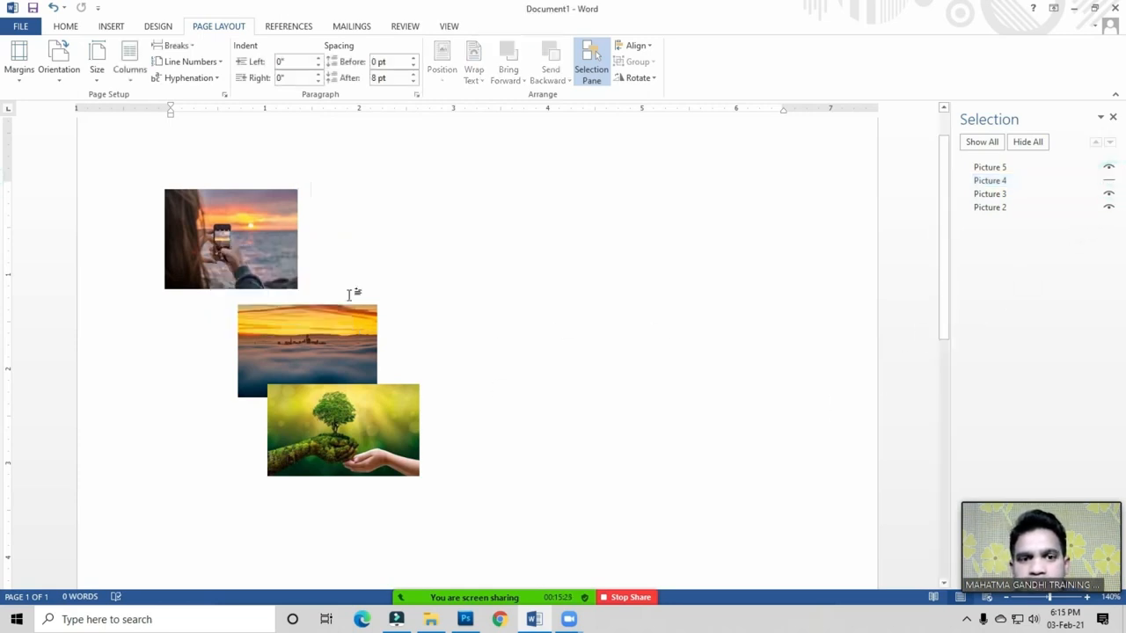
pyautogui.click(379, 422)
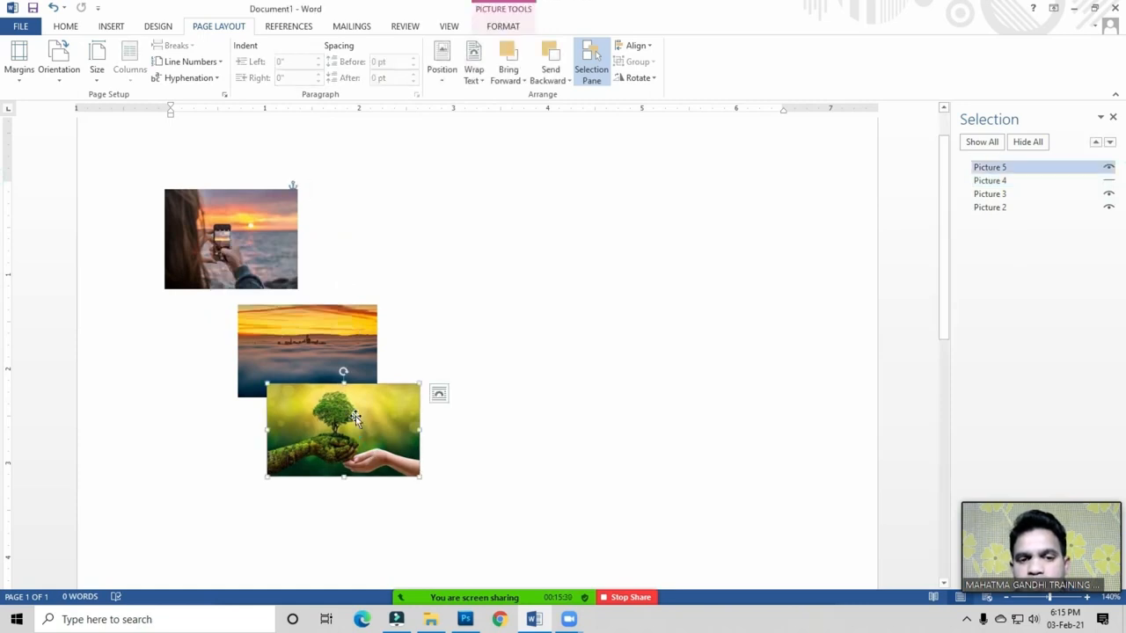
pyautogui.keyDown('ctrl'); pyautogui.click(1091, 209); pyautogui.keyUp('ctrl')
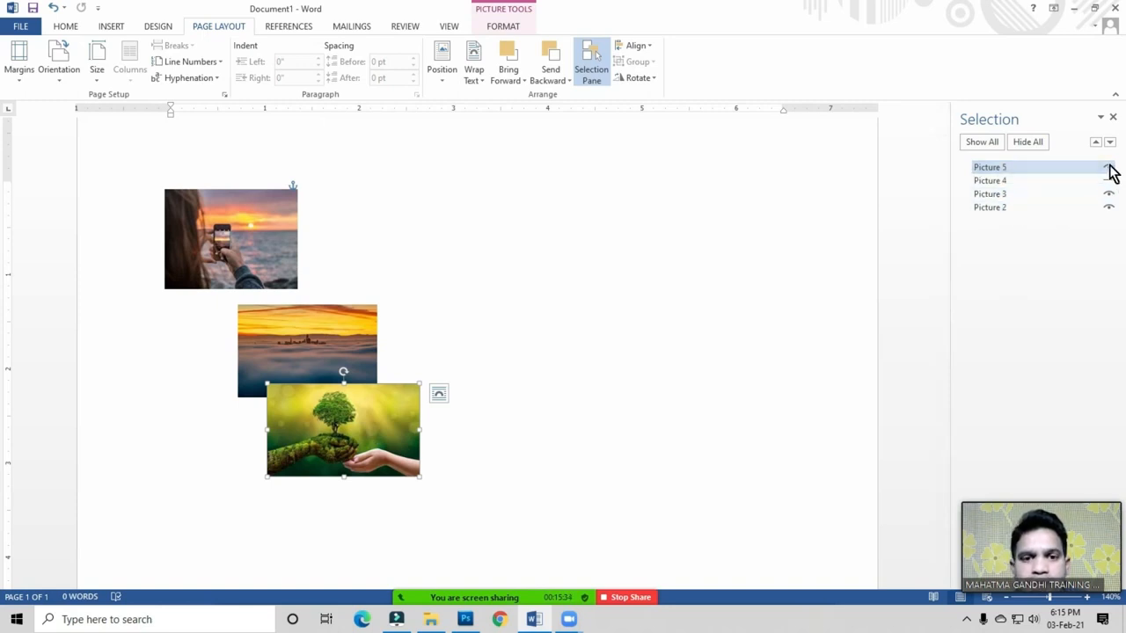
pyautogui.click(1109, 169)
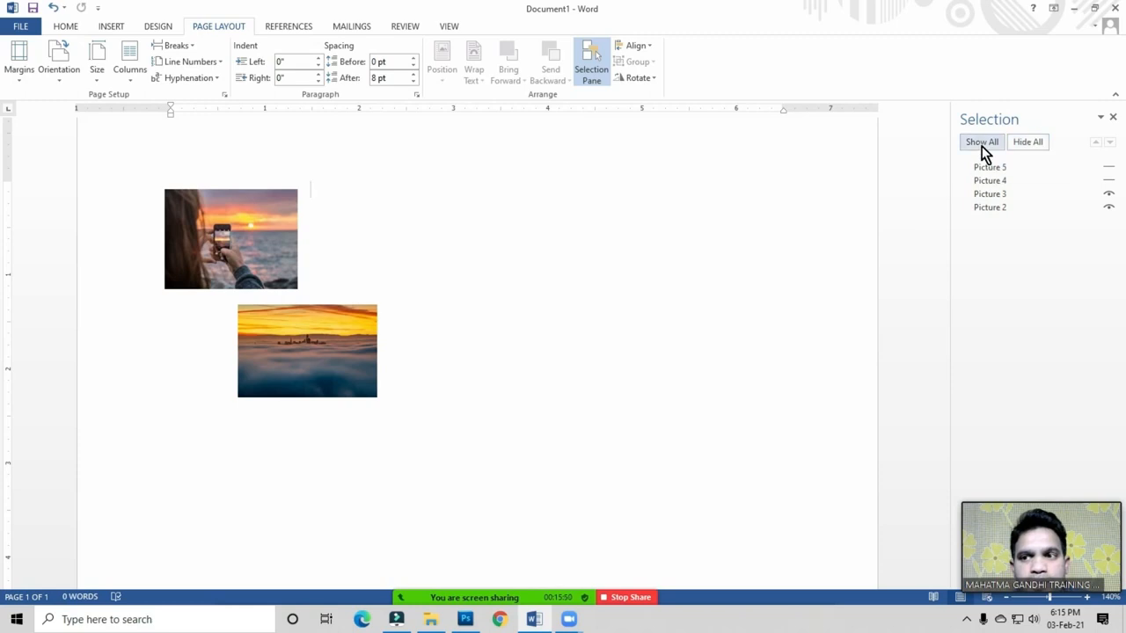
pyautogui.click(1031, 142)
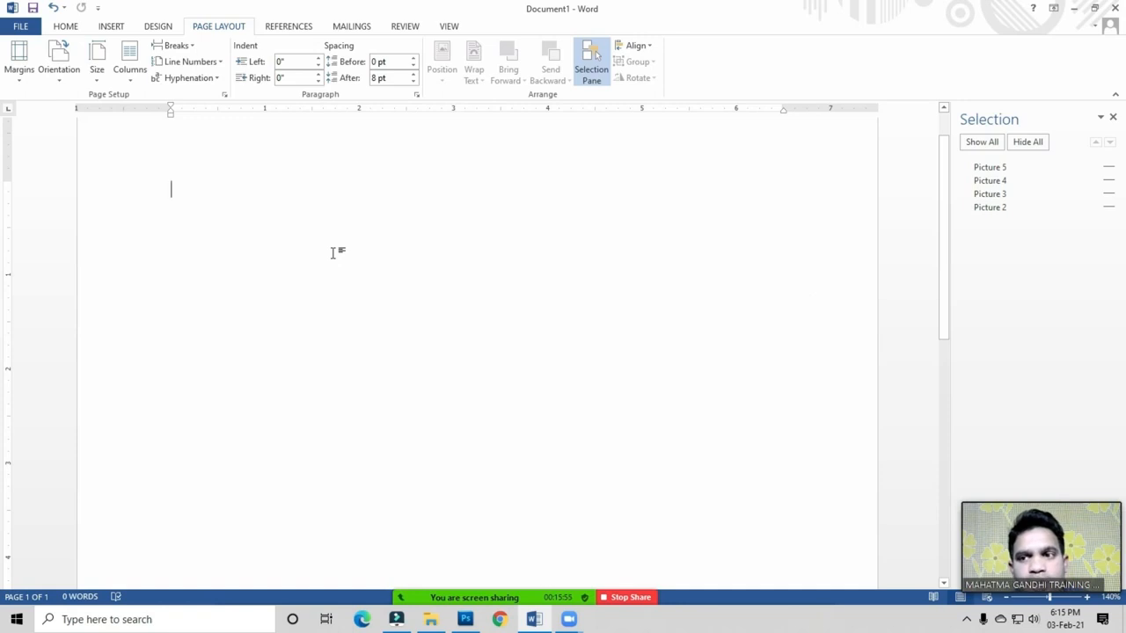
pyautogui.click(983, 142)
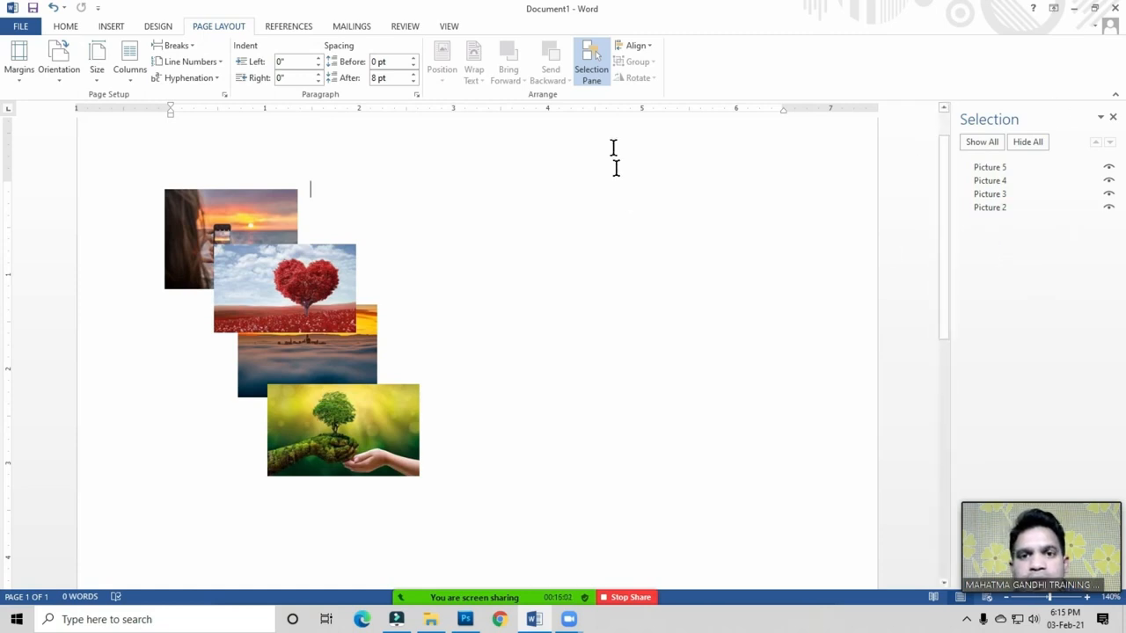
# Step: Close the Selection Pane and deselect the pictures
pyautogui.click(1112, 117)
pyautogui.click(604, 341)
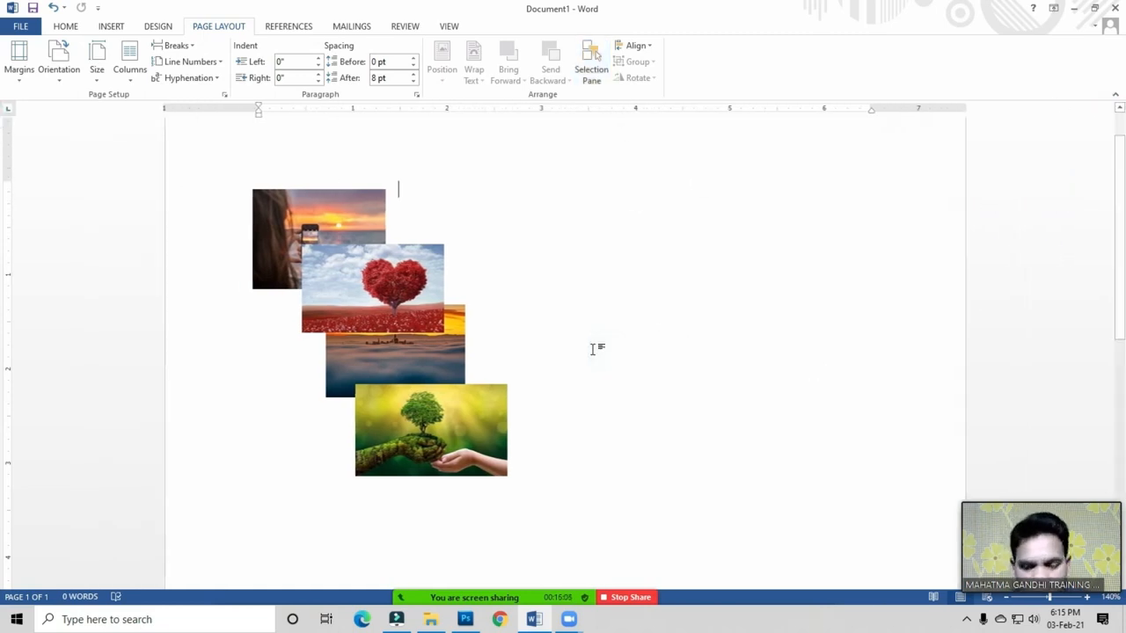
pyautogui.click(541, 345)
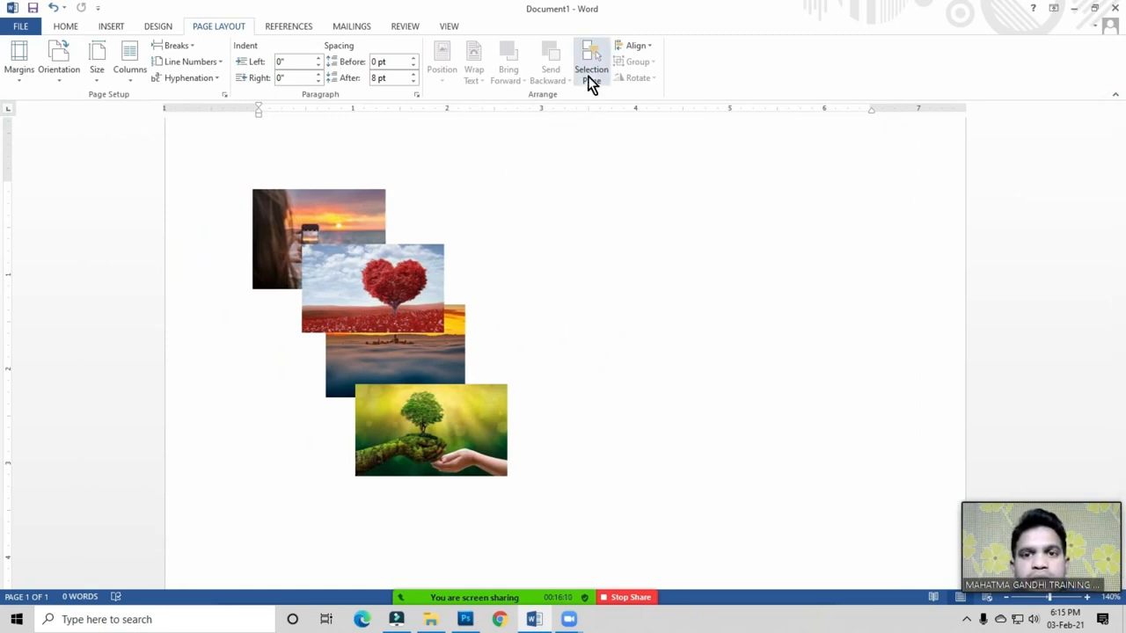
pyautogui.click(639, 51)
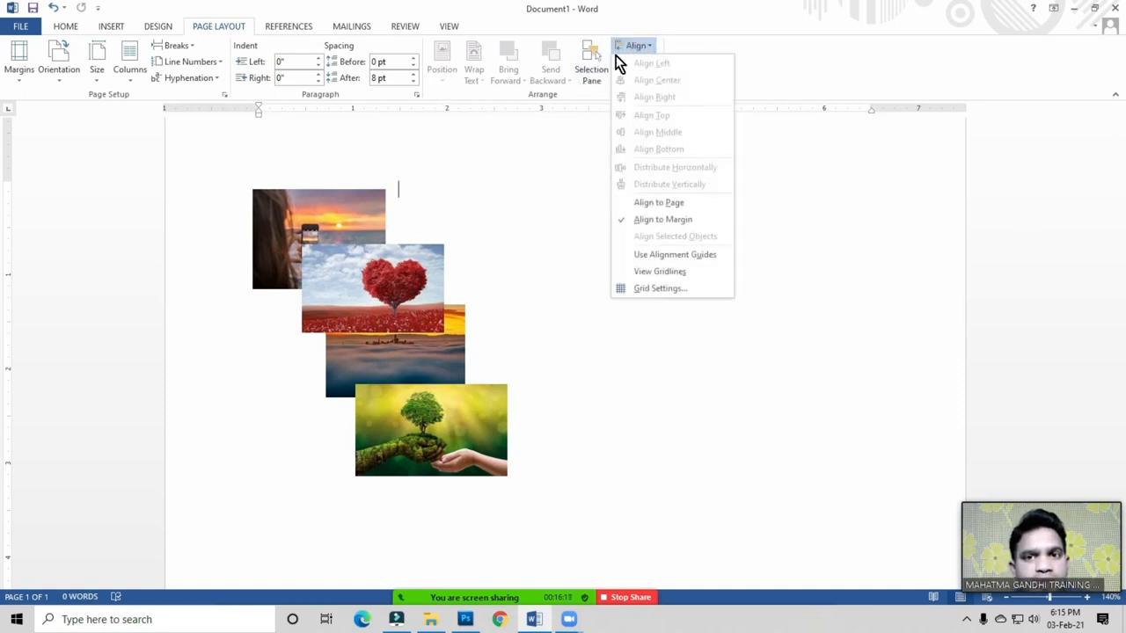
pyautogui.click(776, 61)
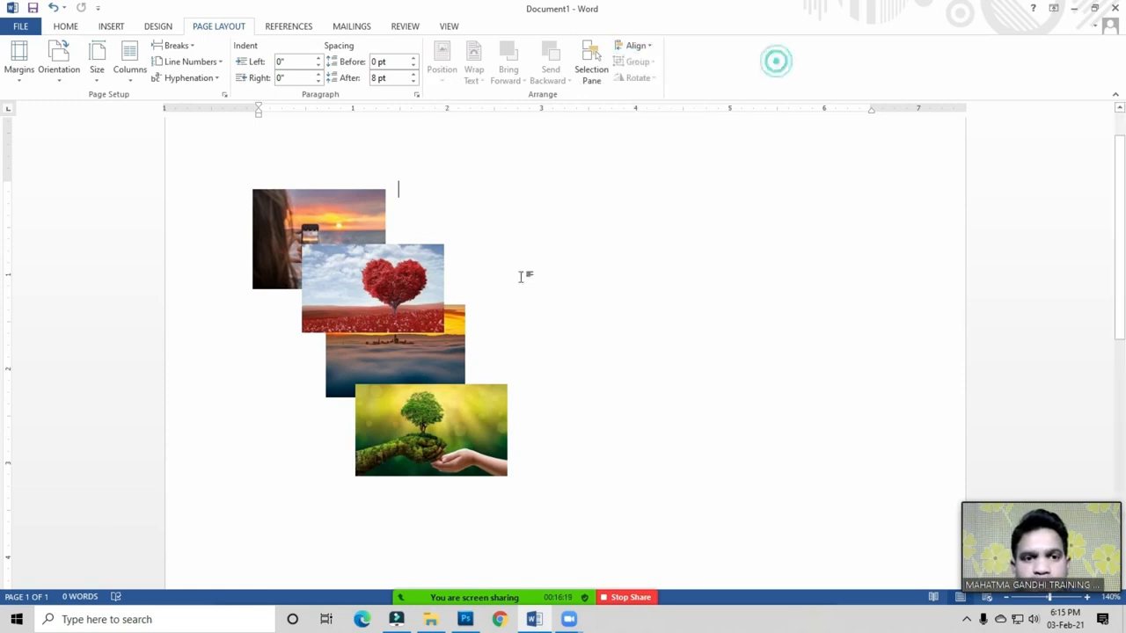
# Step: Delete the tree, heart and sunset-over-sea photos and move the woman photo toward mid-page
pyautogui.click(454, 428)
pyautogui.press('Delete')
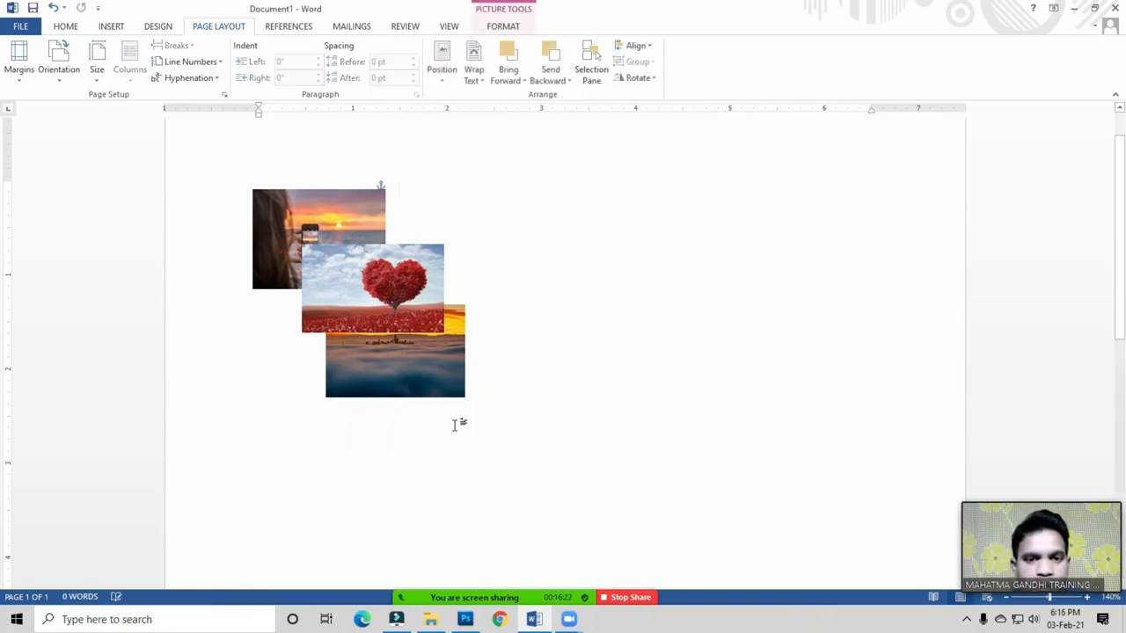
pyautogui.click(415, 320)
pyautogui.press('Delete')
pyautogui.click(417, 358)
pyautogui.press('Delete')
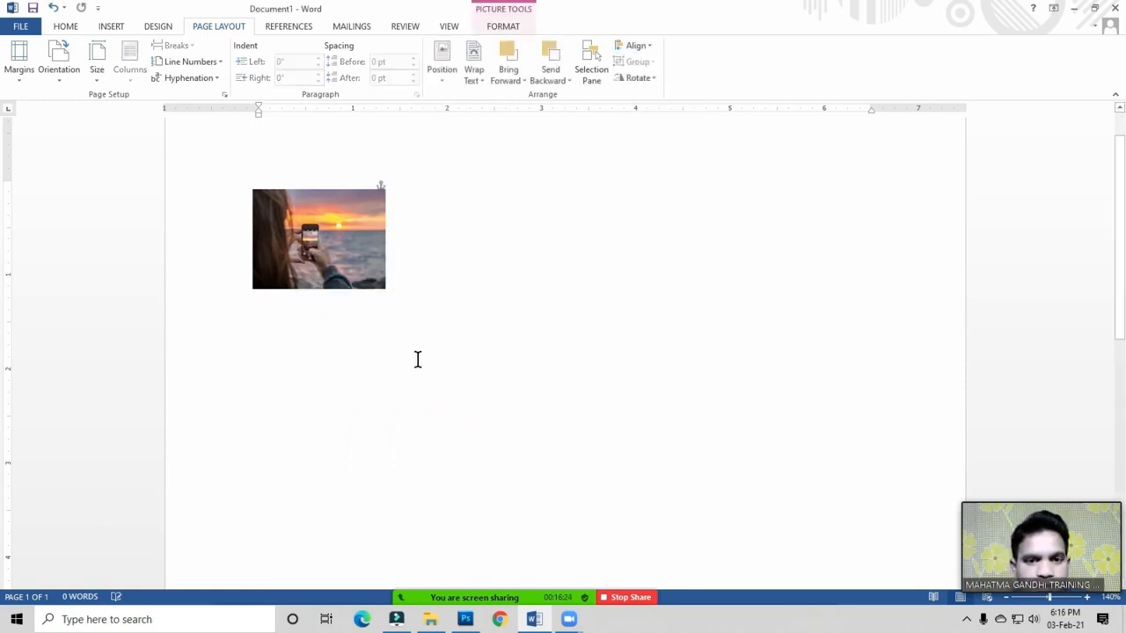
pyautogui.moveTo(334, 251); pyautogui.dragTo(514, 350)
pyautogui.click(273, 203)
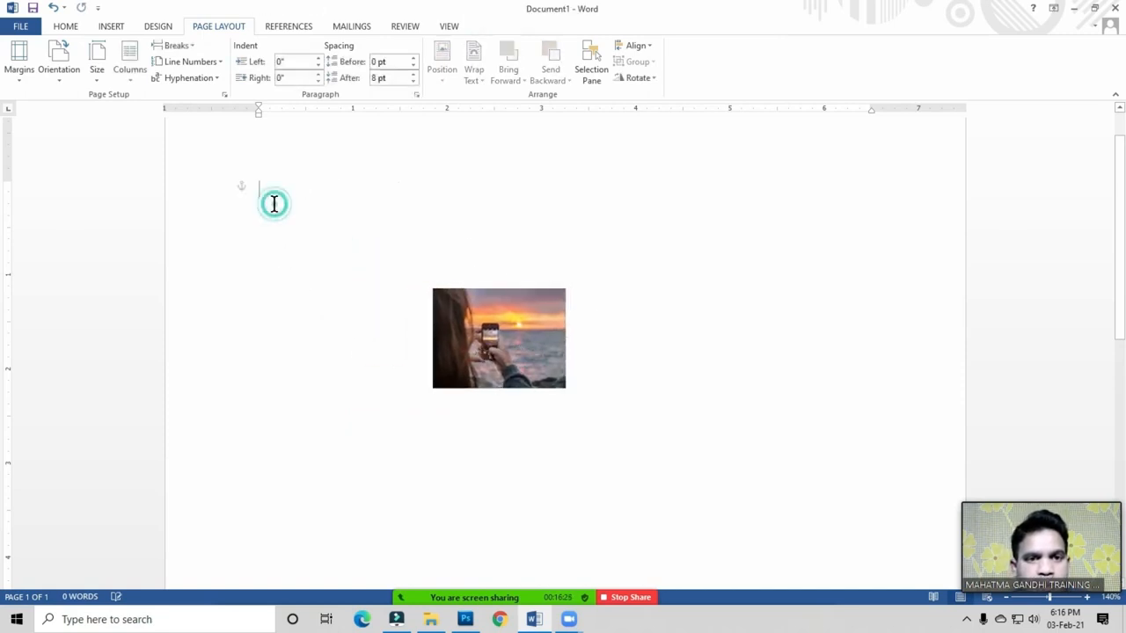
# Step: Generate sample paragraphs with =rand() and move the photo to the first paragraph
pyautogui.write('=rand')
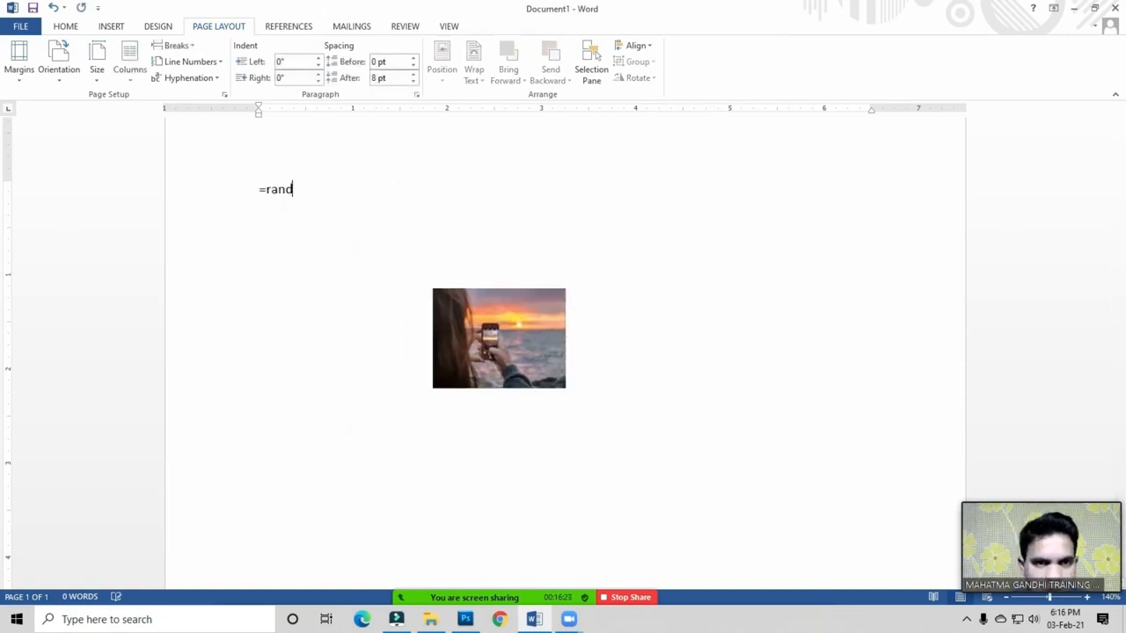
pyautogui.write(' ()')
pyautogui.press('Return')
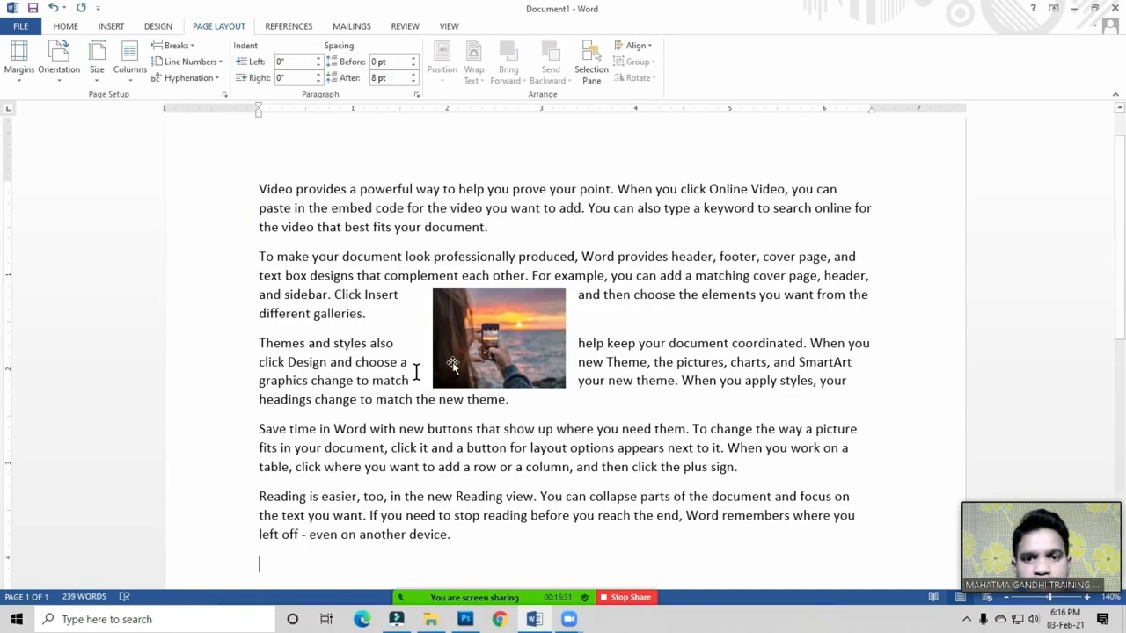
pyautogui.click(490, 336)
pyautogui.moveTo(345, 247); pyautogui.dragTo(330, 236)
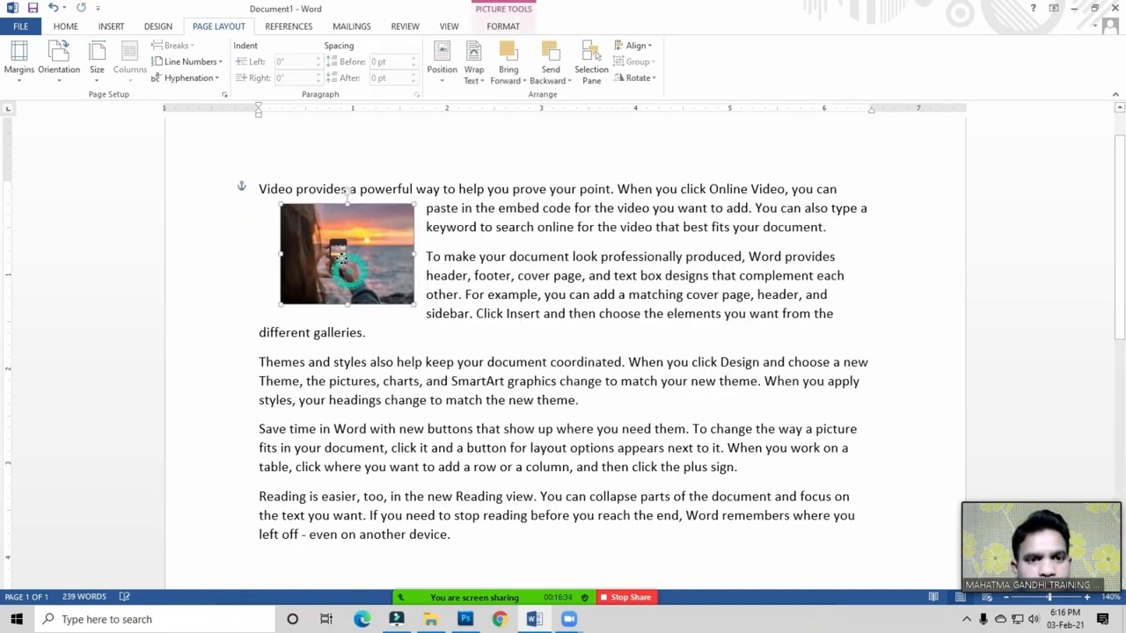
pyautogui.click(443, 79)
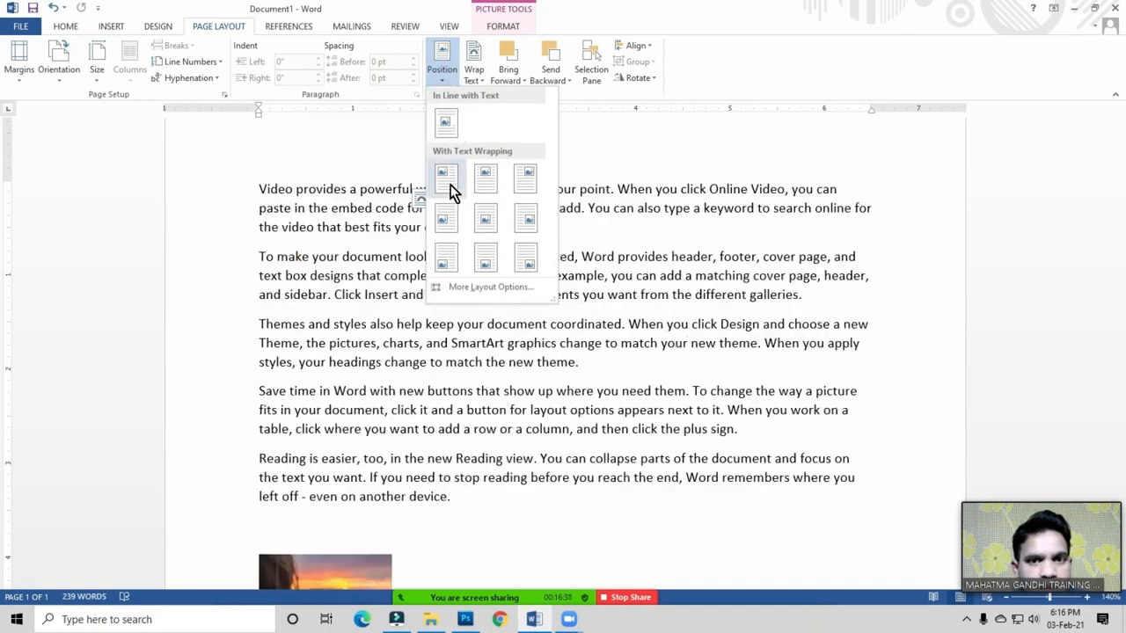
# Step: Set the photo's position to middle left with text wrapping beside the second paragraph
pyautogui.click(525, 182)
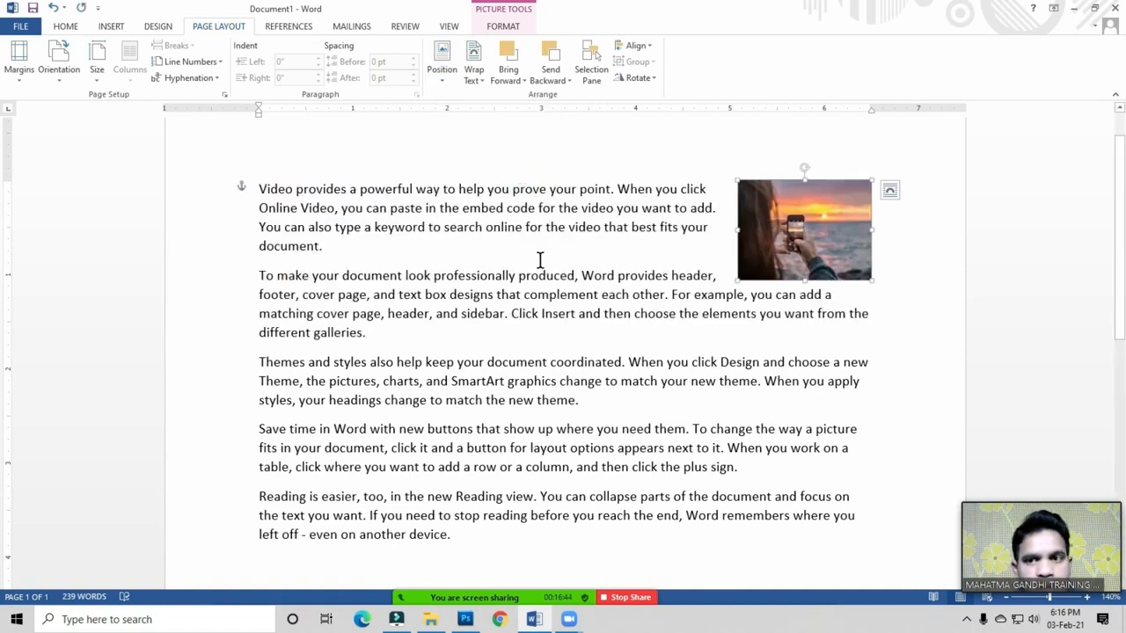
pyautogui.moveTo(796, 230); pyautogui.dragTo(321, 310)
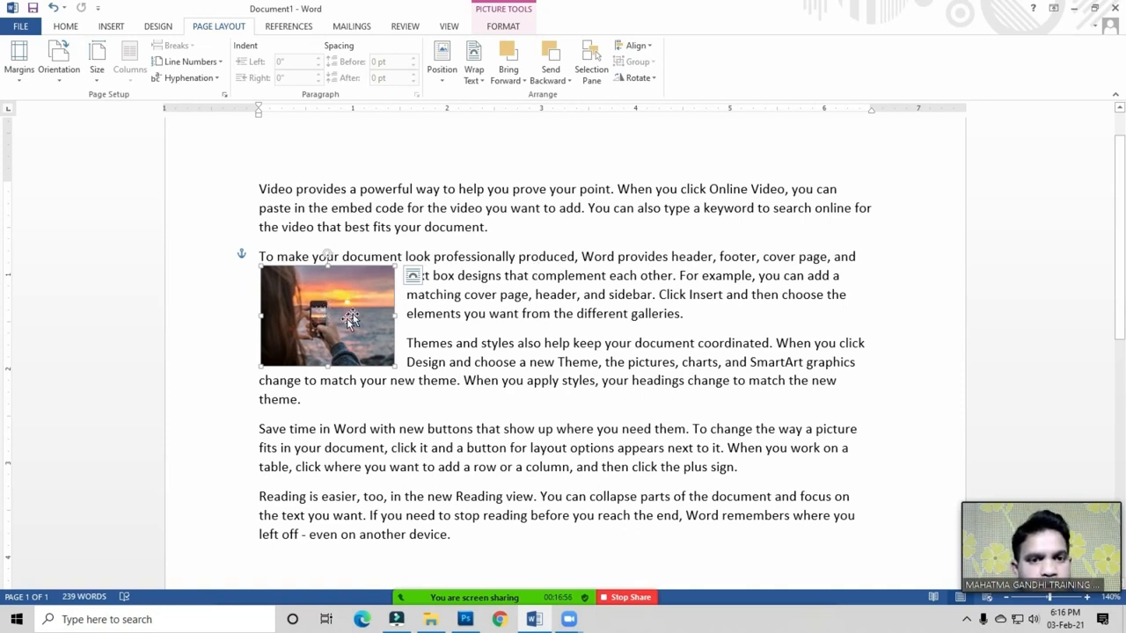
pyautogui.click(444, 79)
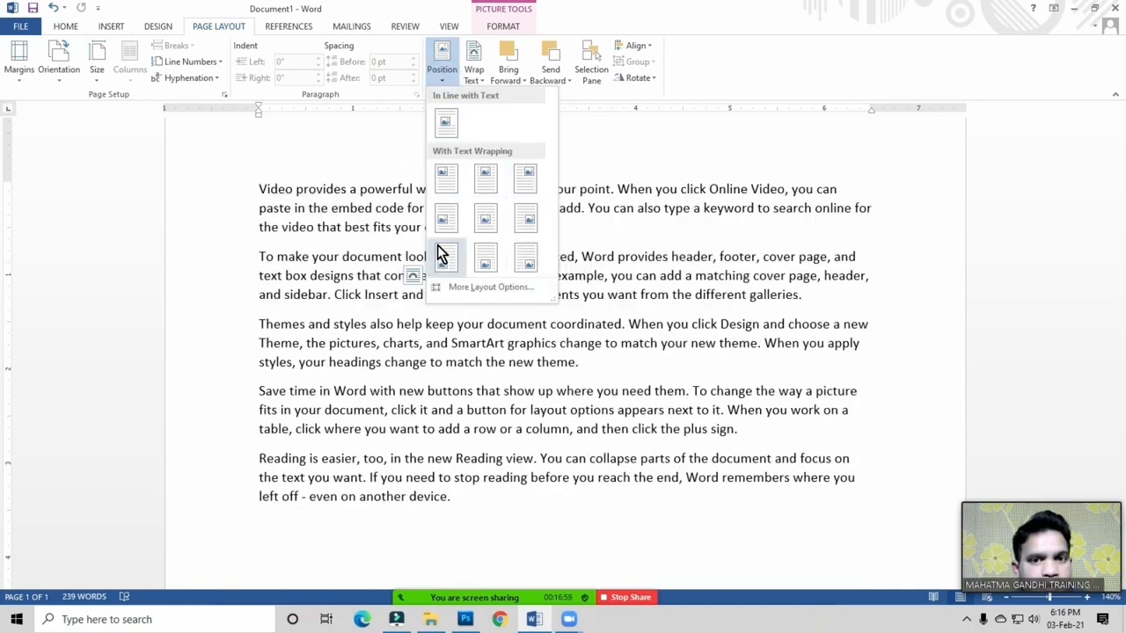
pyautogui.click(412, 359)
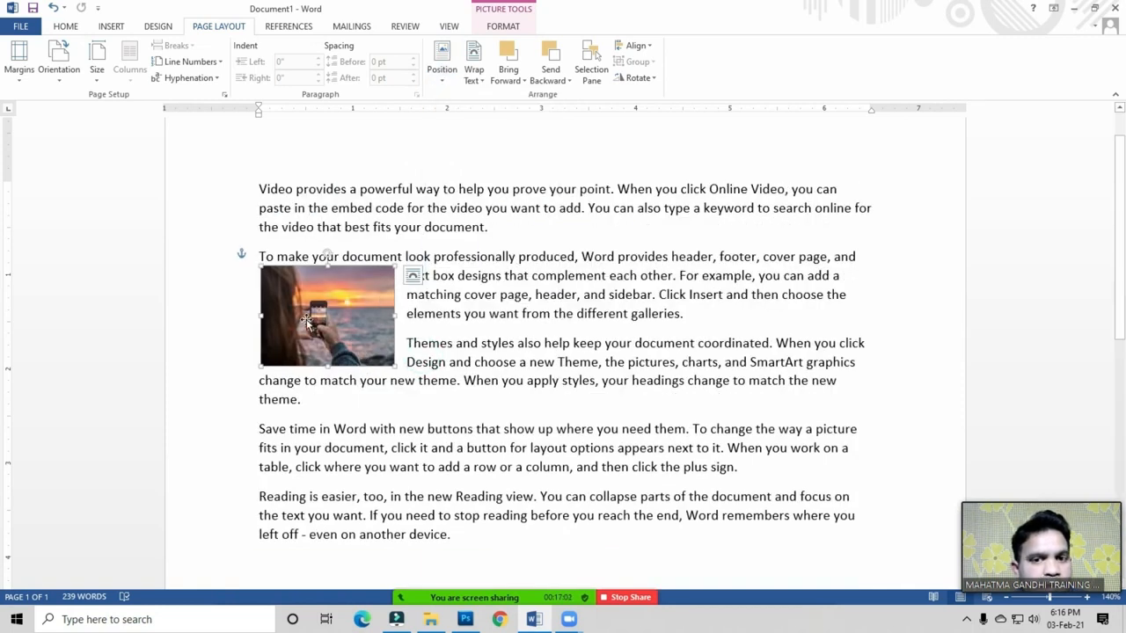
pyautogui.click(441, 75)
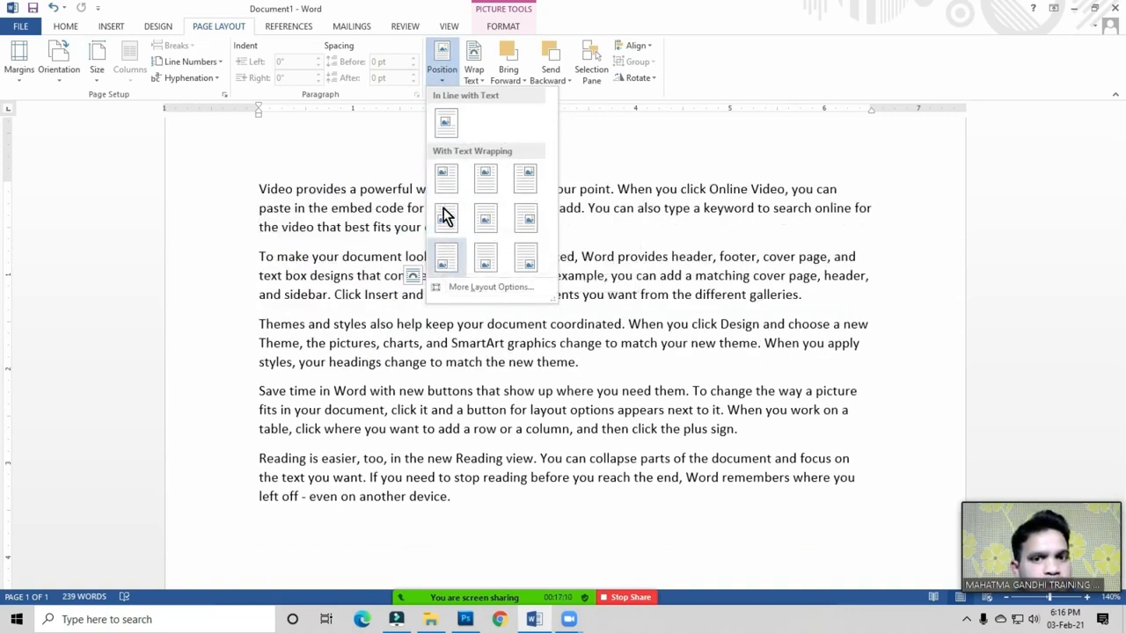
pyautogui.click(480, 328)
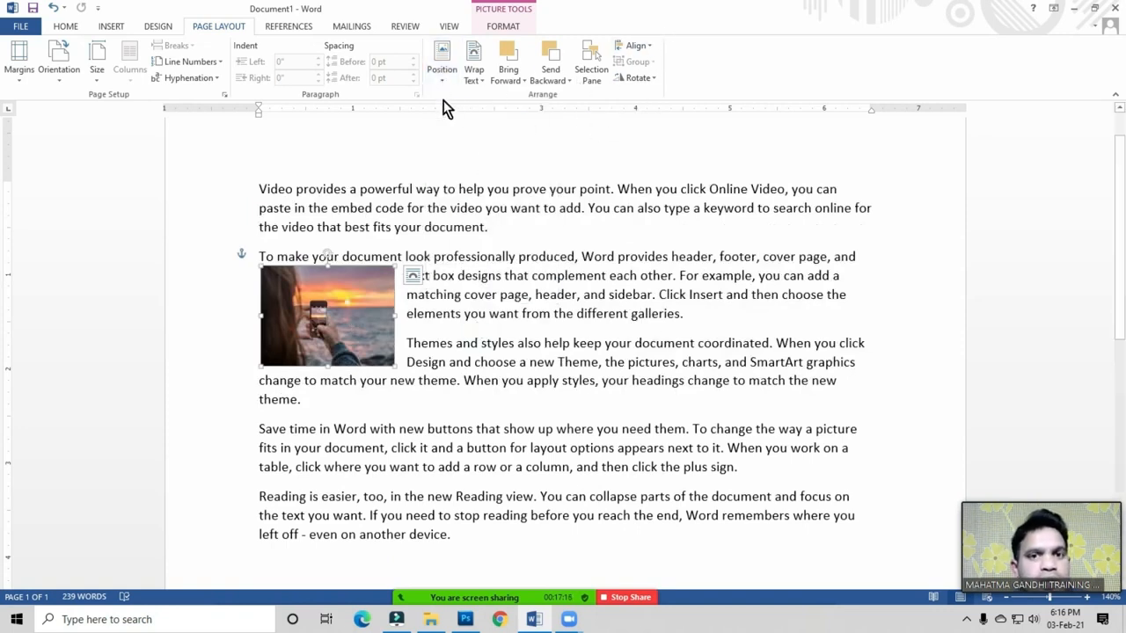
pyautogui.click(444, 77)
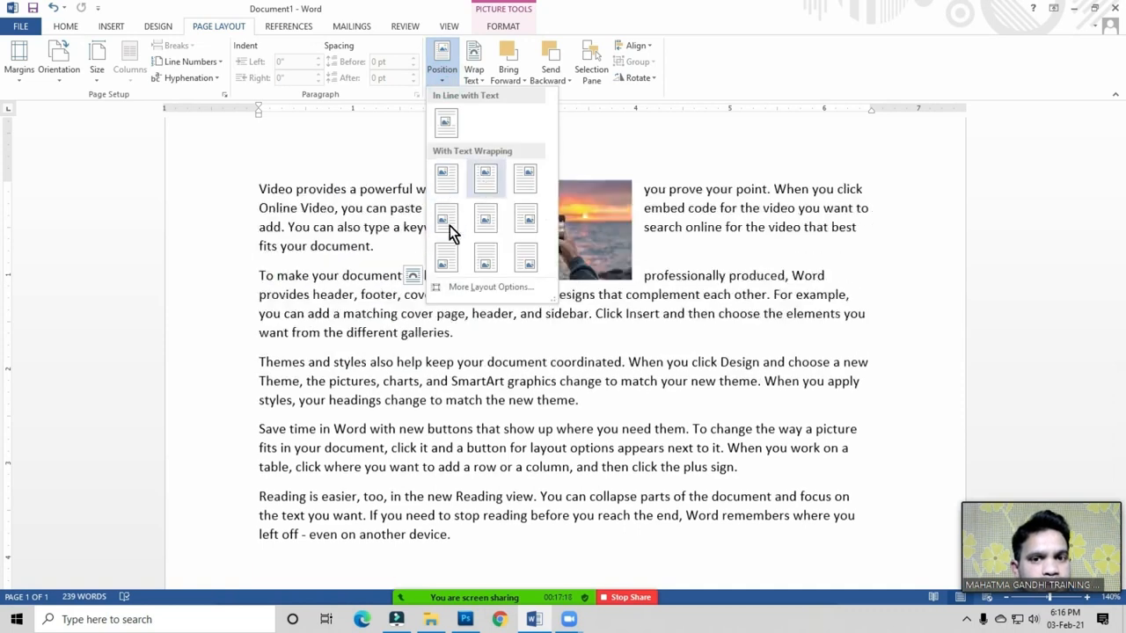
pyautogui.click(448, 221)
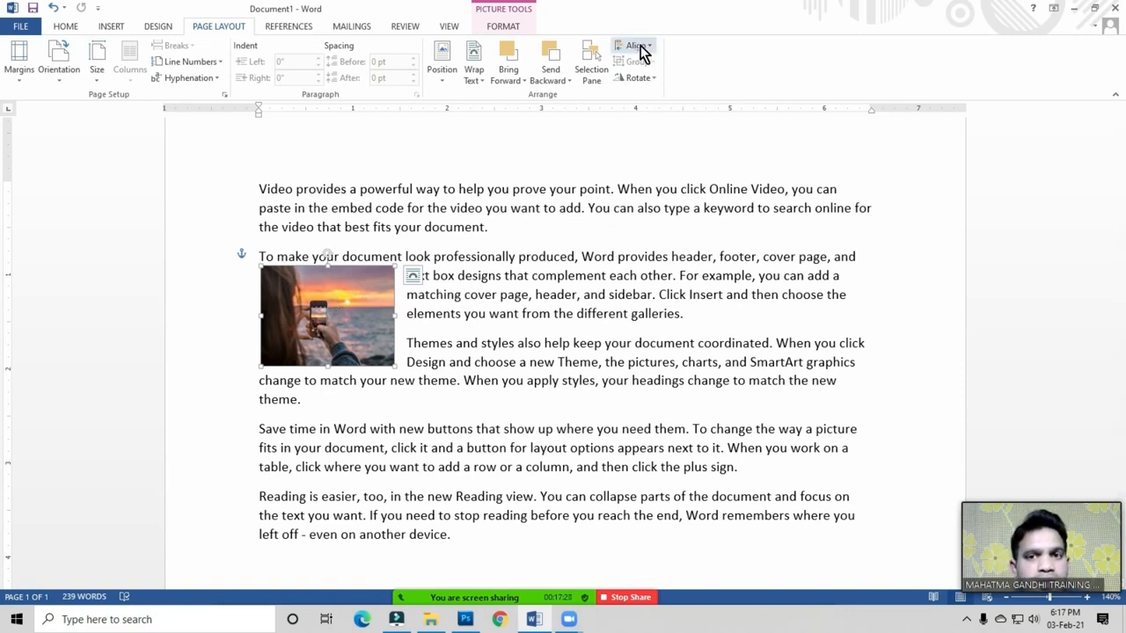
# Step: Try centre and right alignment, then align the photo to the left margin
pyautogui.click(332, 314)
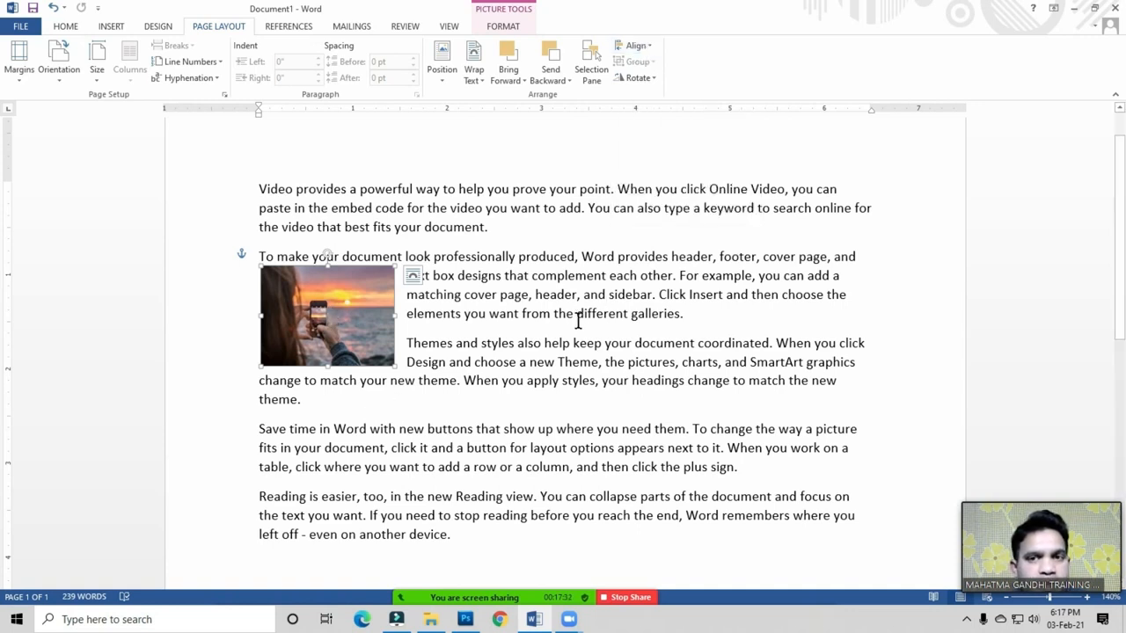
pyautogui.click(646, 51)
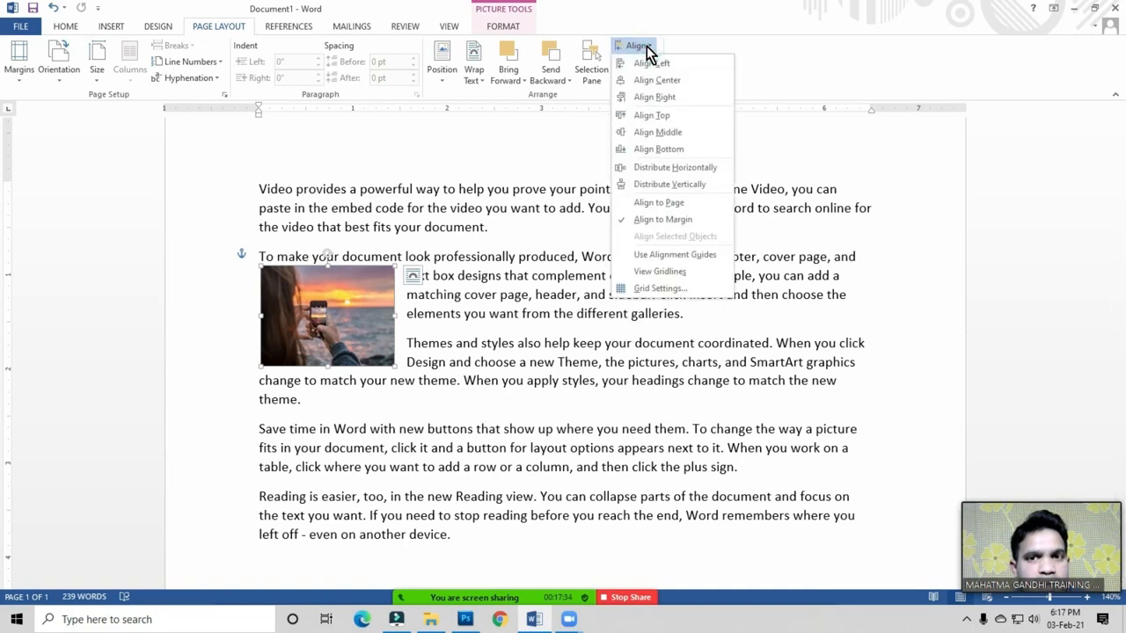
pyautogui.click(356, 318)
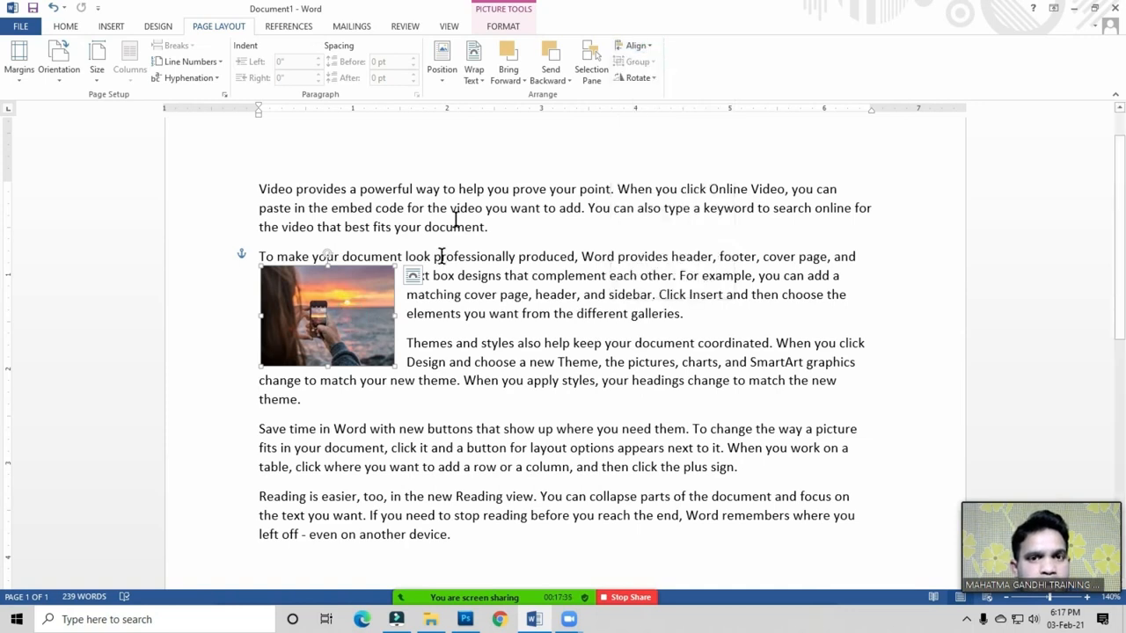
pyautogui.click(642, 51)
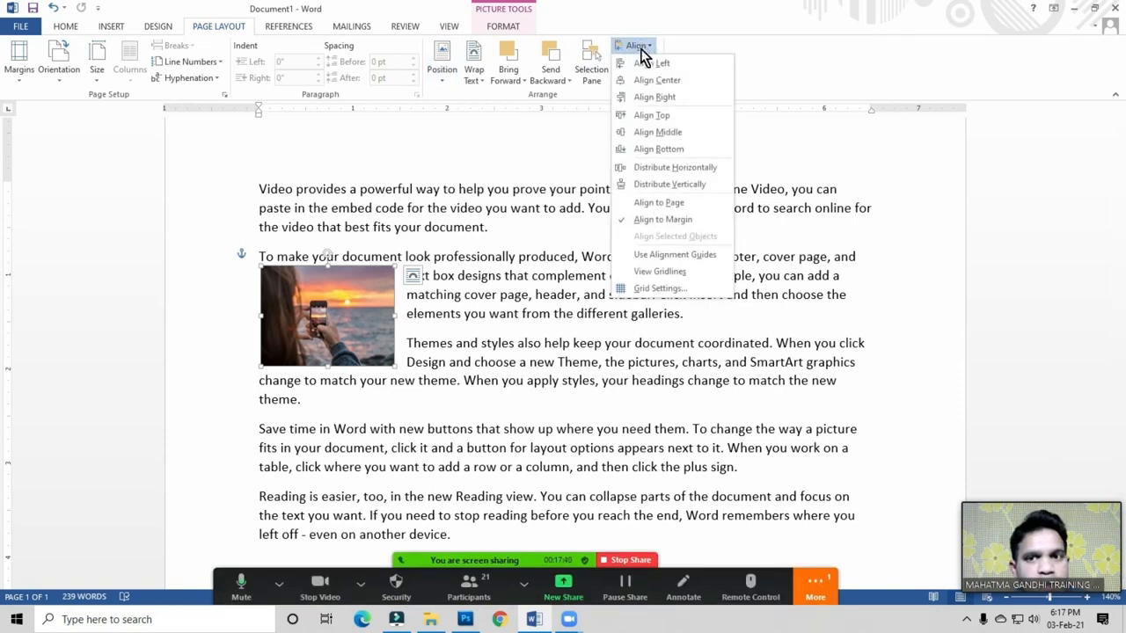
pyautogui.click(647, 81)
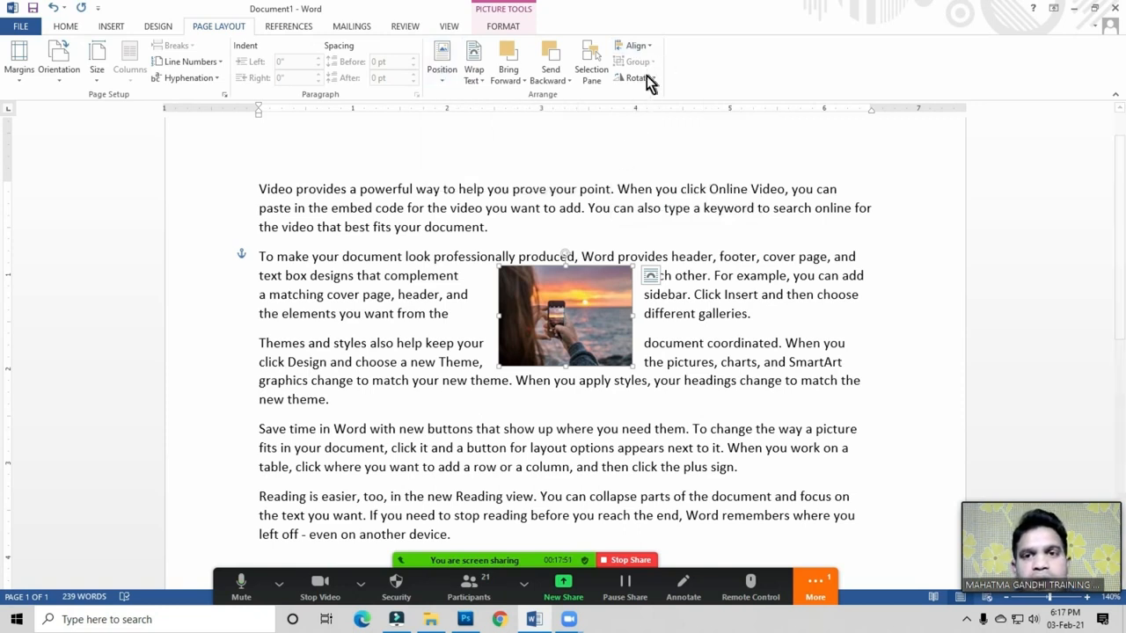
pyautogui.click(637, 46)
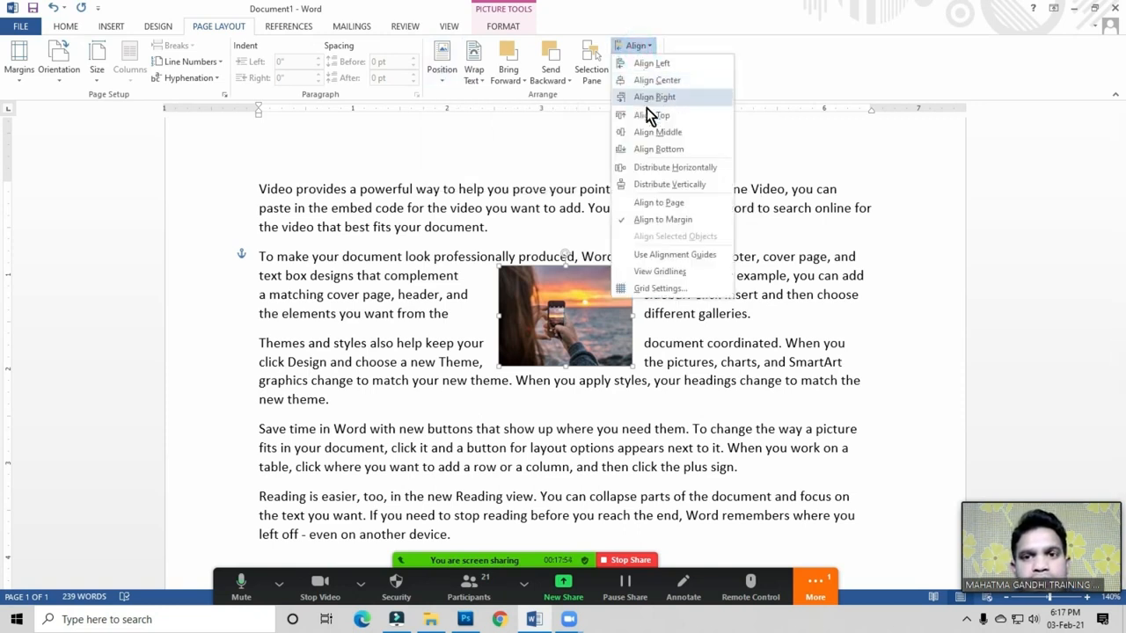
pyautogui.click(660, 100)
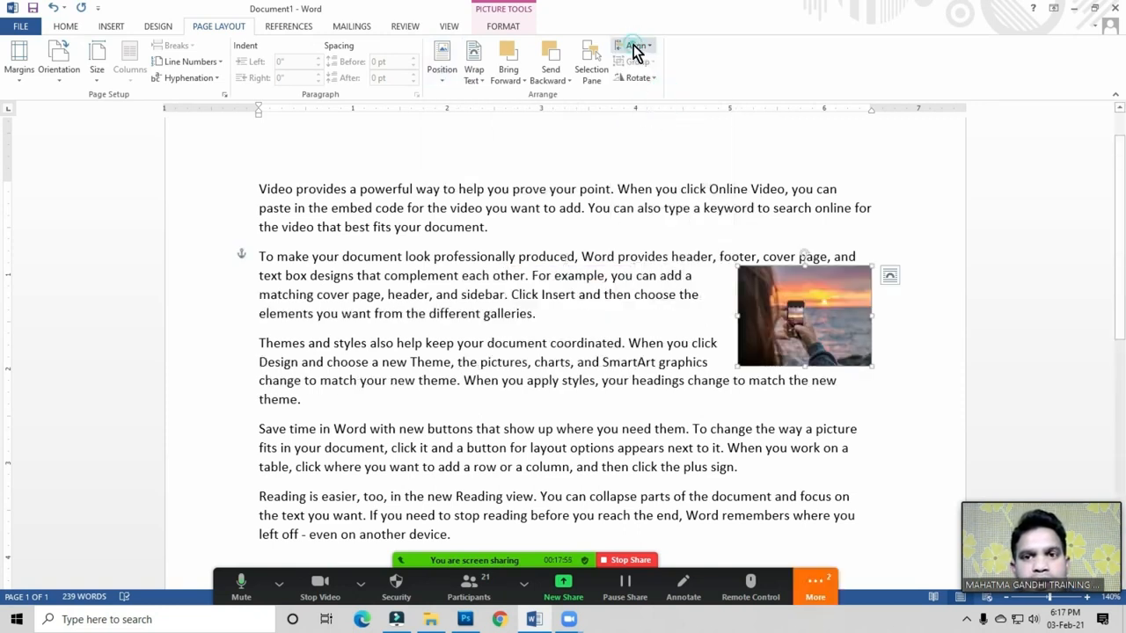
pyautogui.click(635, 45)
pyautogui.click(660, 67)
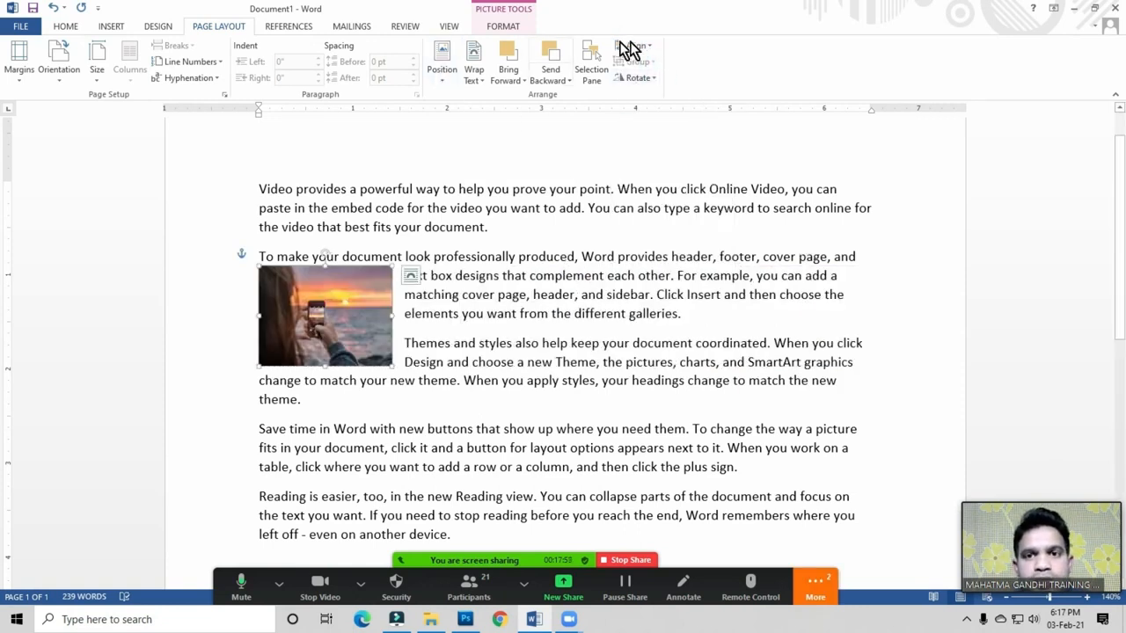
pyautogui.click(637, 45)
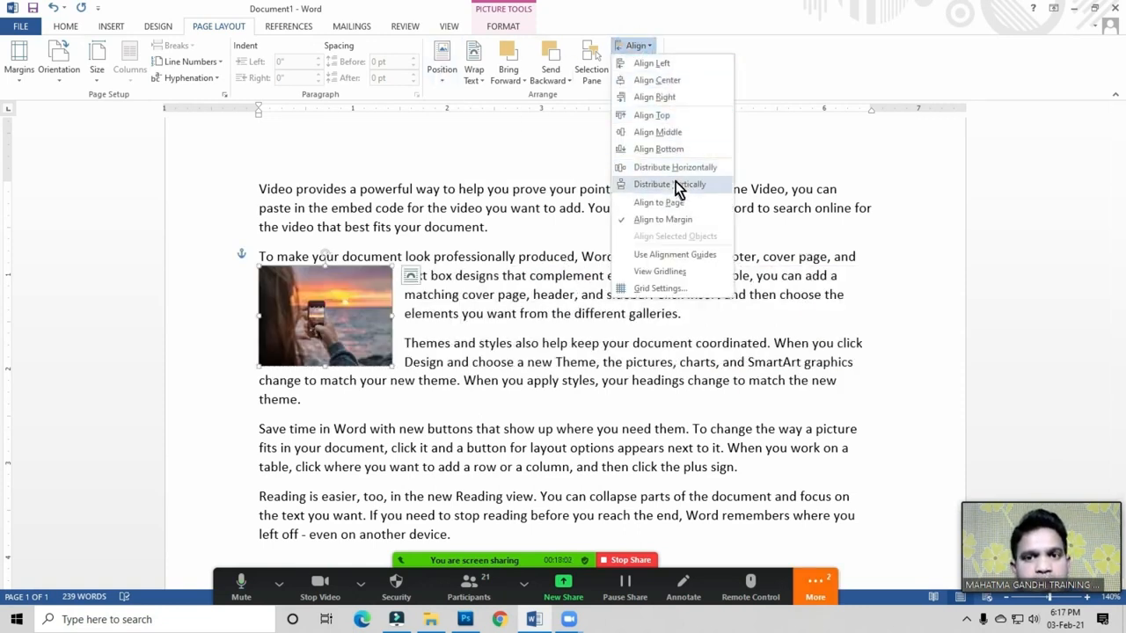
pyautogui.click(498, 149)
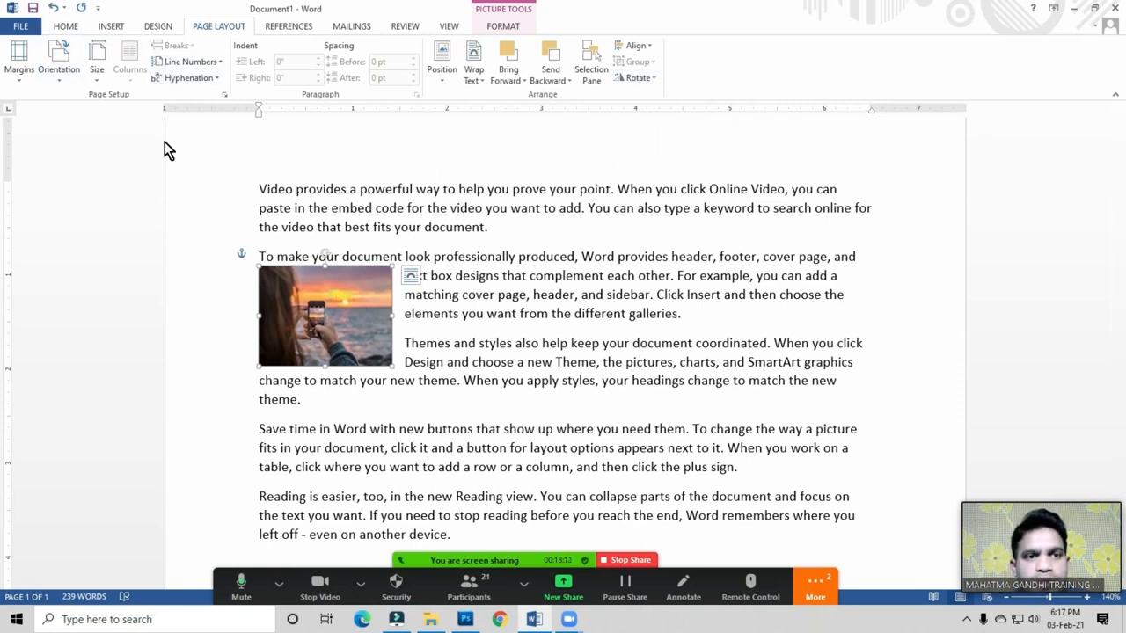
# Step: Undo four times to remove the sample text and restore the photos, then move heart and tree photos aside
pyautogui.hotkey('ctrl', 'z')
pyautogui.hotkey('ctrl', 'z')
pyautogui.hotkey('ctrl', 'z')
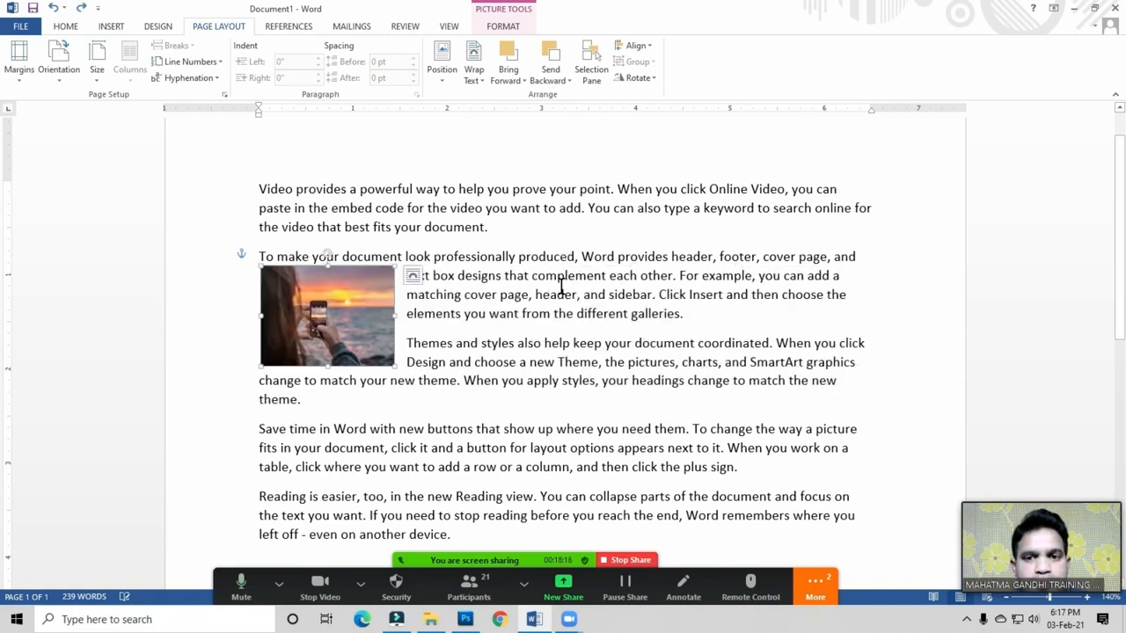
pyautogui.hotkey('ctrl', 'z')
pyautogui.hotkey('ctrl', 'z')
pyautogui.hotkey('ctrl', 'z')
pyautogui.hotkey('ctrl', 'z')
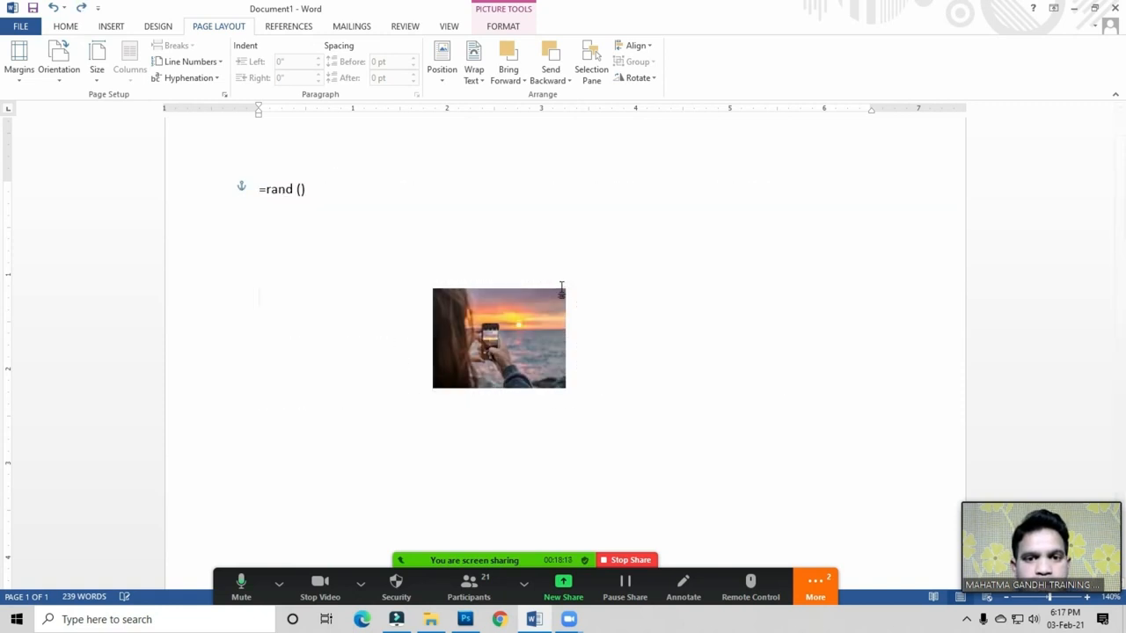
pyautogui.hotkey('ctrl', 'z')
pyautogui.hotkey('ctrl', 'z')
pyautogui.hotkey('ctrl', 'z')
pyautogui.hotkey('ctrl', 'z')
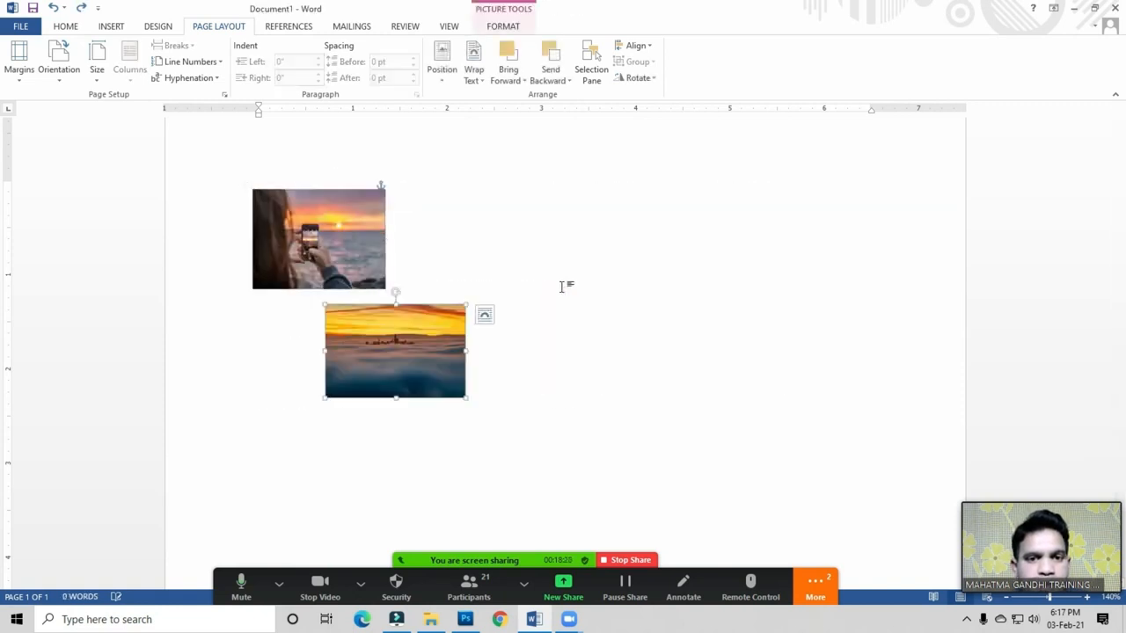
pyautogui.hotkey('ctrl', 'z')
pyautogui.hotkey('ctrl', 'z')
pyautogui.hotkey('ctrl', 'z')
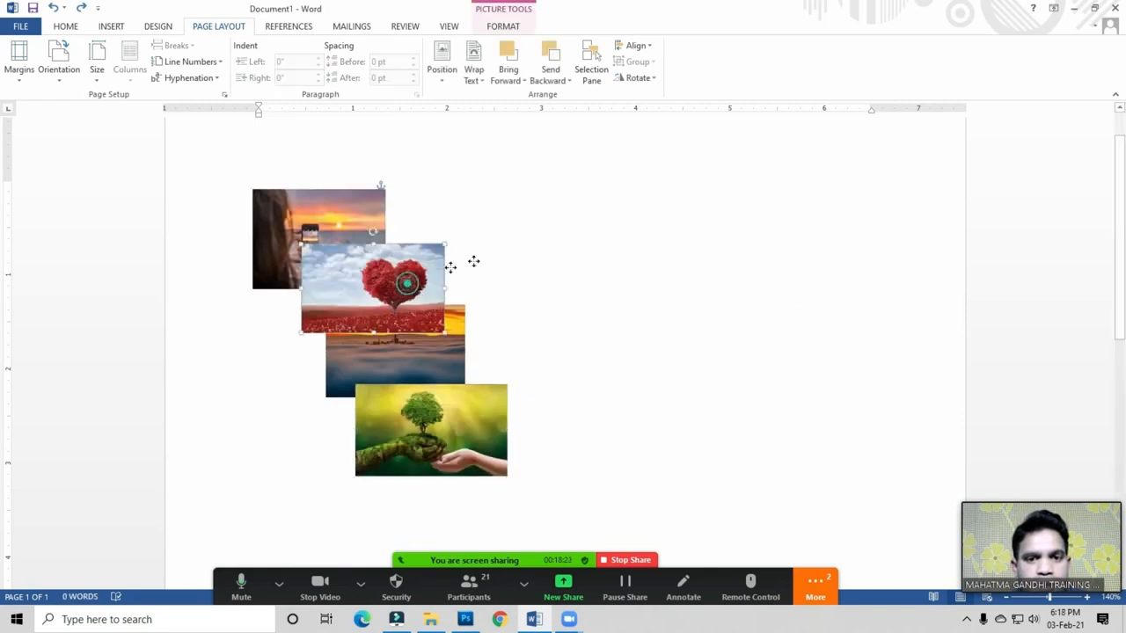
pyautogui.moveTo(473, 261); pyautogui.dragTo(530, 243)
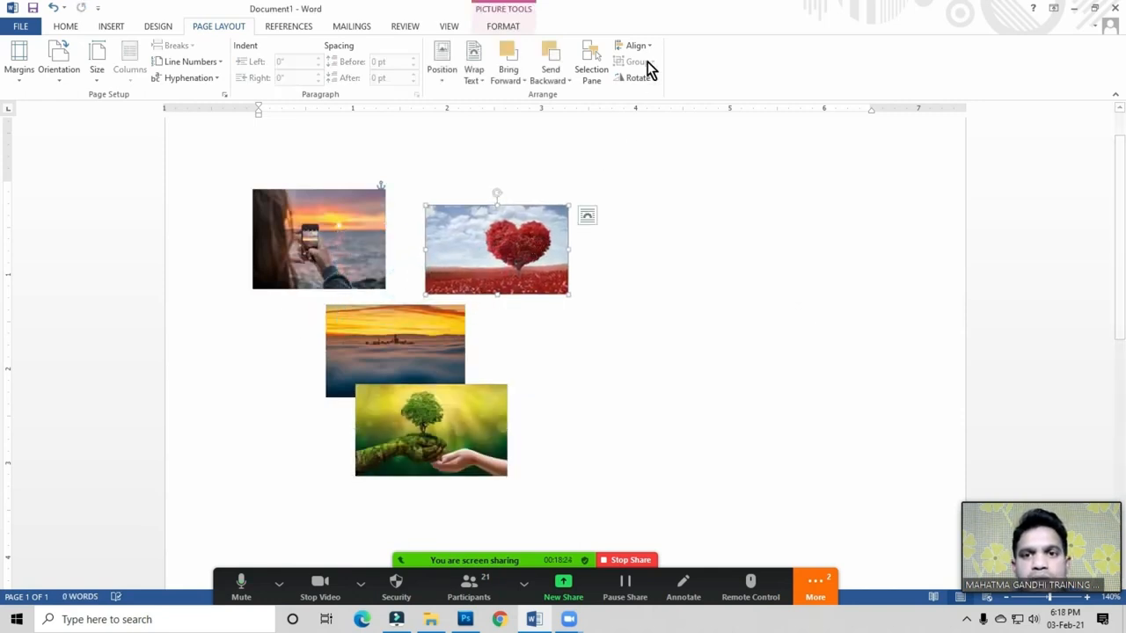
pyautogui.moveTo(523, 266); pyautogui.dragTo(558, 260)
pyautogui.moveTo(452, 428); pyautogui.dragTo(569, 396)
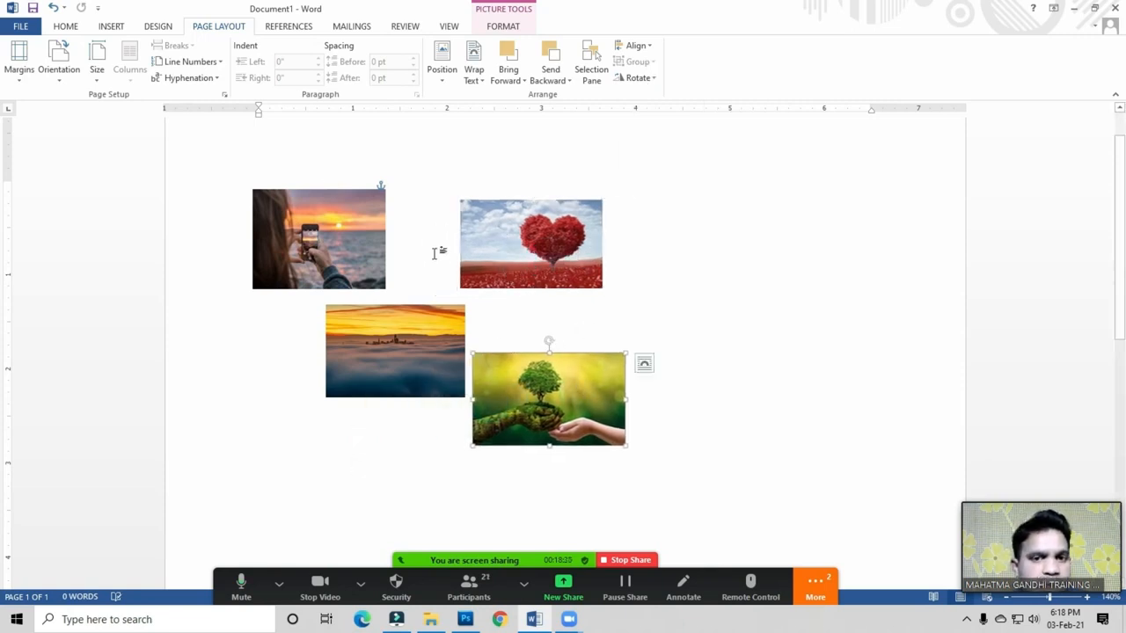
# Step: Overlap the sunset, heart and tree-in-hand photos diagonally down from the woman photo
pyautogui.click(531, 260)
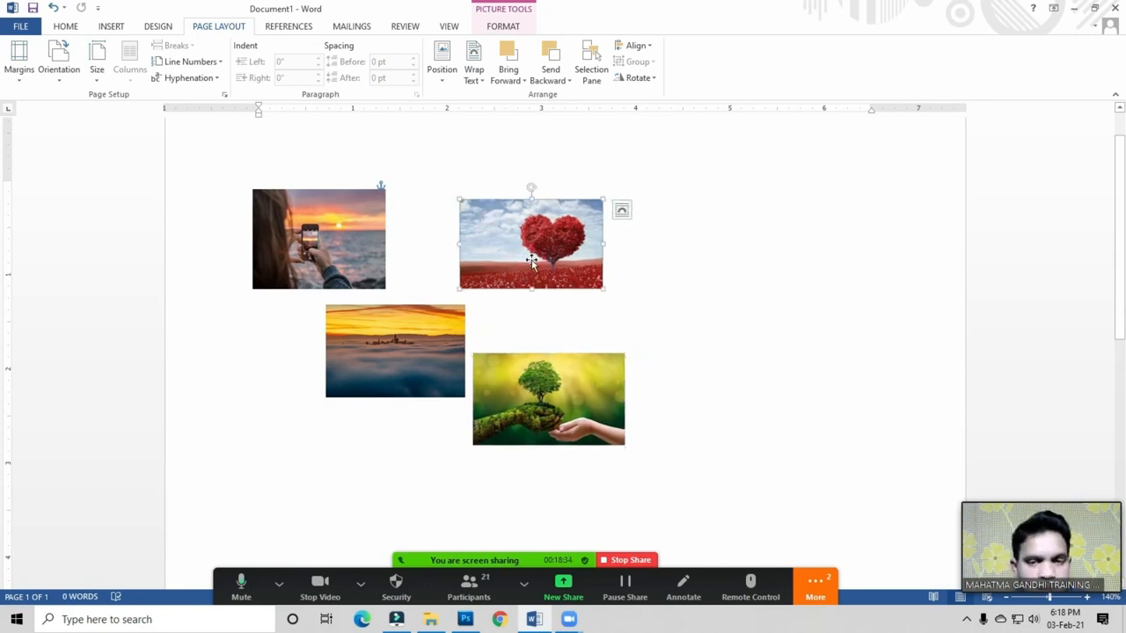
pyautogui.click(524, 380)
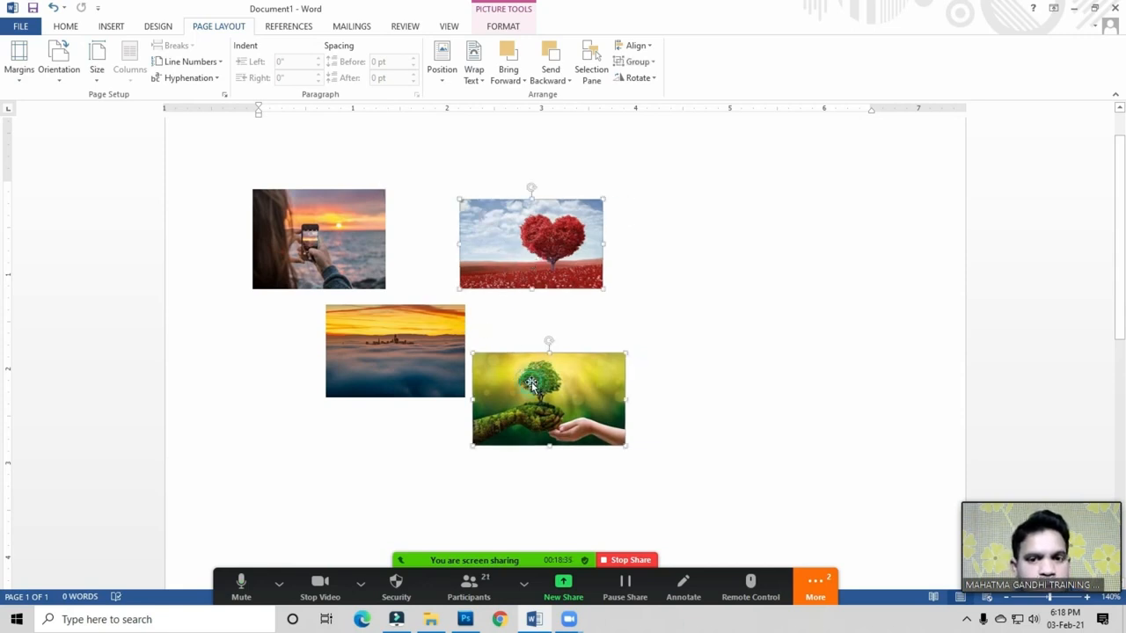
pyautogui.keyDown('ctrl'); pyautogui.click(415, 340); pyautogui.keyUp('ctrl')
pyautogui.keyDown('ctrl'); pyautogui.click(321, 246); pyautogui.keyUp('ctrl')
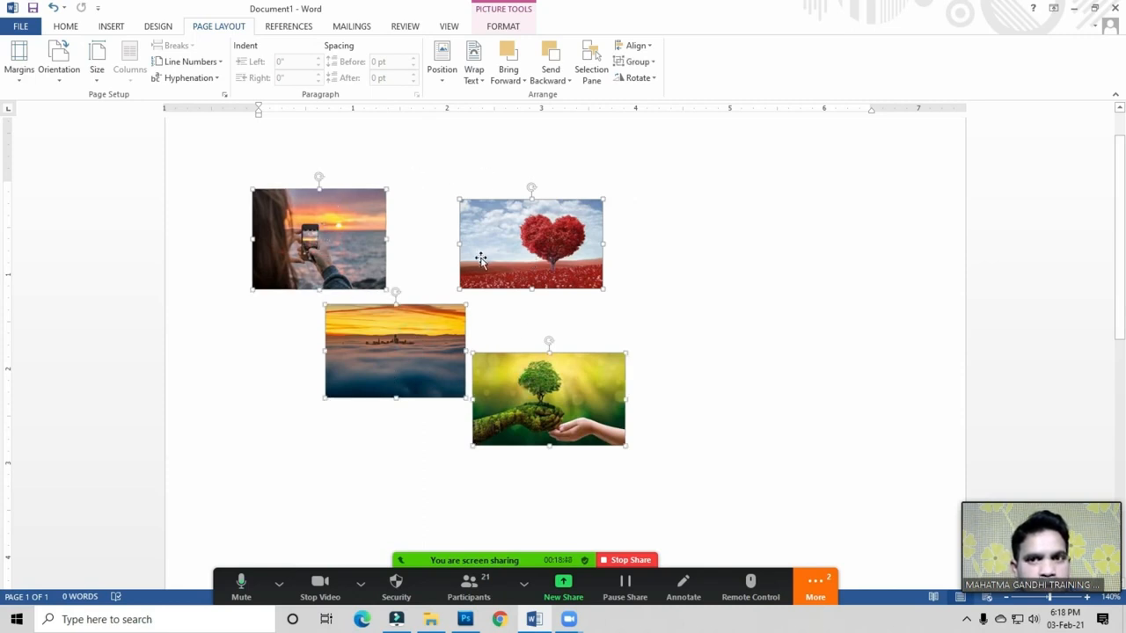
pyautogui.click(640, 64)
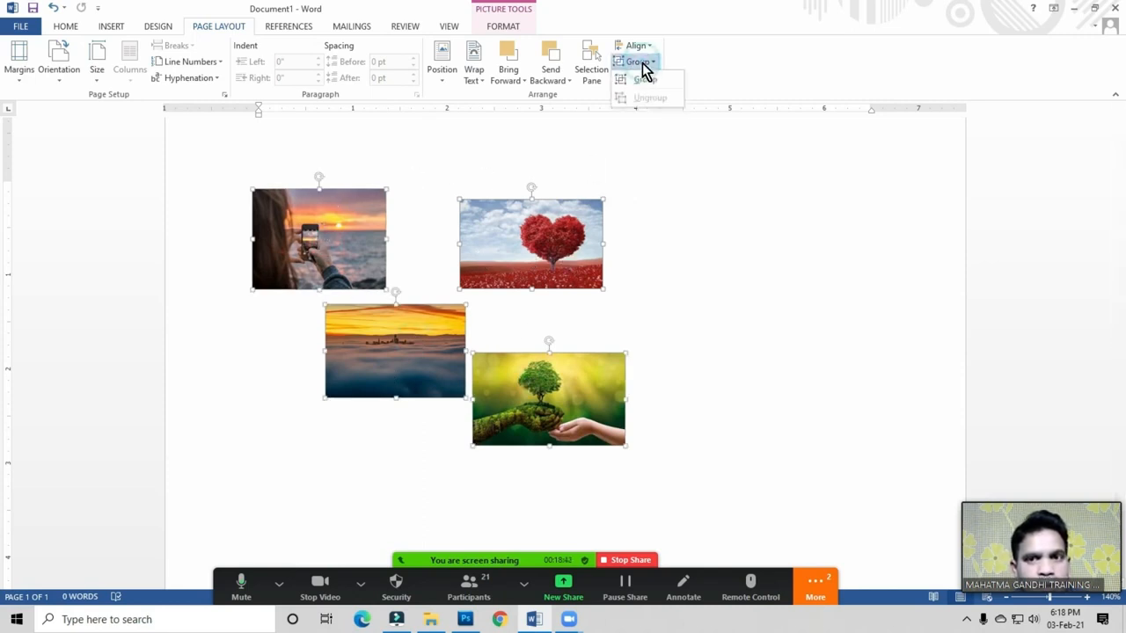
pyautogui.click(674, 302)
pyautogui.click(698, 320)
pyautogui.moveTo(412, 341); pyautogui.dragTo(384, 269)
pyautogui.moveTo(510, 262); pyautogui.dragTo(397, 314)
pyautogui.moveTo(536, 393); pyautogui.dragTo(430, 325)
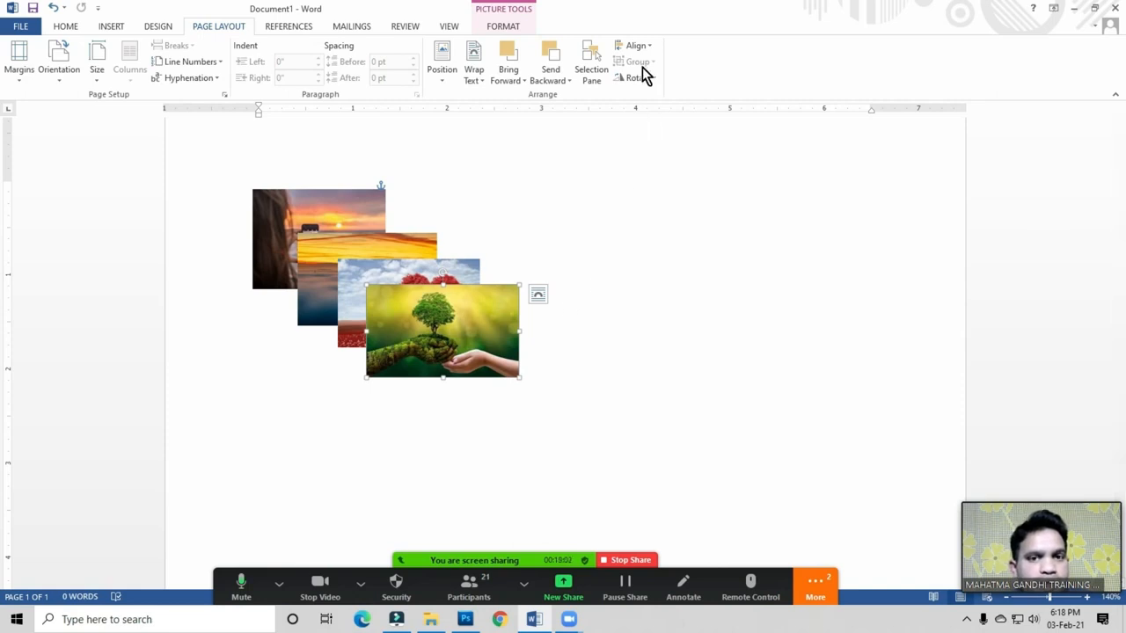
# Step: Group the woman-with-phone, orange sunset, heart tree and tree-in-hand photos into one object, then nudge it up-left
pyautogui.click(552, 398)
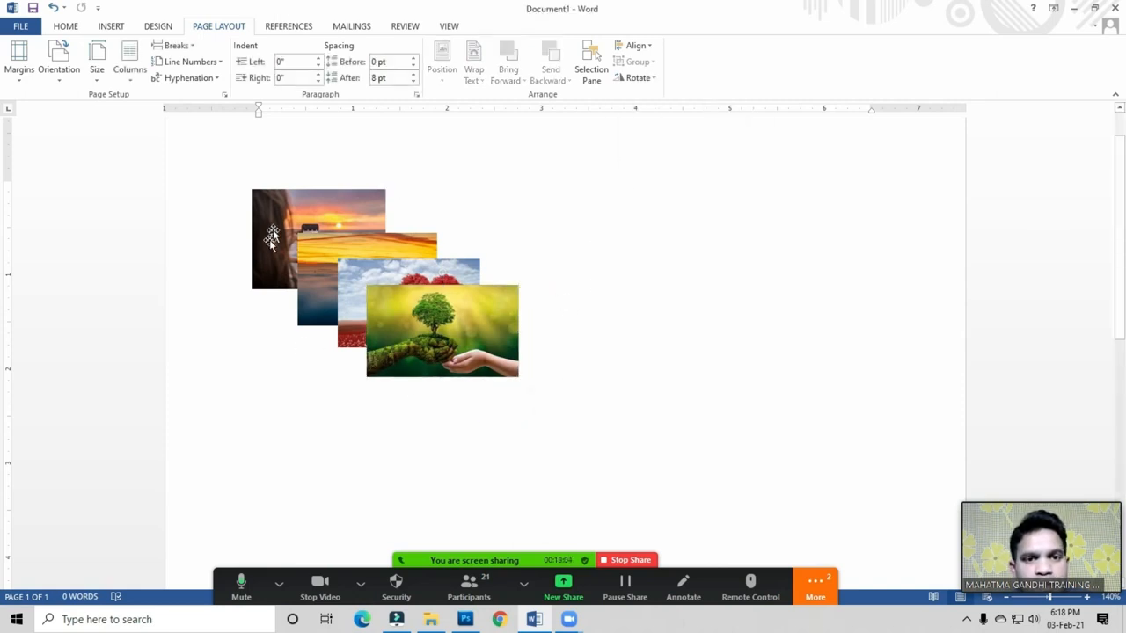
pyautogui.click(276, 208)
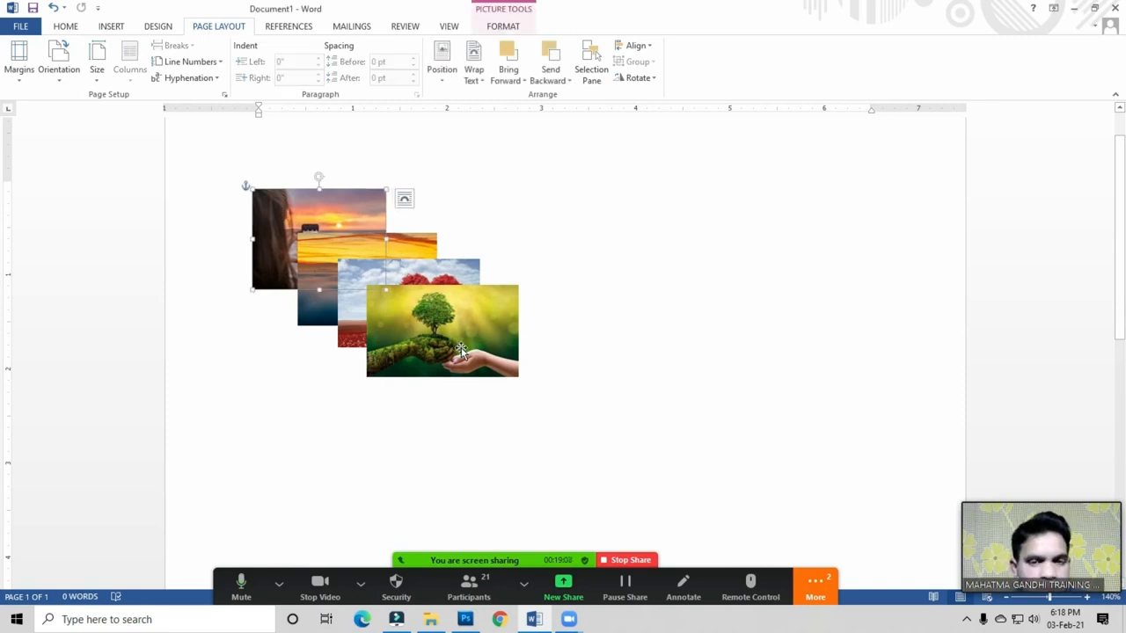
pyautogui.keyDown('ctrl'); pyautogui.click(413, 246); pyautogui.keyUp('ctrl')
pyautogui.keyDown('ctrl'); pyautogui.click(449, 273); pyautogui.keyUp('ctrl')
pyautogui.keyDown('ctrl'); pyautogui.click(493, 329); pyautogui.keyUp('ctrl')
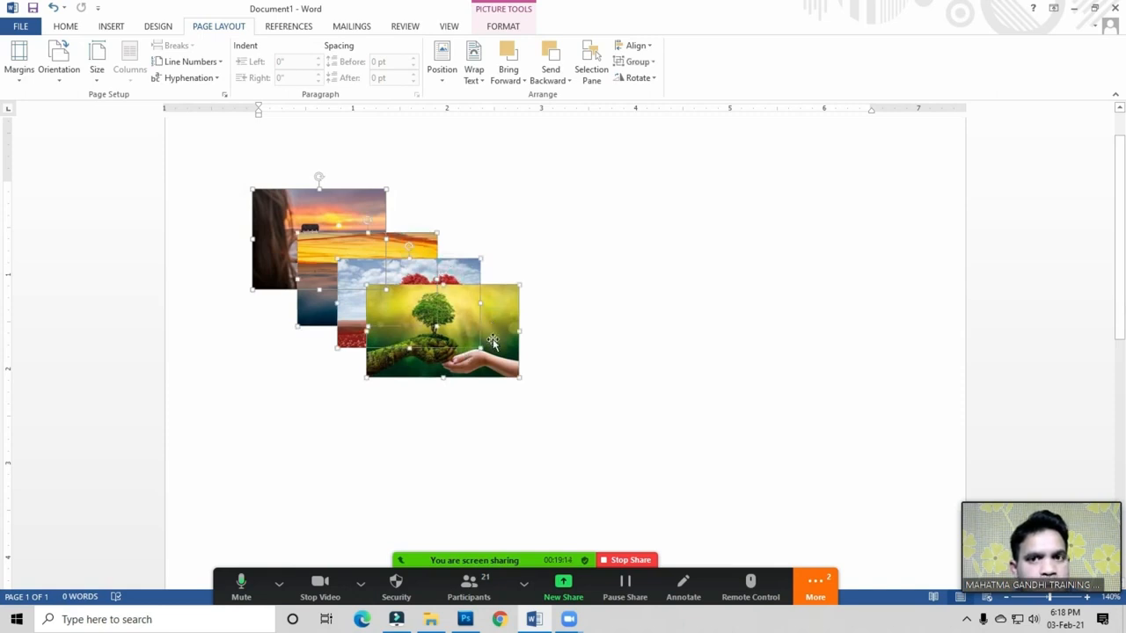
pyautogui.click(641, 64)
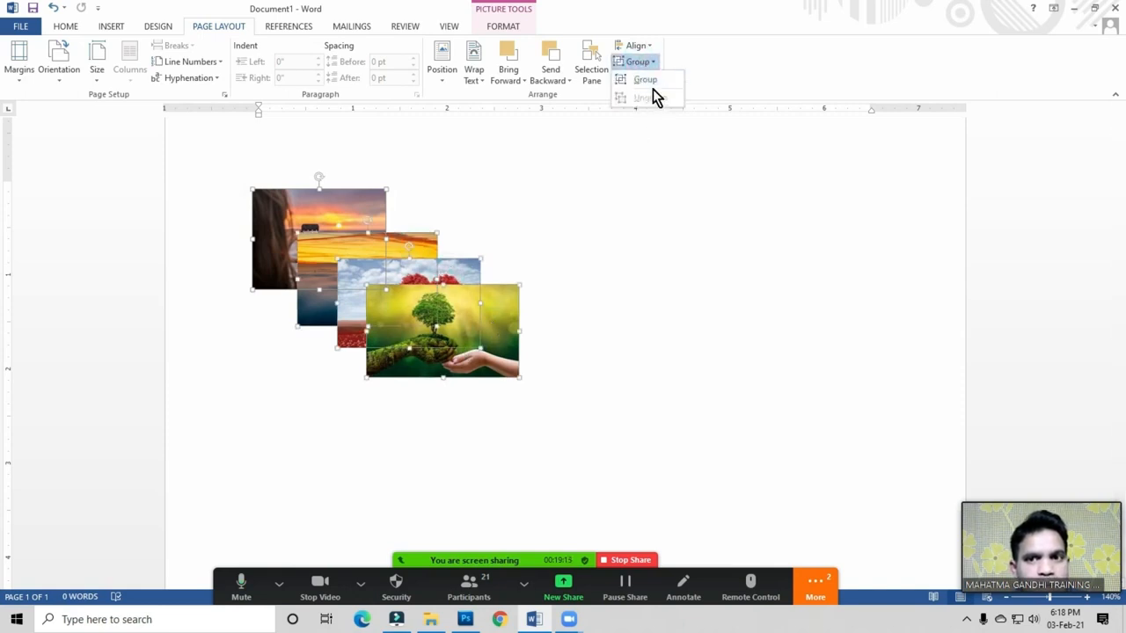
pyautogui.click(652, 81)
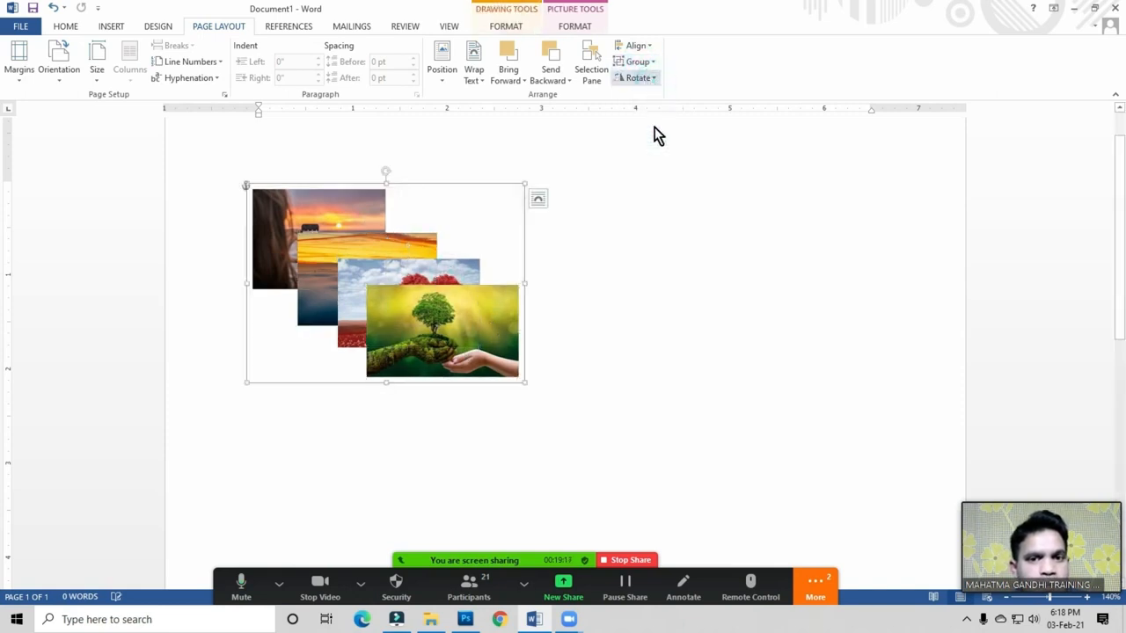
pyautogui.click(632, 336)
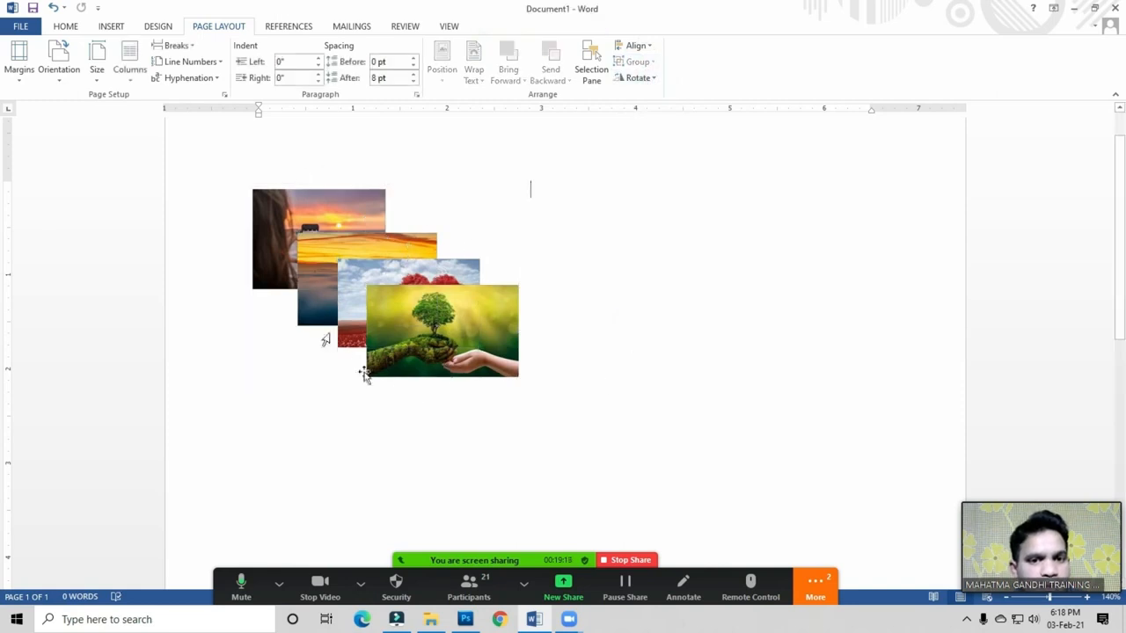
pyautogui.moveTo(460, 319)
pyautogui.mouseDown()
pyautogui.moveTo(654, 342)
pyautogui.moveTo(781, 326)
pyautogui.moveTo(777, 339)
pyautogui.moveTo(457, 374)
pyautogui.moveTo(701, 332)
pyautogui.moveTo(496, 377)
pyautogui.moveTo(479, 394)
pyautogui.moveTo(598, 346)
pyautogui.moveTo(431, 325)
pyautogui.moveTo(387, 301)
pyautogui.mouseUp()
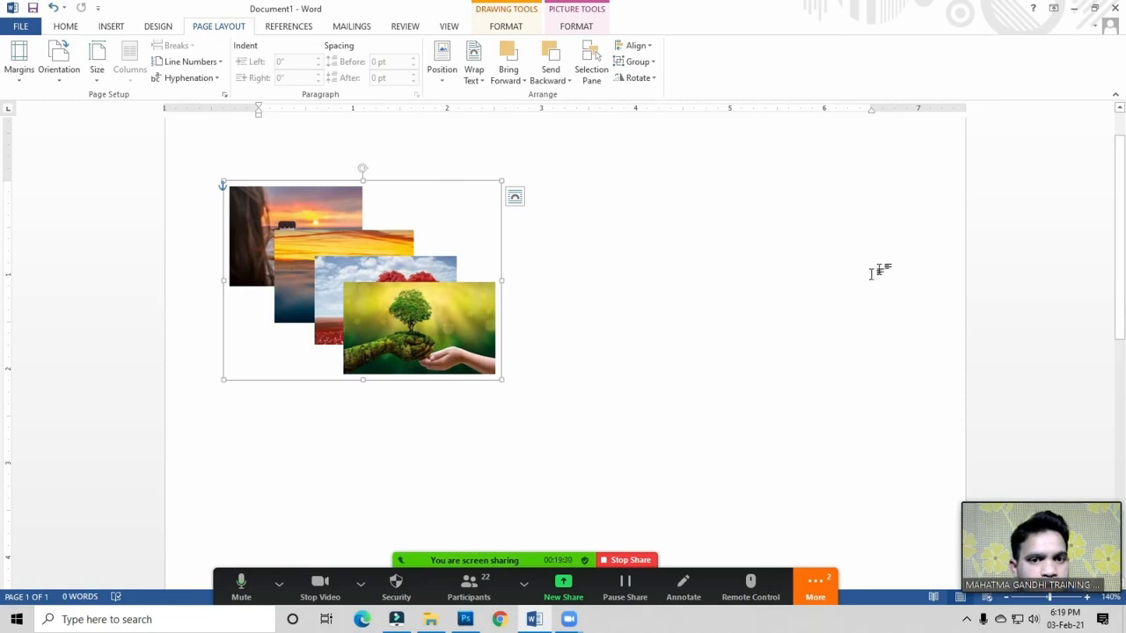
# Step: Copy the collage to the right side of the page and flip the copy horizontally
pyautogui.moveTo(394, 319); pyautogui.dragTo(764, 315)
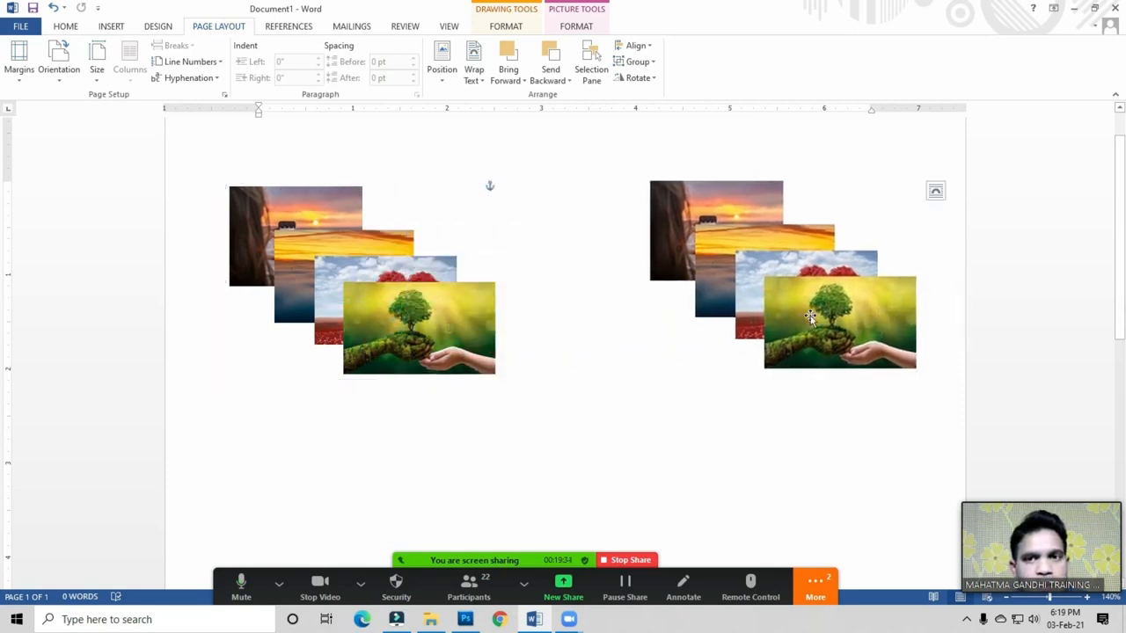
pyautogui.click(647, 81)
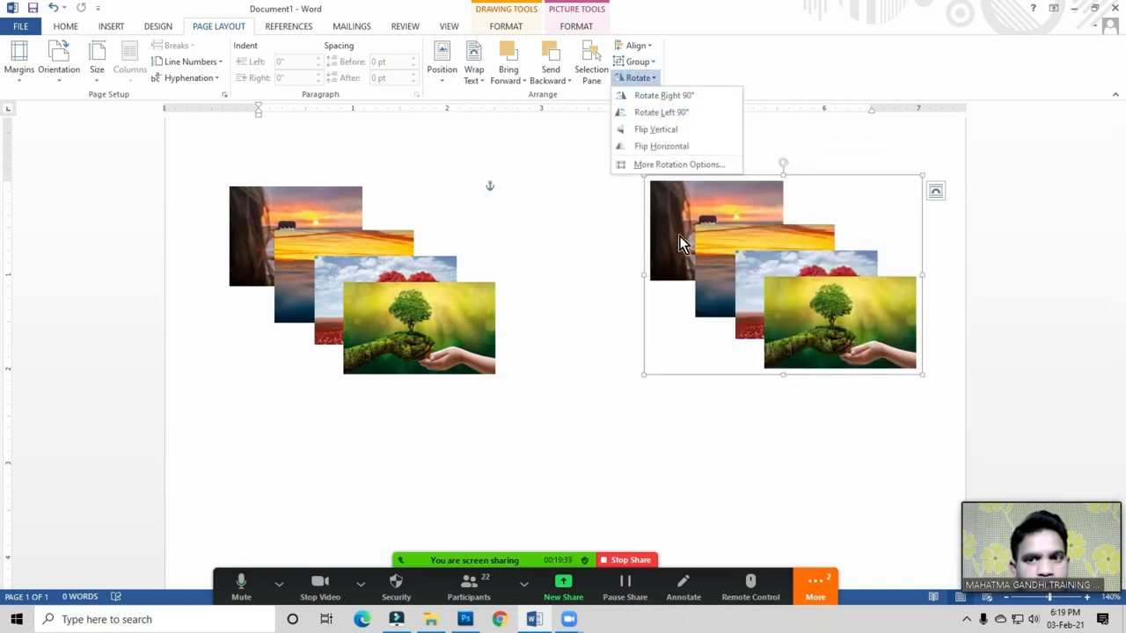
pyautogui.click(671, 152)
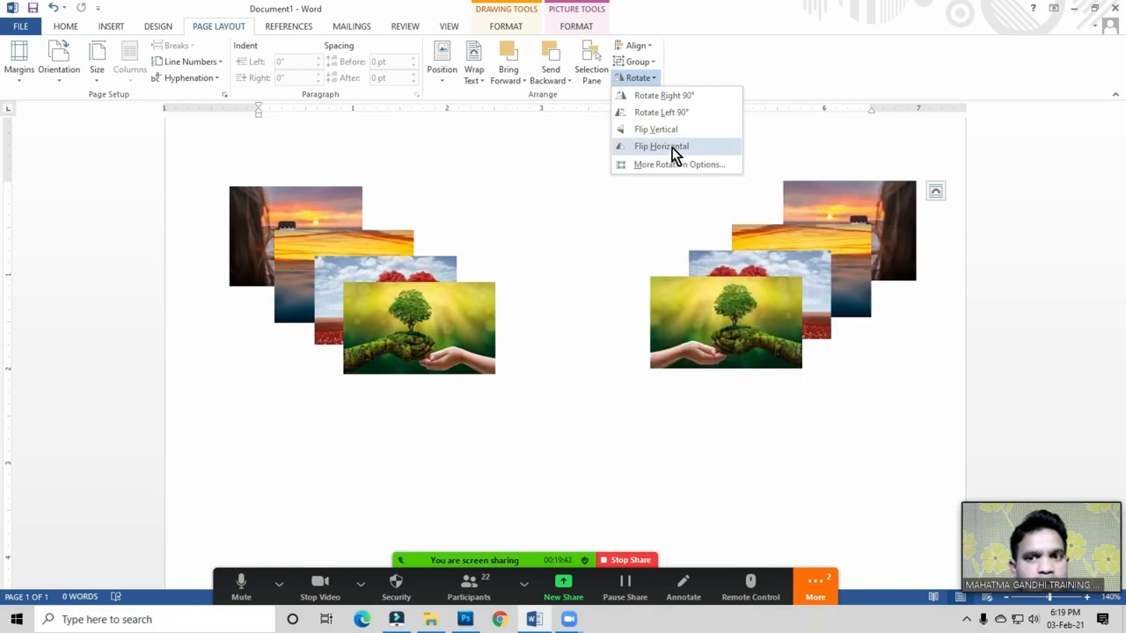
pyautogui.click(672, 148)
# Step: Shift the mirrored collage up-right and the original collage slightly up-left, then reselect the left collage
pyautogui.moveTo(747, 334); pyautogui.dragTo(769, 313)
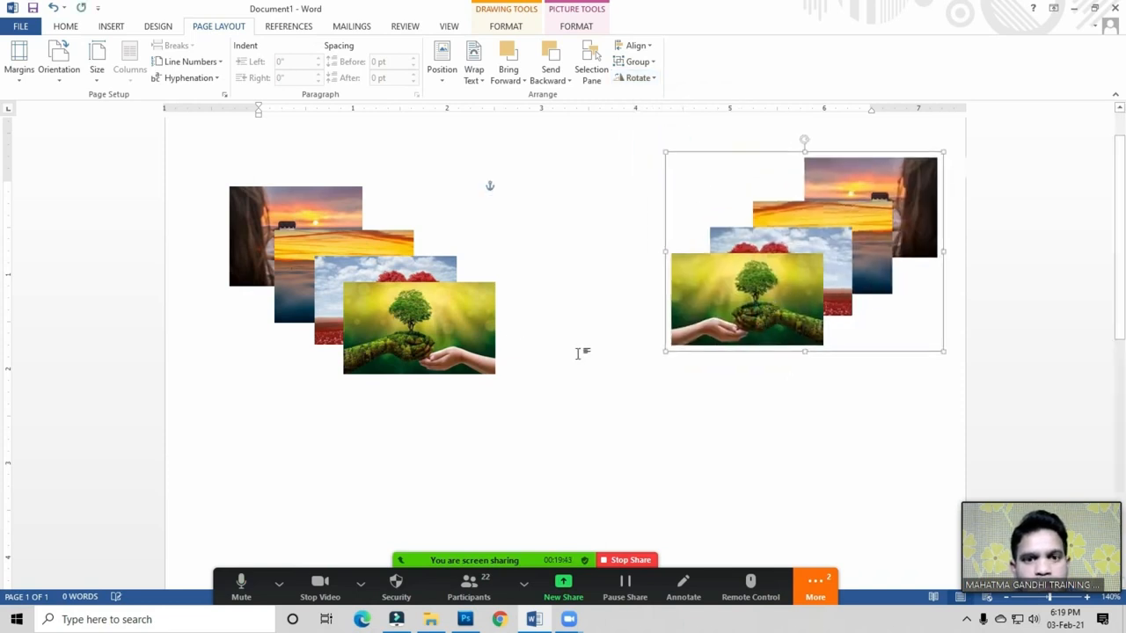
pyautogui.moveTo(462, 335); pyautogui.dragTo(451, 320)
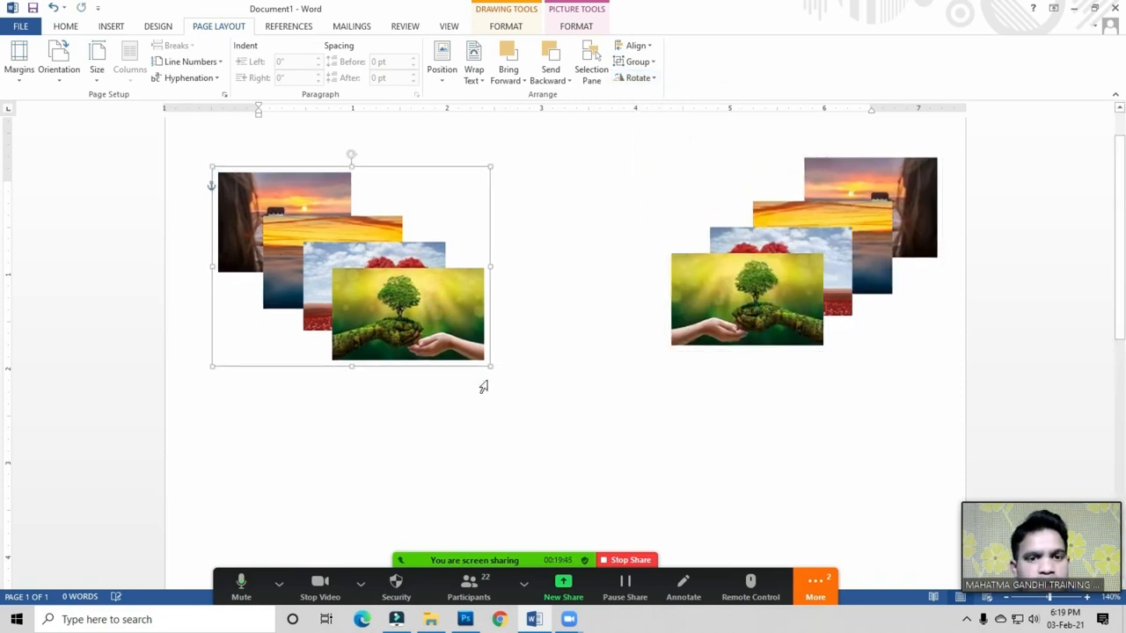
pyautogui.click(572, 362)
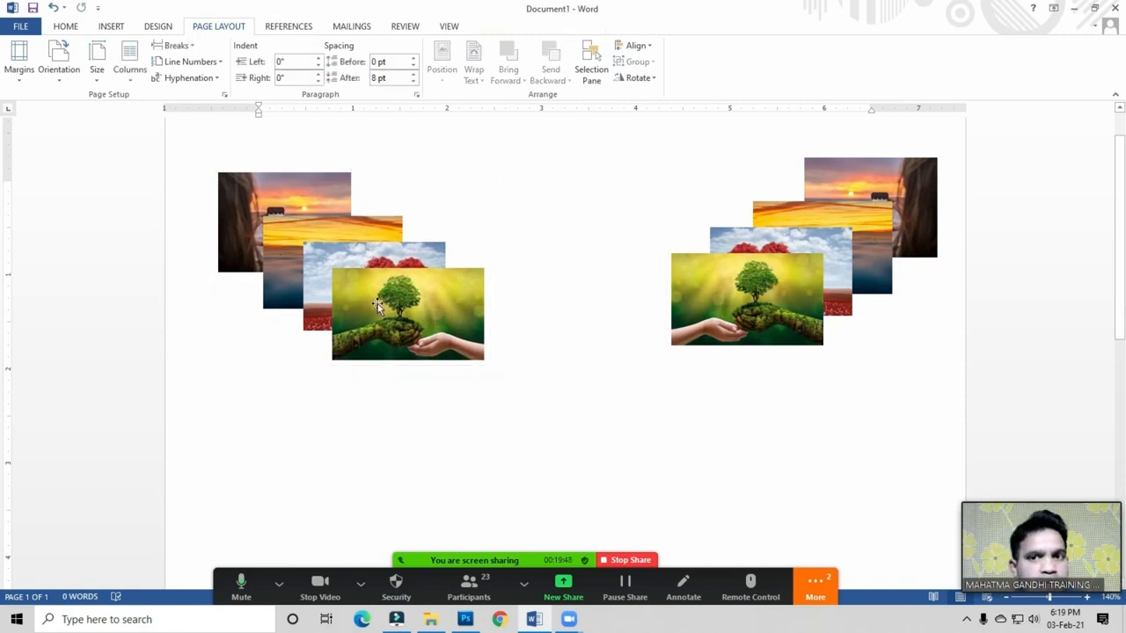
pyautogui.click(423, 302)
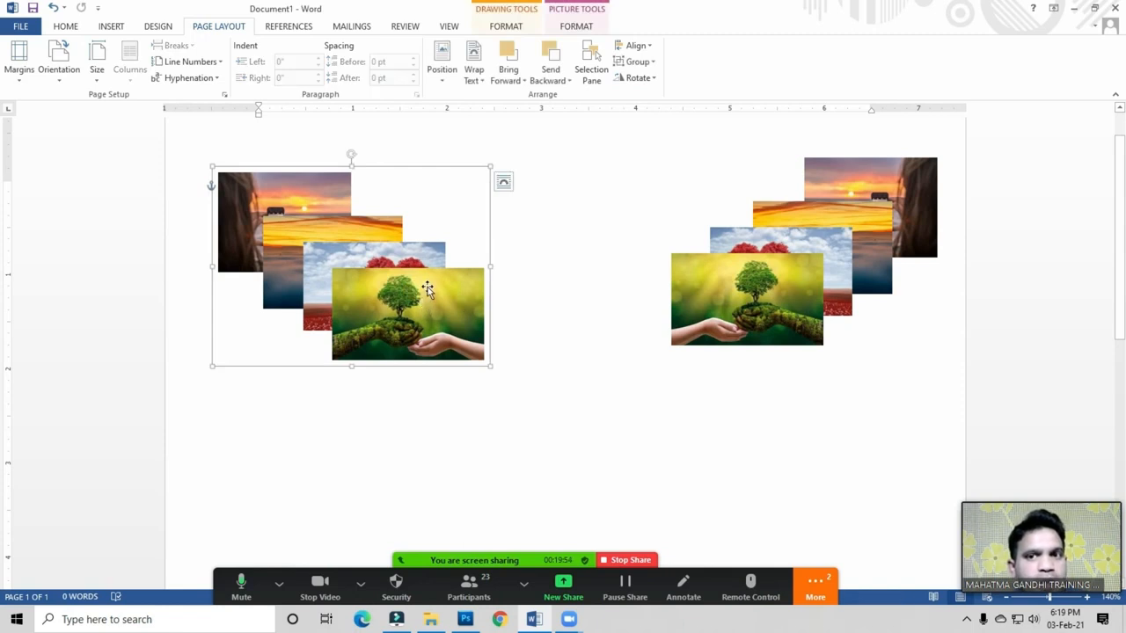
pyautogui.click(649, 64)
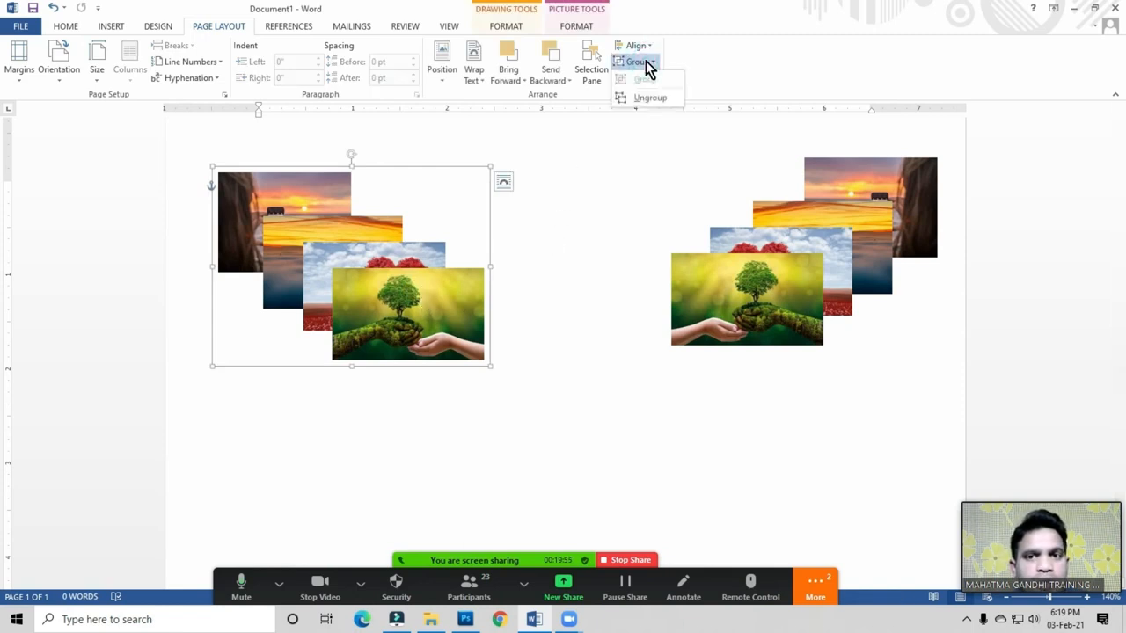
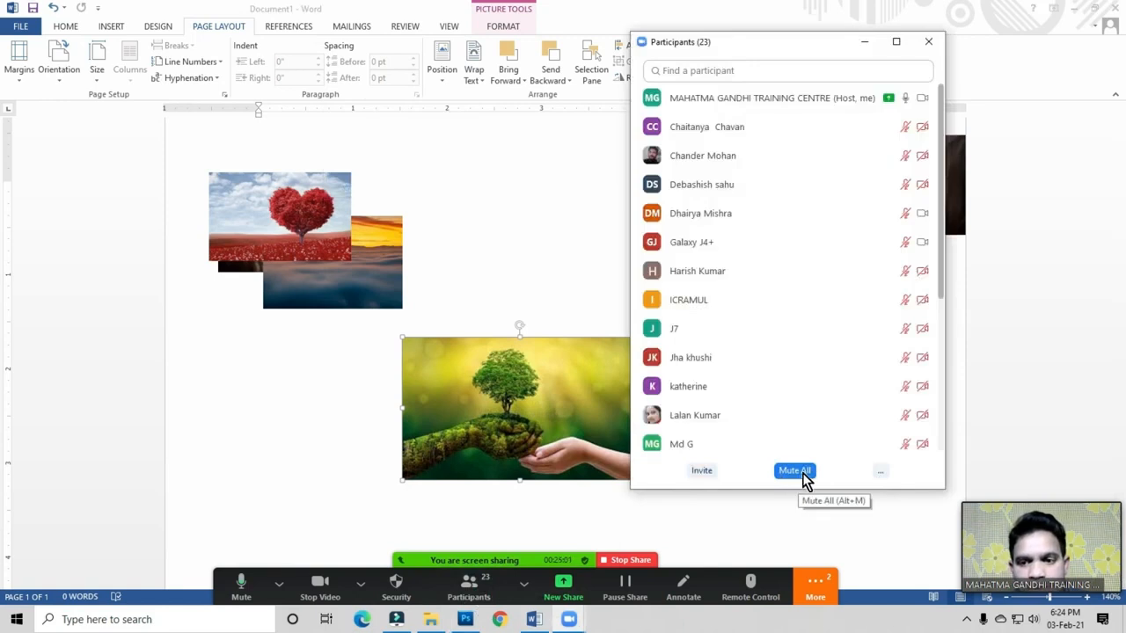
# Step: In Zoom, ask all participants to unmute, then close the participants list
pyautogui.click(682, 349)
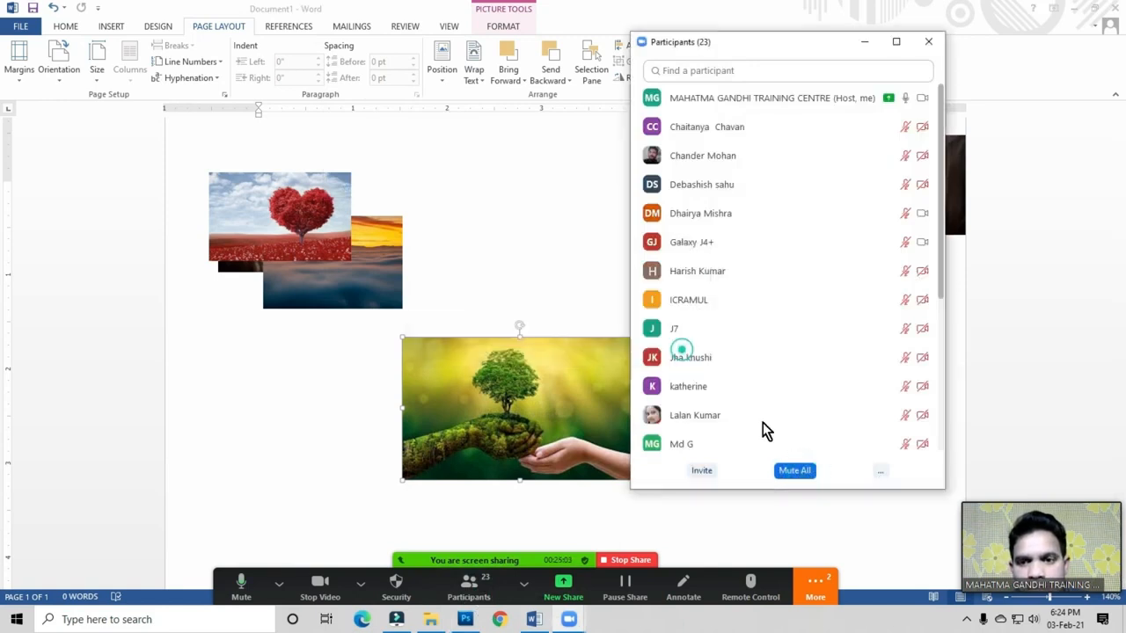
pyautogui.click(880, 471)
pyautogui.click(880, 471)
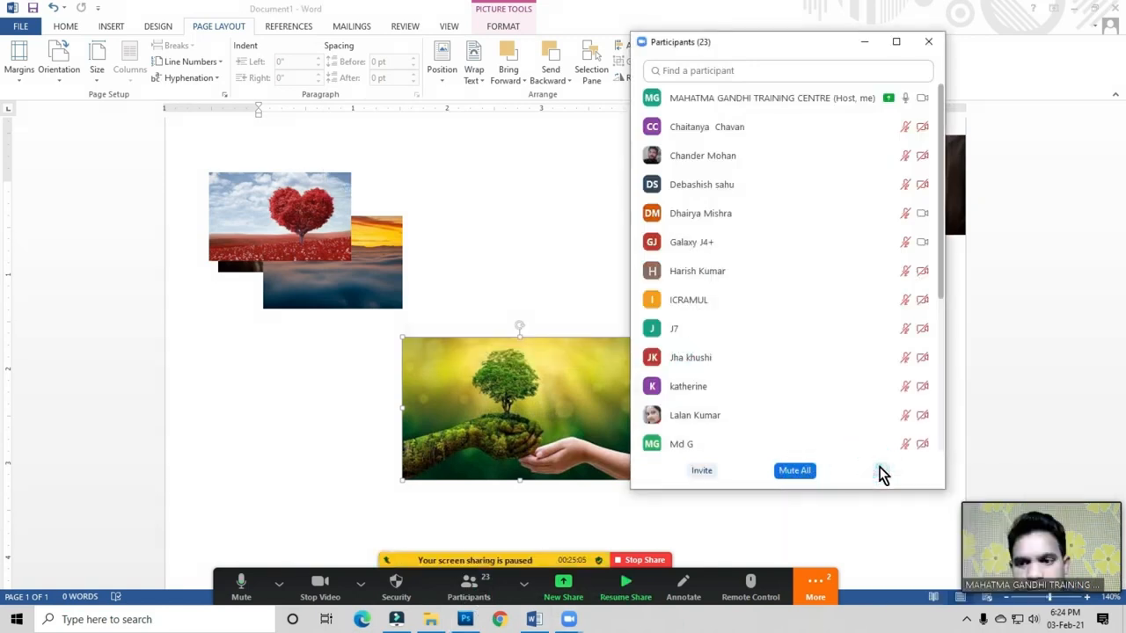
pyautogui.click(882, 470)
pyautogui.click(899, 485)
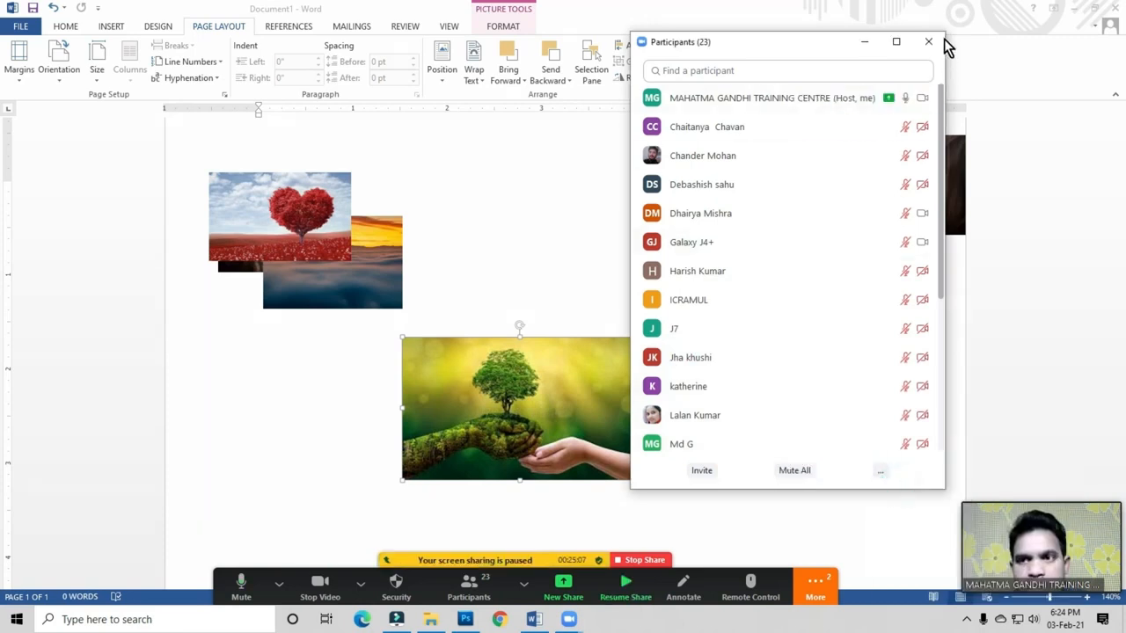
pyautogui.click(930, 43)
pyautogui.click(480, 256)
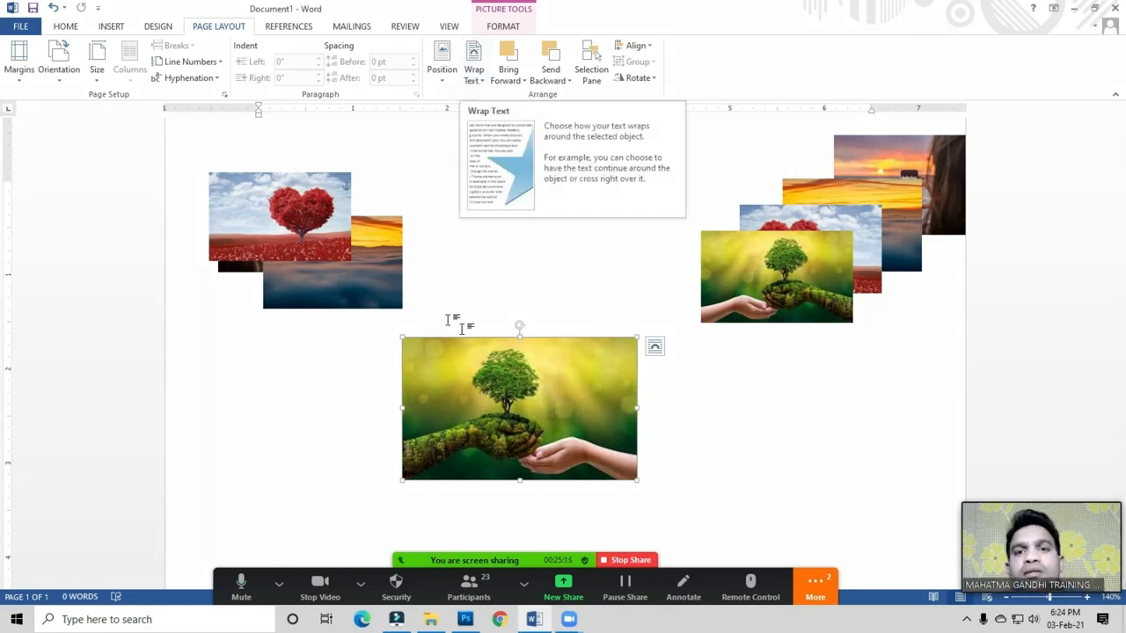
# Step: Reopen Zoom's participants list, mute everyone with confirmation, and close the list
pyautogui.click(469, 582)
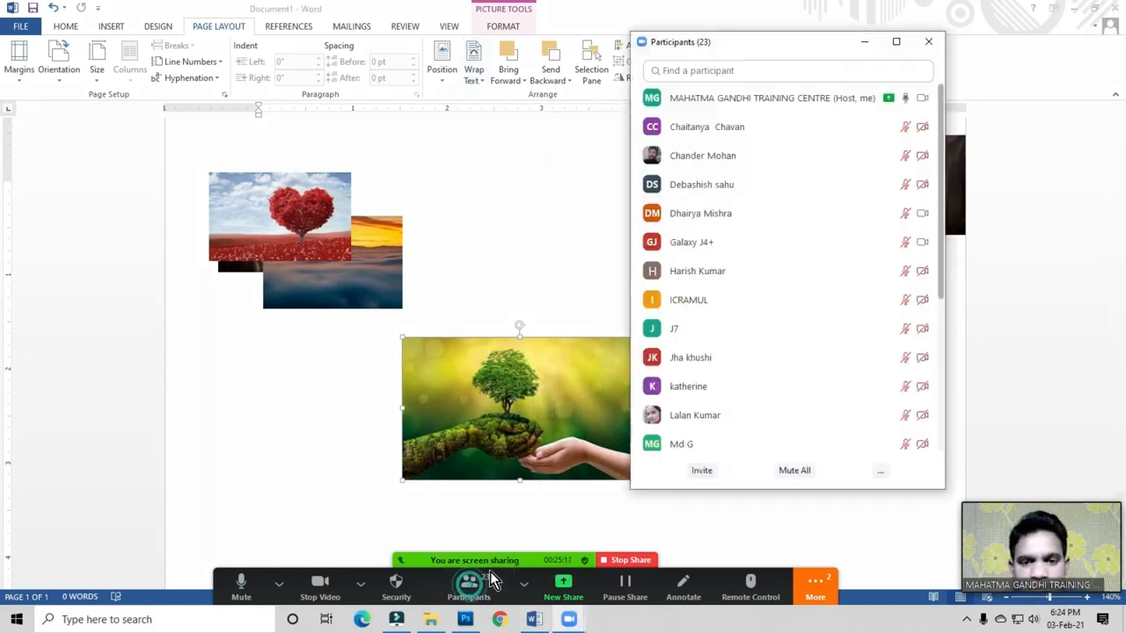
pyautogui.click(803, 473)
pyautogui.click(611, 348)
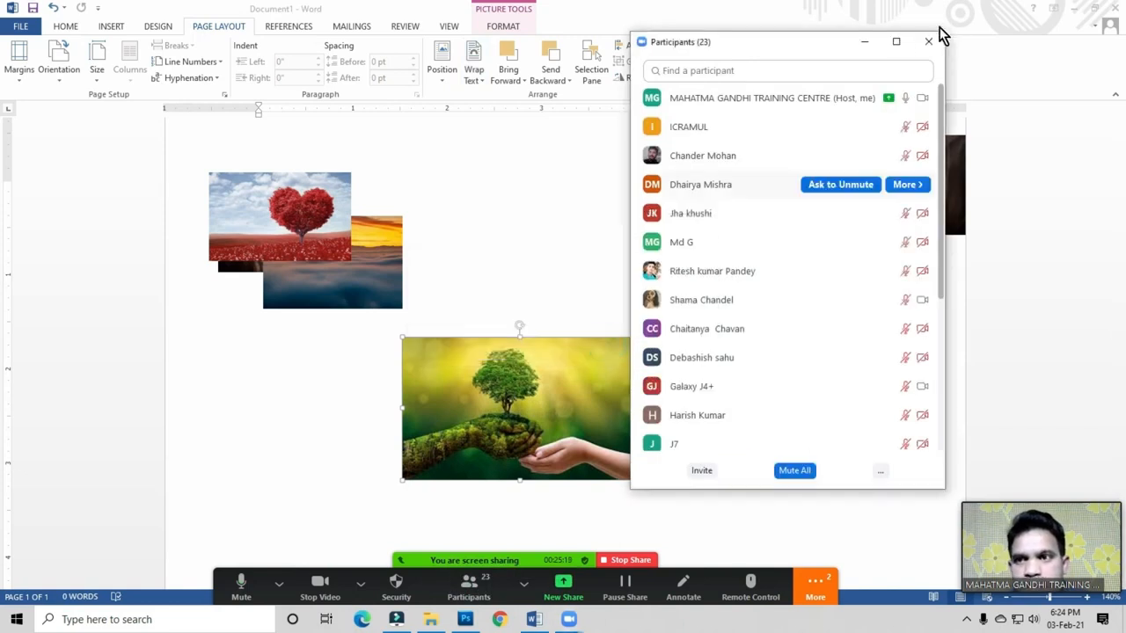
pyautogui.click(923, 42)
pyautogui.click(495, 265)
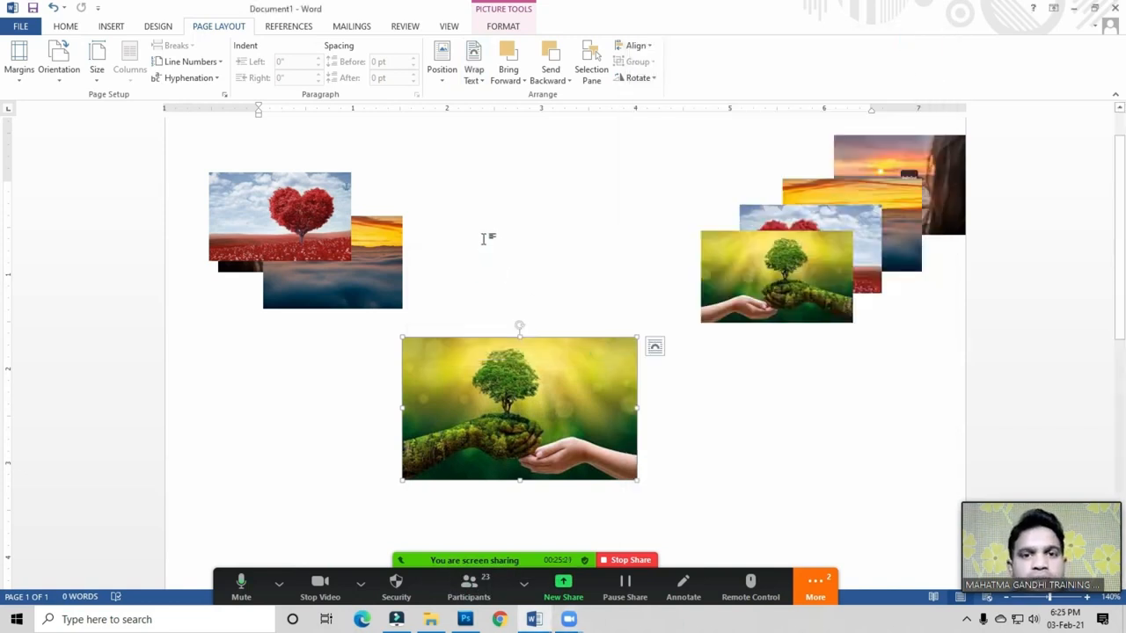
# Step: Delete the heart, ocean, sunset and right-hand stacked pictures, keeping only the tree picture
pyautogui.click(302, 227)
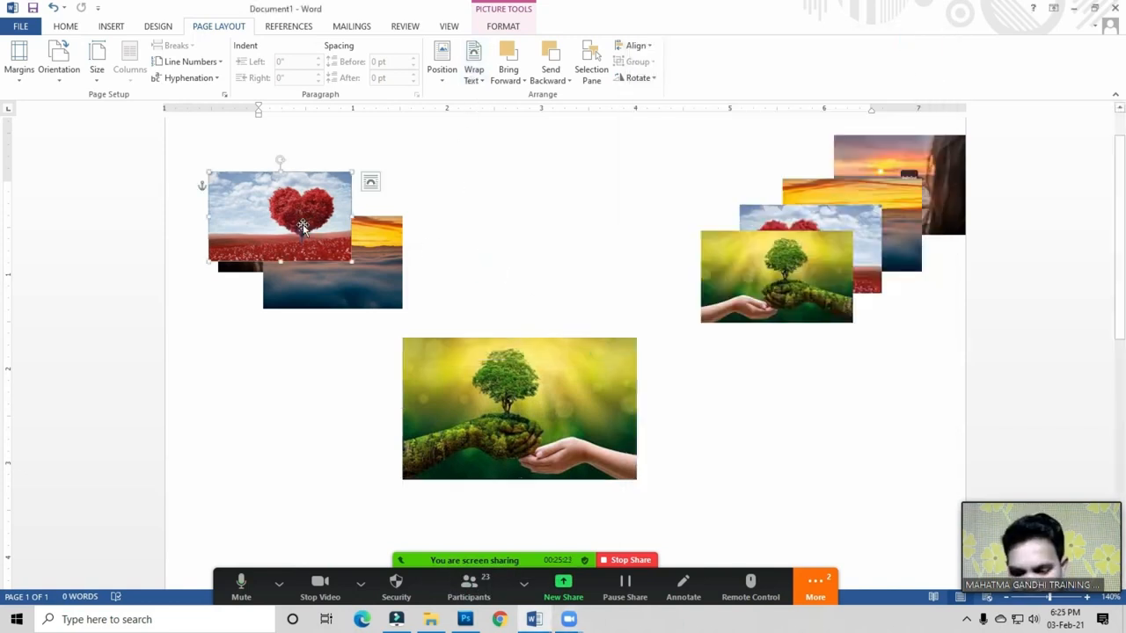
pyautogui.press('Delete')
pyautogui.click(339, 301)
pyautogui.press('Delete')
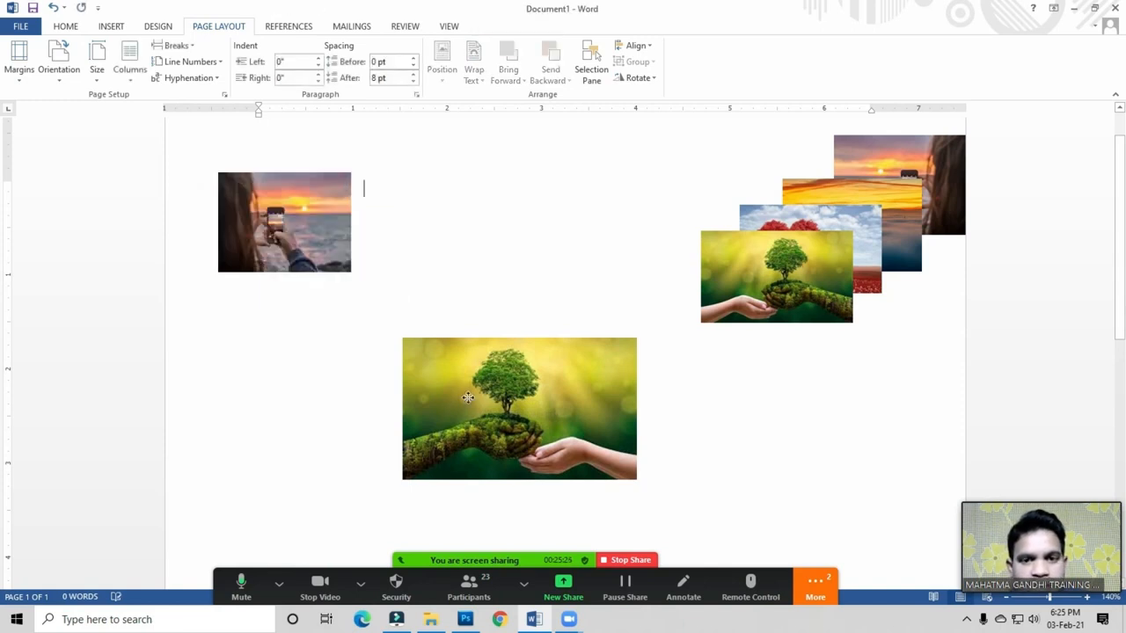
pyautogui.click(293, 229)
pyautogui.press('Delete')
pyautogui.click(743, 299)
pyautogui.press('Delete')
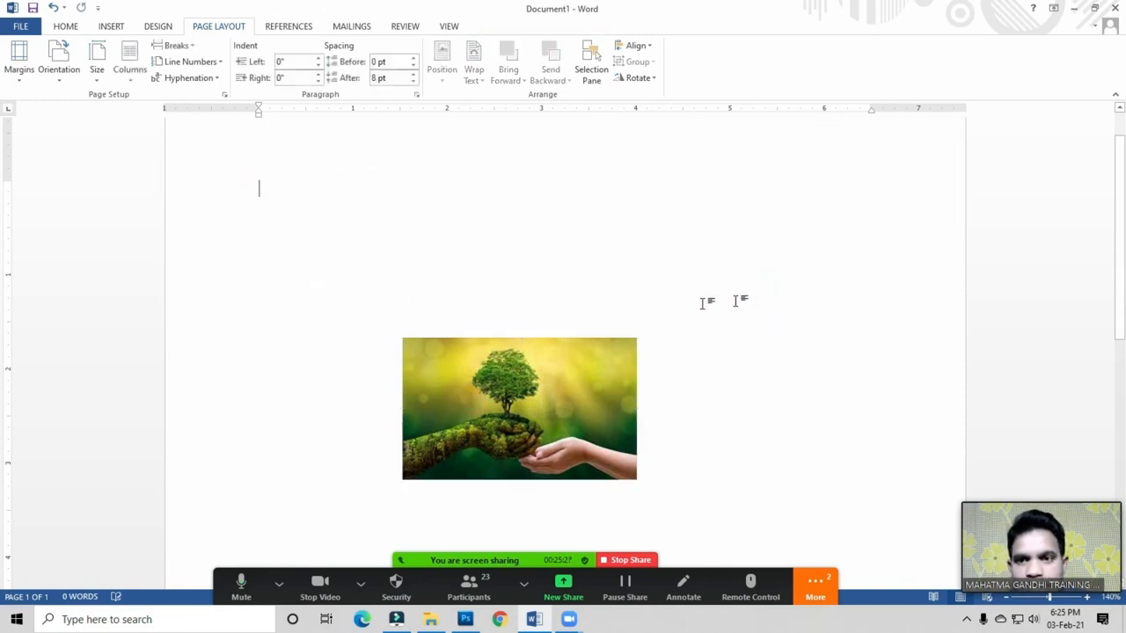
pyautogui.click(270, 202)
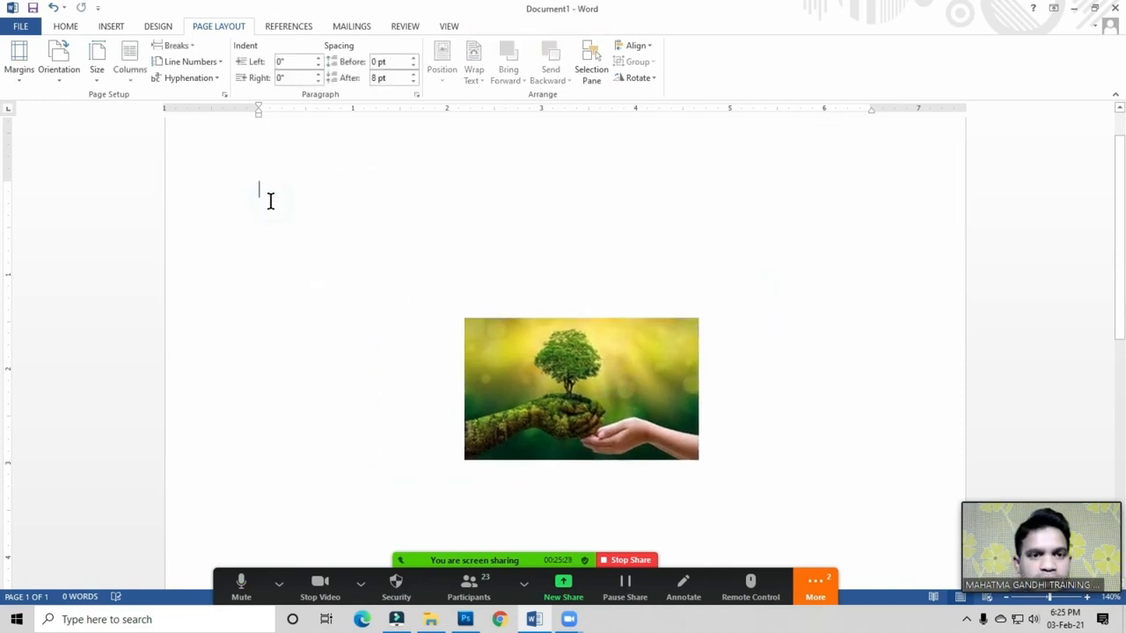
# Step: Insert sample paragraphs with =rand(), then select the tree picture
pyautogui.write('=rand')
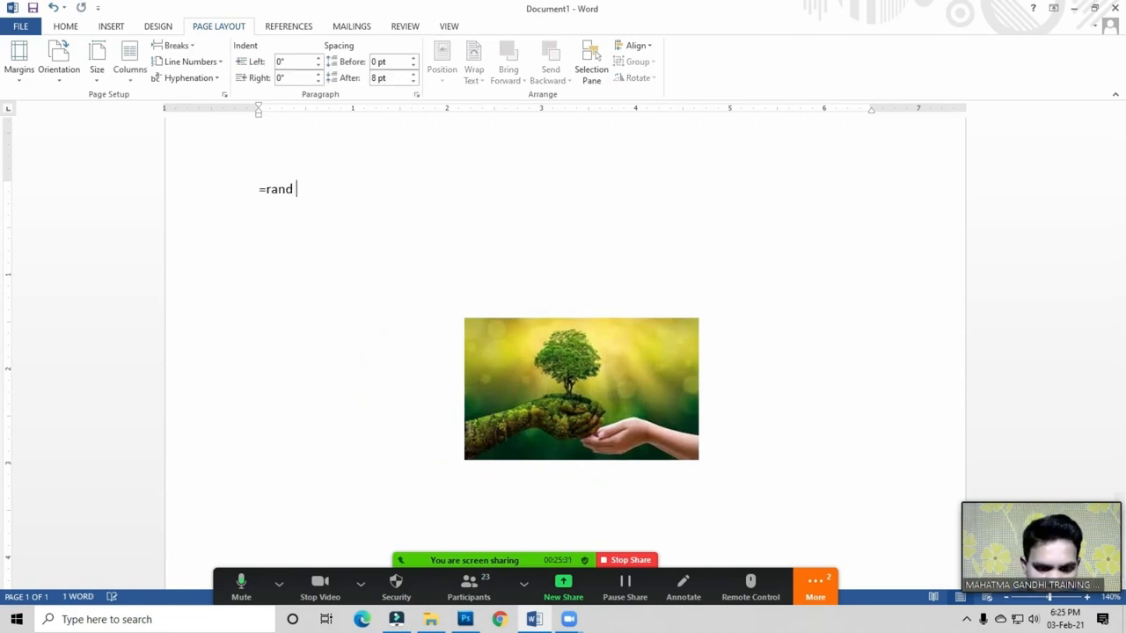
pyautogui.write(' ()')
pyautogui.press('Return')
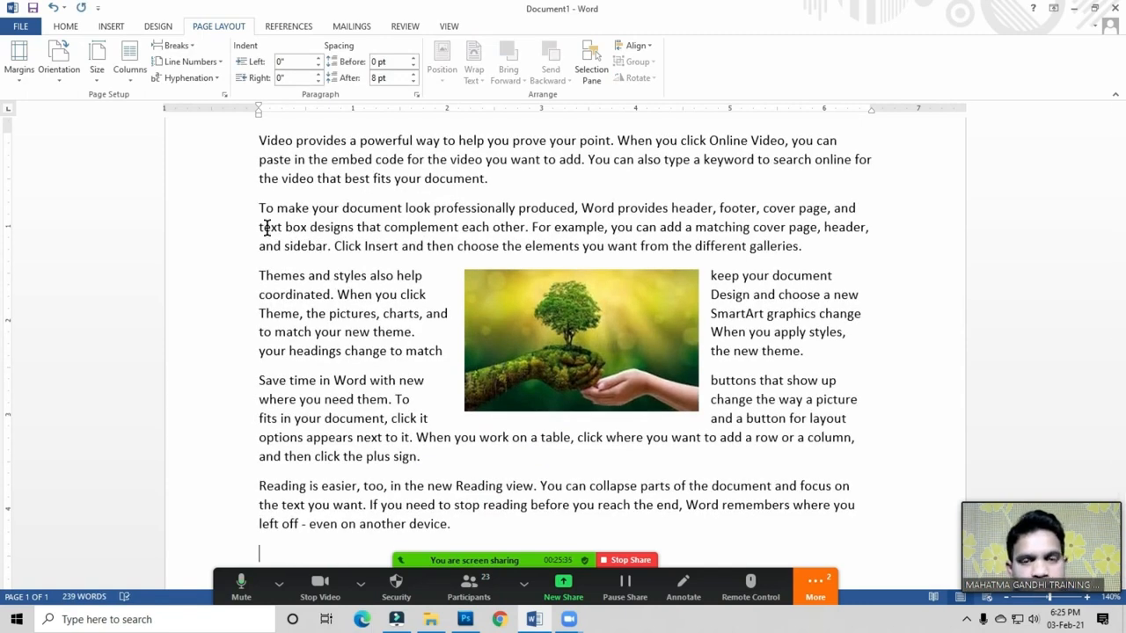
pyautogui.click(424, 222)
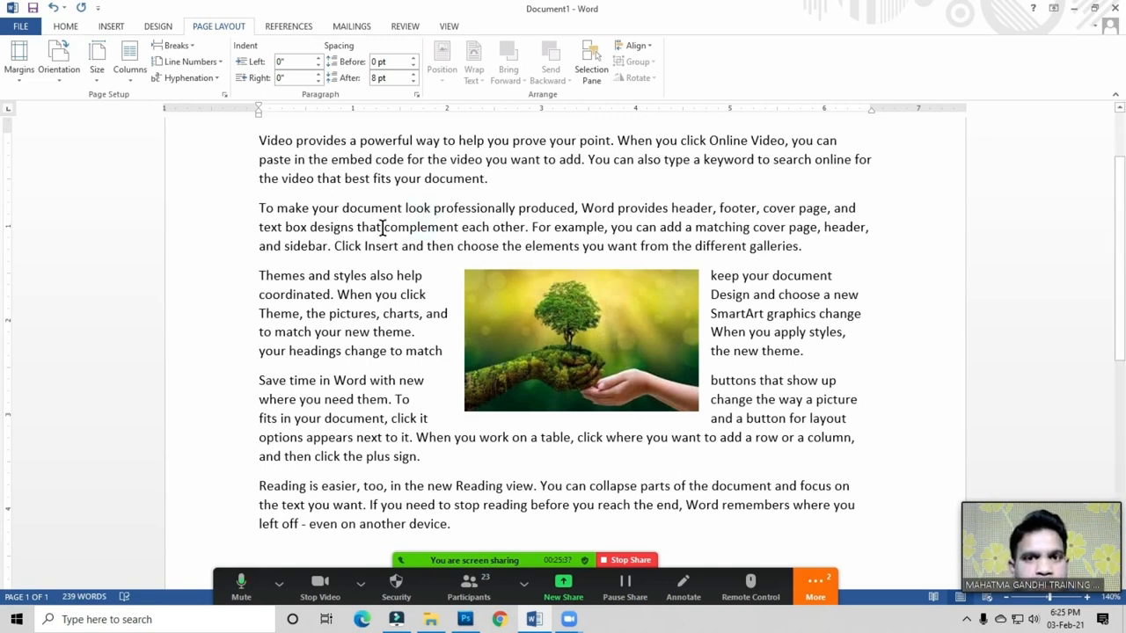
pyautogui.doubleClick(384, 227)
pyautogui.click(352, 227)
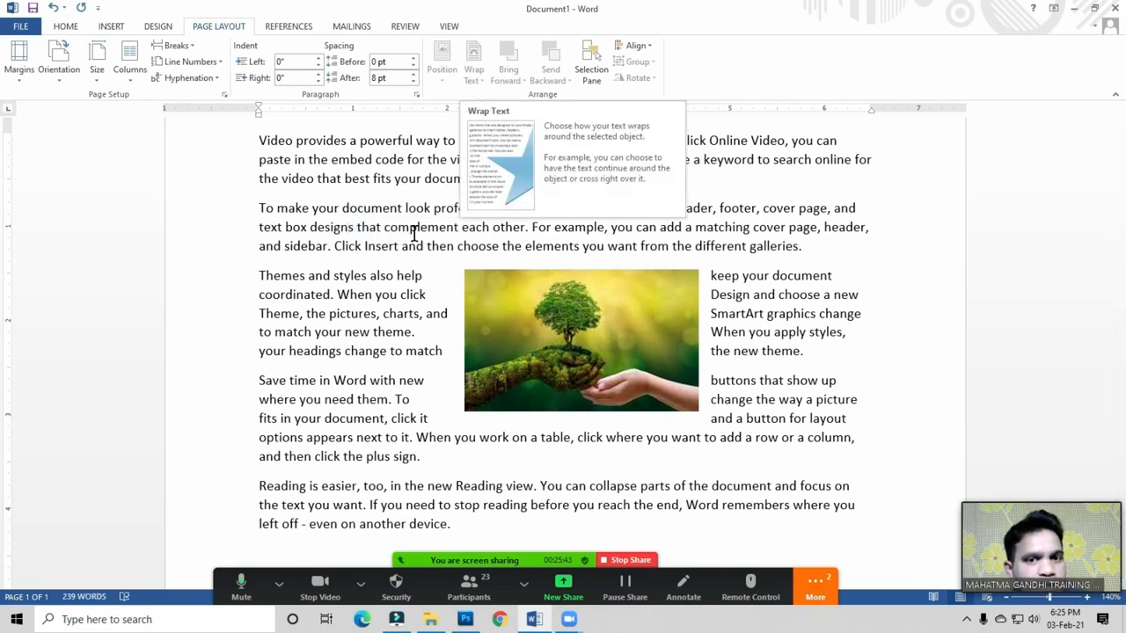
pyautogui.click(546, 314)
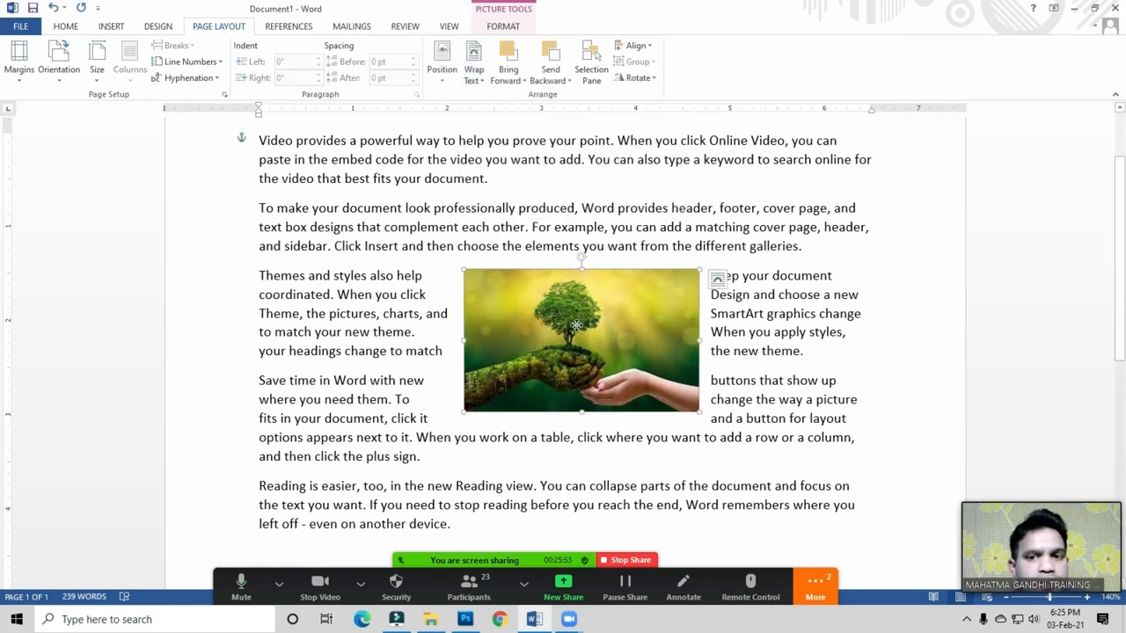
# Step: Move the tree picture into the second paragraph, trying Behind Text and In Front of Text before Square wrapping
pyautogui.moveTo(534, 247); pyautogui.dragTo(509, 287)
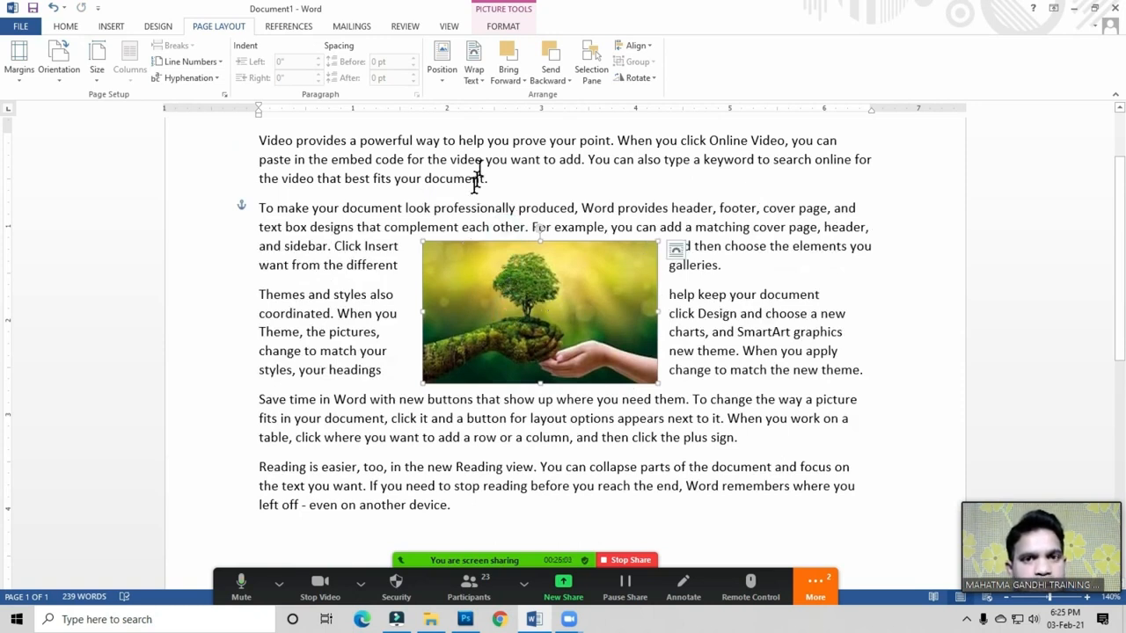
pyautogui.click(475, 75)
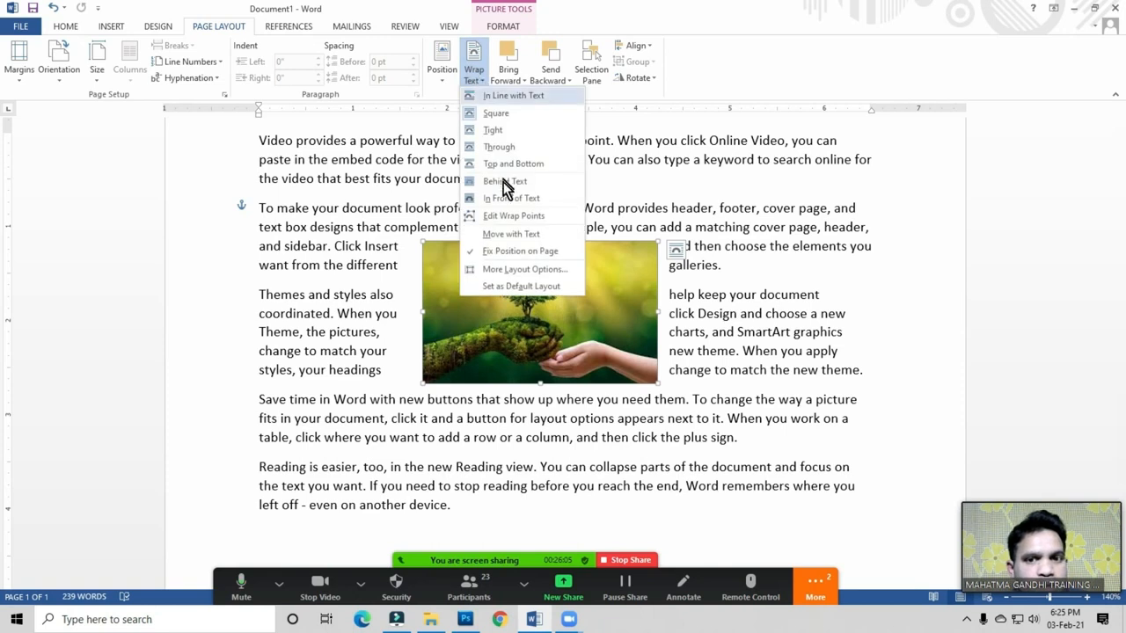
pyautogui.click(506, 185)
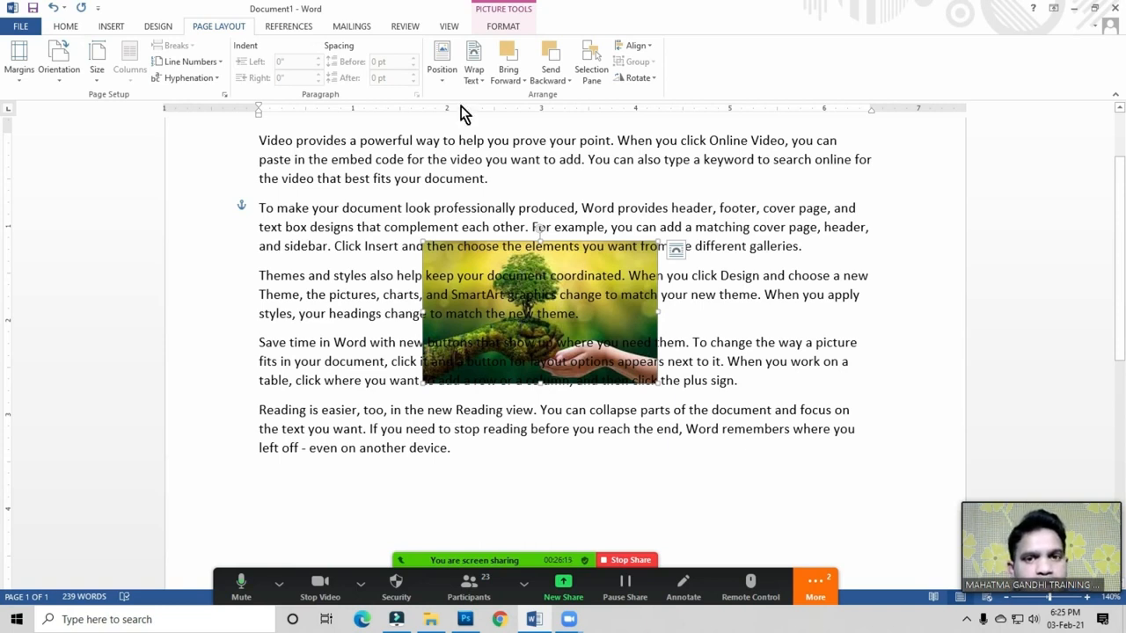
pyautogui.click(475, 81)
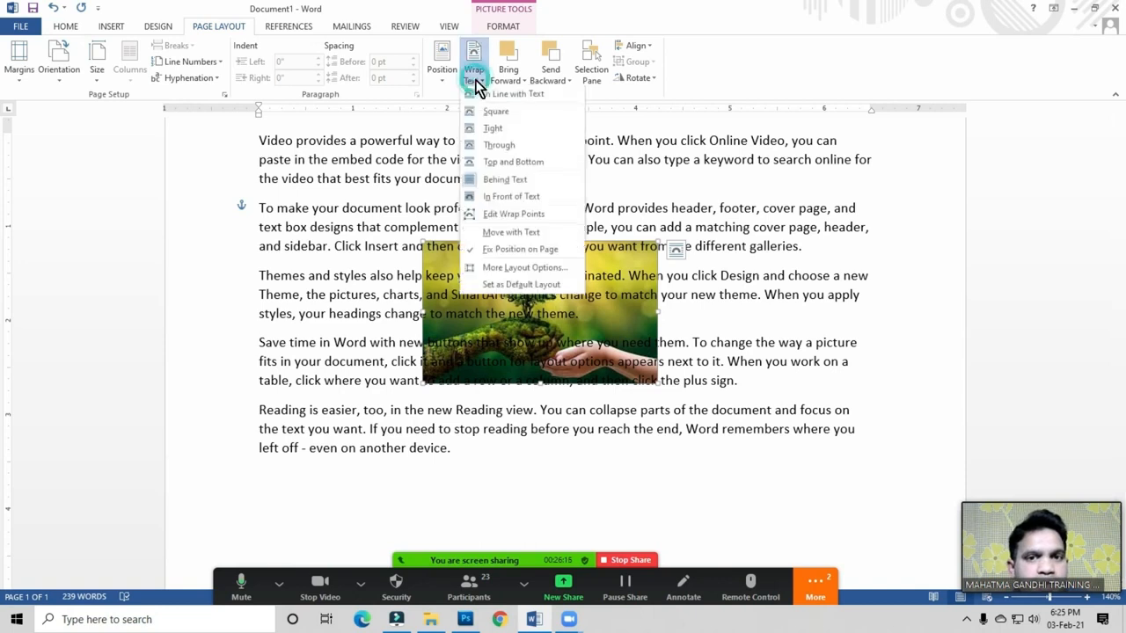
pyautogui.click(500, 198)
pyautogui.moveTo(504, 313)
pyautogui.mouseDown()
pyautogui.moveTo(589, 313)
pyautogui.moveTo(585, 293)
pyautogui.moveTo(493, 308)
pyautogui.mouseUp()
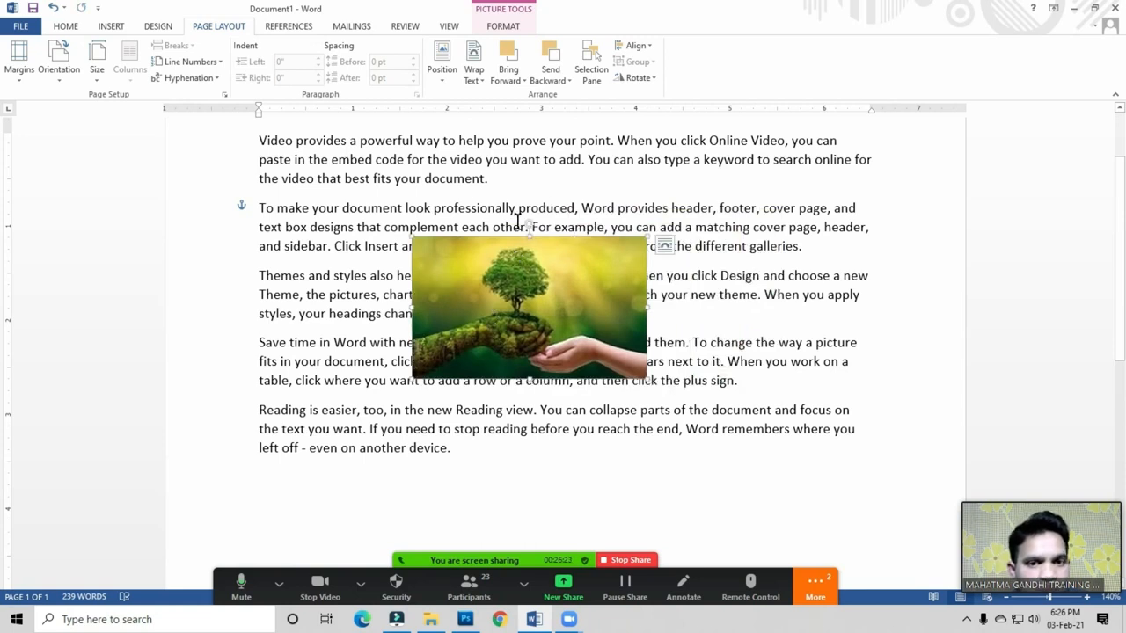
pyautogui.click(476, 79)
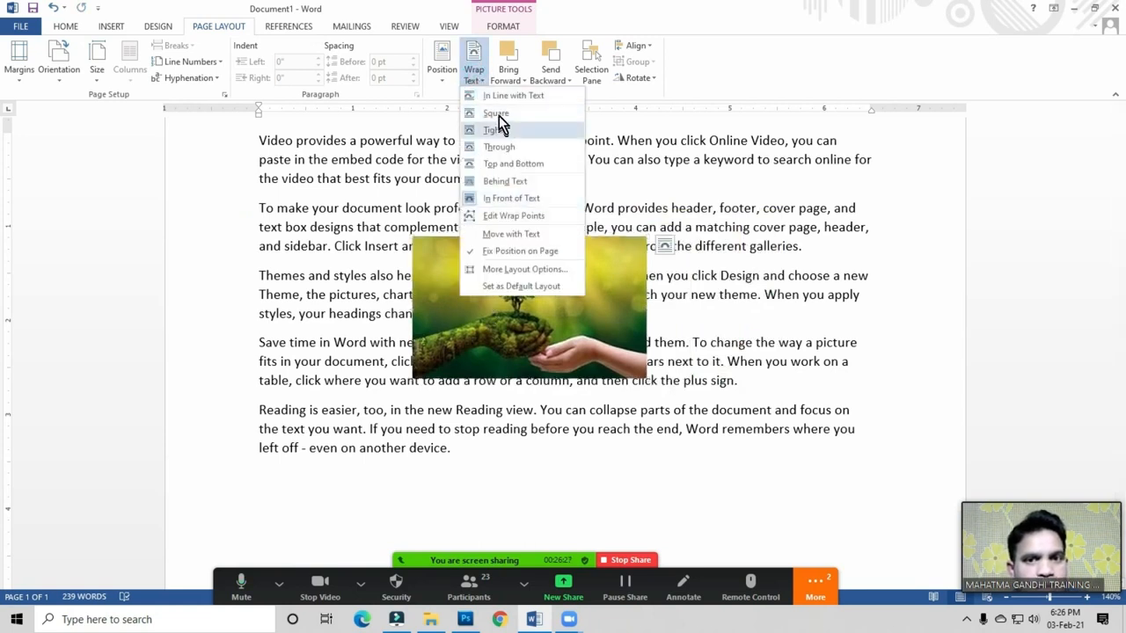
pyautogui.click(497, 115)
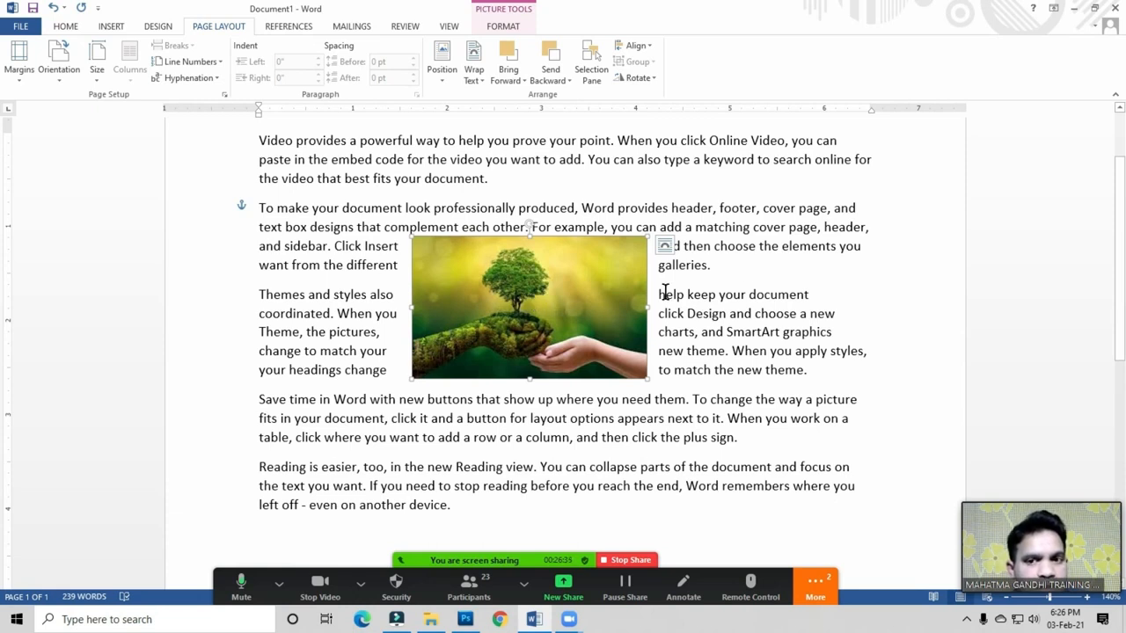
pyautogui.click(474, 76)
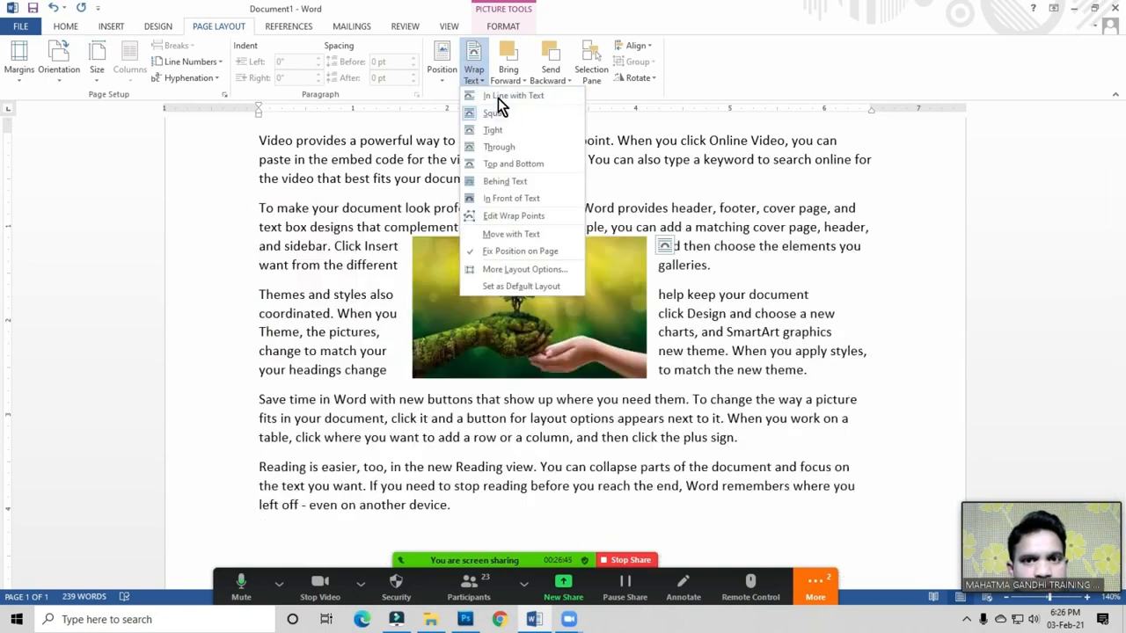
# Step: Set the tree picture In Line with Text and drag it to the start of 'To make your document'
pyautogui.click(531, 96)
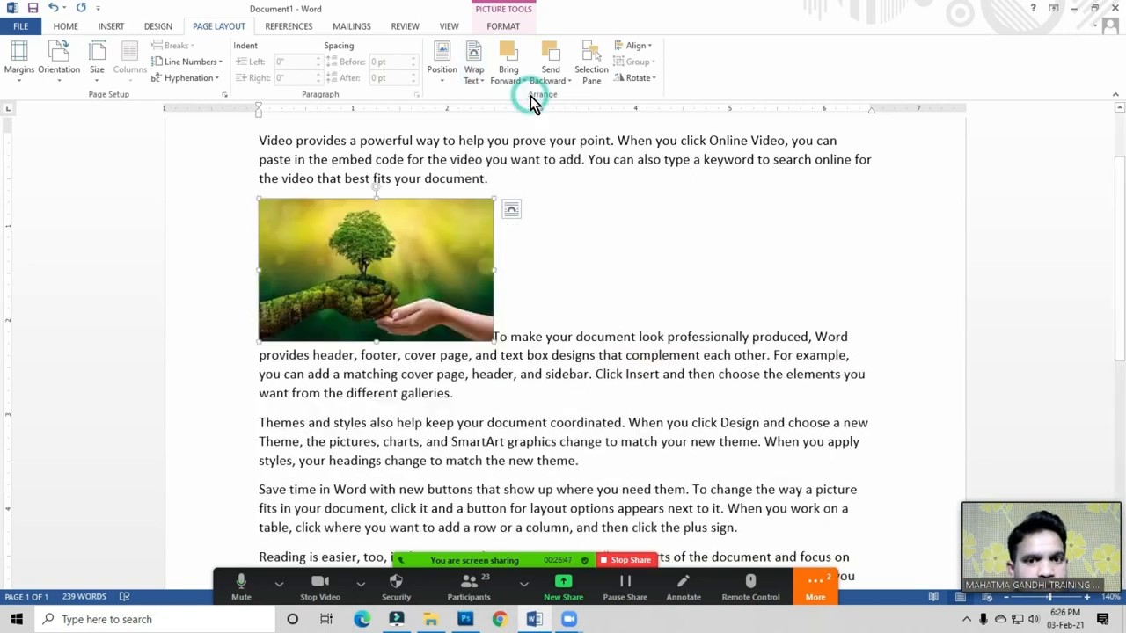
pyautogui.moveTo(359, 269); pyautogui.dragTo(498, 337)
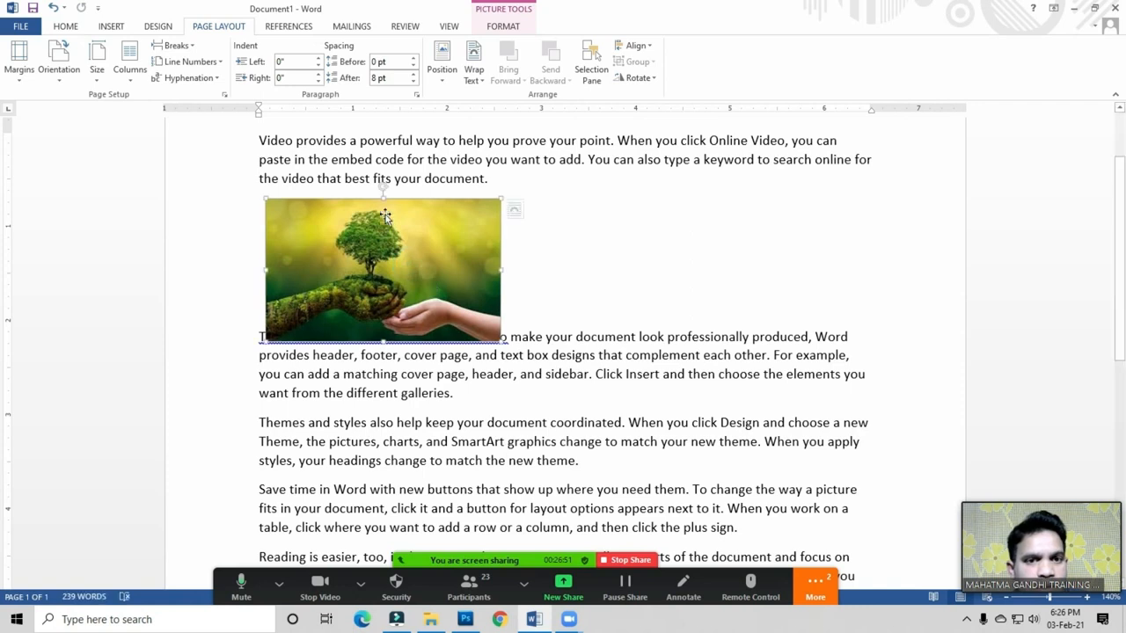
pyautogui.click(392, 410)
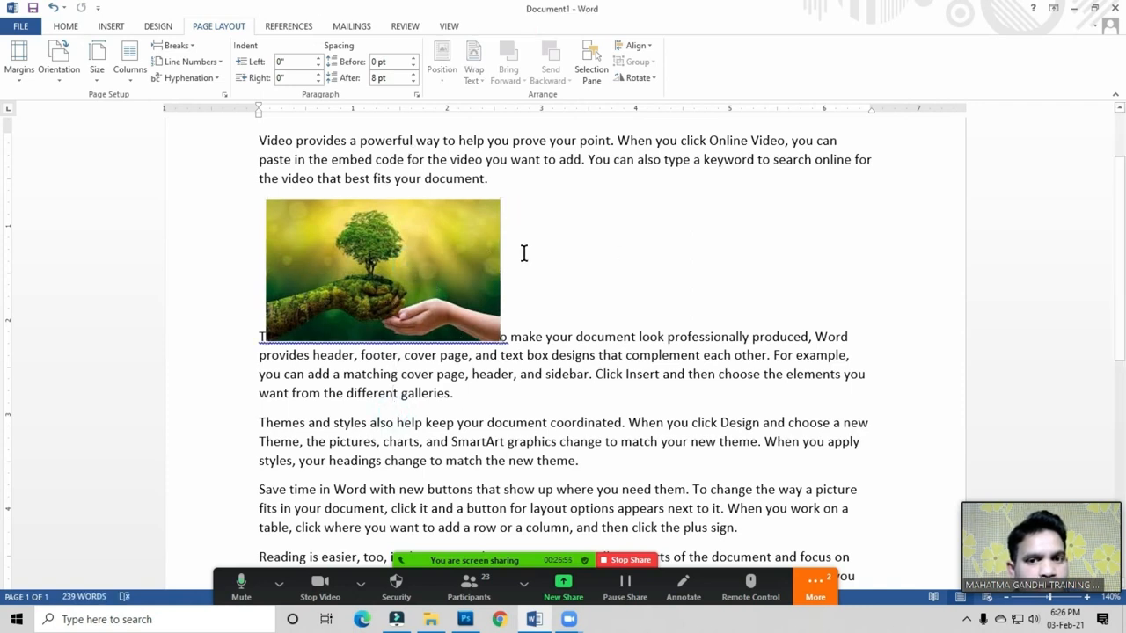
pyautogui.click(430, 249)
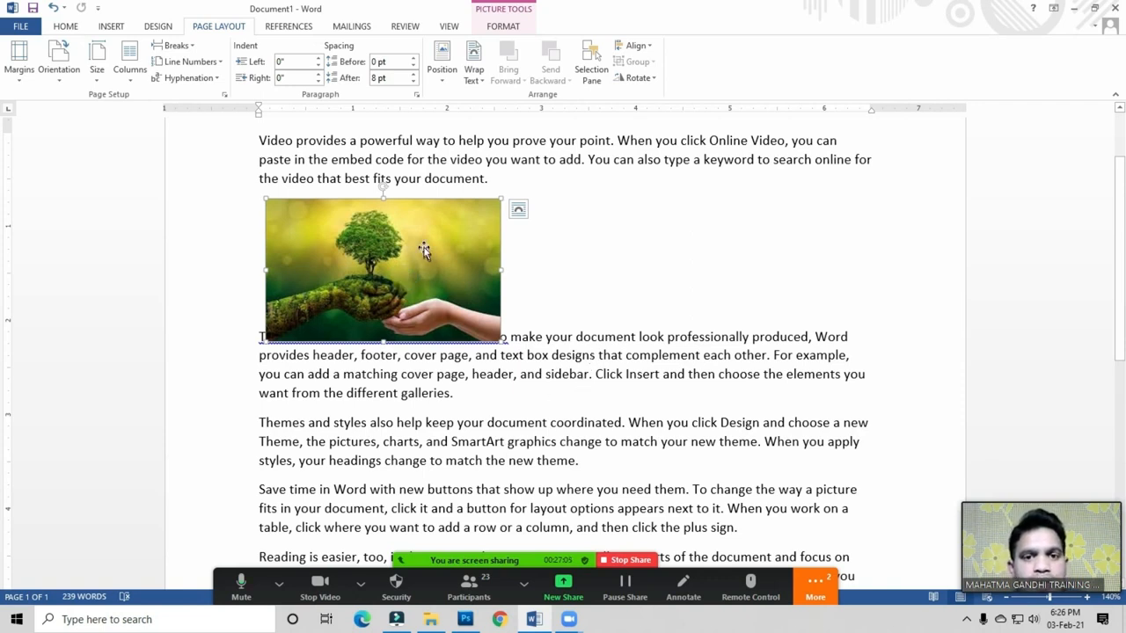
pyautogui.click(474, 70)
# Step: Give the tree picture Square wrapping and centre it in the paragraph
pyautogui.click(493, 120)
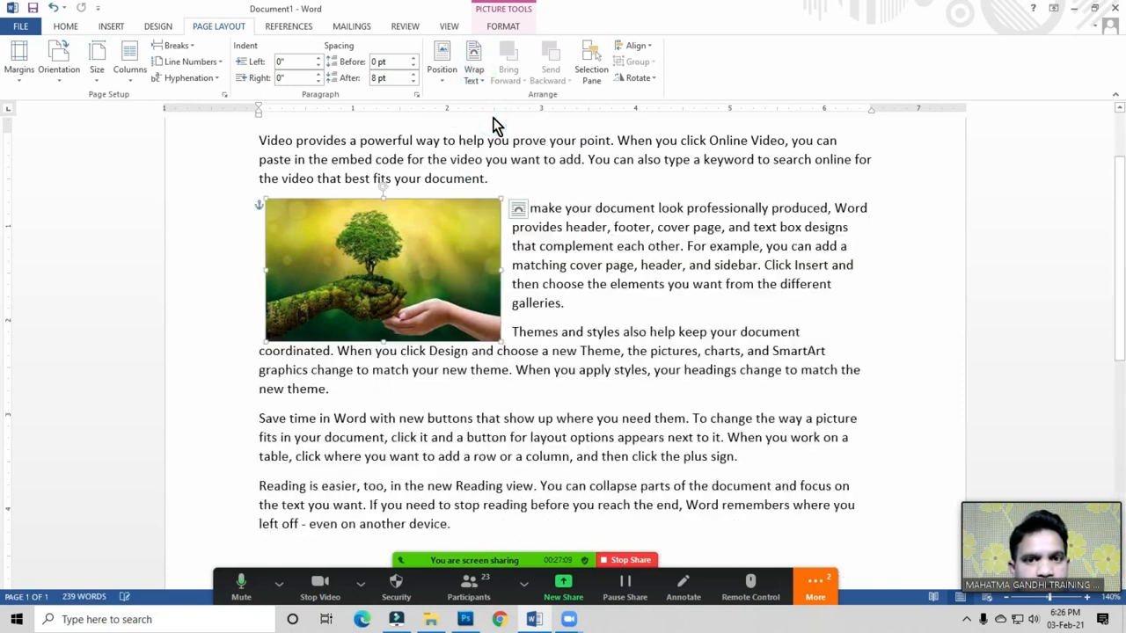
pyautogui.moveTo(509, 308); pyautogui.dragTo(525, 278)
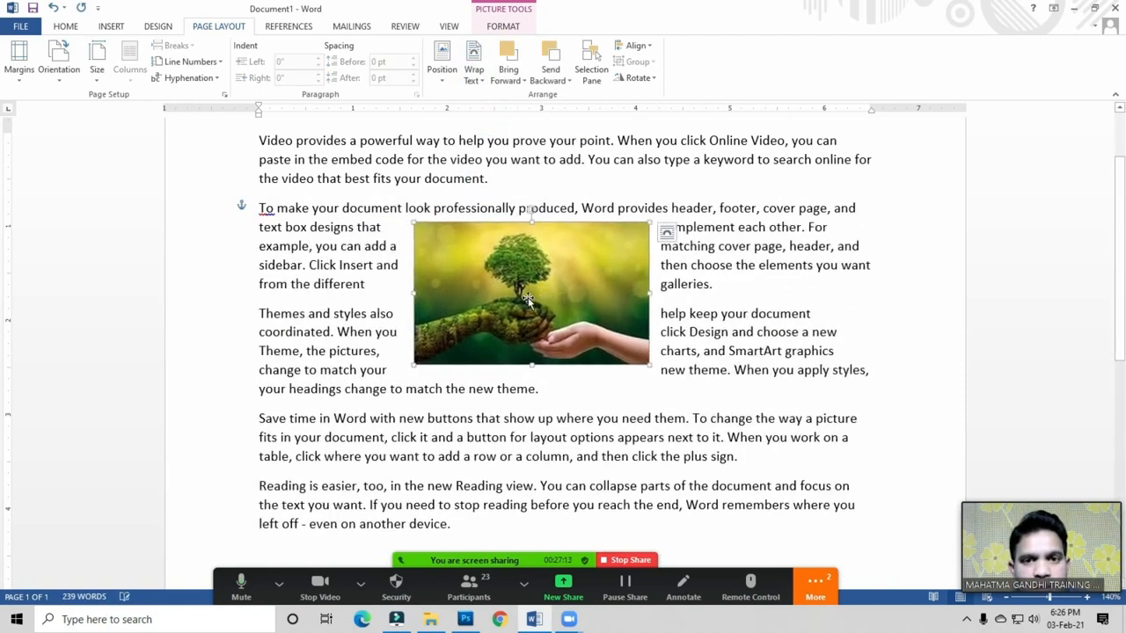
pyautogui.click(470, 78)
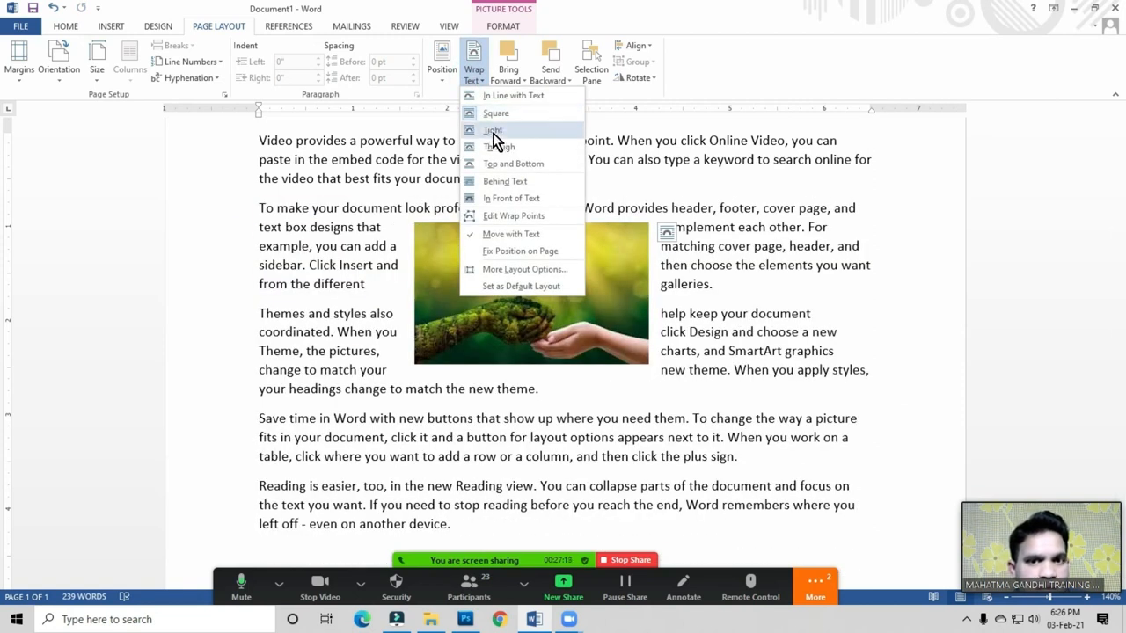
pyautogui.click(428, 327)
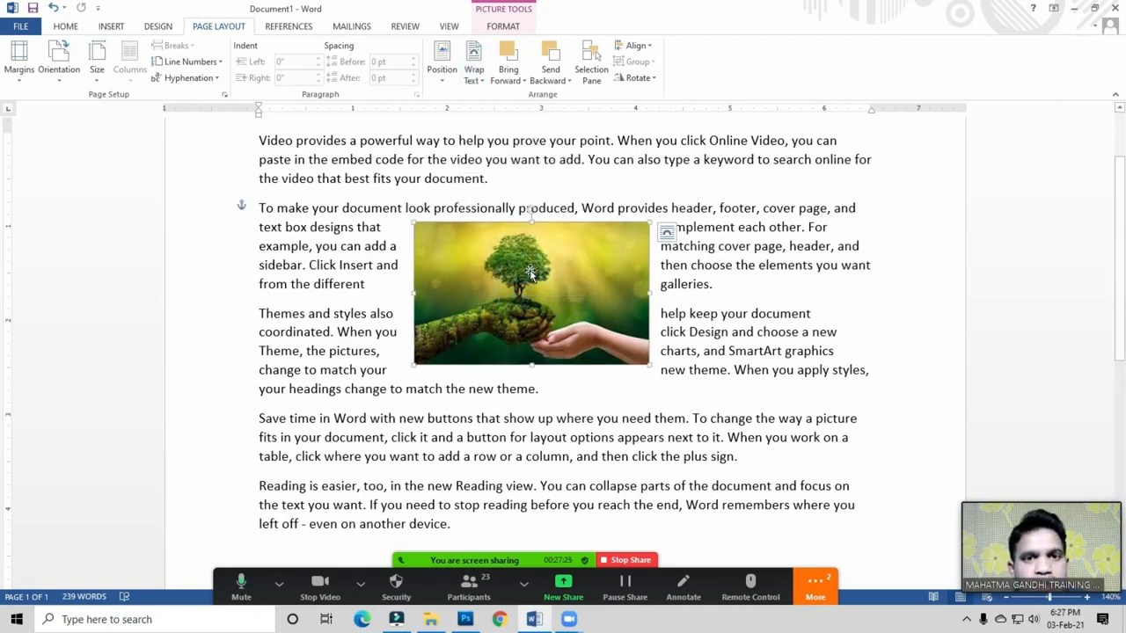
# Step: Apply the oval framed picture style and set Picture Effects shadow to No Shadow
pyautogui.click(509, 29)
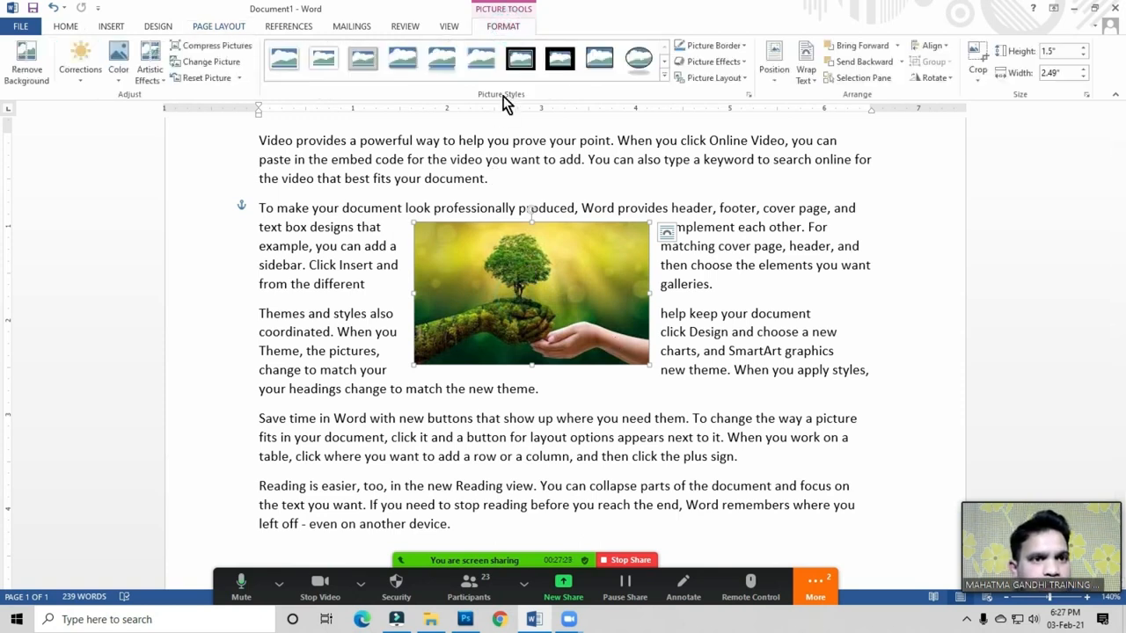
pyautogui.click(664, 78)
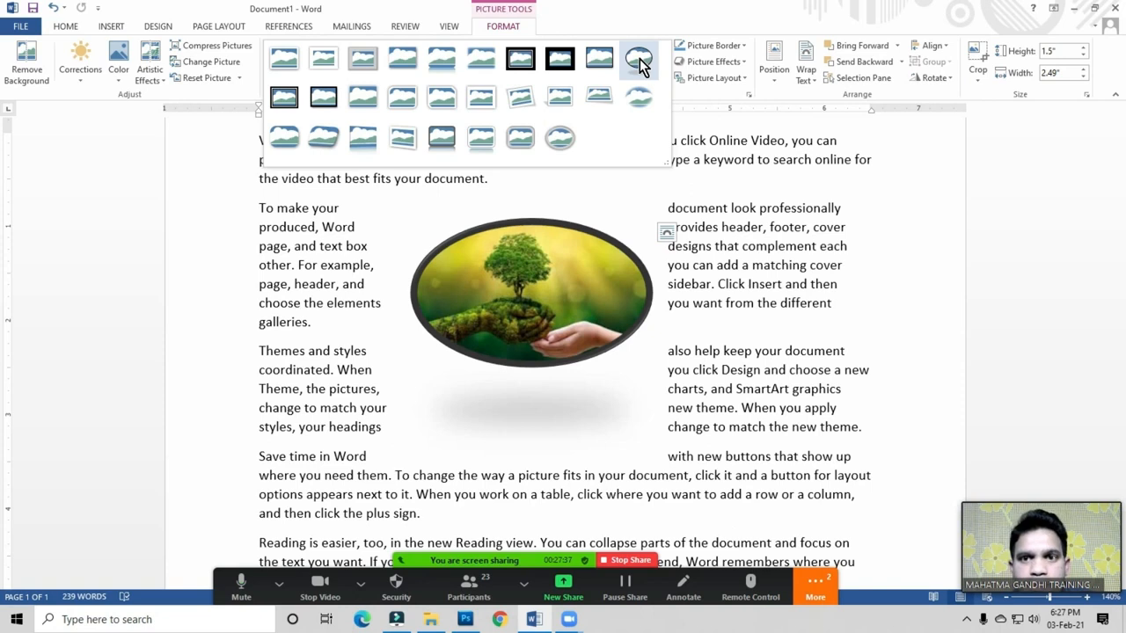
pyautogui.click(640, 59)
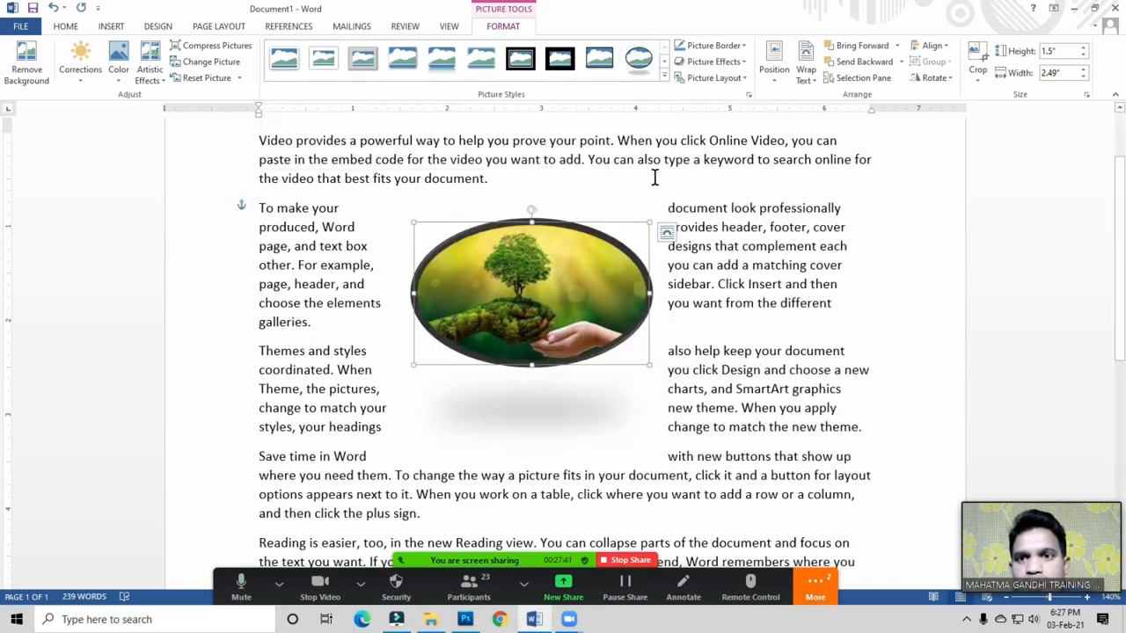
pyautogui.click(713, 63)
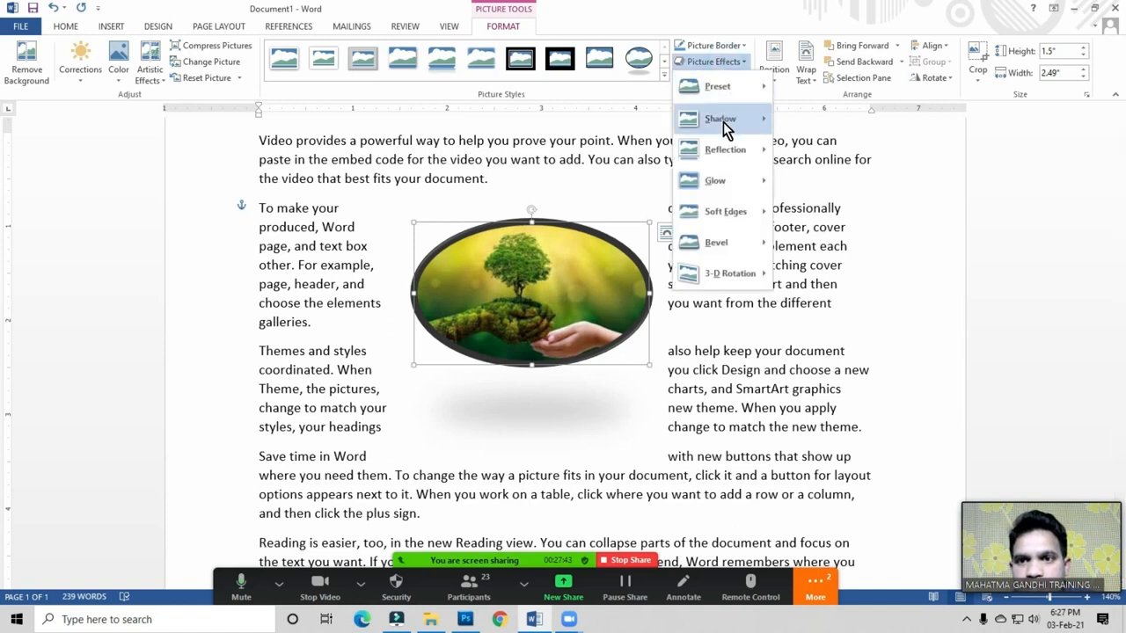
pyautogui.moveTo(723, 122)
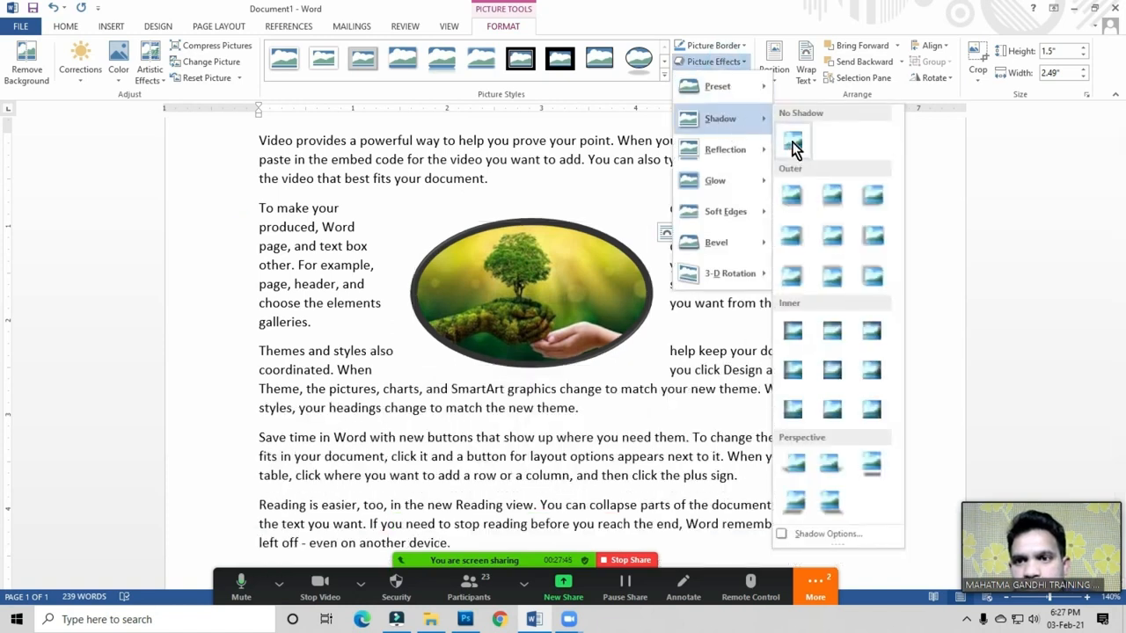
pyautogui.click(792, 150)
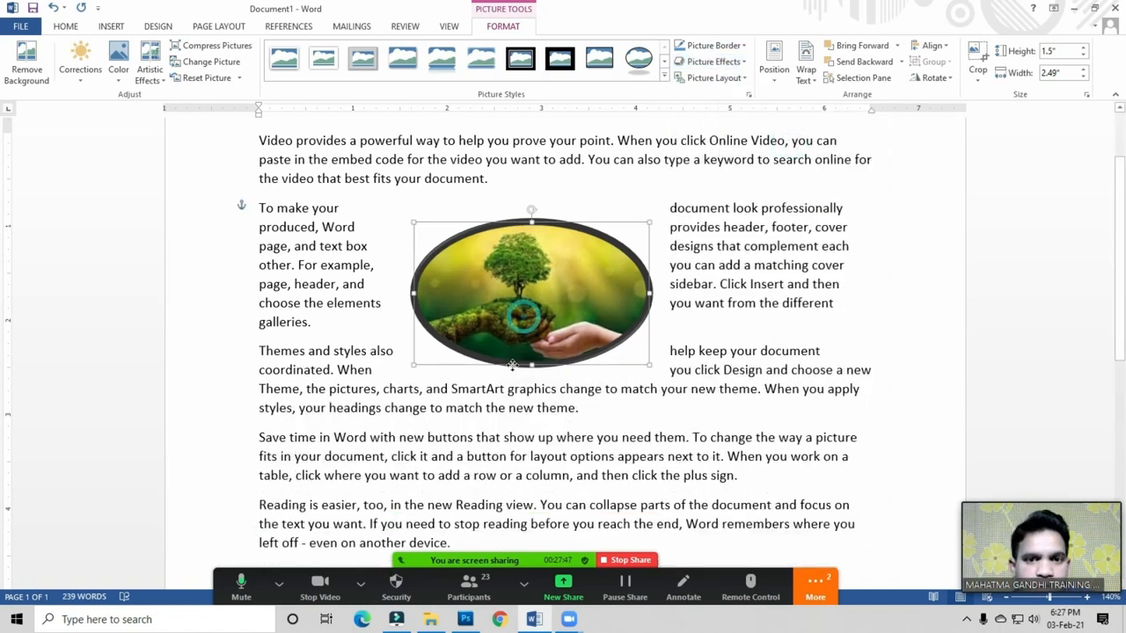
# Step: Raise the picture's top edge so the oval tree picture is 2.19" tall by 2.49" wide
pyautogui.moveTo(512, 364); pyautogui.dragTo(512, 365)
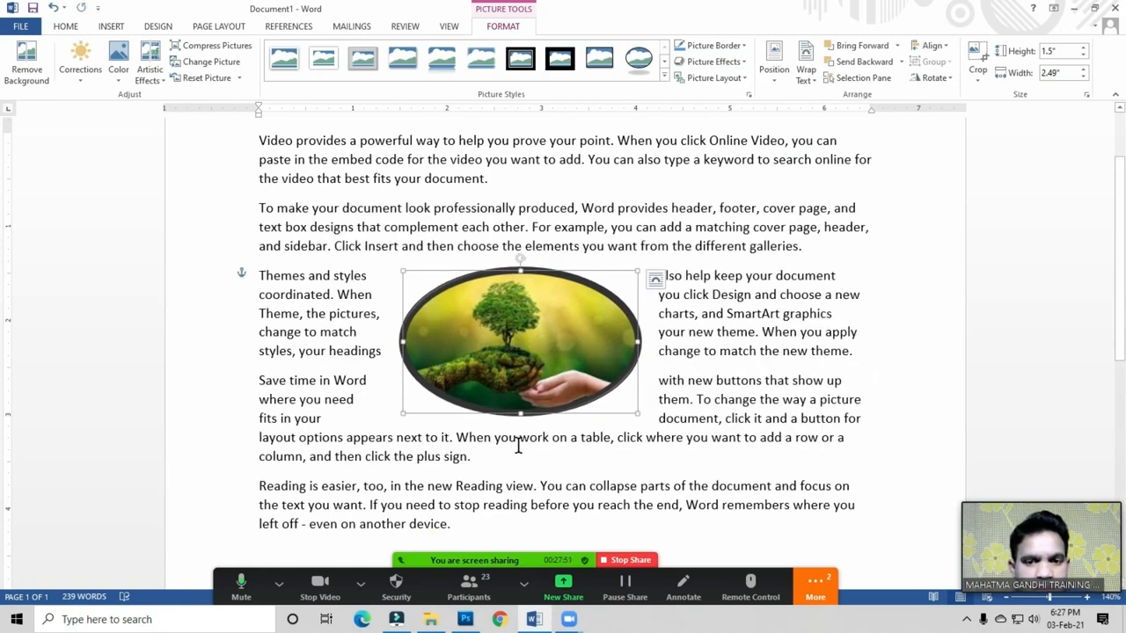
pyautogui.moveTo(523, 271); pyautogui.dragTo(520, 203)
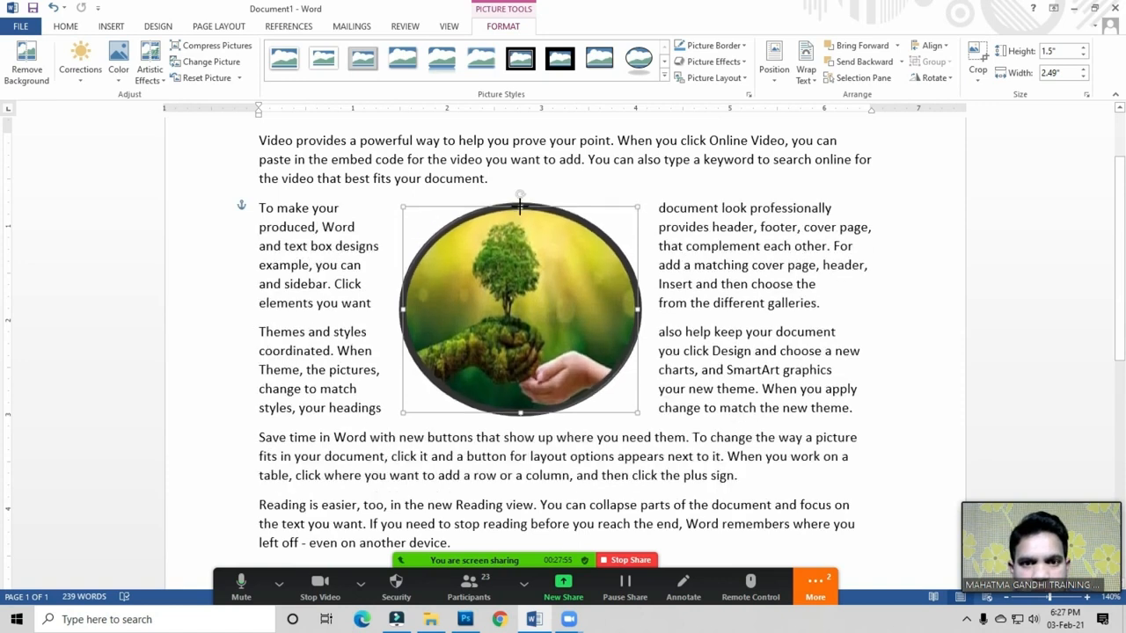
pyautogui.click(704, 335)
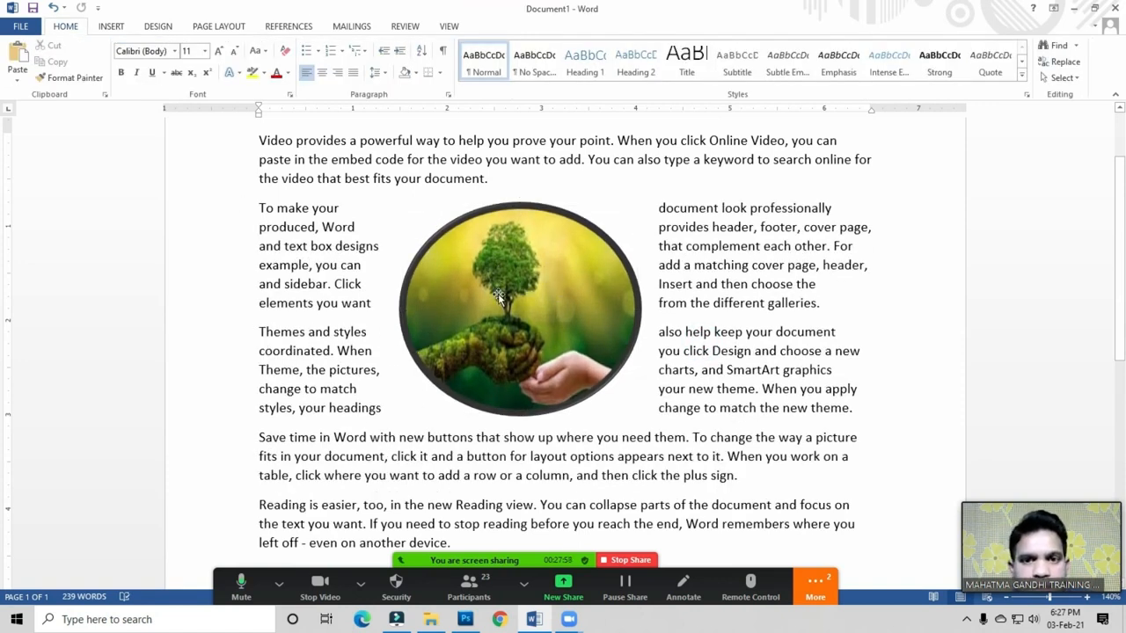
pyautogui.click(523, 233)
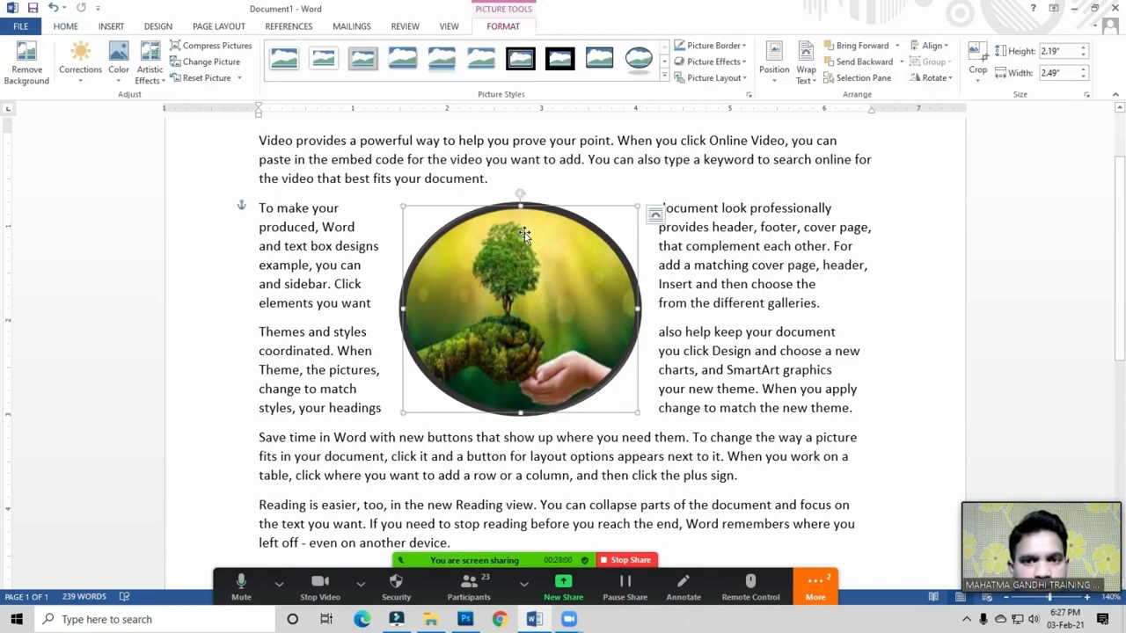
pyautogui.click(729, 308)
pyautogui.click(497, 304)
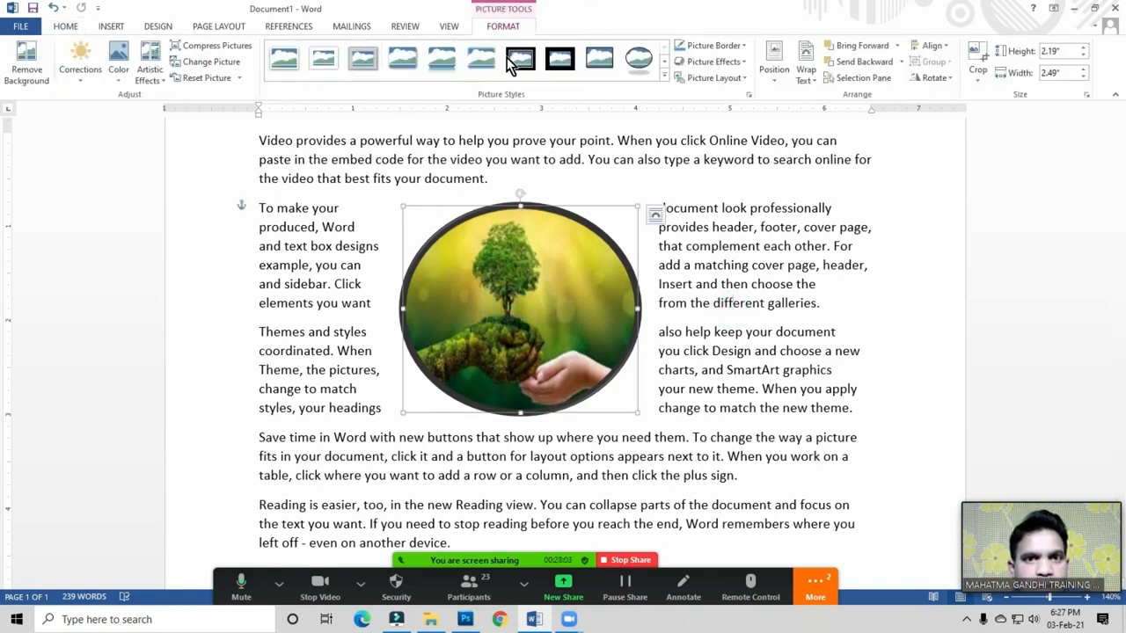
# Step: Try Square and then Tight wrapping so text flows around both sides of the round picture
pyautogui.click(217, 27)
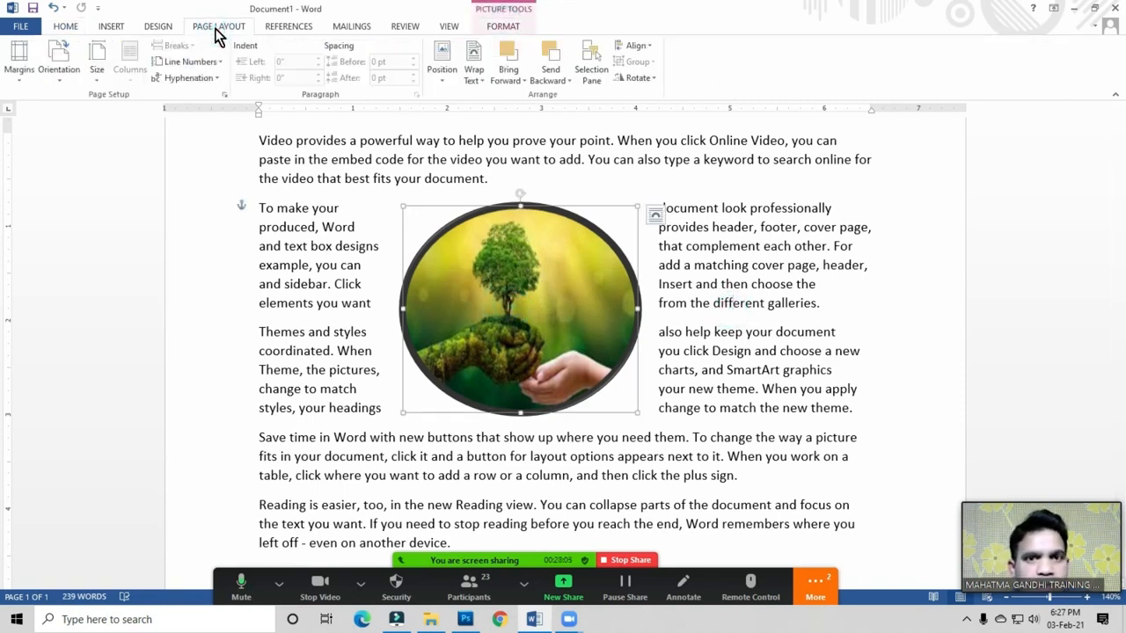
pyautogui.click(473, 76)
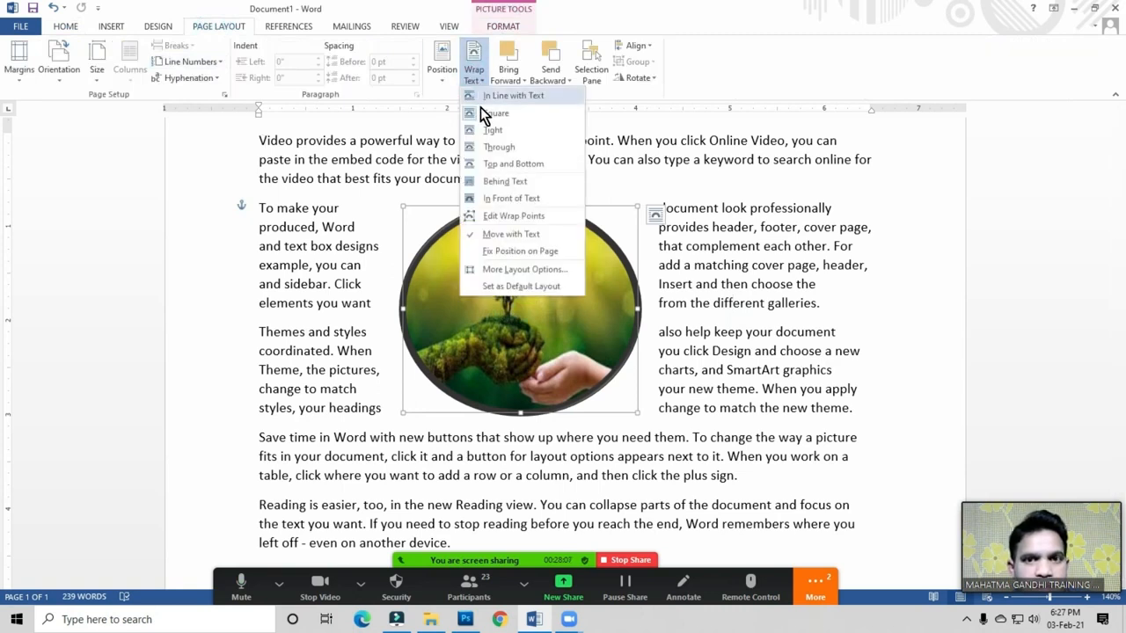
pyautogui.click(497, 118)
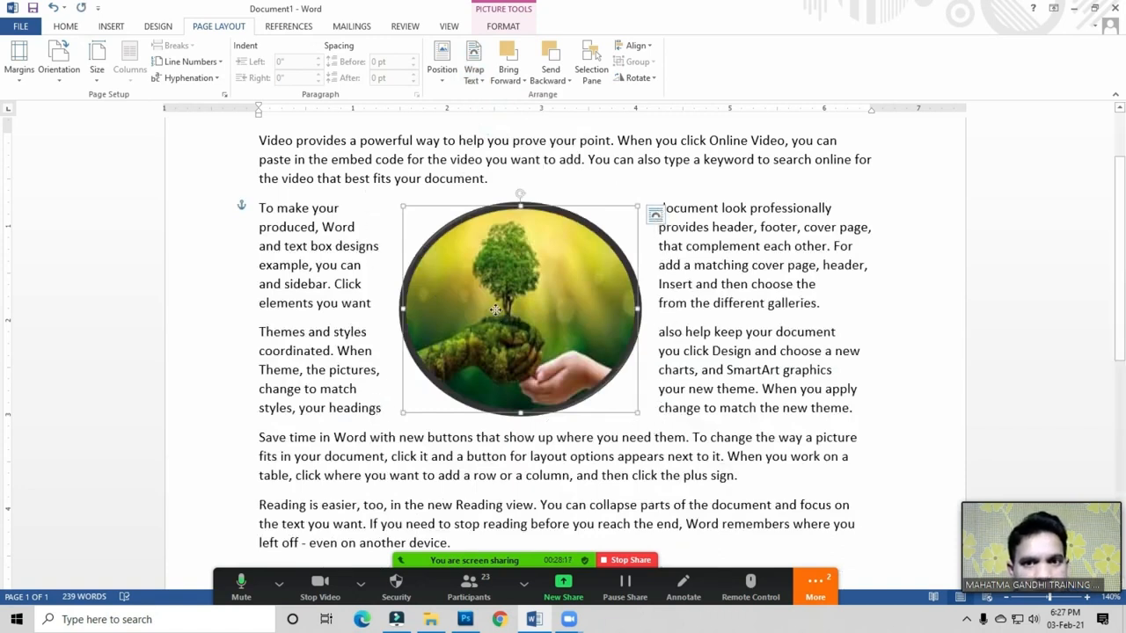
pyautogui.click(469, 81)
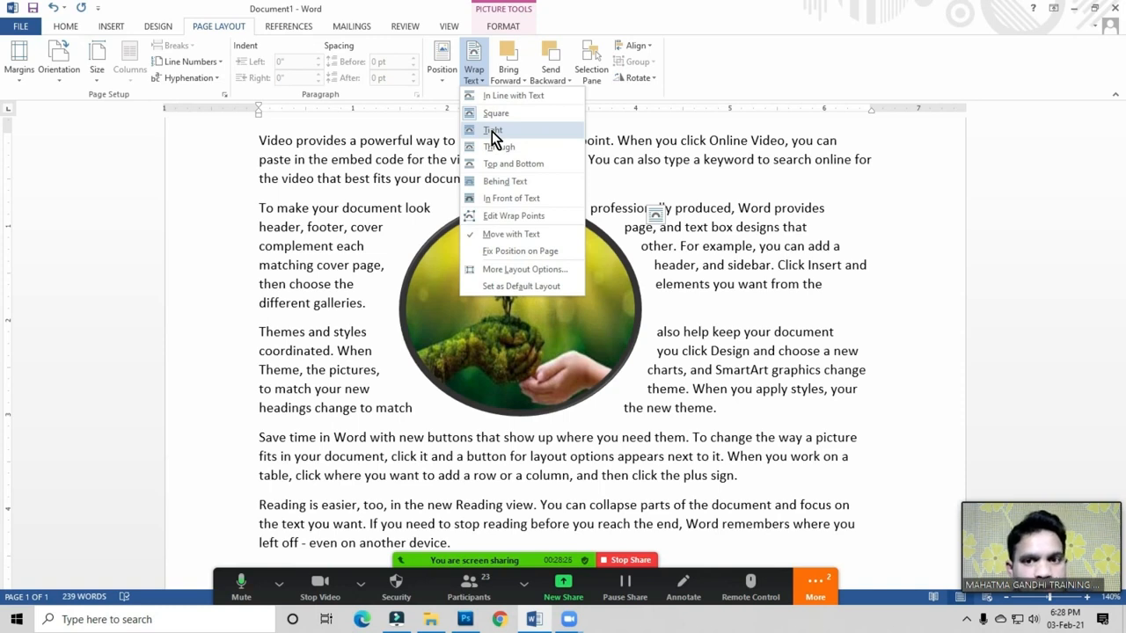
pyautogui.click(492, 131)
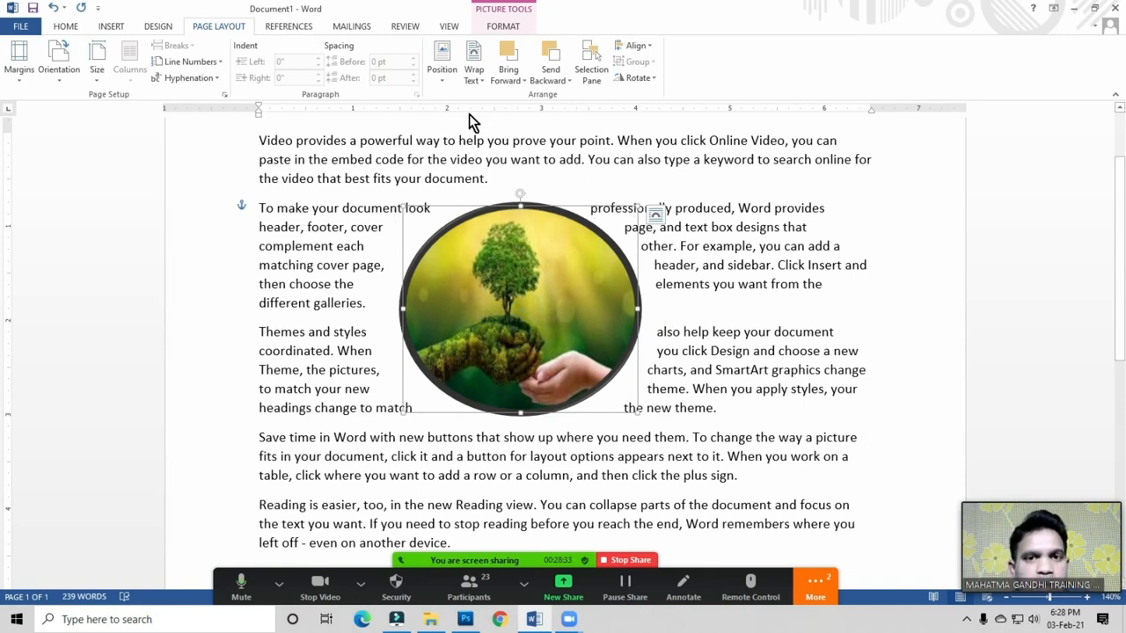
pyautogui.click(473, 81)
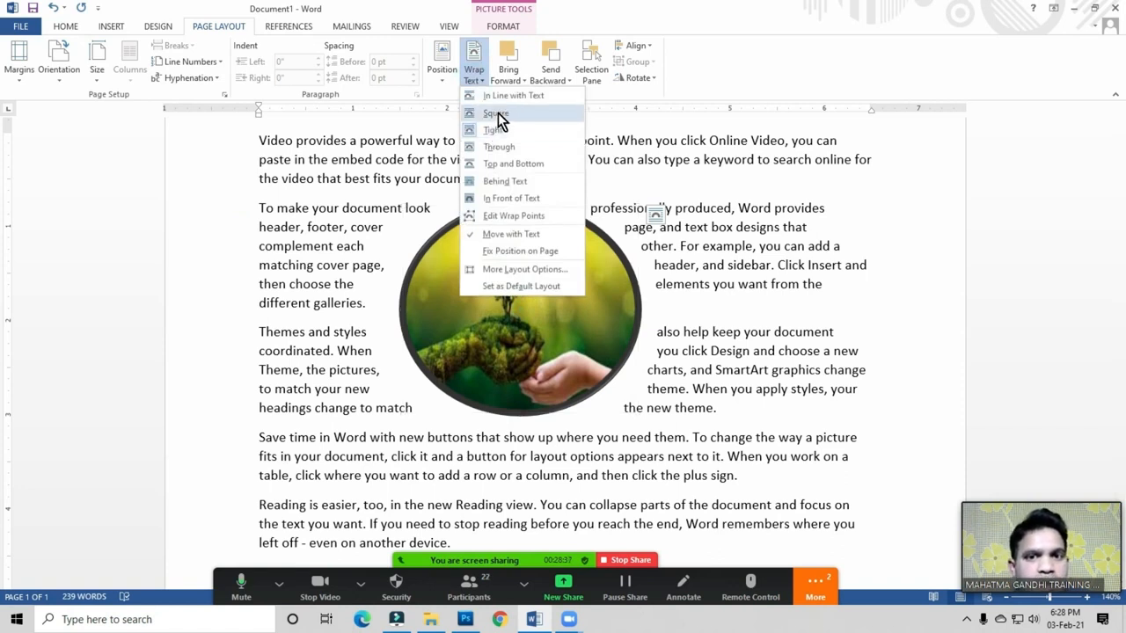
pyautogui.click(489, 346)
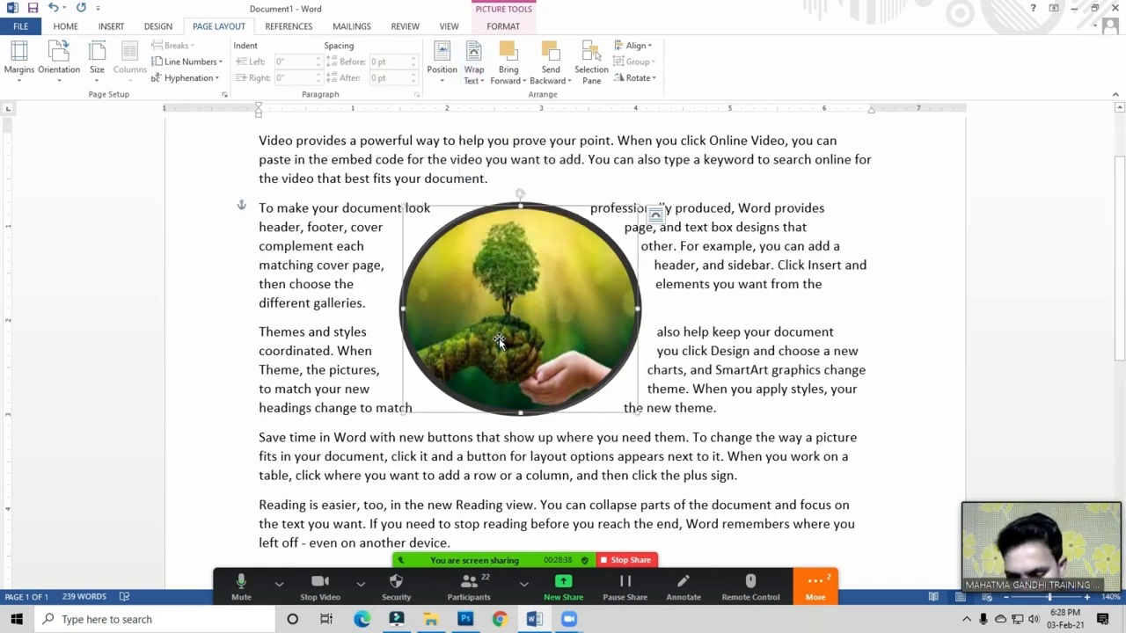
# Step: Delete the circular picture, then ask all Zoom participants to unmute and close the list
pyautogui.press('Delete')
pyautogui.click(469, 584)
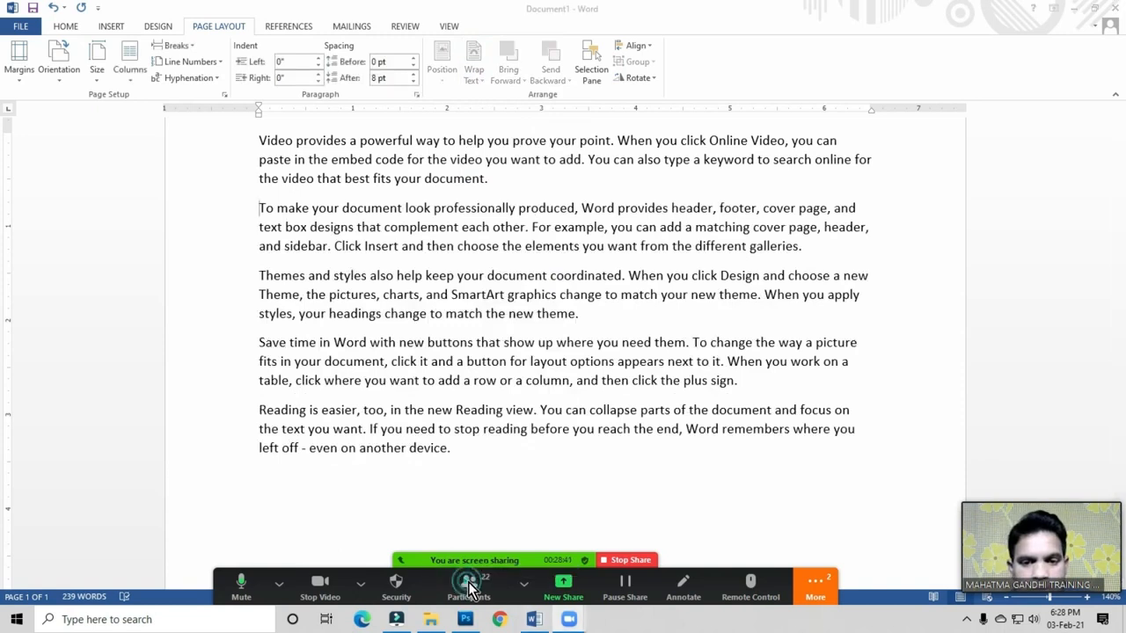
pyautogui.click(880, 472)
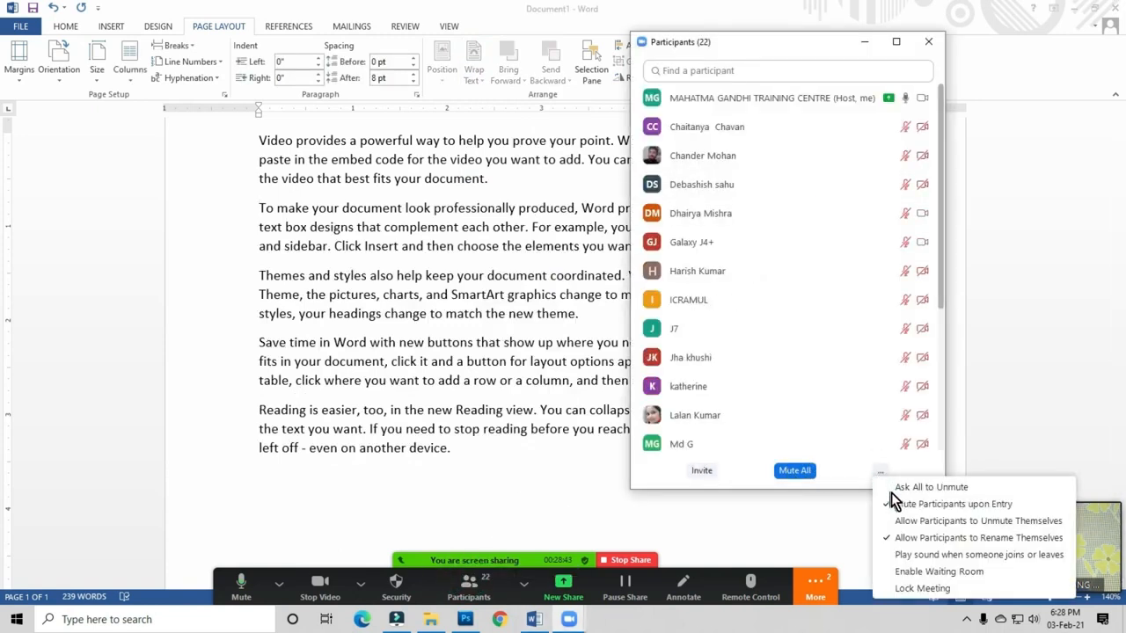
pyautogui.click(925, 489)
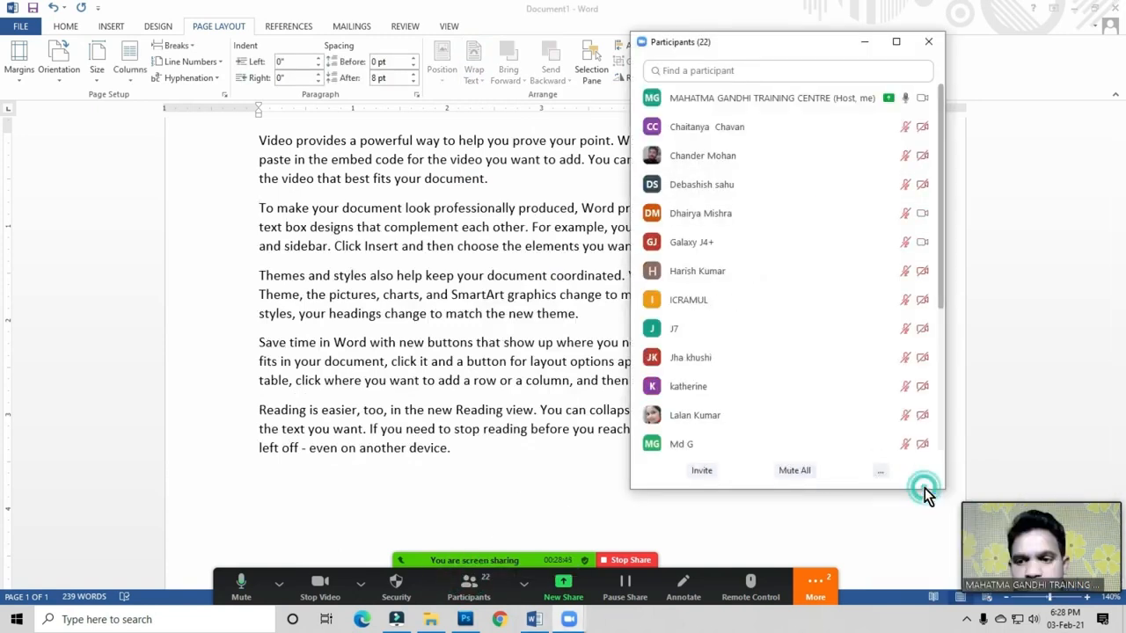
pyautogui.click(928, 41)
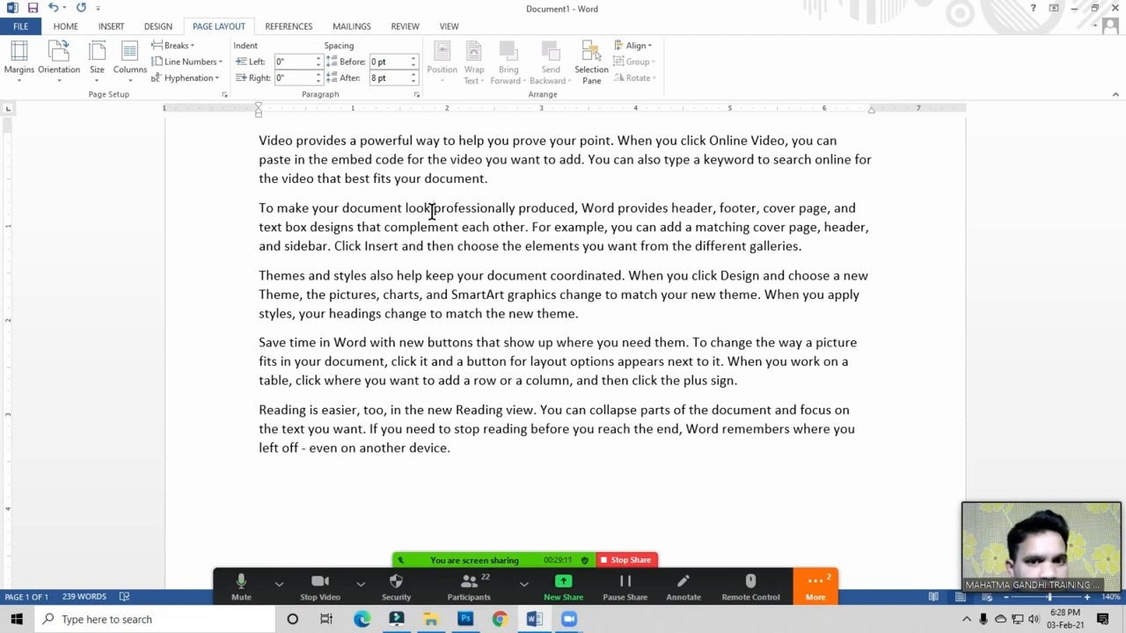
# Step: Open the Selection Pane to check the page's objects, then close it
pyautogui.click(432, 211)
pyautogui.click(594, 70)
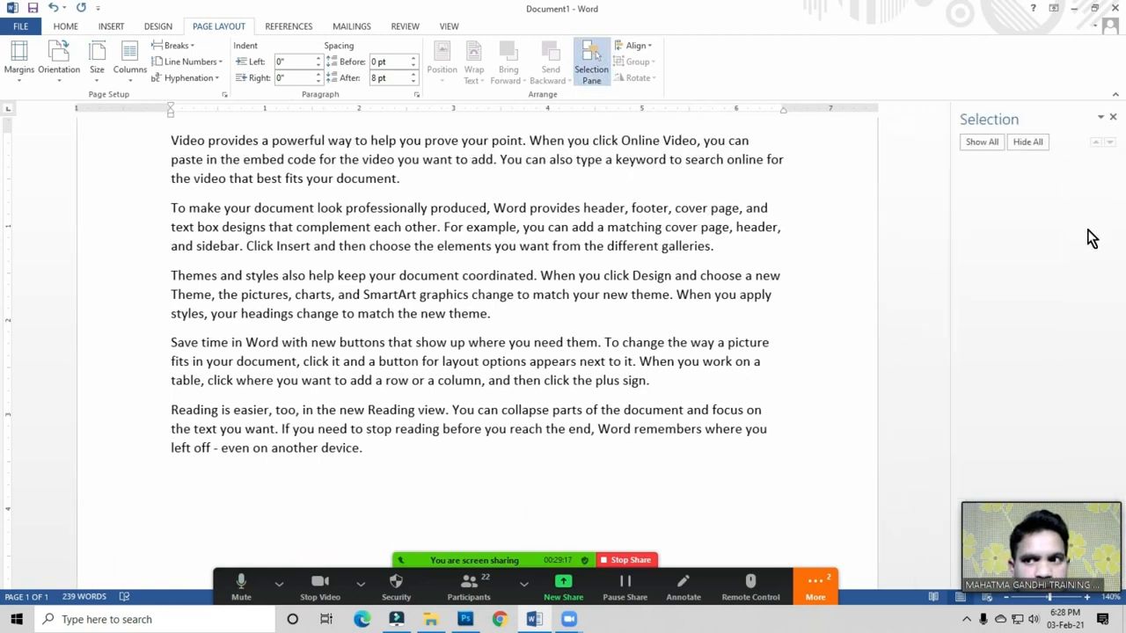
pyautogui.click(602, 199)
pyautogui.click(596, 204)
pyautogui.click(583, 206)
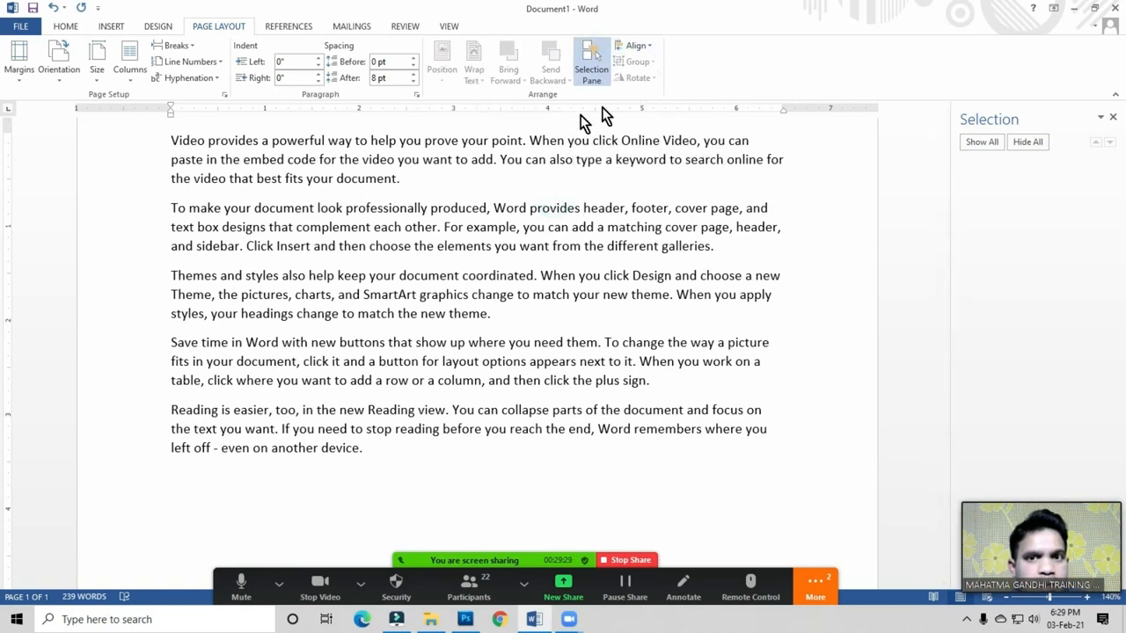
pyautogui.click(509, 146)
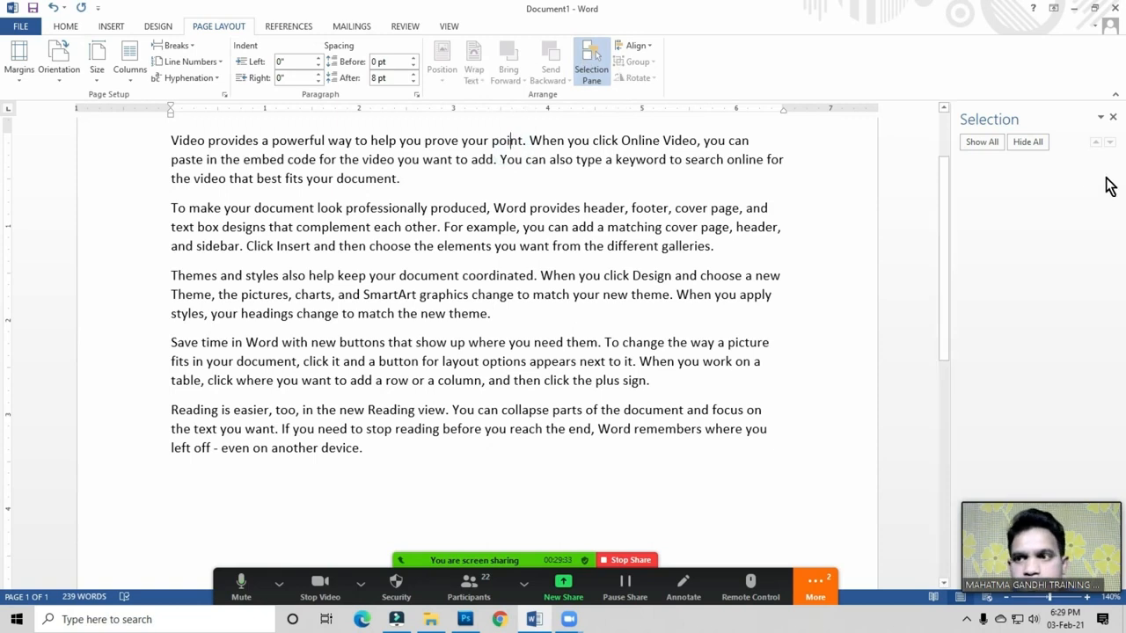
pyautogui.click(1112, 117)
# Step: Reopen the Selection Pane, confirming no objects remain, and switch to the Insert tab
pyautogui.click(510, 280)
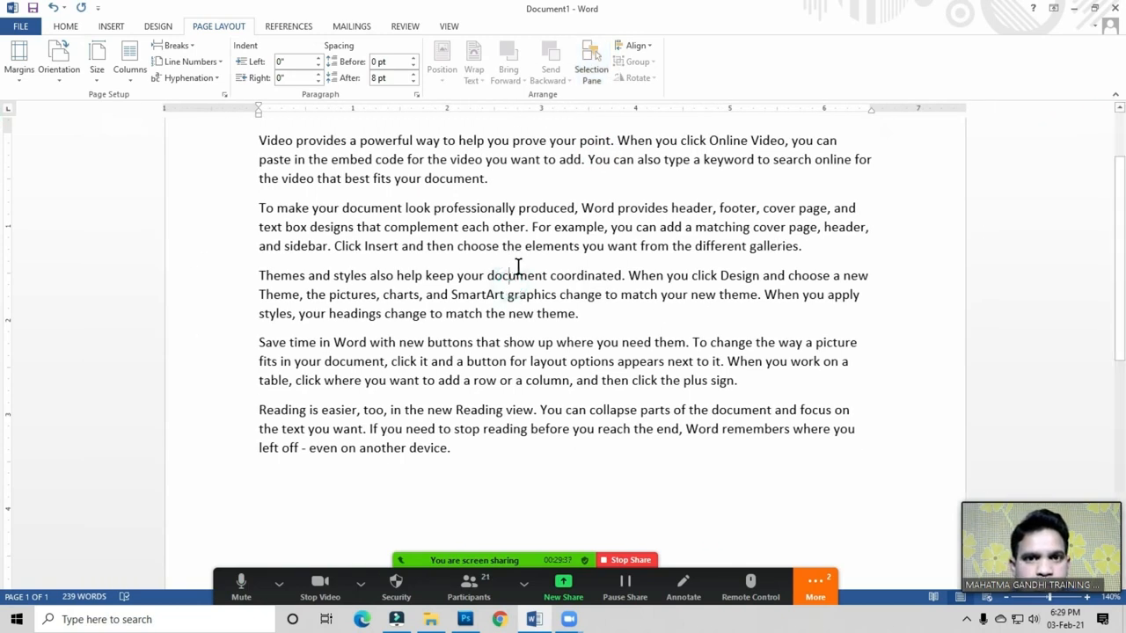
pyautogui.scroll(2, 445, 292)
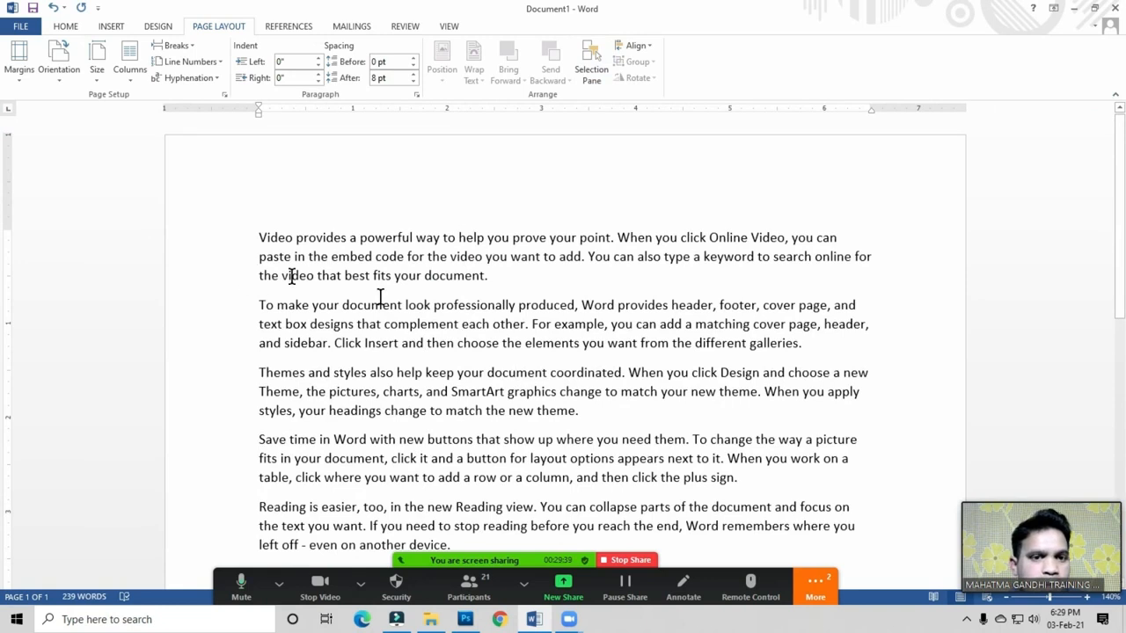
pyautogui.click(446, 279)
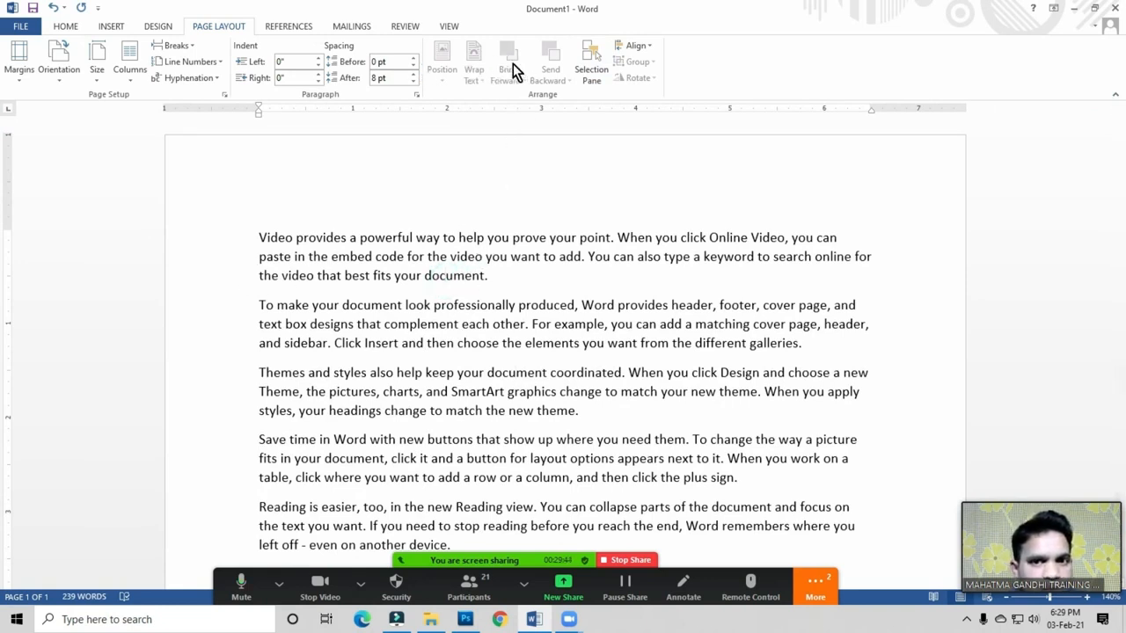
pyautogui.click(503, 283)
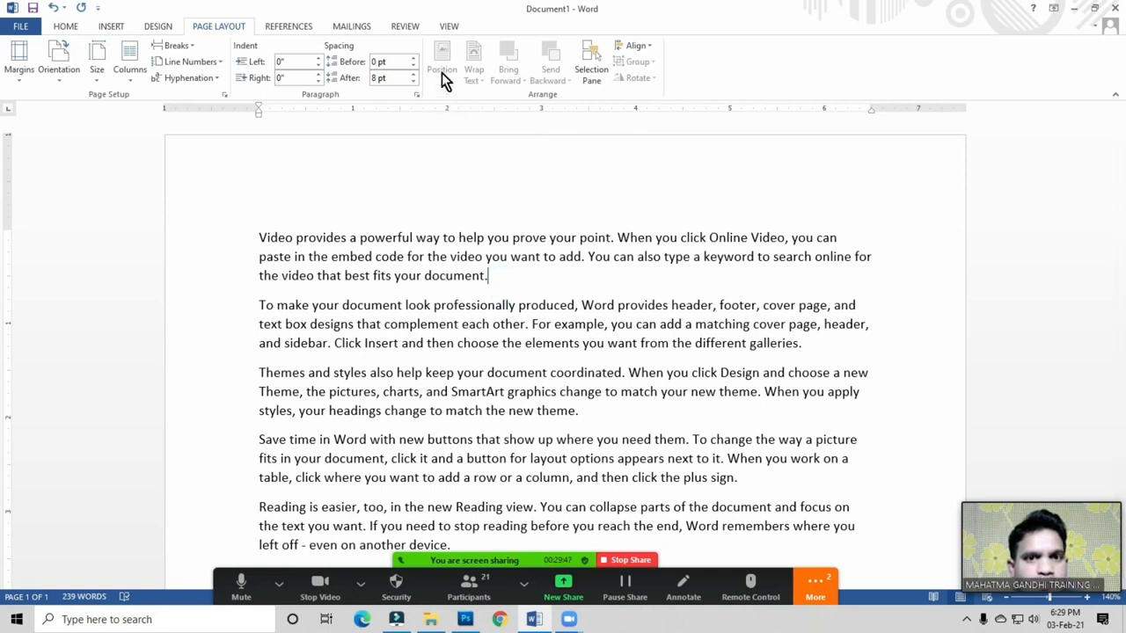
pyautogui.click(402, 239)
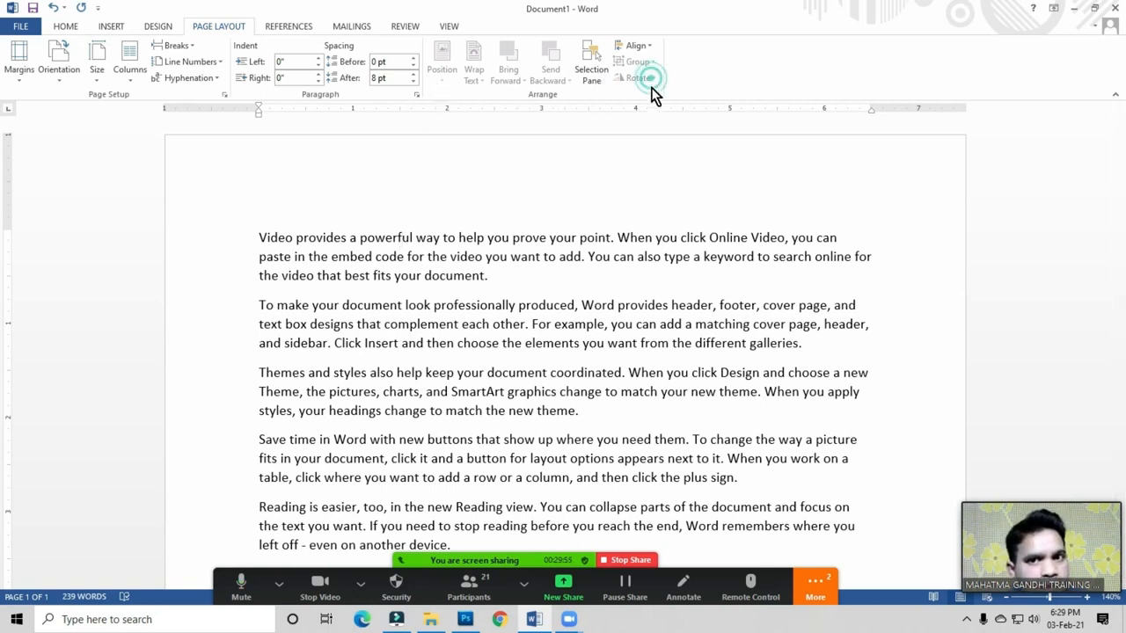
pyautogui.click(483, 81)
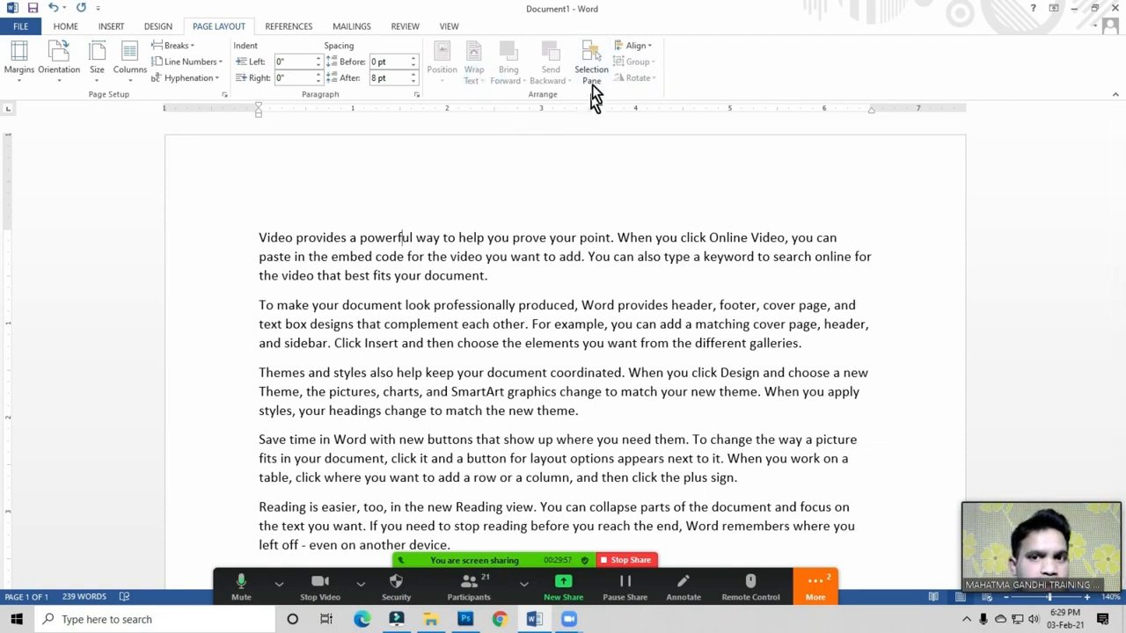
pyautogui.click(593, 71)
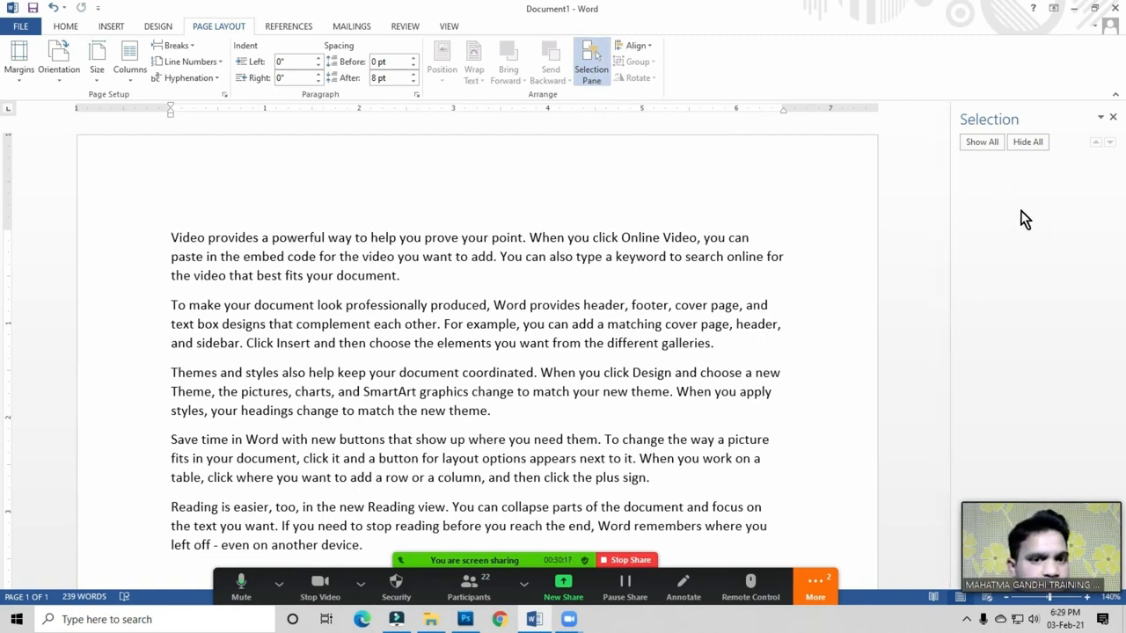
pyautogui.click(368, 281)
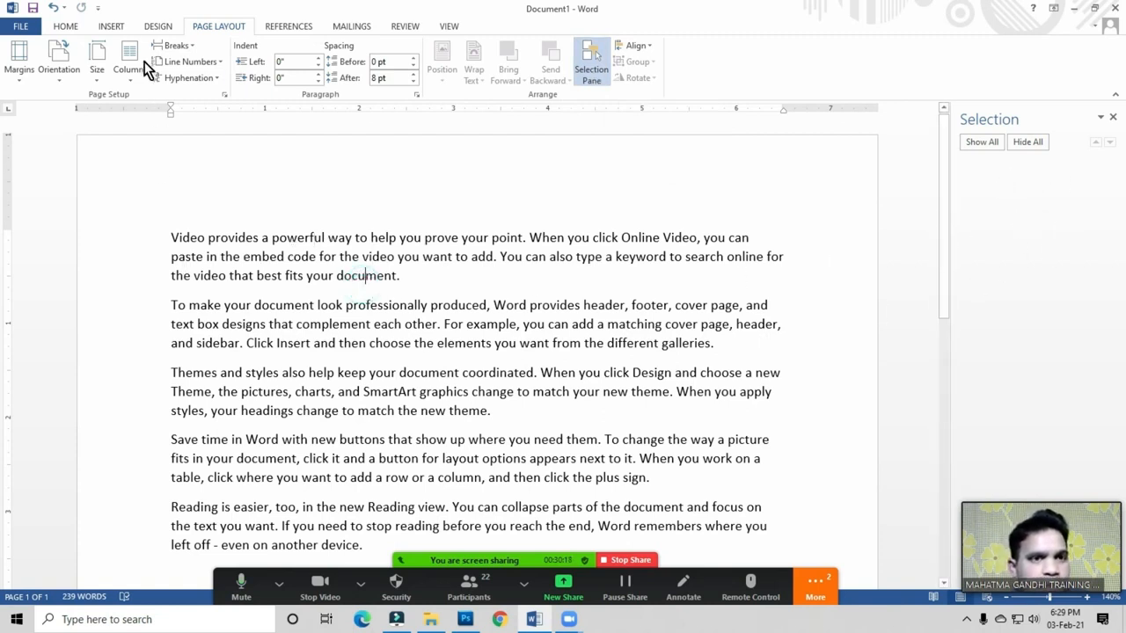
pyautogui.click(111, 25)
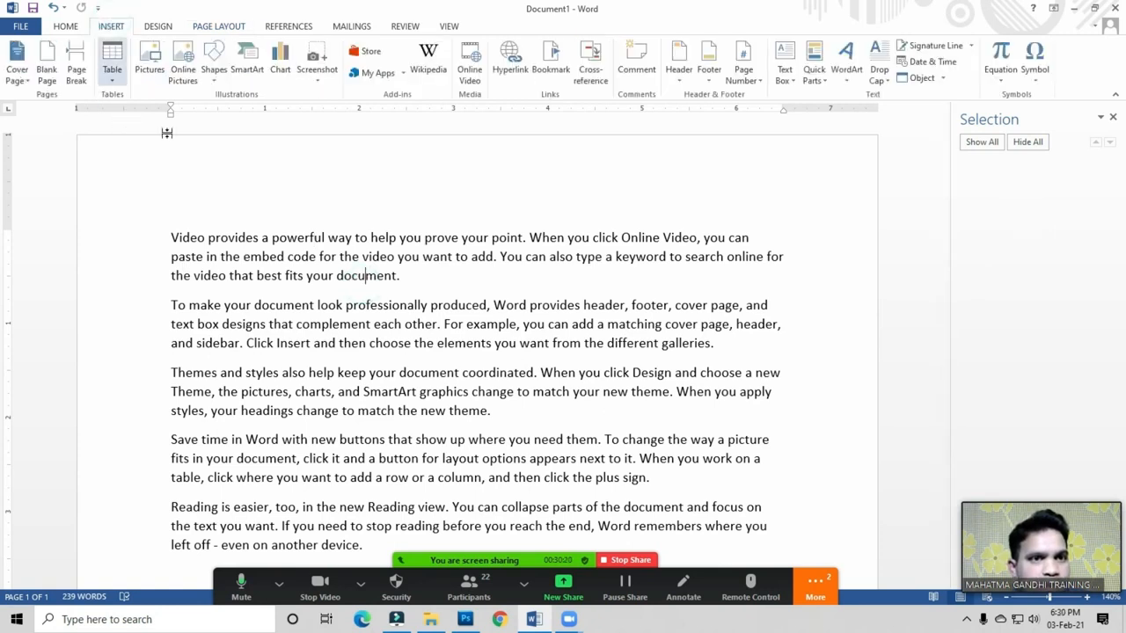
# Step: Draw a blue rounded rectangle over the first paragraphs
pyautogui.click(216, 81)
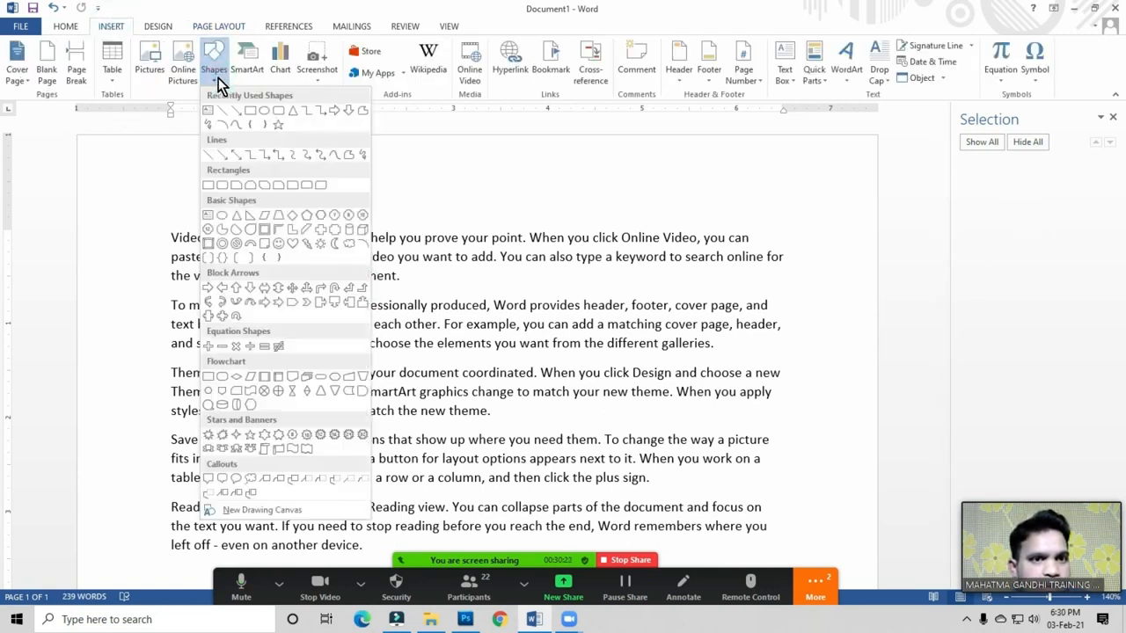
pyautogui.click(279, 112)
pyautogui.moveTo(285, 246); pyautogui.dragTo(486, 419)
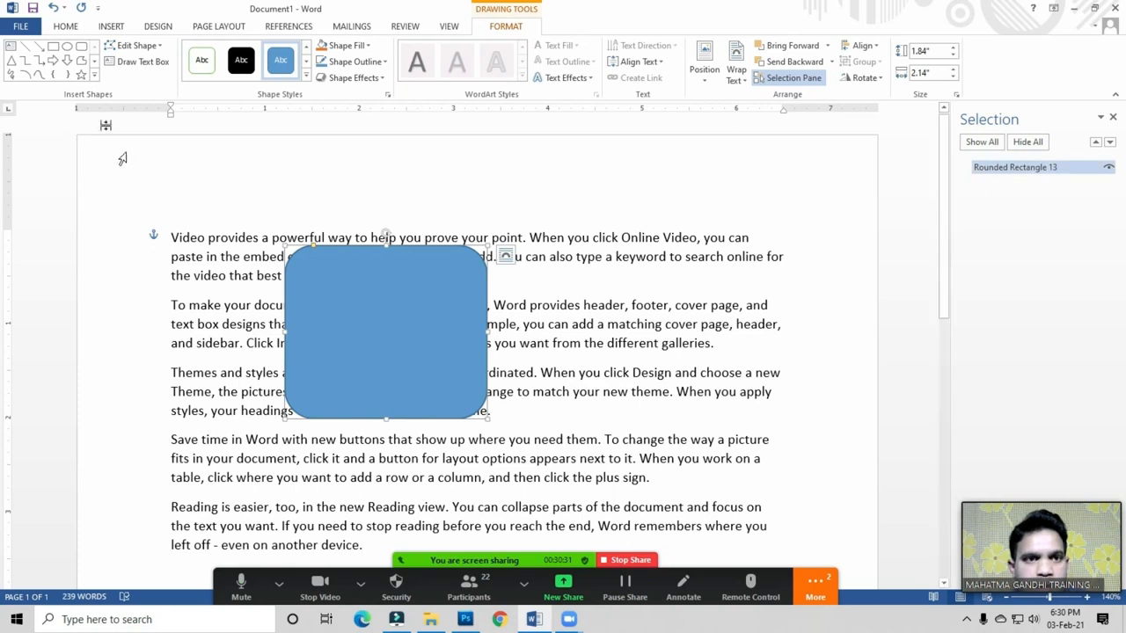
# Step: Draw an oval overlapping the rectangle, nudge it slightly left, then hide it
pyautogui.click(111, 27)
pyautogui.click(213, 71)
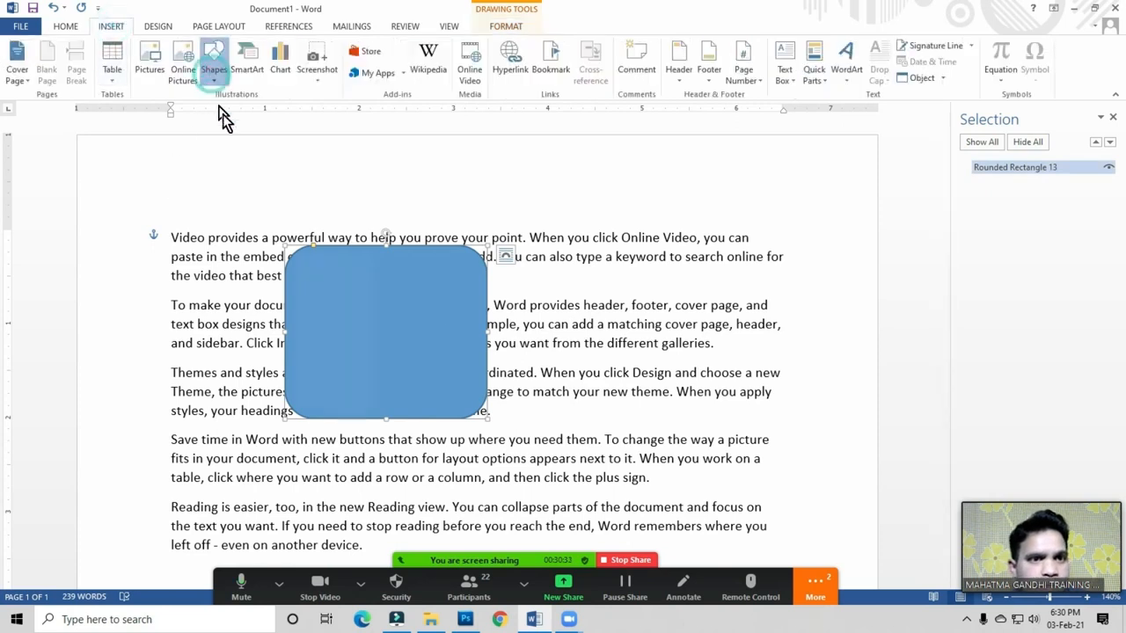
pyautogui.click(291, 111)
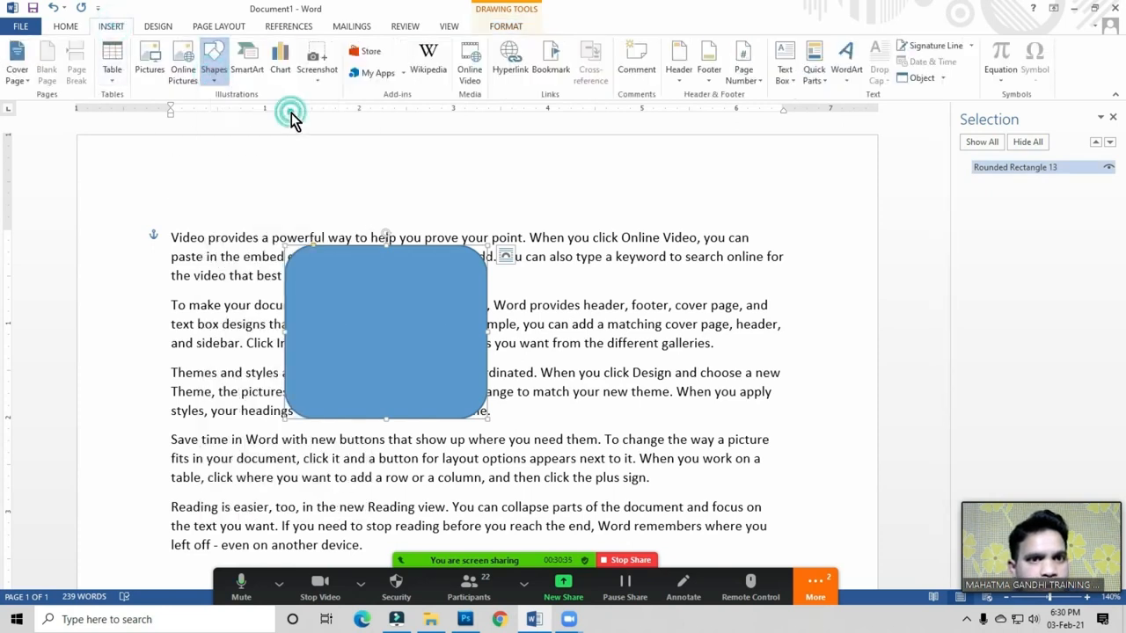
pyautogui.click(214, 81)
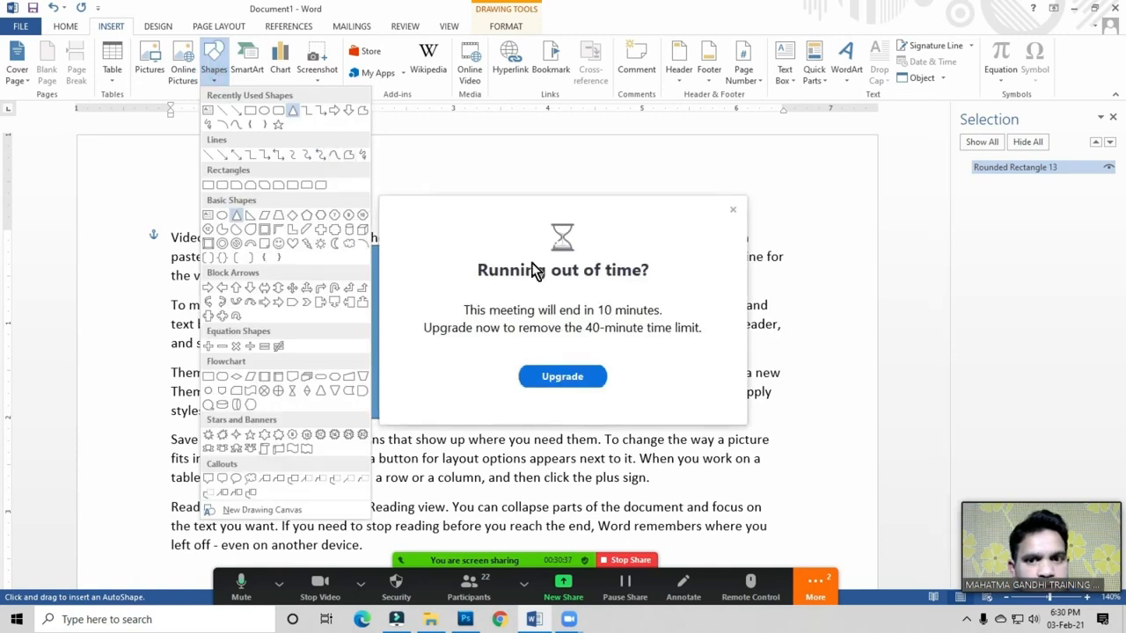
pyautogui.click(733, 212)
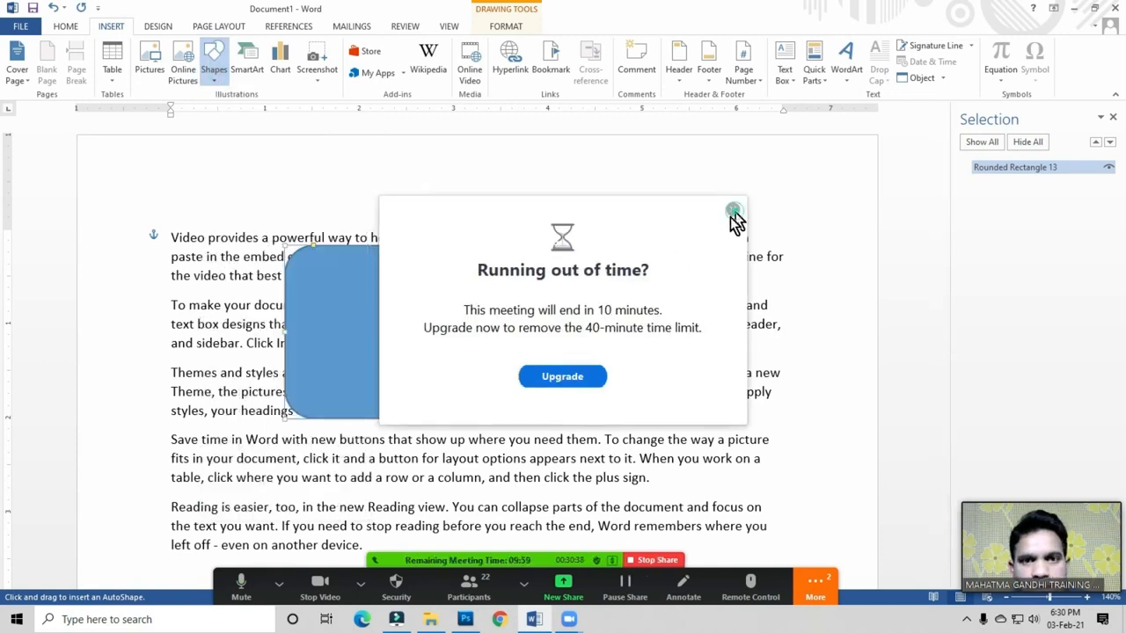
pyautogui.click(208, 71)
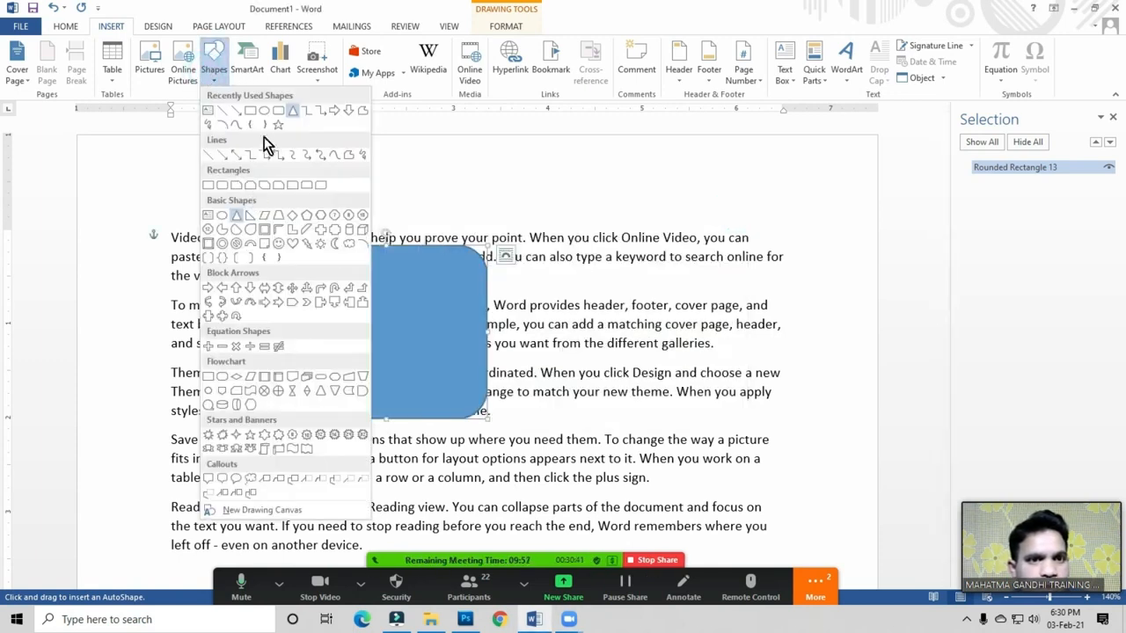
pyautogui.click(266, 113)
pyautogui.moveTo(415, 307)
pyautogui.mouseDown()
pyautogui.moveTo(543, 460)
pyautogui.moveTo(616, 508)
pyautogui.mouseUp()
pyautogui.moveTo(486, 423); pyautogui.dragTo(460, 410)
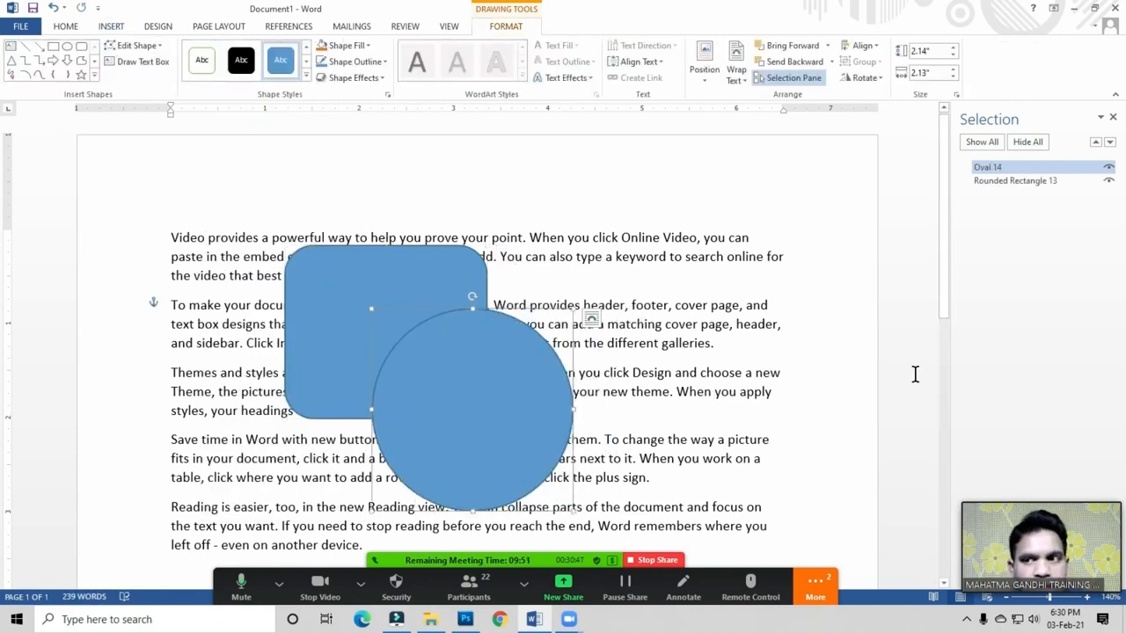
pyautogui.click(1108, 167)
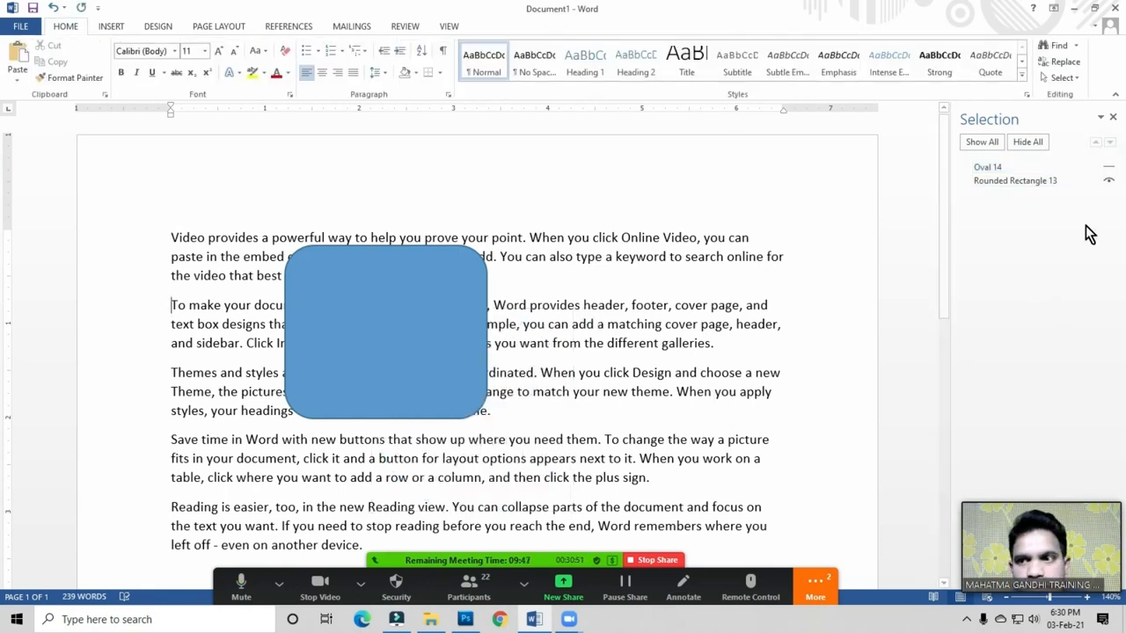
# Step: Unhide Oval 14 through the Page Layout selection list, then glance at the Align options
pyautogui.click(220, 26)
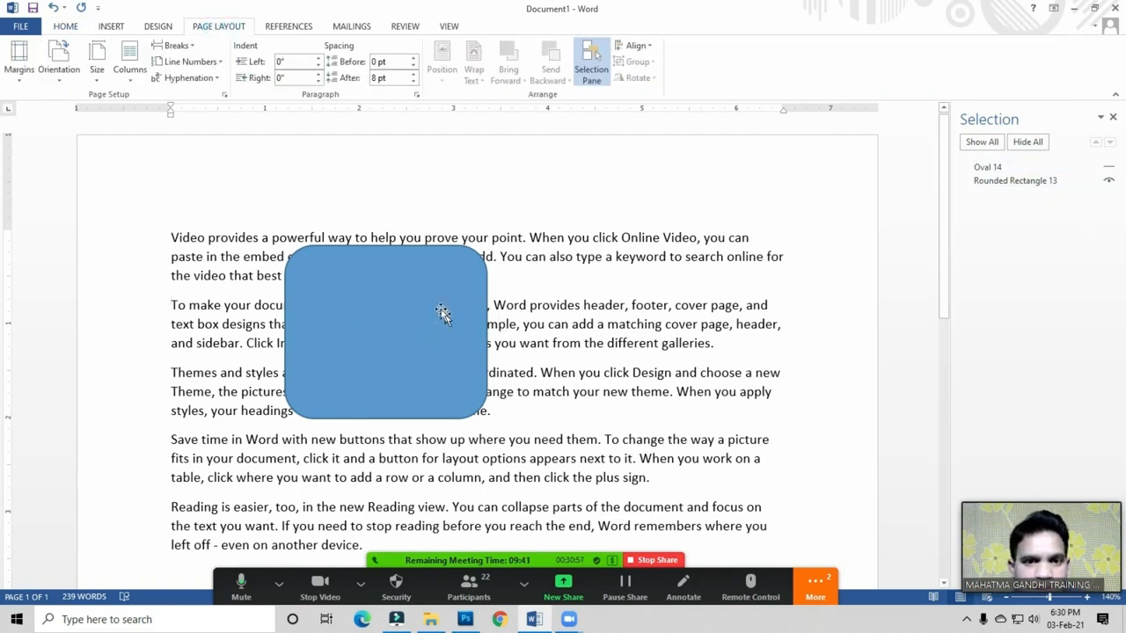
pyautogui.click(1108, 167)
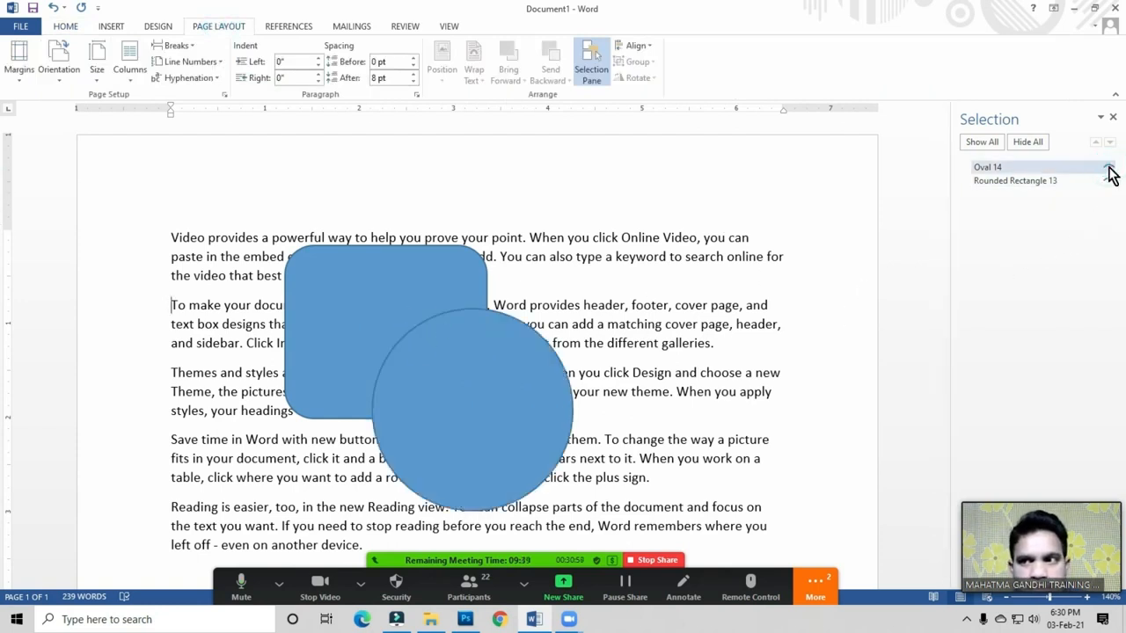
pyautogui.click(1115, 118)
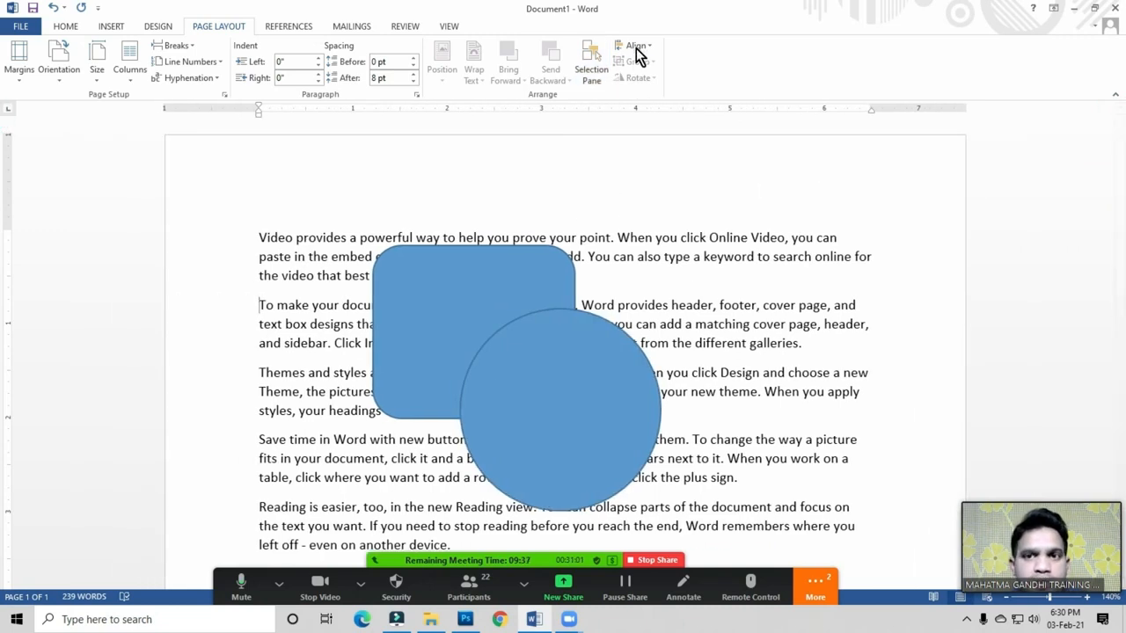
pyautogui.click(636, 50)
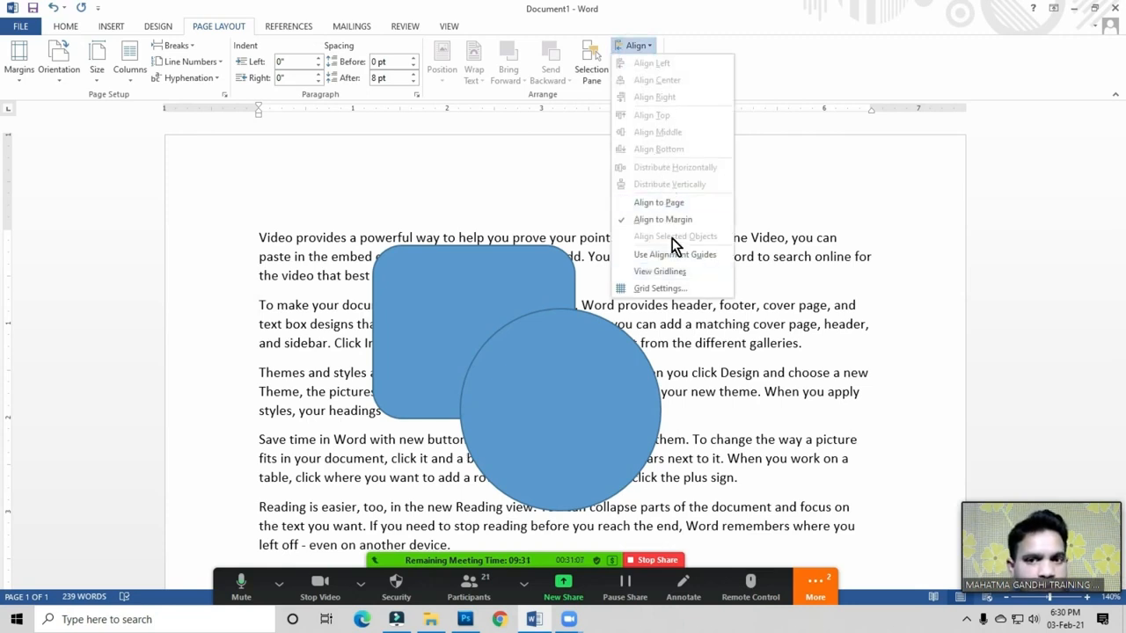
pyautogui.click(470, 298)
# Step: Select and delete the rounded rectangle and then the circle
pyautogui.click(467, 299)
pyautogui.press('Delete')
pyautogui.click(533, 371)
pyautogui.press('Delete')
# Step: Ask all Zoom meeting participants to unmute from the participant list
pyautogui.click(469, 584)
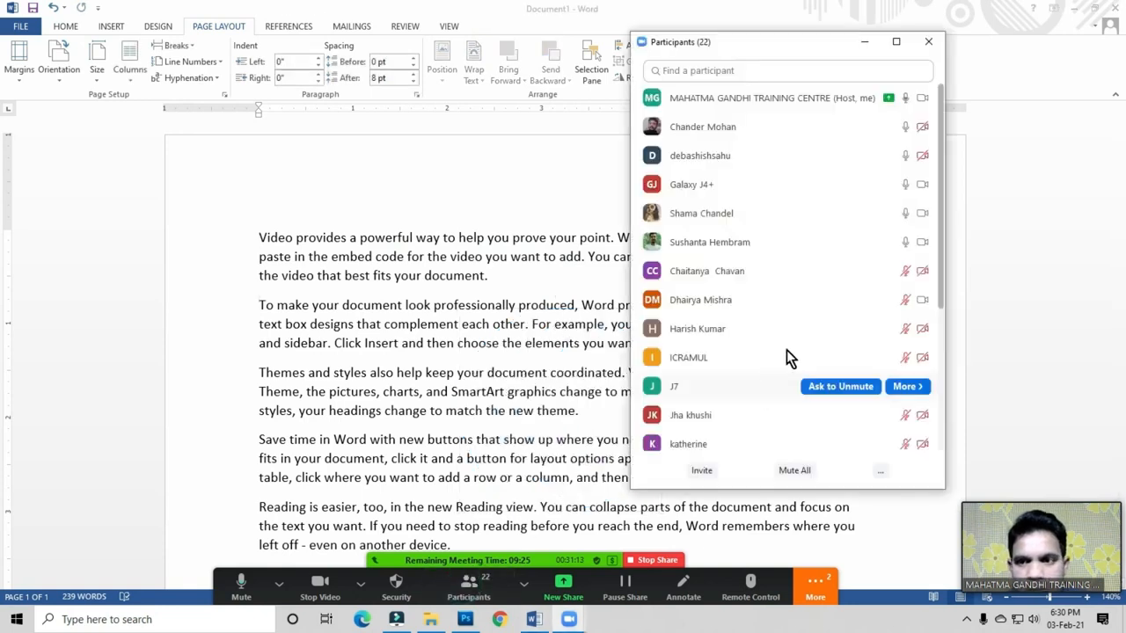
pyautogui.scroll(-5, 811, 315)
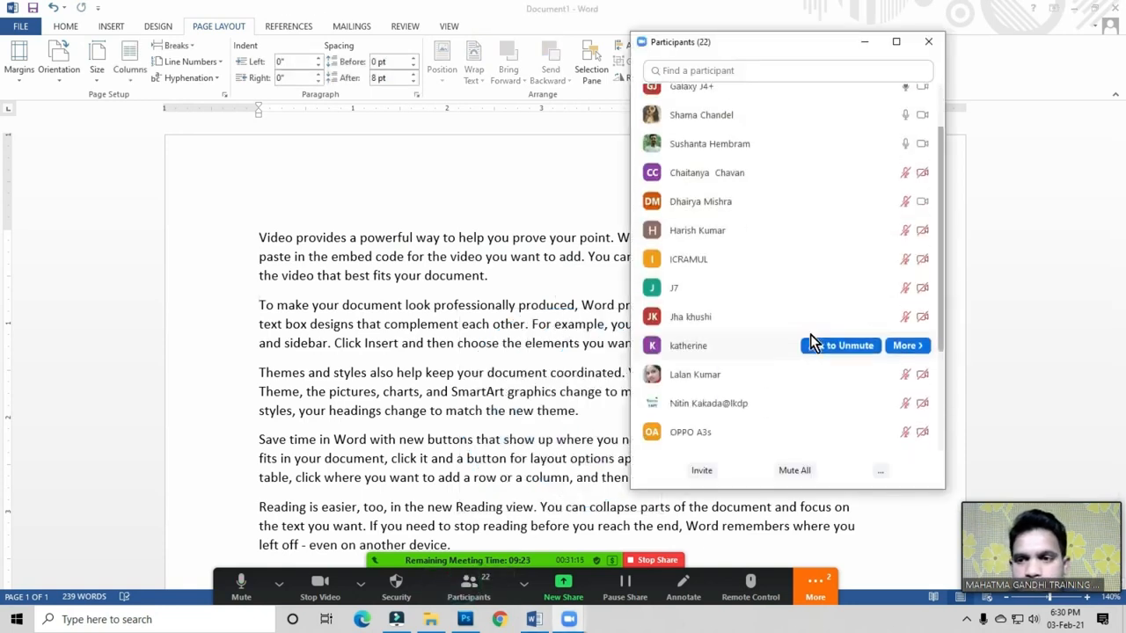
pyautogui.scroll(1, 847, 411)
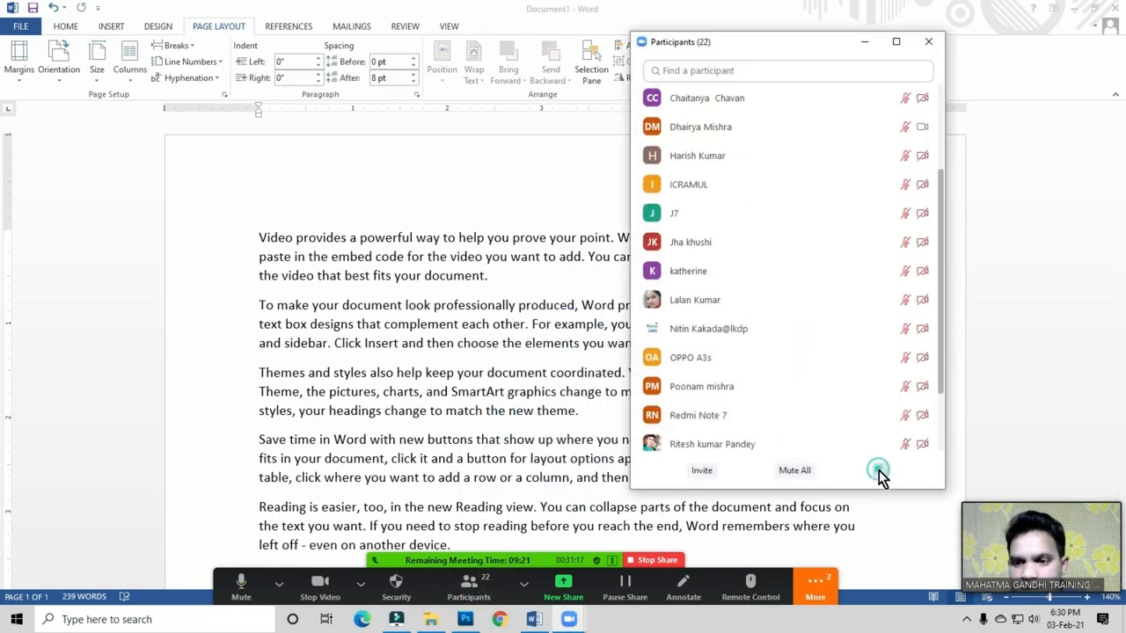
pyautogui.click(879, 470)
pyautogui.click(911, 489)
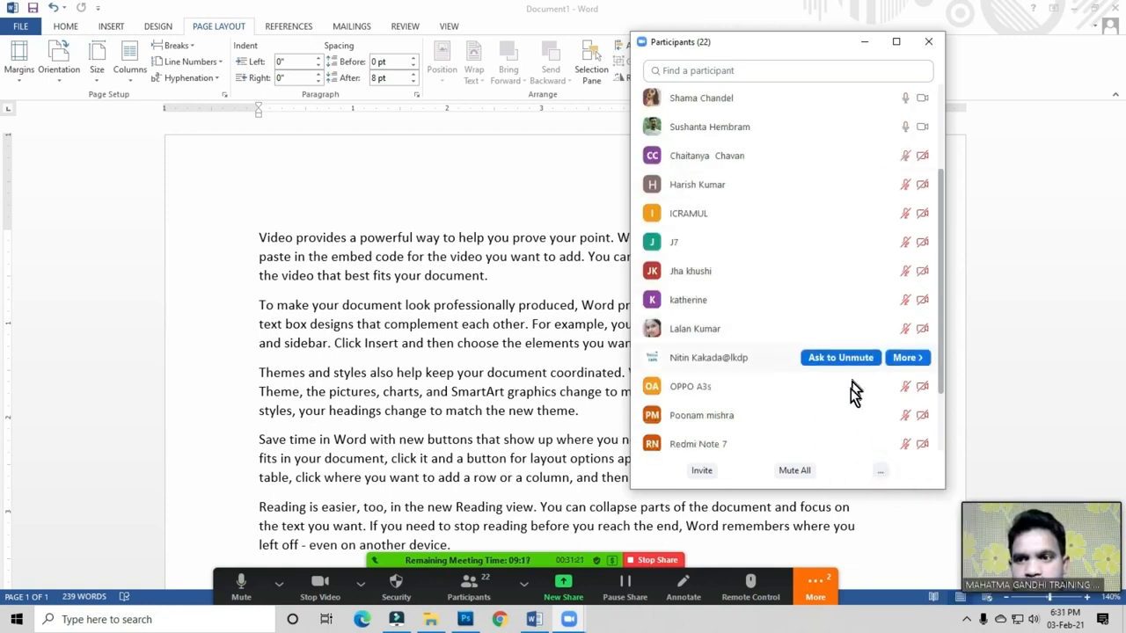
# Step: Toggle participants' self-unmute permission, ask one participant to unmute, and close the list
pyautogui.click(880, 471)
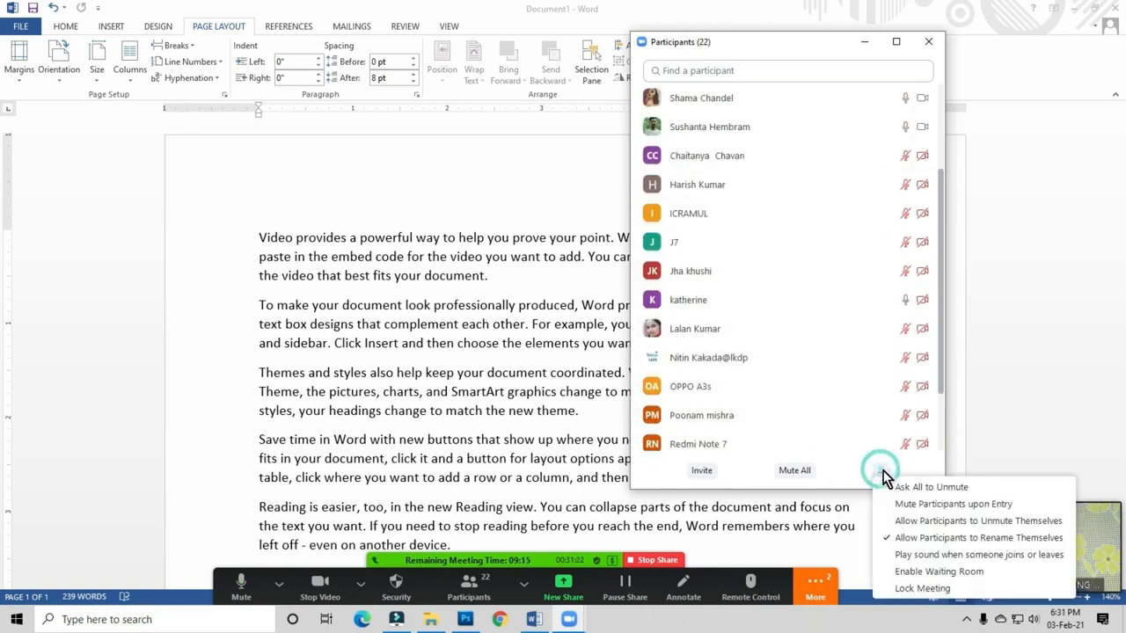
pyautogui.click(920, 519)
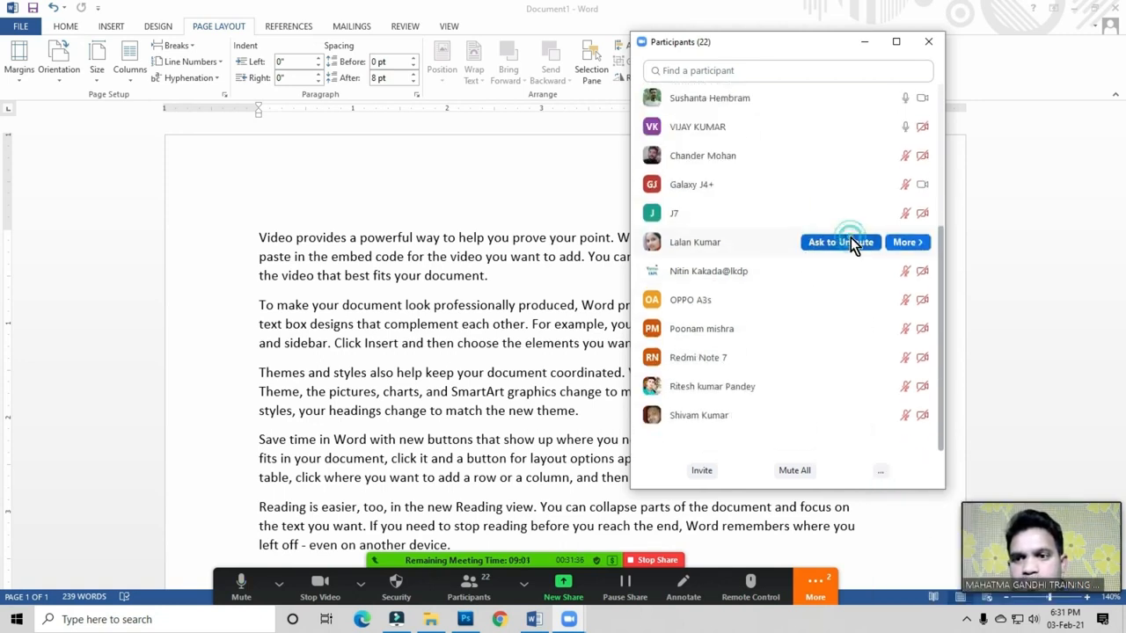
pyautogui.click(856, 185)
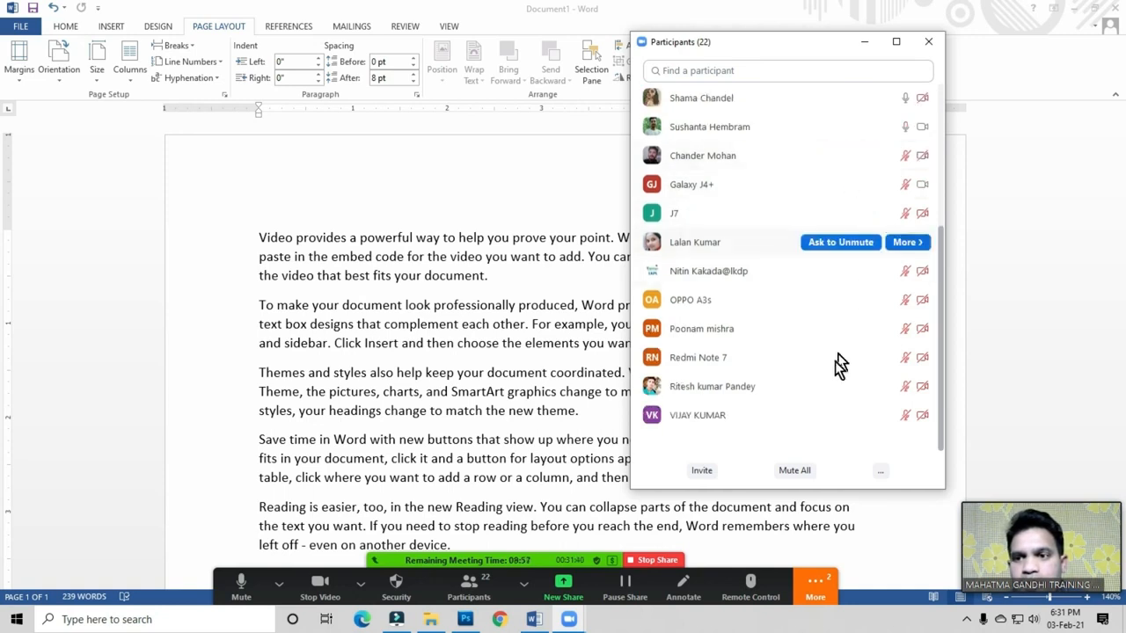
pyautogui.scroll(3, 832, 375)
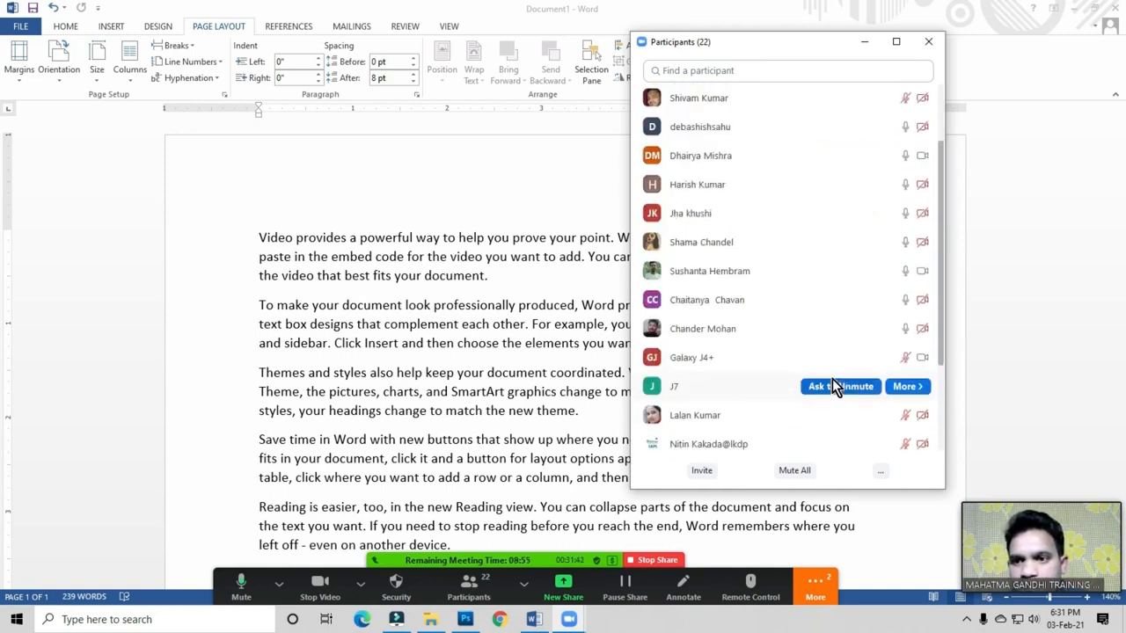
pyautogui.scroll(-3, 830, 387)
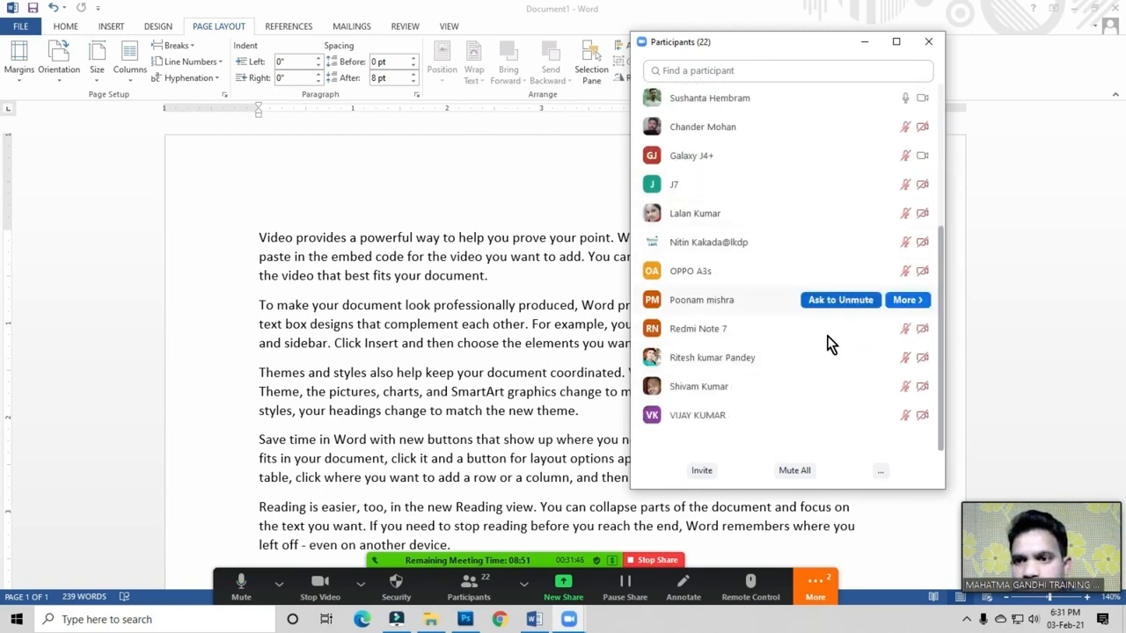
pyautogui.click(929, 41)
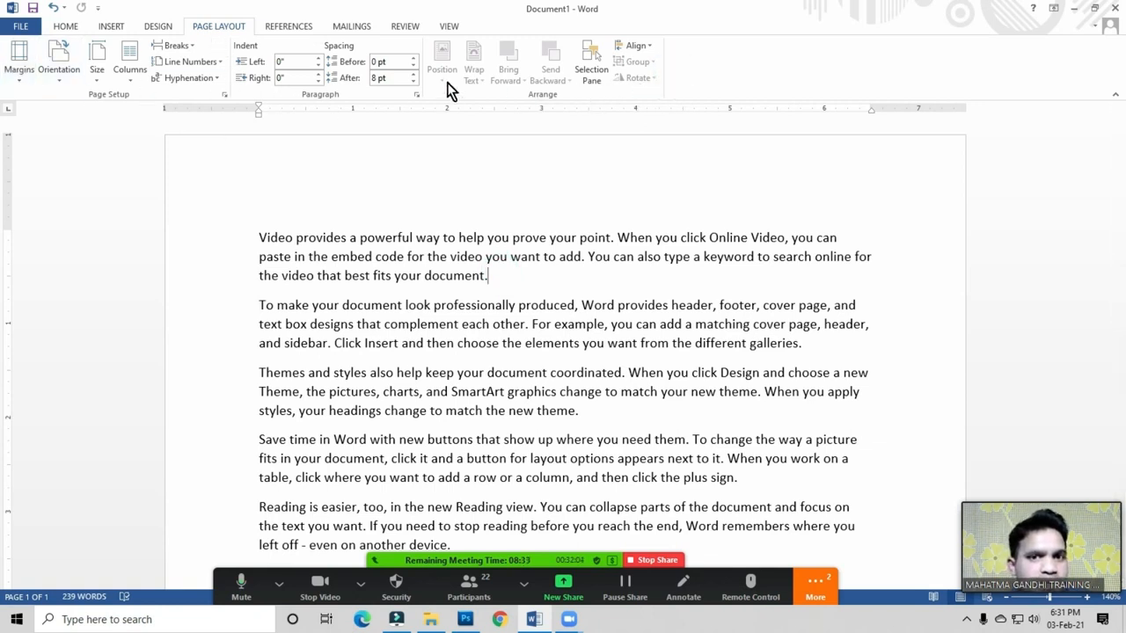
# Step: Place the insertion point at the end of the first paragraph
pyautogui.click(404, 255)
pyautogui.click(451, 262)
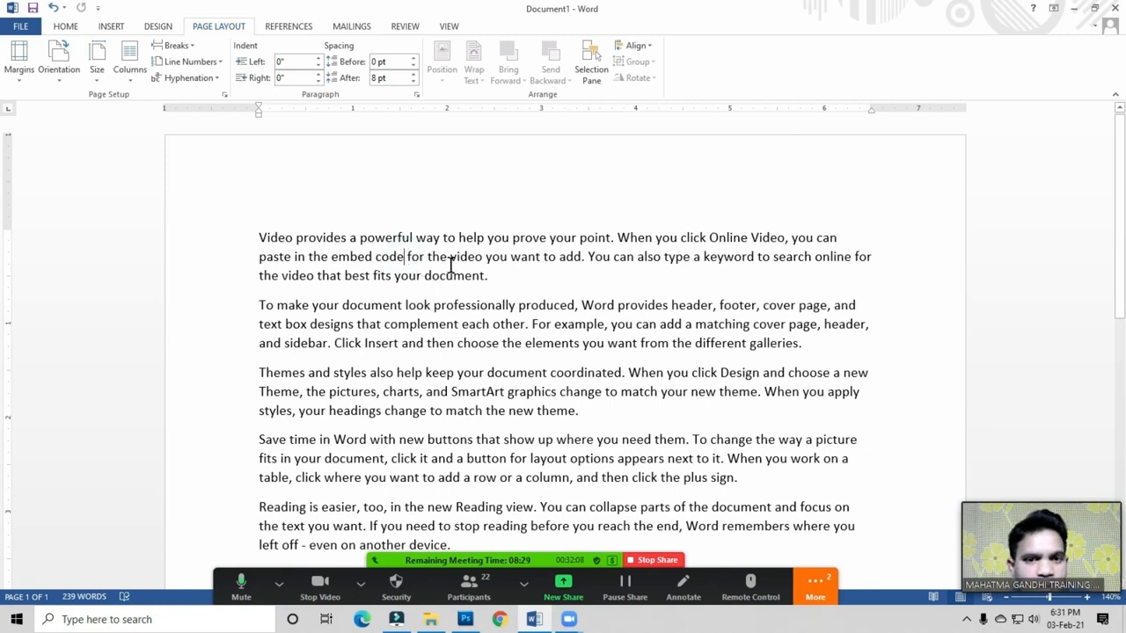
pyautogui.click(494, 277)
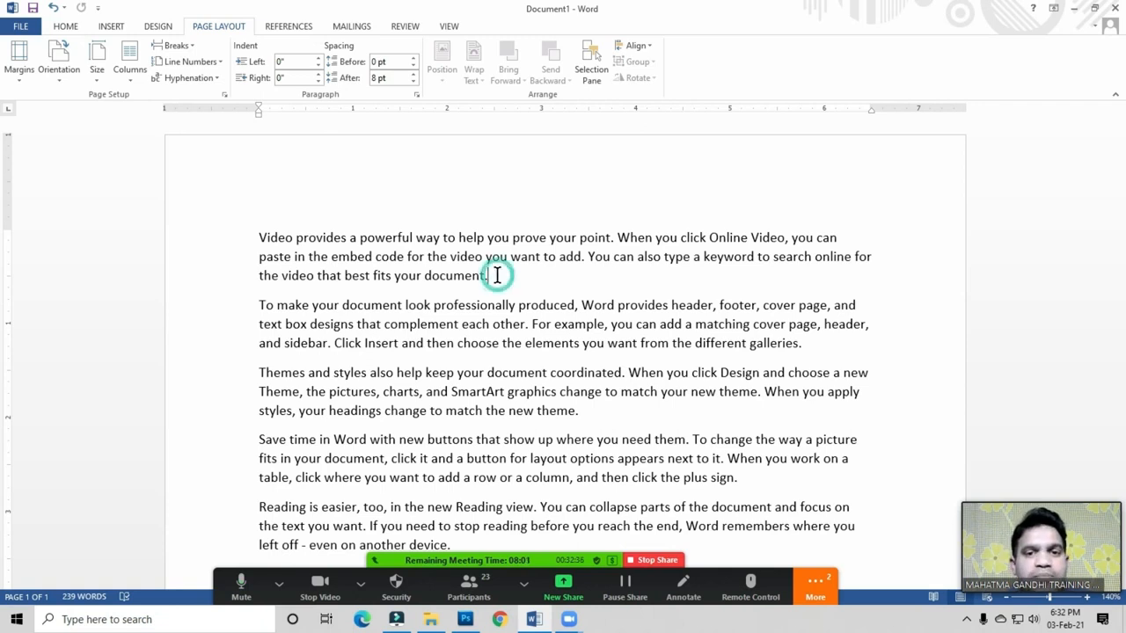
# Step: Mute all participants without allowing self-unmute, then return to the first paragraph's end
pyautogui.click(473, 598)
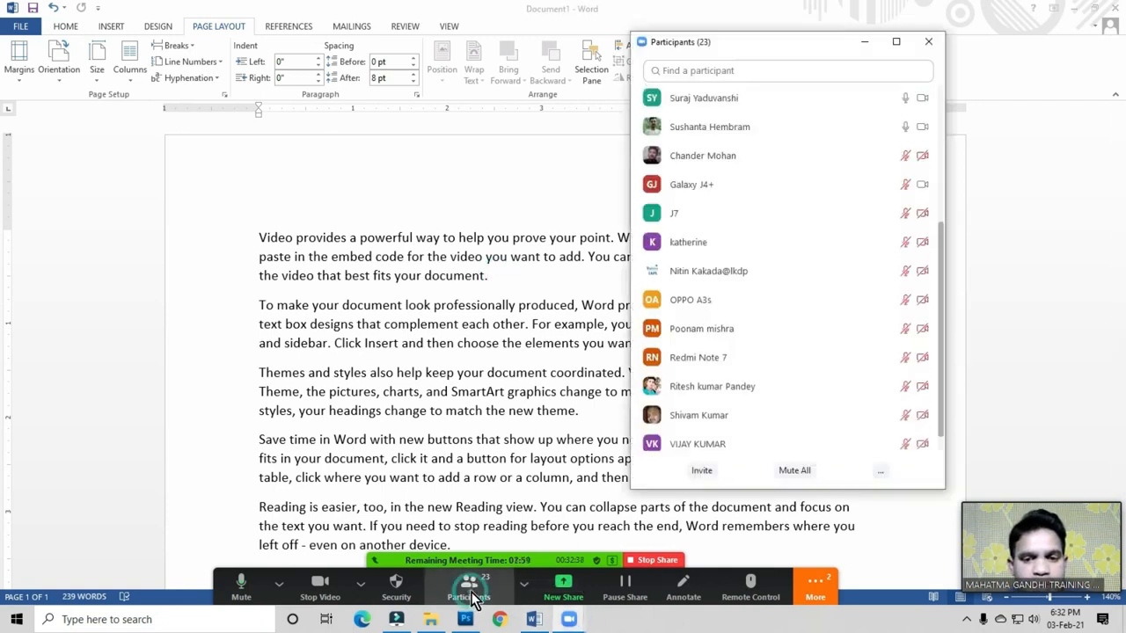
pyautogui.click(790, 473)
pyautogui.click(512, 321)
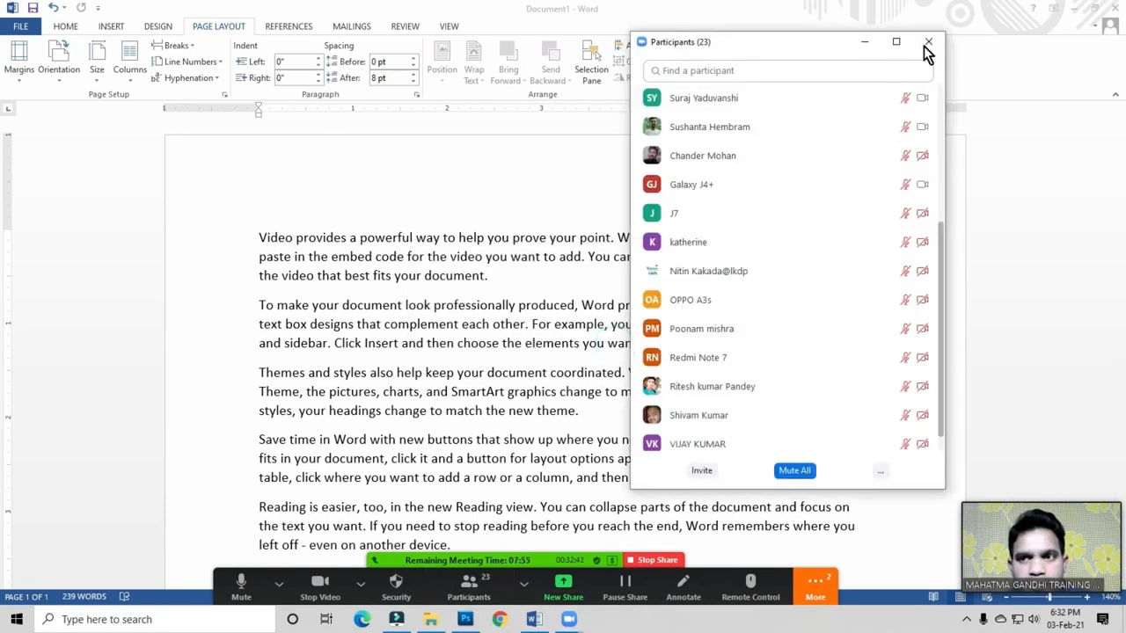
pyautogui.click(928, 42)
pyautogui.click(452, 269)
pyautogui.click(507, 279)
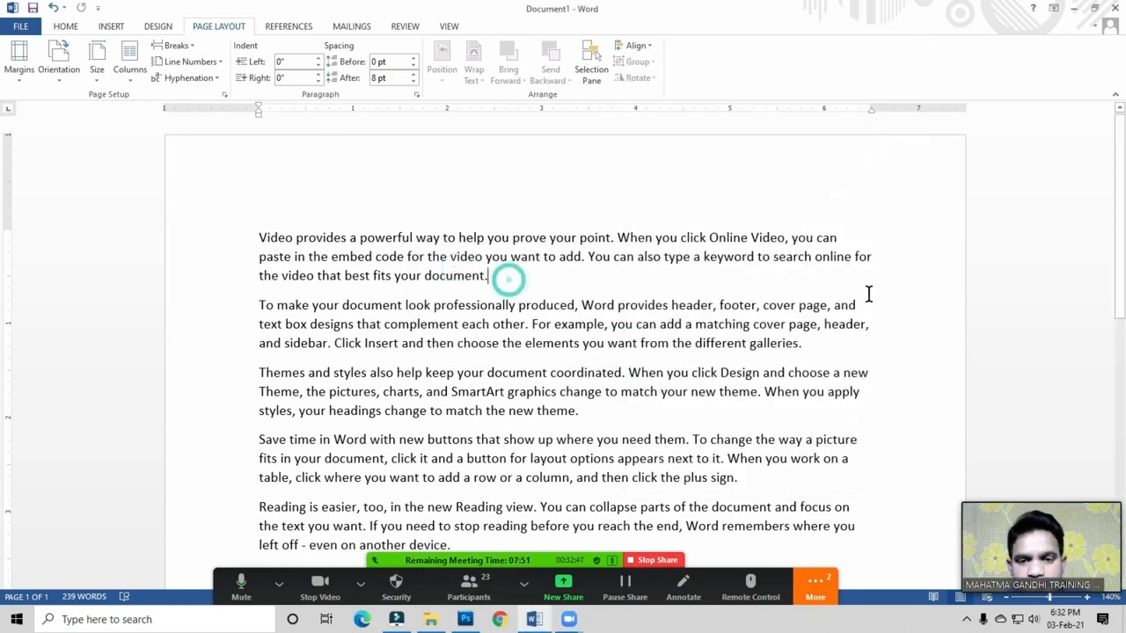
# Step: Switch the ribbon to References and place the cursor within the first paragraph's text
pyautogui.click(534, 282)
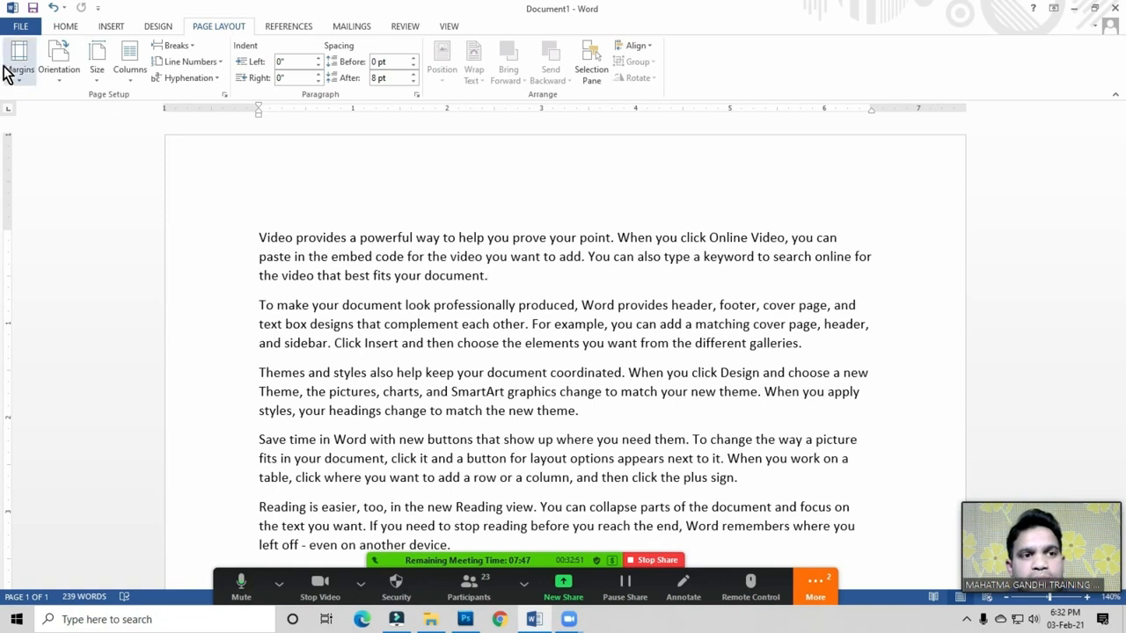
pyautogui.click(700, 81)
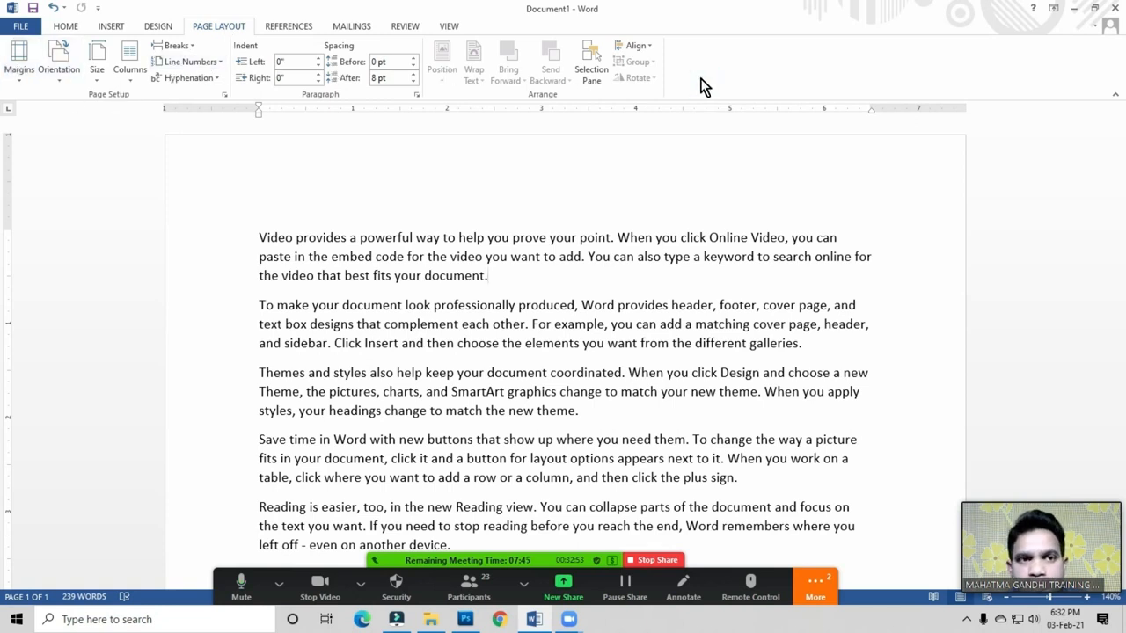
pyautogui.click(288, 28)
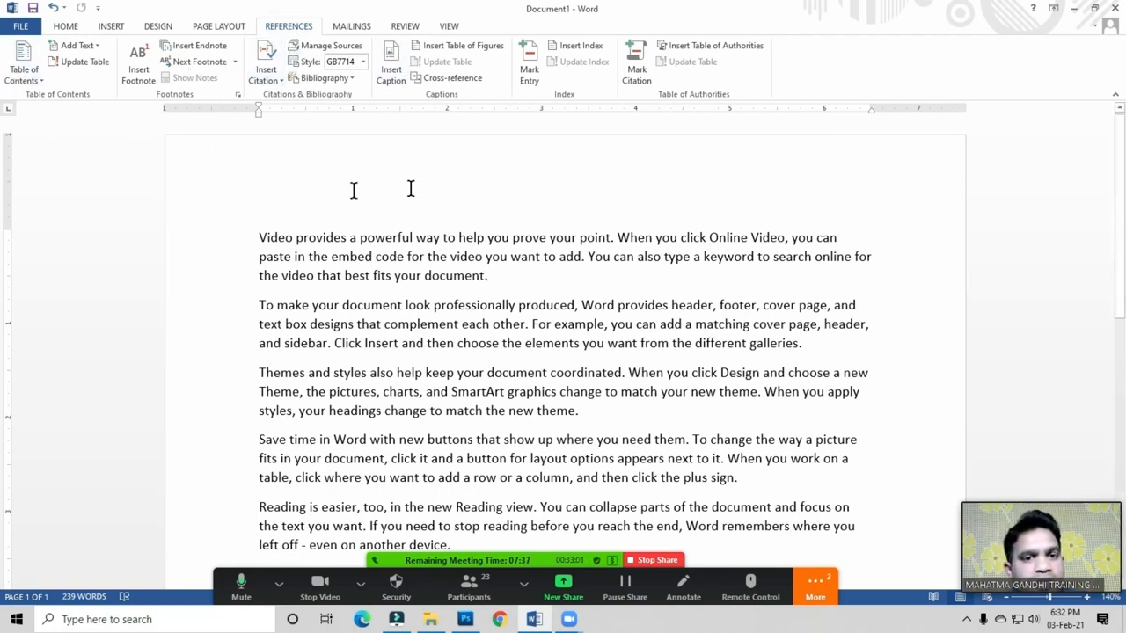
pyautogui.click(395, 276)
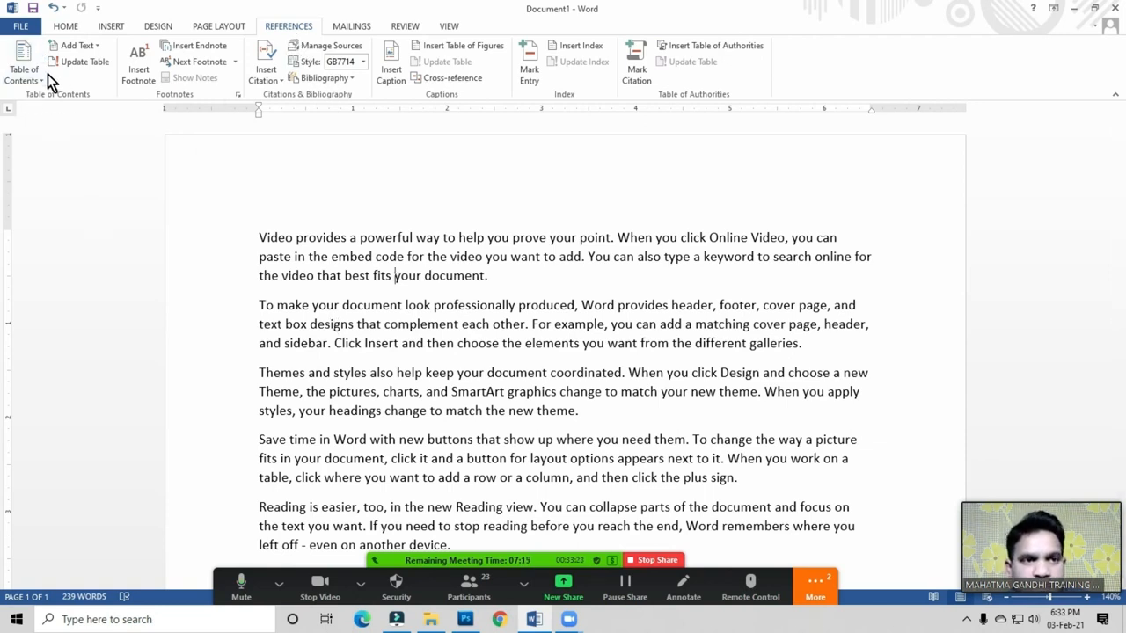
pyautogui.click(316, 282)
pyautogui.click(352, 256)
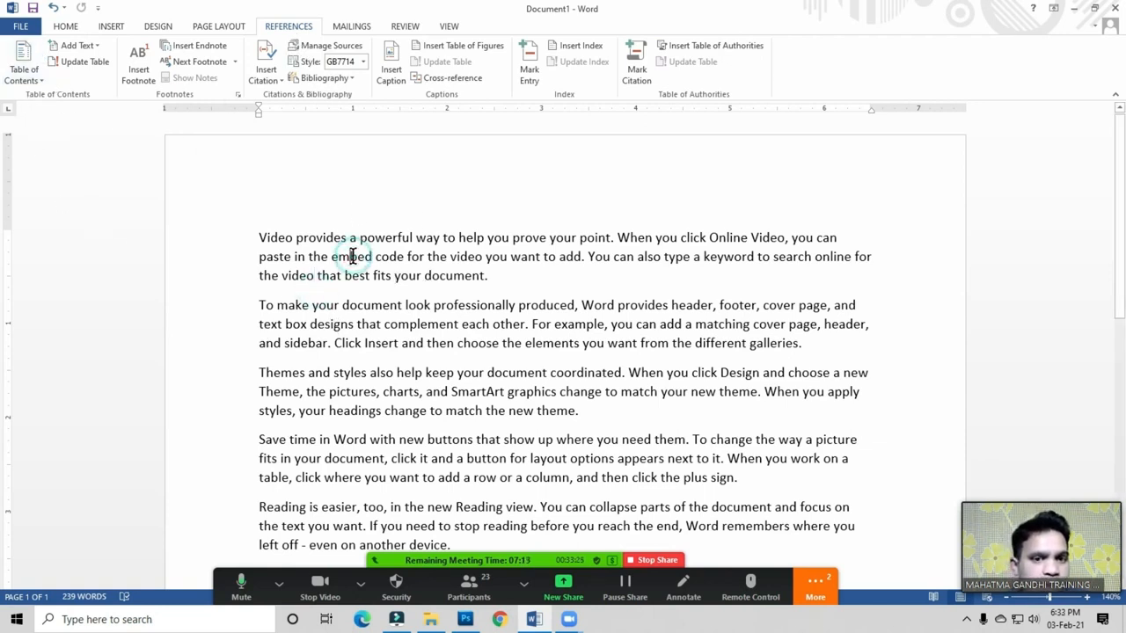
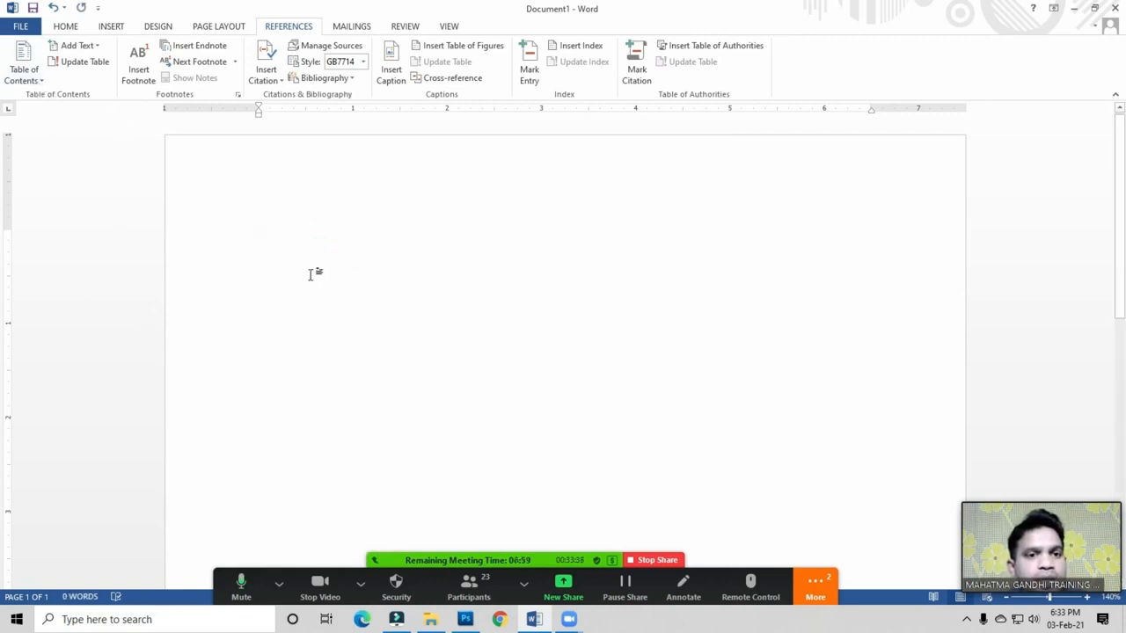
# Step: Insert a blank page after the first page
pyautogui.click(310, 233)
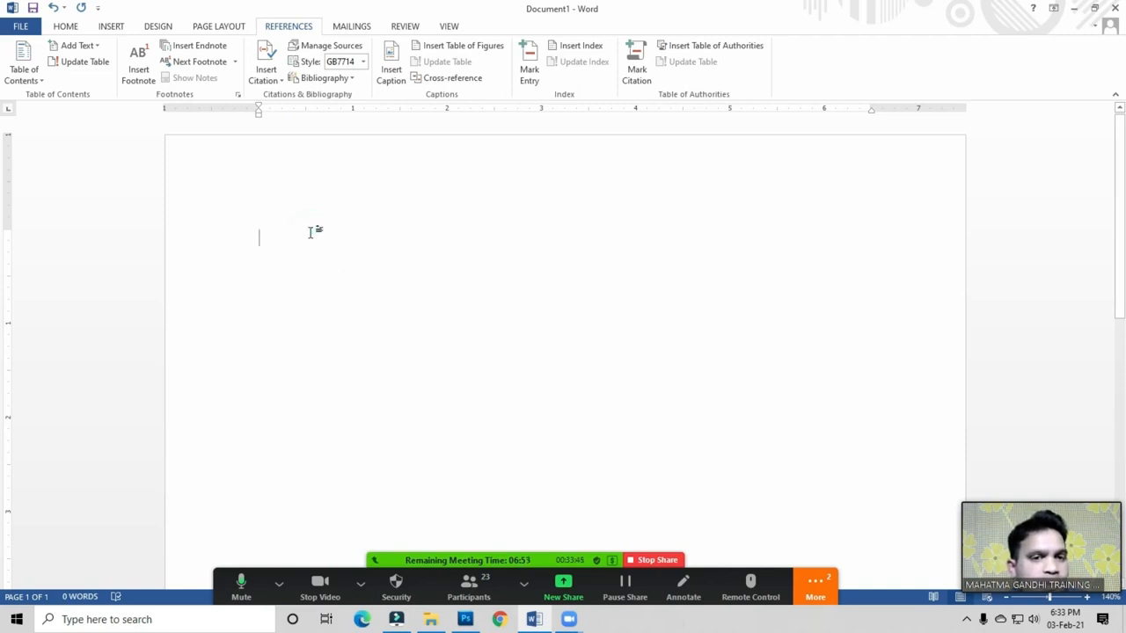
pyautogui.click(319, 243)
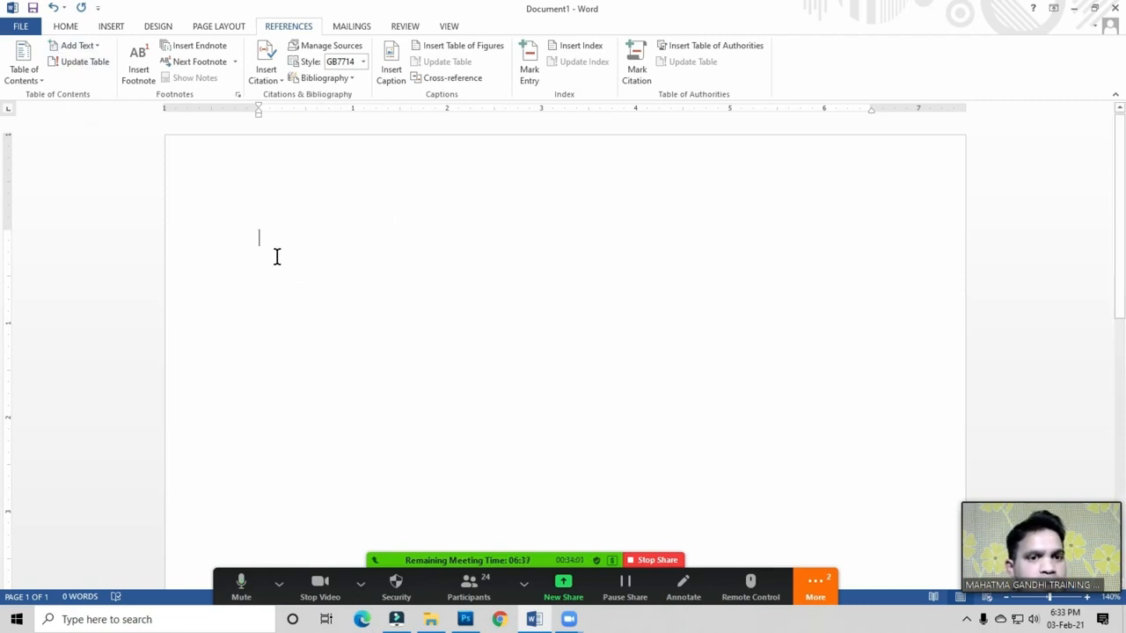
pyautogui.click(111, 27)
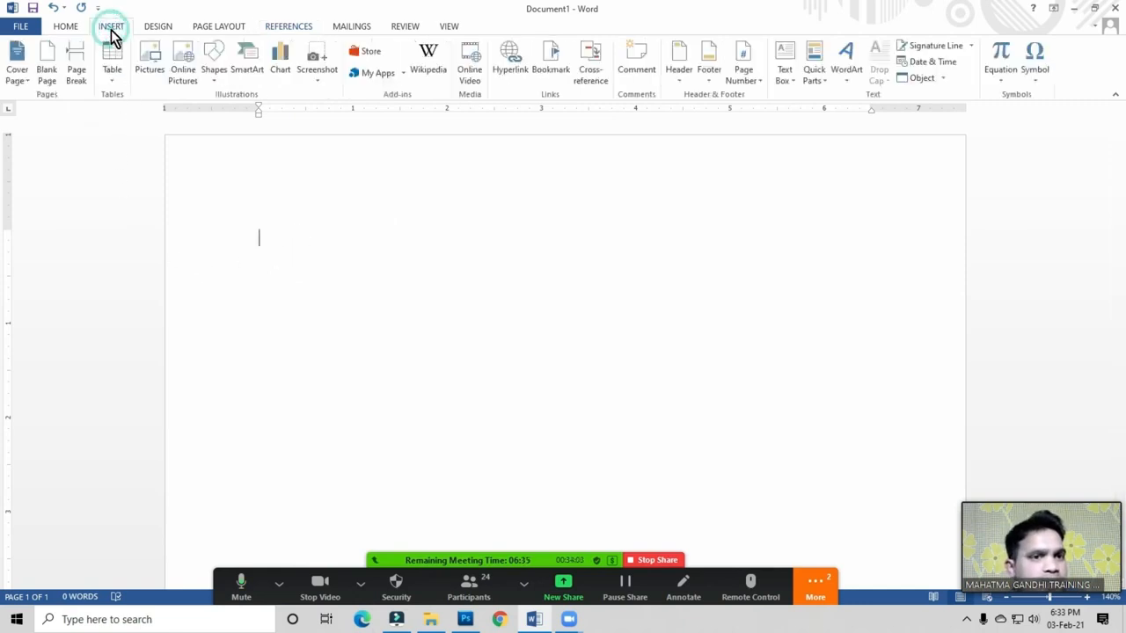
pyautogui.click(45, 81)
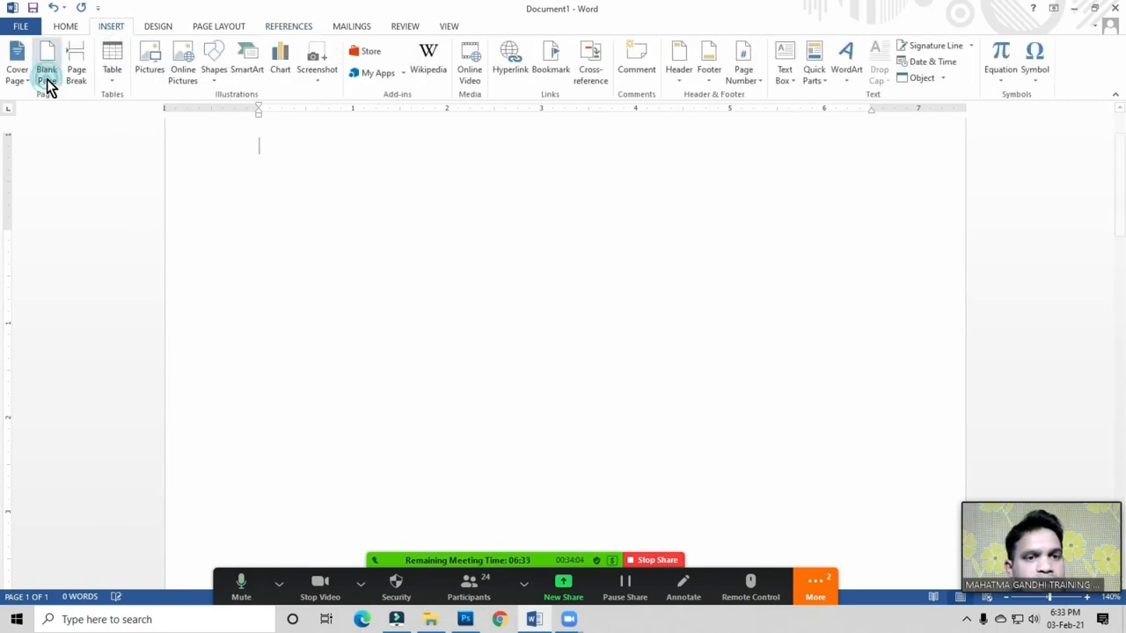
# Step: Type 'Chapter 1' at the top of the new second page
pyautogui.scroll(-3, 336, 264)
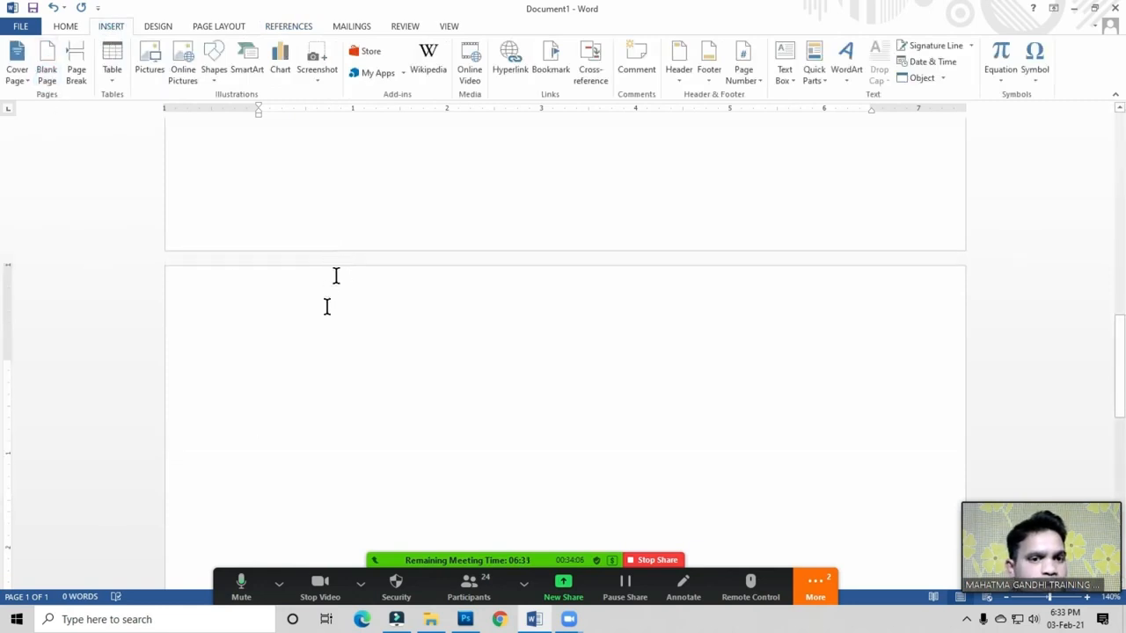
pyautogui.click(284, 361)
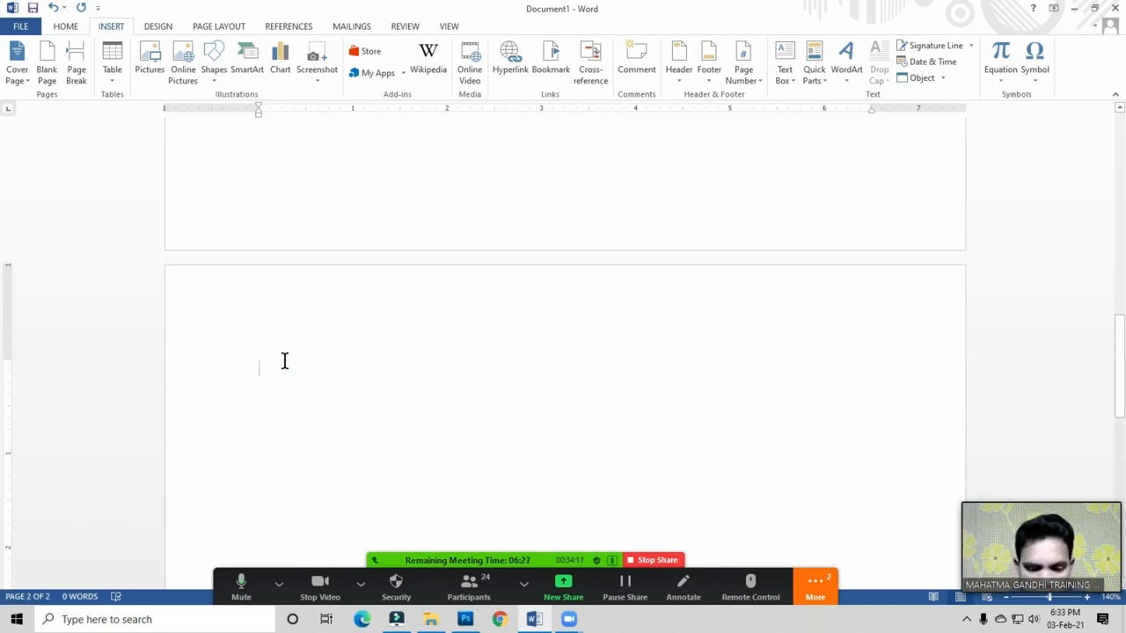
pyautogui.write('Ch')
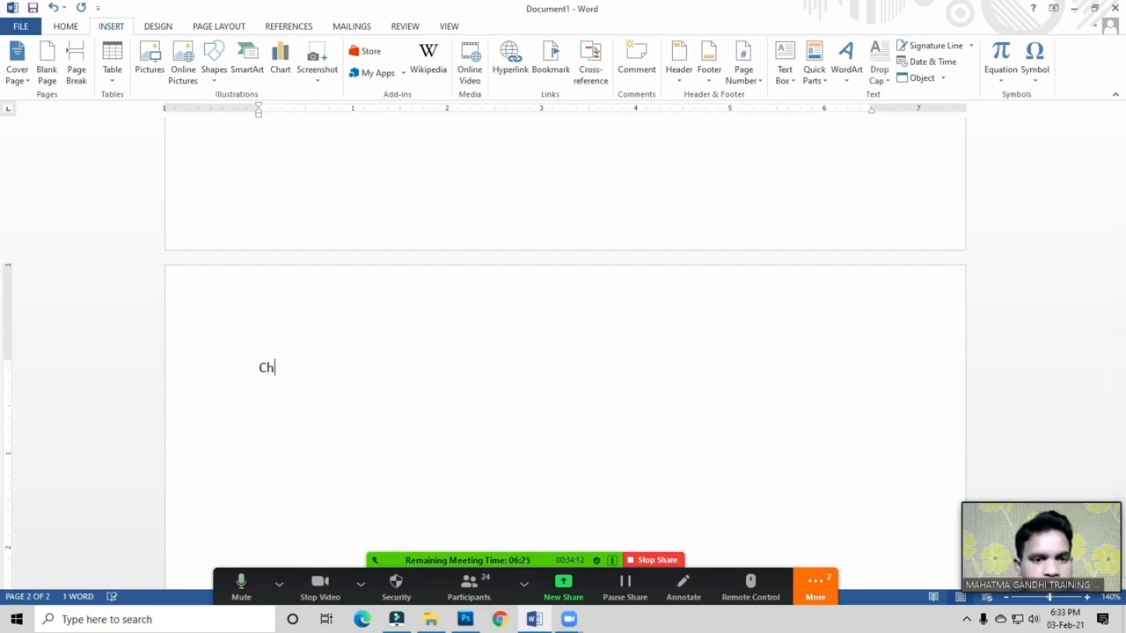
pyautogui.write('apter 1')
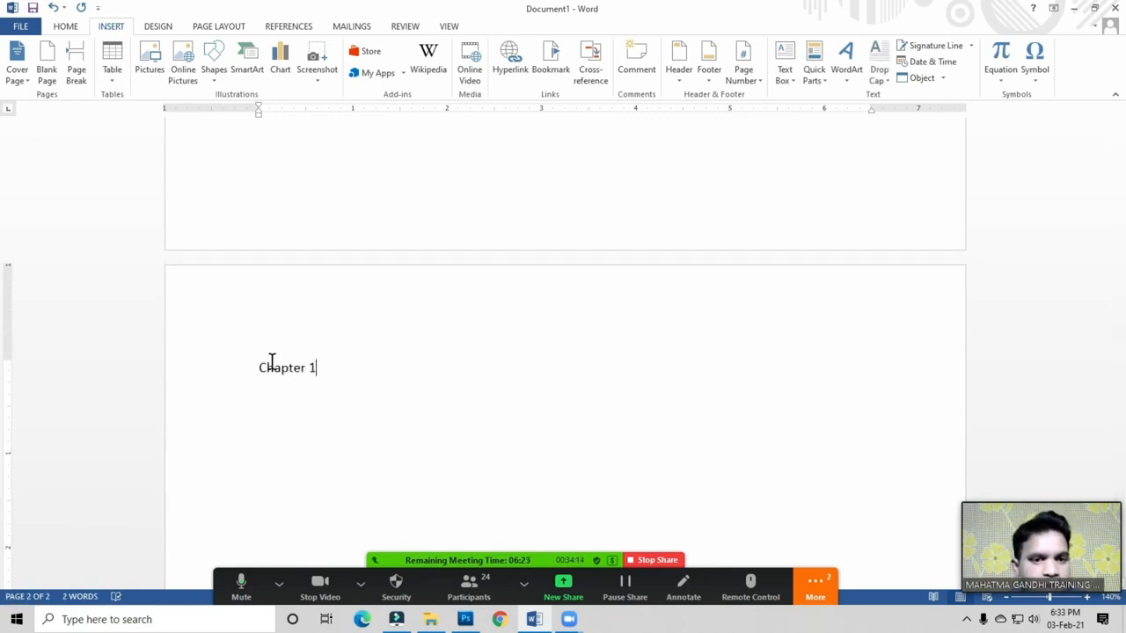
pyautogui.click(333, 373)
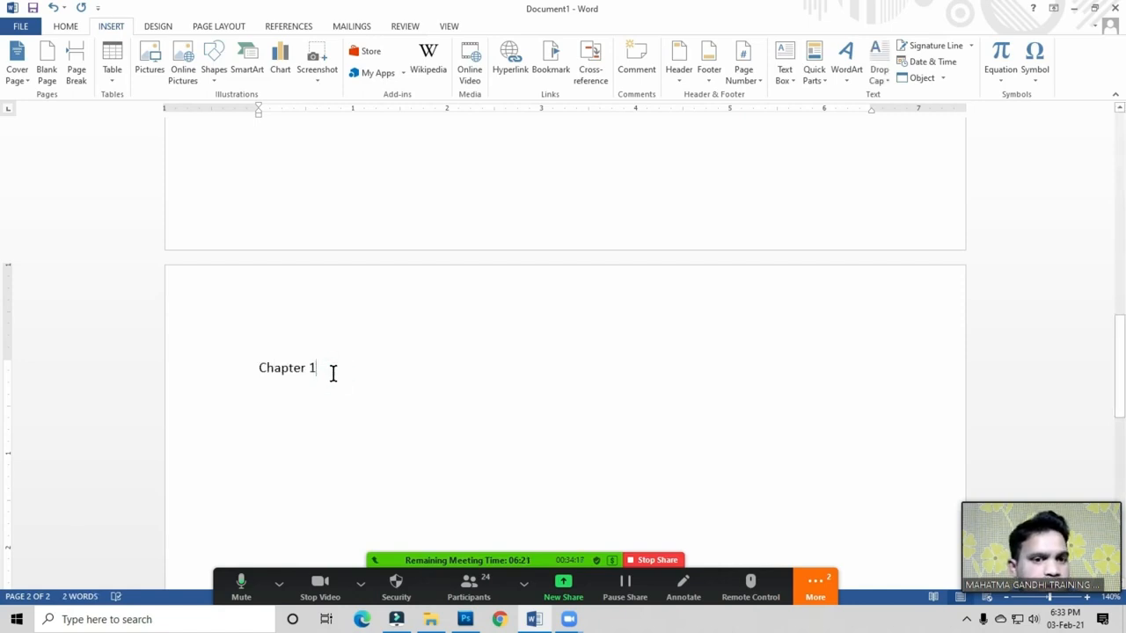
pyautogui.click(322, 371)
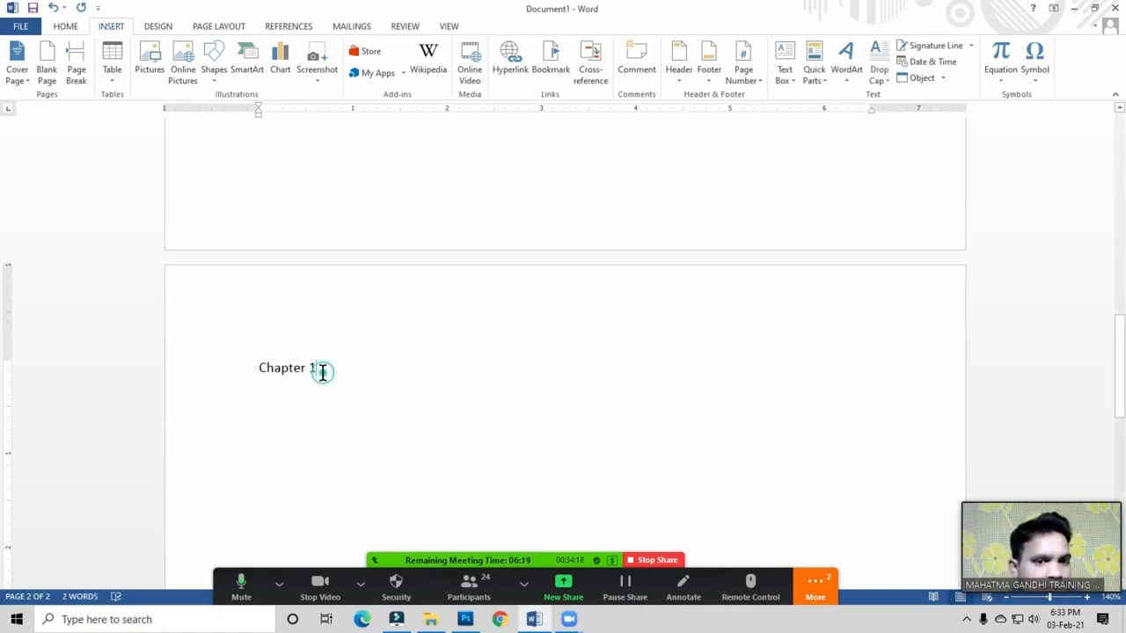
pyautogui.click(322, 371)
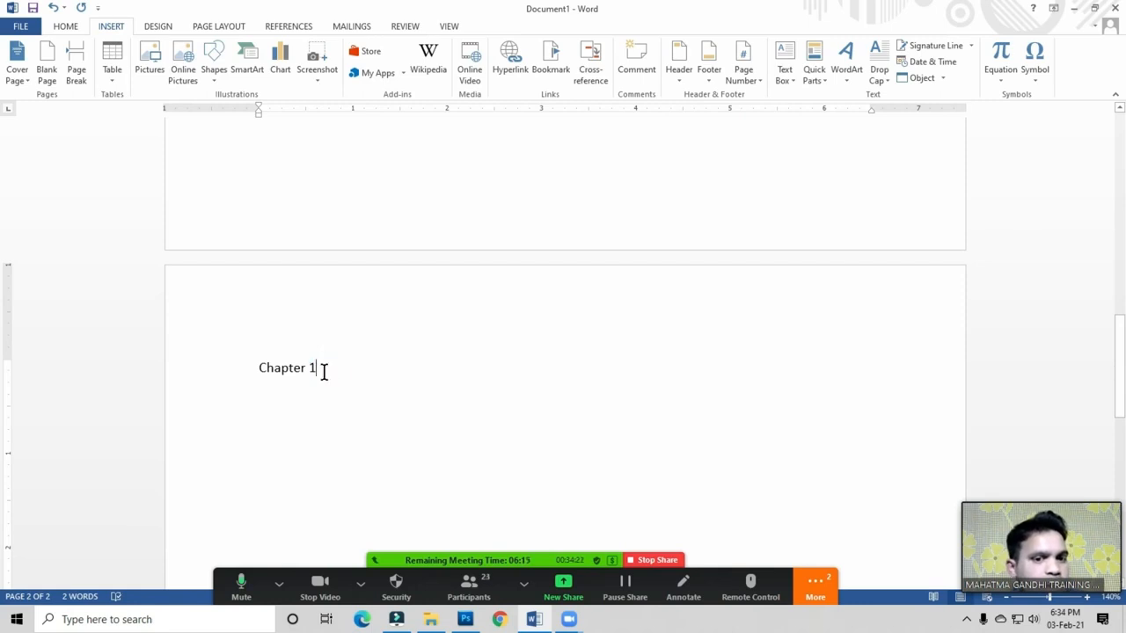
pyautogui.click(283, 28)
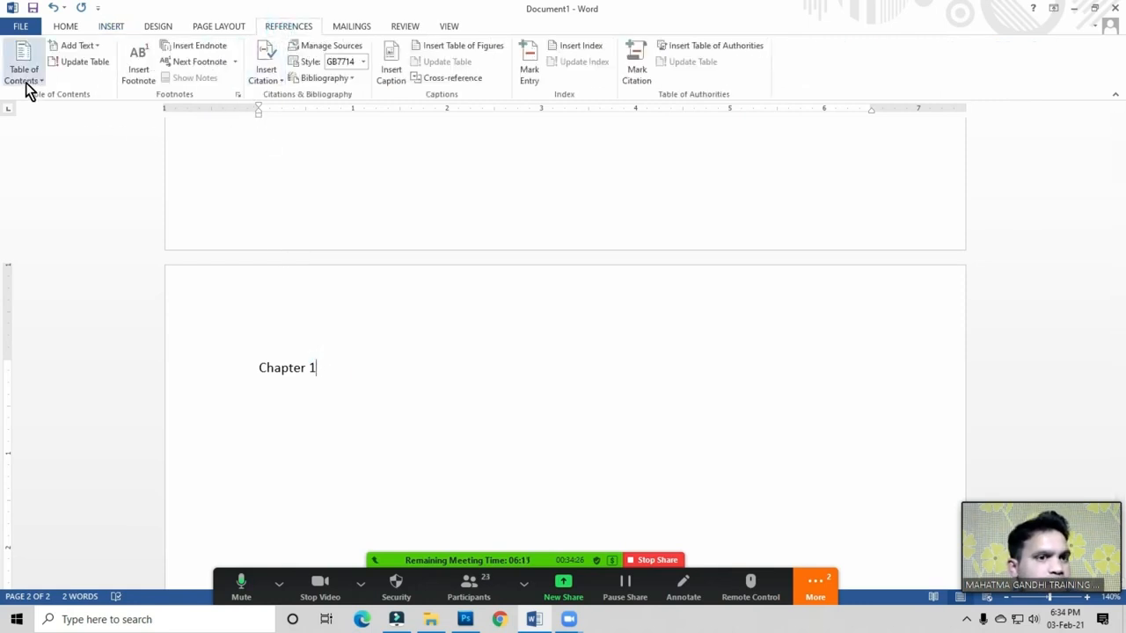
pyautogui.click(304, 368)
pyautogui.click(320, 375)
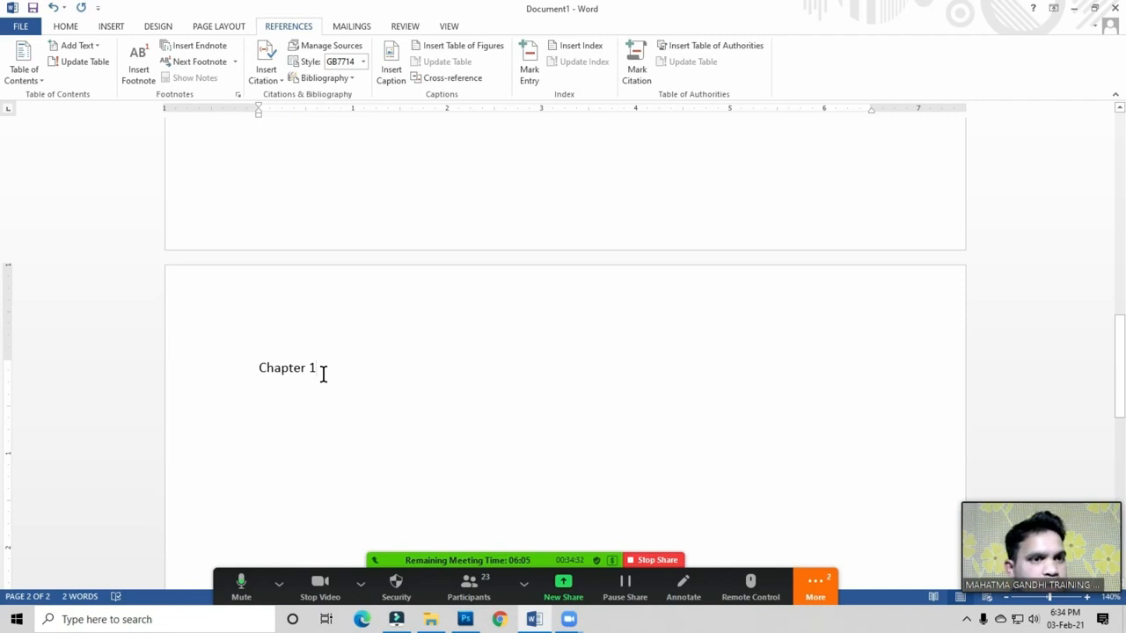
# Step: Apply Heading 1 to 'Chapter 1' and grow its font to 20 pt
pyautogui.click(65, 28)
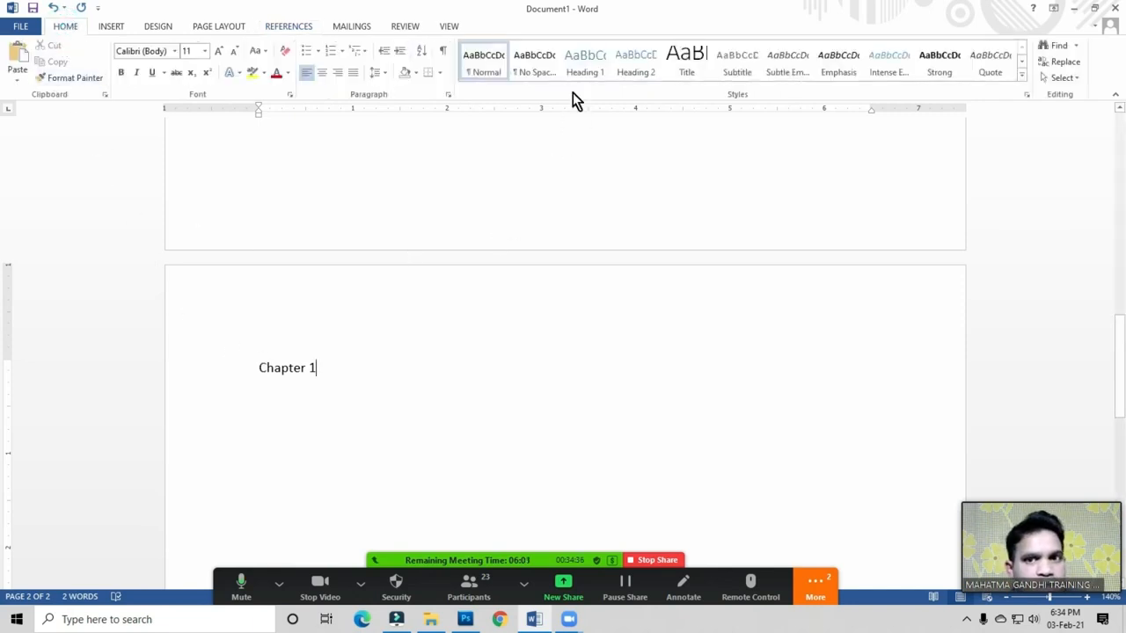
pyautogui.click(592, 62)
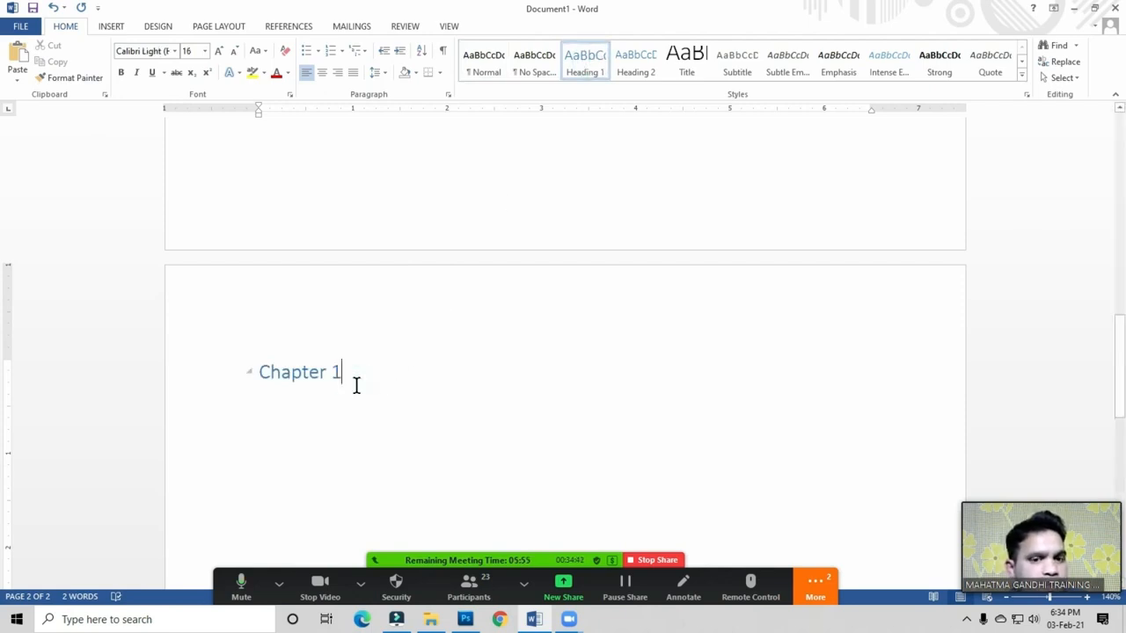
pyautogui.moveTo(258, 371); pyautogui.dragTo(357, 374)
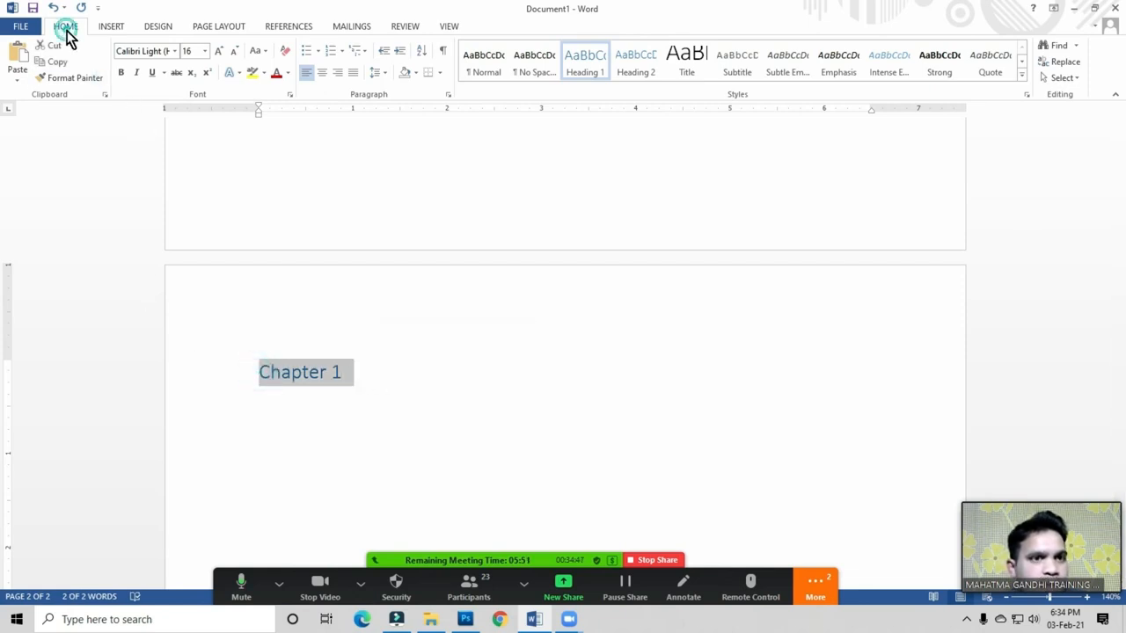
pyautogui.click(218, 51)
pyautogui.click(218, 51)
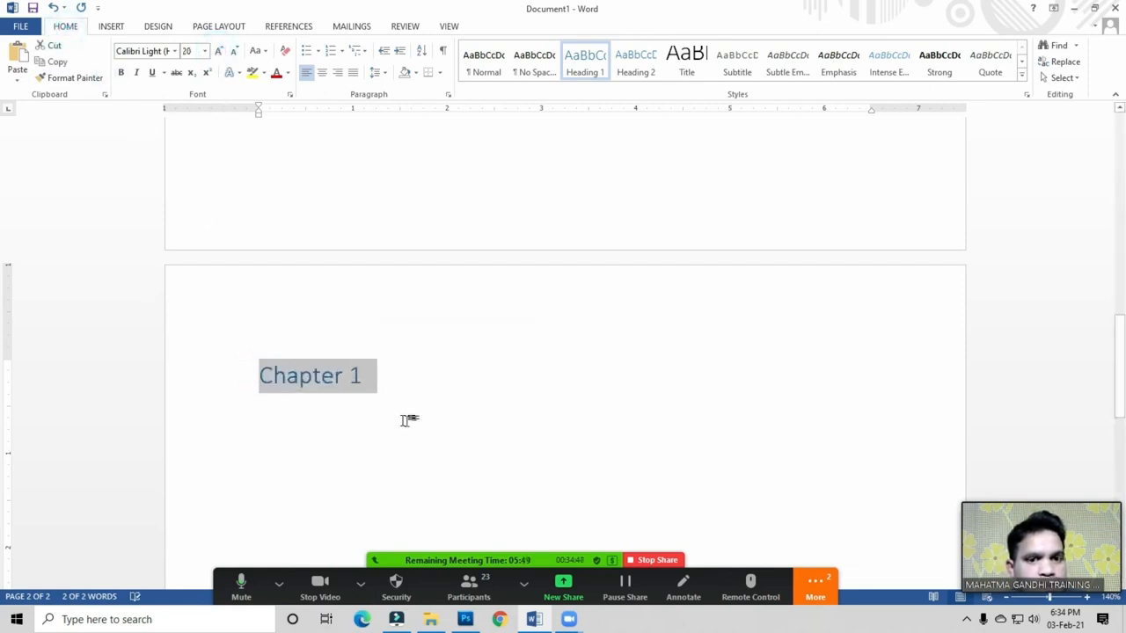
pyautogui.click(408, 366)
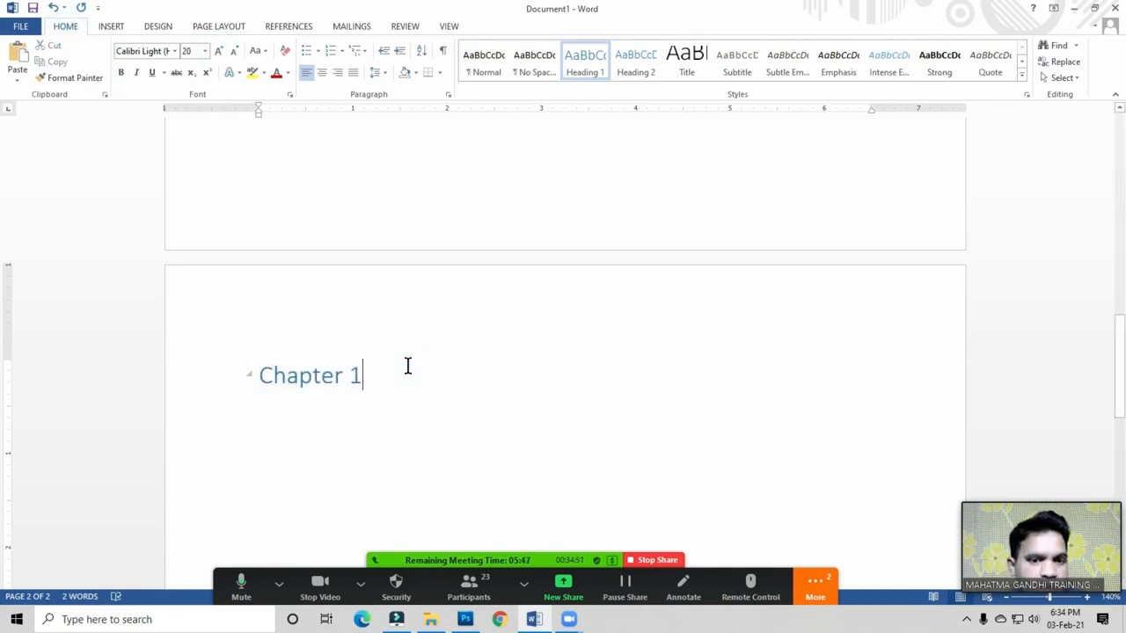
pyautogui.scroll(-2, 407, 366)
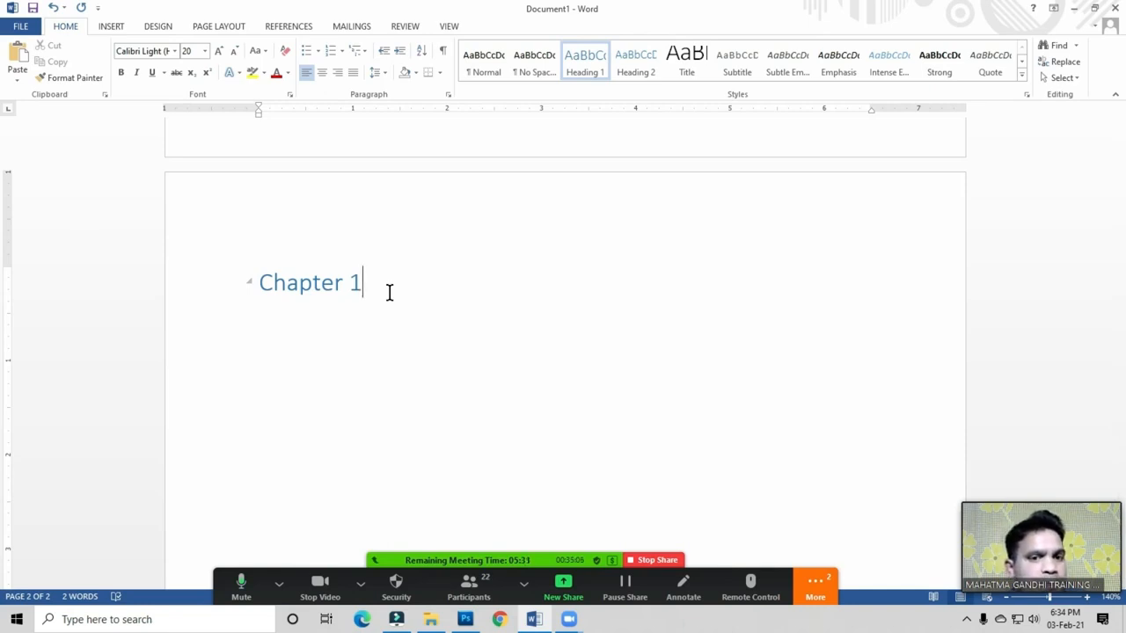
# Step: Add four more blank pages after Chapter 1
pyautogui.click(112, 27)
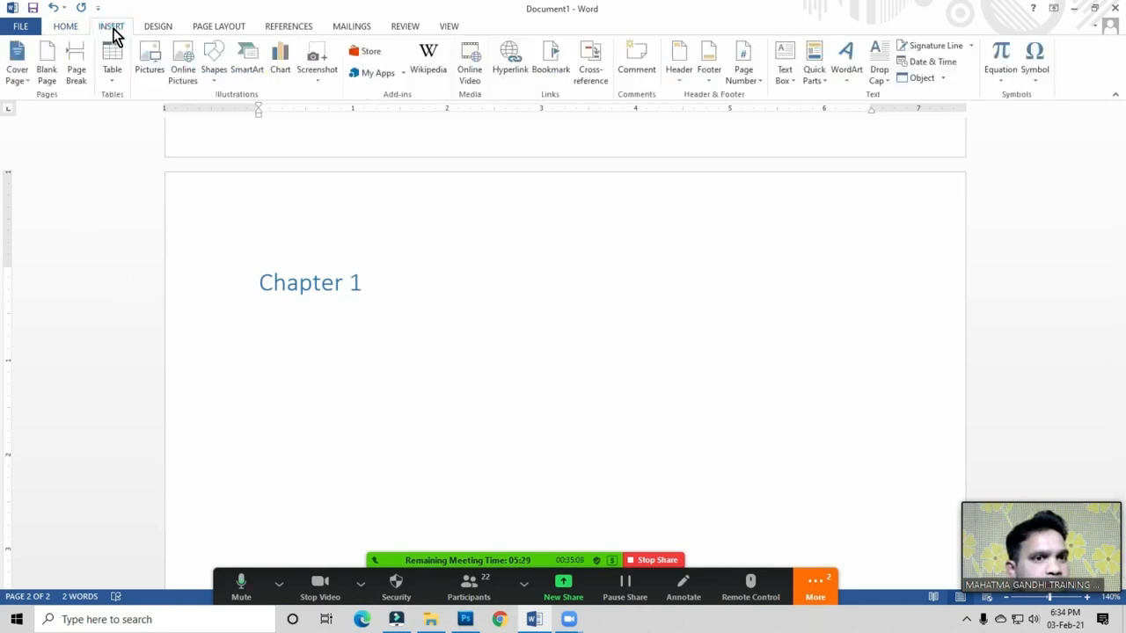
pyautogui.click(49, 82)
pyautogui.click(49, 82)
pyautogui.click(49, 81)
pyautogui.click(49, 82)
# Step: Type 'Chapter 2' on a new page as a Heading 1 enlarged to 20 pt
pyautogui.scroll(-1, 369, 349)
pyautogui.click(307, 436)
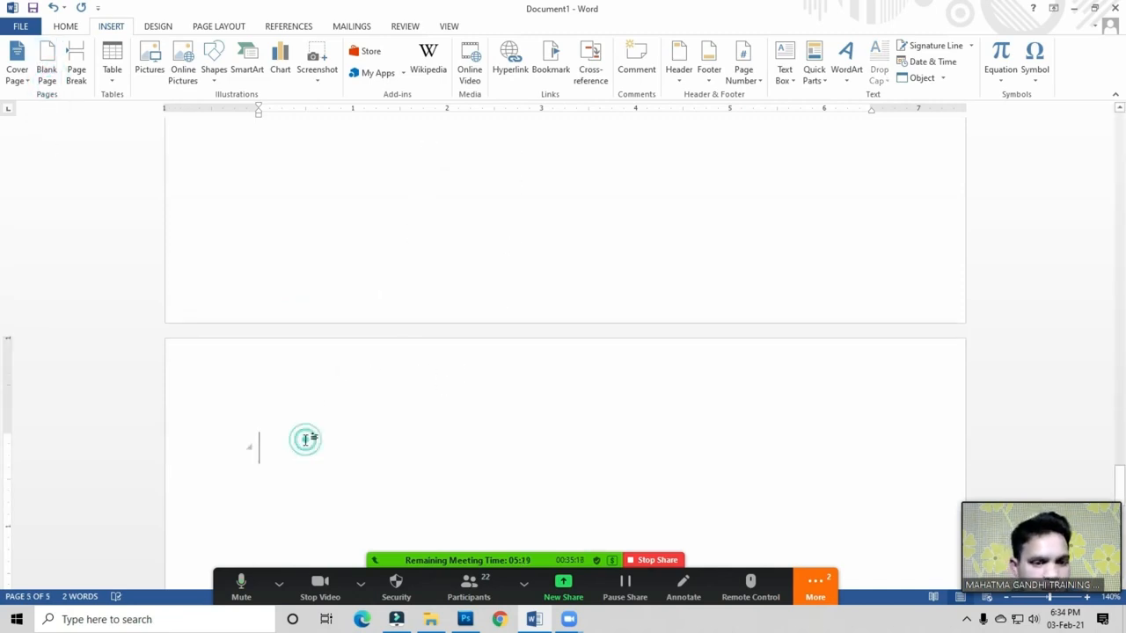
pyautogui.write('Chapter ')
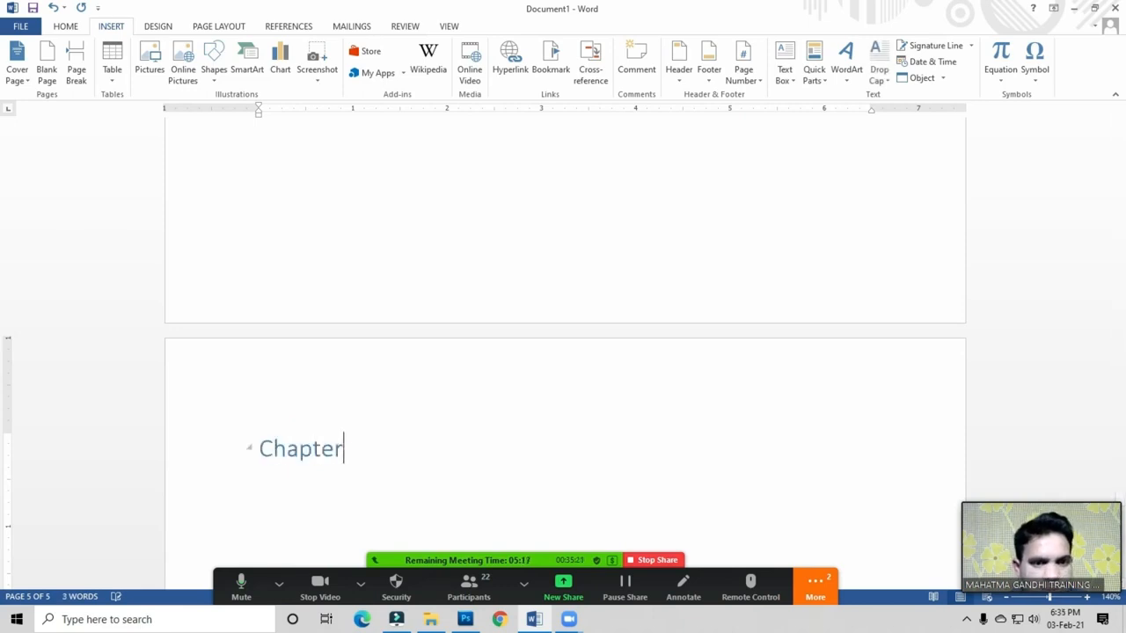
pyautogui.write('2')
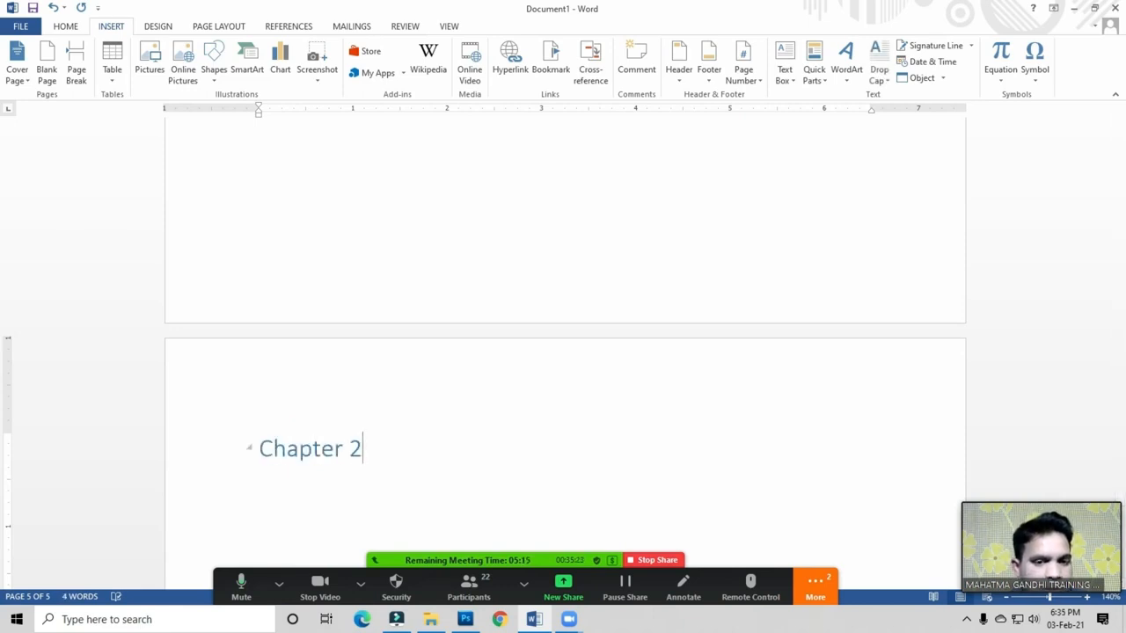
pyautogui.click(382, 445)
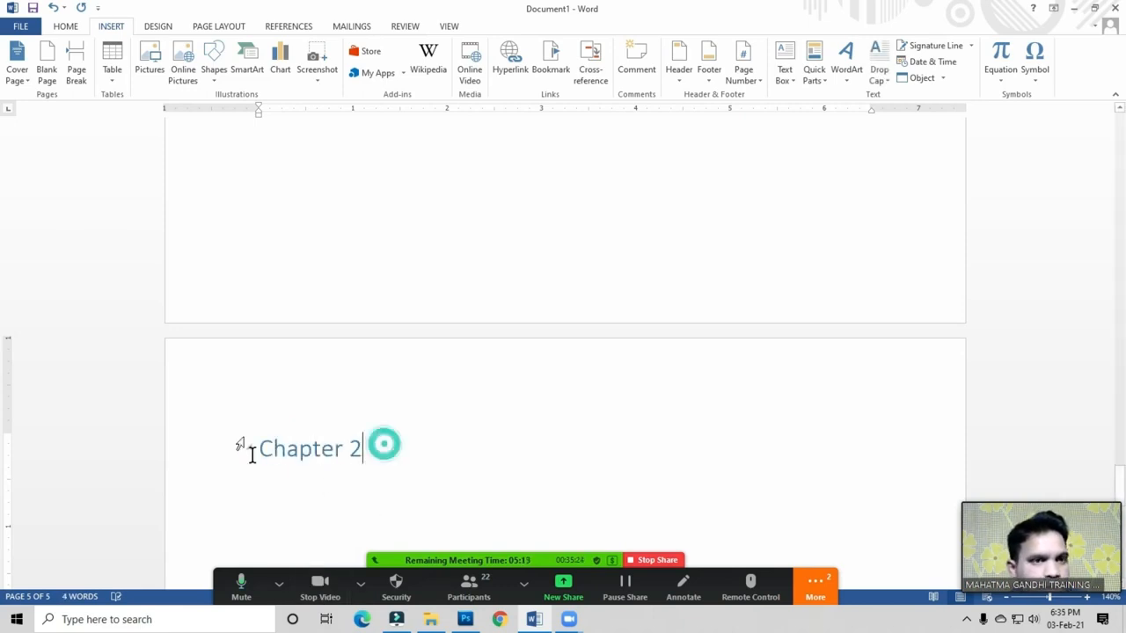
pyautogui.click(64, 28)
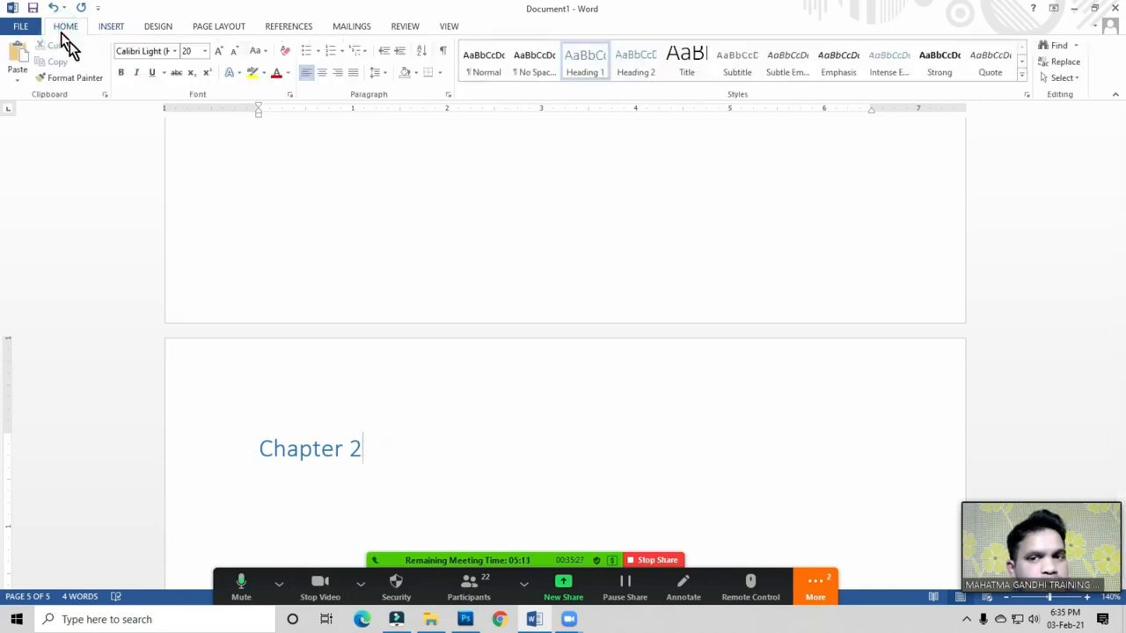
pyautogui.click(580, 77)
pyautogui.click(359, 442)
pyautogui.moveTo(257, 444); pyautogui.dragTo(352, 445)
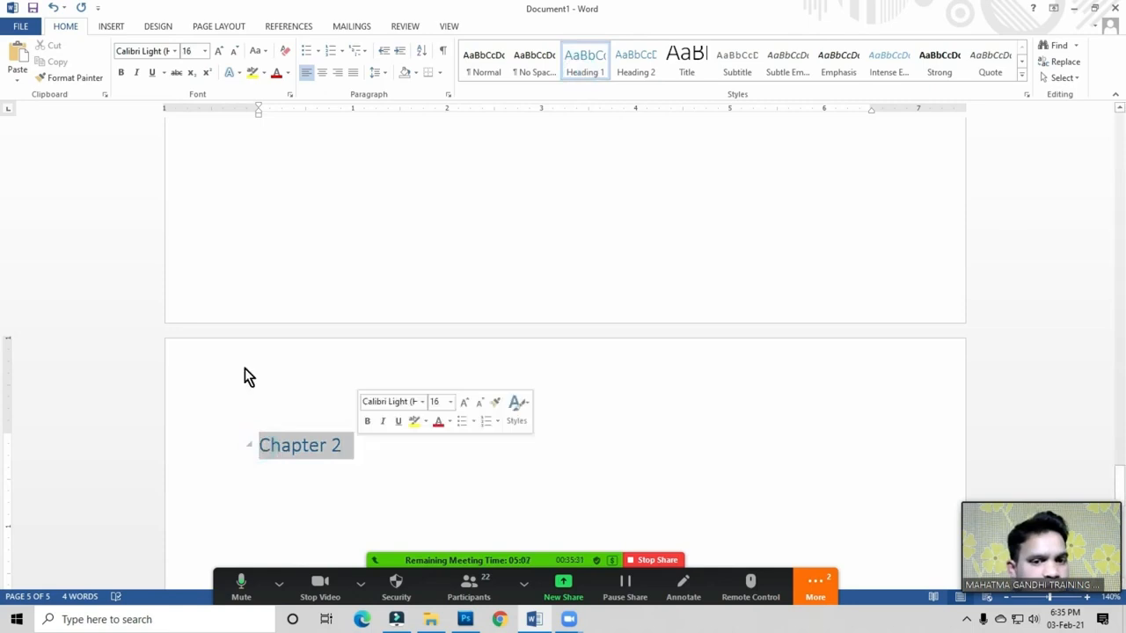
pyautogui.click(219, 51)
pyautogui.click(219, 51)
pyautogui.click(370, 448)
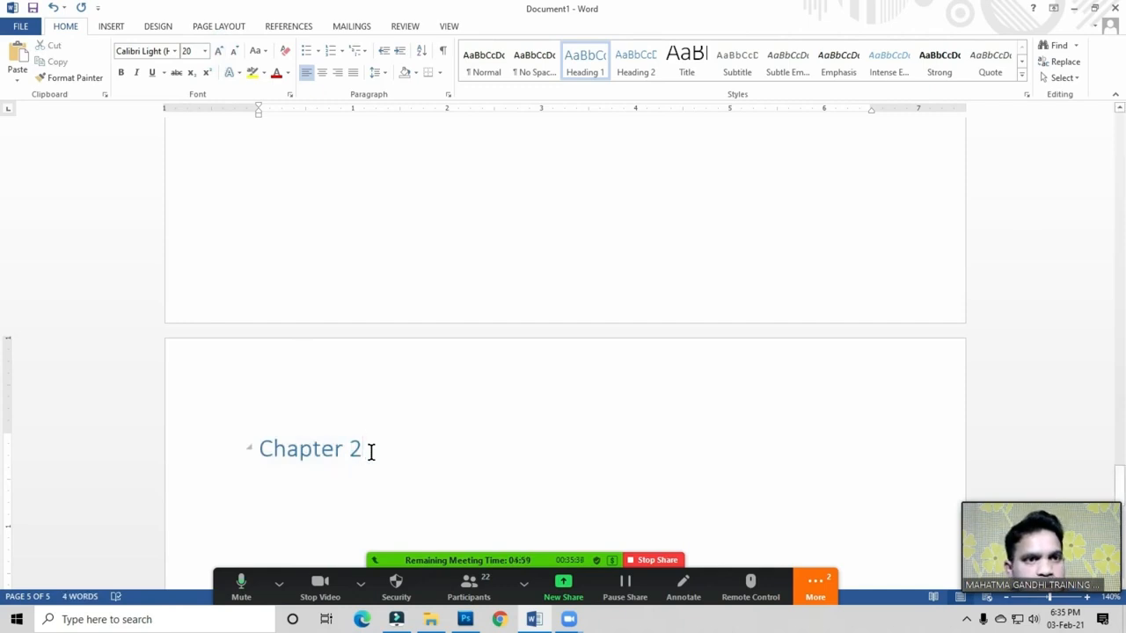
# Step: Add three more blank pages, then return to the blank first page
pyautogui.click(112, 27)
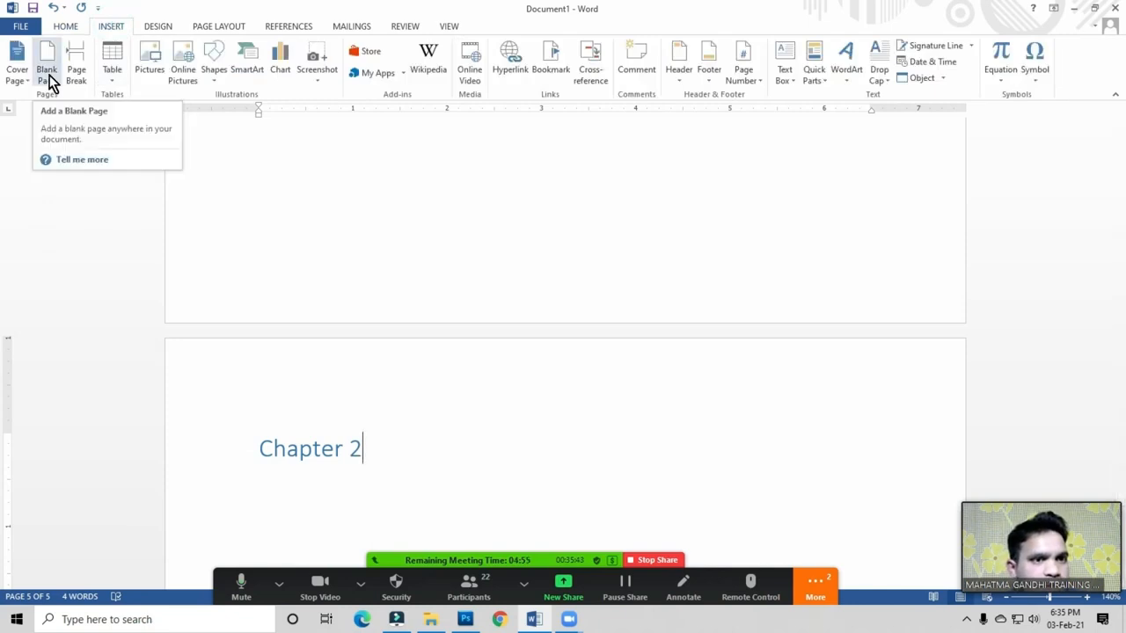
pyautogui.click(49, 75)
pyautogui.click(49, 75)
pyautogui.click(288, 532)
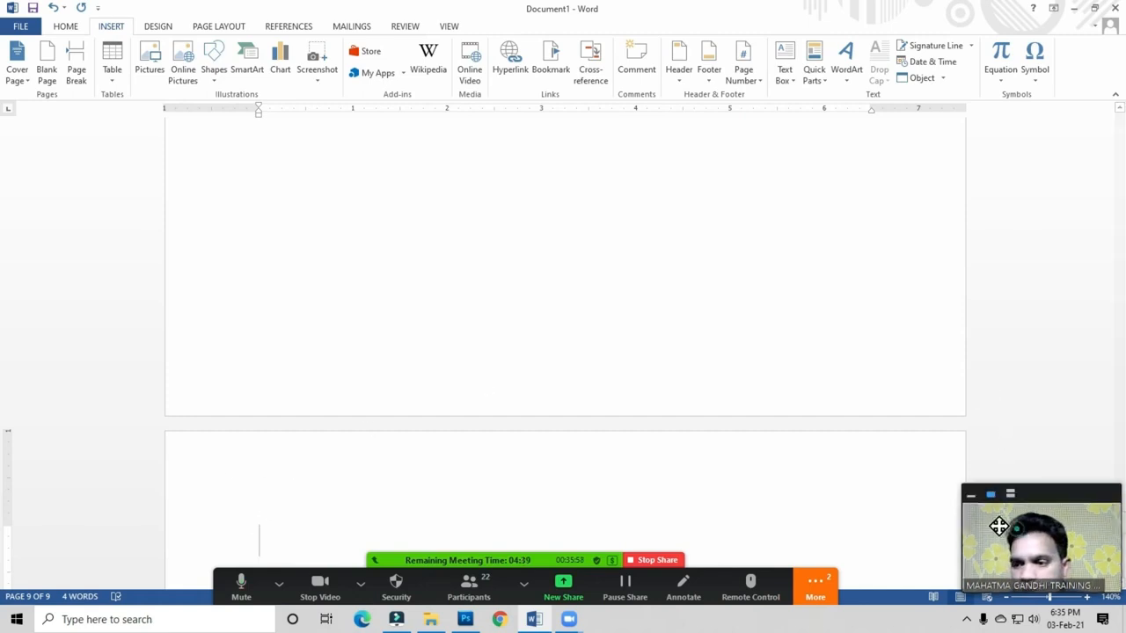
pyautogui.moveTo(998, 525); pyautogui.dragTo(947, 506)
pyautogui.moveTo(1123, 536); pyautogui.dragTo(1124, 113)
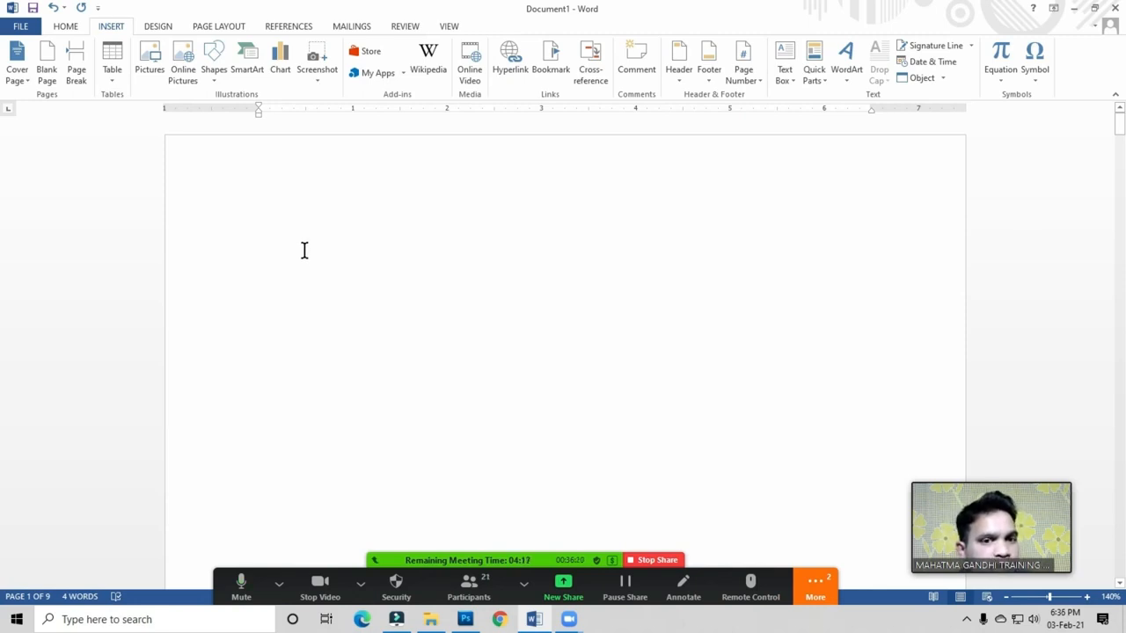
# Step: Open the Custom Table of Contents dialog for page 1 and move it aside
pyautogui.click(291, 251)
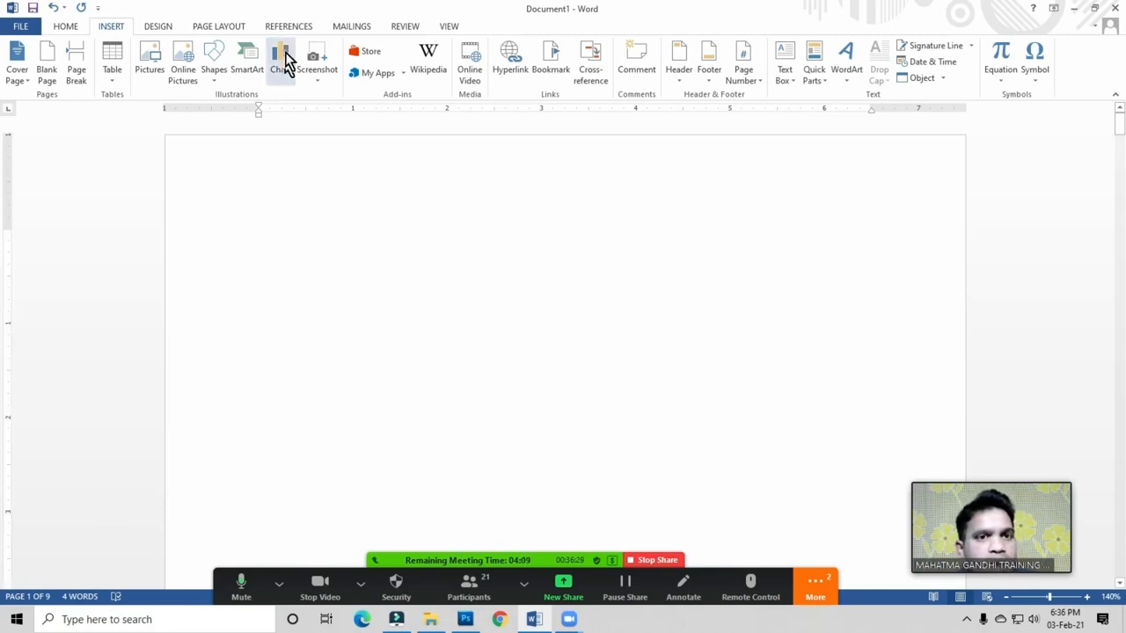
pyautogui.click(290, 26)
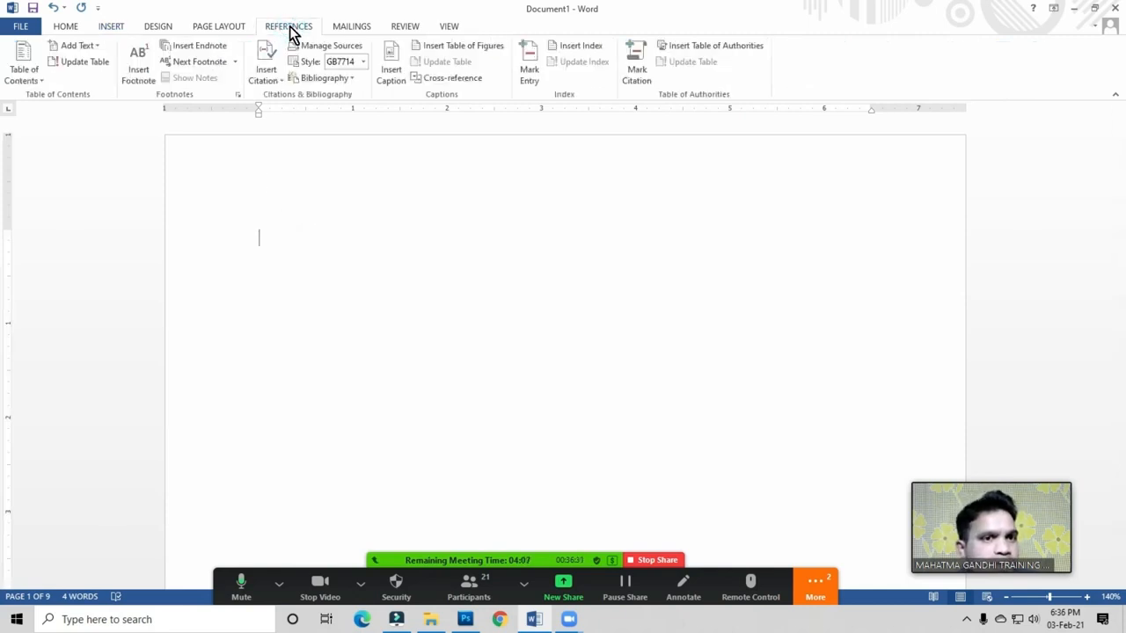
pyautogui.click(25, 75)
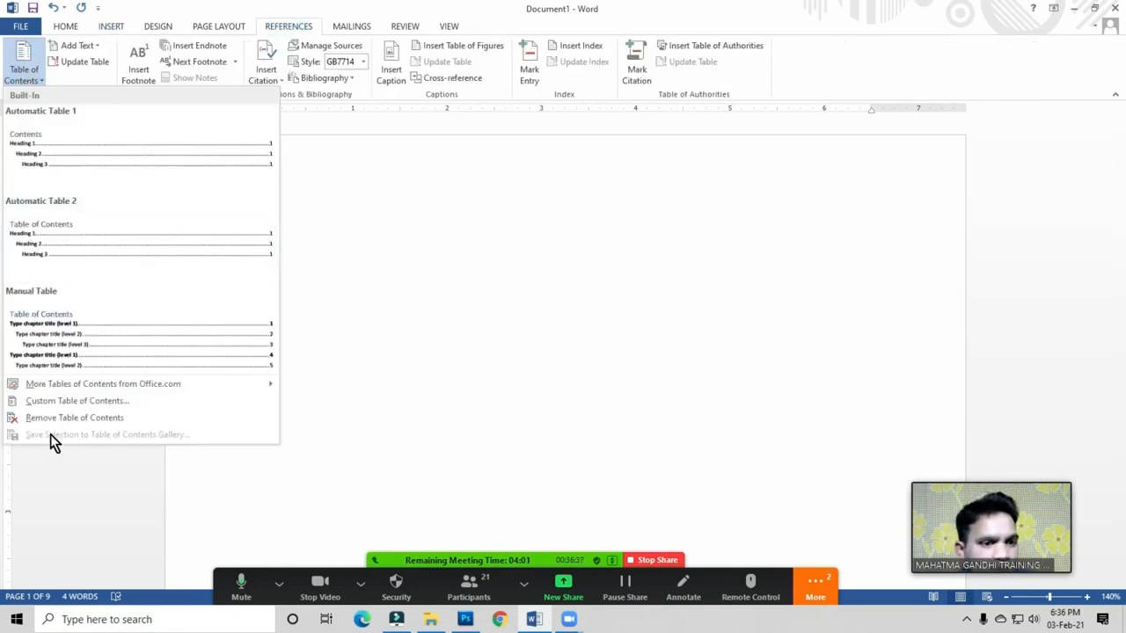
pyautogui.click(93, 401)
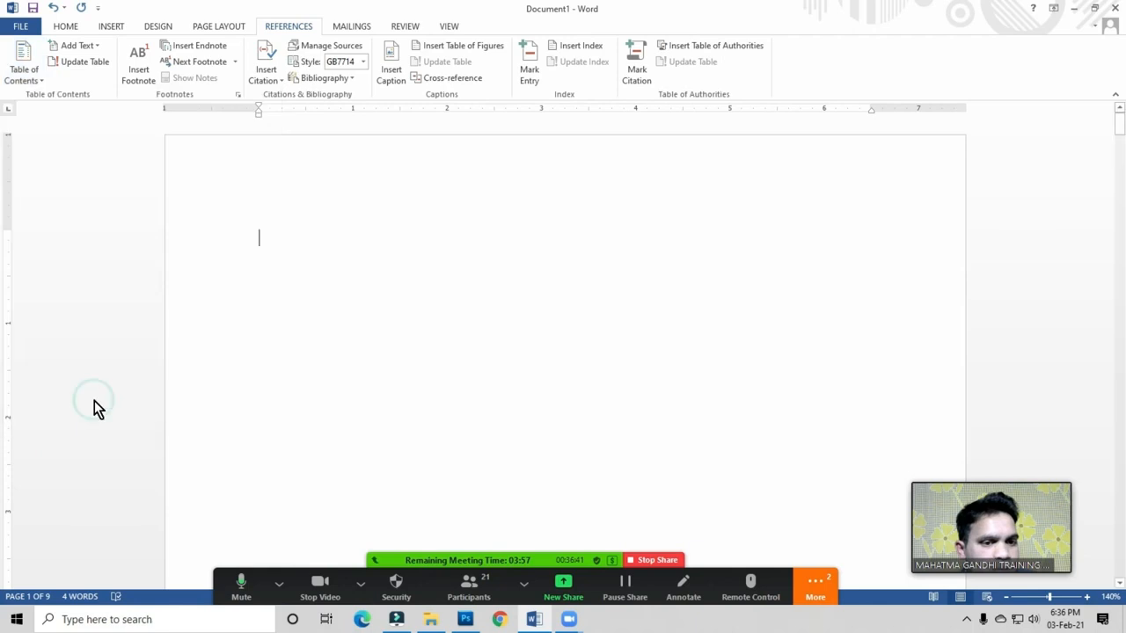
pyautogui.moveTo(537, 155); pyautogui.dragTo(630, 89)
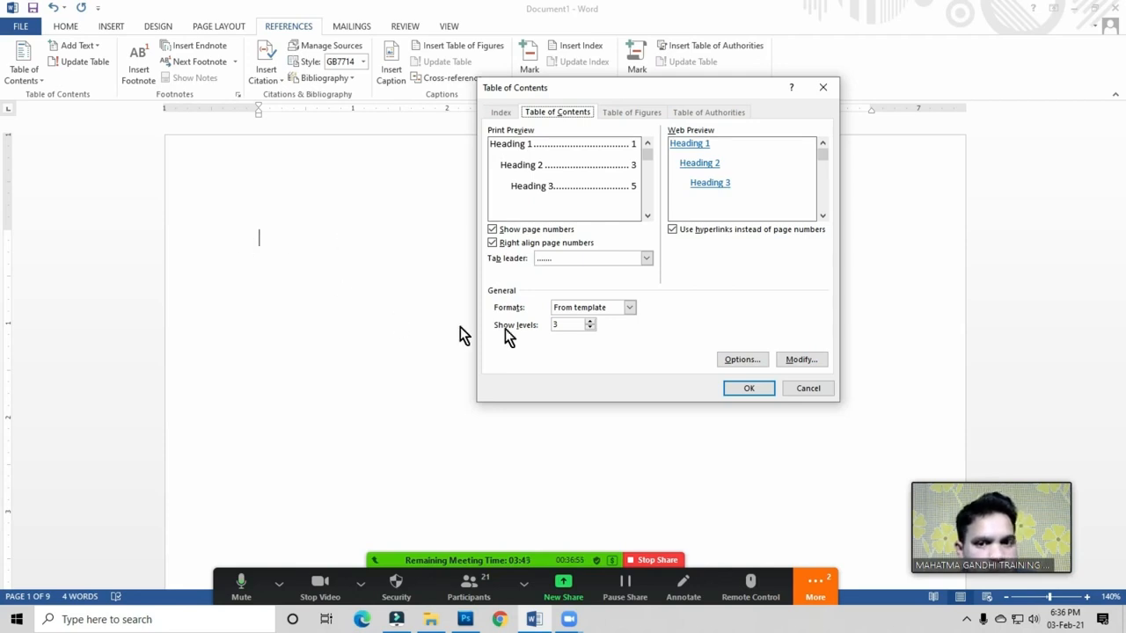
# Step: Insert a table of contents in the Distinctive format with dotted tab leaders
pyautogui.click(595, 310)
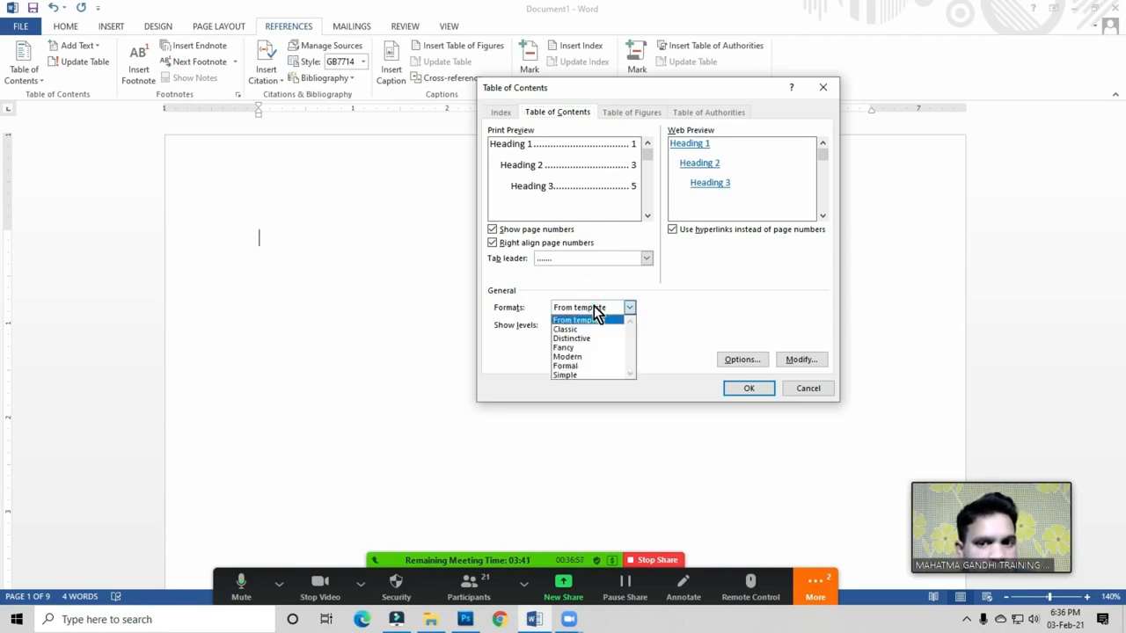
pyautogui.click(567, 330)
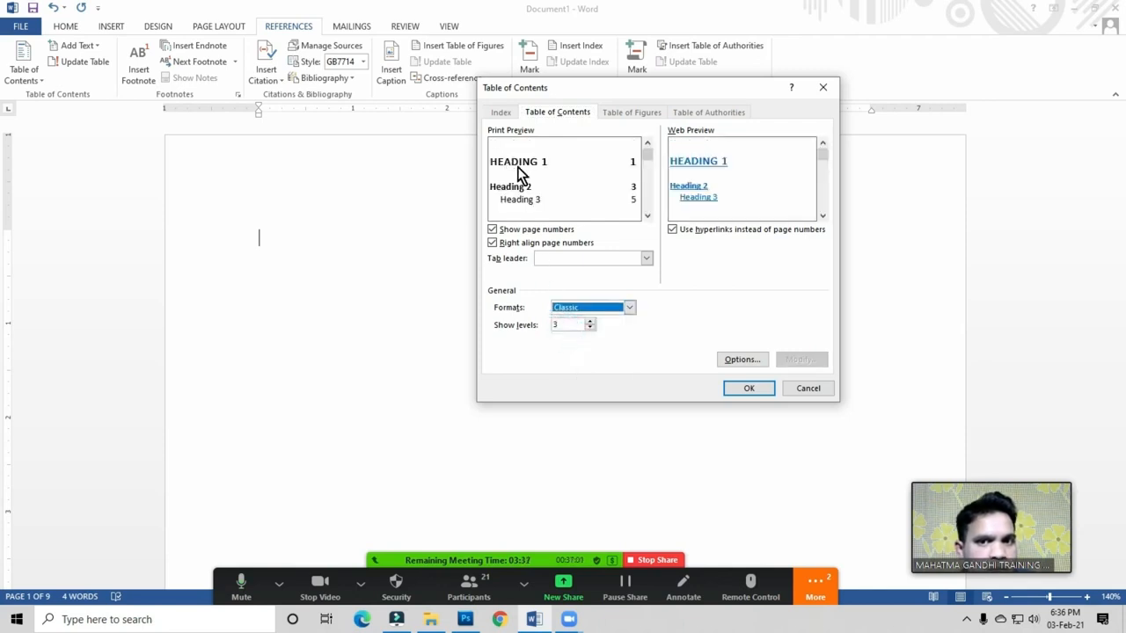
pyautogui.click(584, 310)
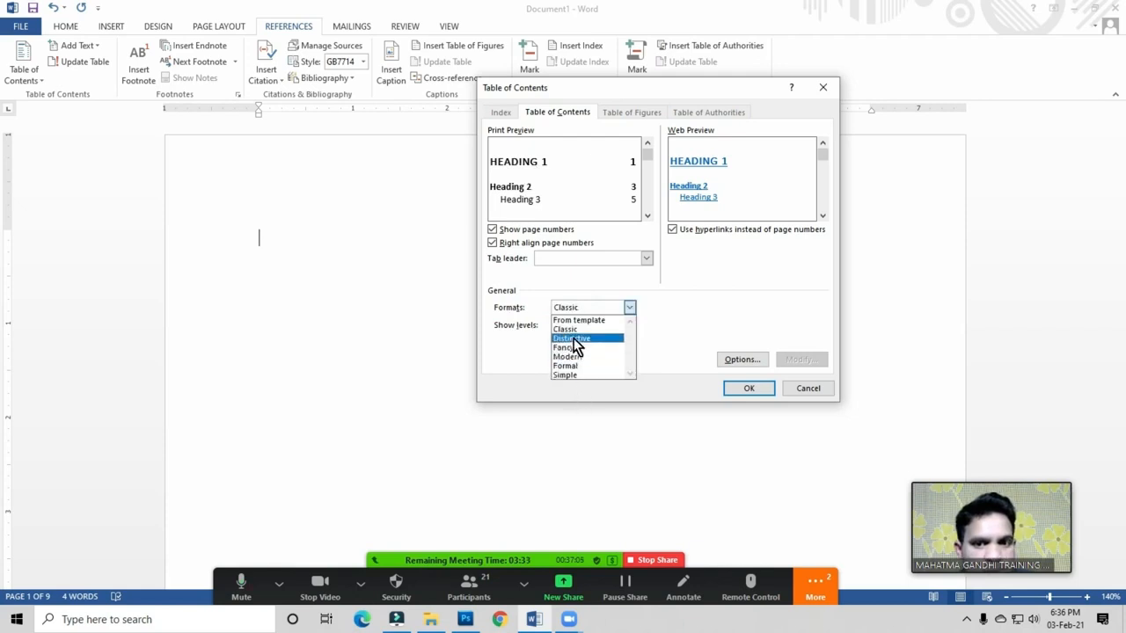
pyautogui.click(581, 341)
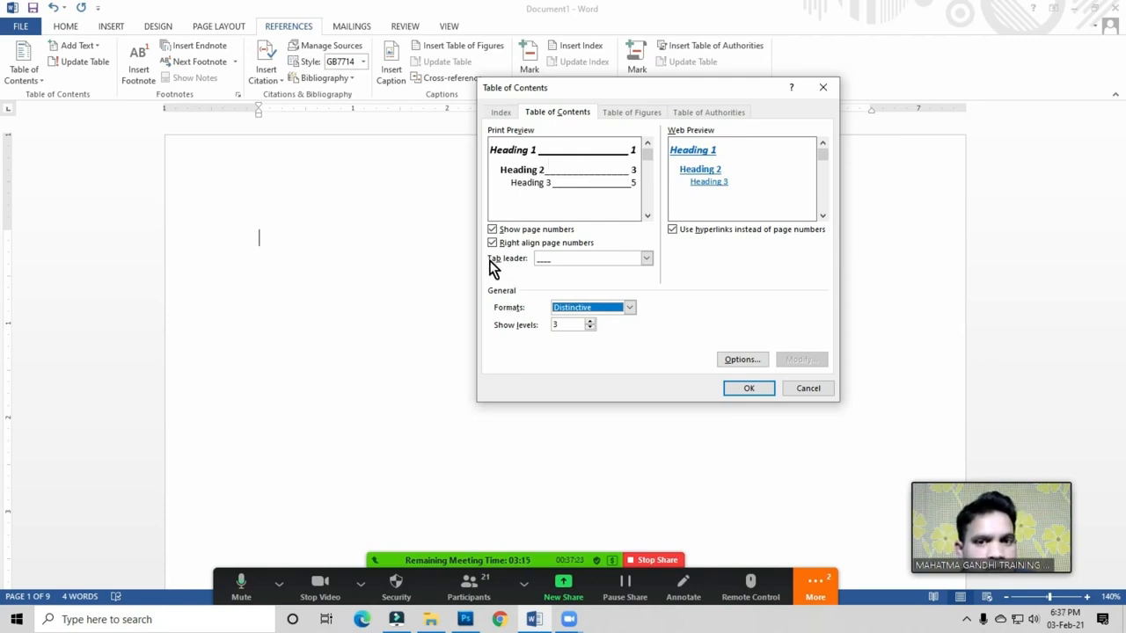
pyautogui.click(569, 261)
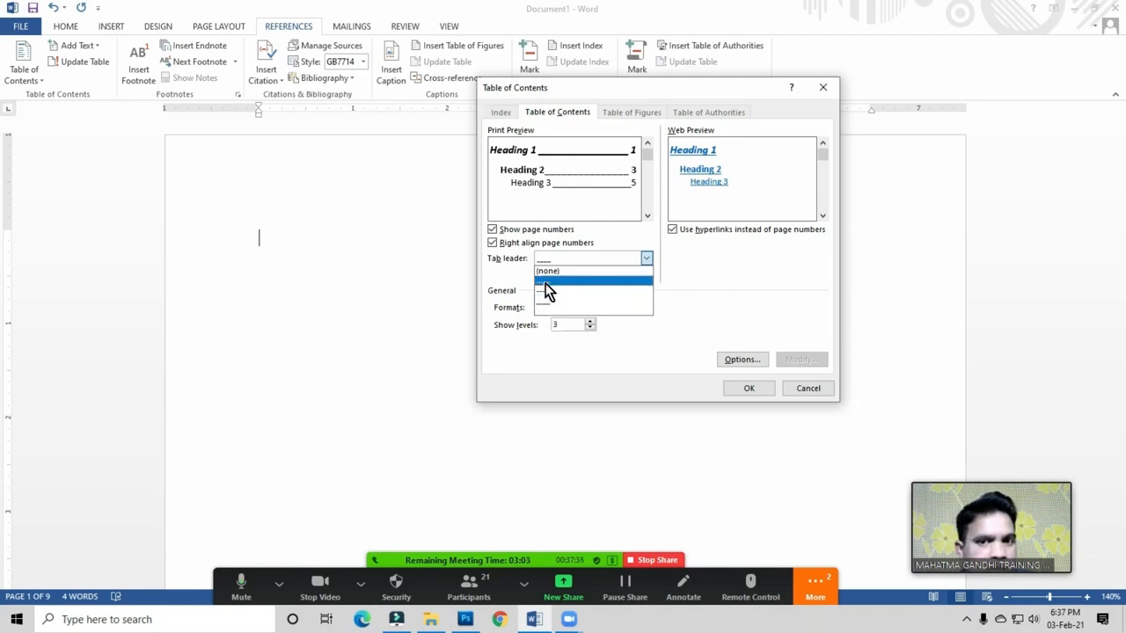
pyautogui.click(545, 282)
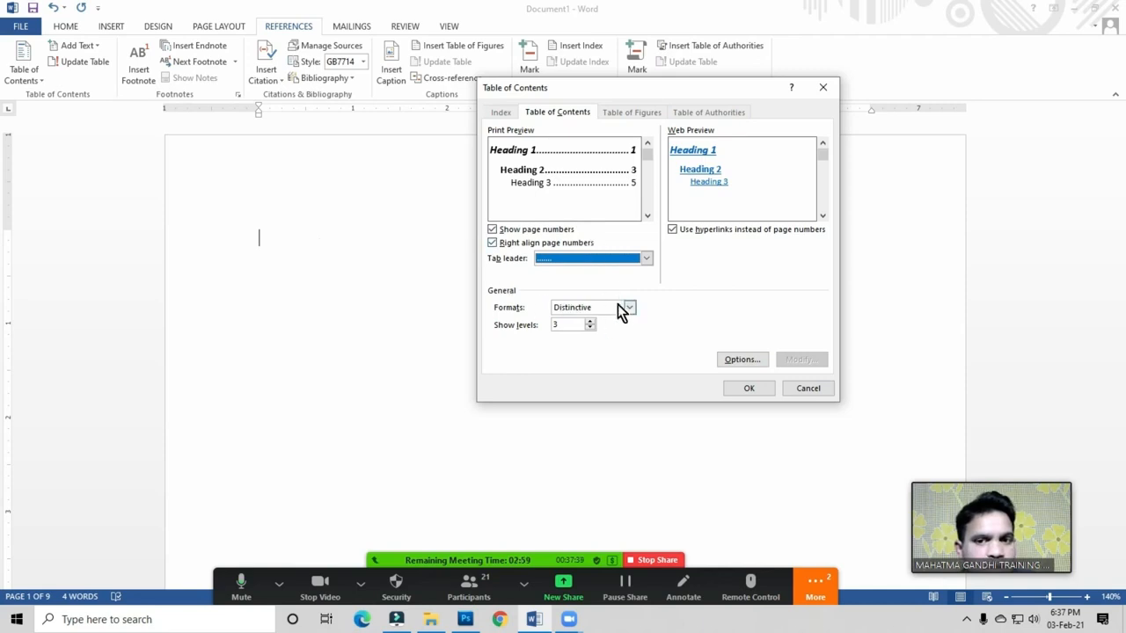
pyautogui.click(749, 390)
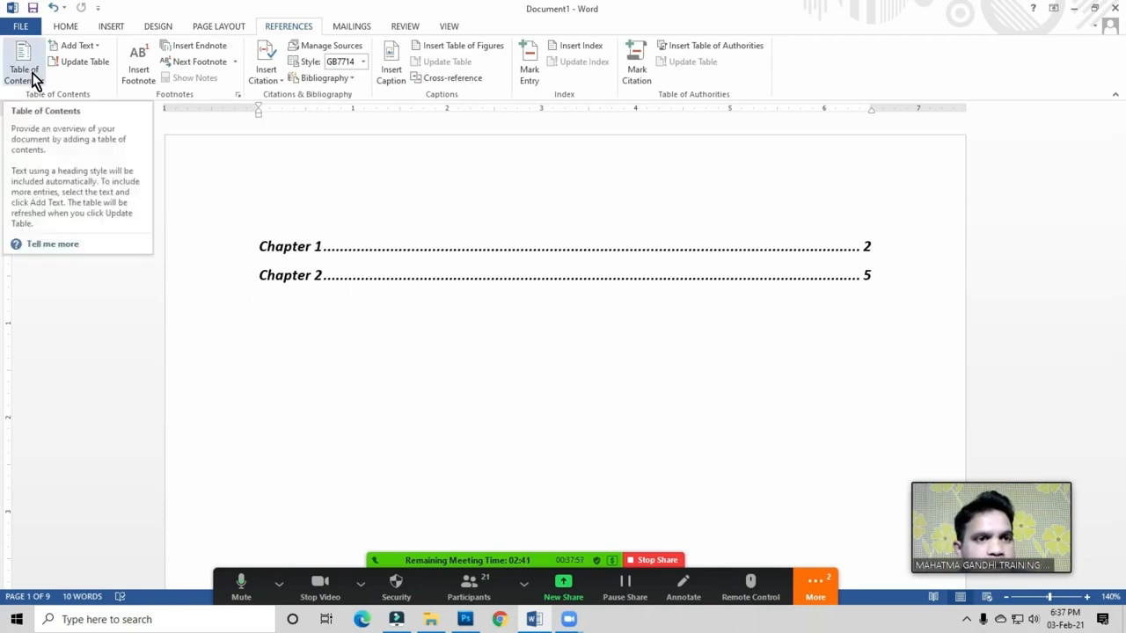
# Step: Scroll to page 2 and place the cursor after the Chapter 1 heading
pyautogui.scroll(-7, 339, 300)
pyautogui.scroll(-4, 339, 300)
pyautogui.click(369, 370)
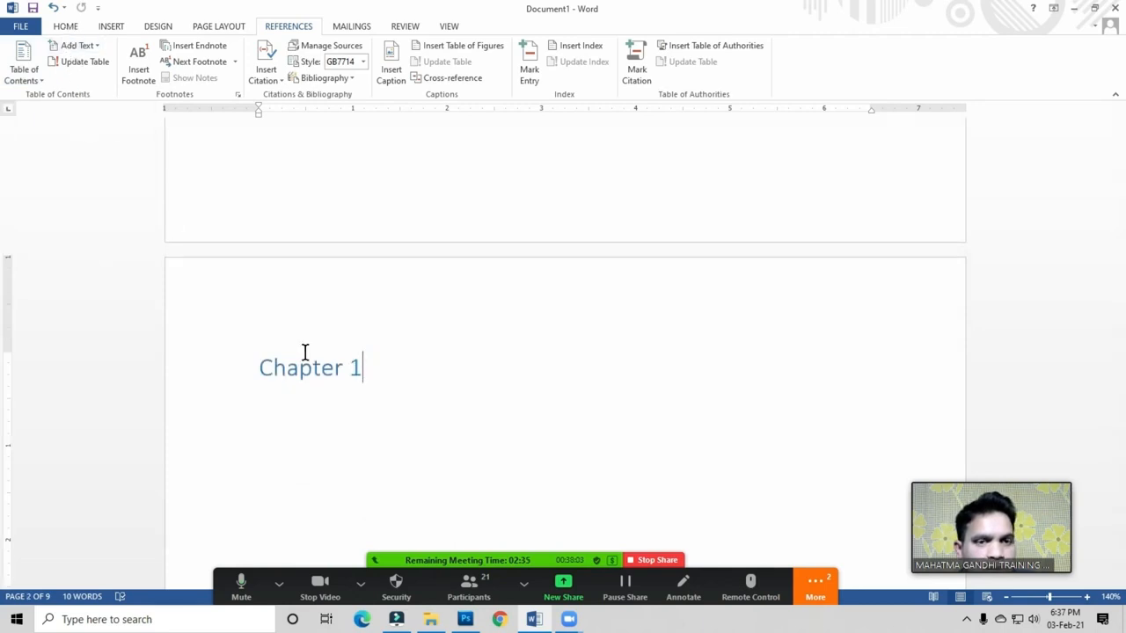
pyautogui.click(67, 27)
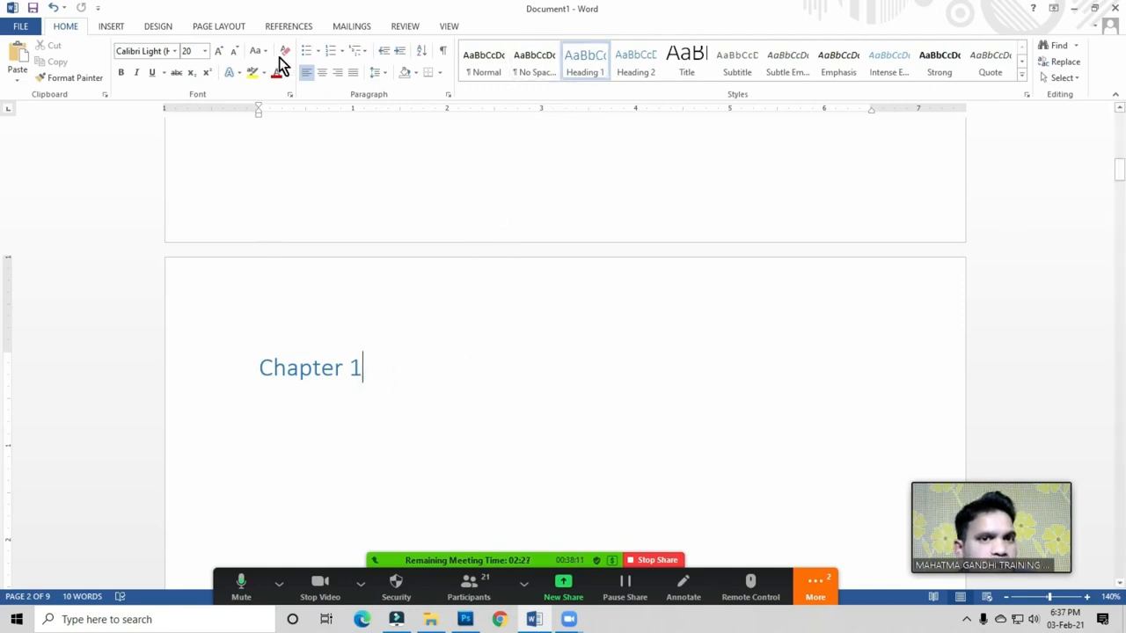
pyautogui.click(289, 26)
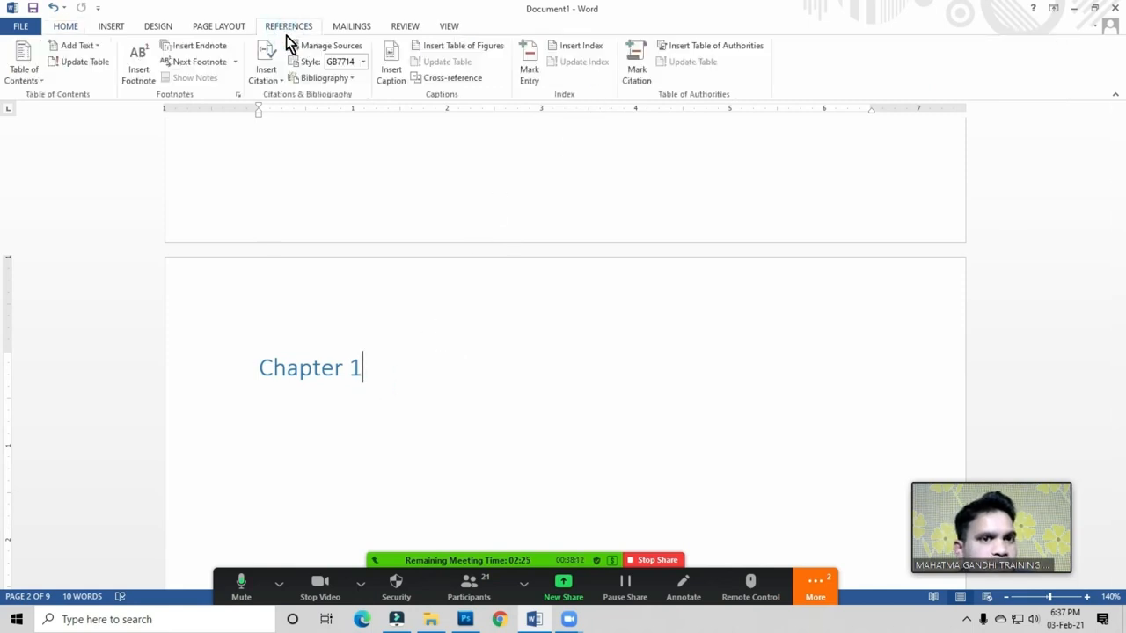
# Step: Mark Chapter 1 as a Level 1 contents entry and start a new line below it
pyautogui.click(87, 51)
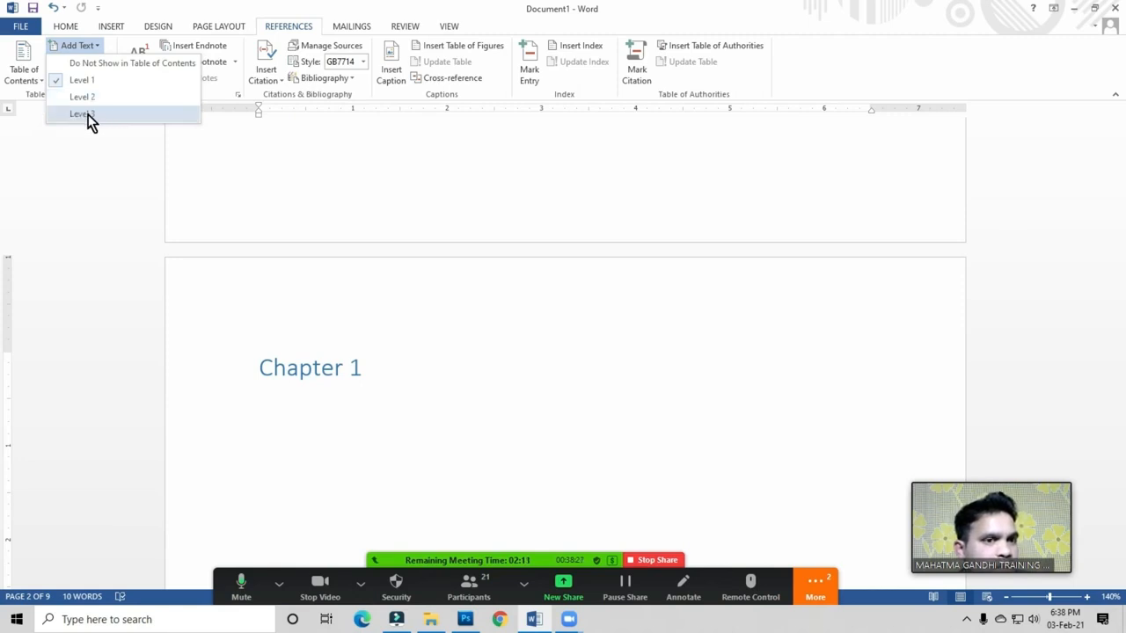
pyautogui.click(366, 374)
pyautogui.click(66, 29)
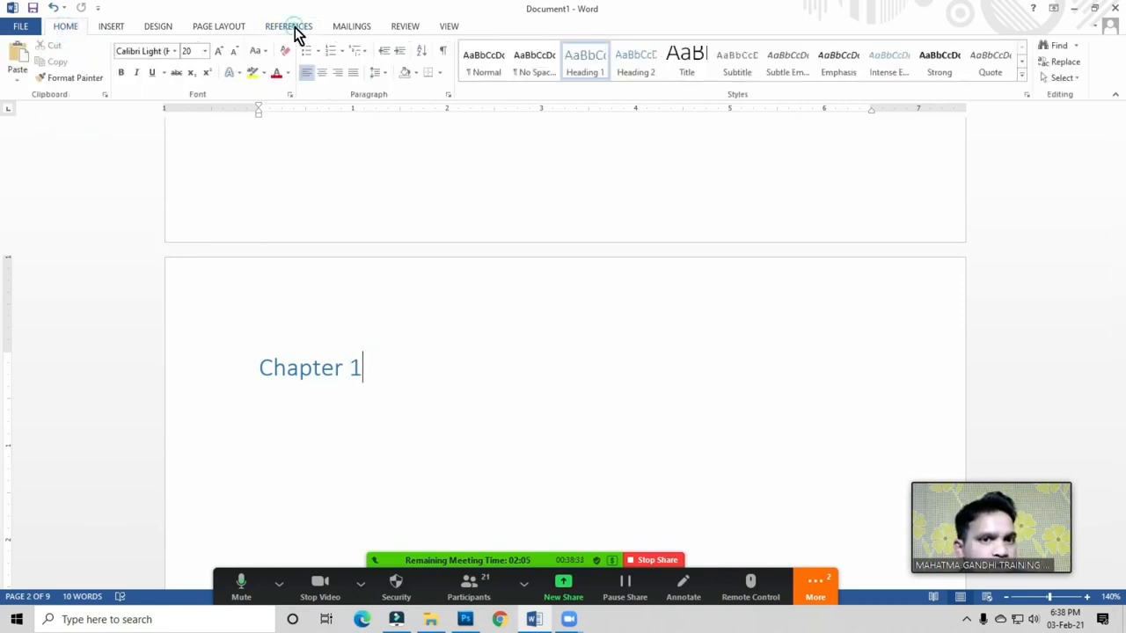
pyautogui.click(294, 31)
pyautogui.click(91, 48)
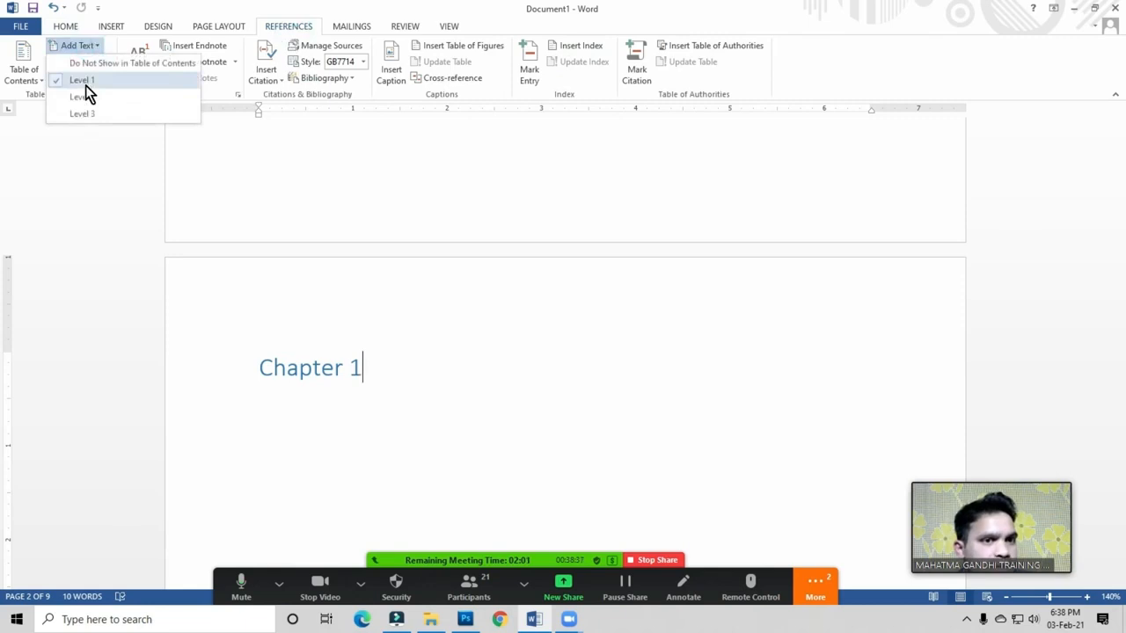
pyautogui.click(85, 81)
pyautogui.scroll(-1, 389, 370)
pyautogui.scroll(-1, 387, 343)
pyautogui.press('Return')
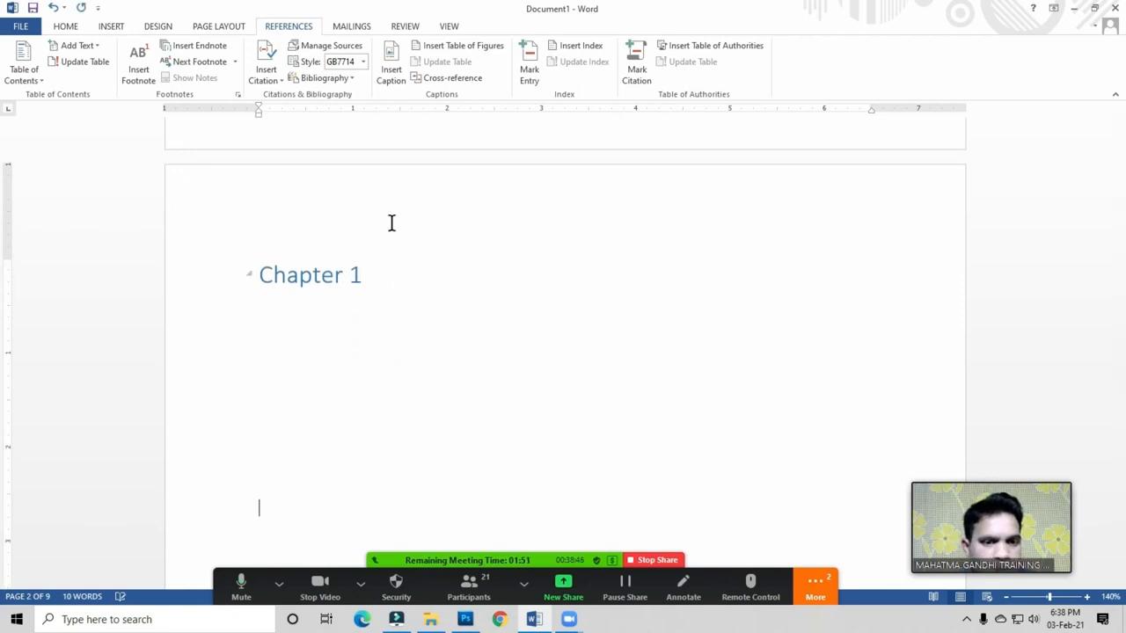
# Step: Type 'Basic Computer Course' under Chapter 1 and mark it as a Level 2 entry
pyautogui.scroll(-2, 391, 222)
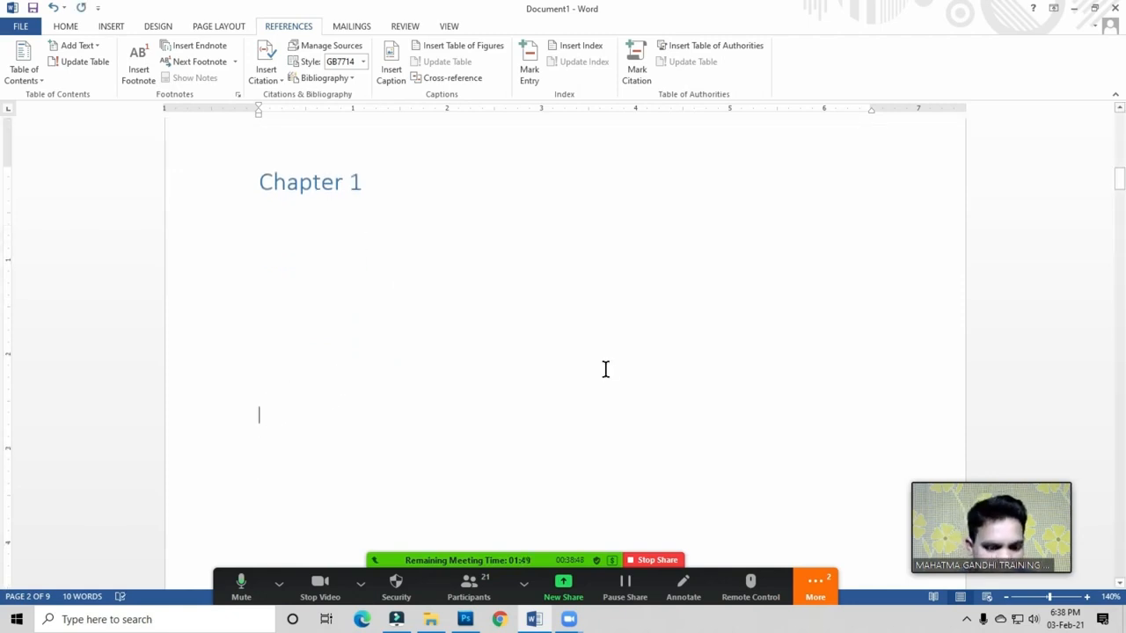
pyautogui.write('asic Computer cour')
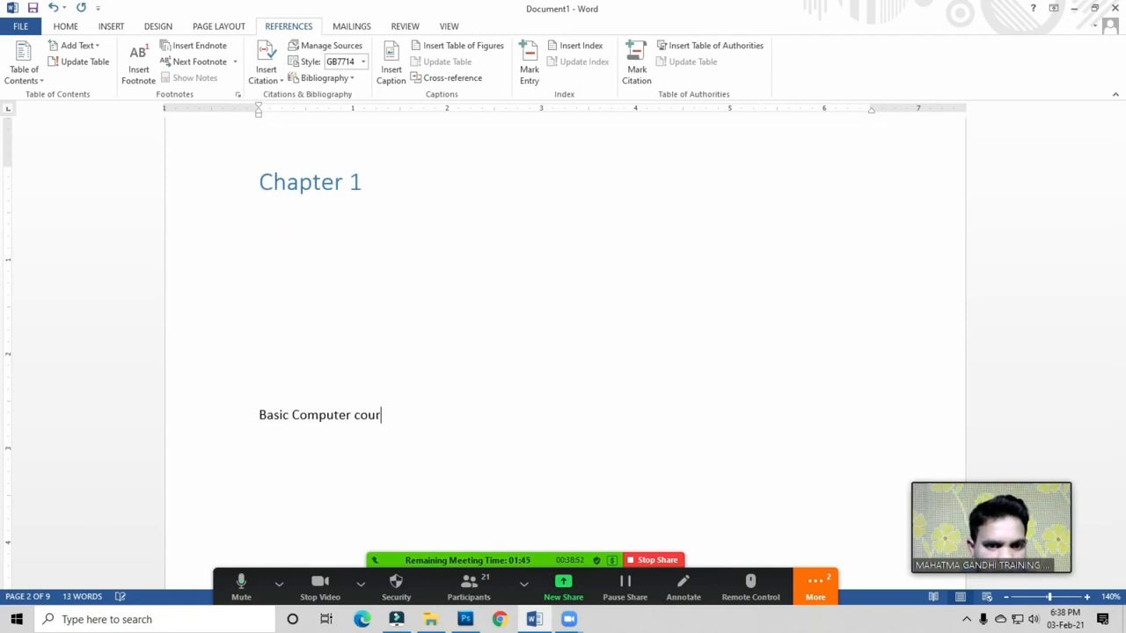
pyautogui.press('BackSpace')
pyautogui.press('BackSpace')
pyautogui.press('BackSpace')
pyautogui.press('BackSpace')
pyautogui.press('BackSpace')
pyautogui.press('BackSpace')
pyautogui.write('Course')
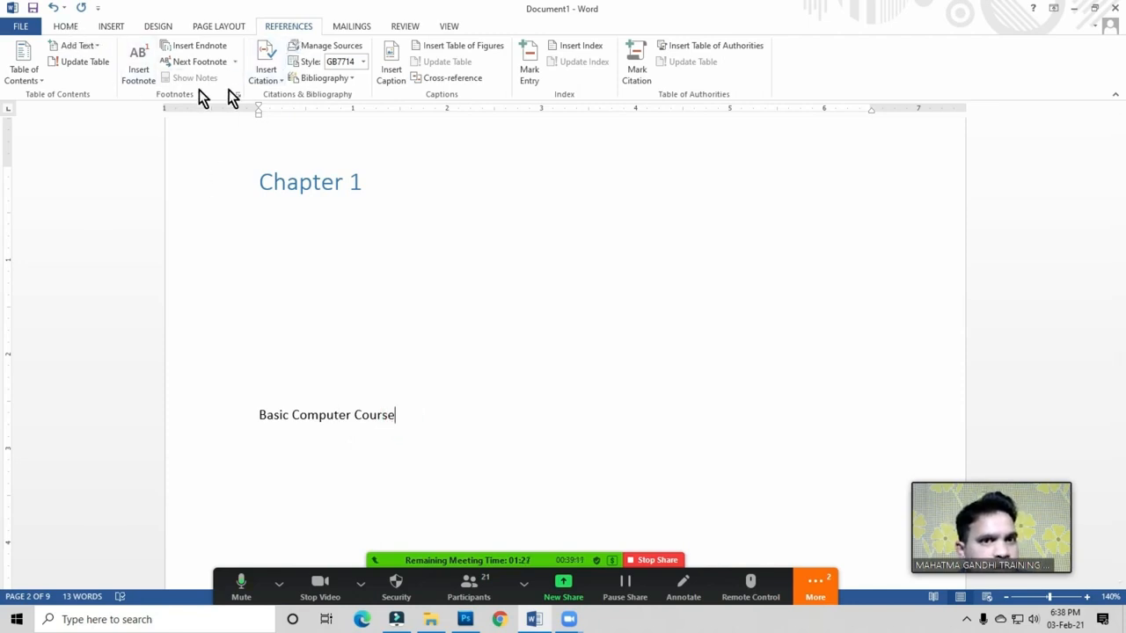
pyautogui.click(92, 49)
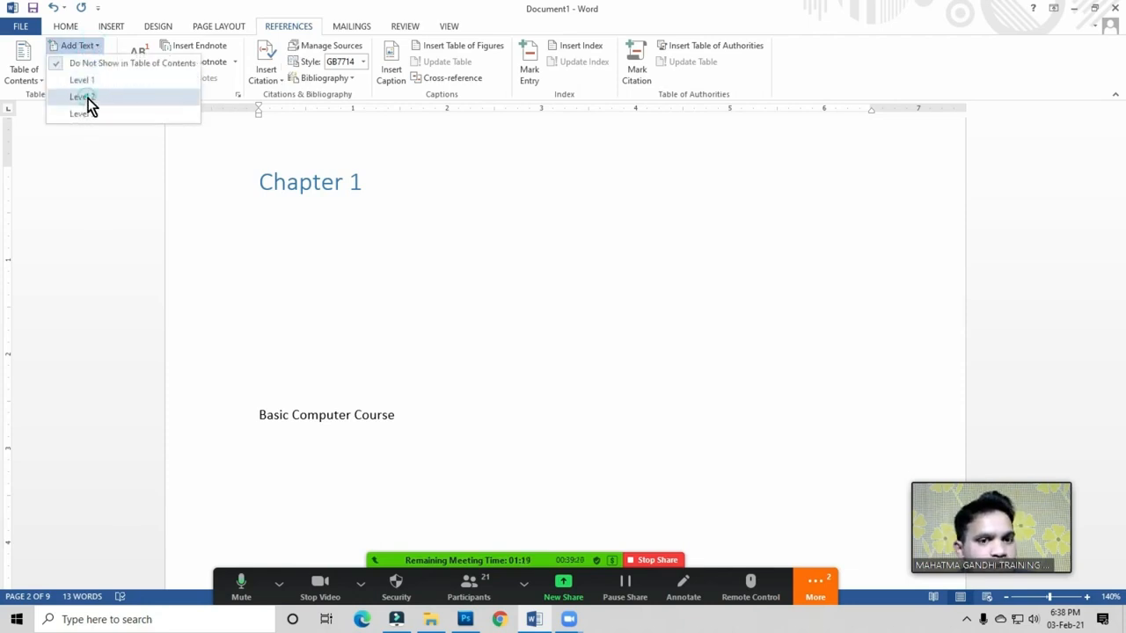
pyautogui.click(87, 98)
# Step: Enlarge the Basic Computer Course heading to 16 pt
pyautogui.moveTo(418, 416); pyautogui.dragTo(259, 417)
pyautogui.click(66, 27)
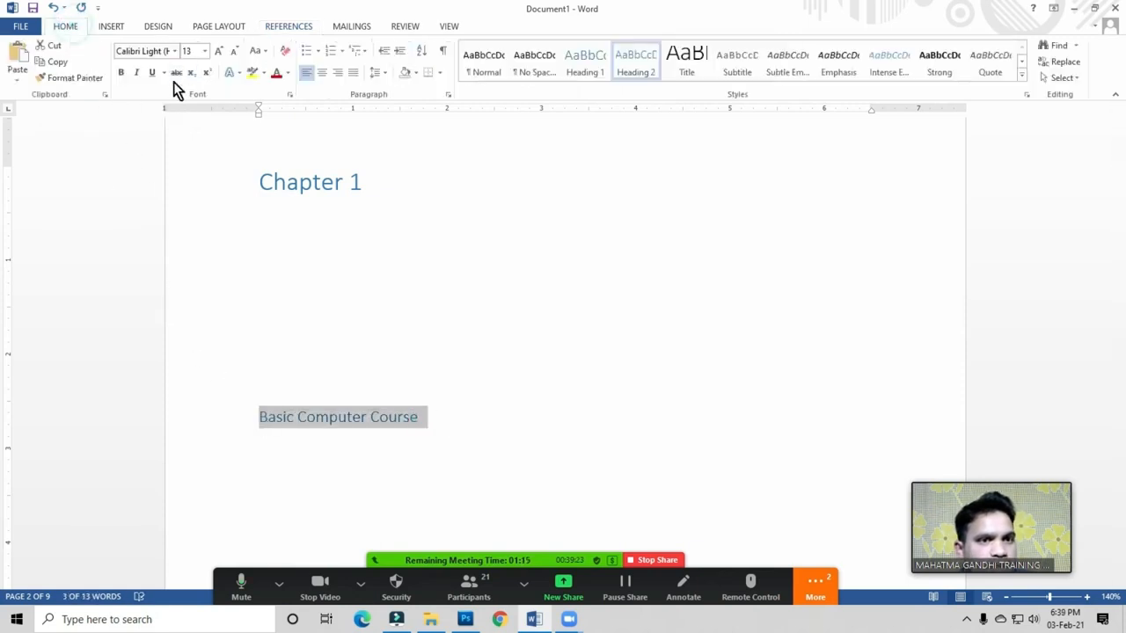
pyautogui.click(221, 50)
pyautogui.click(221, 50)
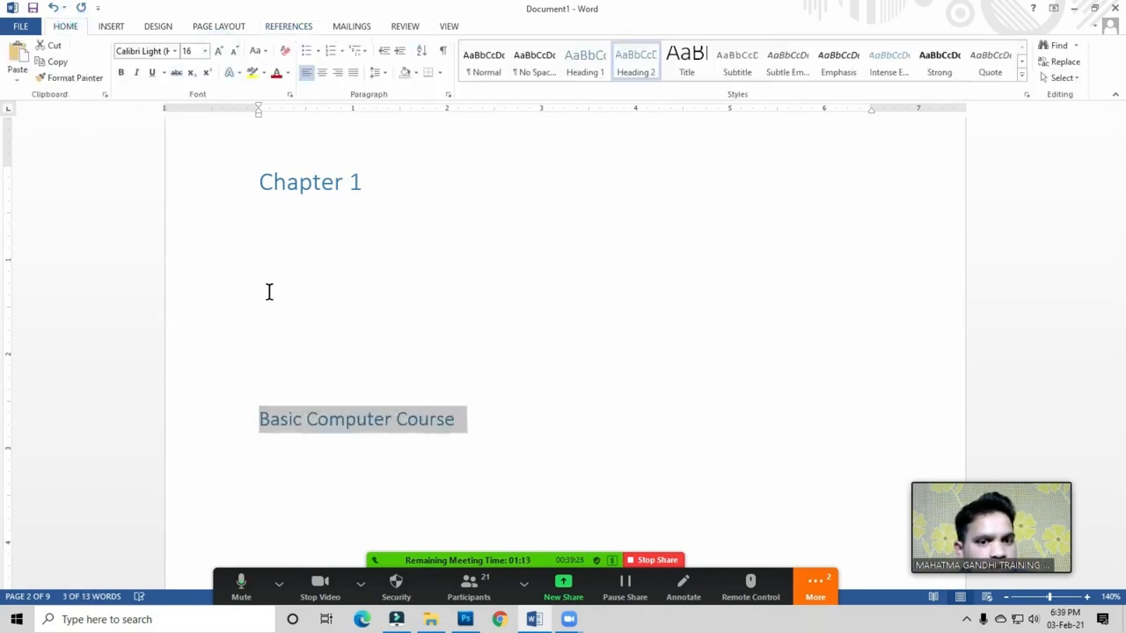
pyautogui.click(475, 425)
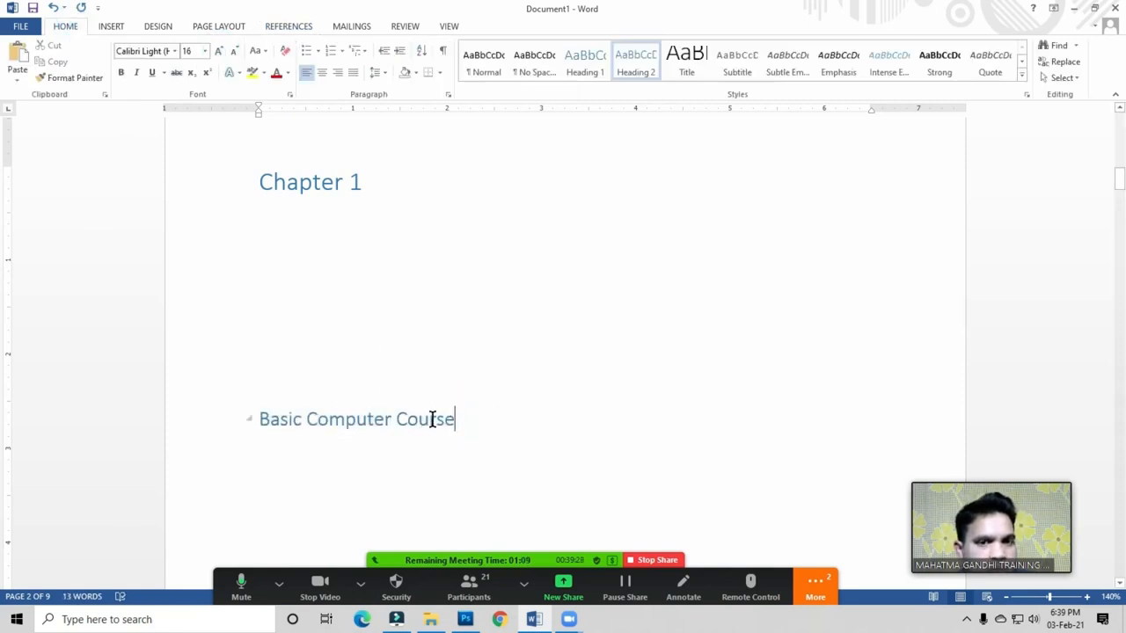
pyautogui.scroll(10, 432, 420)
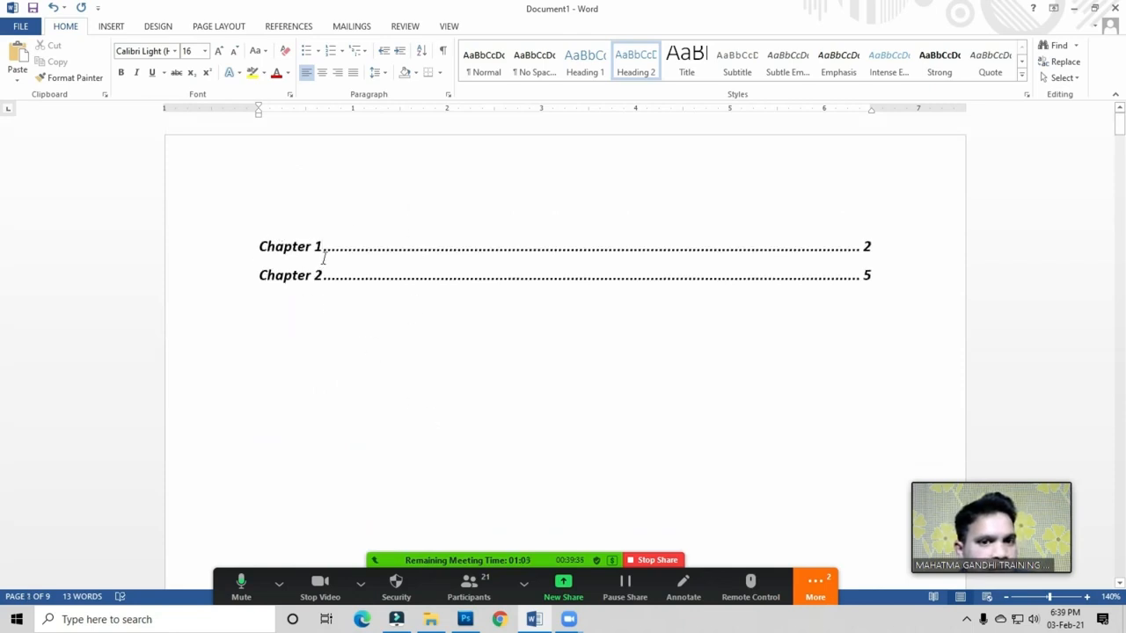
# Step: Update the entire table of contents on page 1 to add Basic Computer Course
pyautogui.scroll(-3, 410, 347)
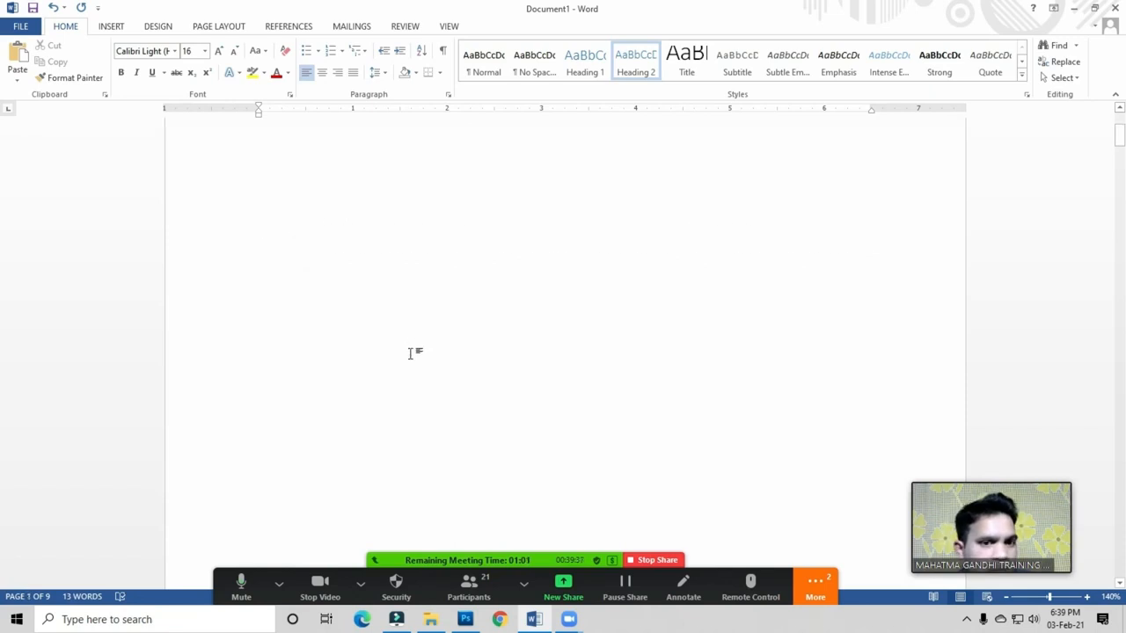
pyautogui.scroll(-5, 410, 352)
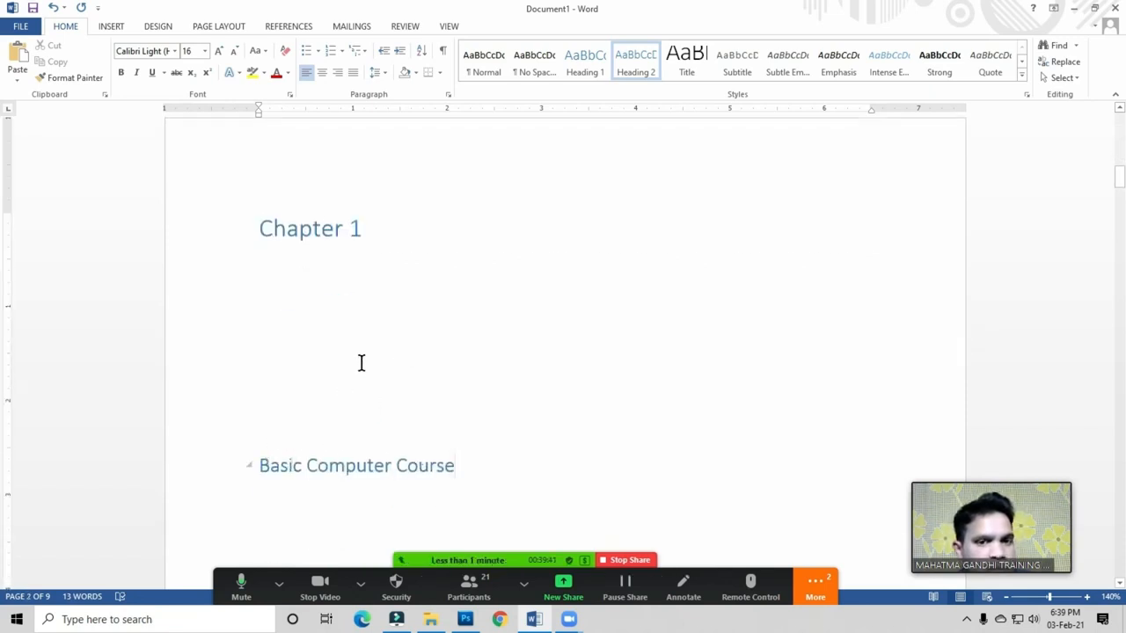
pyautogui.scroll(8, 348, 442)
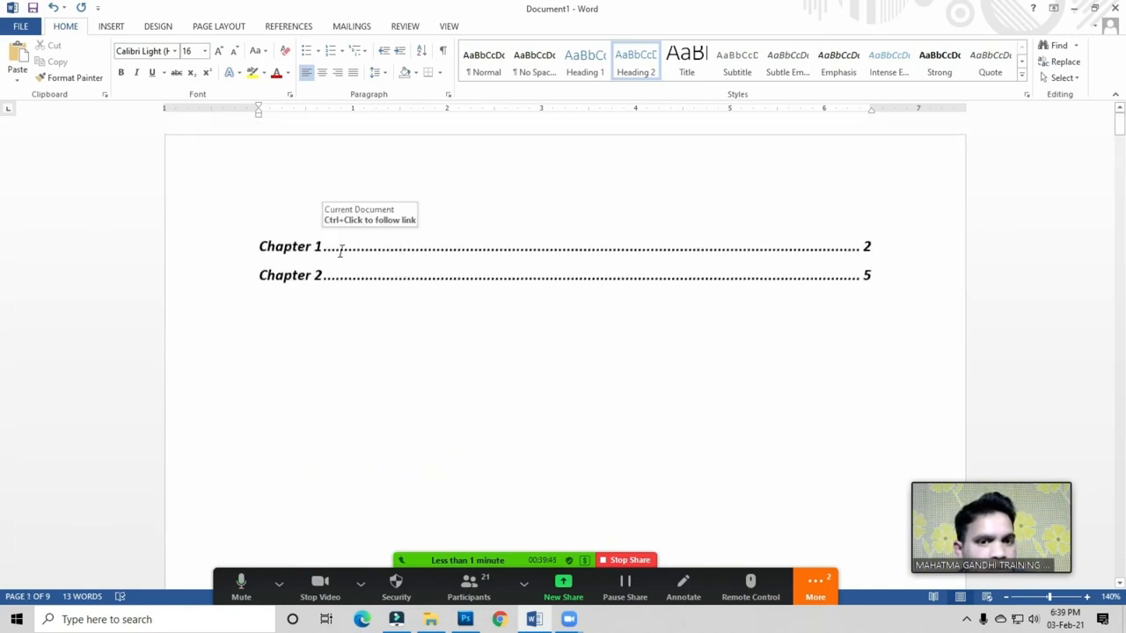
pyautogui.click(341, 250)
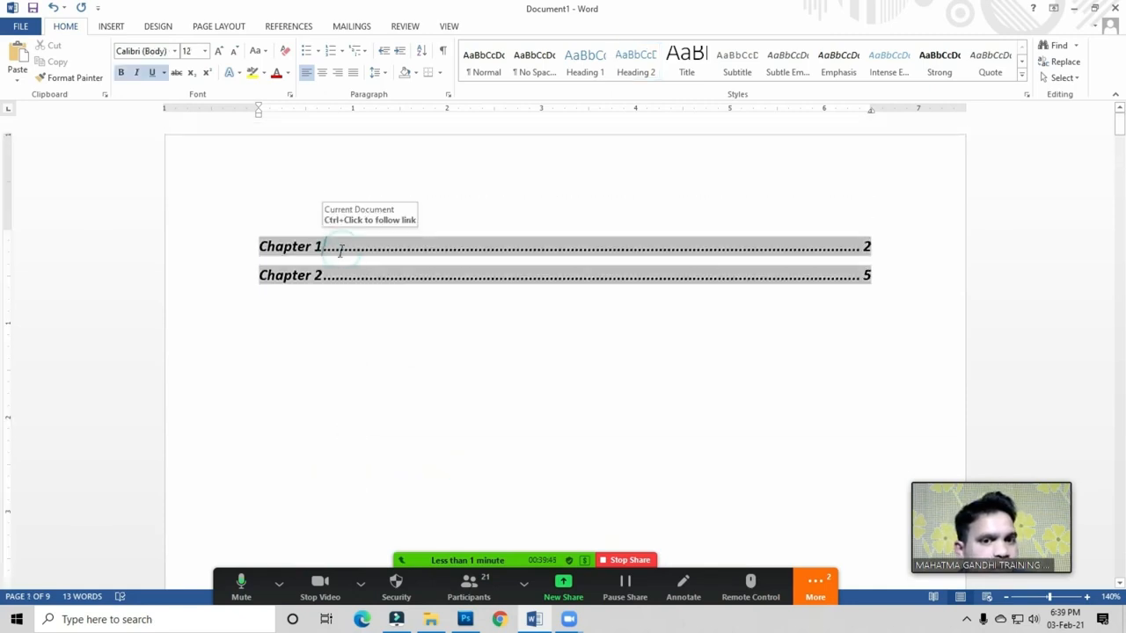
pyautogui.click(288, 27)
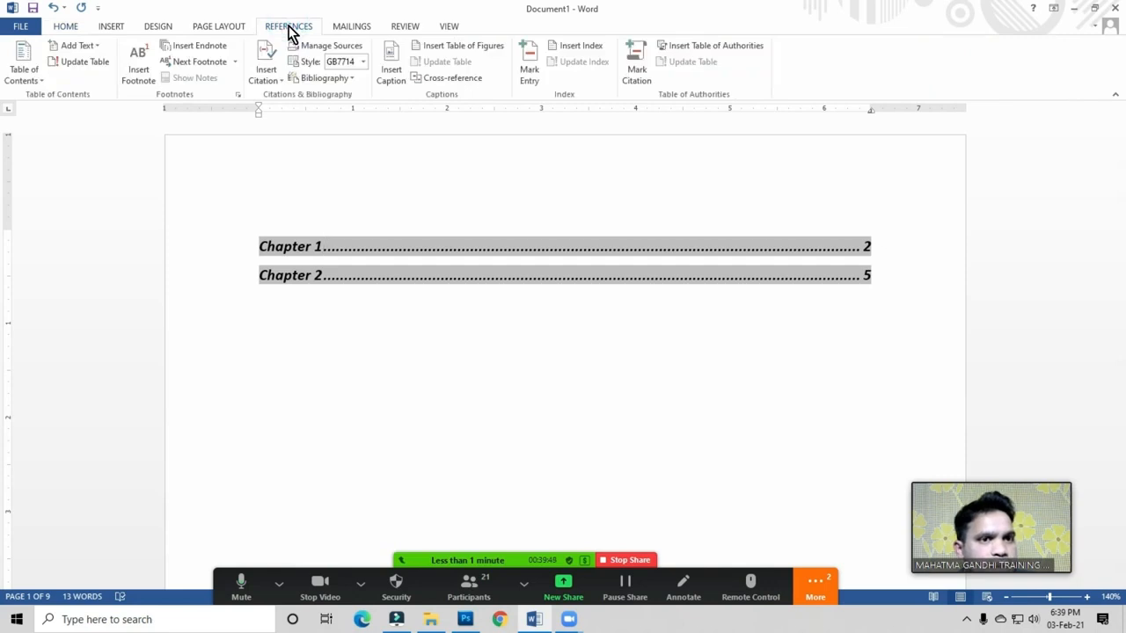
pyautogui.click(85, 63)
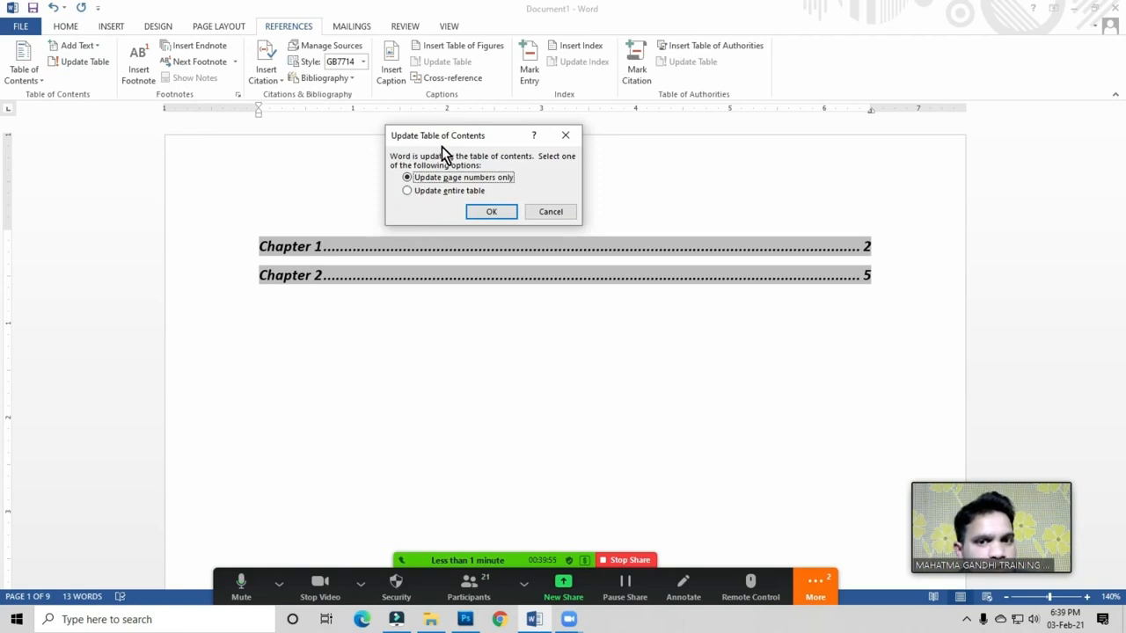
pyautogui.click(481, 194)
pyautogui.click(495, 213)
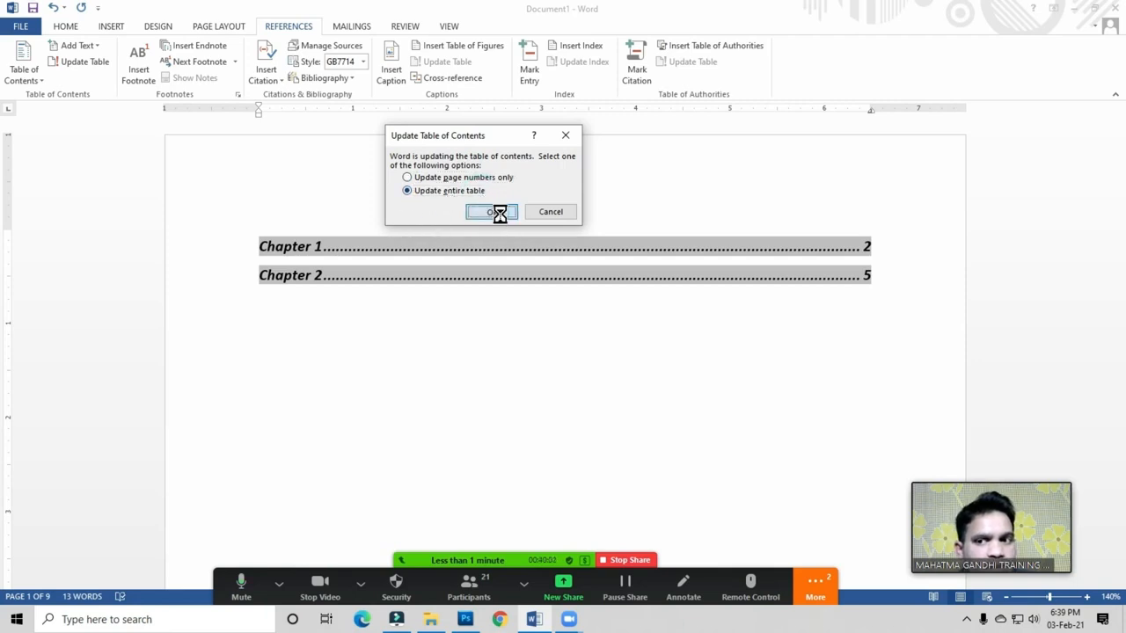
pyautogui.click(453, 405)
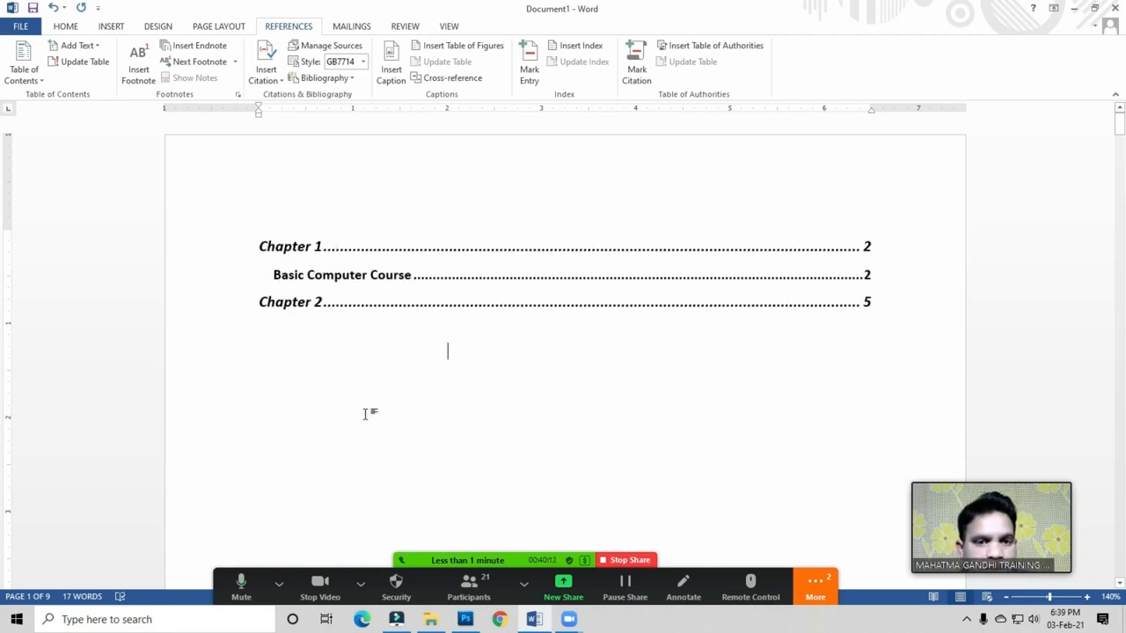
pyautogui.scroll(-2, 394, 375)
pyautogui.scroll(2, 284, 281)
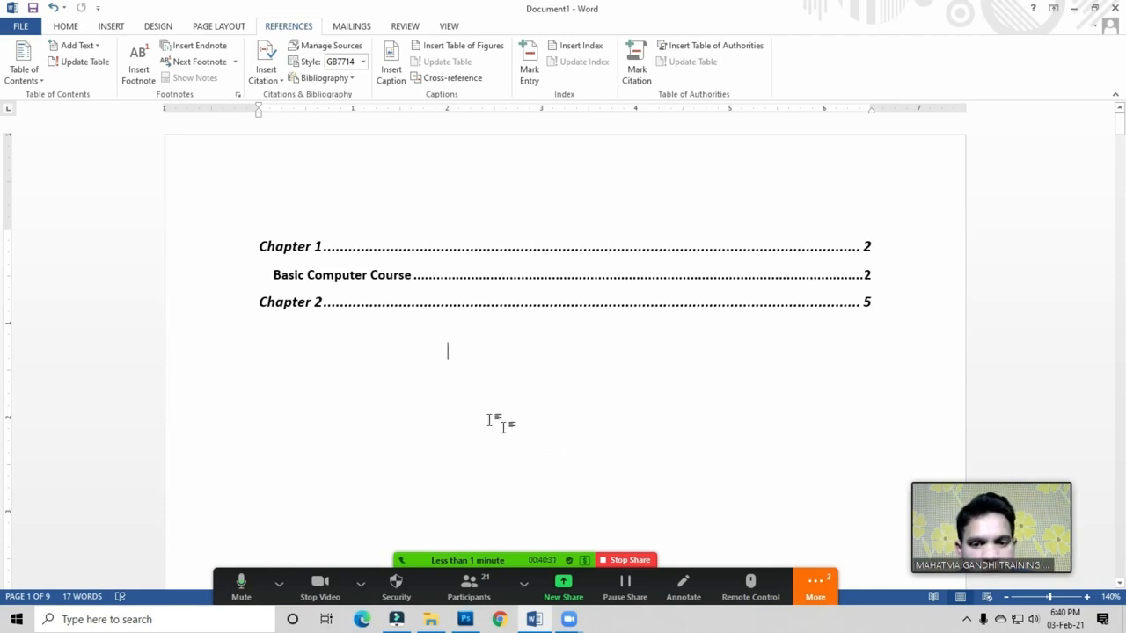
pyautogui.click(469, 587)
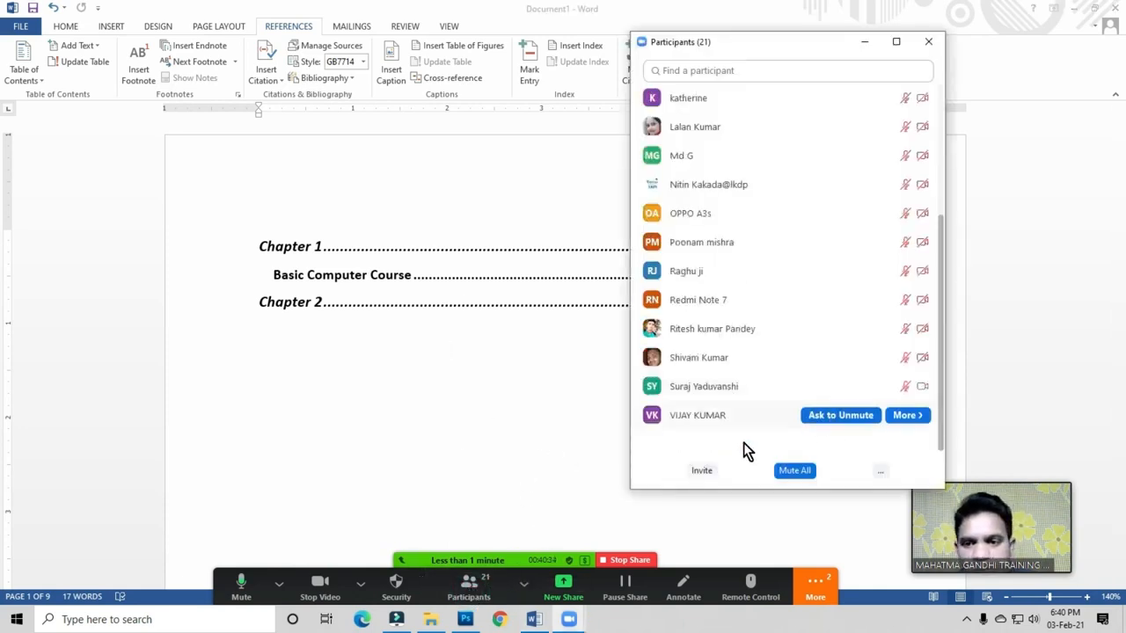
pyautogui.moveTo(774, 44); pyautogui.dragTo(657, 40)
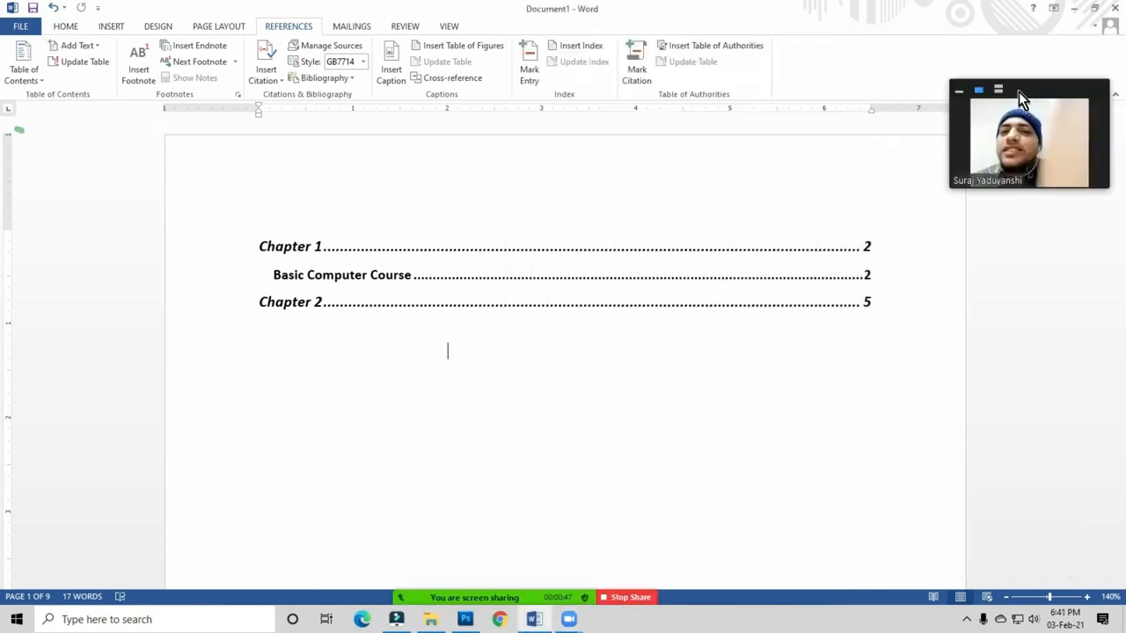
pyautogui.click(997, 90)
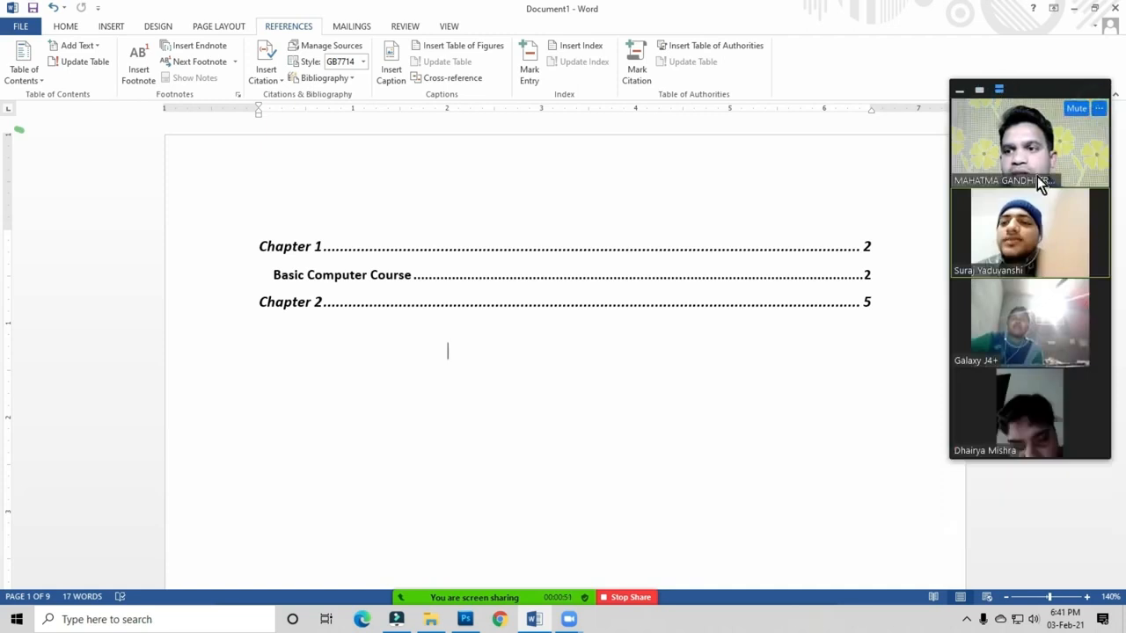
pyautogui.click(1099, 110)
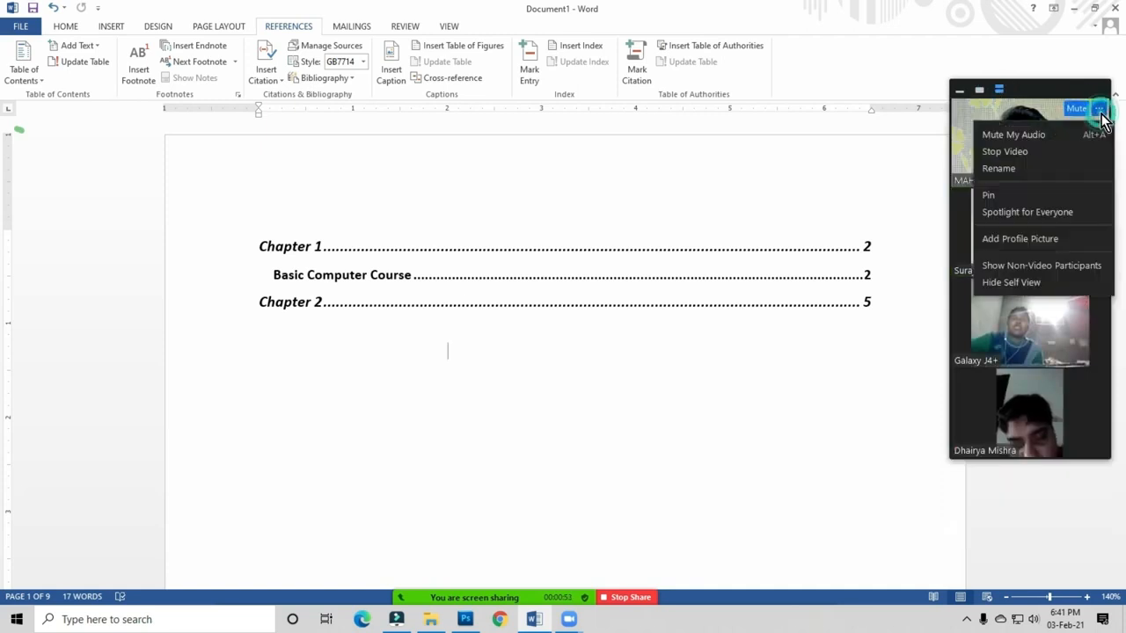
pyautogui.click(976, 94)
pyautogui.click(979, 91)
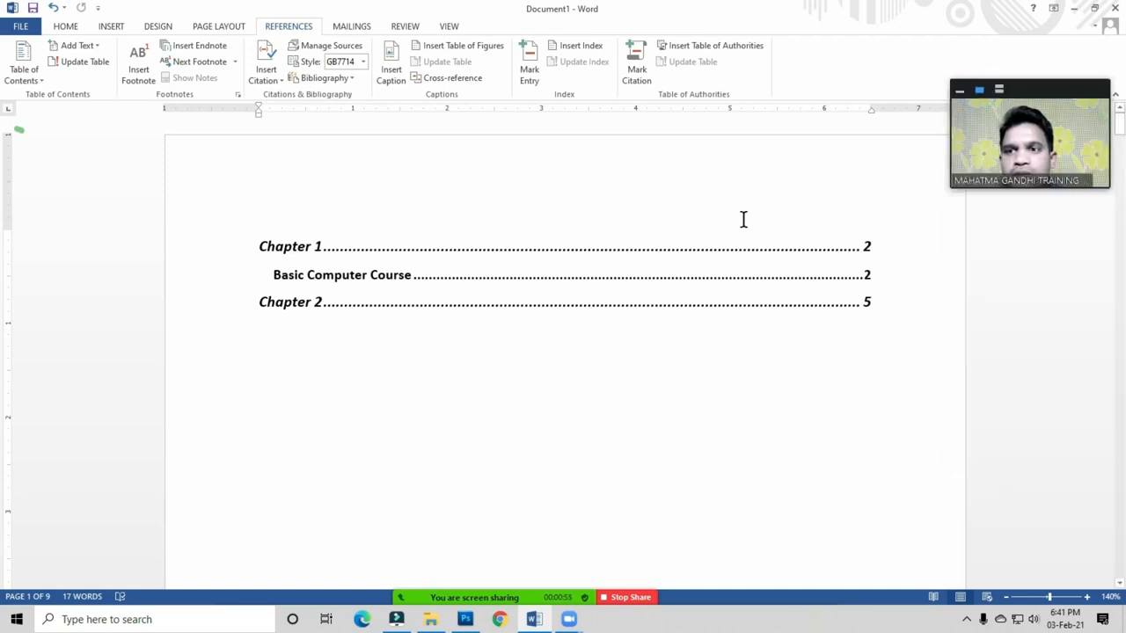
pyautogui.click(220, 303)
pyautogui.click(364, 336)
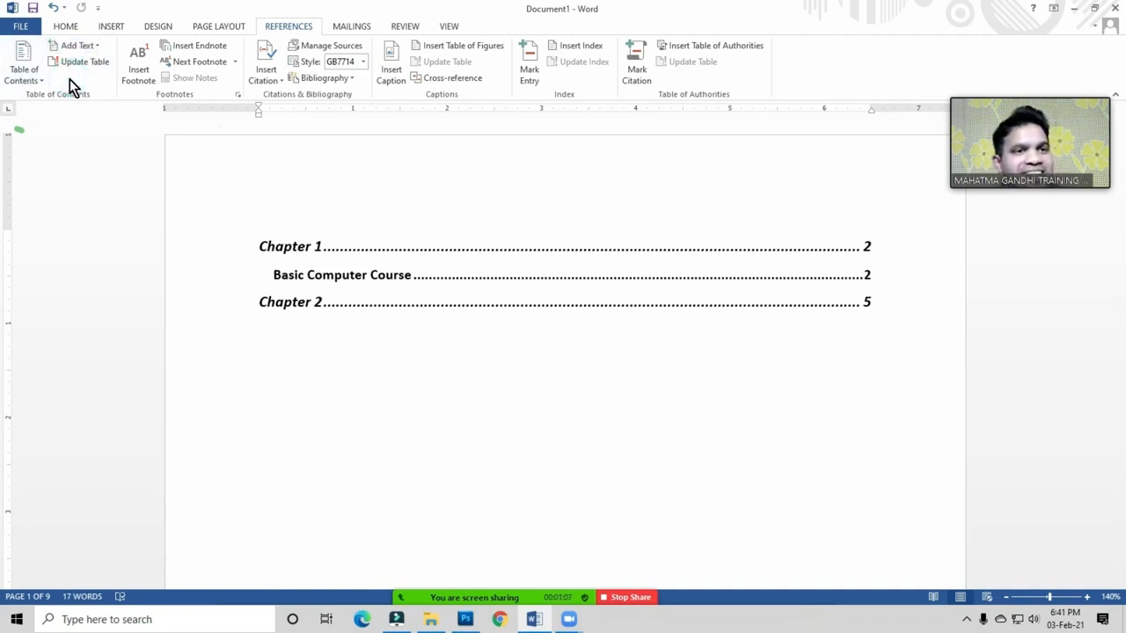
pyautogui.click(360, 337)
pyautogui.click(313, 341)
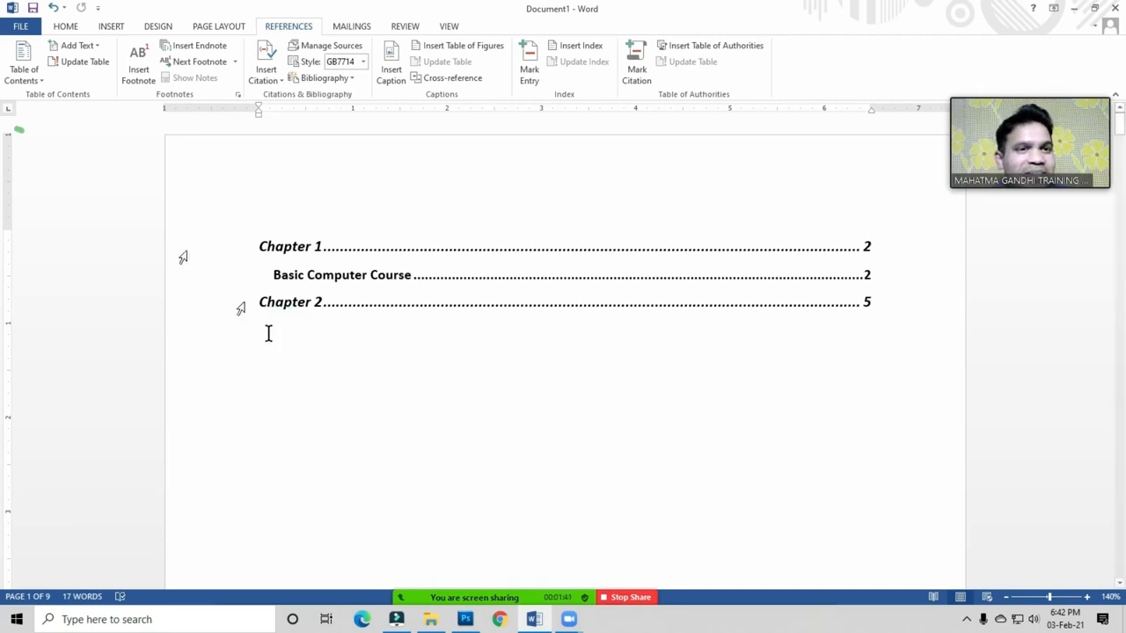
pyautogui.click(278, 327)
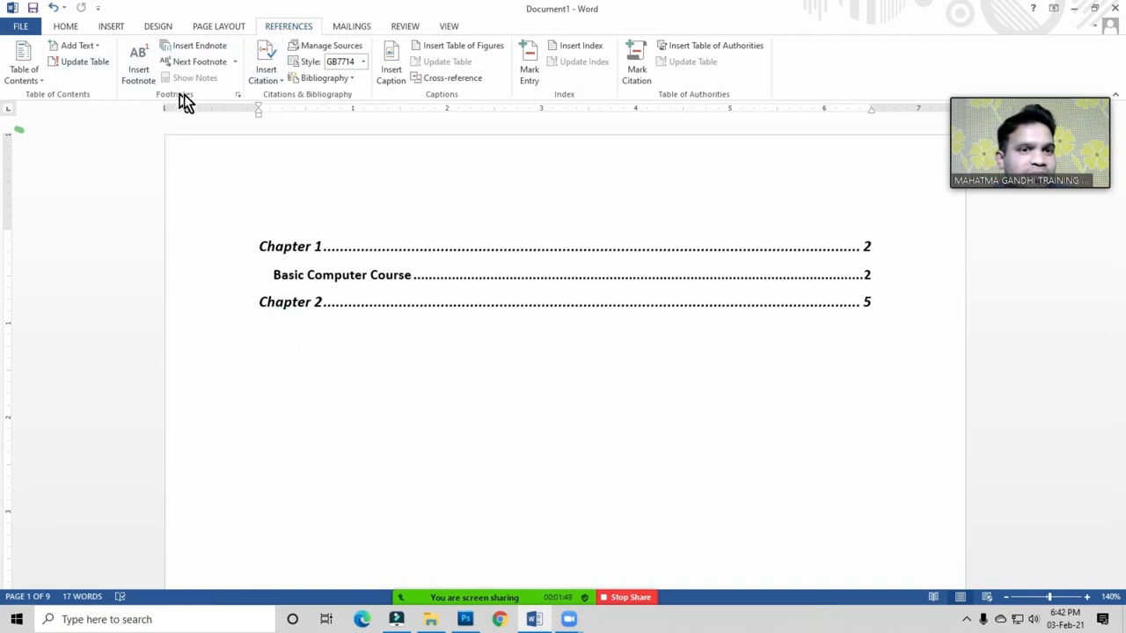
pyautogui.click(188, 93)
pyautogui.click(284, 344)
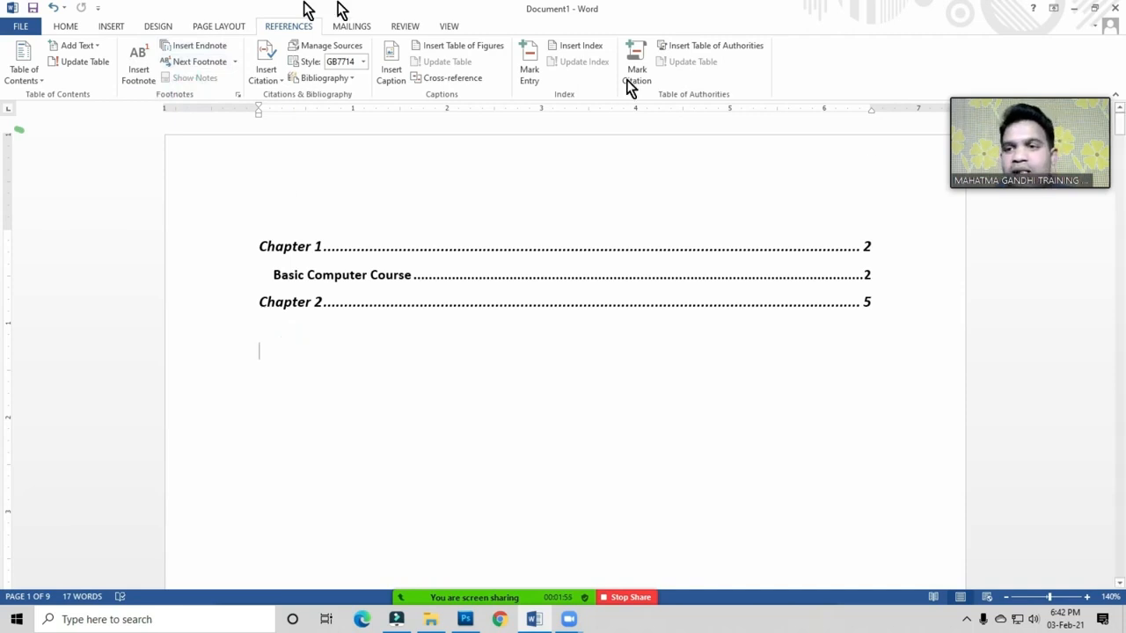
pyautogui.moveTo(1054, 100)
pyautogui.moveTo(1054, 100); pyautogui.dragTo(1067, 494)
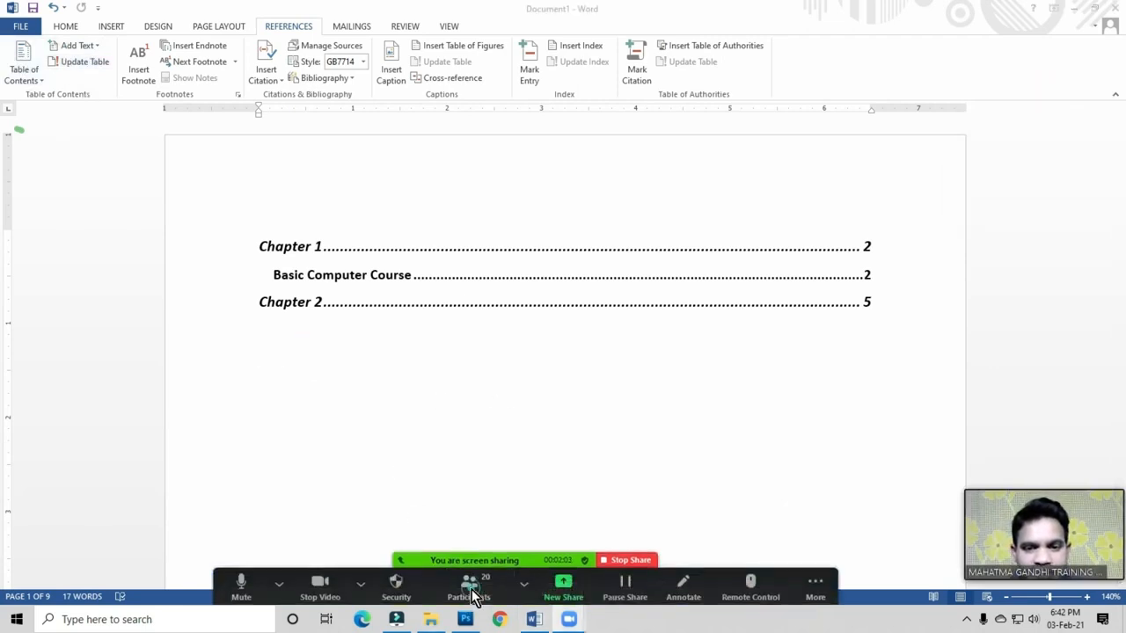
# Step: Mute all Zoom participants with self-unmute disallowed, then close the Participants list
pyautogui.click(469, 585)
pyautogui.moveTo(591, 190); pyautogui.dragTo(698, 114)
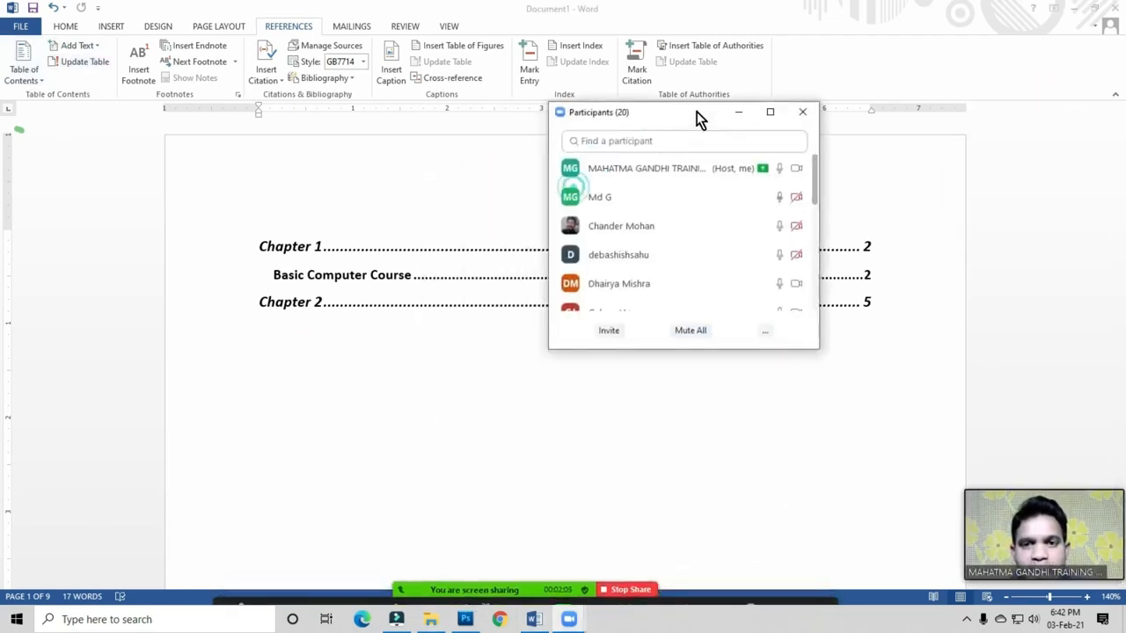
pyautogui.click(693, 331)
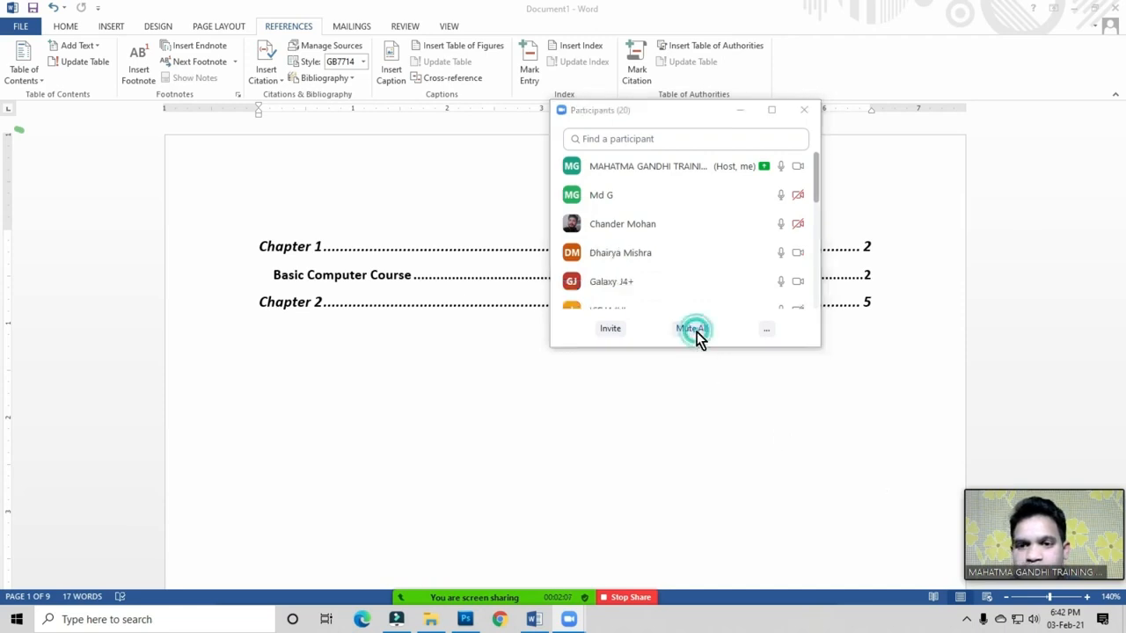
pyautogui.click(493, 321)
pyautogui.click(616, 347)
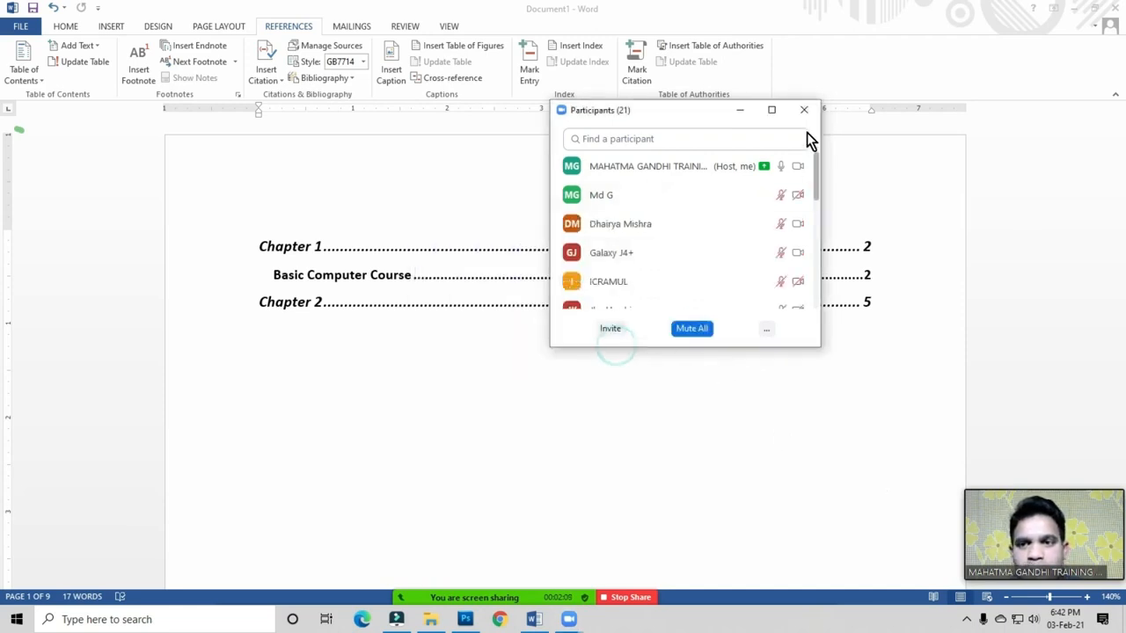
pyautogui.click(804, 110)
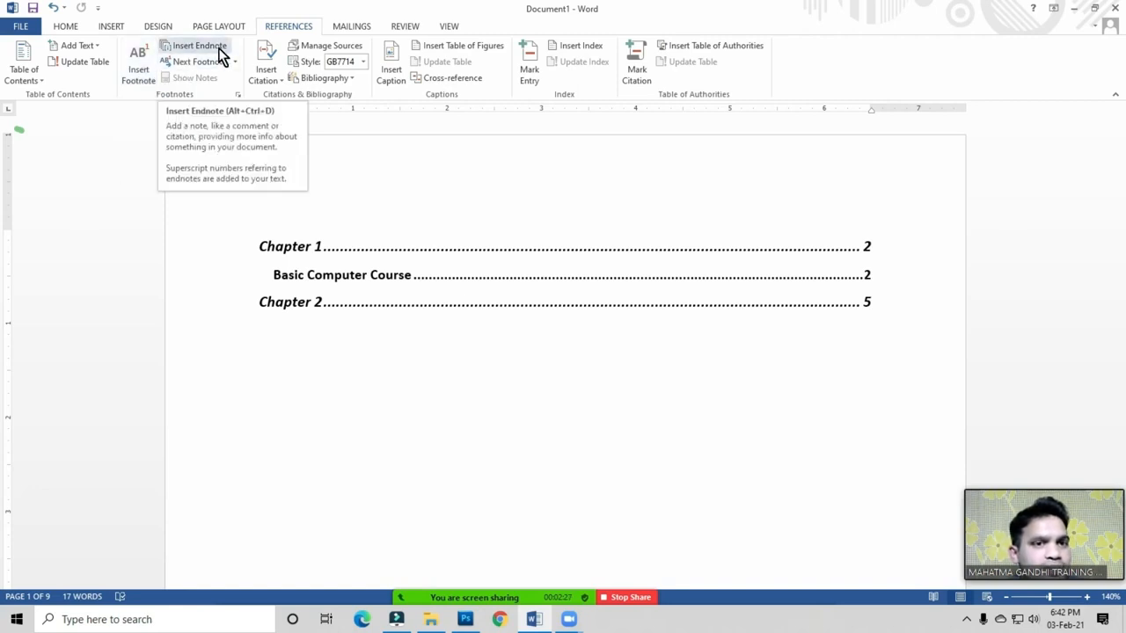
# Step: Select all the document content and delete the table of contents, leaving an empty page
pyautogui.click(325, 324)
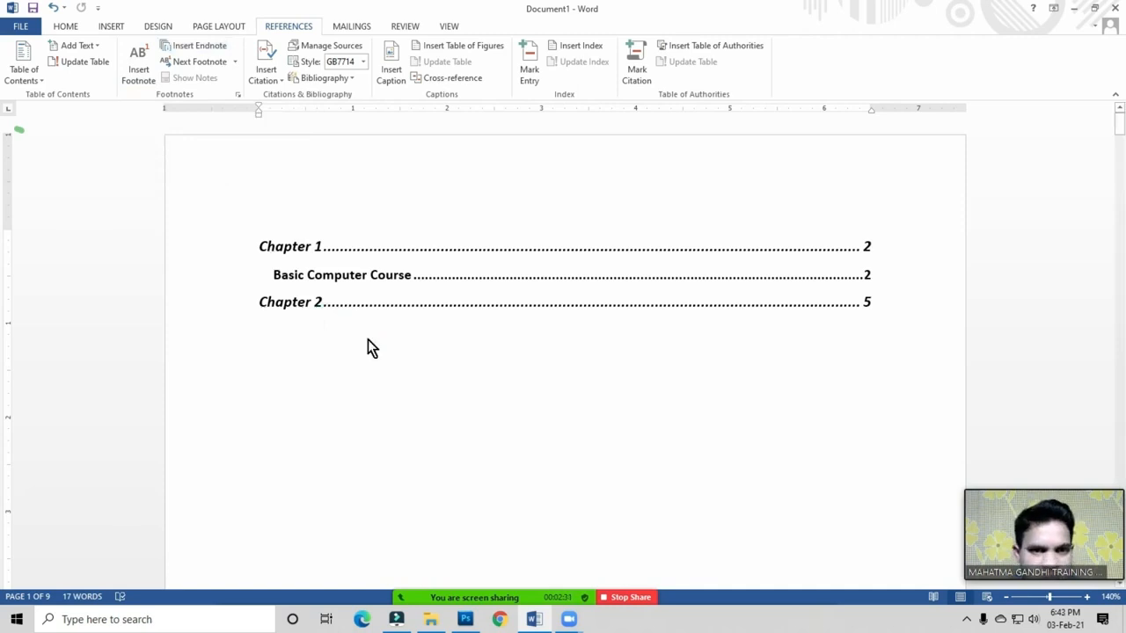
pyautogui.hotkey('ctrl', 'a')
pyautogui.press('Delete')
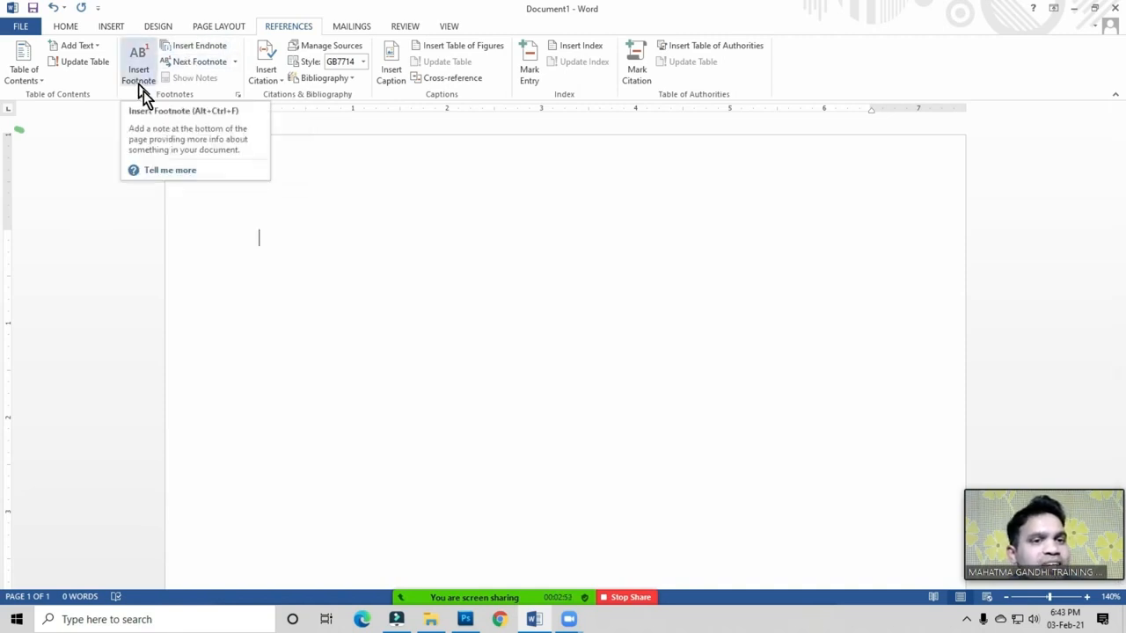
# Step: Generate five sample paragraphs with =rand() and scroll through the 239-word result
pyautogui.scroll(-2, 278, 487)
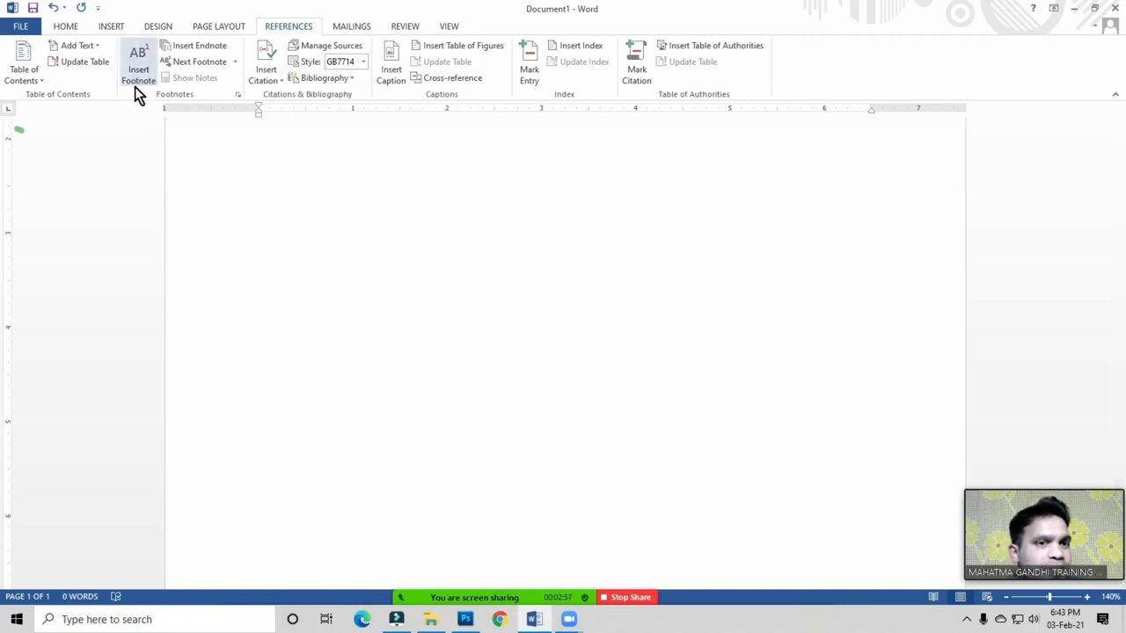
pyautogui.scroll(-7, 276, 201)
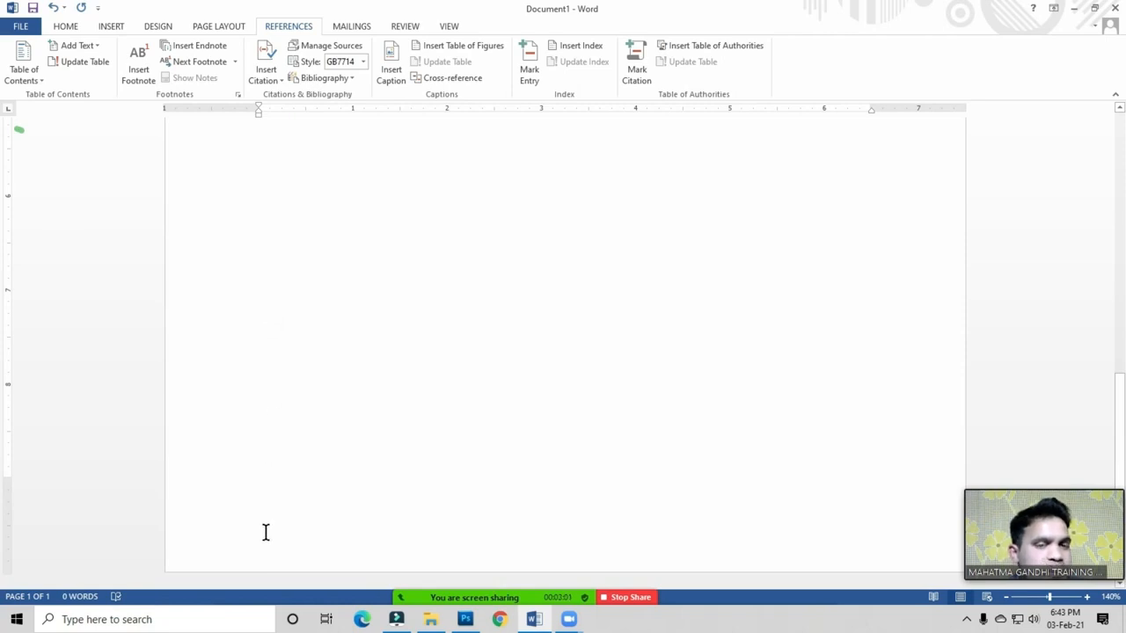
pyautogui.scroll(12, 268, 531)
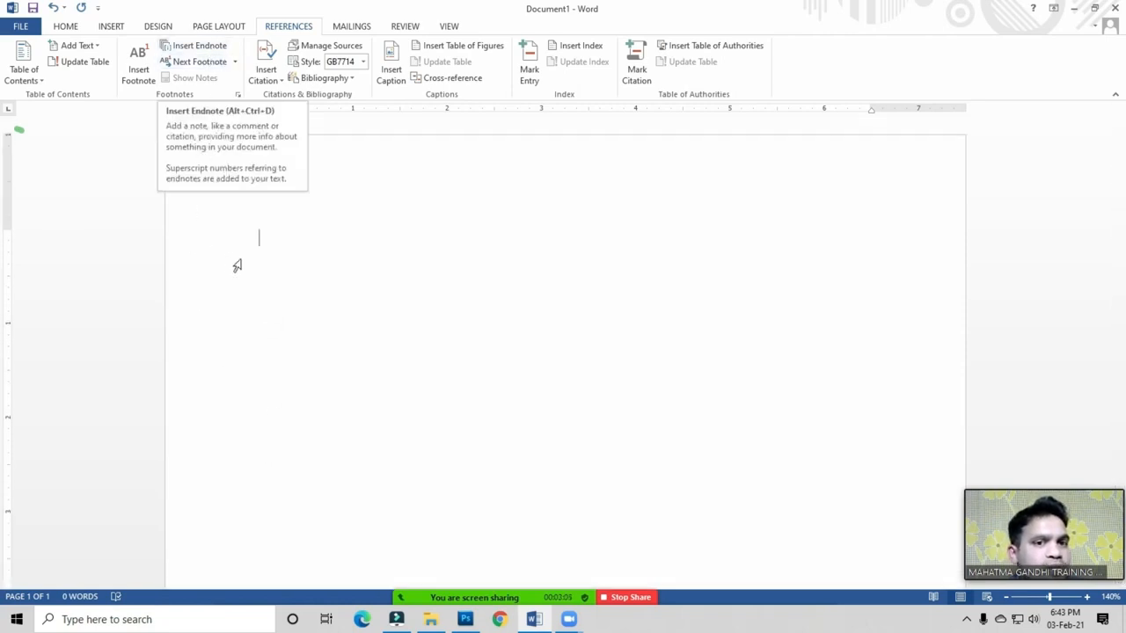
pyautogui.write('=rand ()')
pyautogui.press('Return')
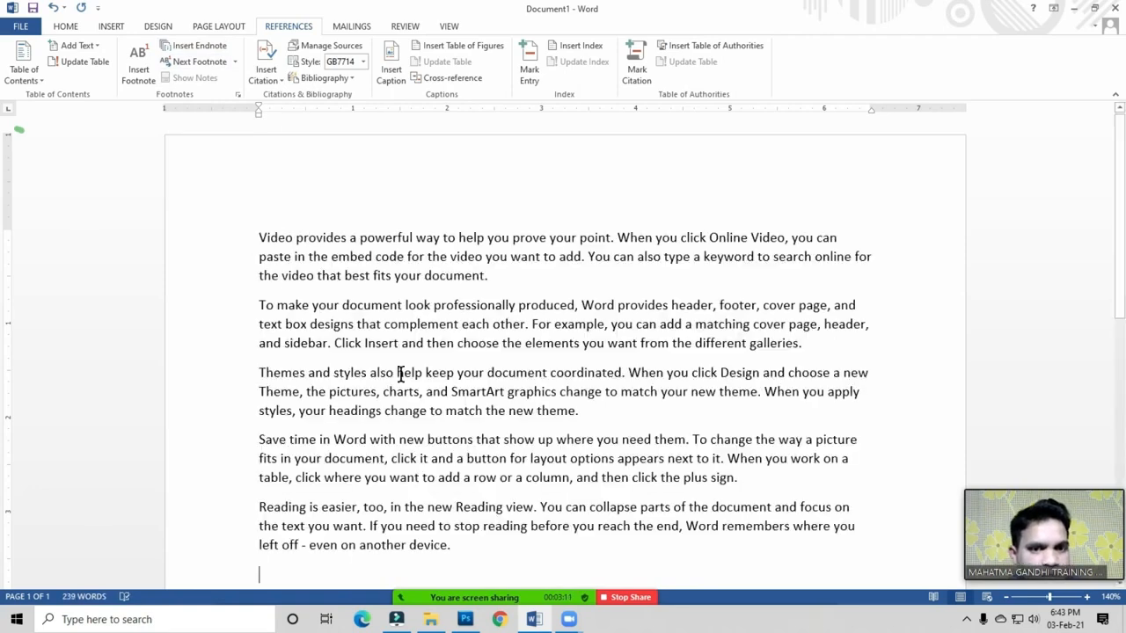
pyautogui.scroll(-3, 401, 373)
pyautogui.scroll(2, 402, 372)
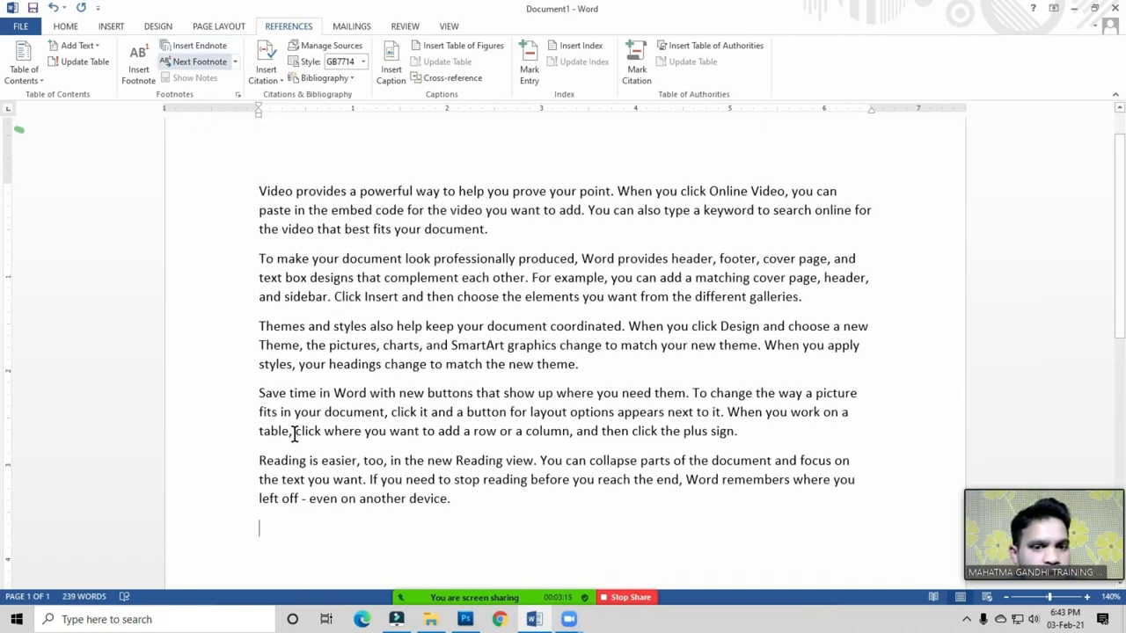
pyautogui.scroll(-1, 287, 479)
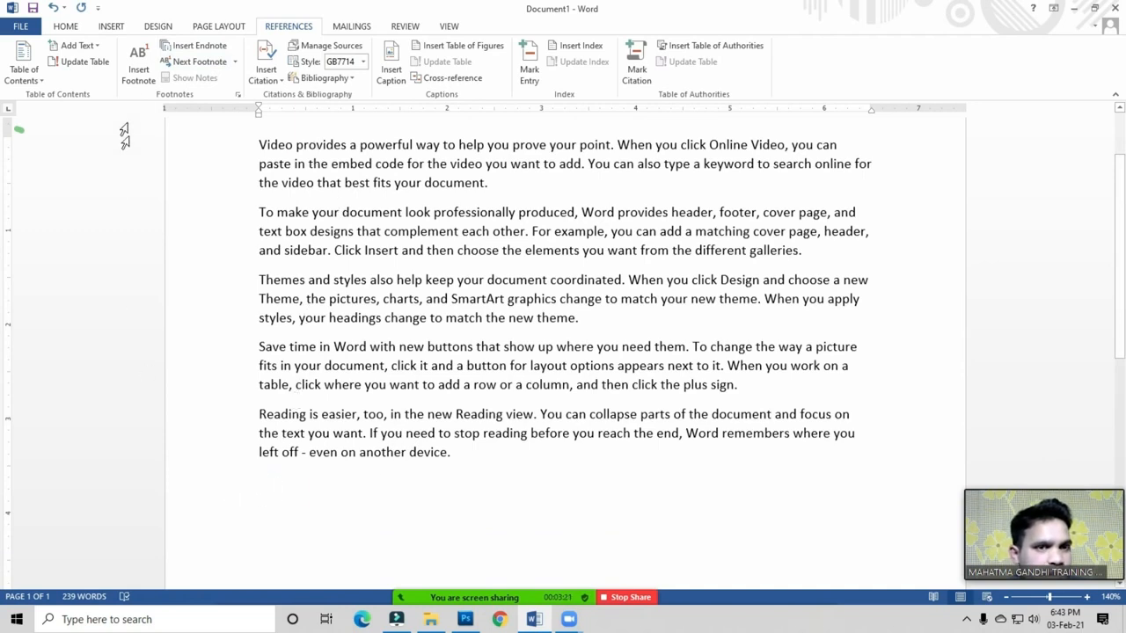
pyautogui.scroll(-5, 264, 435)
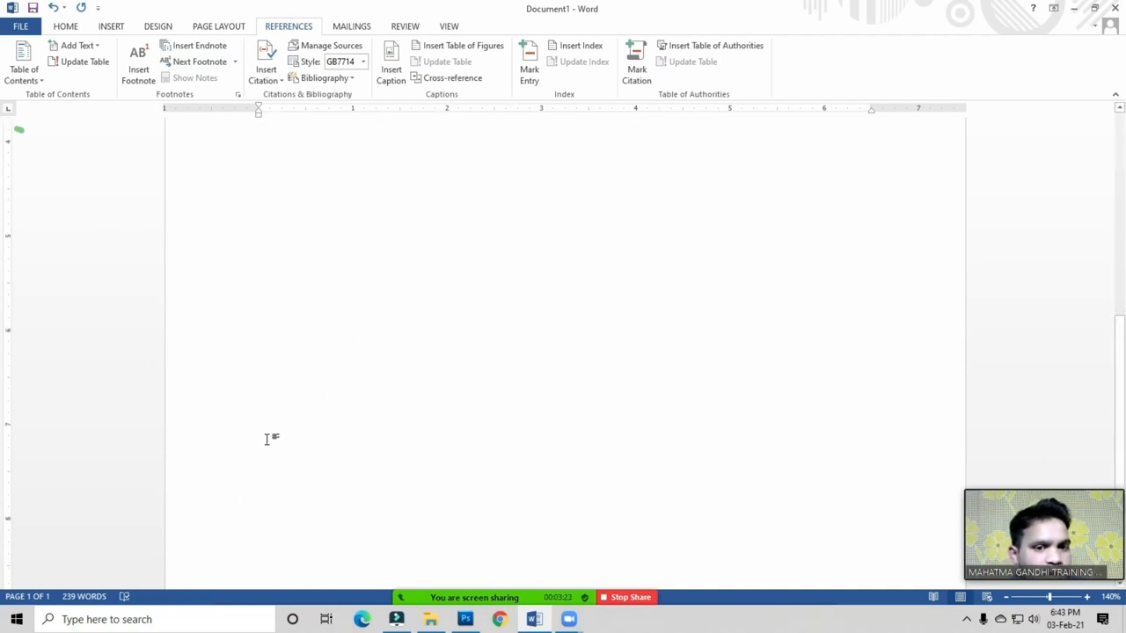
pyautogui.scroll(-3, 273, 466)
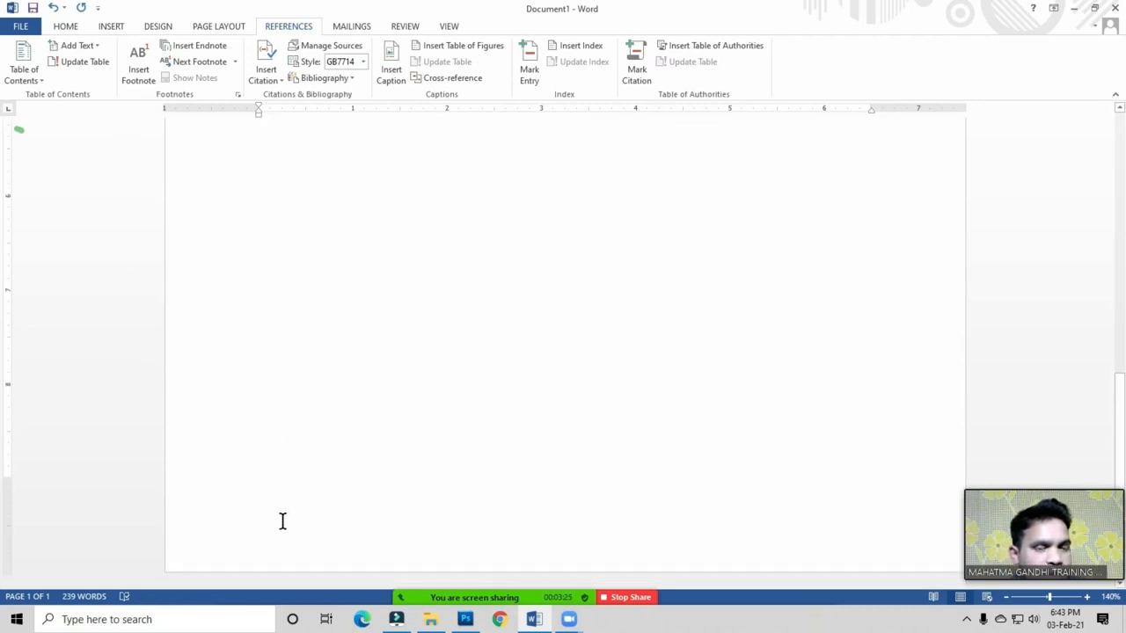
pyautogui.scroll(8, 283, 522)
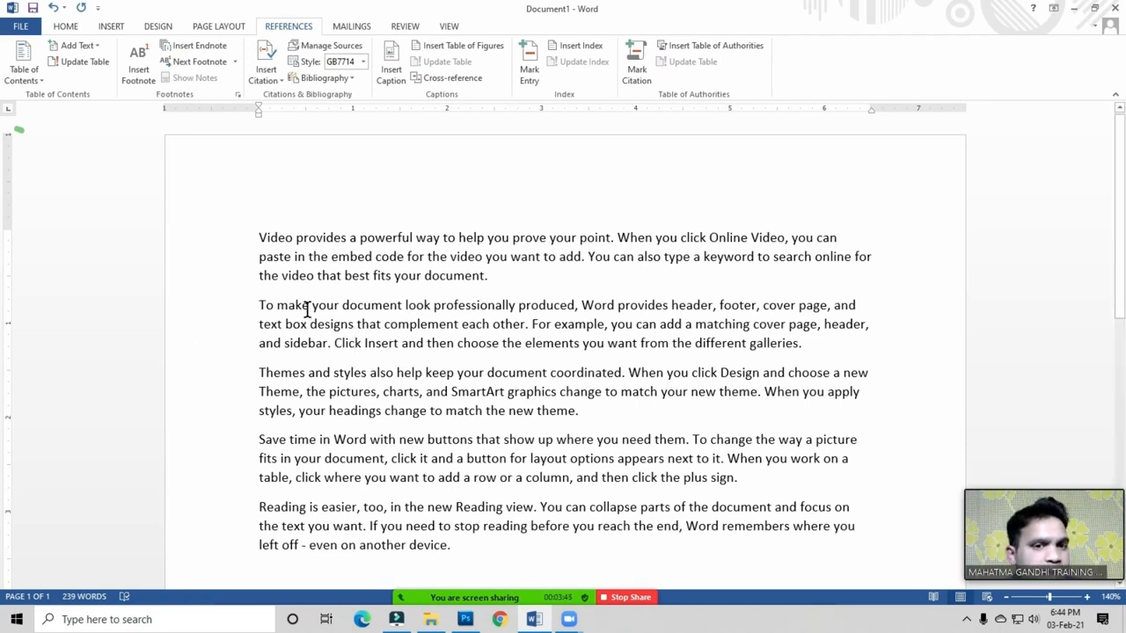
pyautogui.click(393, 240)
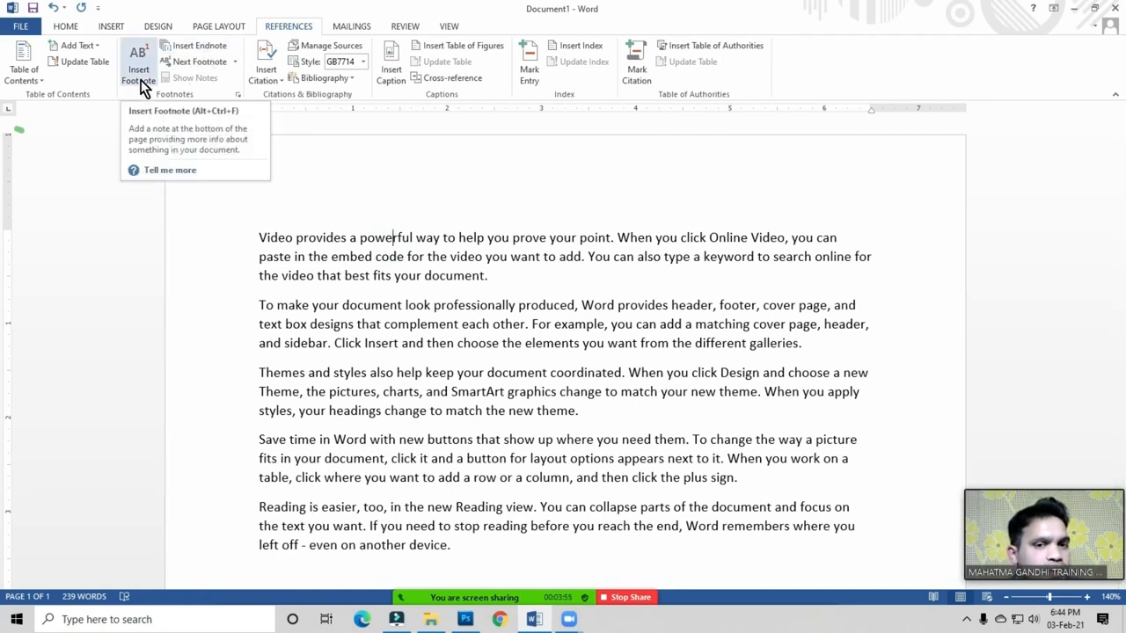
pyautogui.click(308, 278)
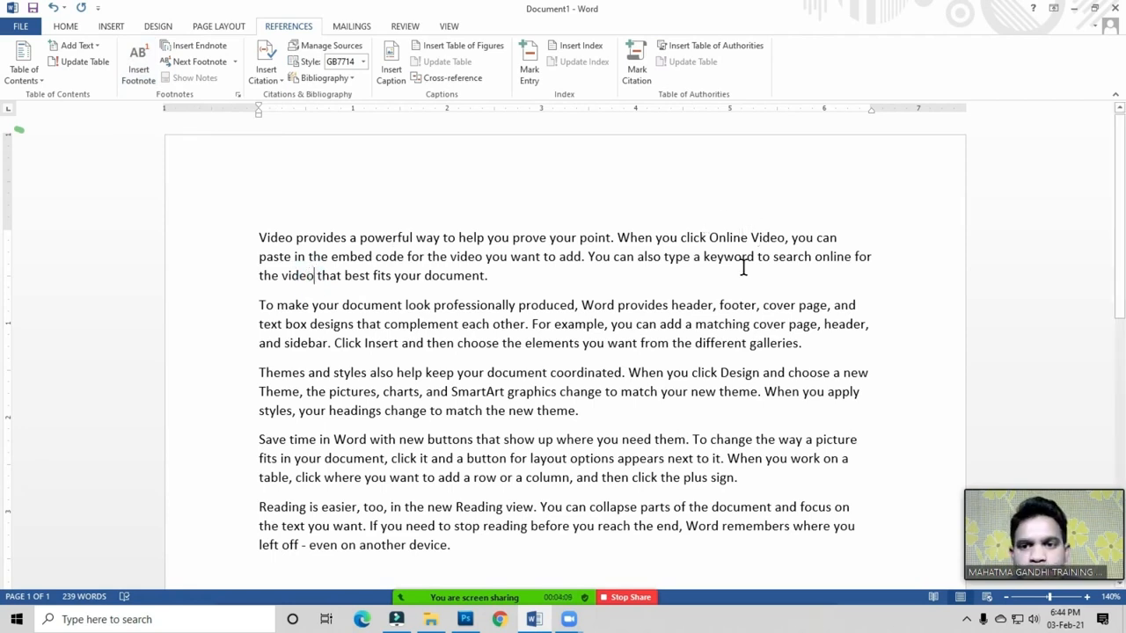
pyautogui.click(441, 258)
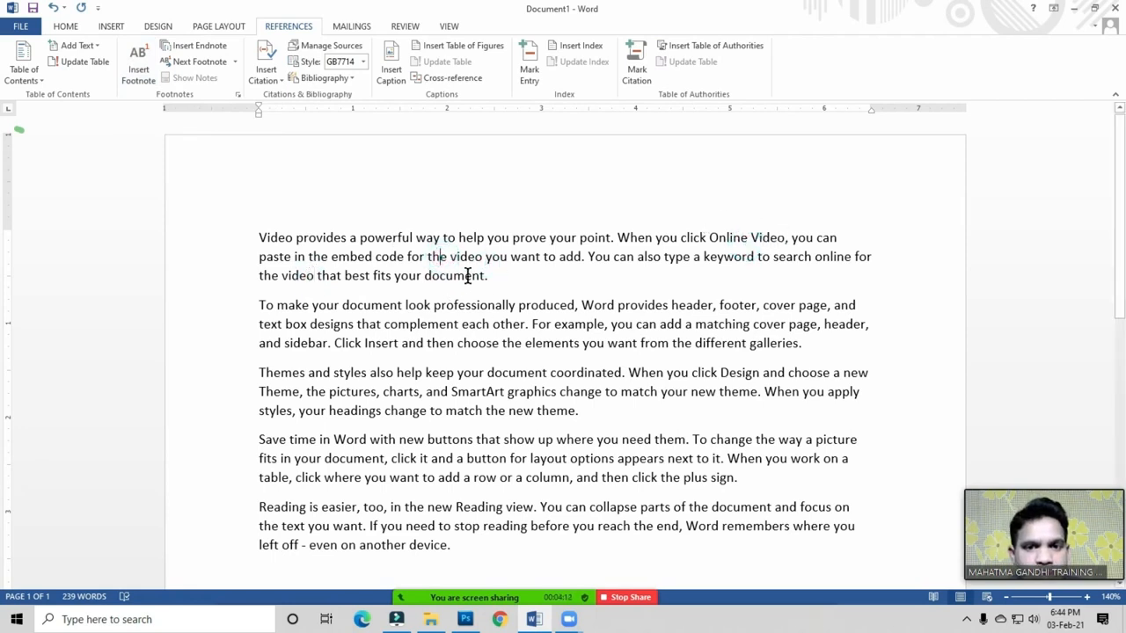
pyautogui.click(308, 258)
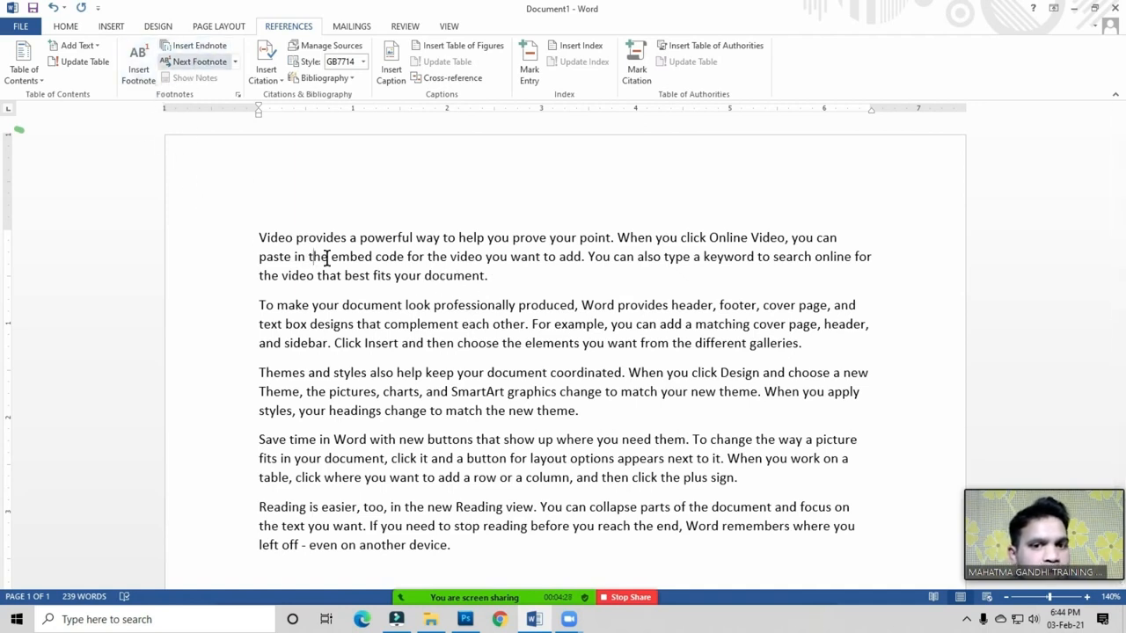
pyautogui.click(486, 276)
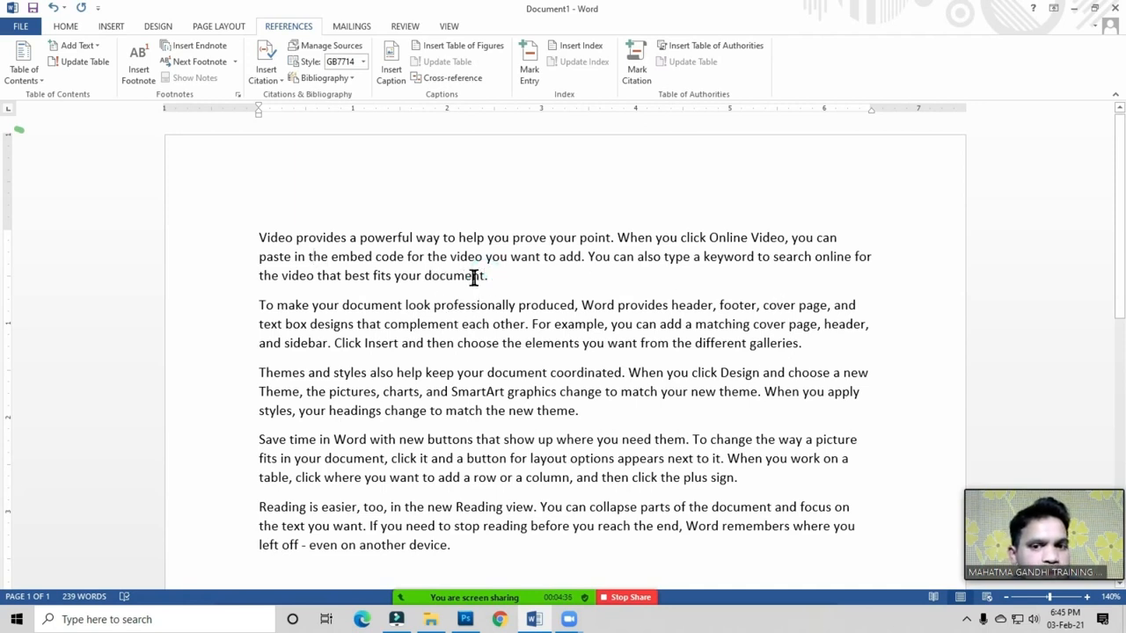
pyautogui.click(485, 274)
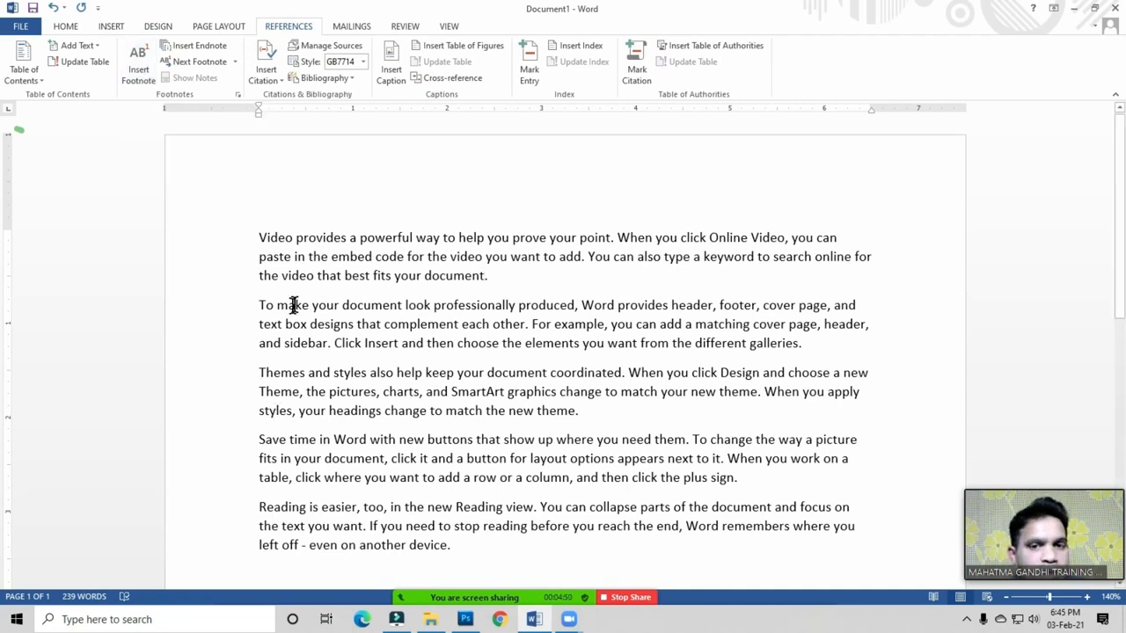
# Step: Insert footnote 1 after 'document' with the note text 'Letter, Pages, Project'
pyautogui.click(144, 75)
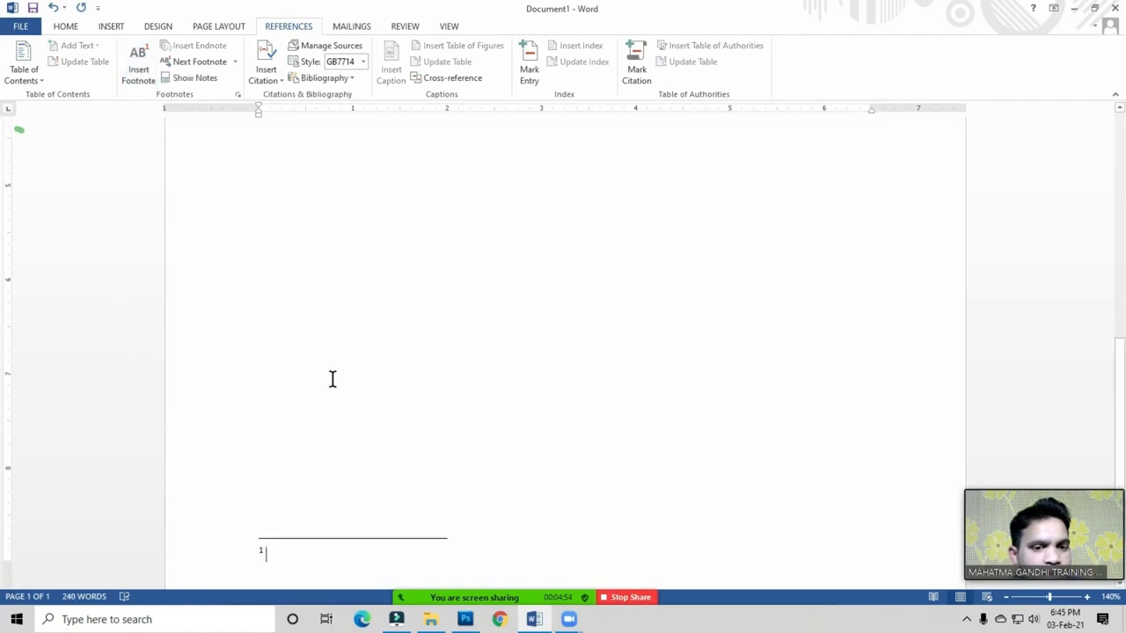
pyautogui.scroll(-1, 269, 537)
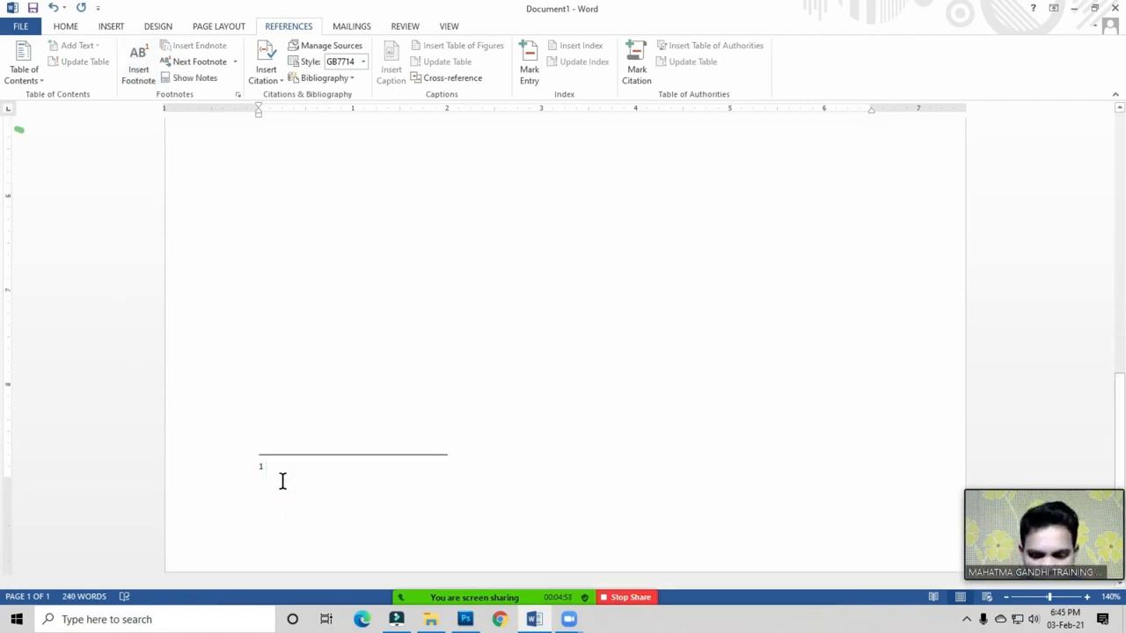
pyautogui.write('Letter,')
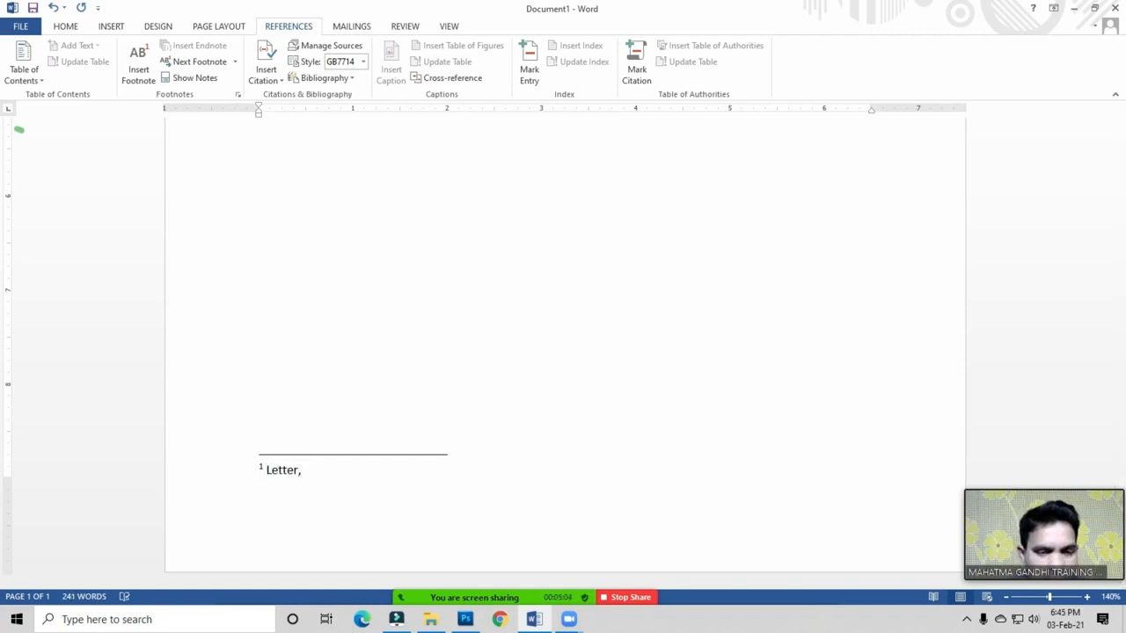
pyautogui.write('Pages')
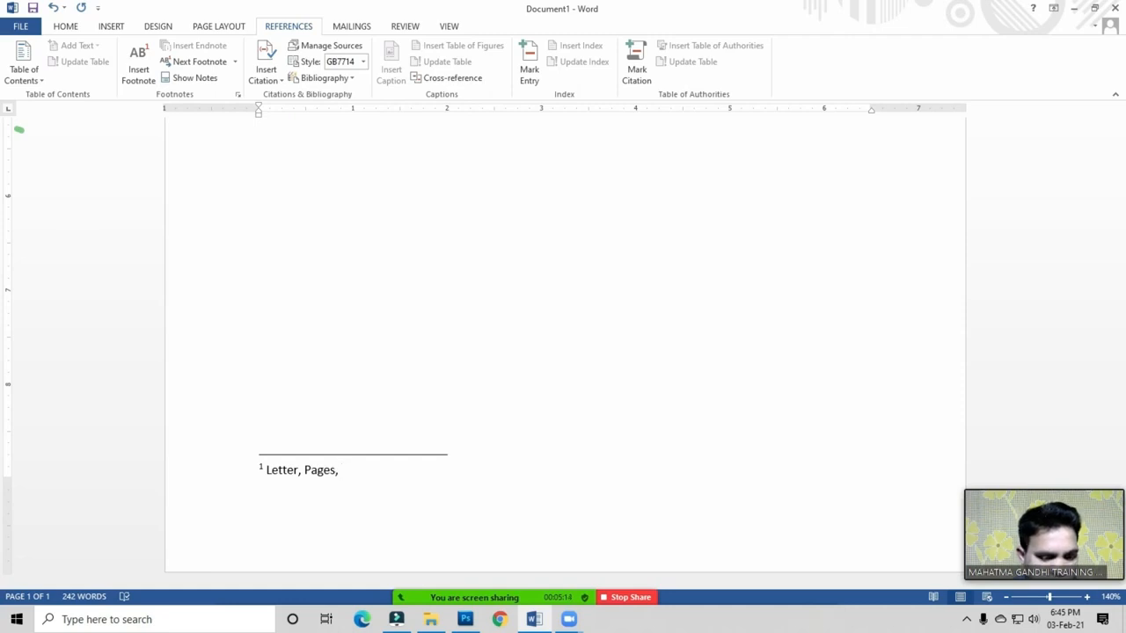
pyautogui.write(', Projec')
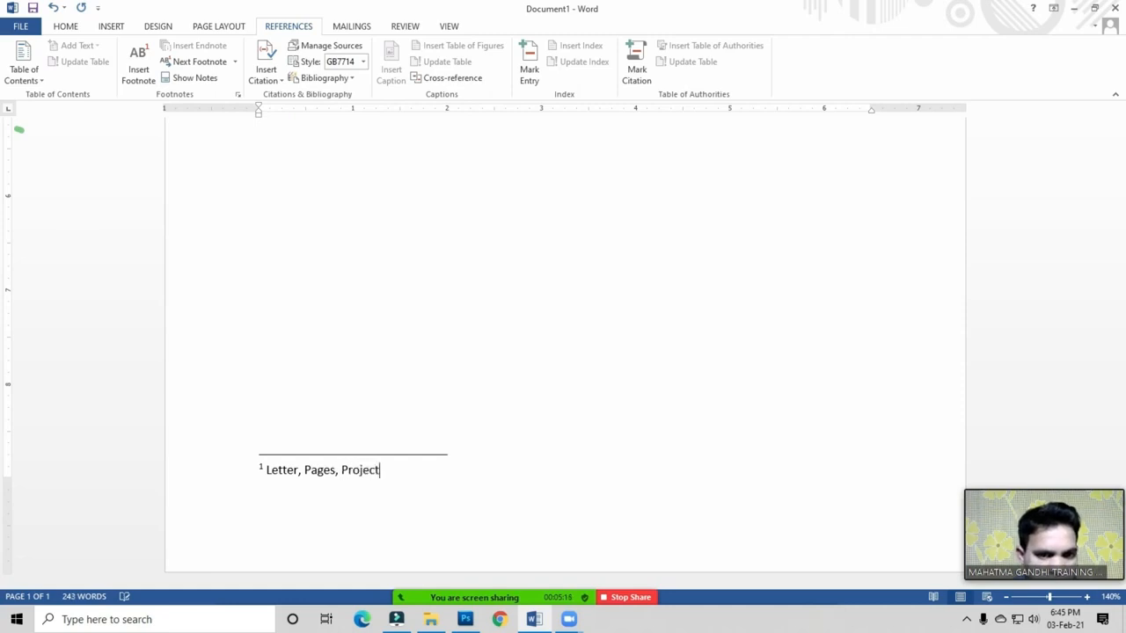
pyautogui.write('t')
pyautogui.scroll(1, 272, 548)
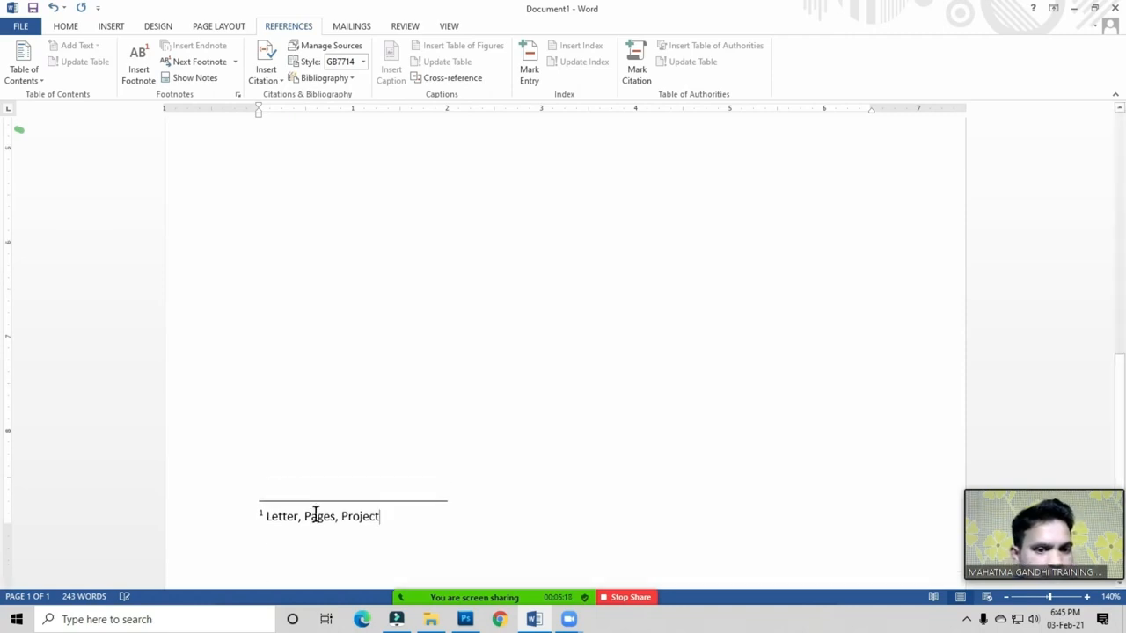
pyautogui.scroll(15, 359, 467)
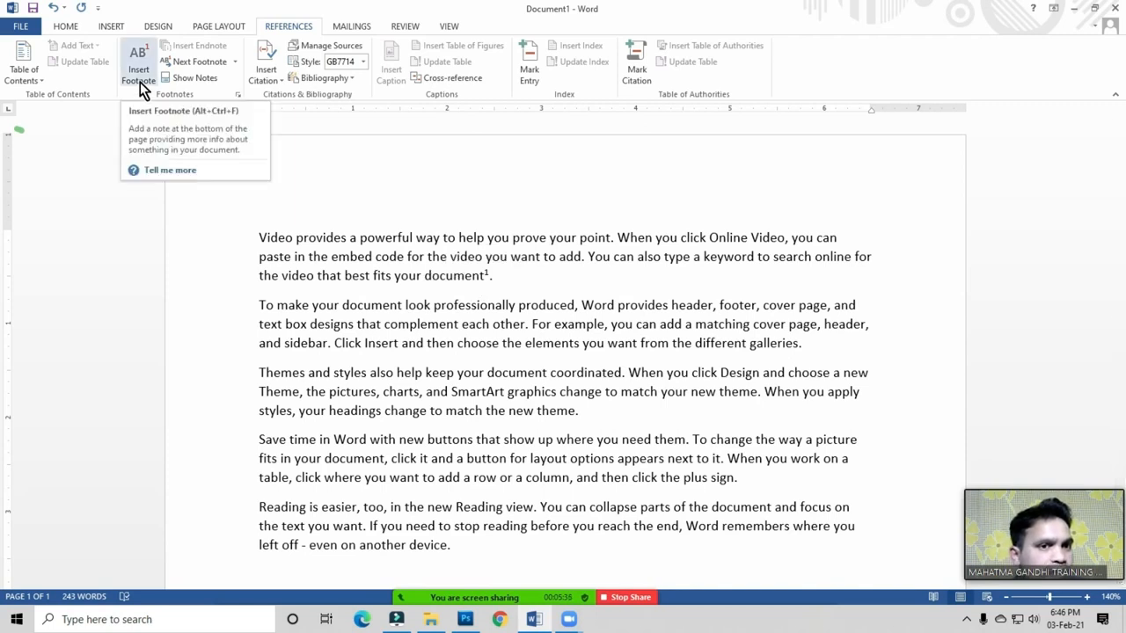
pyautogui.click(305, 269)
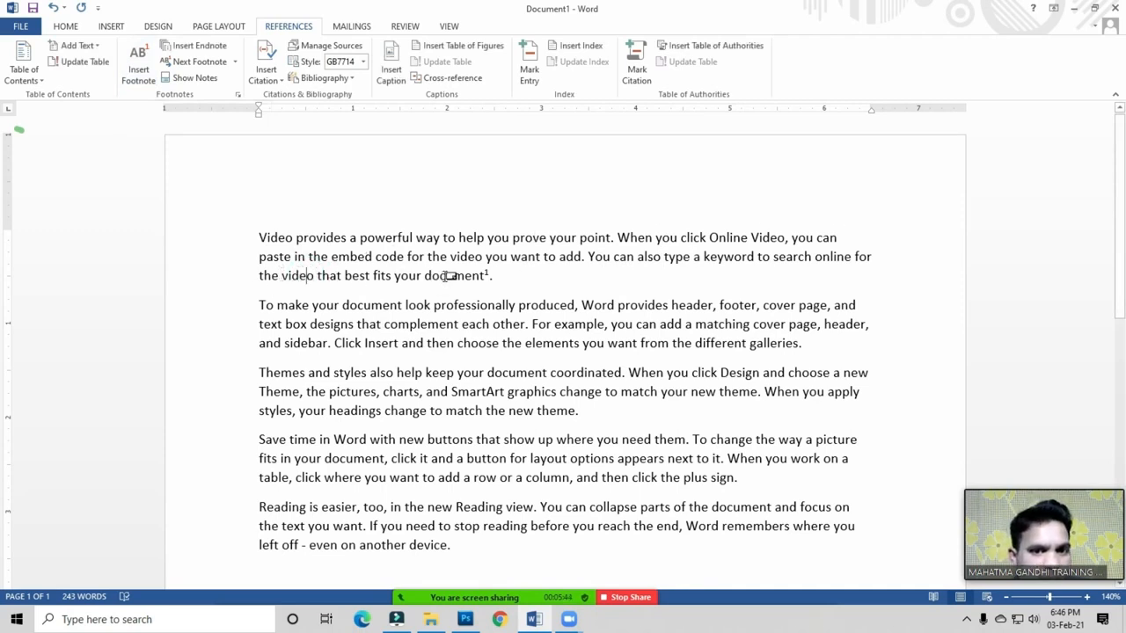
pyautogui.moveTo(448, 275)
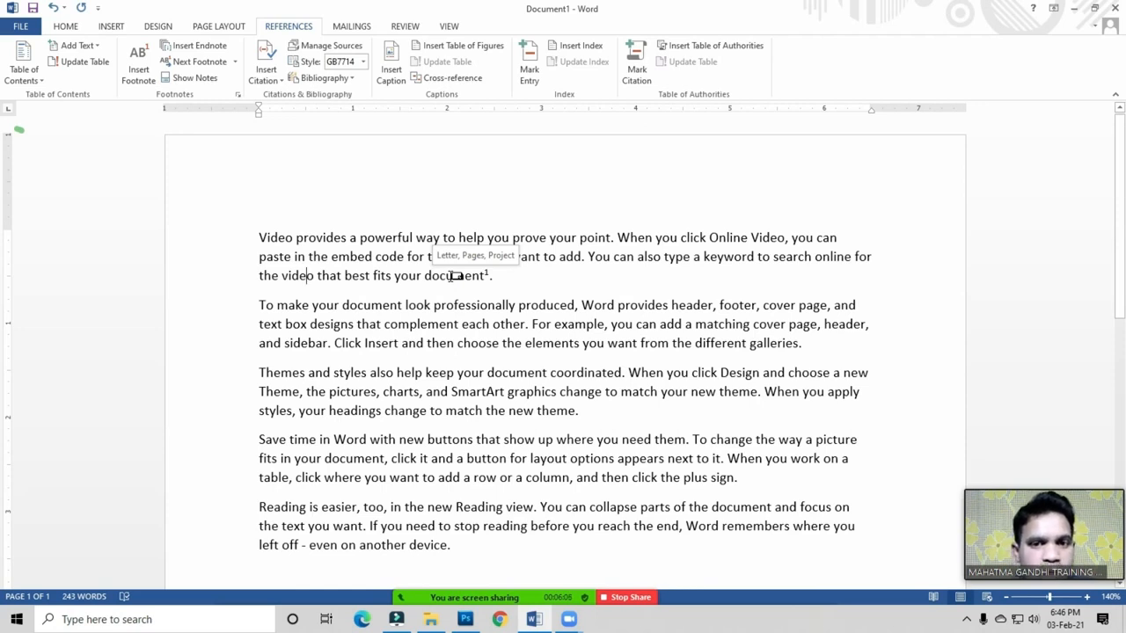
pyautogui.scroll(-1, 533, 338)
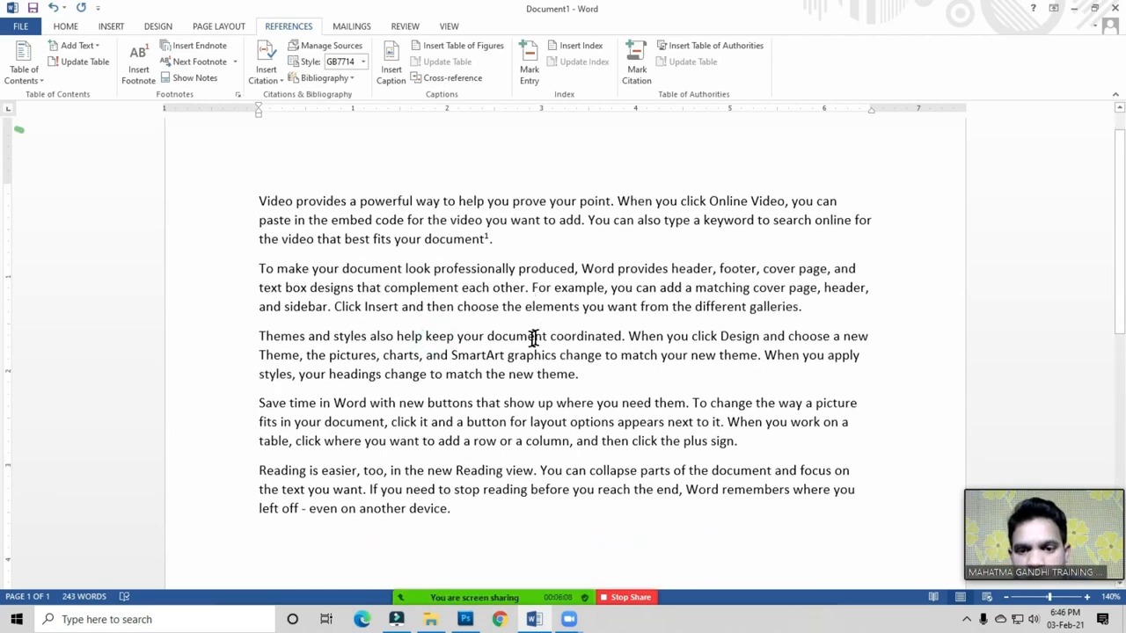
pyautogui.click(714, 260)
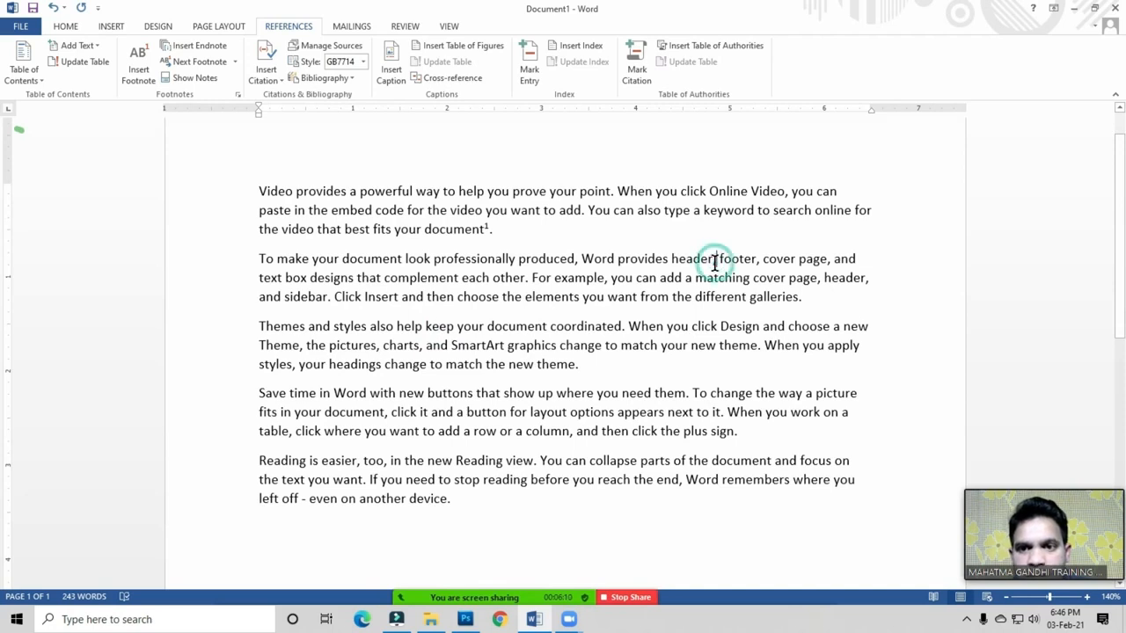
pyautogui.click(714, 260)
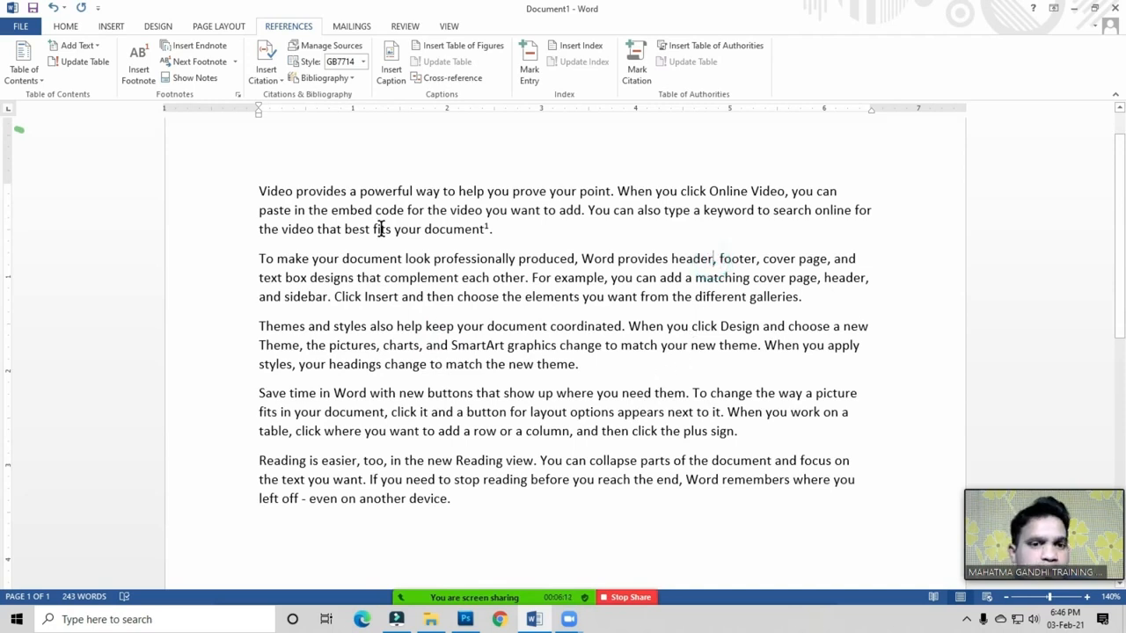
# Step: Insert an endnote after 'header' and type 'Top of the page' as its text
pyautogui.click(203, 50)
pyautogui.scroll(-2, 413, 255)
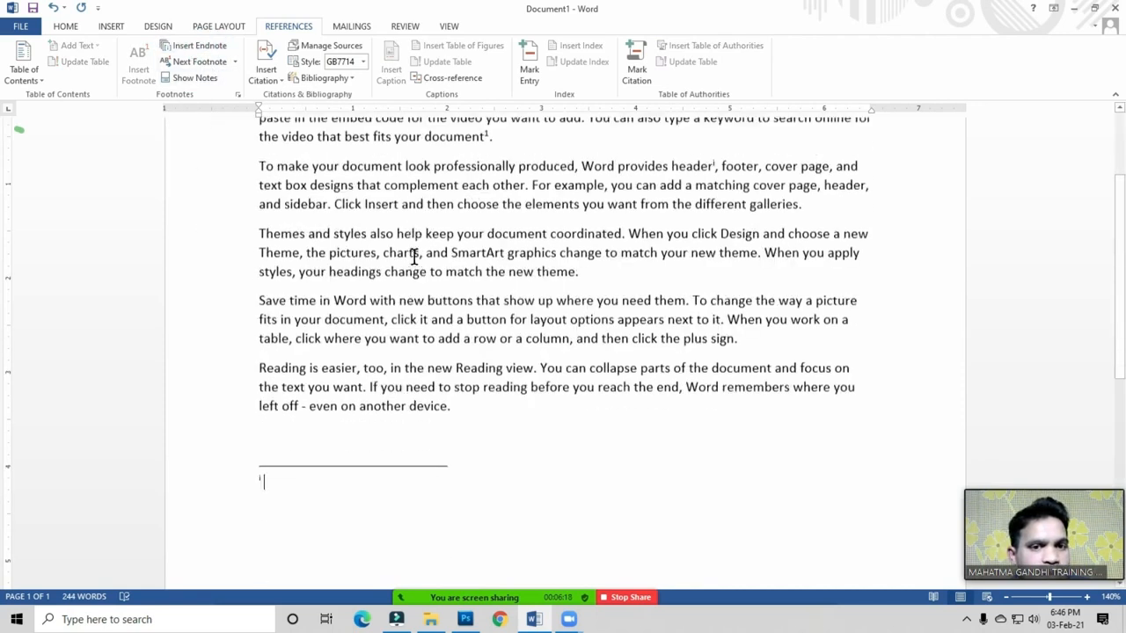
pyautogui.click(283, 479)
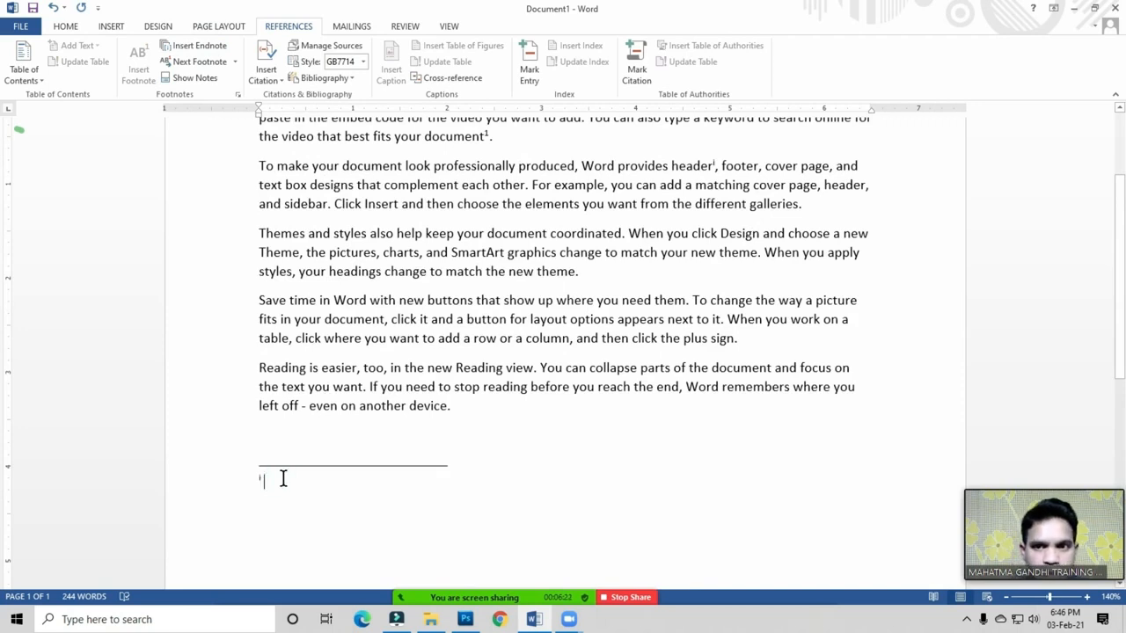
pyautogui.write('To')
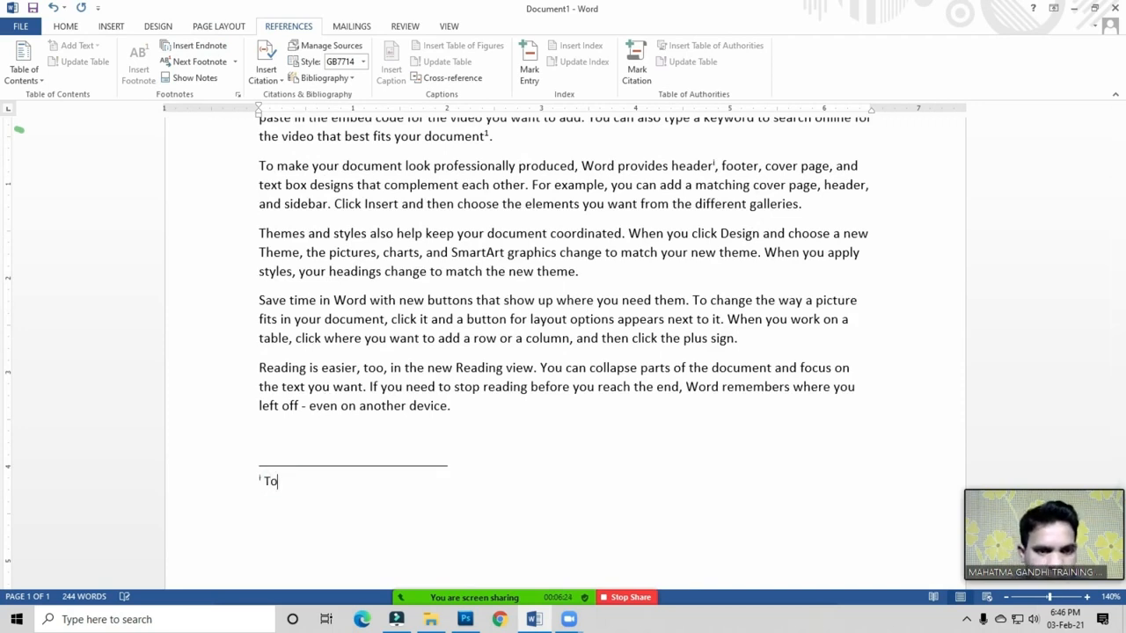
pyautogui.write('p of Page')
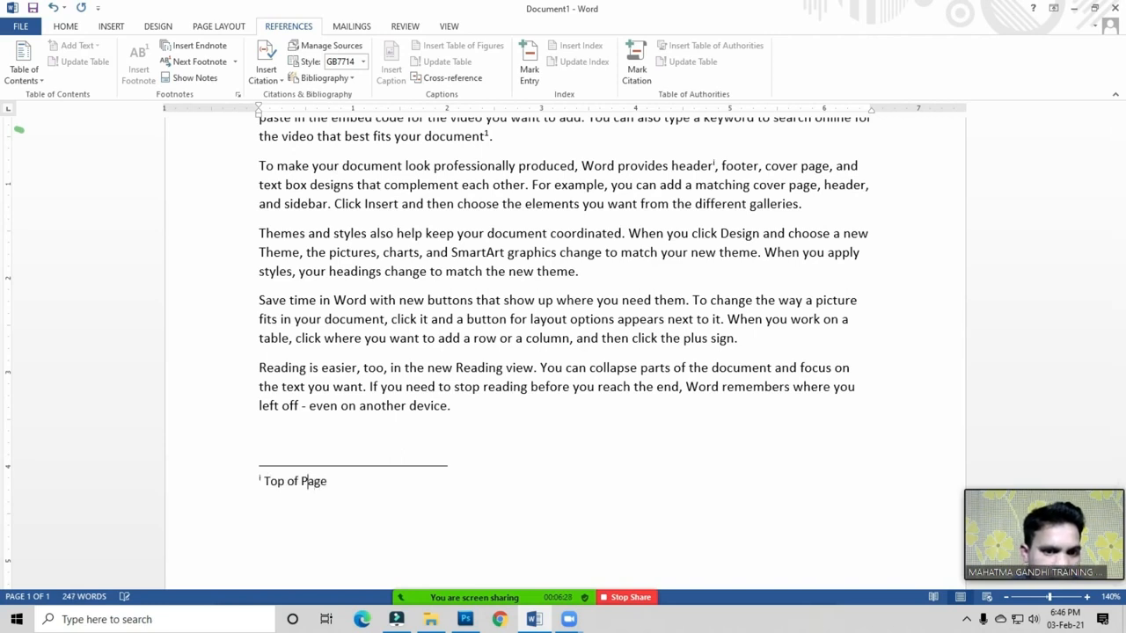
pyautogui.write('the')
pyautogui.press('Delete')
pyautogui.write('p')
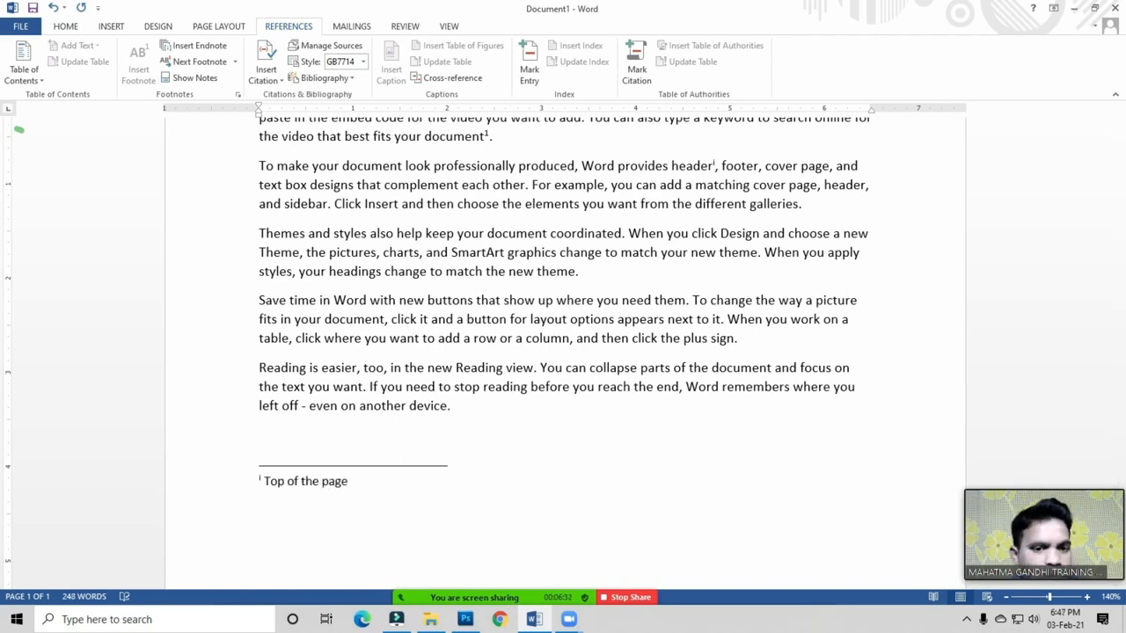
pyautogui.scroll(3, 299, 510)
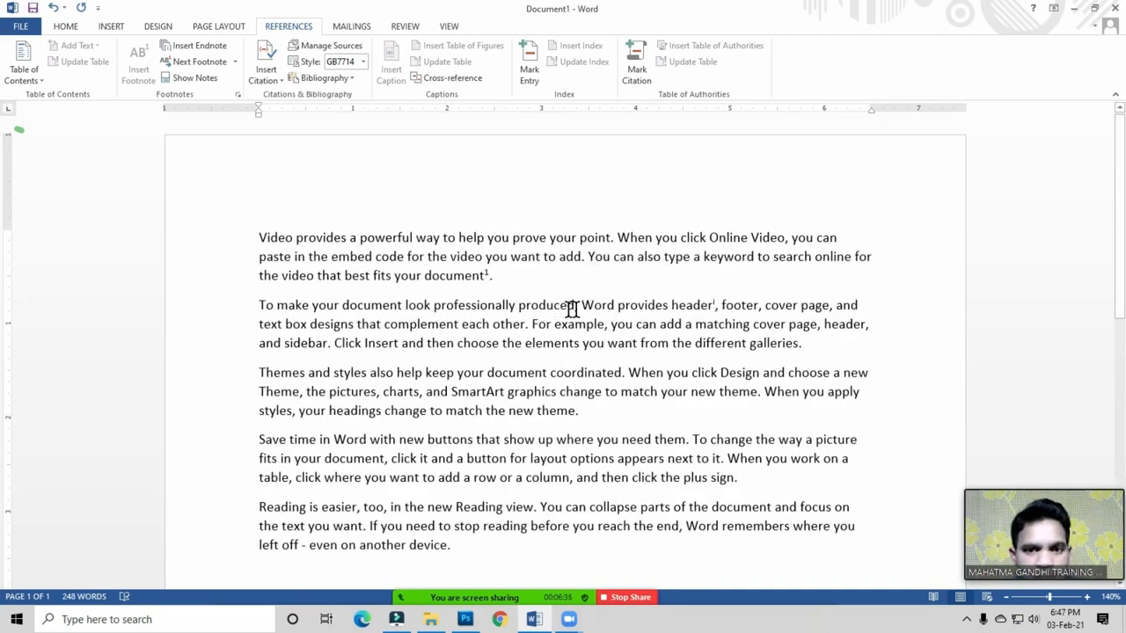
pyautogui.moveTo(694, 305)
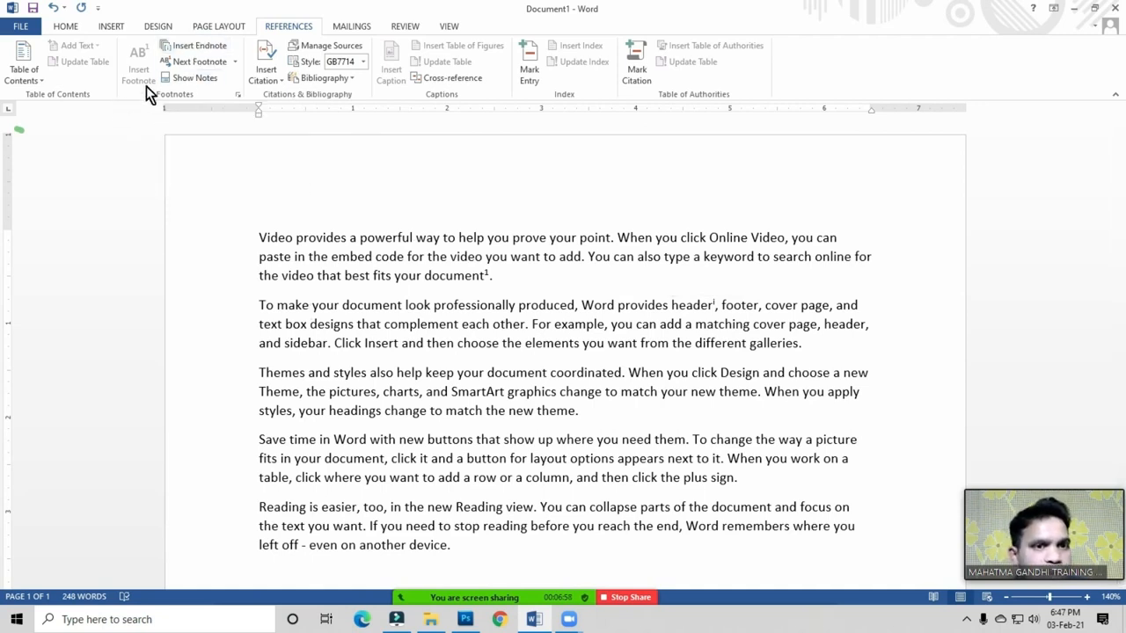
pyautogui.scroll(-5, 326, 364)
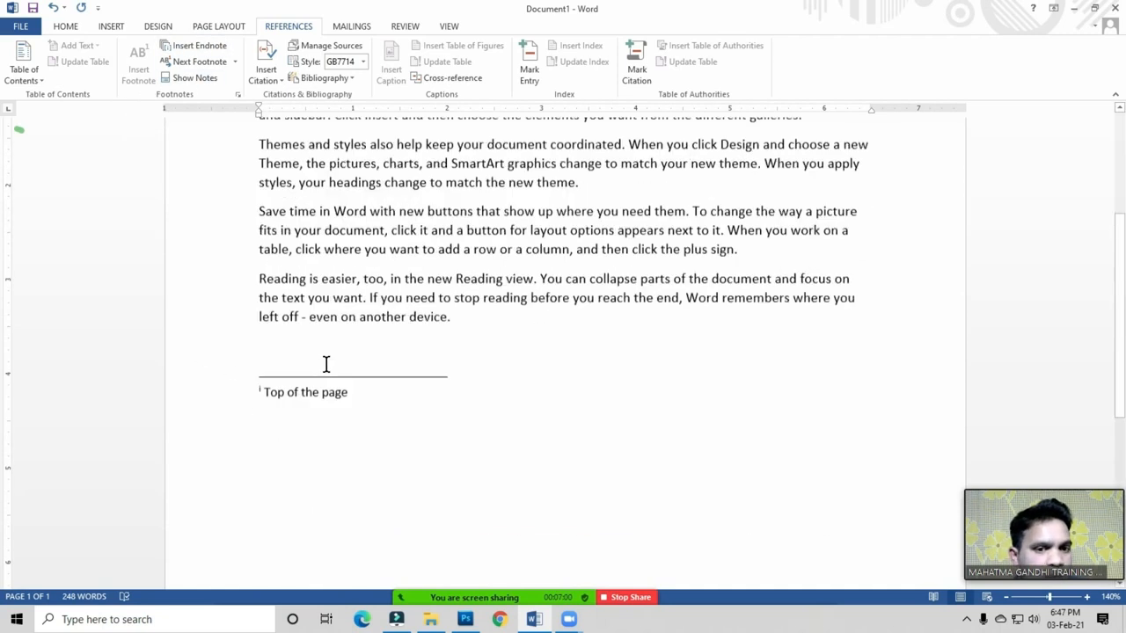
pyautogui.scroll(-5, 325, 364)
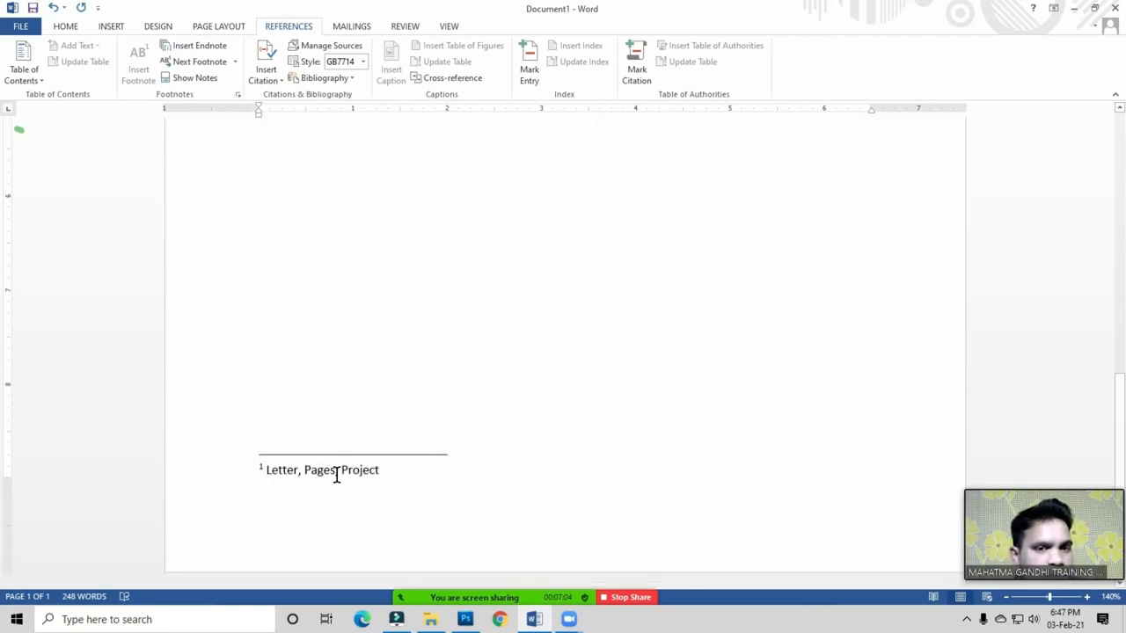
pyautogui.scroll(5, 337, 472)
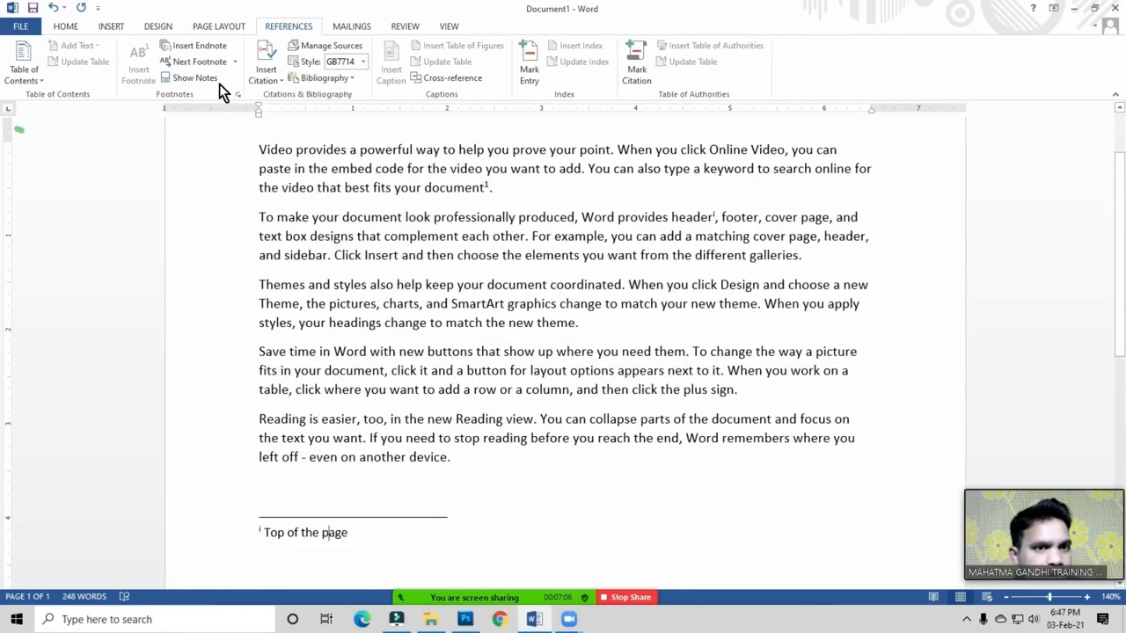
pyautogui.click(366, 539)
pyautogui.click(467, 457)
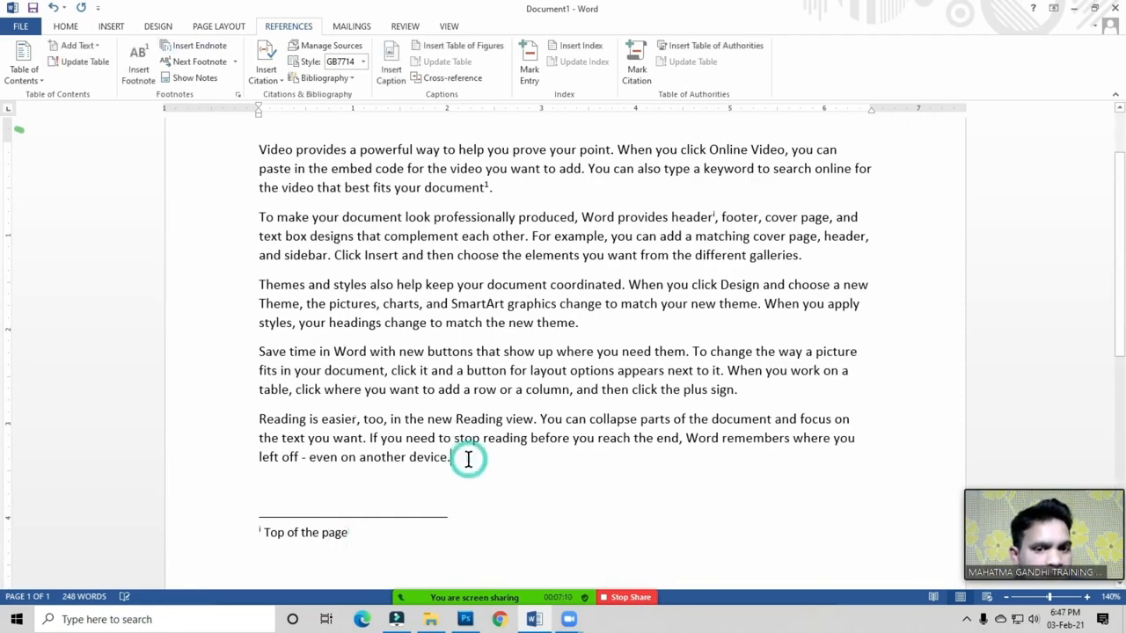
pyautogui.click(358, 535)
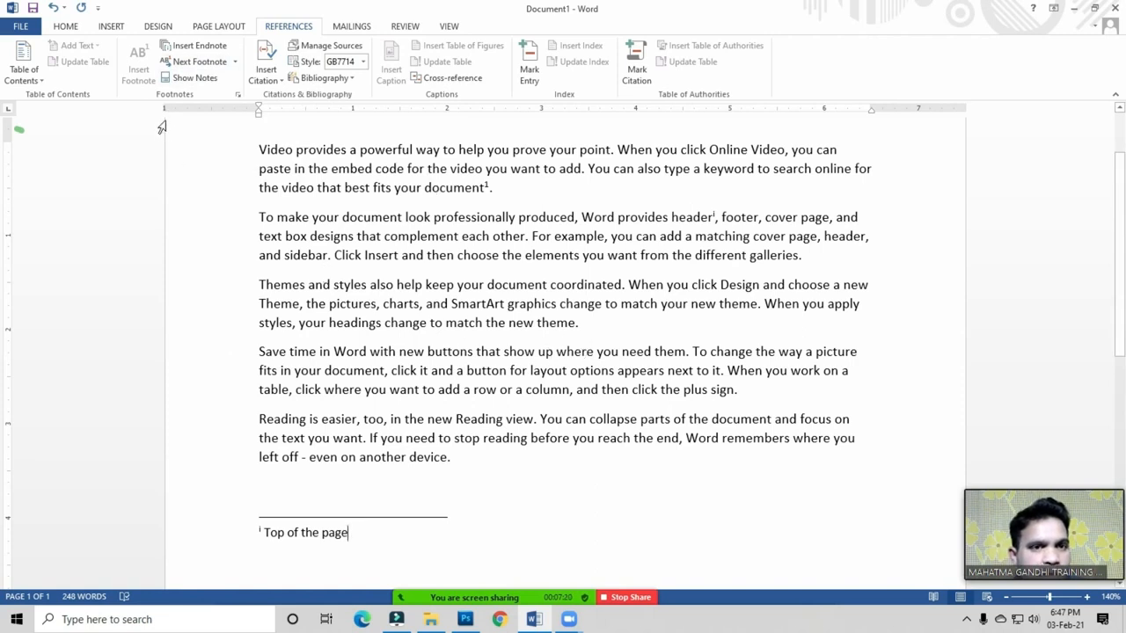
pyautogui.click(202, 69)
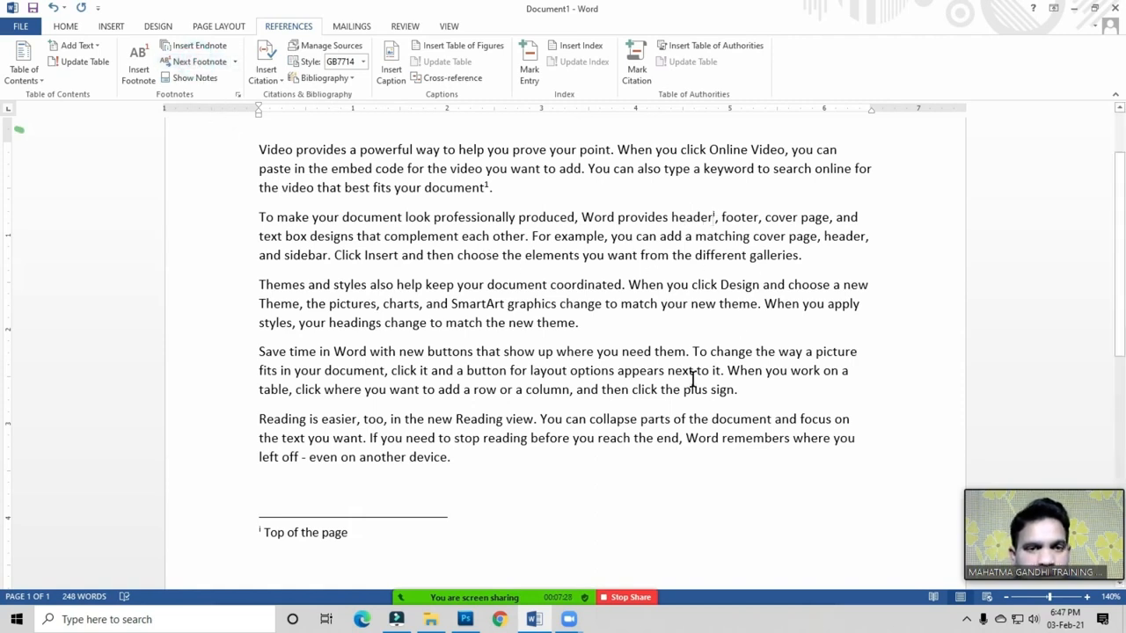
pyautogui.click(258, 147)
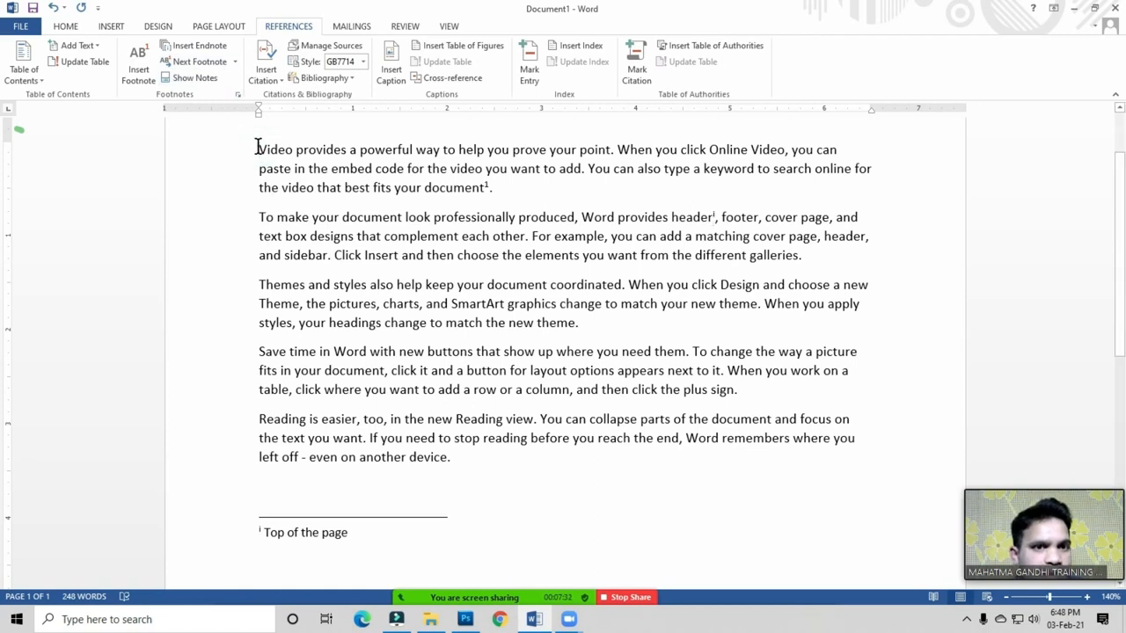
pyautogui.click(237, 64)
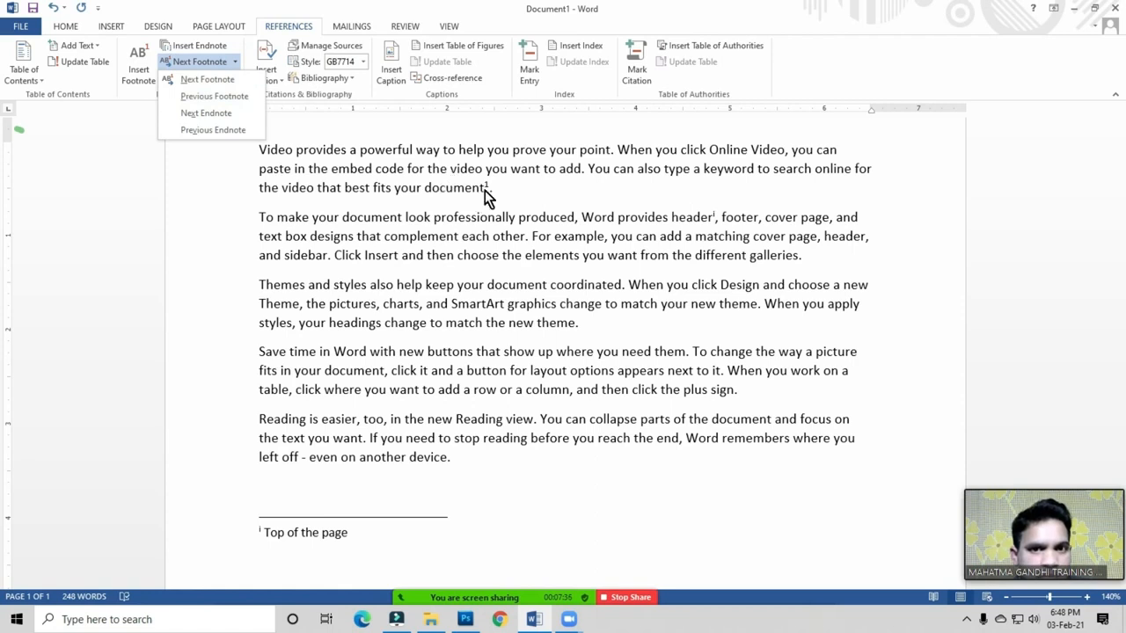
pyautogui.click(211, 80)
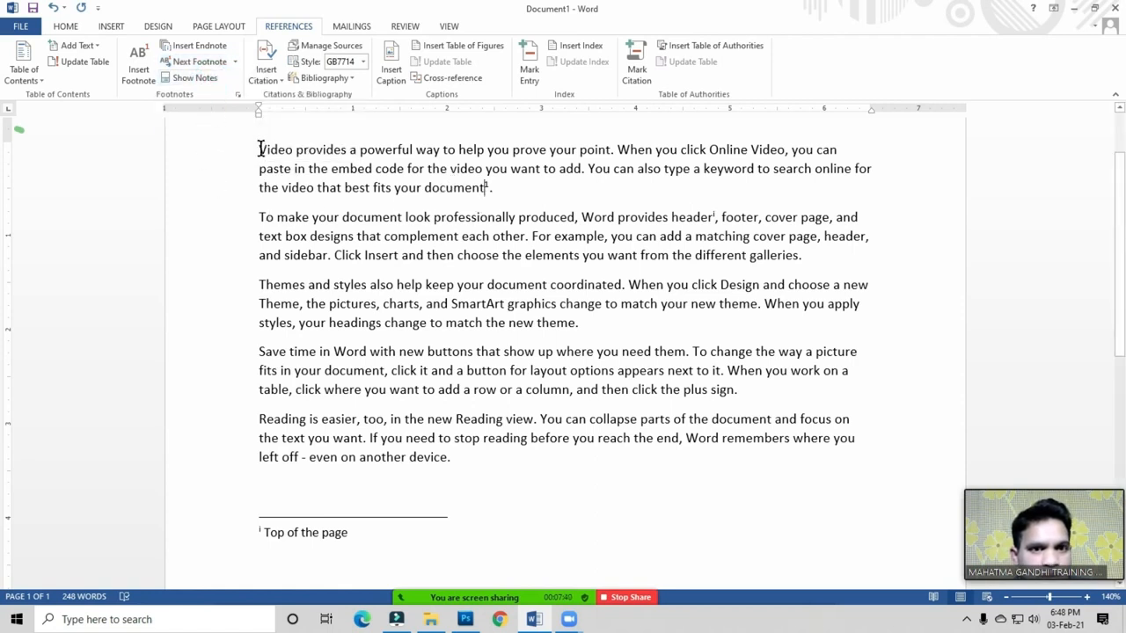
pyautogui.moveTo(485, 189)
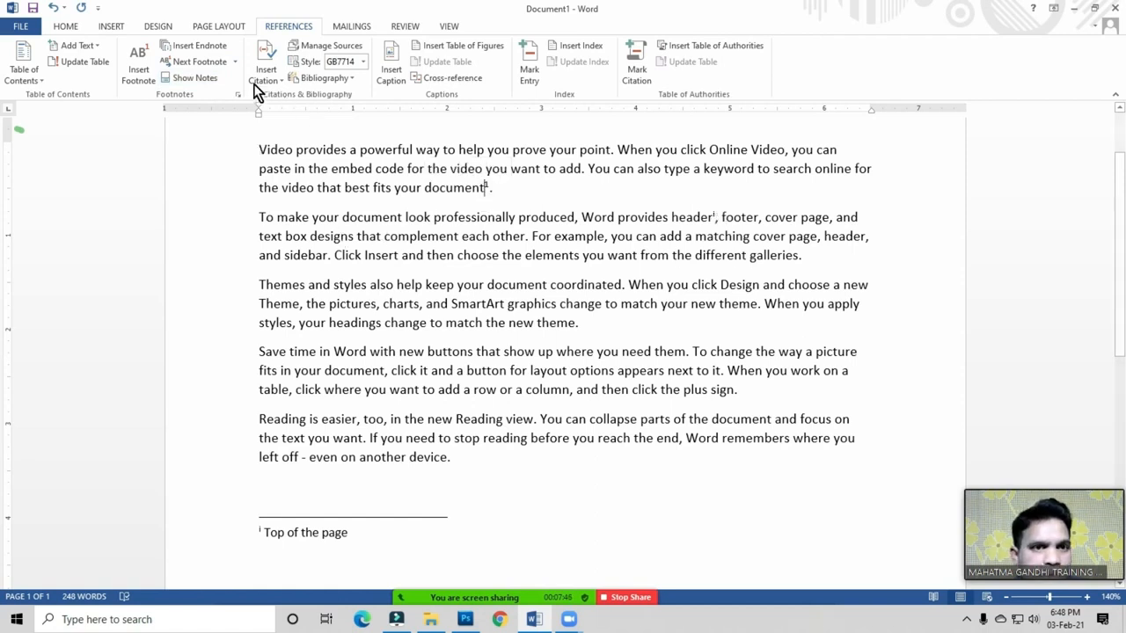
pyautogui.click(235, 63)
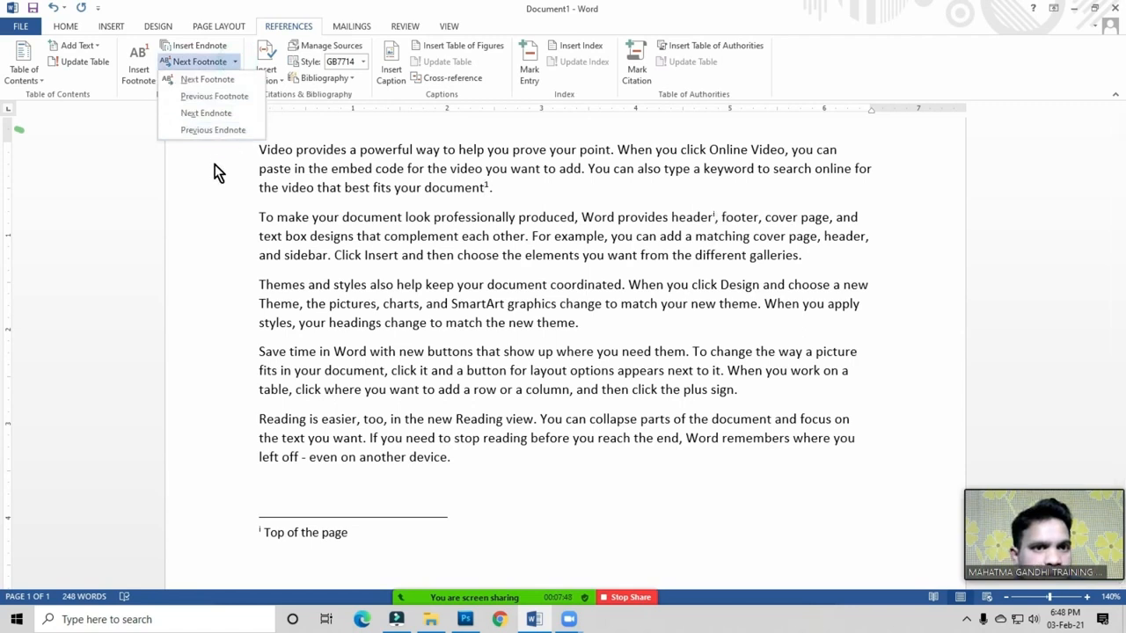
pyautogui.click(210, 113)
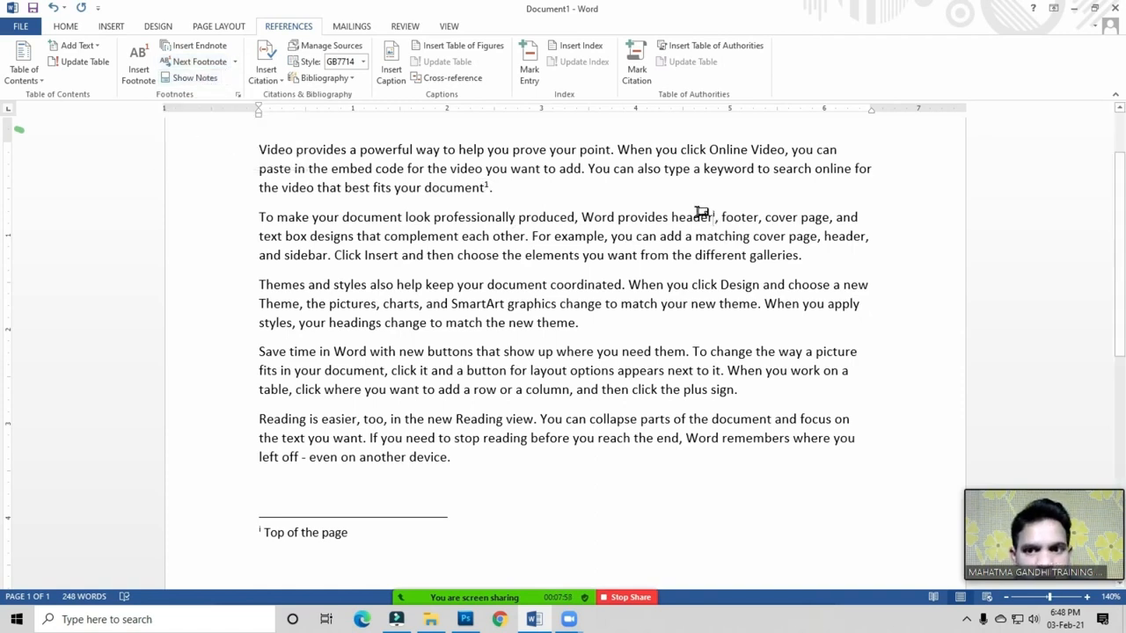
# Step: Use Show Notes to jump to the footnote area and look it over
pyautogui.click(195, 78)
pyautogui.moveTo(405, 163); pyautogui.dragTo(480, 144)
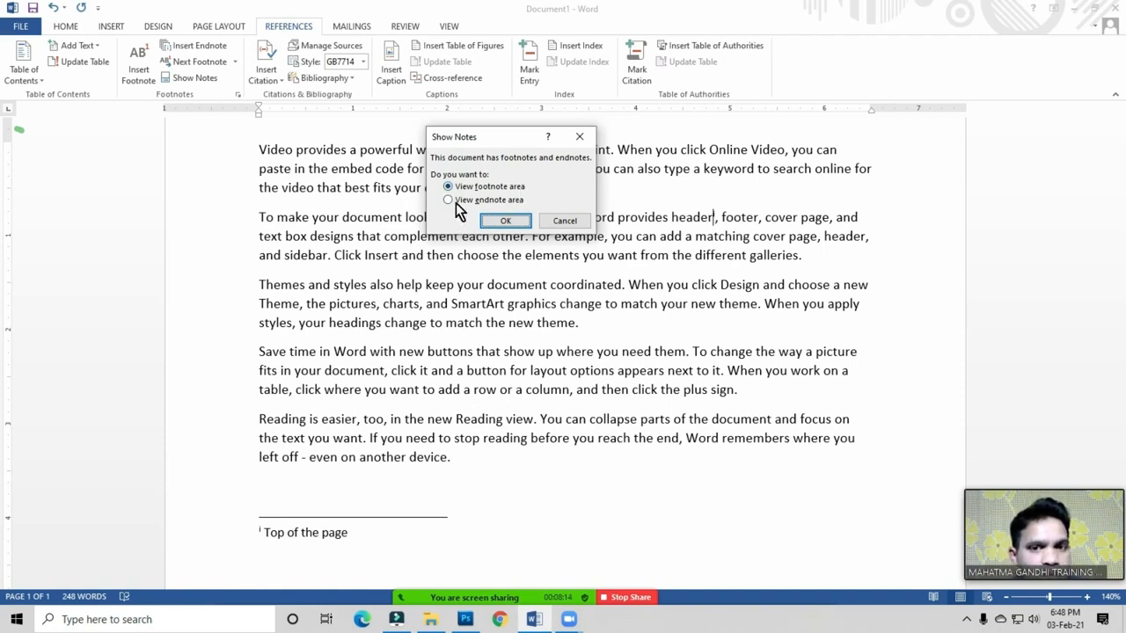
pyautogui.click(501, 187)
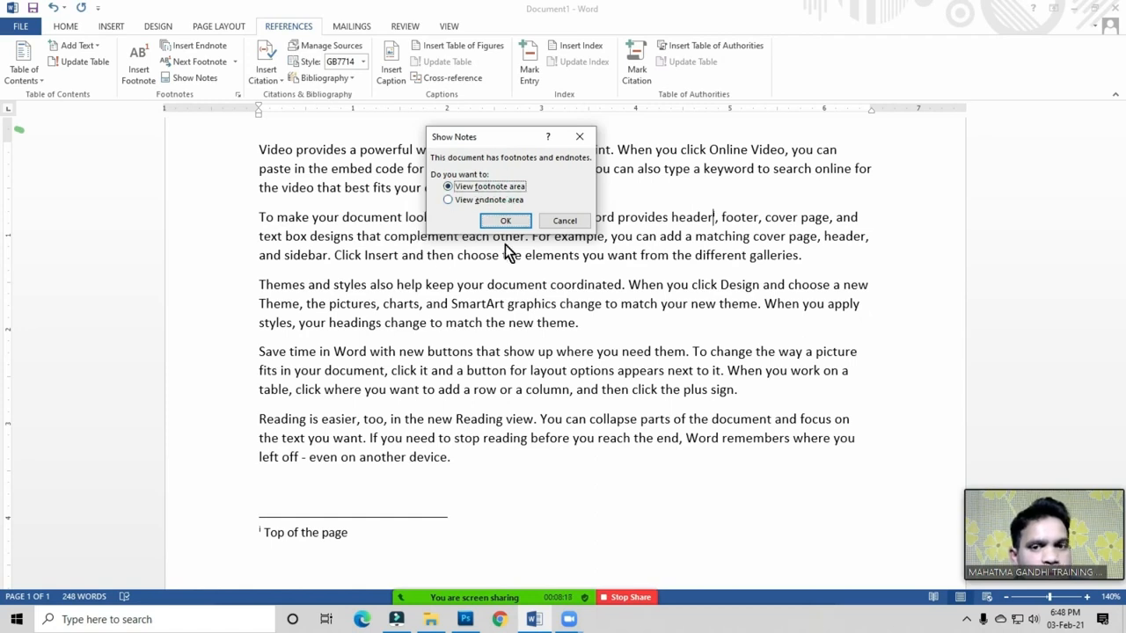
pyautogui.click(508, 226)
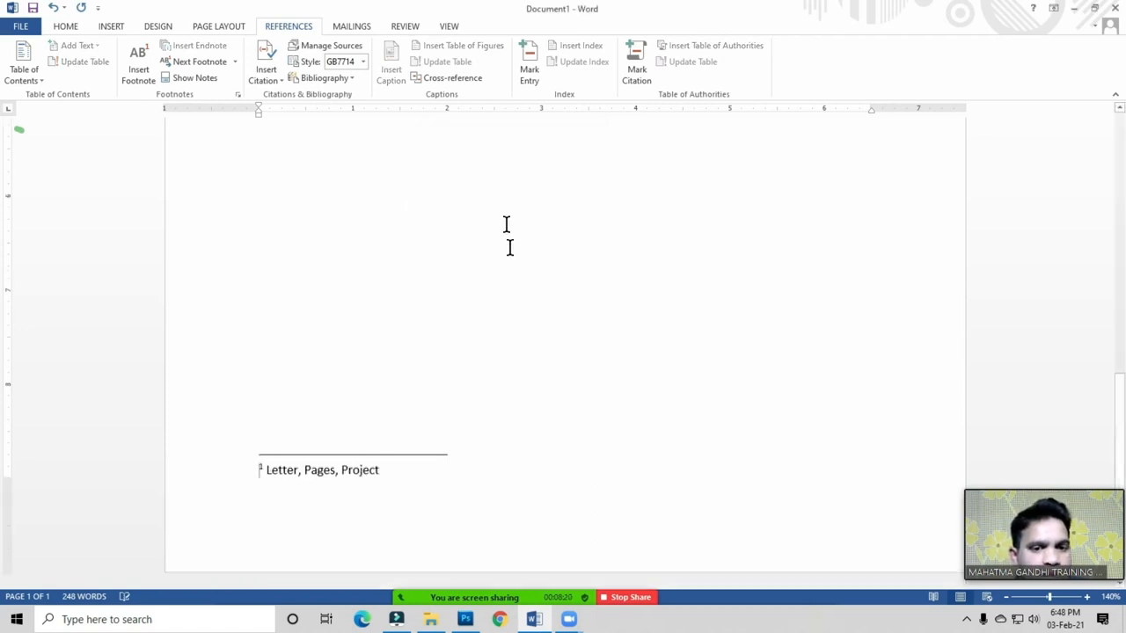
pyautogui.scroll(5, 364, 480)
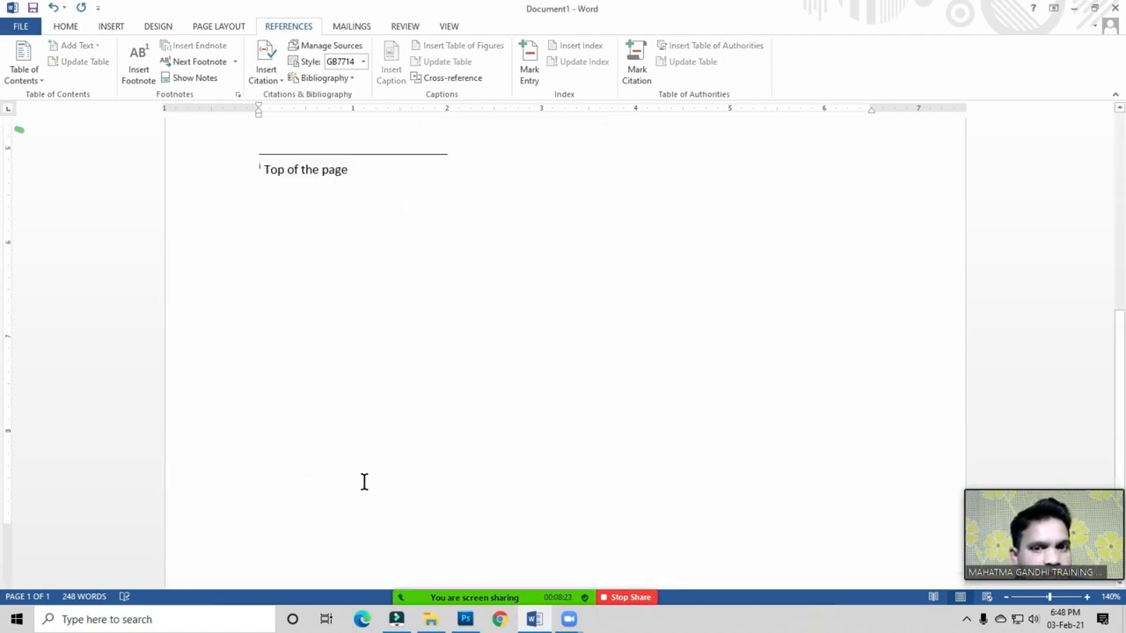
pyautogui.scroll(-5, 366, 482)
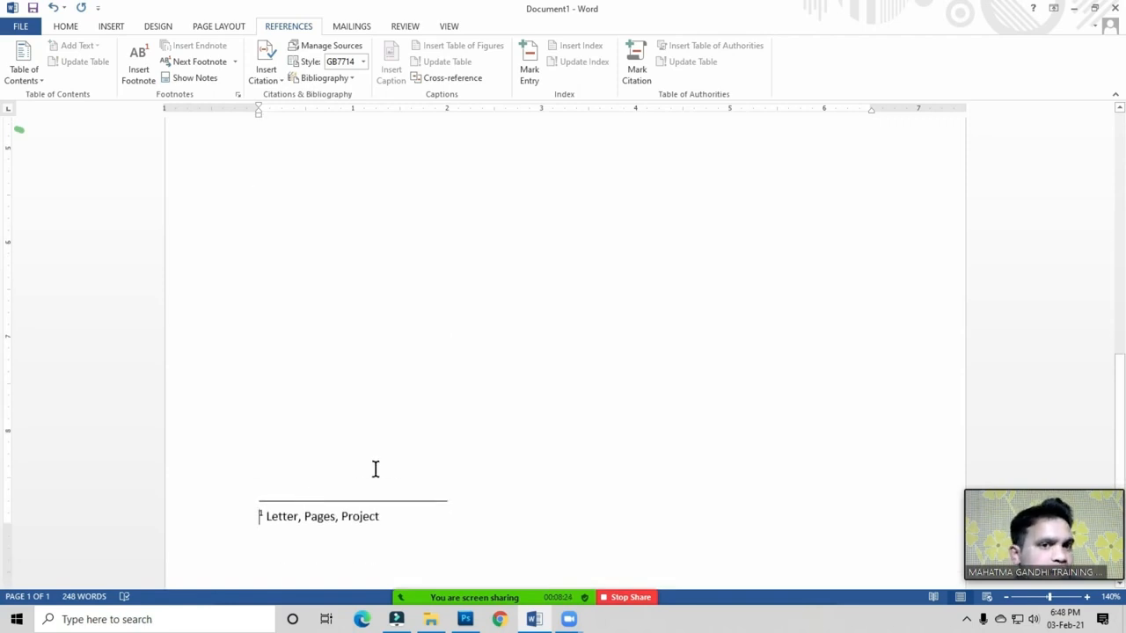
# Step: Use Show Notes again to view the endnote area, then return to the body text
pyautogui.click(186, 83)
pyautogui.click(200, 80)
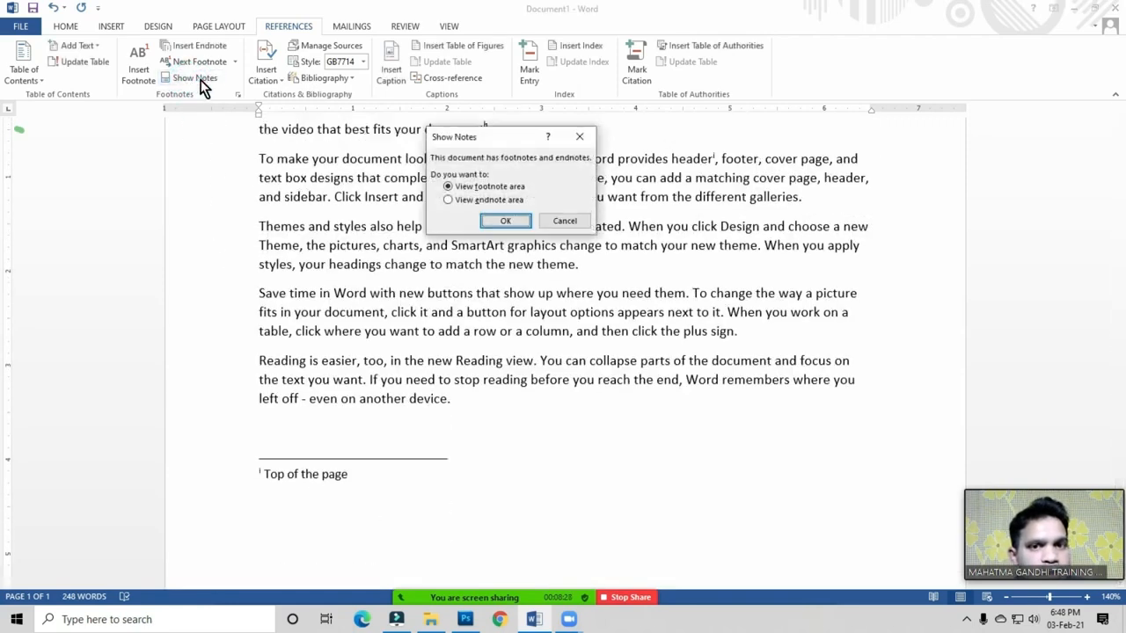
pyautogui.click(496, 200)
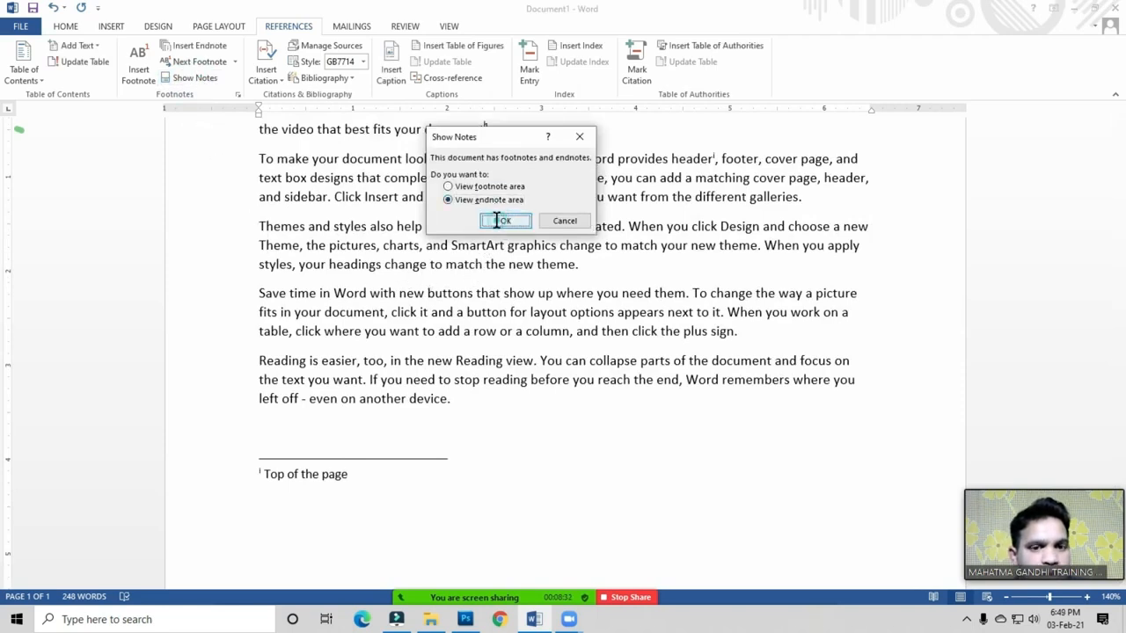
pyautogui.click(497, 221)
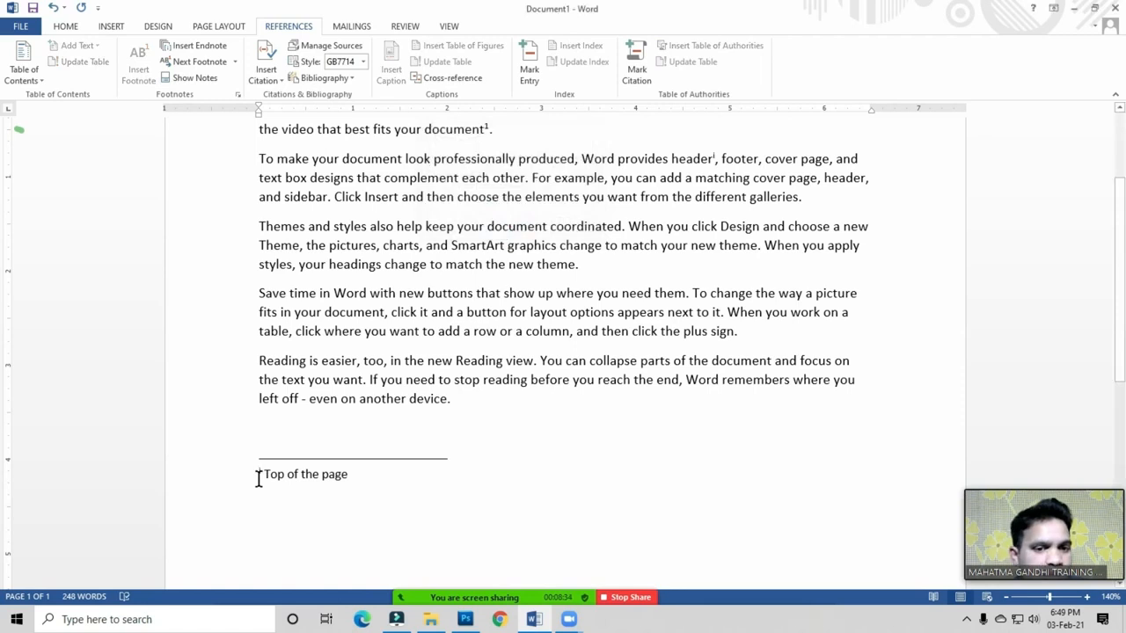
pyautogui.click(330, 477)
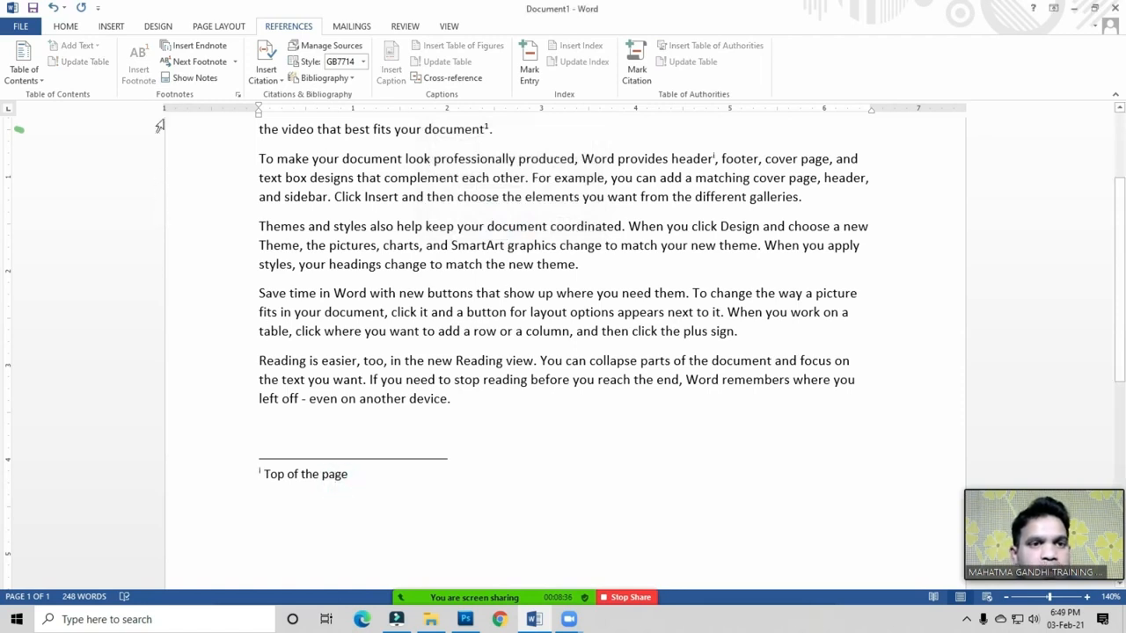
pyautogui.click(382, 245)
pyautogui.scroll(2, 598, 246)
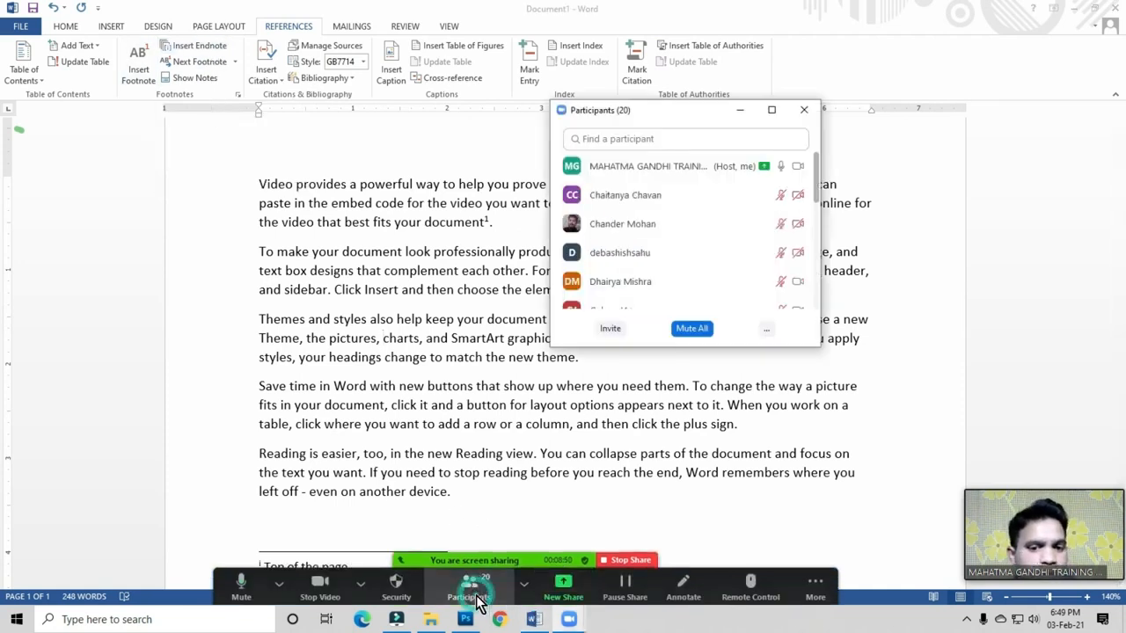
pyautogui.click(469, 598)
pyautogui.click(768, 331)
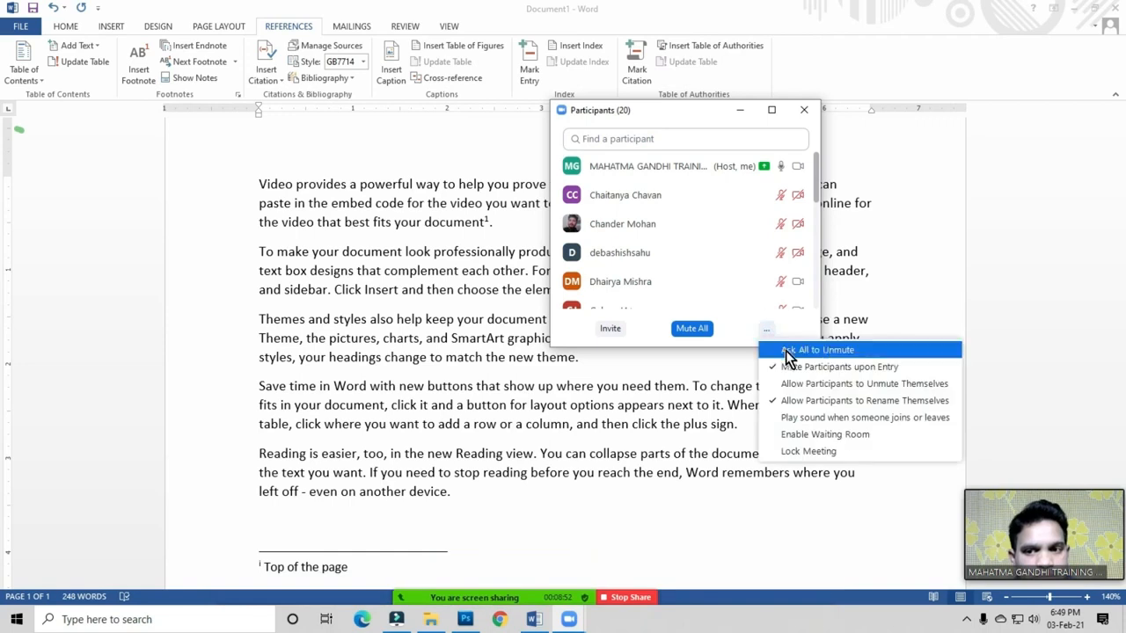
pyautogui.click(788, 359)
pyautogui.click(803, 110)
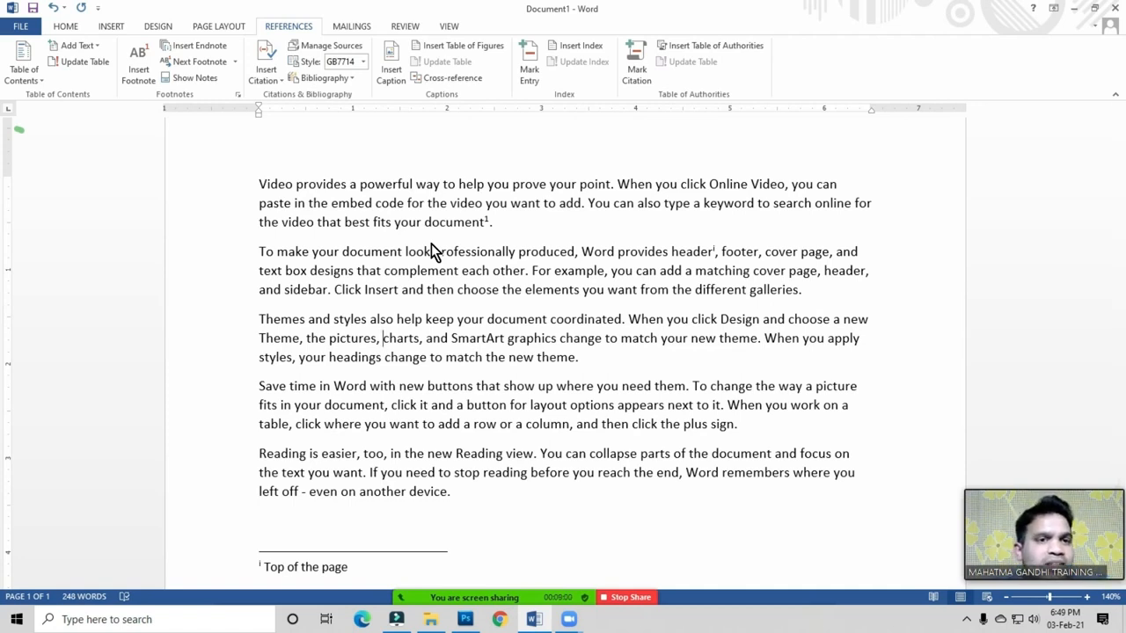
# Step: Click into the text, then mute all meeting participants and close the participant list
pyautogui.click(360, 225)
pyautogui.click(401, 319)
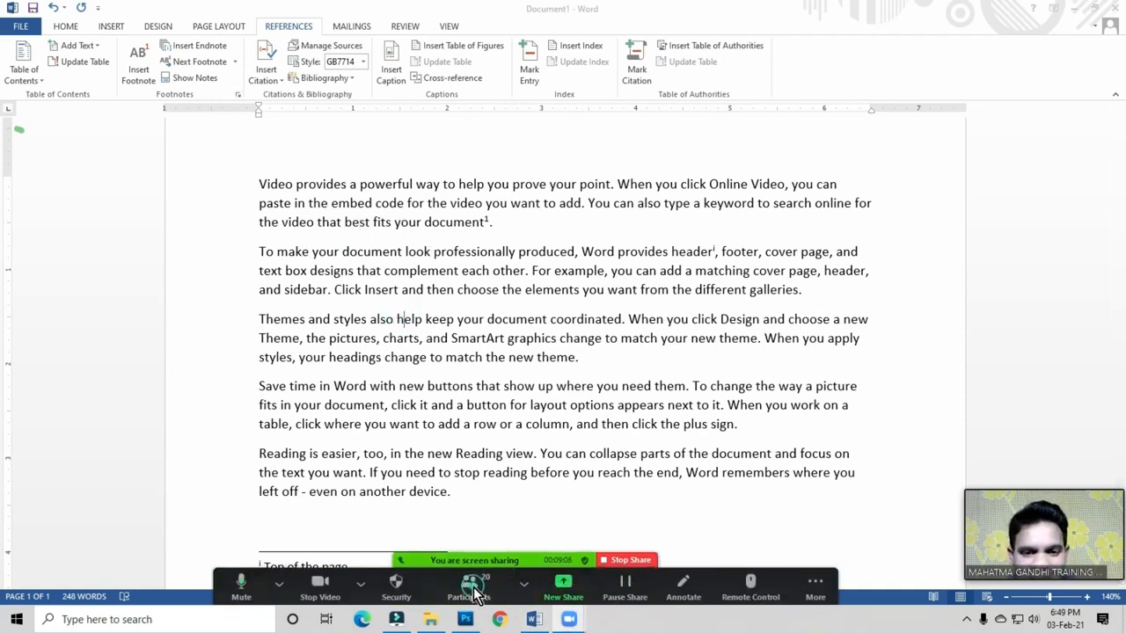
pyautogui.click(469, 585)
pyautogui.click(692, 334)
pyautogui.click(607, 347)
pyautogui.click(806, 110)
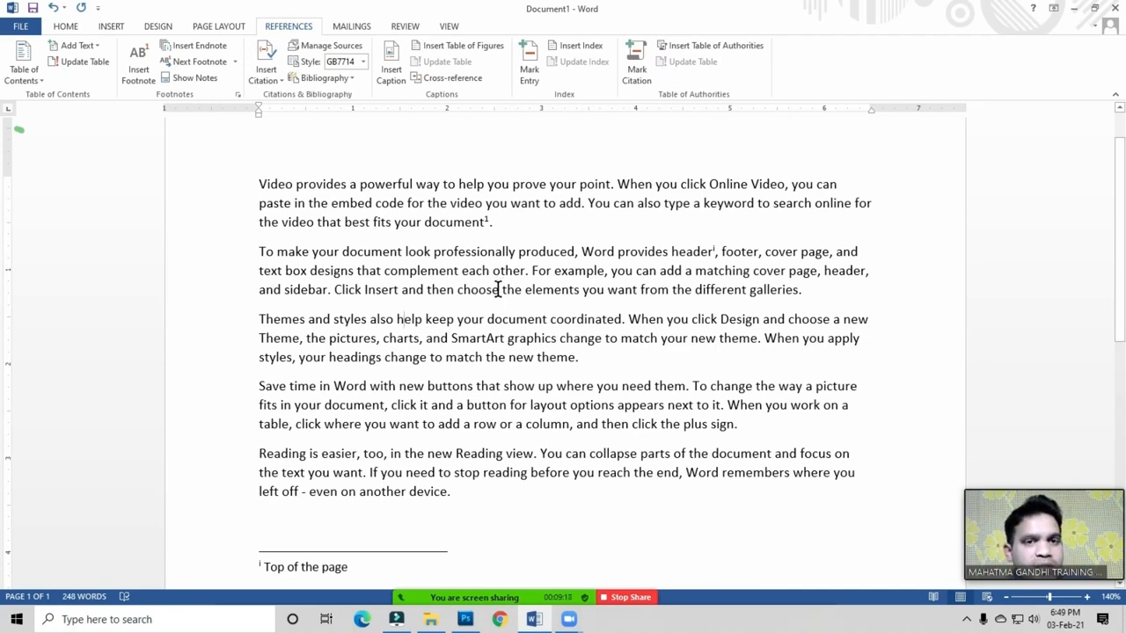
# Step: Browse the Home, Insert, Design and Layout ribbon tabs, ending on Home in the first paragraph
pyautogui.click(418, 224)
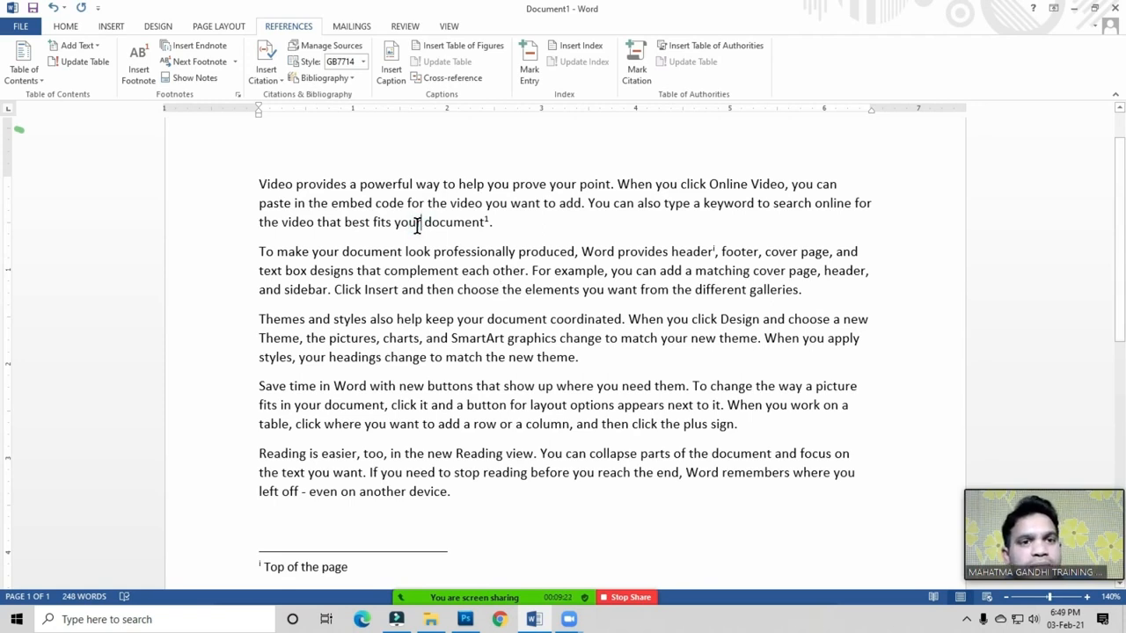
pyautogui.click(69, 31)
pyautogui.click(113, 32)
pyautogui.click(163, 32)
pyautogui.click(224, 30)
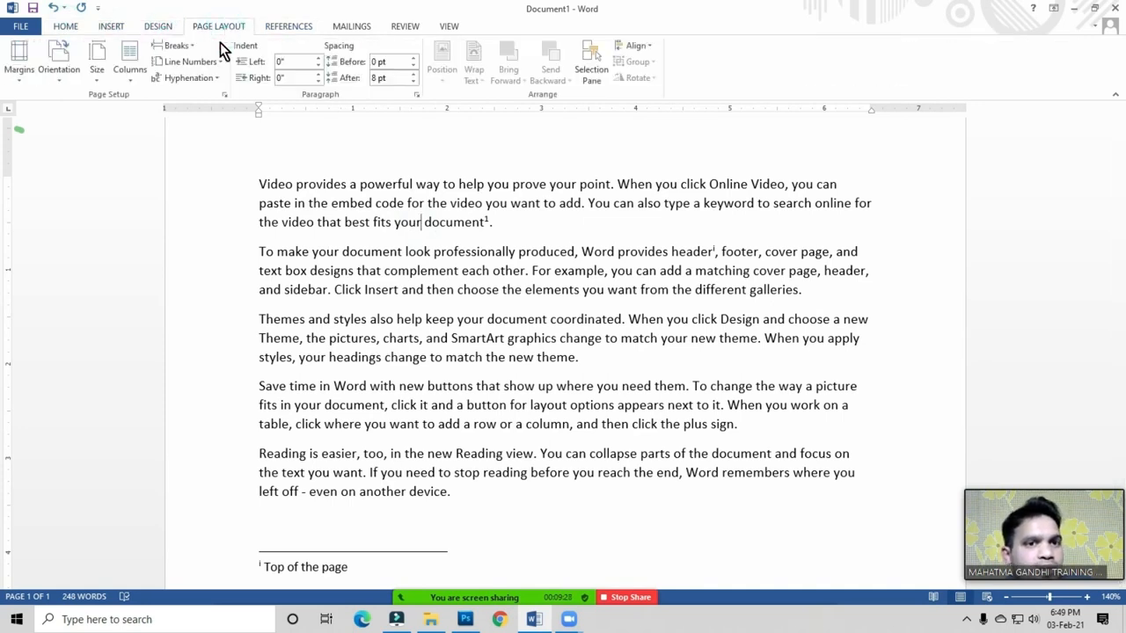
pyautogui.click(66, 27)
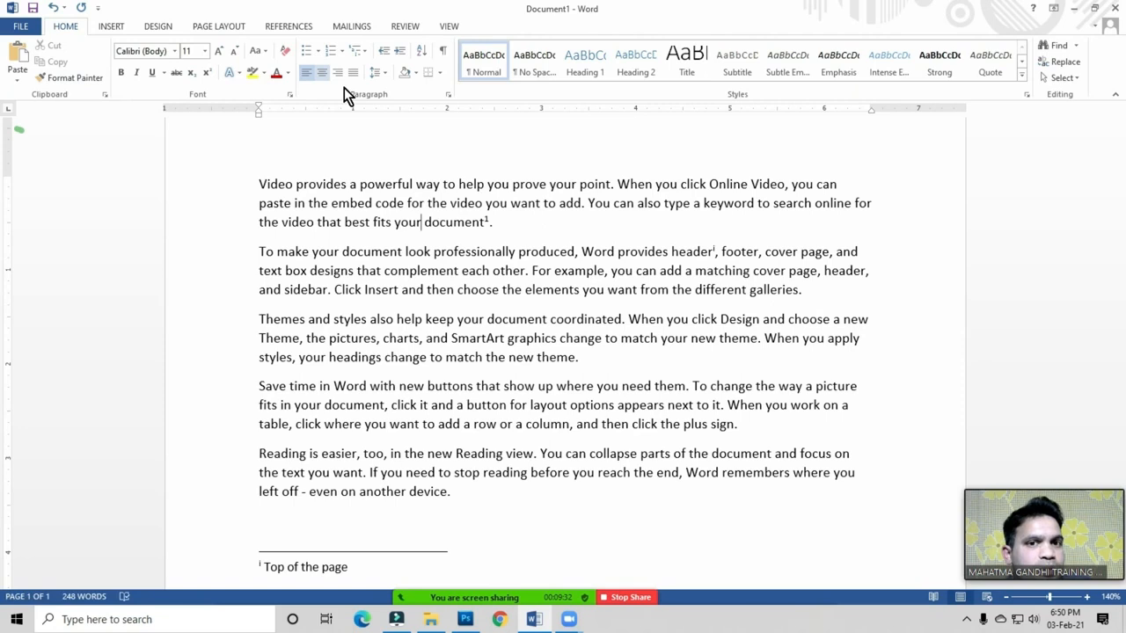
pyautogui.click(361, 193)
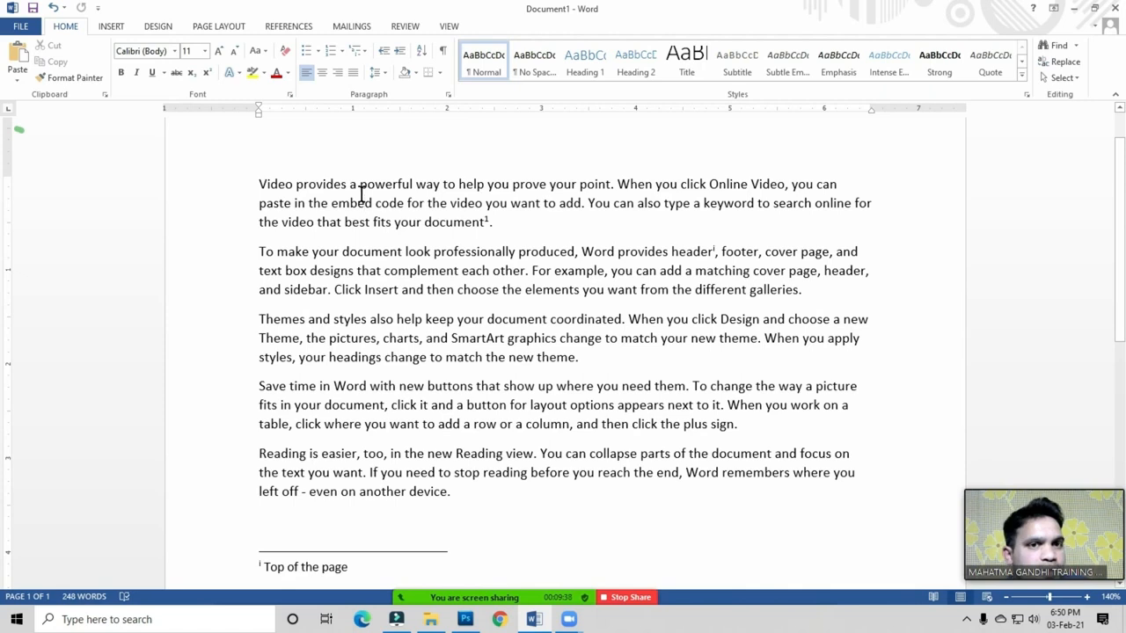
# Step: Switch to the References tab with the cursor in the first paragraph
pyautogui.click(291, 26)
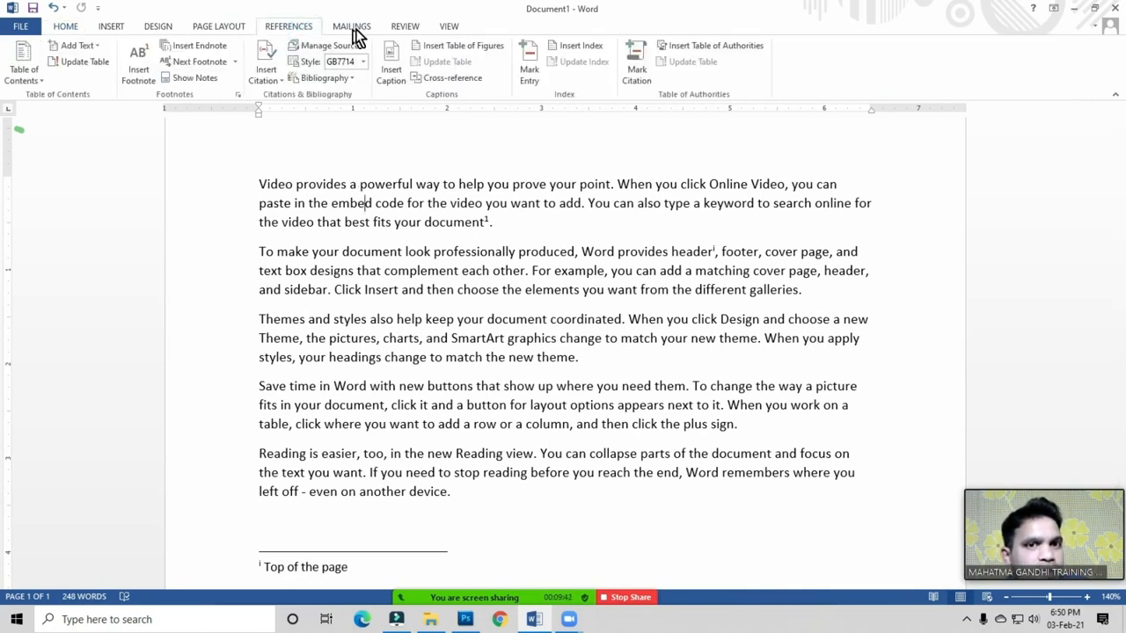
pyautogui.click(352, 27)
pyautogui.click(307, 26)
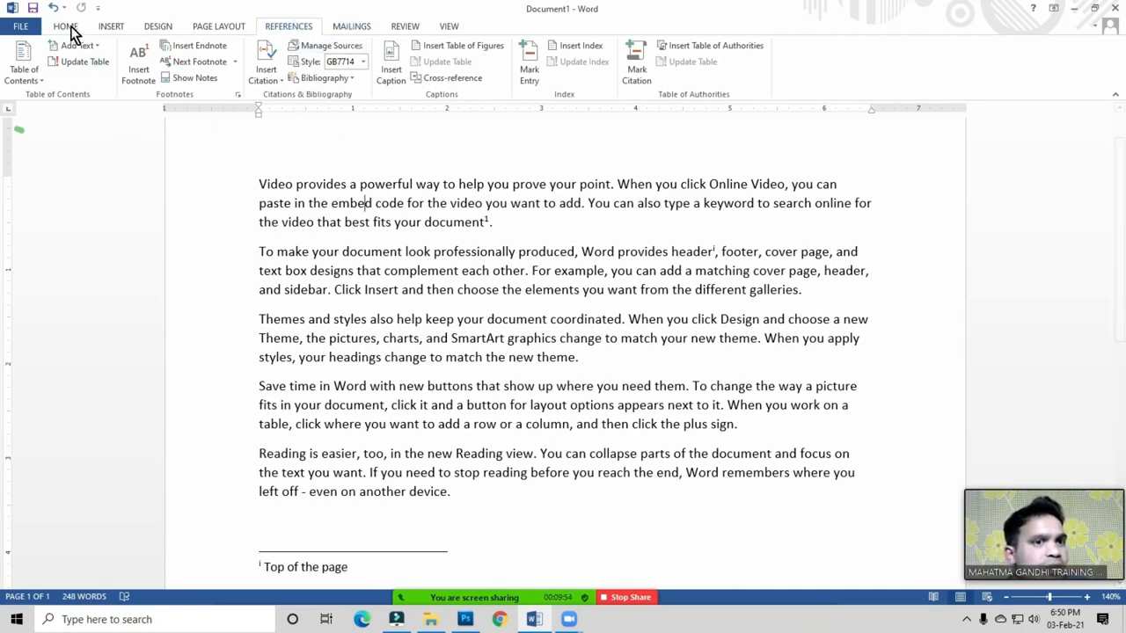
pyautogui.click(225, 27)
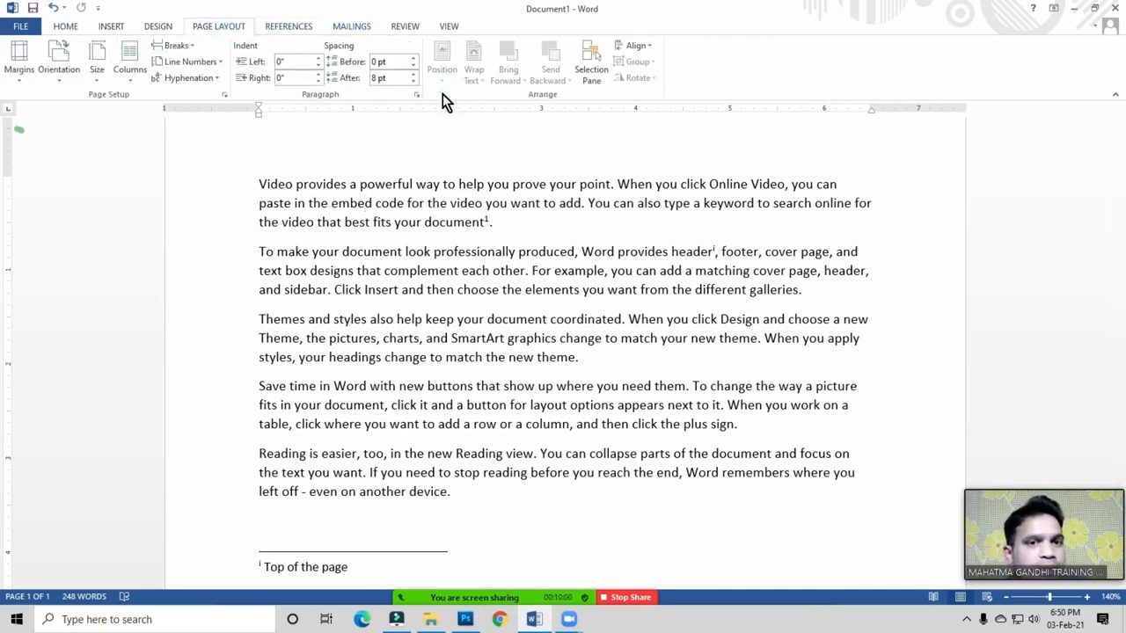
pyautogui.click(390, 183)
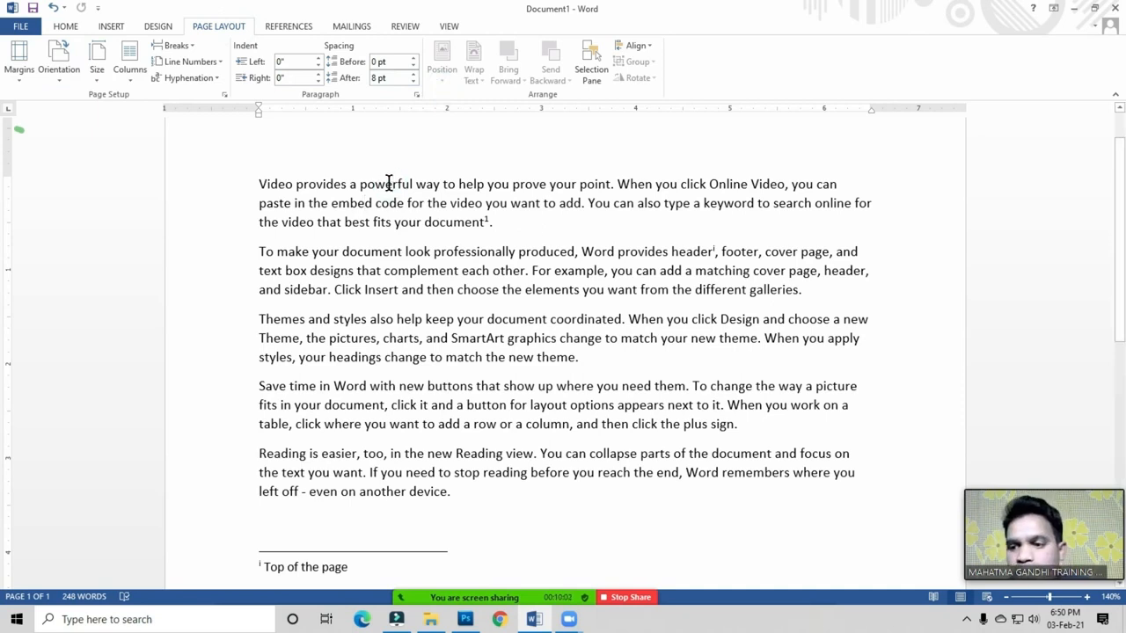
pyautogui.click(284, 31)
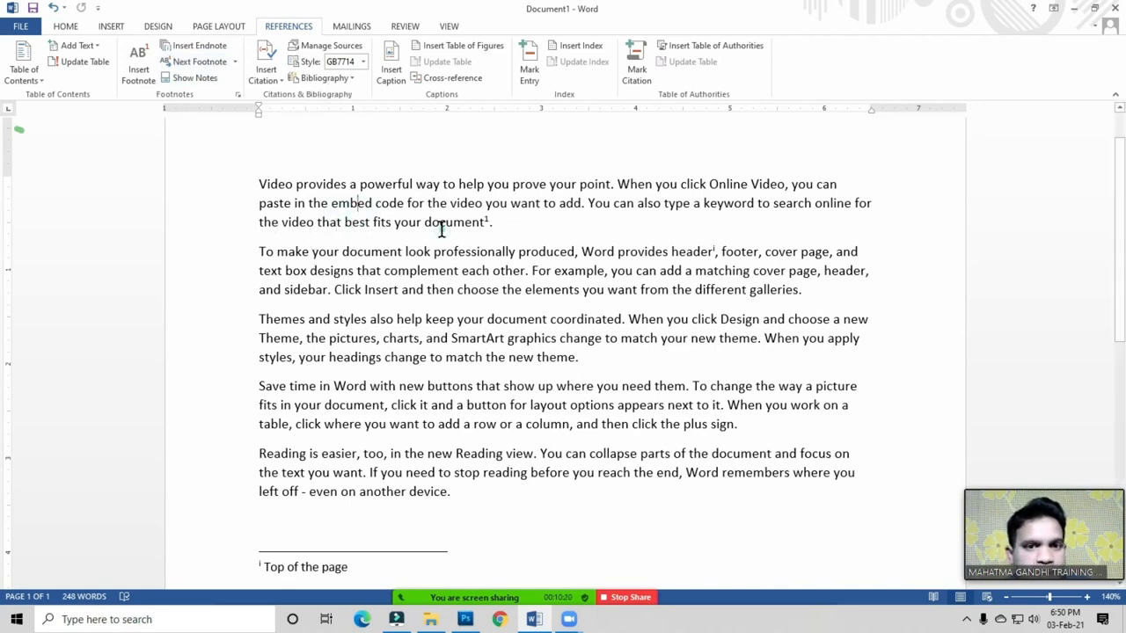
# Step: Select all and delete the sample paragraphs and notes, leaving a zero-word page
pyautogui.hotkey('ctrl', 'a')
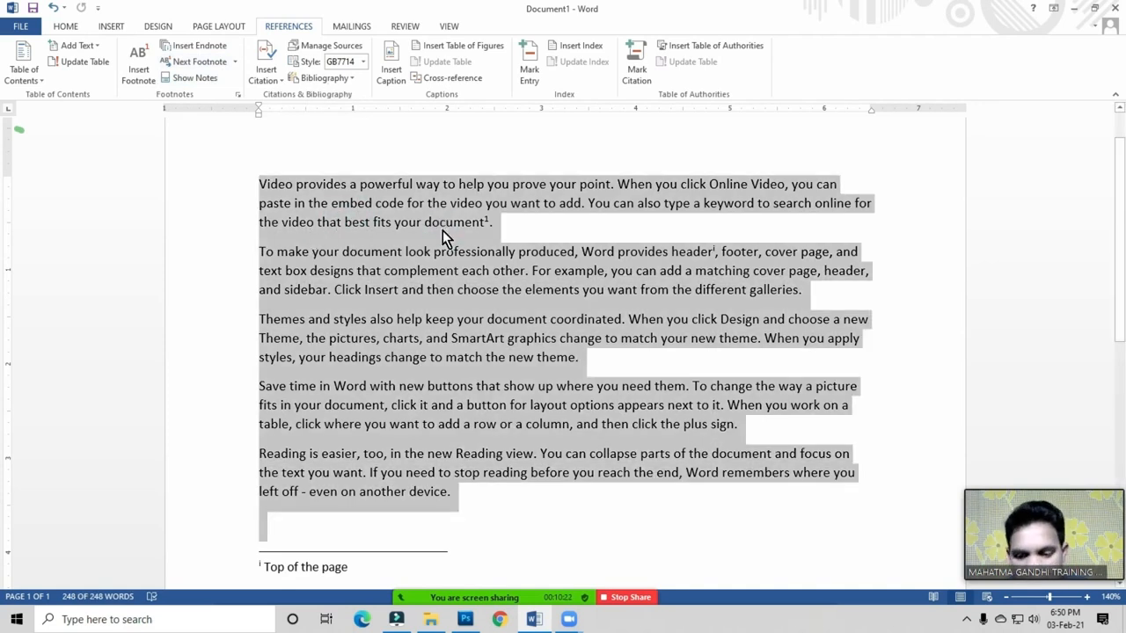
pyautogui.press('Delete')
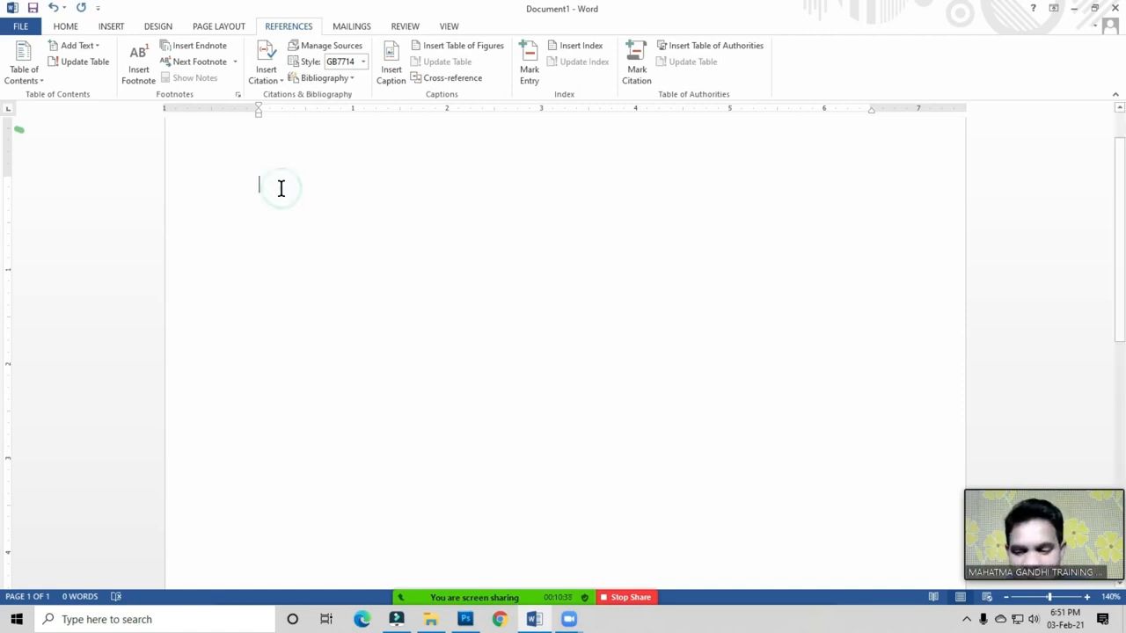
pyautogui.click(282, 188)
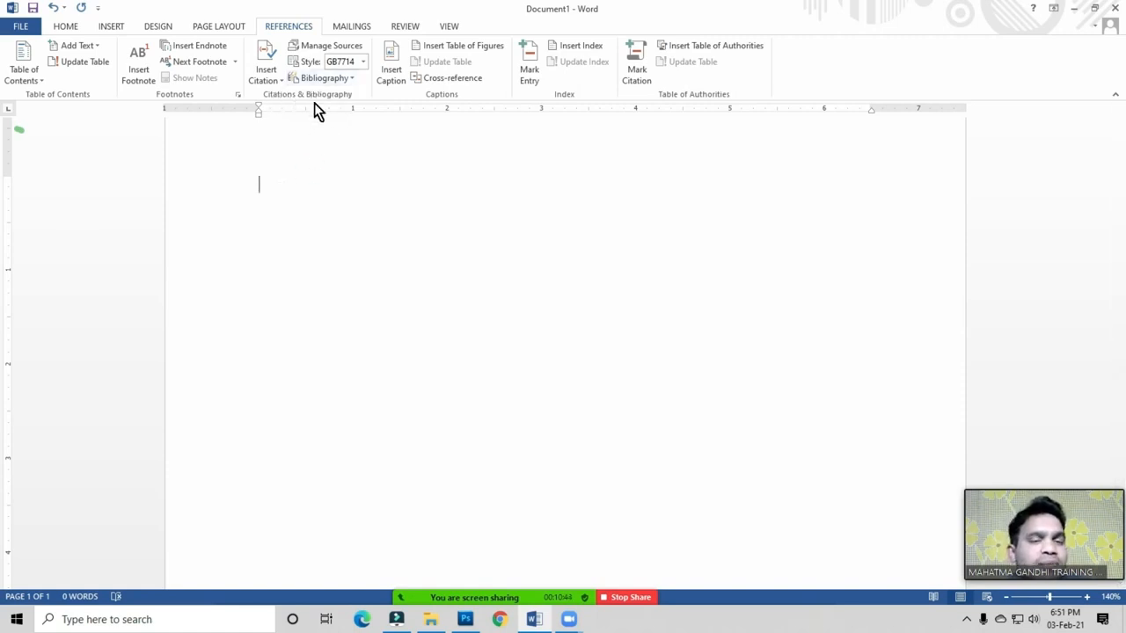
pyautogui.click(288, 183)
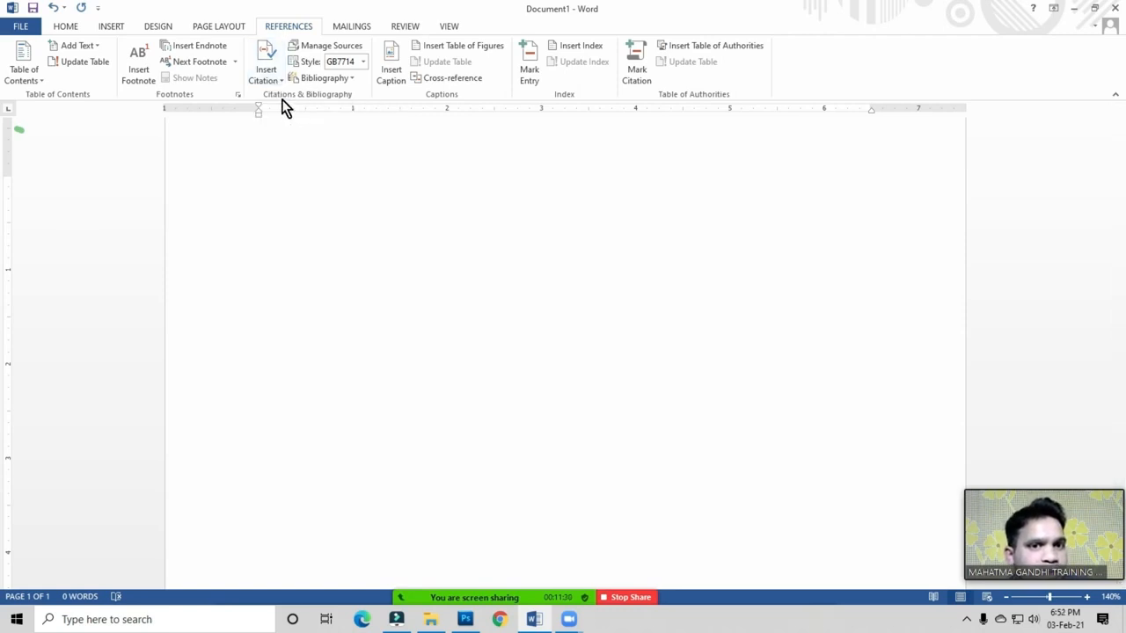
# Step: Place the cursor at the top of the page and open the Insert Citation dropdown
pyautogui.click(268, 181)
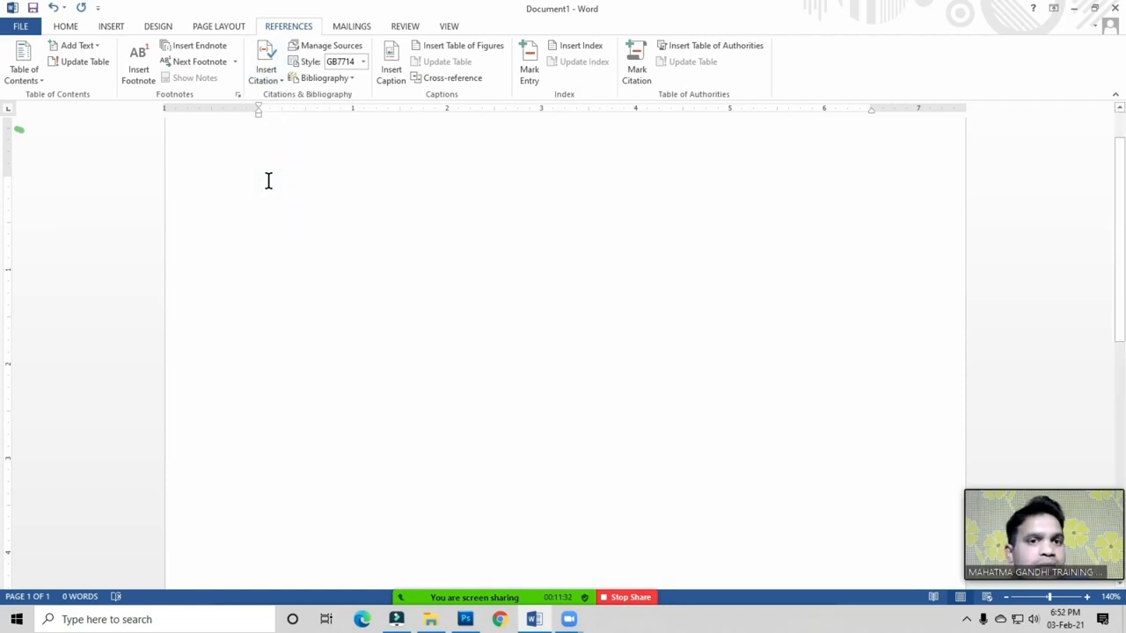
pyautogui.click(268, 181)
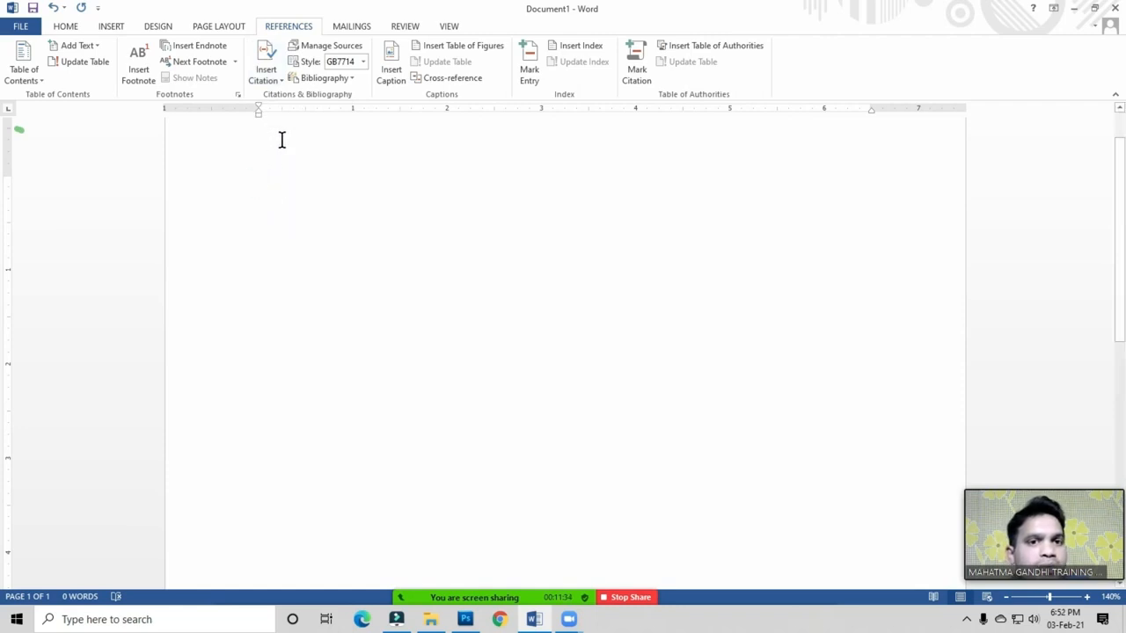
pyautogui.click(275, 84)
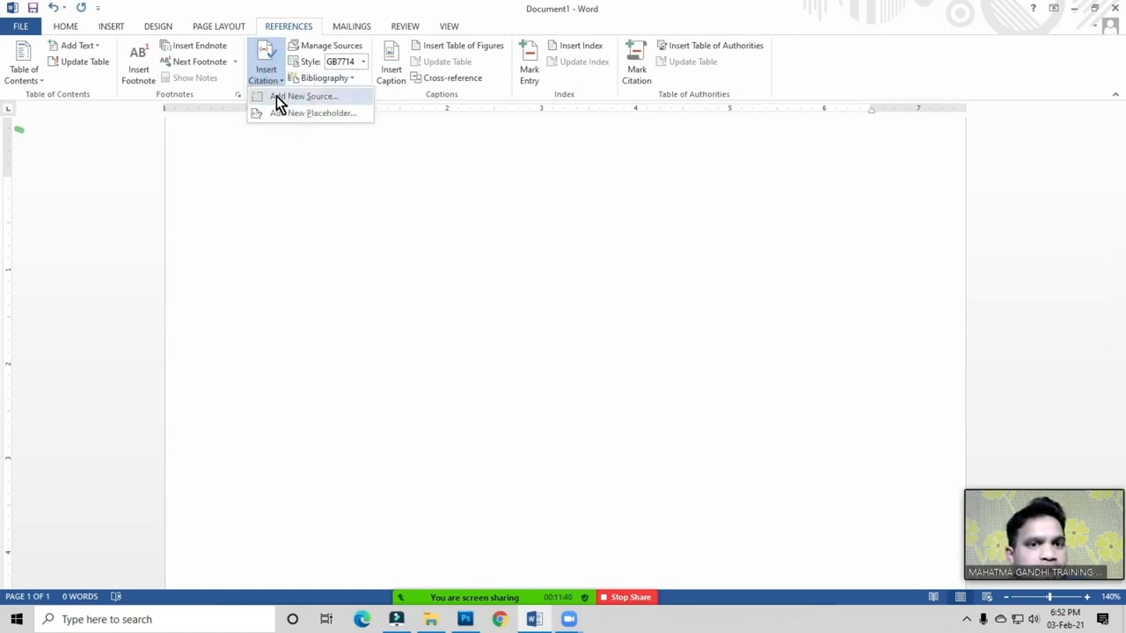
# Step: Add a new source and show all bibliography fields in the Create Source dialog
pyautogui.click(295, 97)
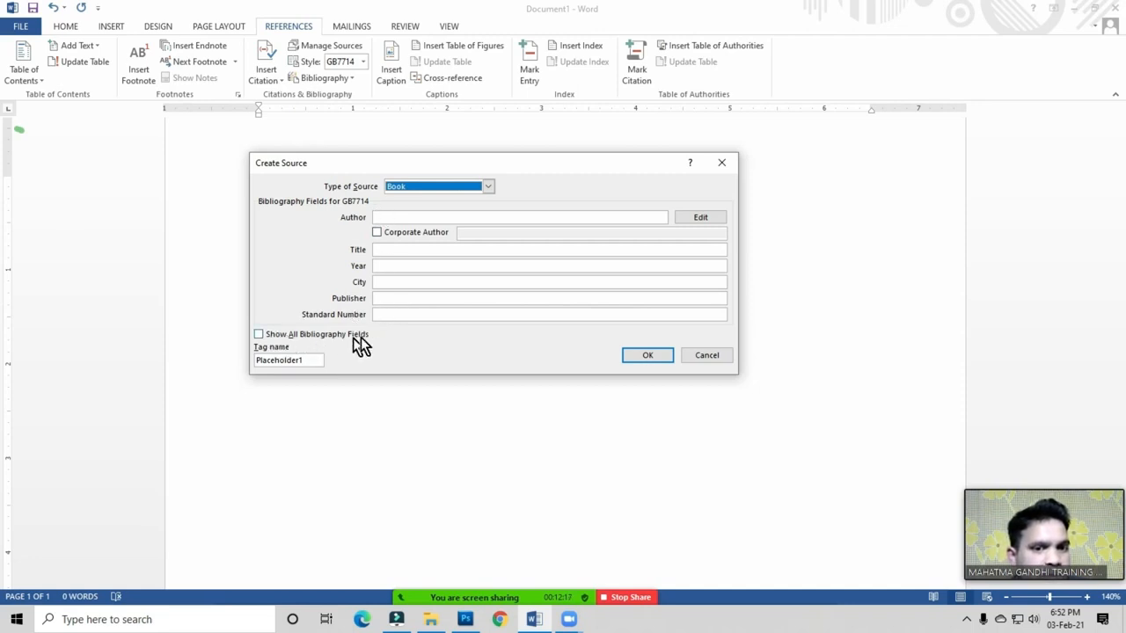
pyautogui.click(259, 336)
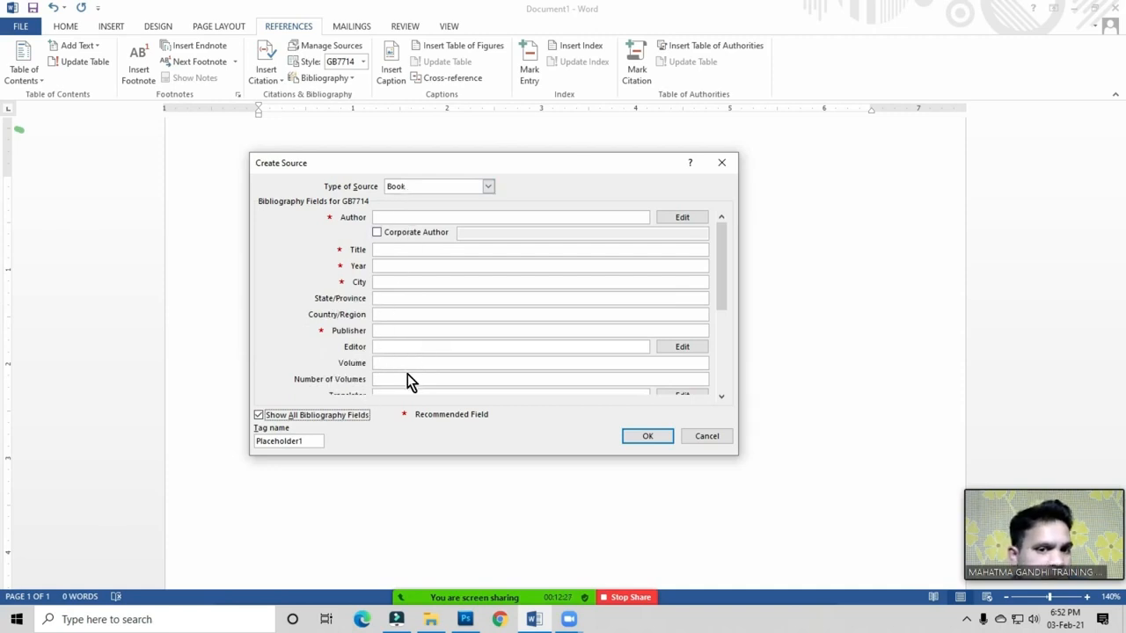
# Step: Hide the extra bibliography fields and change the source type to Film
pyautogui.click(258, 415)
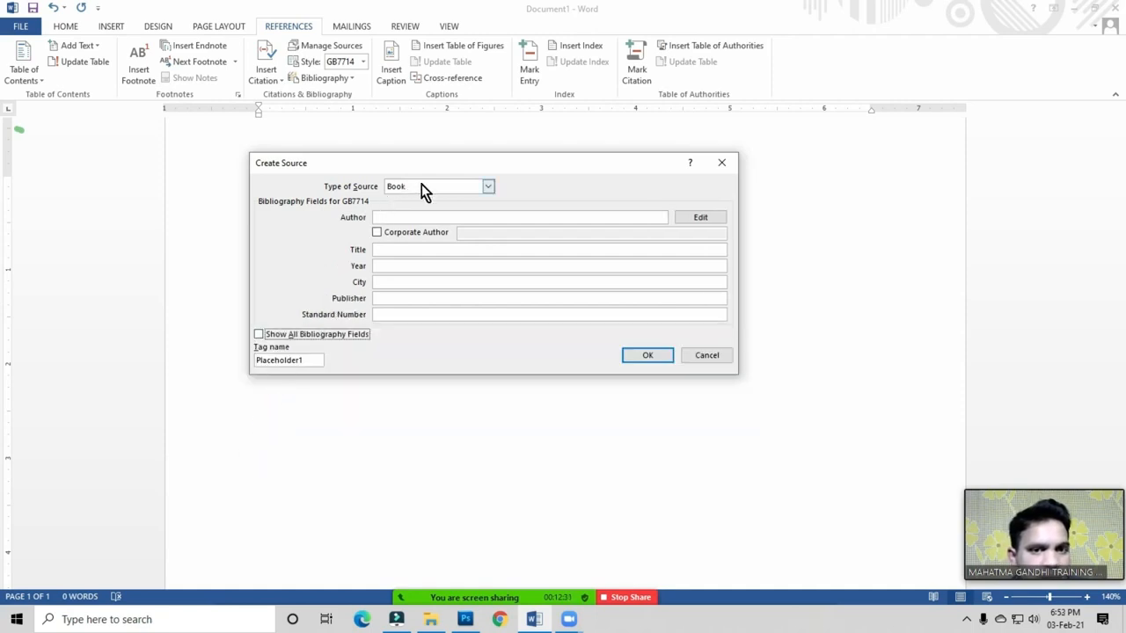
pyautogui.click(487, 187)
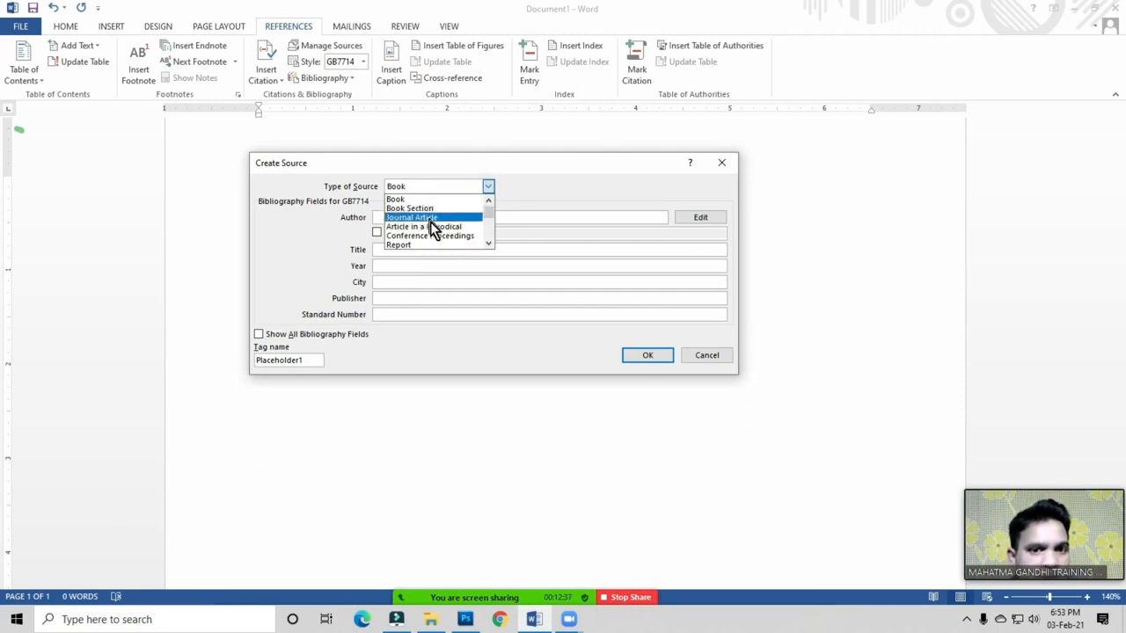
pyautogui.click(488, 243)
pyautogui.click(488, 244)
pyautogui.click(489, 242)
pyautogui.click(489, 243)
pyautogui.click(489, 243)
pyautogui.click(489, 242)
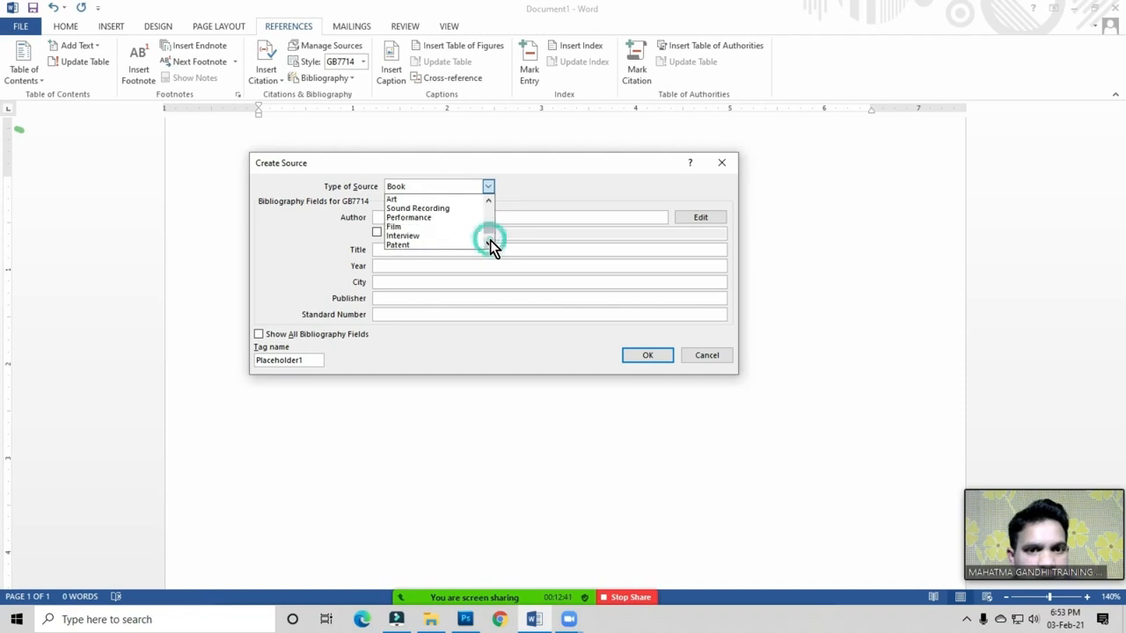
pyautogui.click(398, 230)
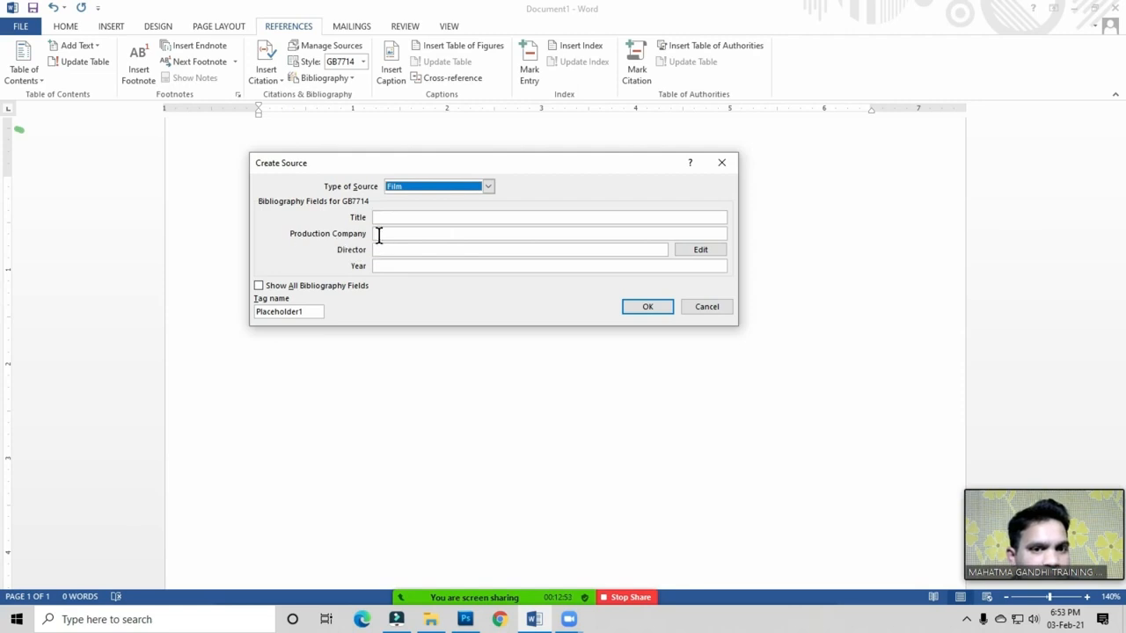
# Step: Preview all Film fields, hide them again, and set the source type back to Book
pyautogui.click(259, 288)
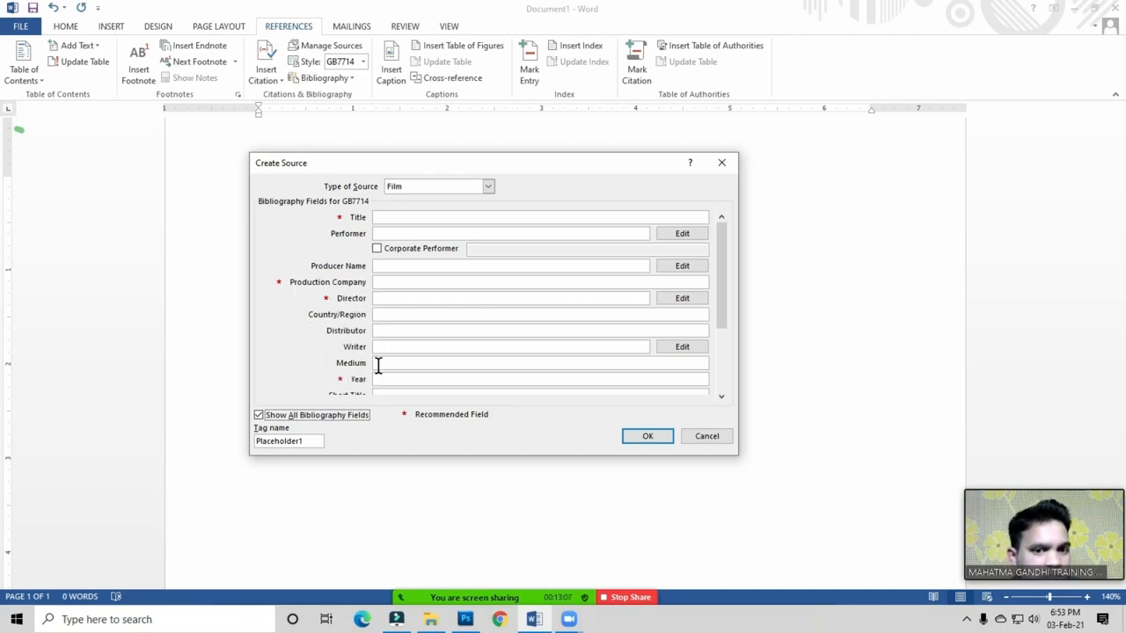
pyautogui.click(261, 417)
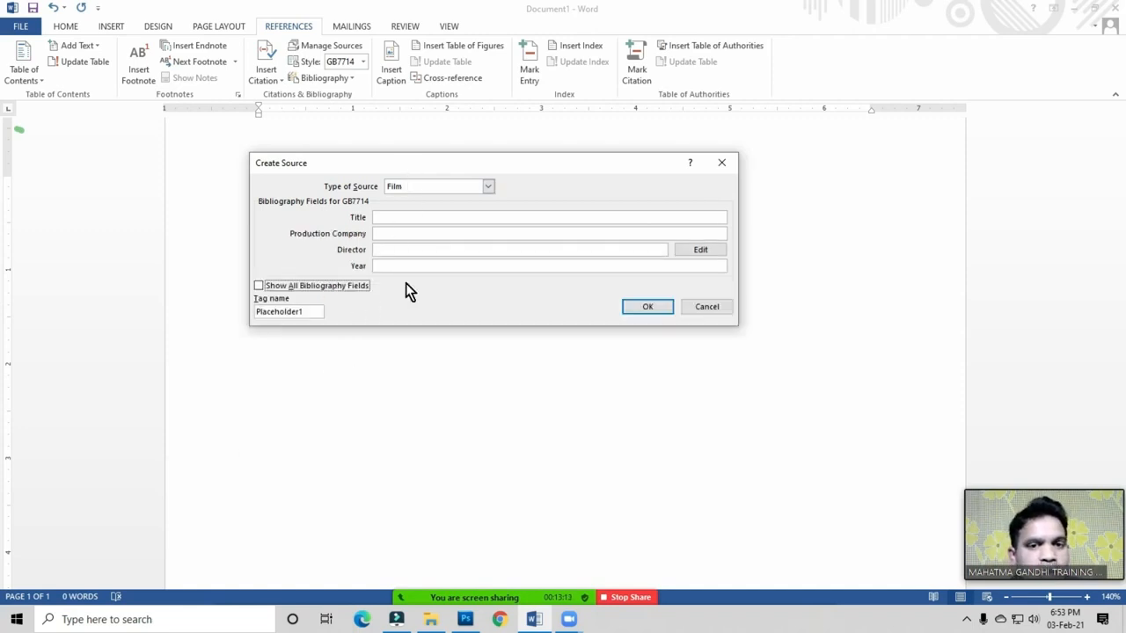
pyautogui.click(489, 188)
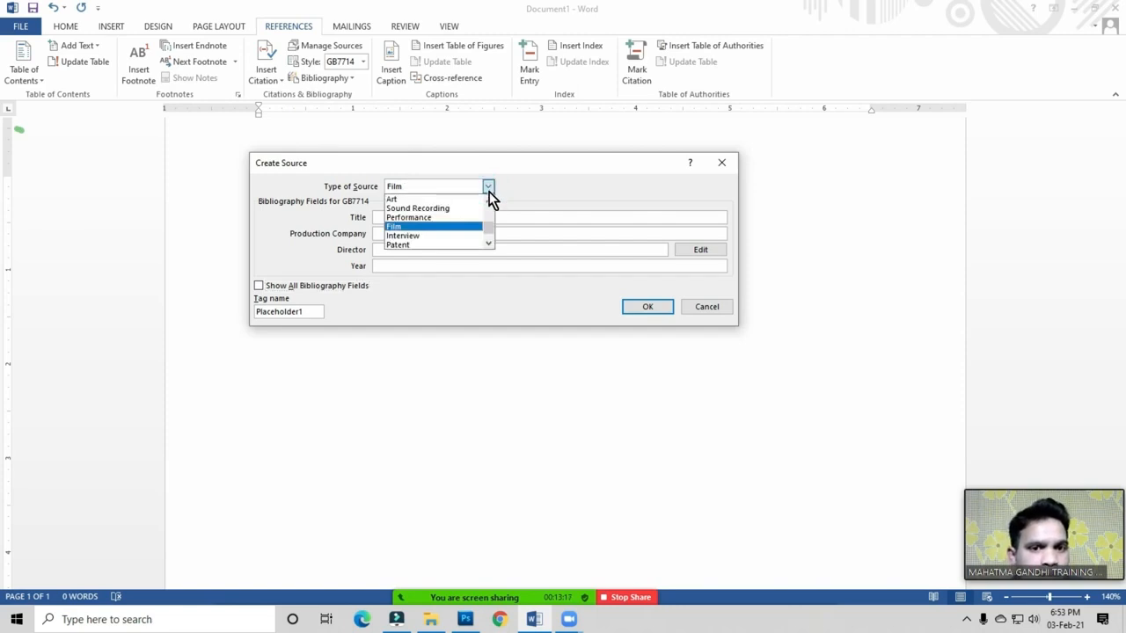
pyautogui.scroll(2, 490, 202)
pyautogui.scroll(2, 490, 202)
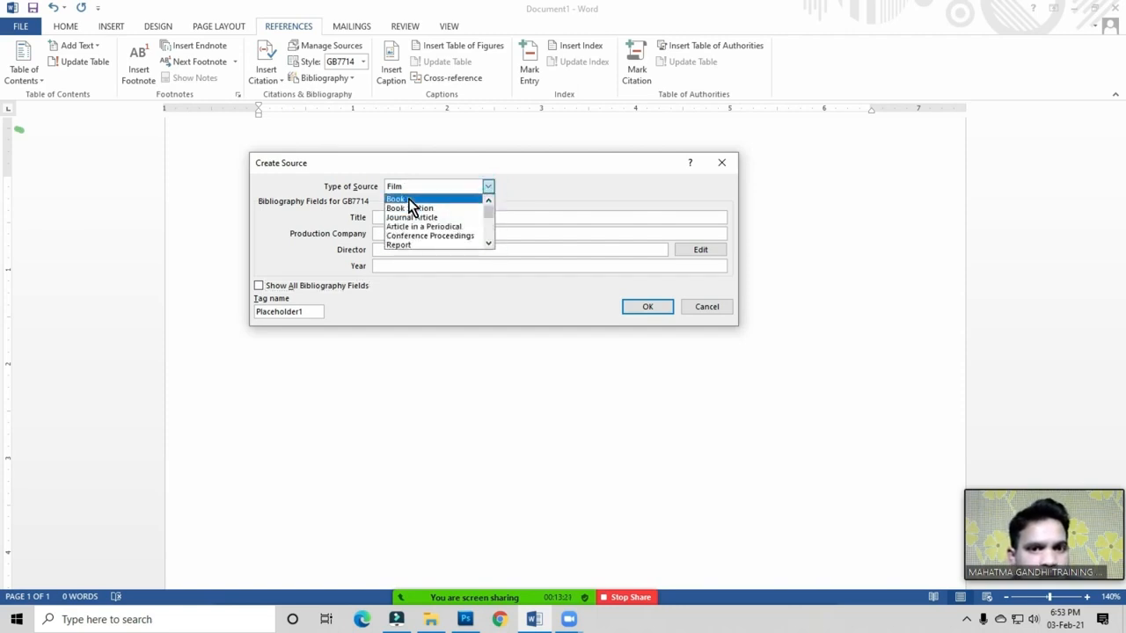
pyautogui.click(410, 202)
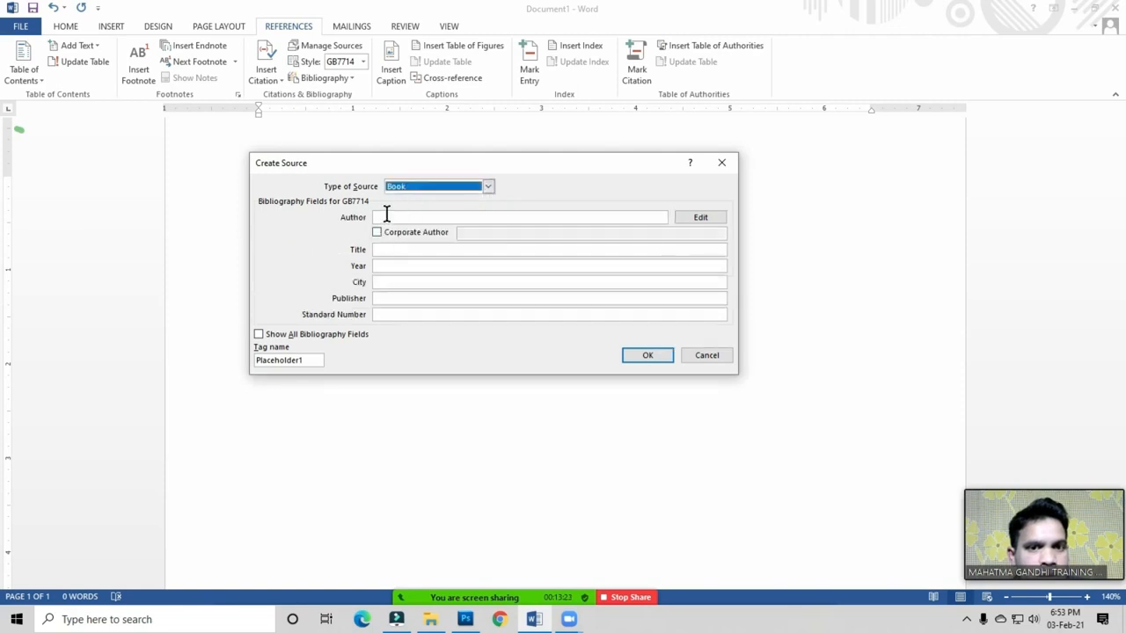
# Step: Enter the author's name, title 'Basic Computer', year 2021, city Delhi and the publisher
pyautogui.click(386, 216)
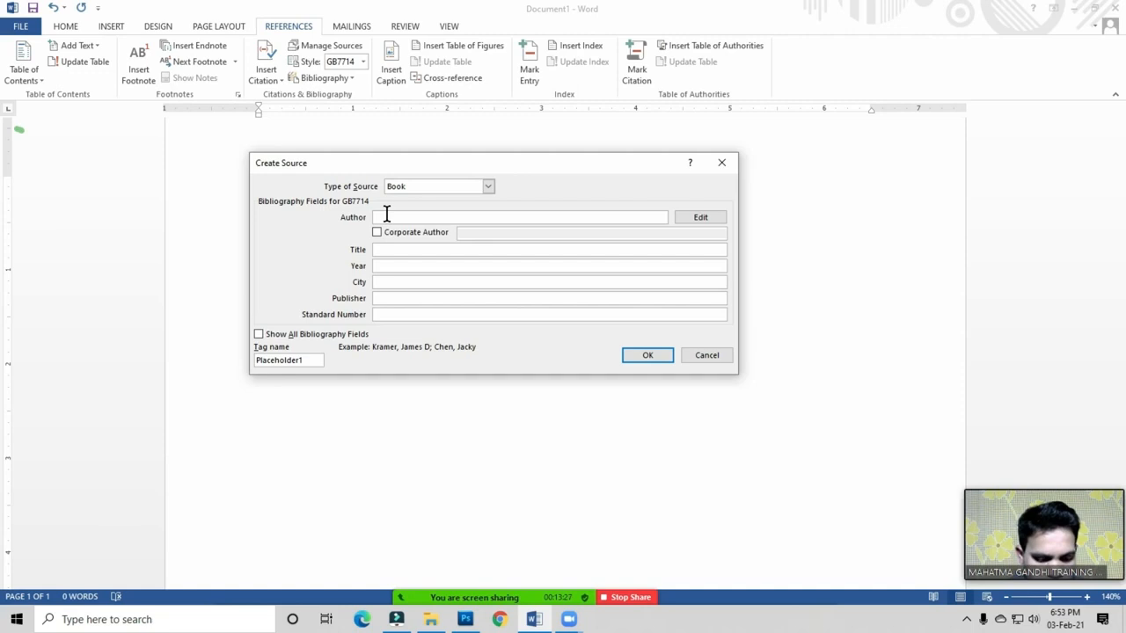
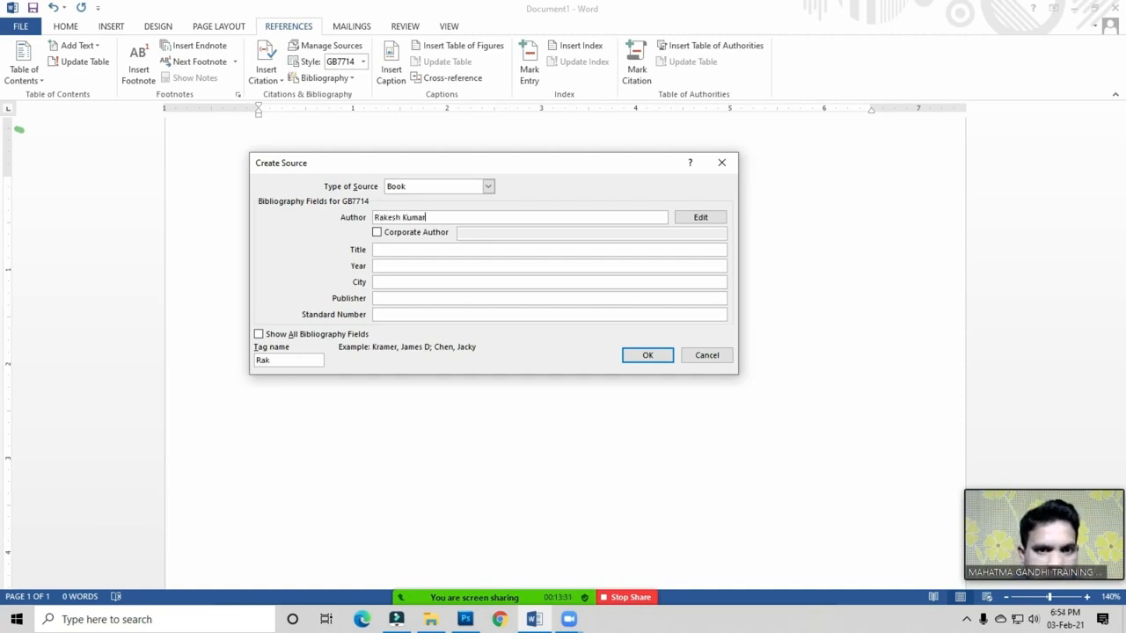
pyautogui.click(395, 250)
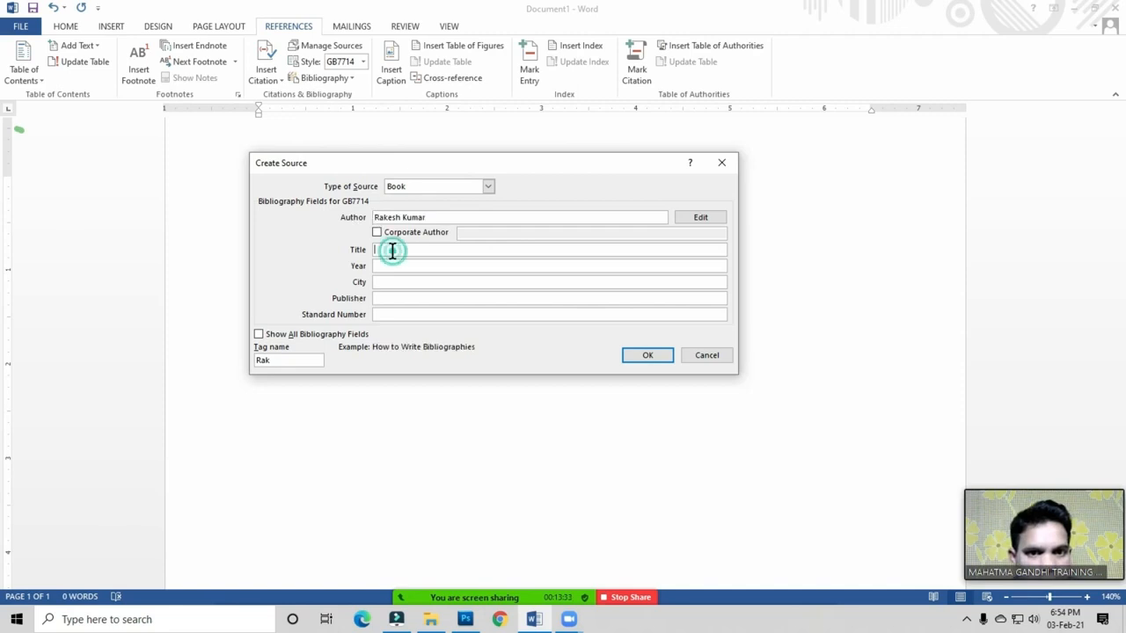
pyautogui.write('Basic Computer')
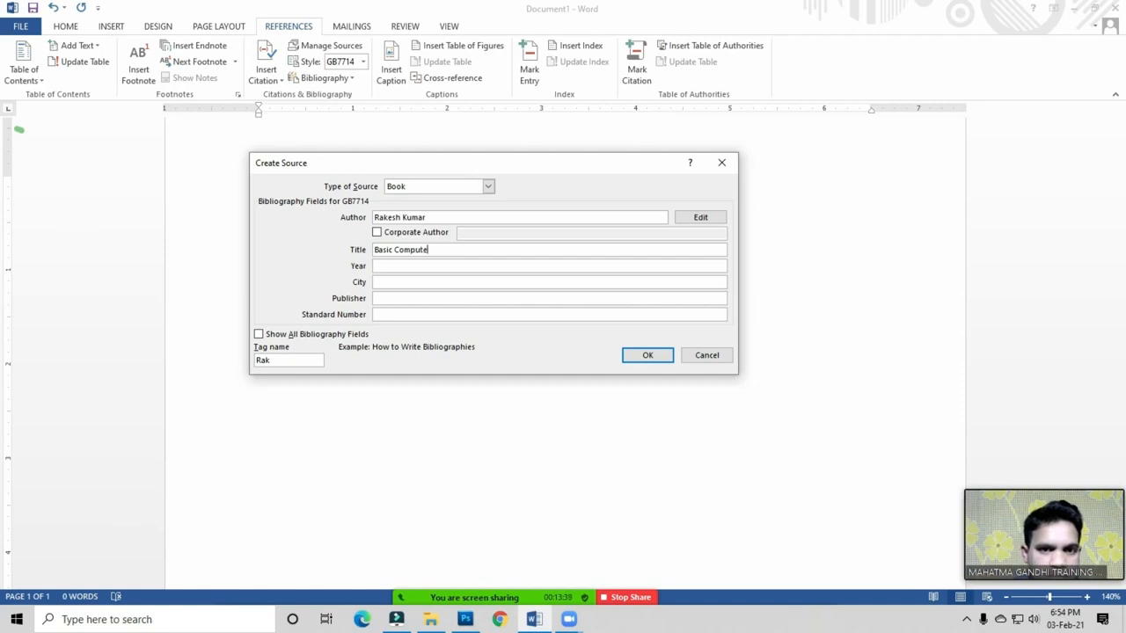
pyautogui.click(384, 267)
pyautogui.write('2021')
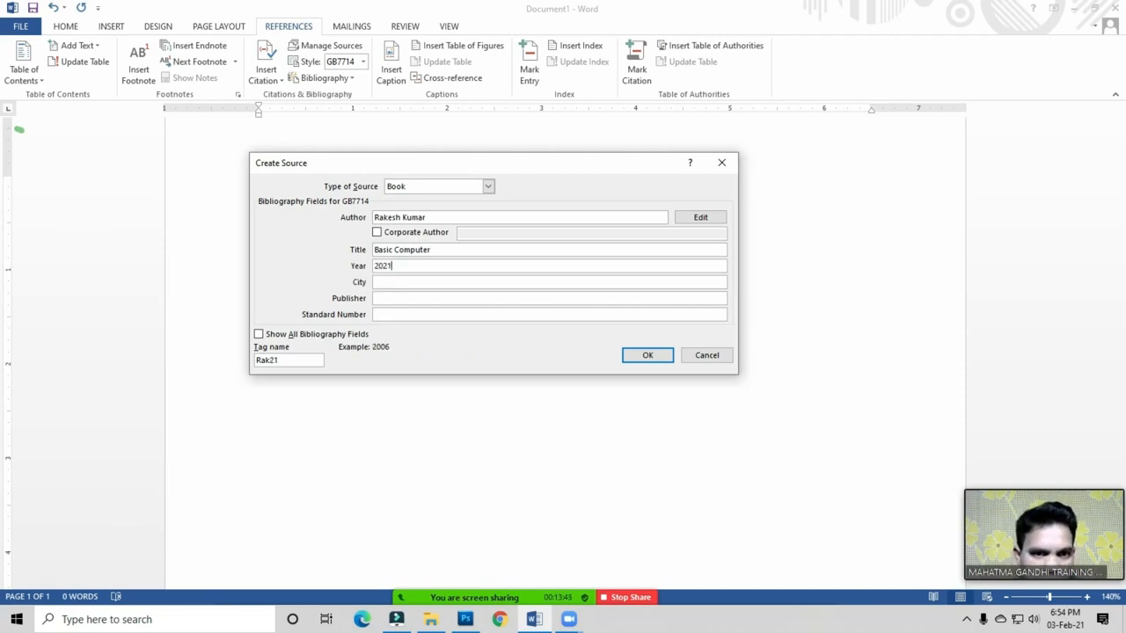
pyautogui.click(410, 282)
pyautogui.write('Delhi')
pyautogui.click(392, 300)
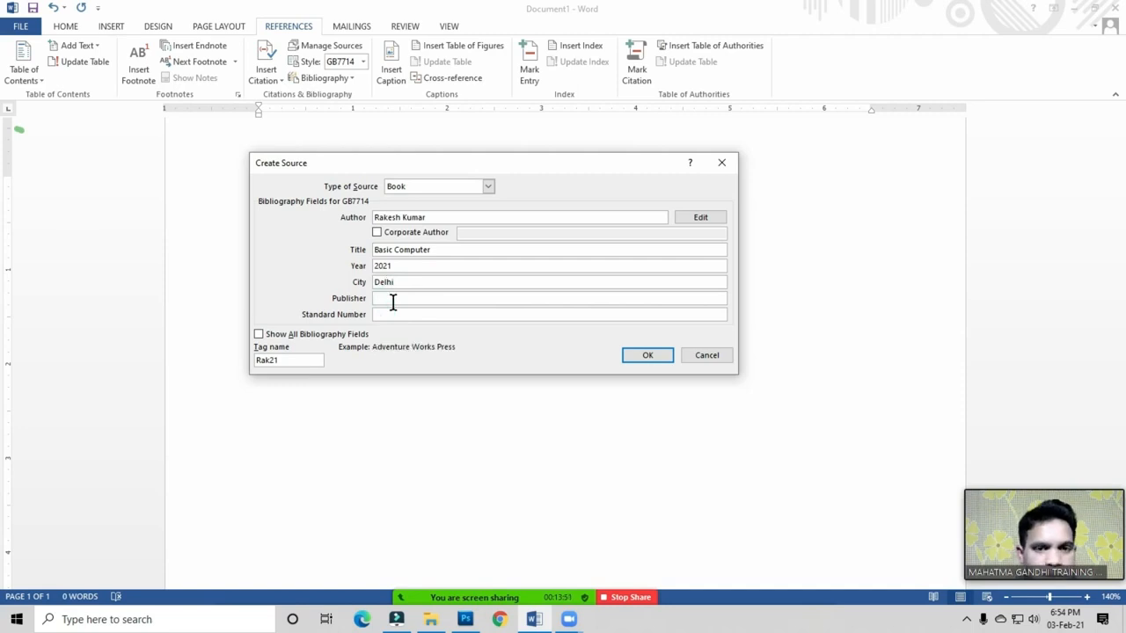
pyautogui.write('Mahatma Gandhi Training Centre')
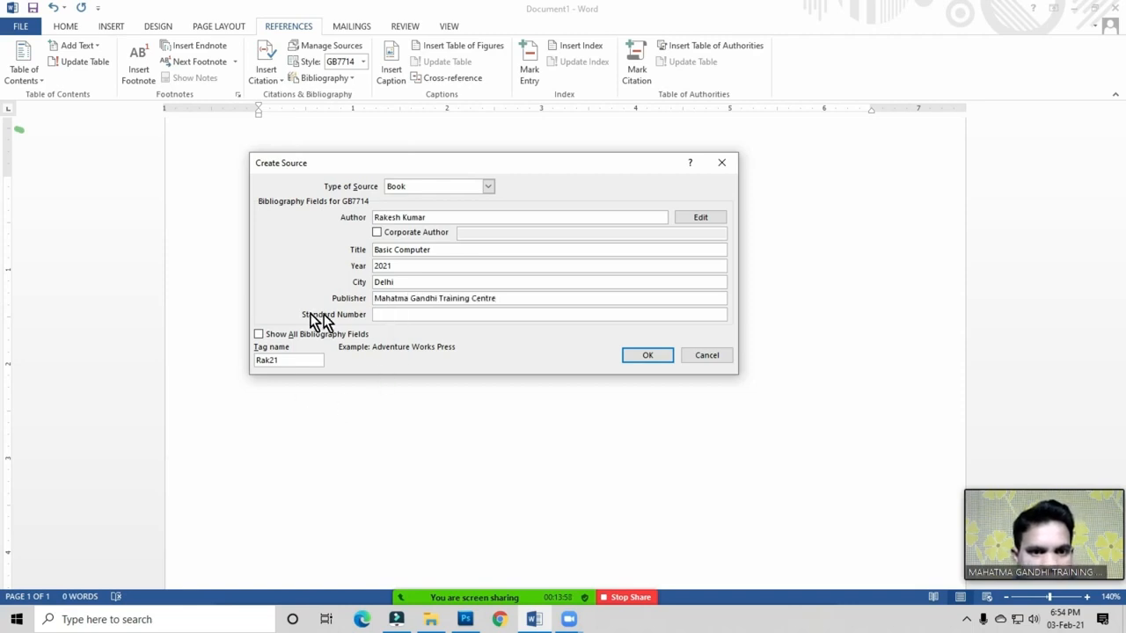
# Step: Toggle all bibliography fields on and off, then save the source to insert its 2021 citation
pyautogui.click(378, 314)
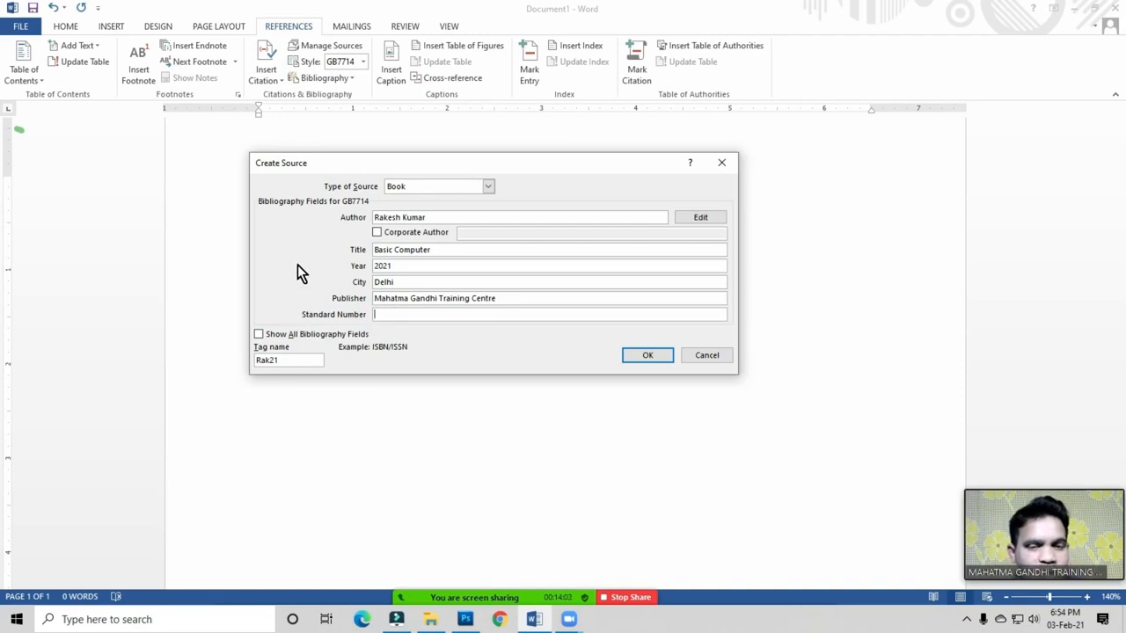
pyautogui.click(260, 335)
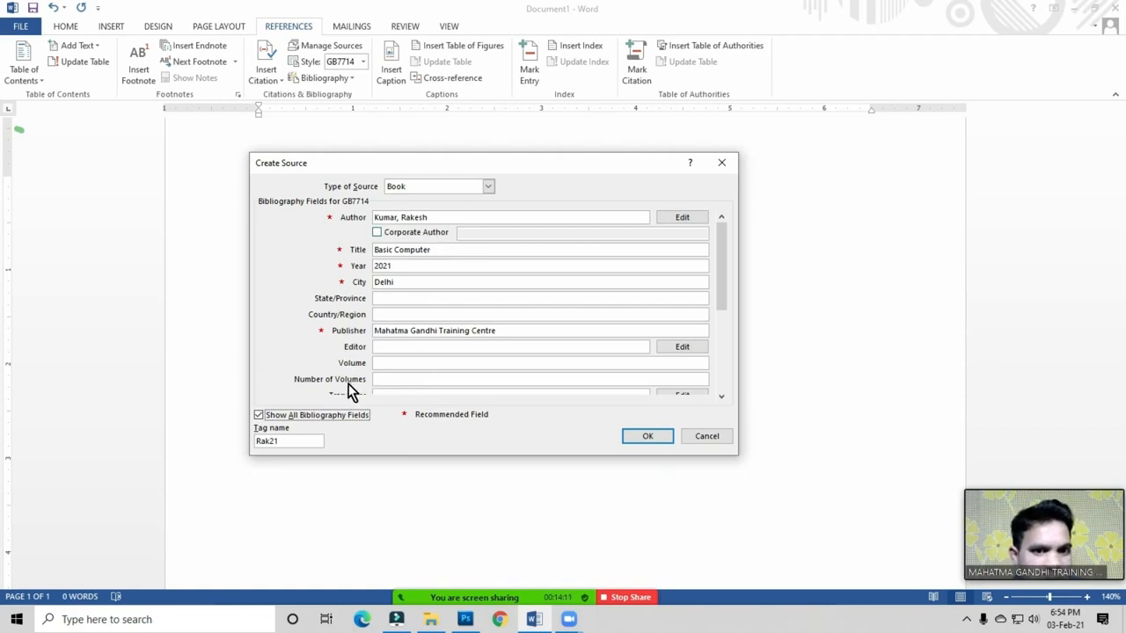
pyautogui.click(258, 415)
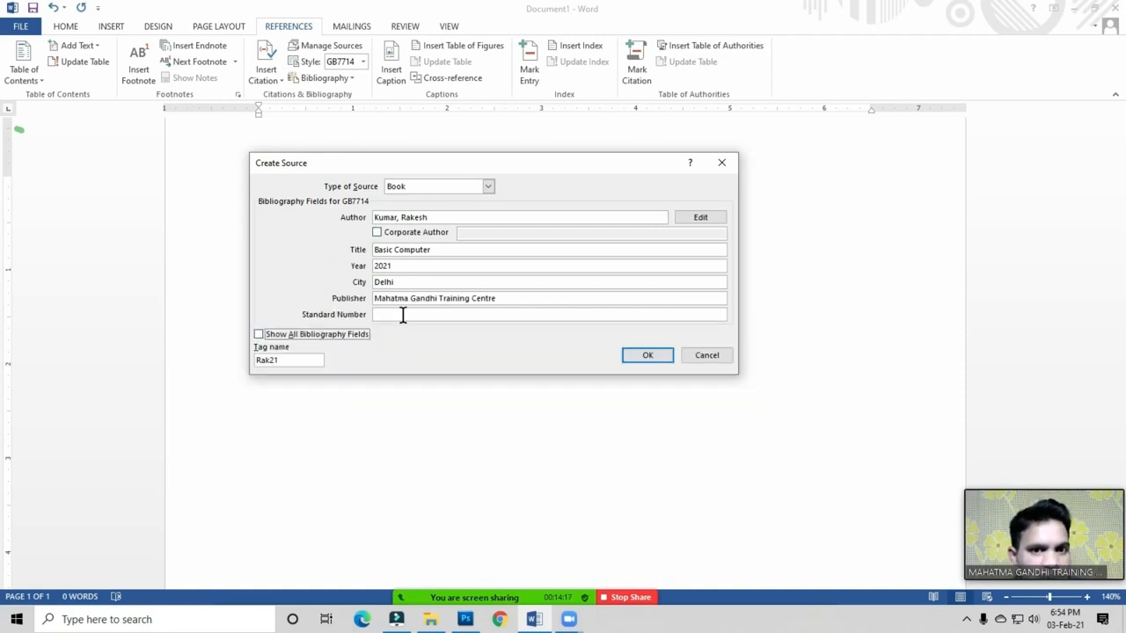
pyautogui.click(647, 356)
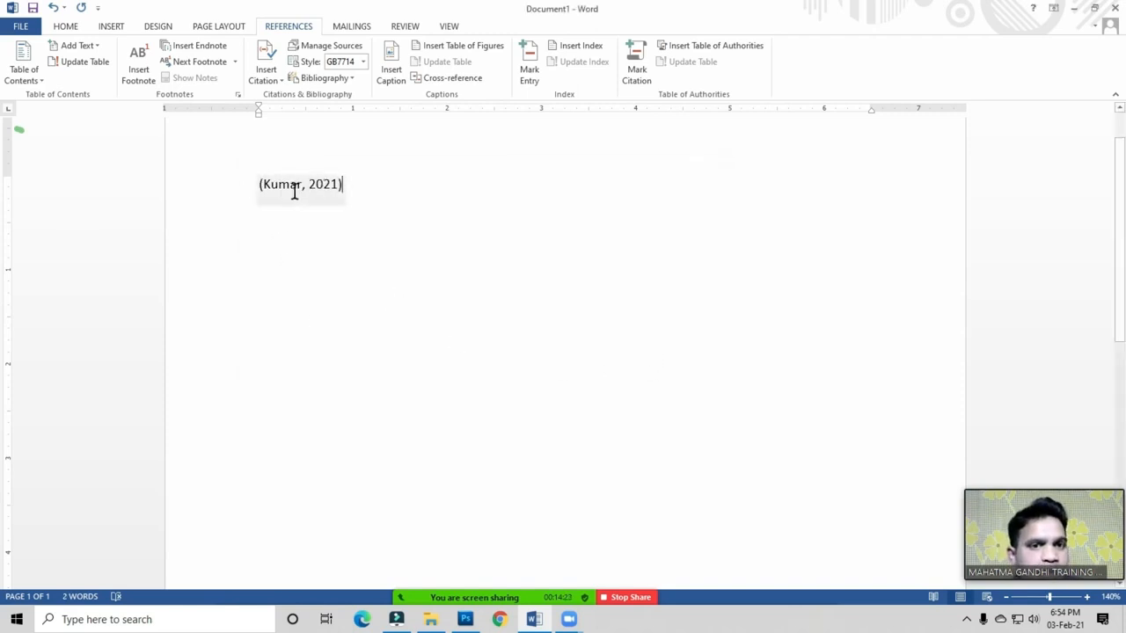
# Step: Insert a bibliography listing Kumar's Basic Computer source after the citation
pyautogui.click(359, 194)
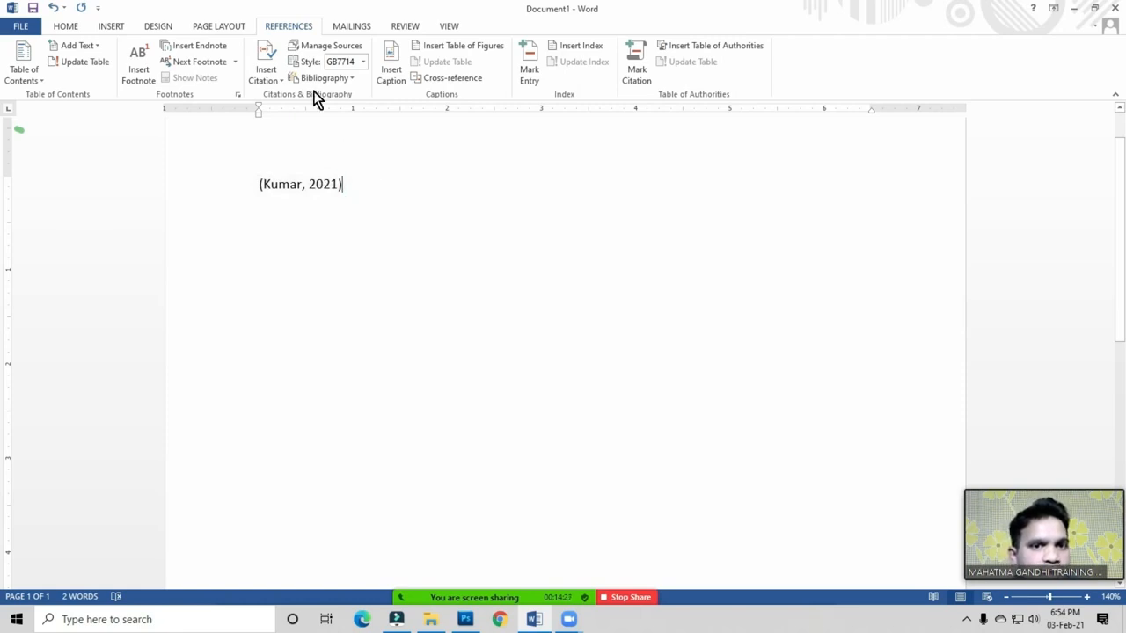
pyautogui.click(364, 191)
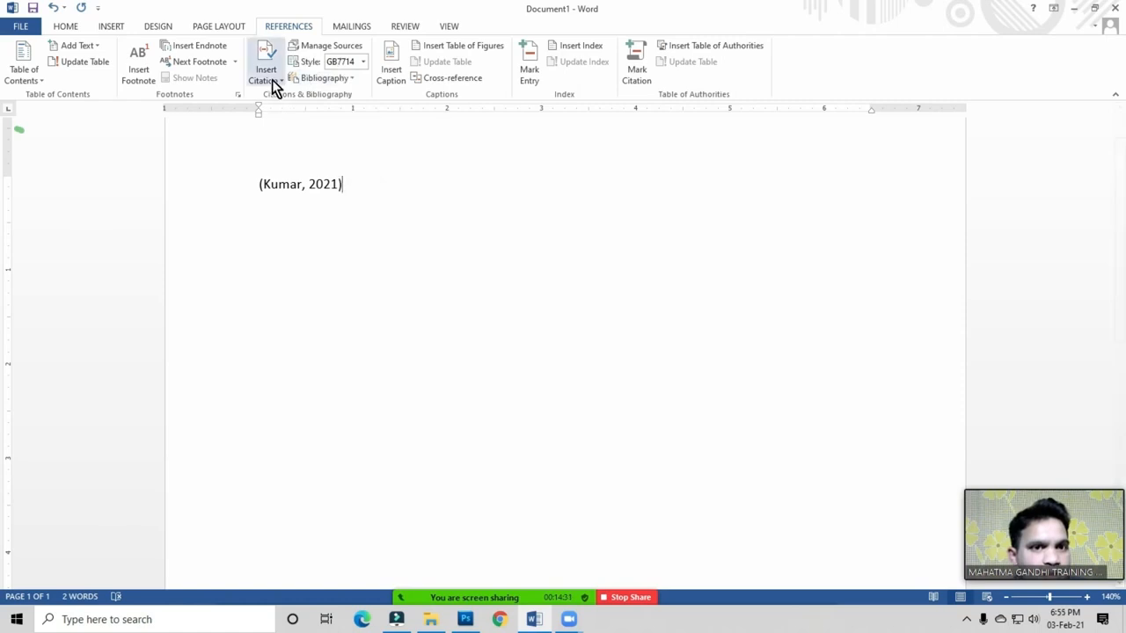
pyautogui.click(349, 183)
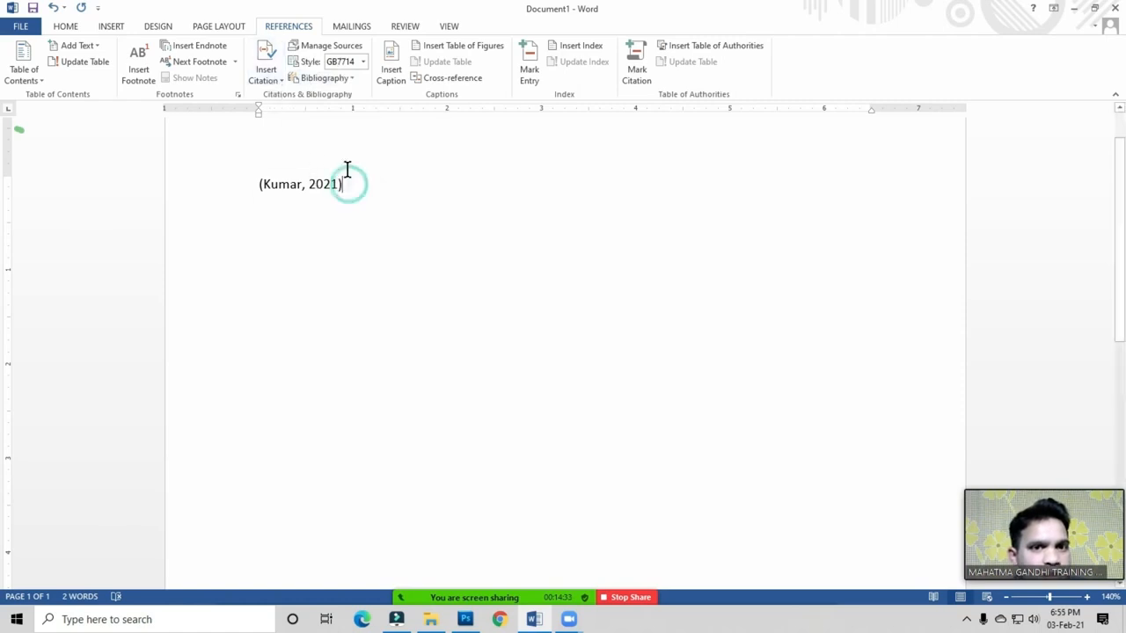
pyautogui.click(350, 80)
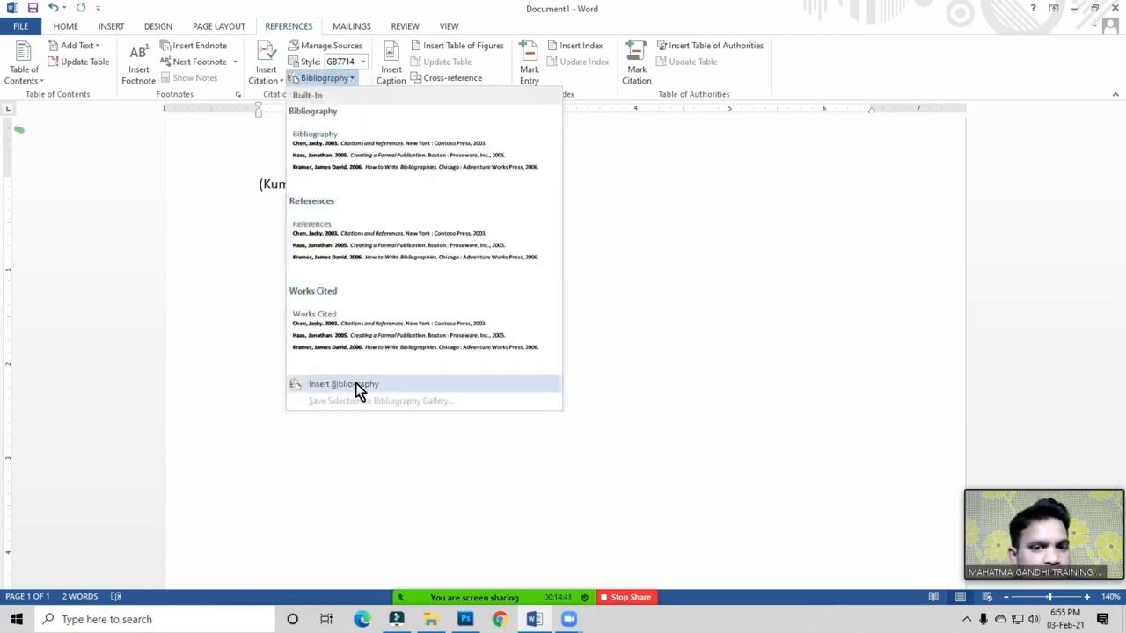
pyautogui.click(356, 382)
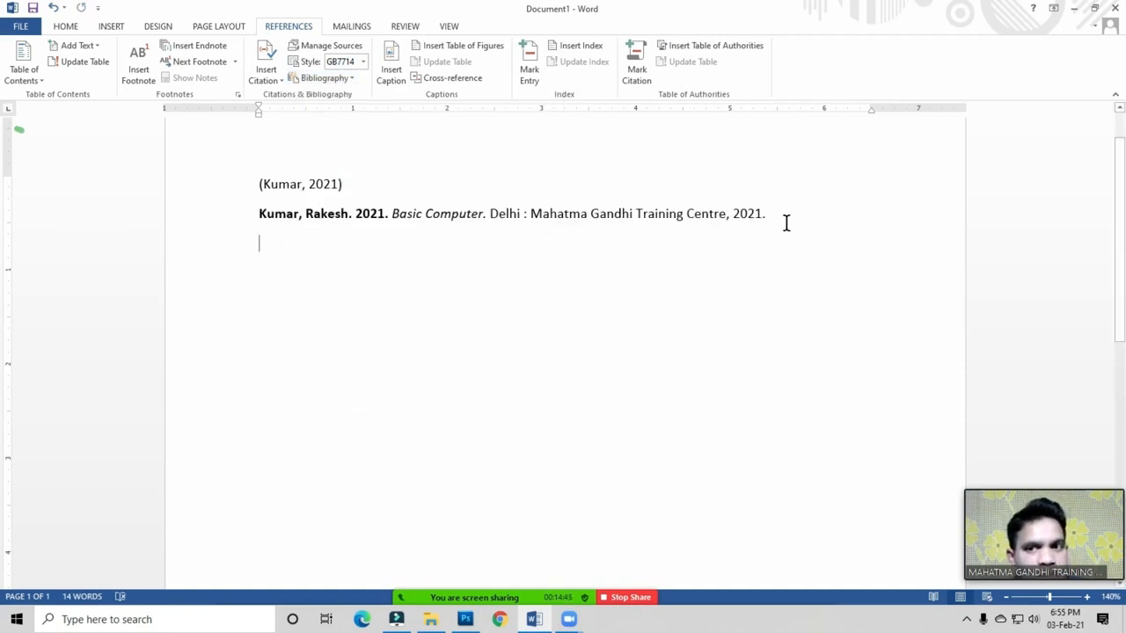
# Step: Select and delete the (Kumar, 2021) in-text citation
pyautogui.click(356, 184)
pyautogui.moveTo(356, 185); pyautogui.dragTo(267, 186)
pyautogui.press('Delete')
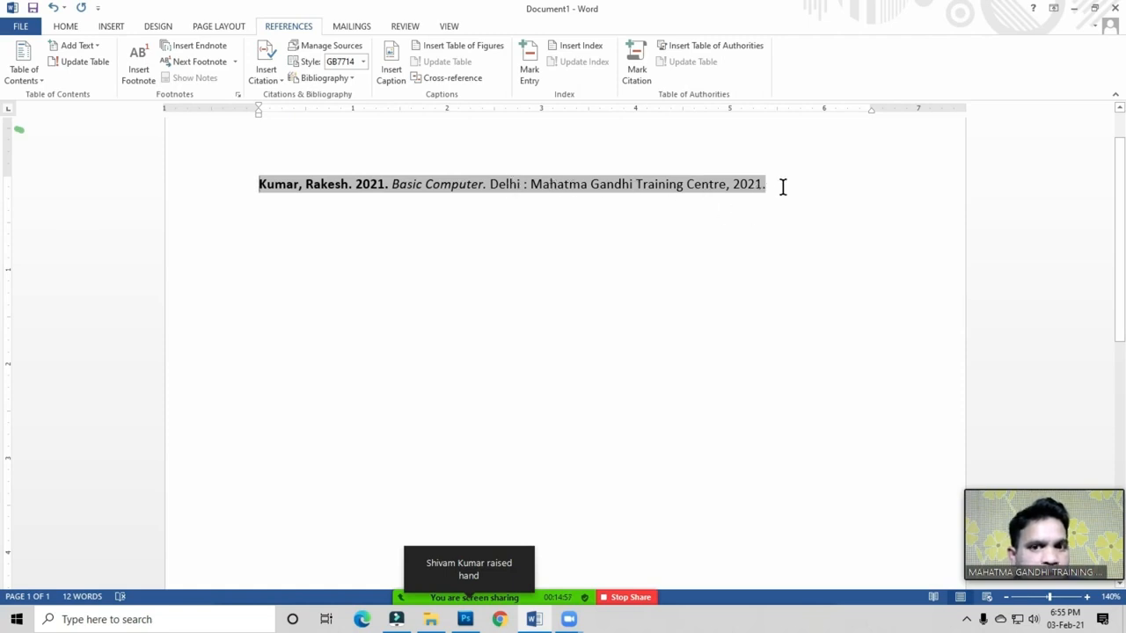
# Step: Restyle the bibliography entry as GOST - Title Sort (after trying GOST - Name Sort) so 'Basic Computer' leads
pyautogui.click(460, 234)
pyautogui.tripleClick(364, 184)
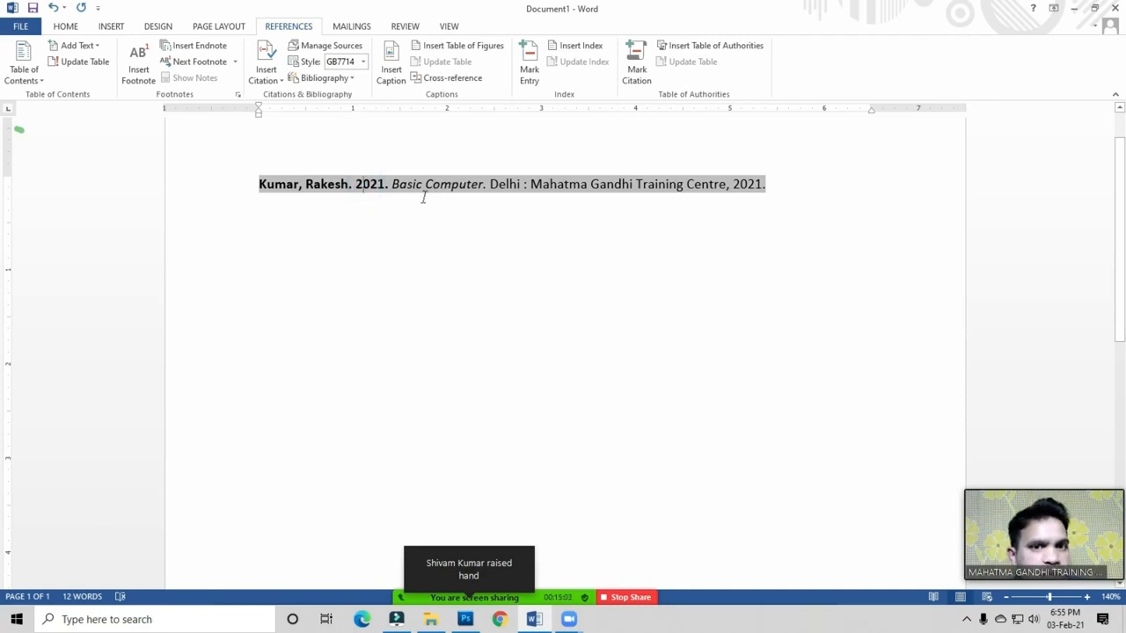
pyautogui.click(367, 63)
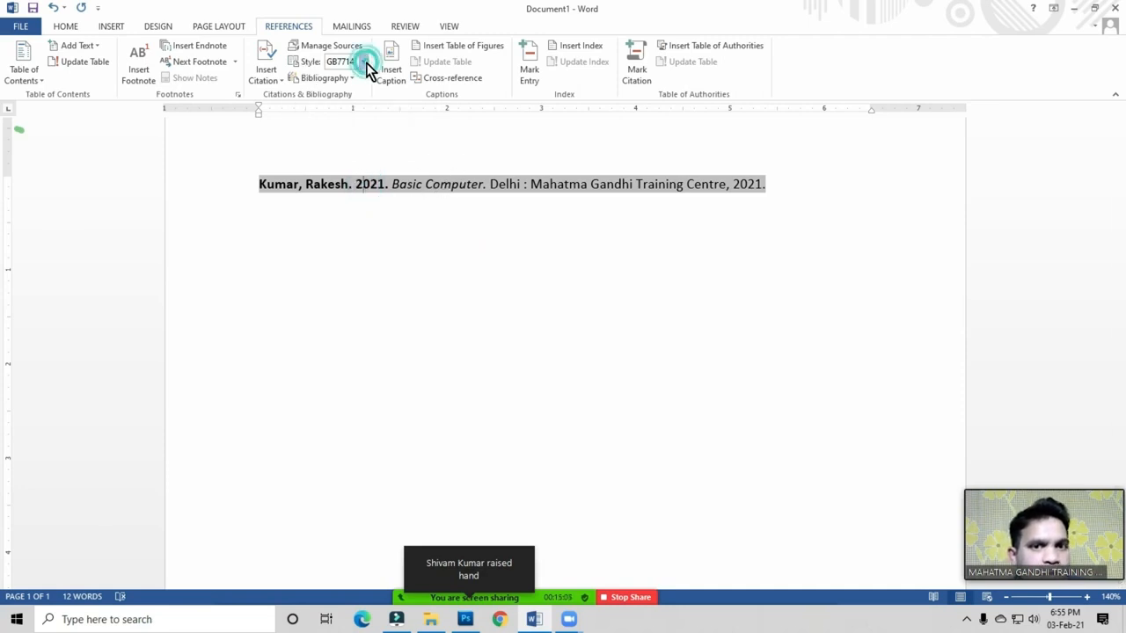
pyautogui.click(346, 155)
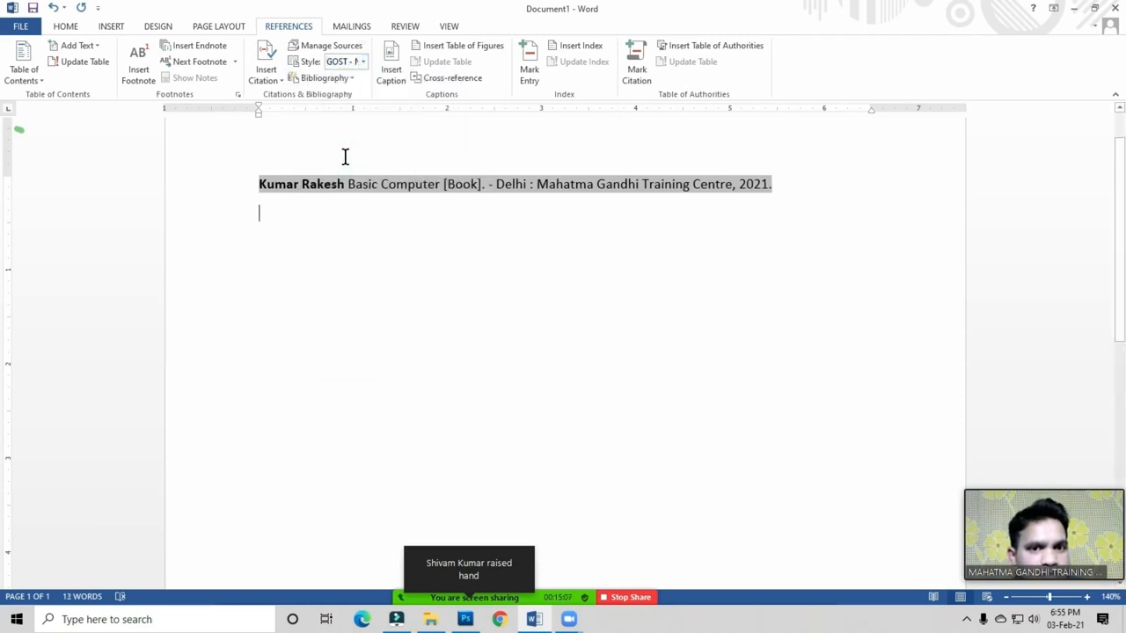
pyautogui.click(363, 63)
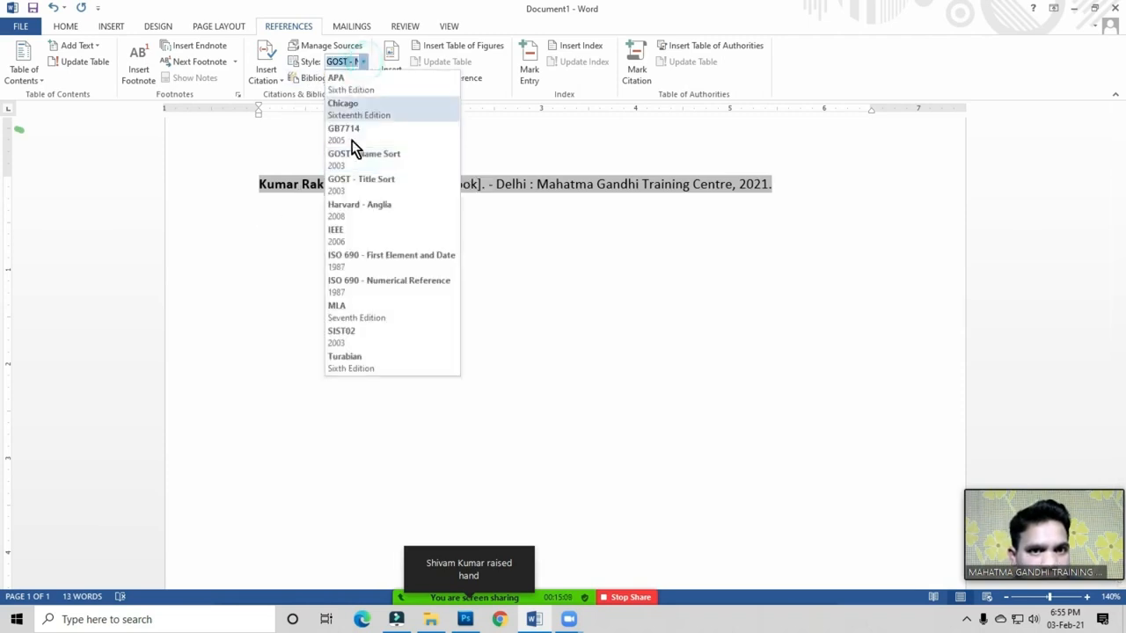
pyautogui.click(351, 184)
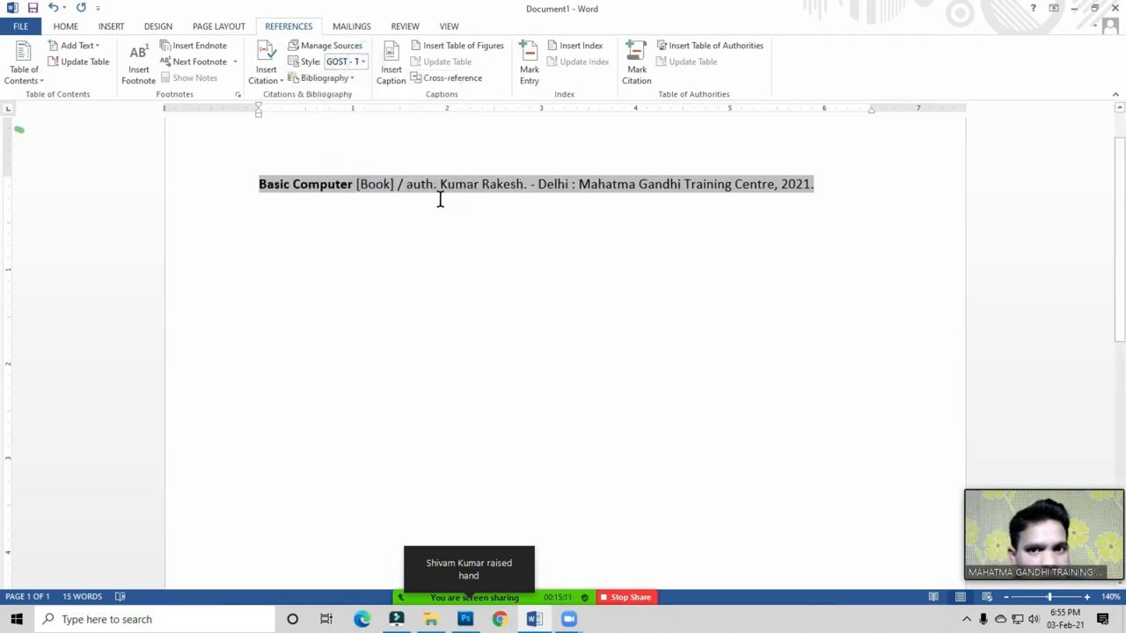
pyautogui.click(351, 255)
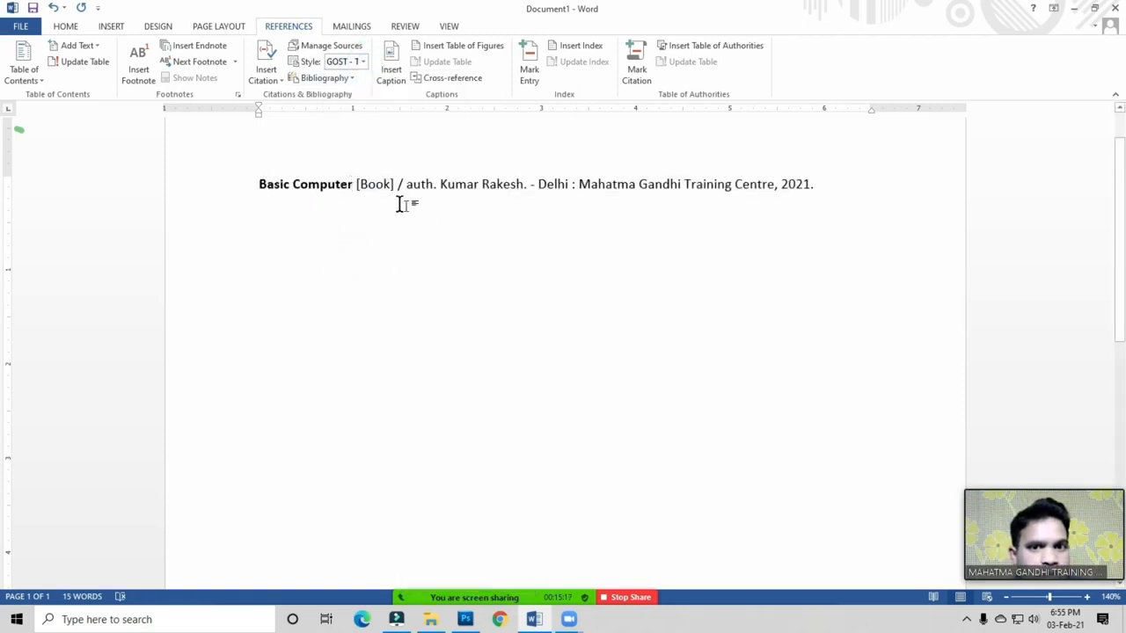
pyautogui.tripleClick(479, 190)
pyautogui.click(552, 220)
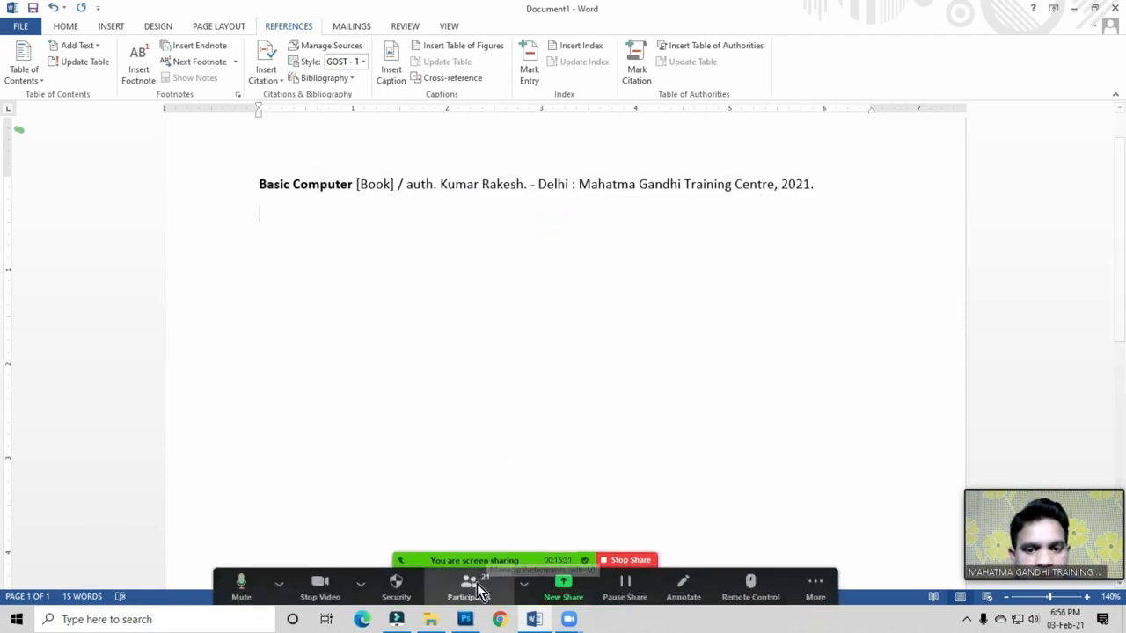
pyautogui.click(469, 583)
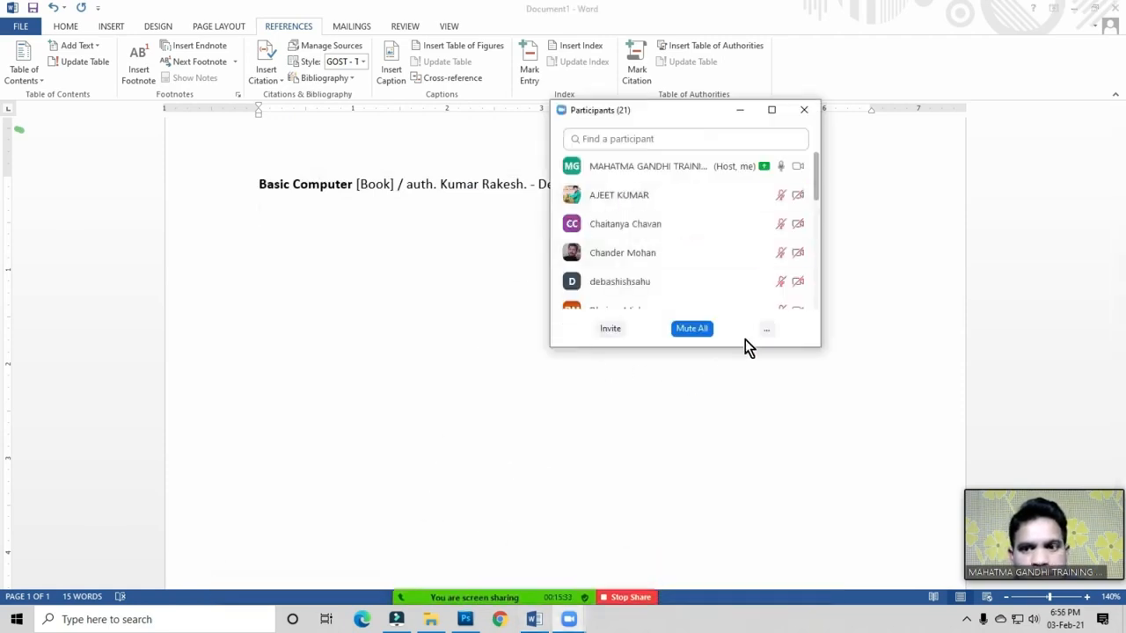
pyautogui.click(804, 108)
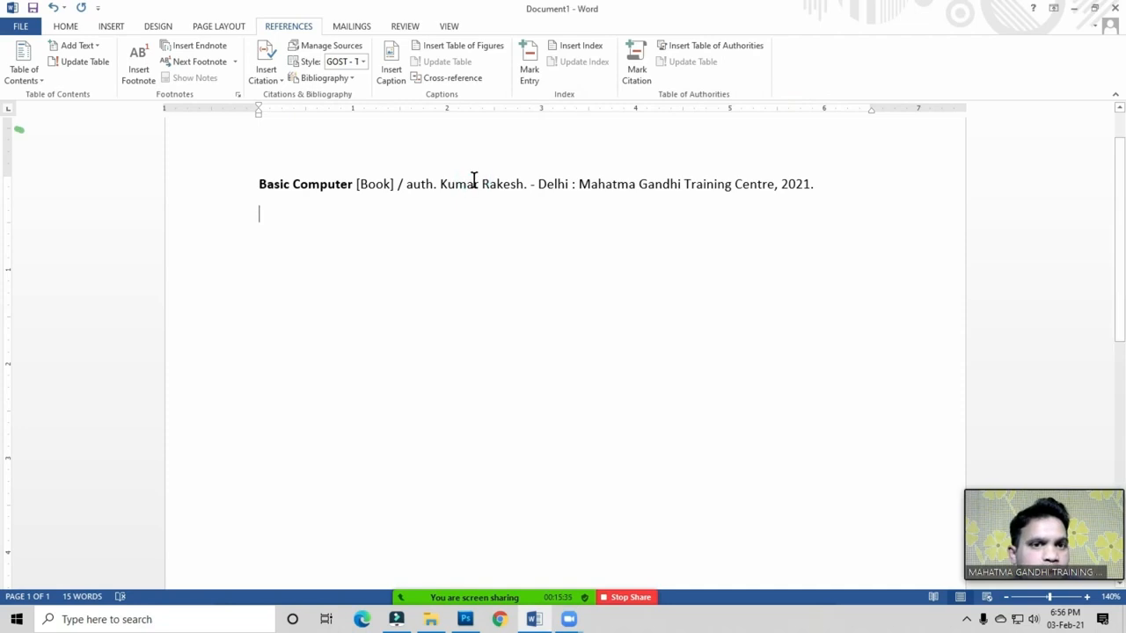
pyautogui.tripleClick(471, 186)
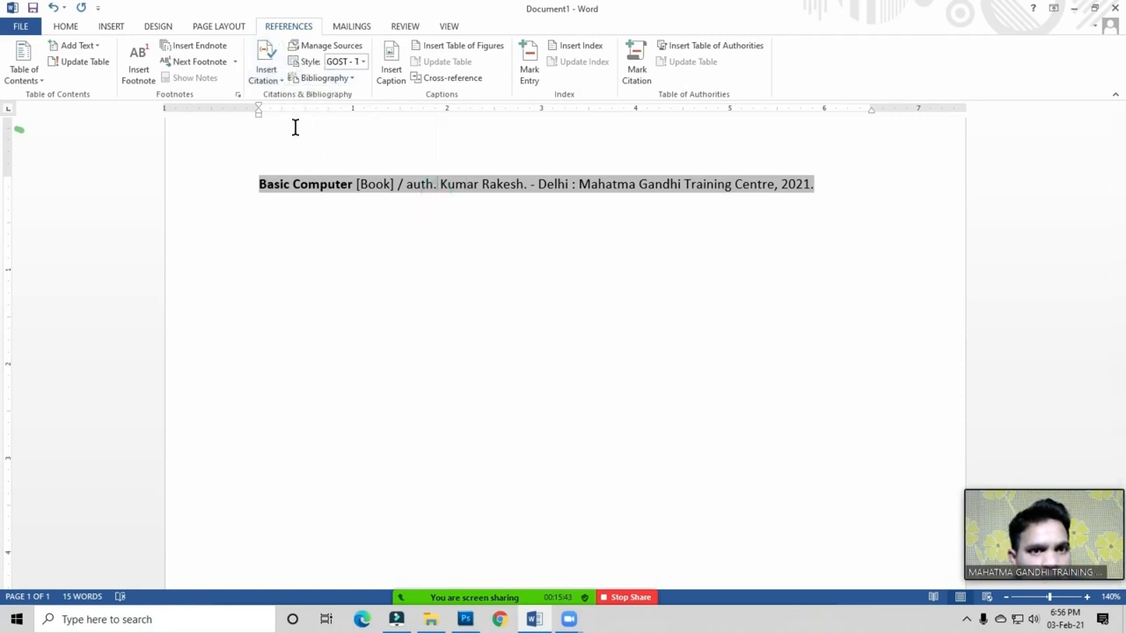
pyautogui.click(600, 191)
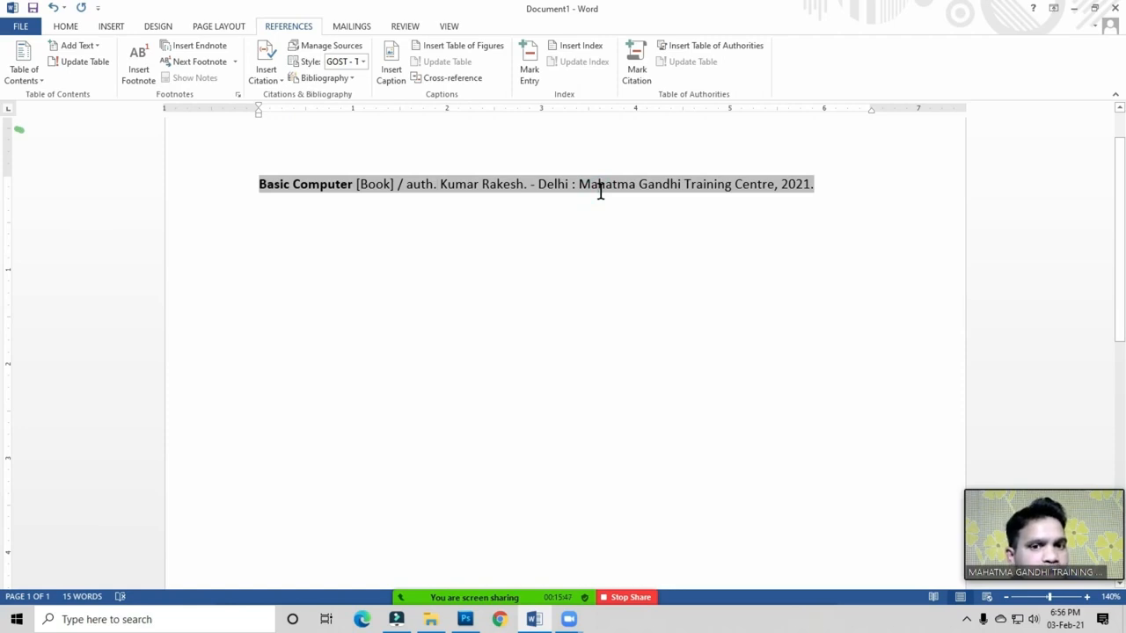
pyautogui.click(331, 48)
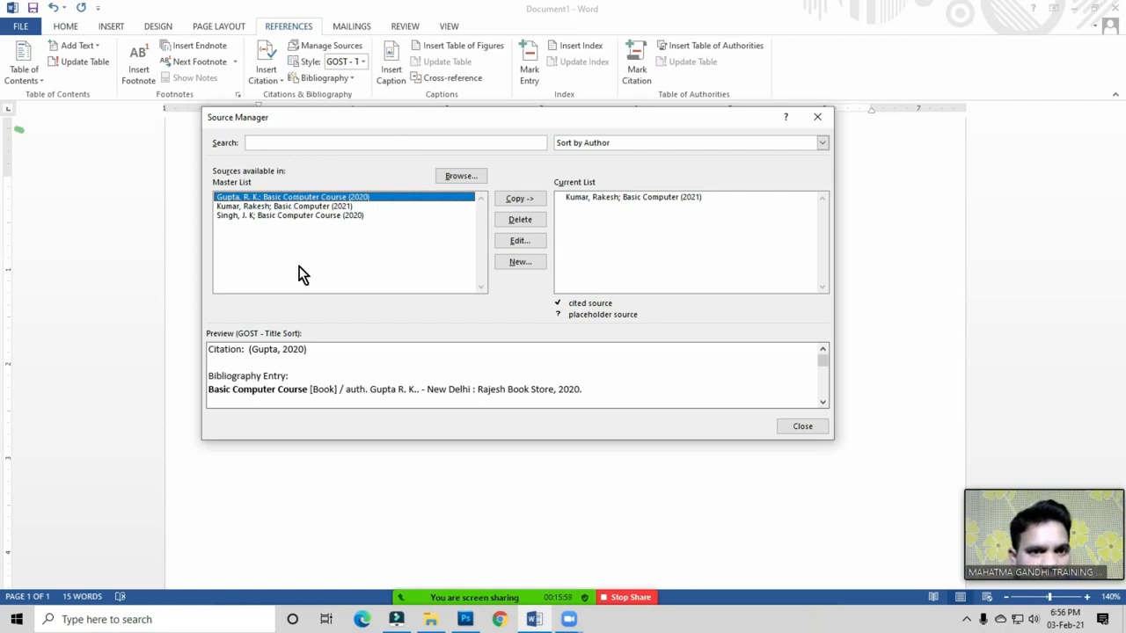
pyautogui.click(306, 206)
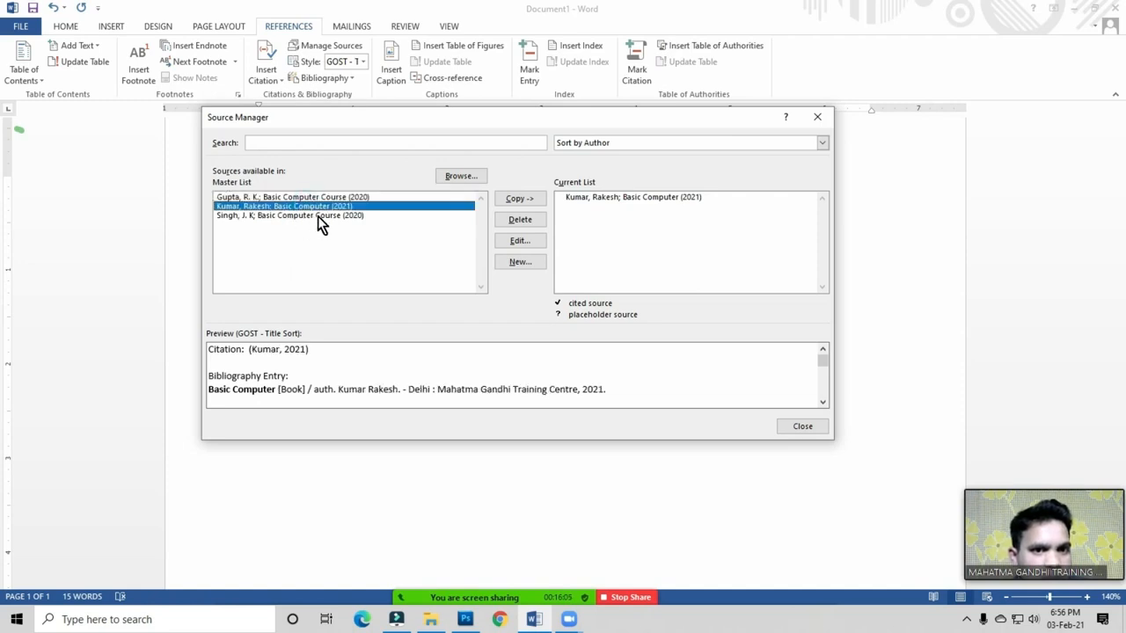
pyautogui.click(521, 241)
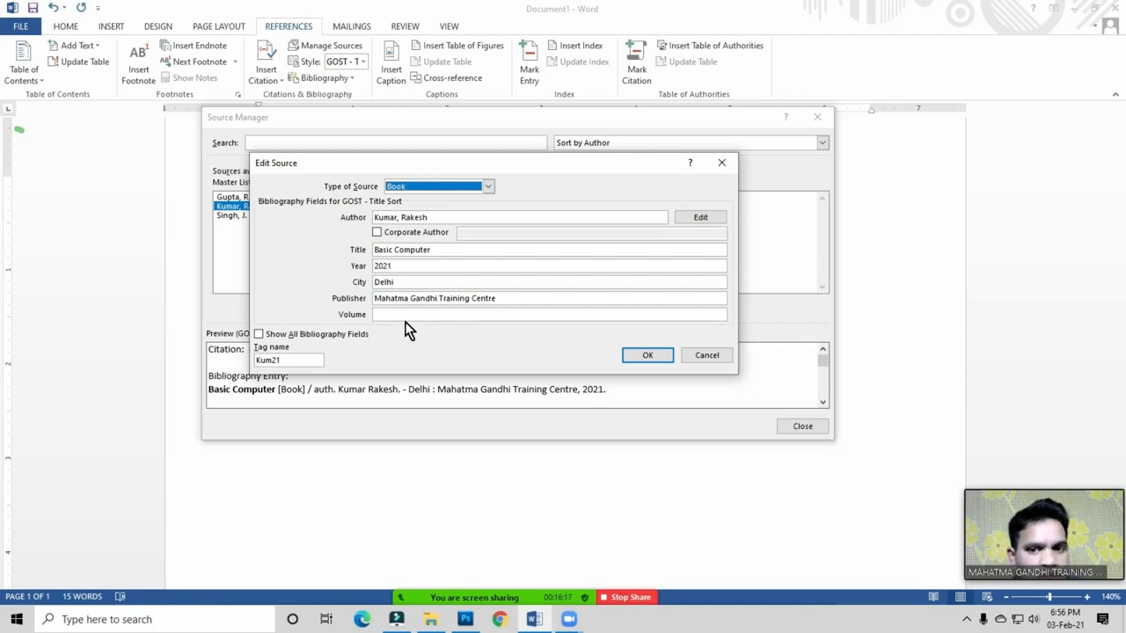
pyautogui.click(638, 355)
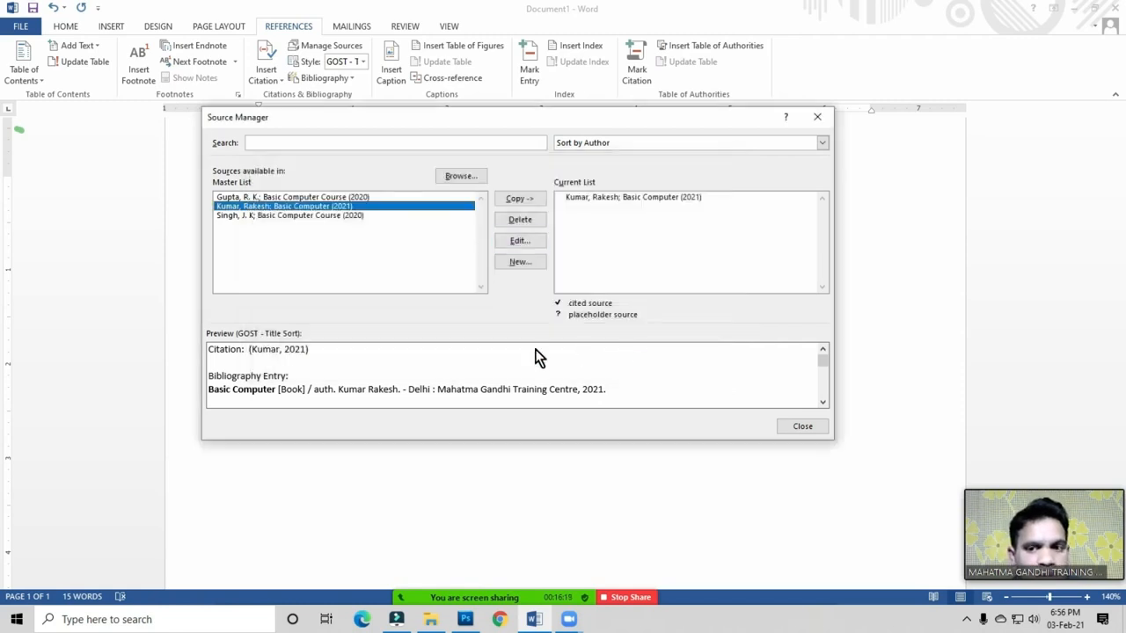
pyautogui.click(802, 425)
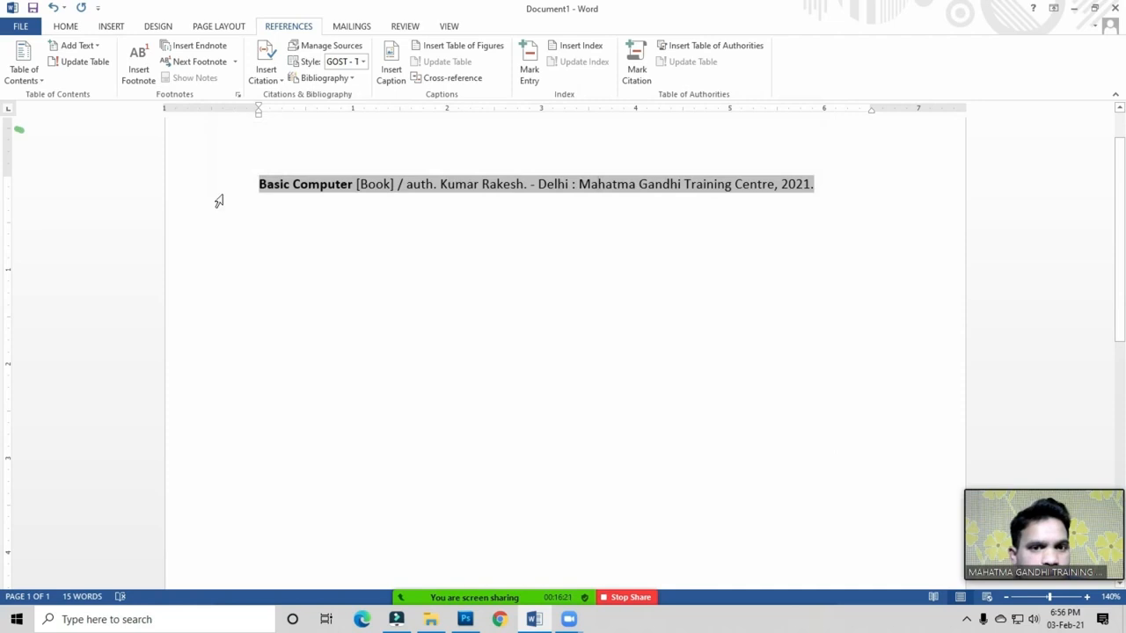
pyautogui.click(681, 185)
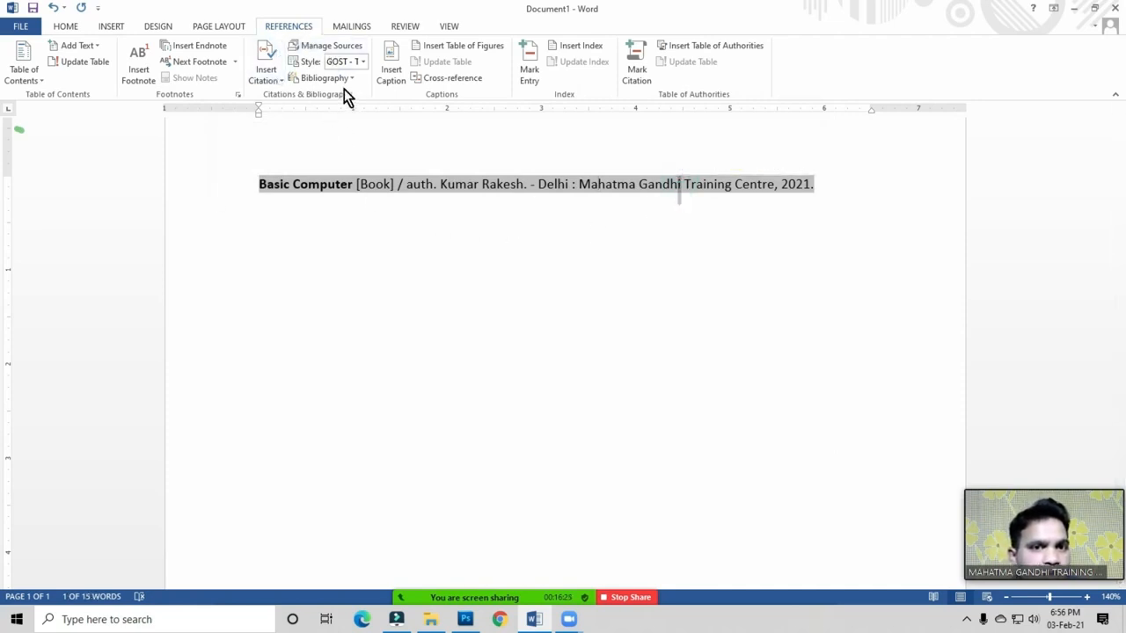
pyautogui.click(344, 182)
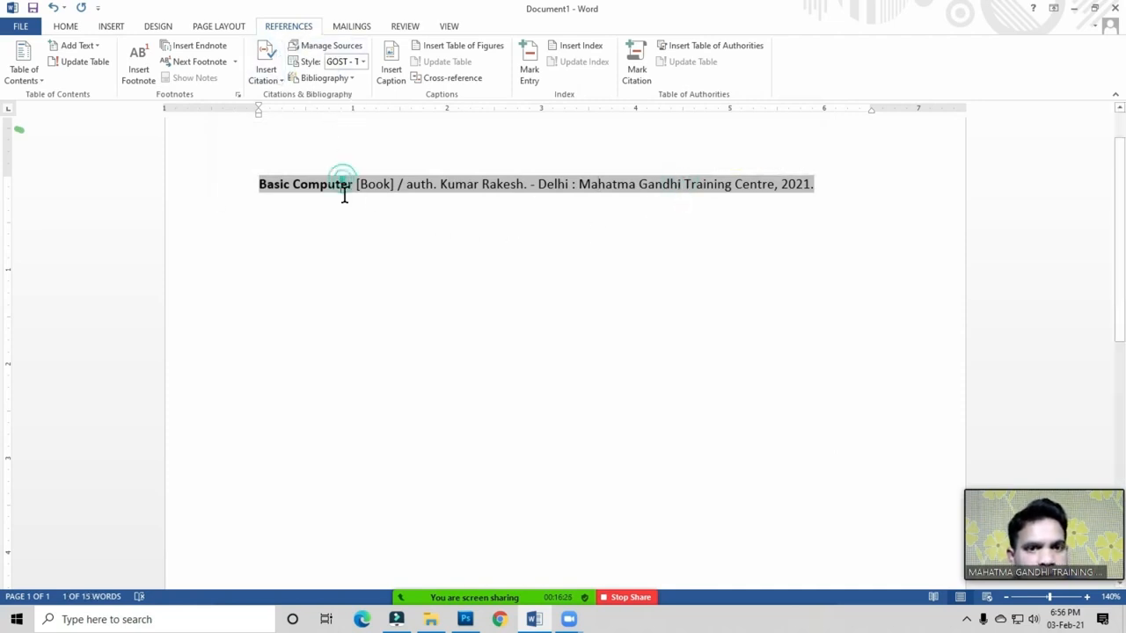
pyautogui.click(473, 591)
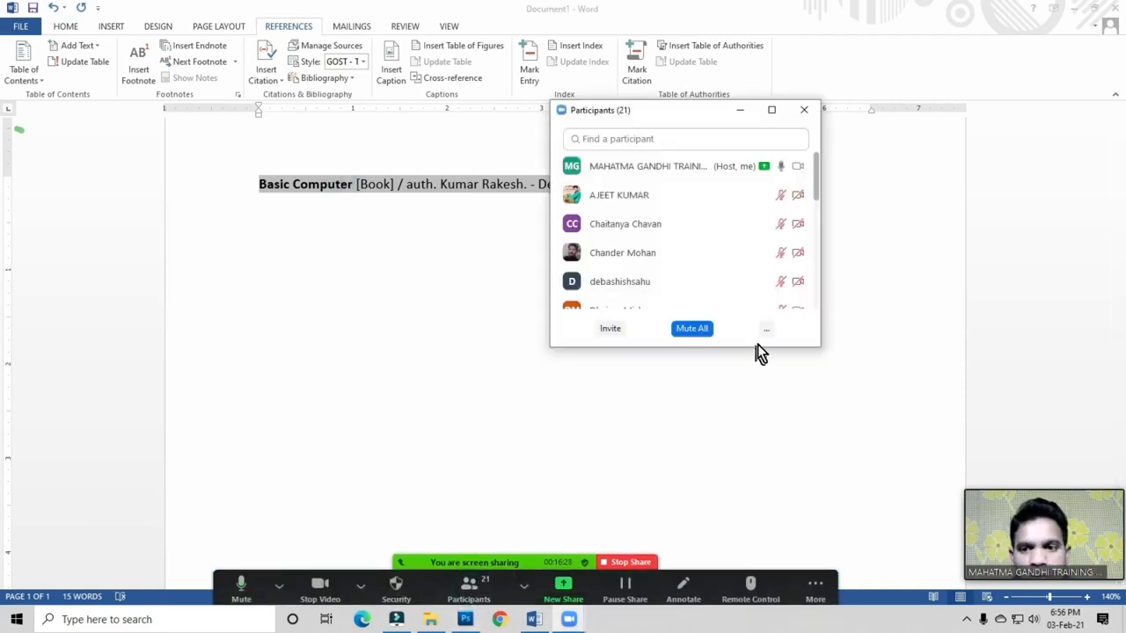
pyautogui.click(766, 331)
pyautogui.click(788, 351)
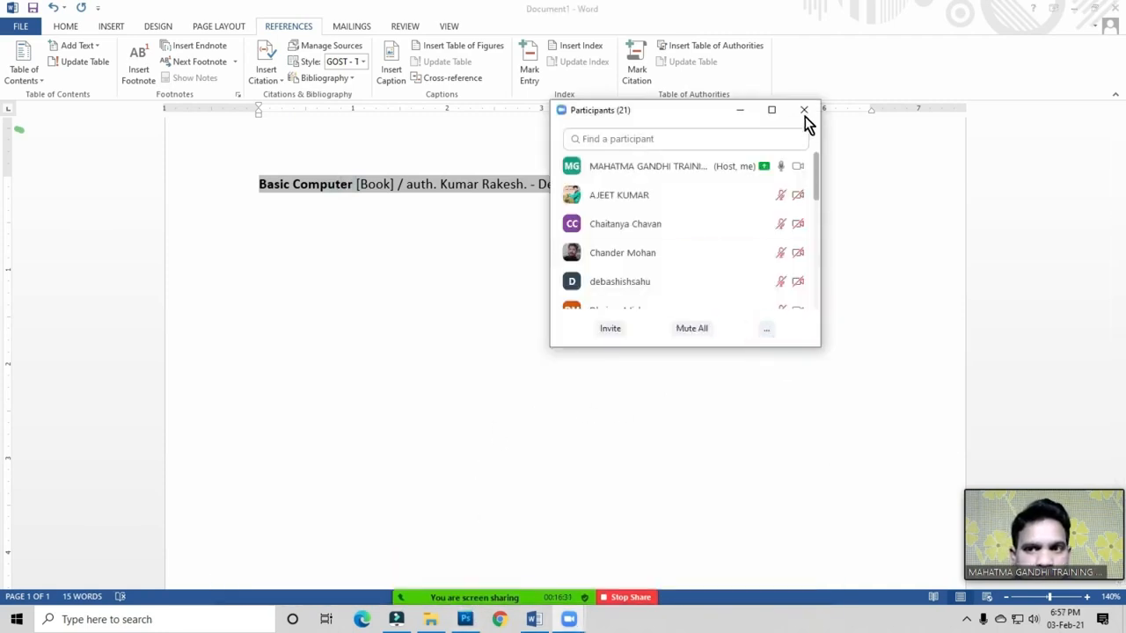
pyautogui.click(804, 112)
pyautogui.click(340, 241)
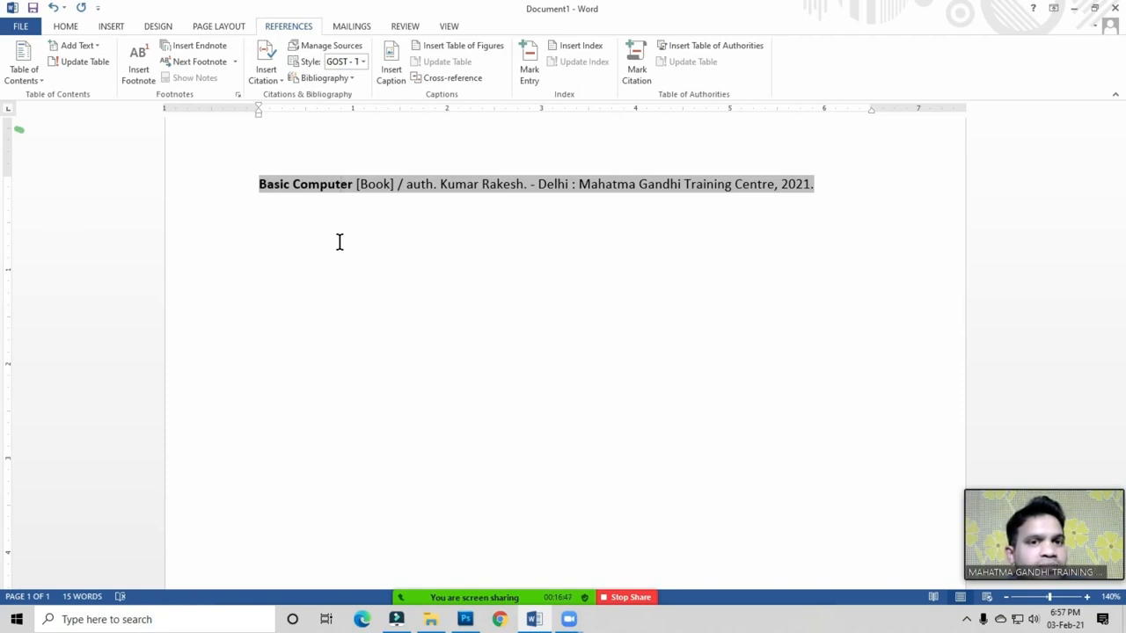
# Step: Add a new placeholder citation named Placeholder1 and check it appears in the source list
pyautogui.click(276, 81)
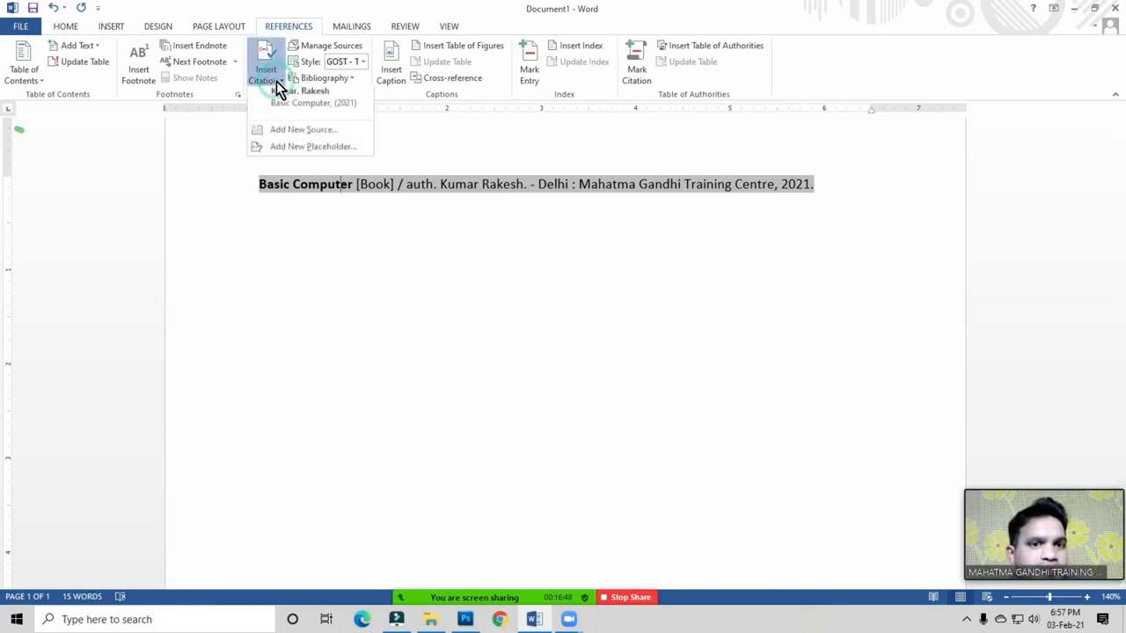
pyautogui.click(323, 152)
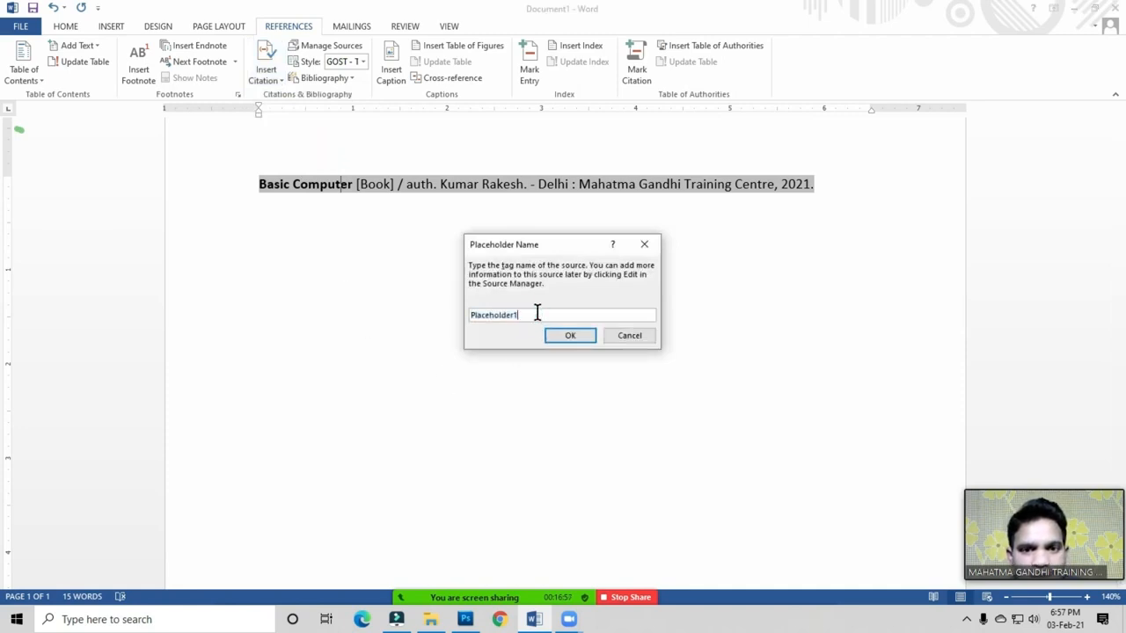
pyautogui.moveTo(526, 246); pyautogui.dragTo(449, 246)
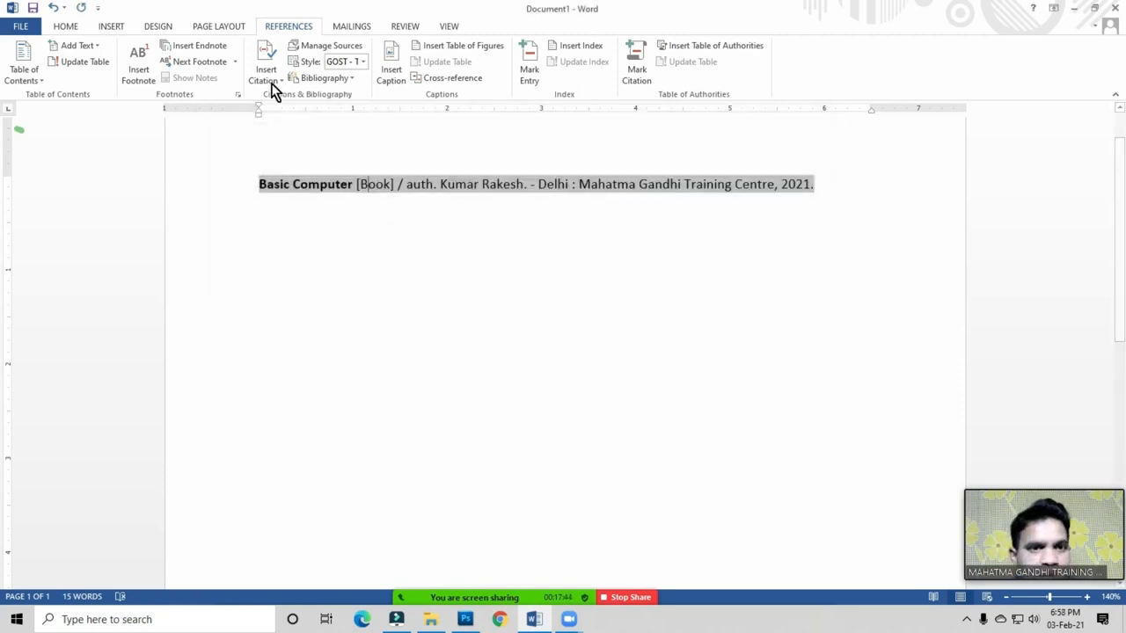
pyautogui.click(272, 85)
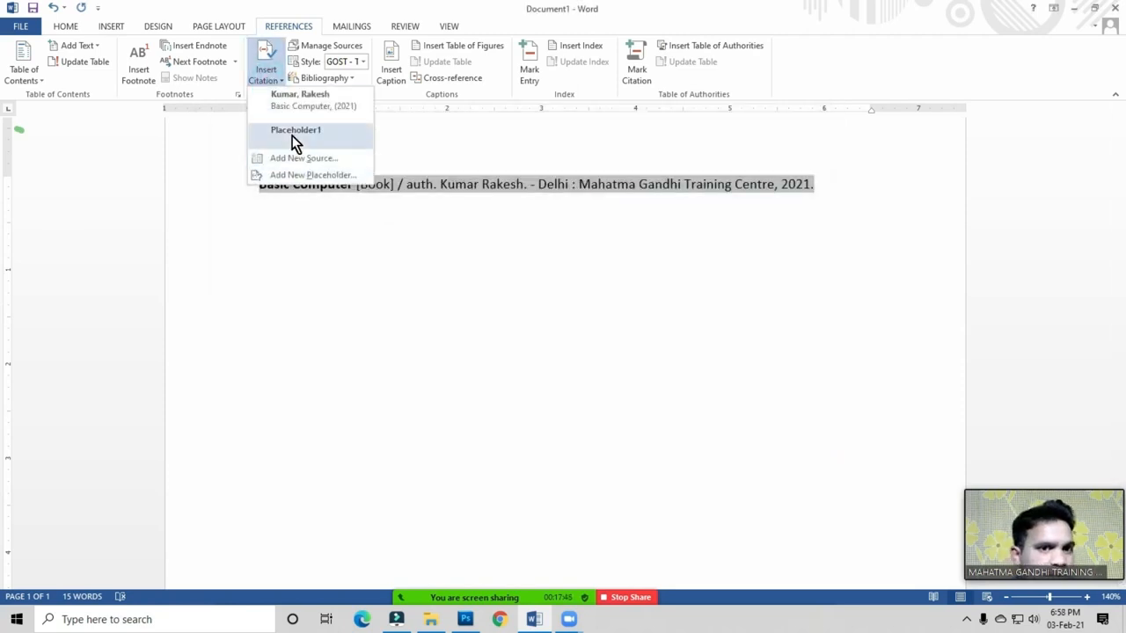
pyautogui.click(304, 132)
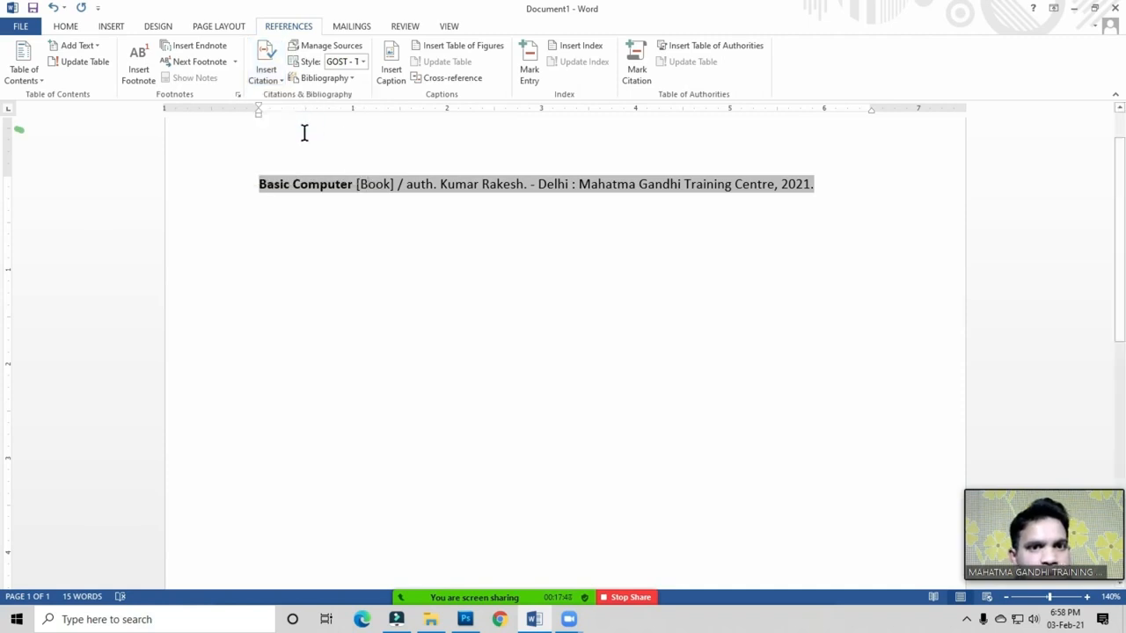
pyautogui.click(340, 79)
# Step: Review the document's sources, then add a new placeholder source named Book
pyautogui.click(351, 48)
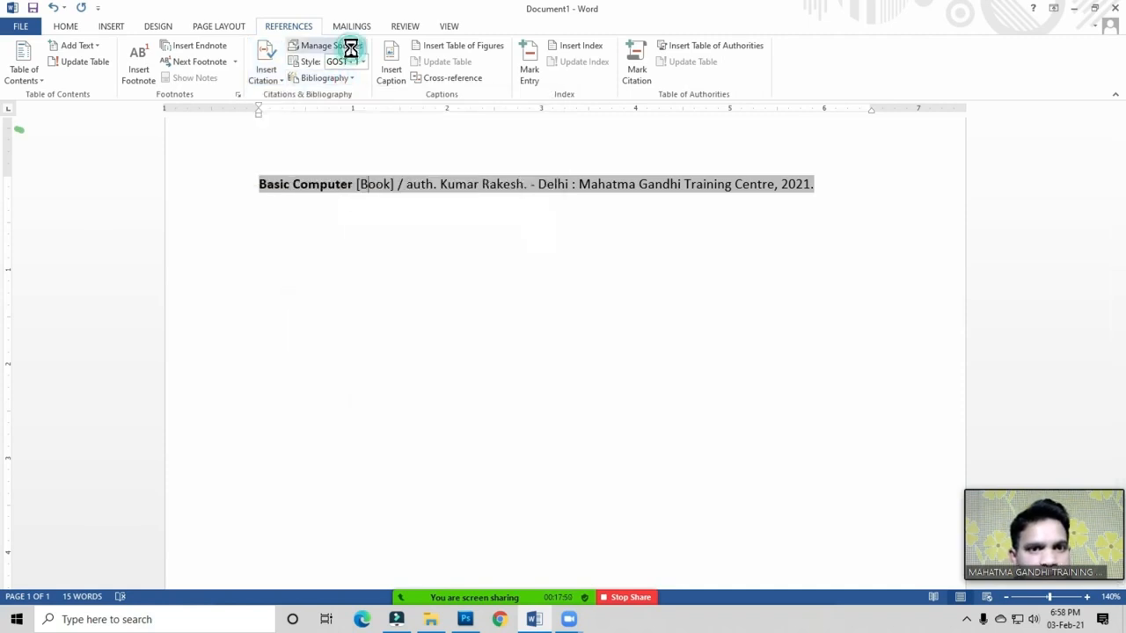
pyautogui.click(276, 205)
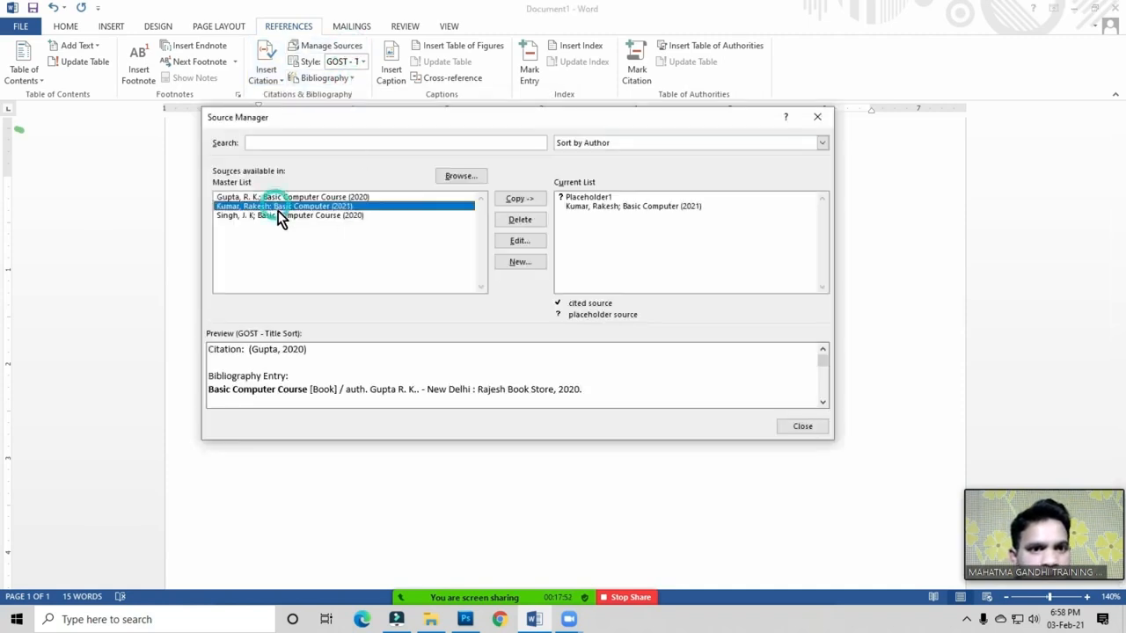
pyautogui.click(603, 197)
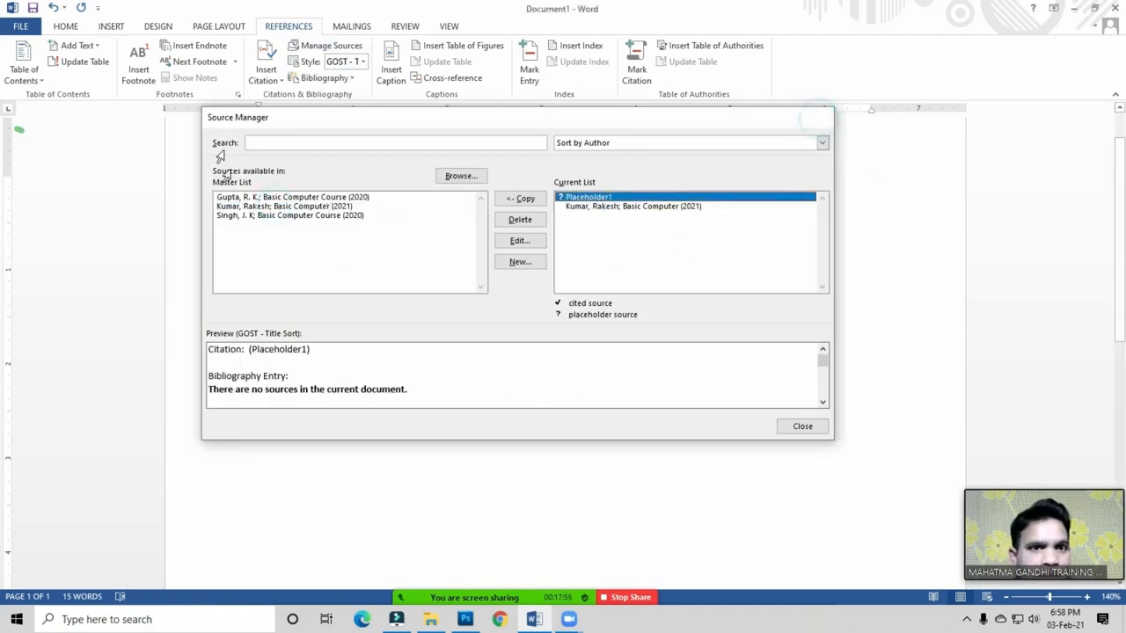
pyautogui.click(819, 120)
pyautogui.click(276, 83)
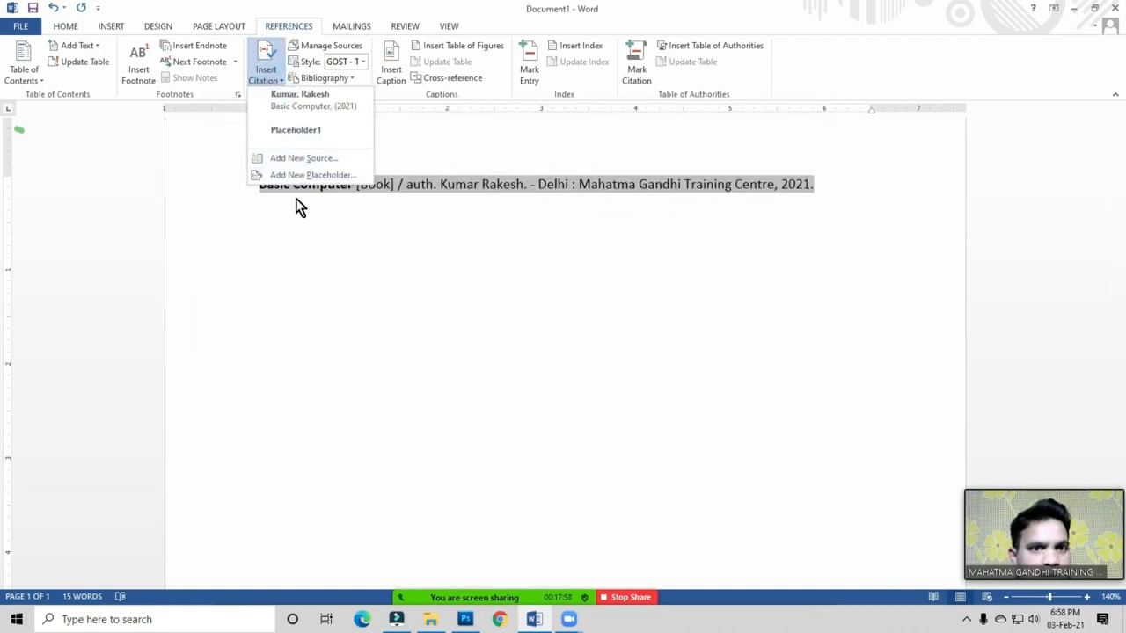
pyautogui.click(313, 176)
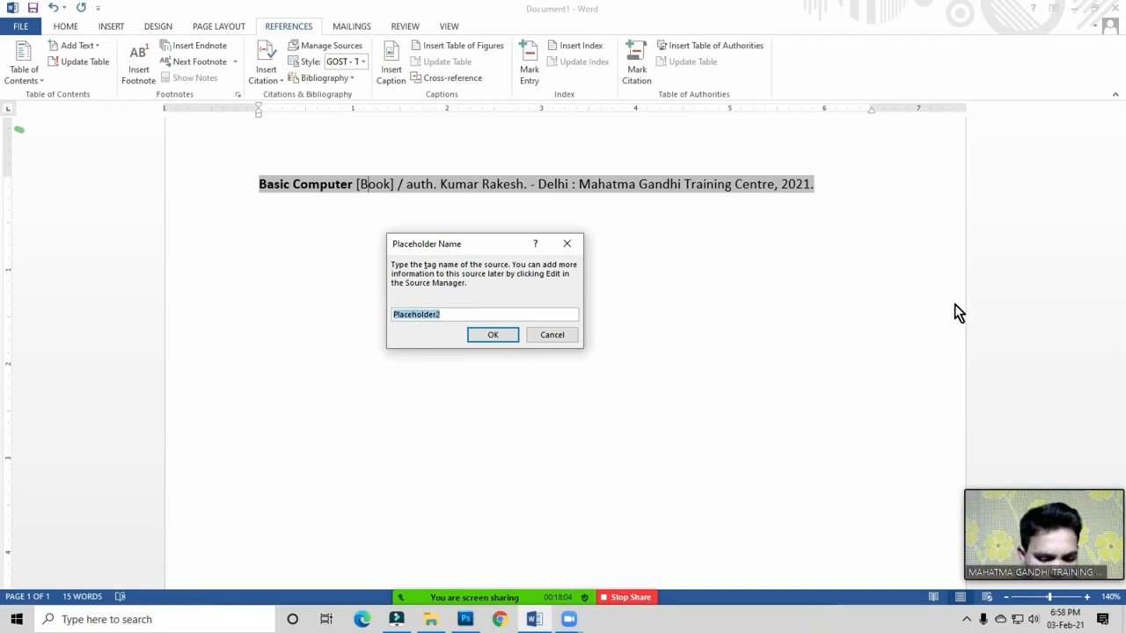
pyautogui.write('Book')
pyautogui.click(490, 335)
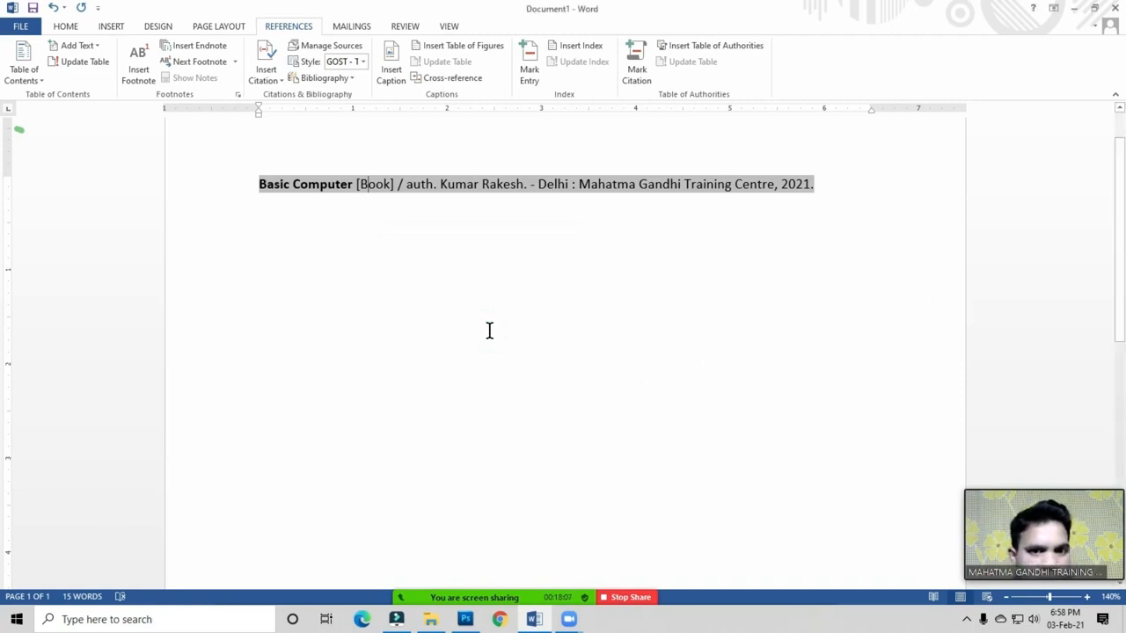
# Step: Delete Placeholder1 from the document's sources in Source Manager
pyautogui.click(335, 48)
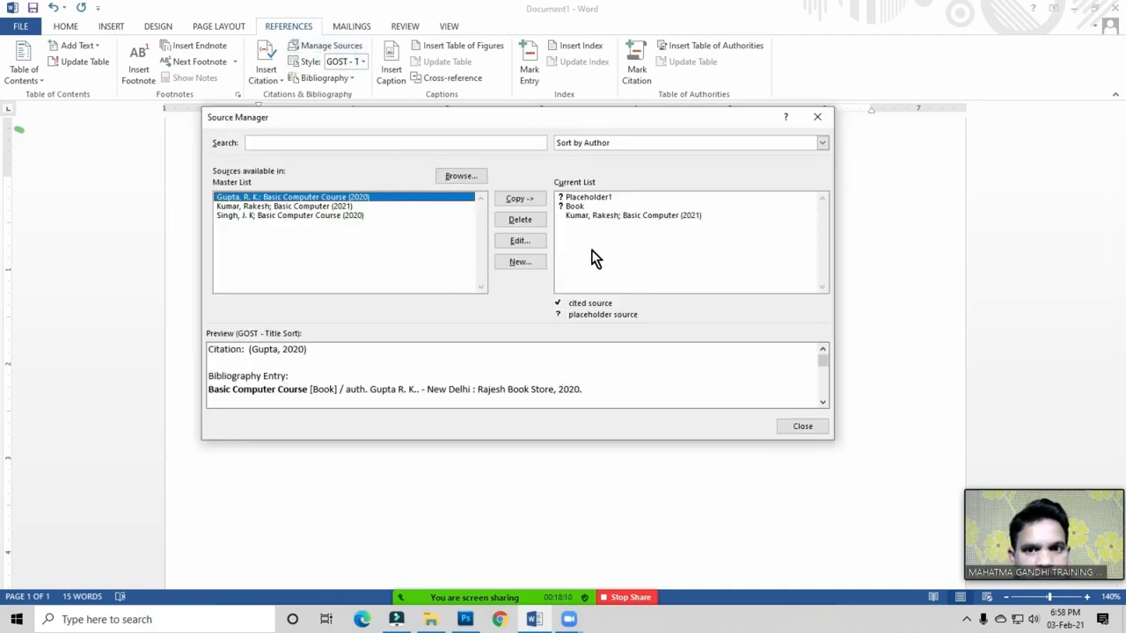
pyautogui.click(585, 199)
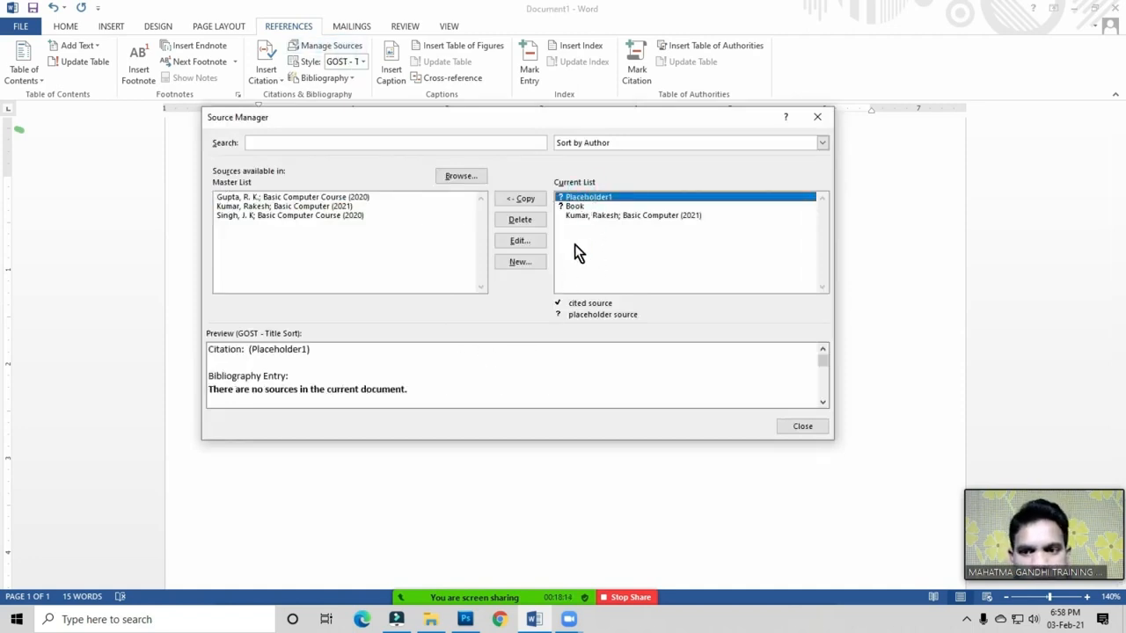
pyautogui.click(577, 198)
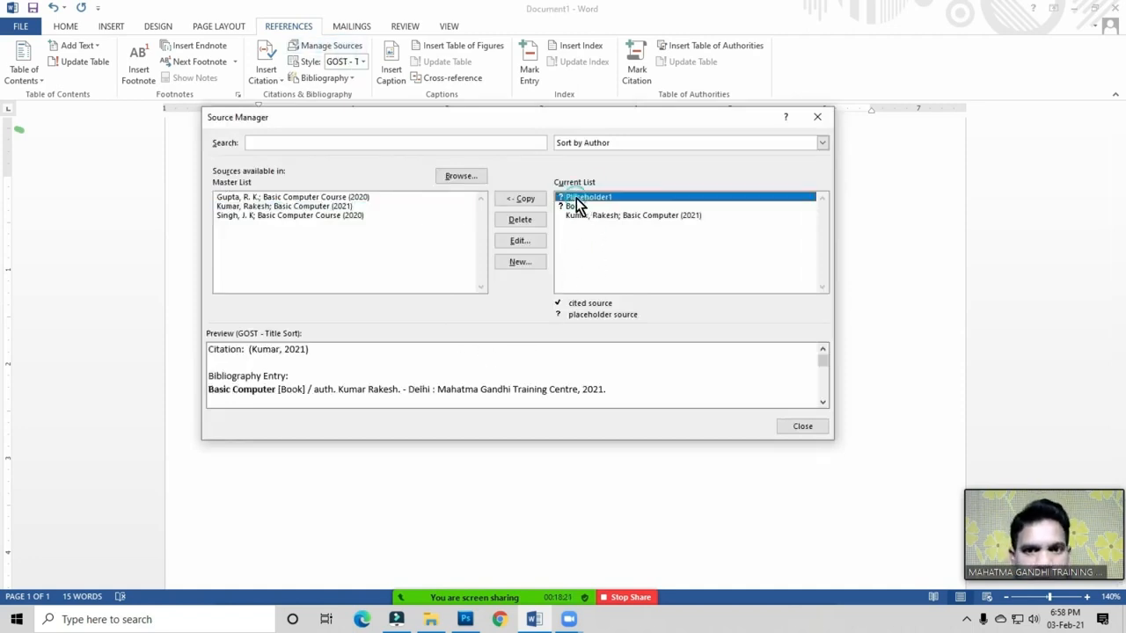
pyautogui.click(520, 220)
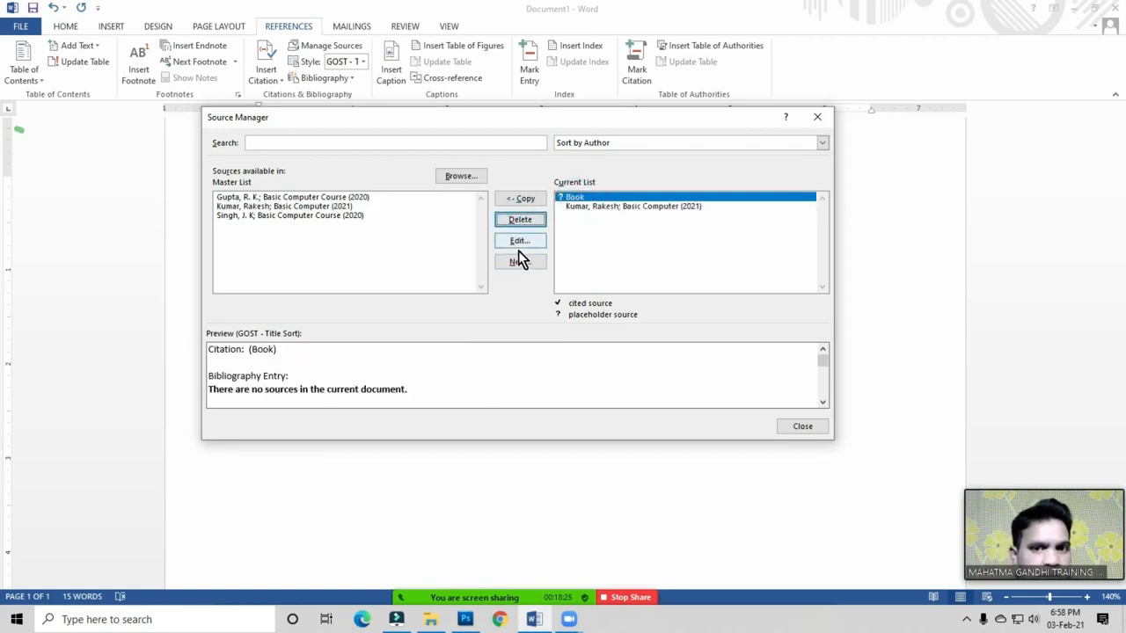
pyautogui.click(568, 197)
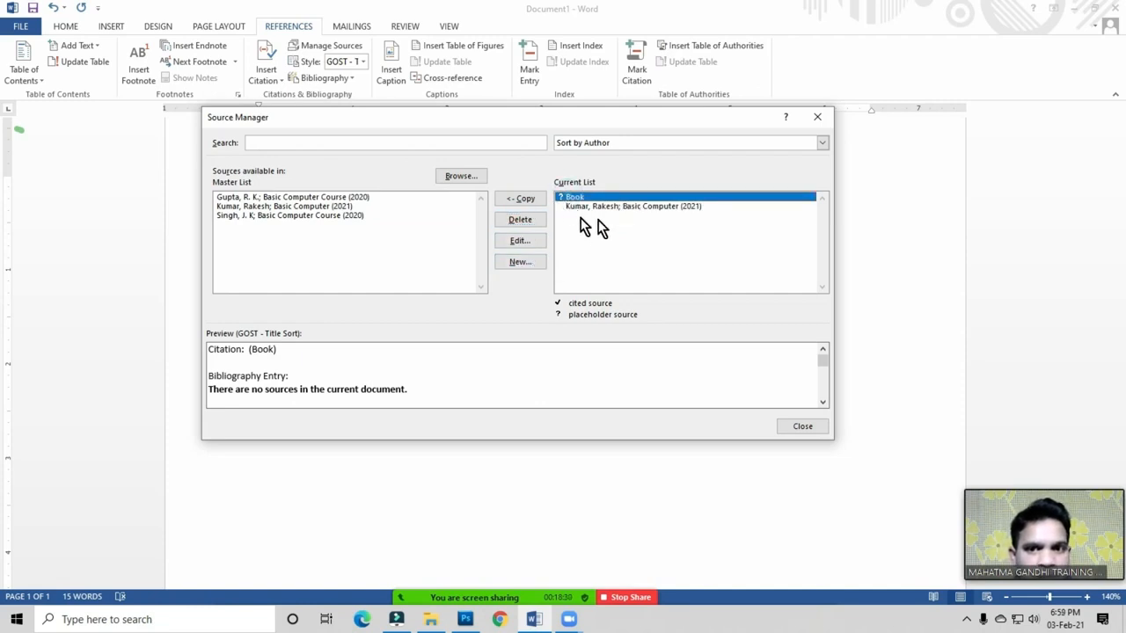
pyautogui.click(797, 428)
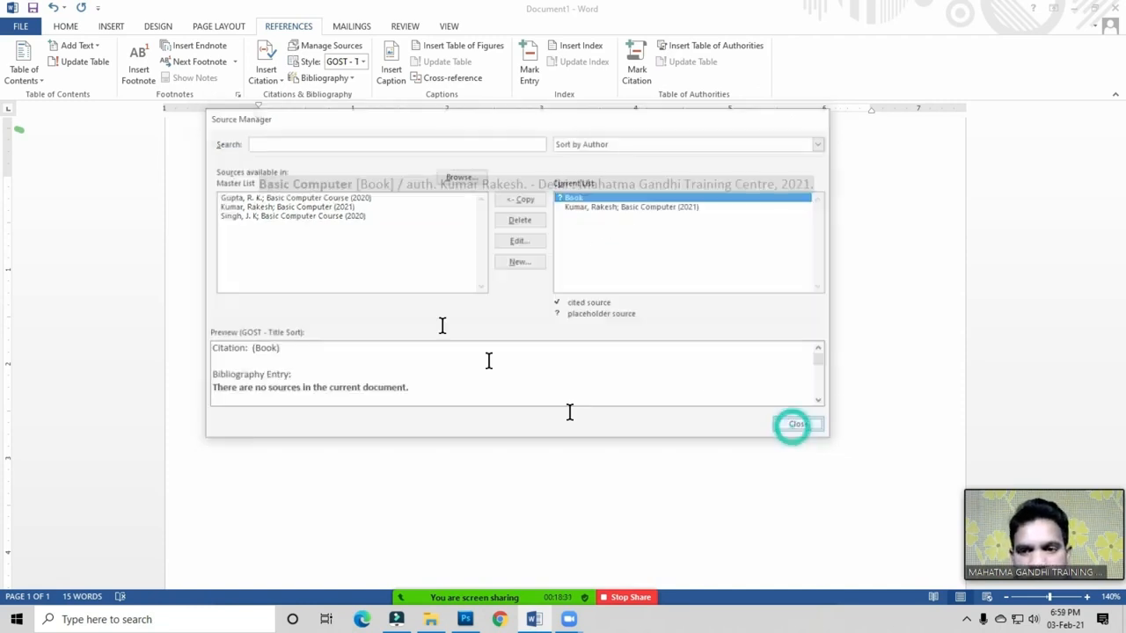
pyautogui.click(278, 83)
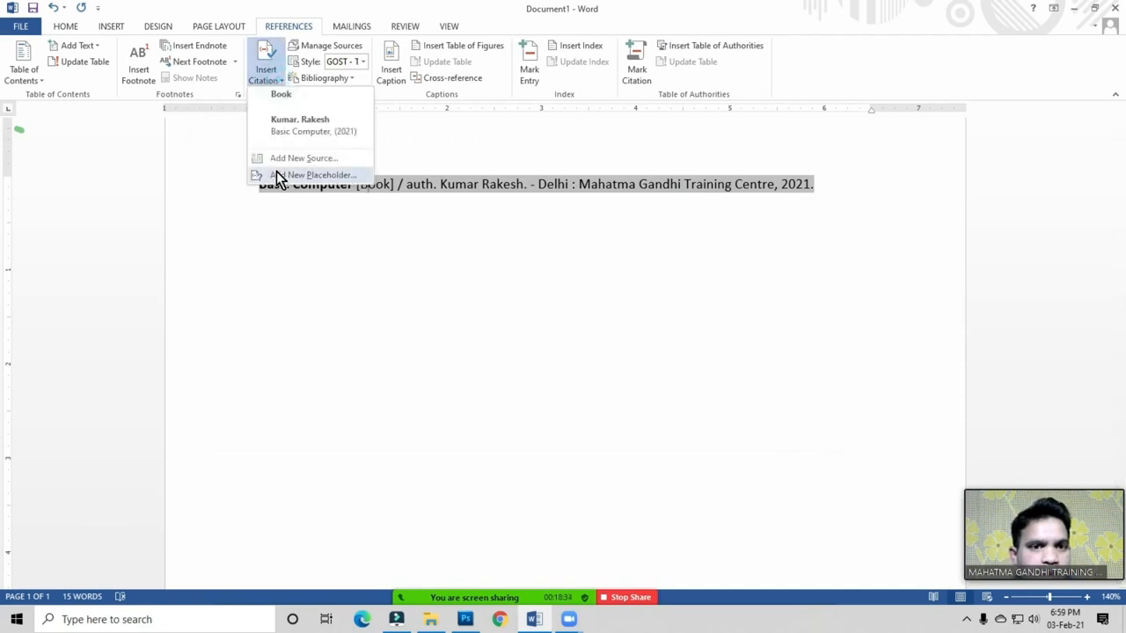
pyautogui.click(388, 298)
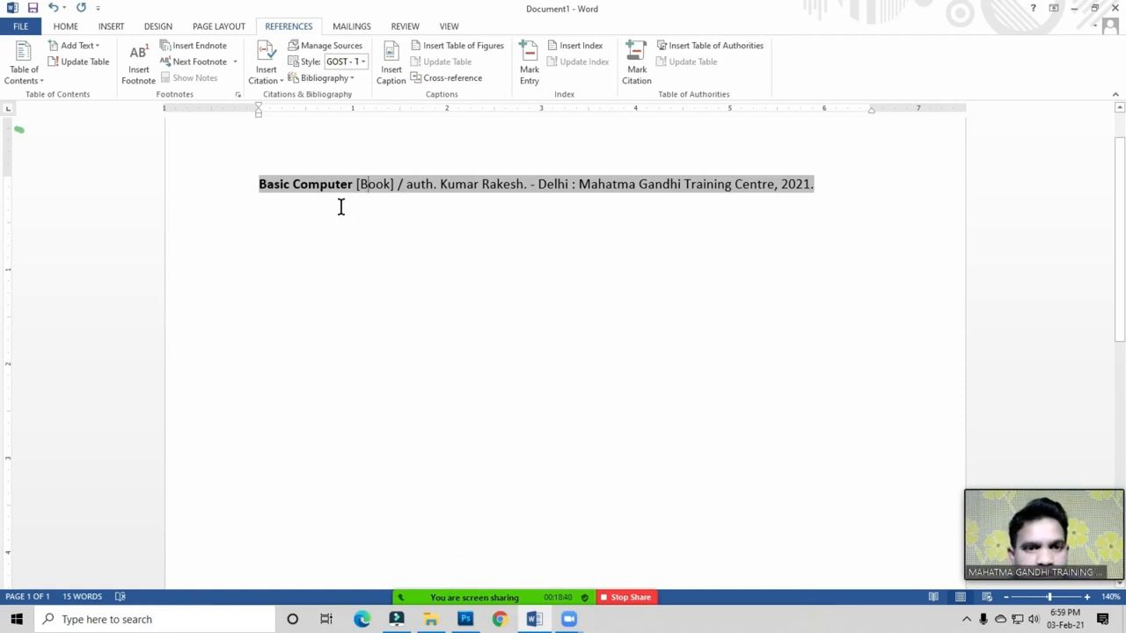
pyautogui.moveTo(470, 605)
pyautogui.click(471, 584)
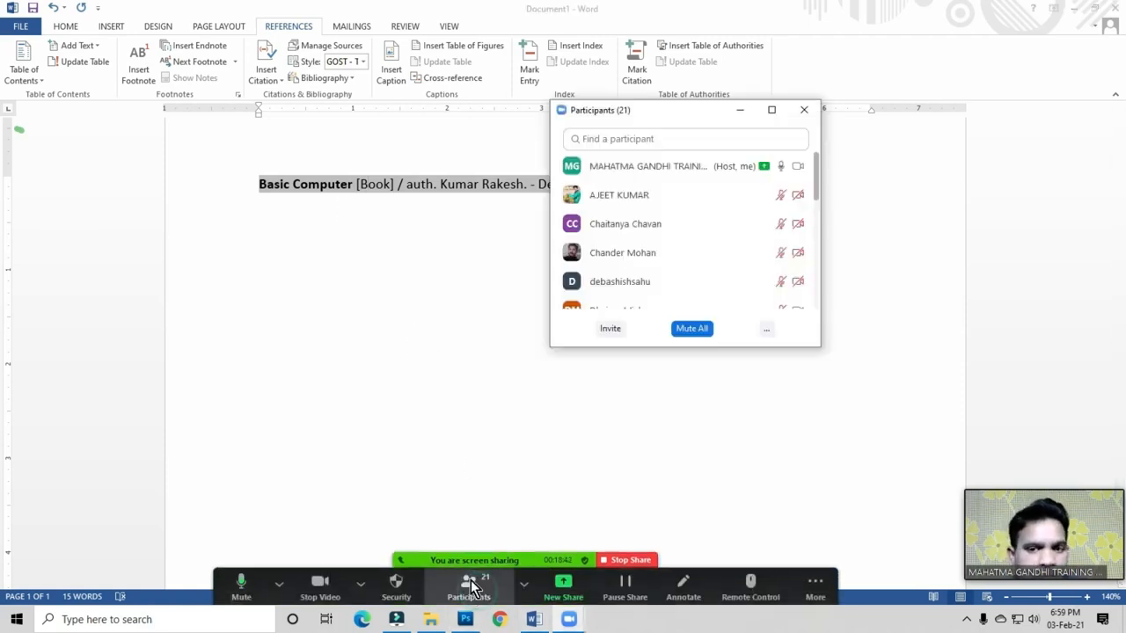
pyautogui.click(766, 328)
pyautogui.click(787, 348)
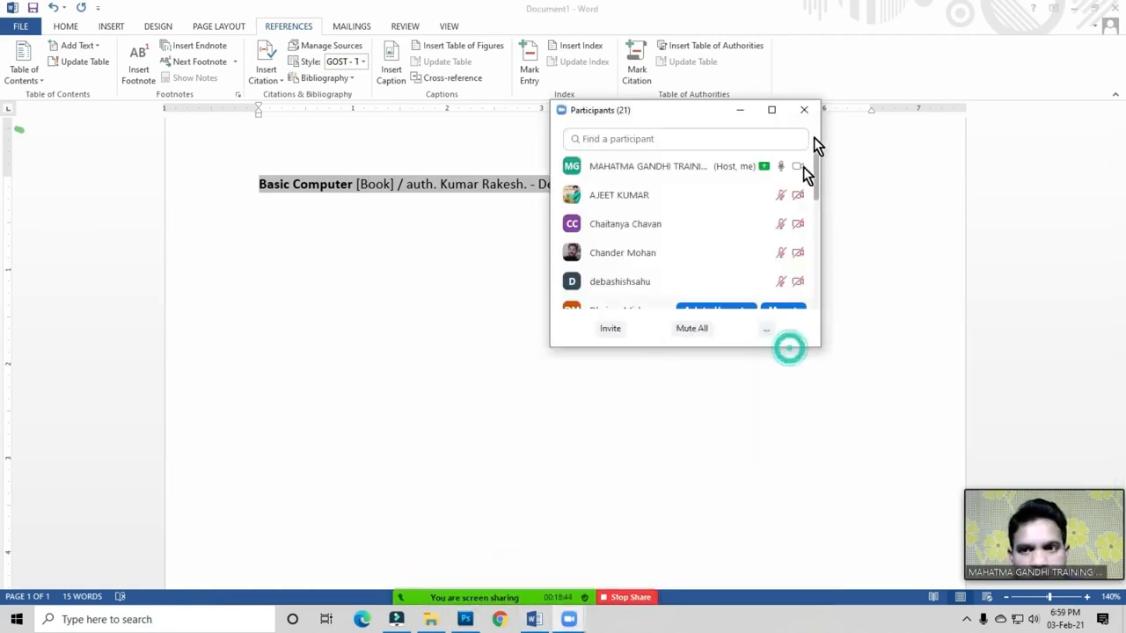
pyautogui.click(805, 111)
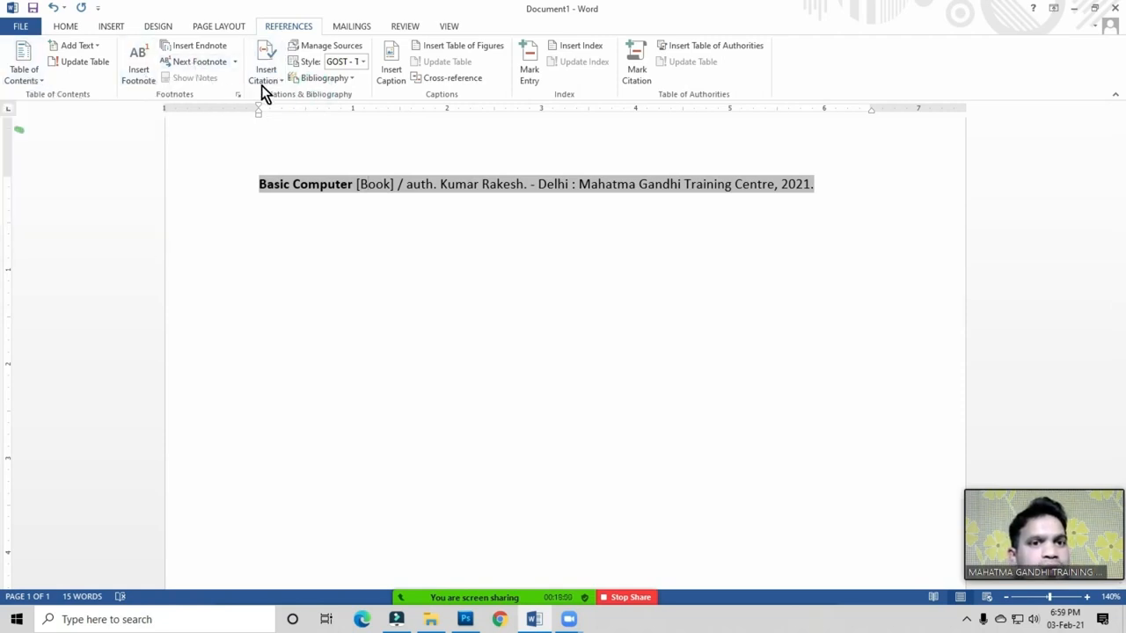
# Step: Check the citation source list and try selecting the bibliography entry line
pyautogui.click(379, 234)
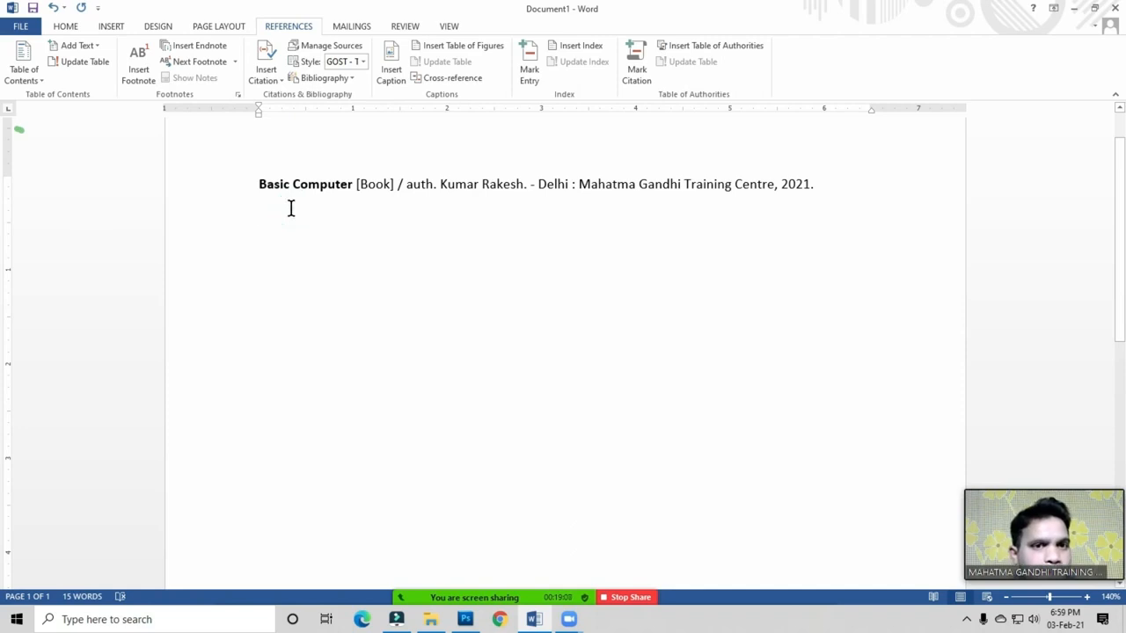
pyautogui.click(278, 83)
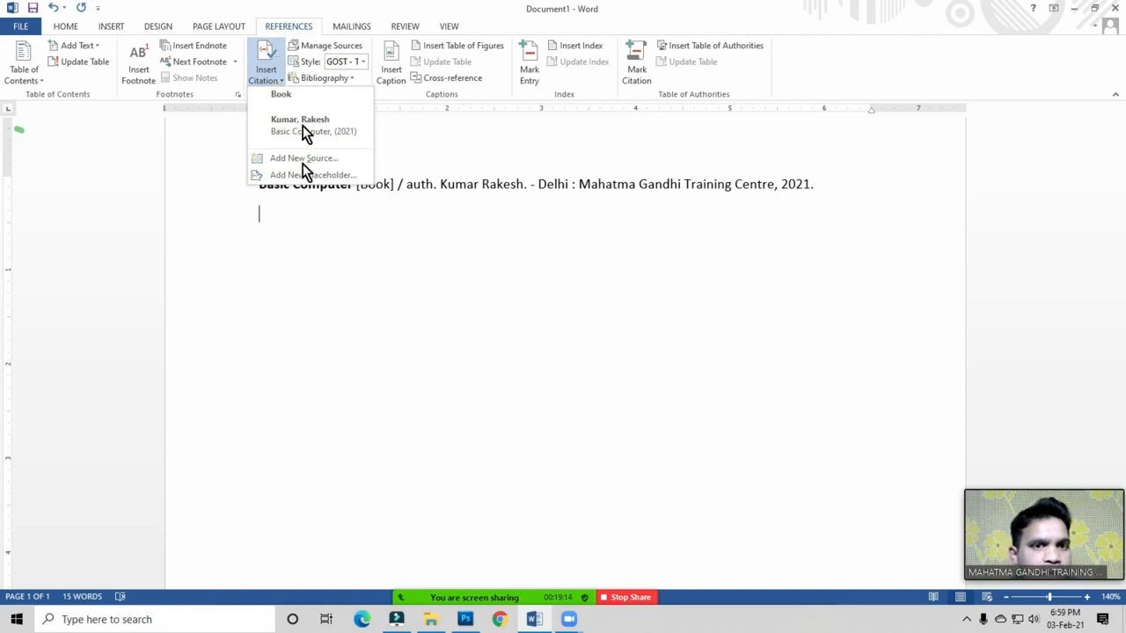
pyautogui.click(281, 208)
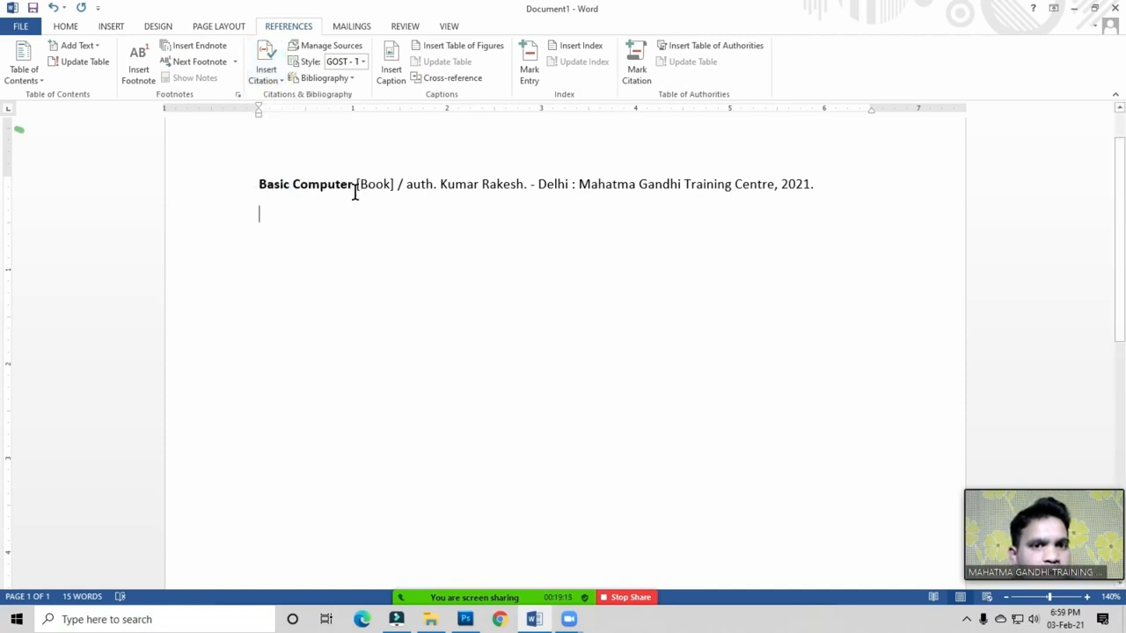
pyautogui.tripleClick(258, 182)
pyautogui.click(278, 237)
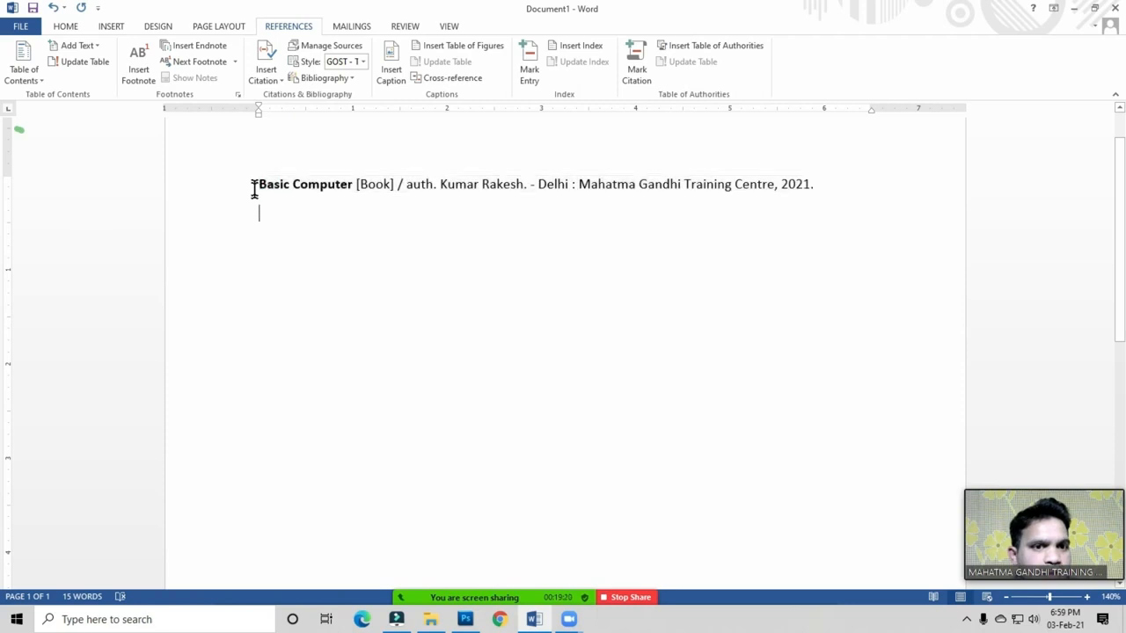
pyautogui.click(268, 211)
pyautogui.press('Up')
pyautogui.hotkey('shift', 'End')
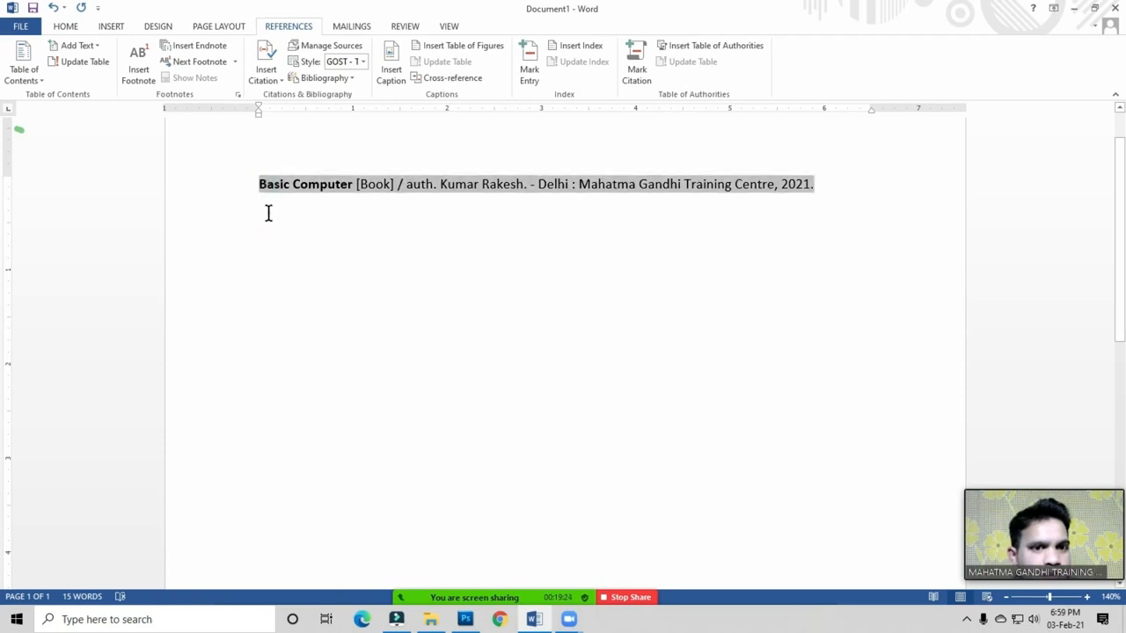
pyautogui.click(268, 213)
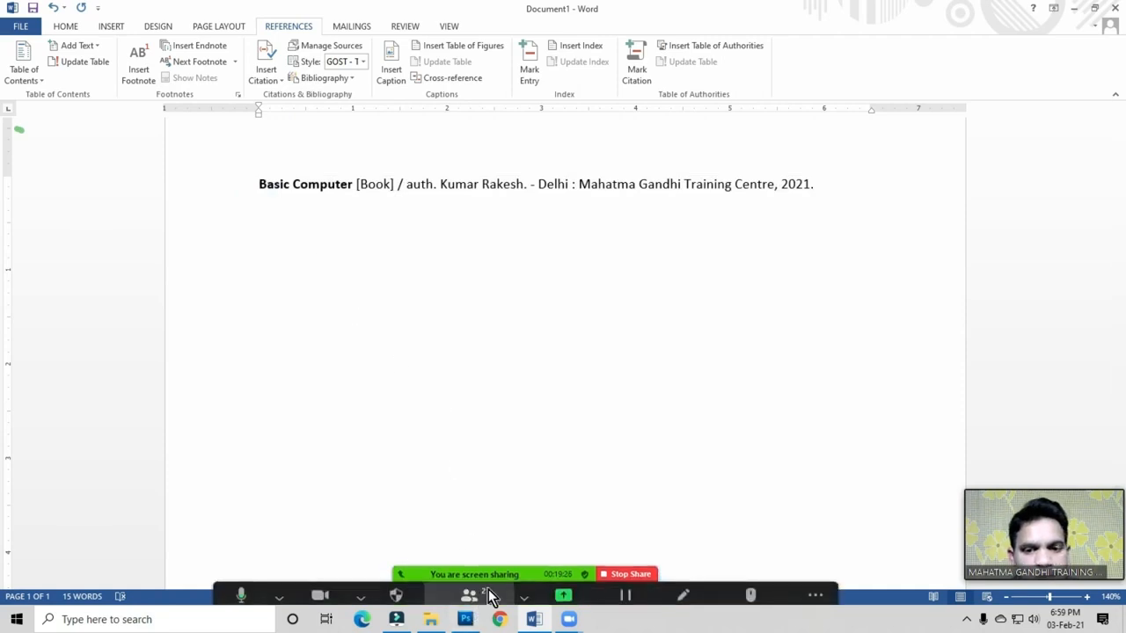
# Step: Mute all meeting participants in Zoom
pyautogui.click(469, 585)
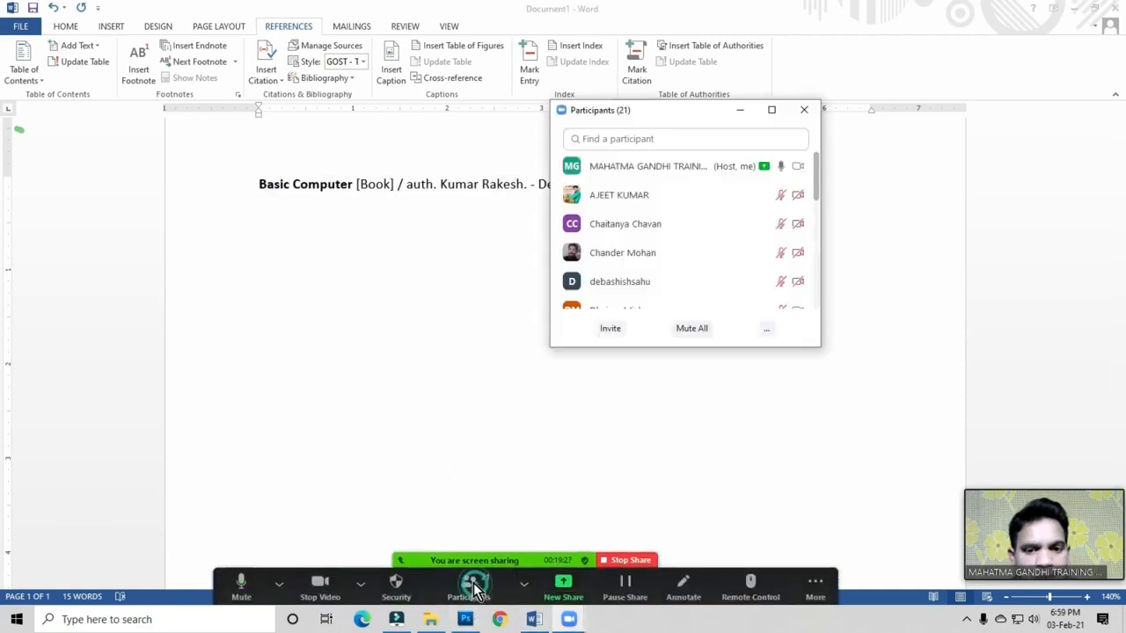
pyautogui.click(692, 328)
pyautogui.click(613, 344)
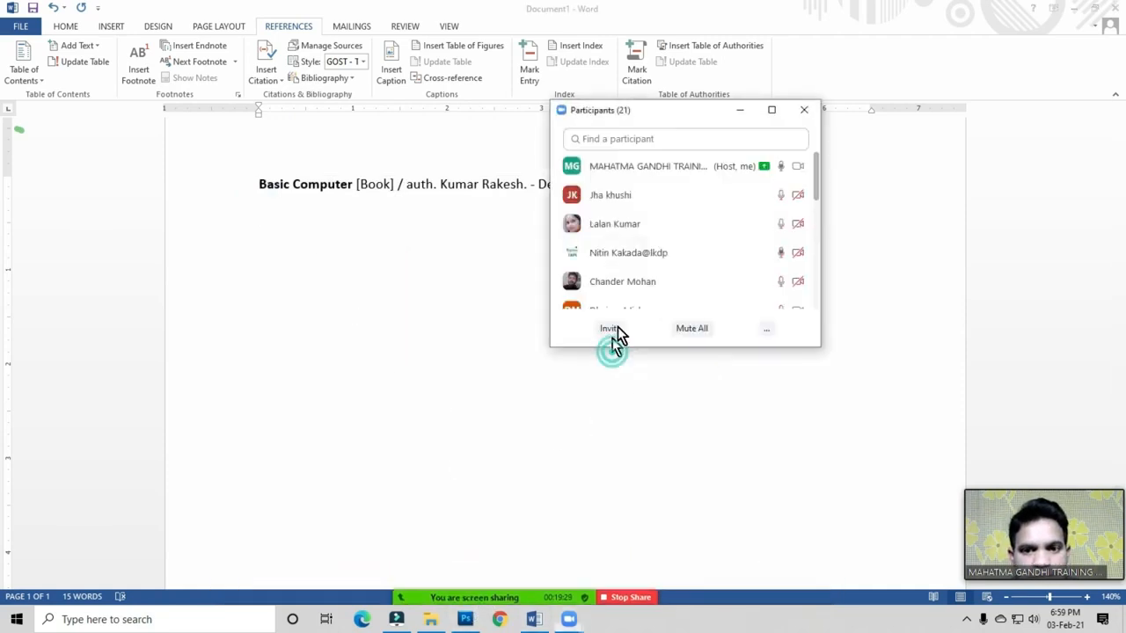
pyautogui.click(804, 110)
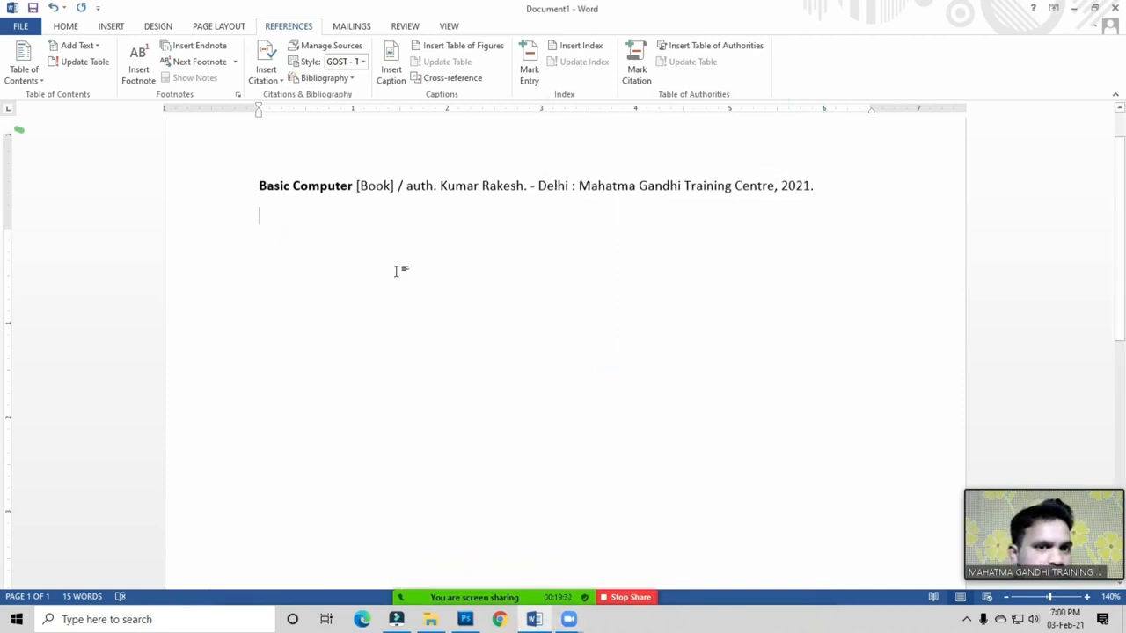
# Step: Select the whole Basic Computer citation line from start to end
pyautogui.scroll(1, 396, 271)
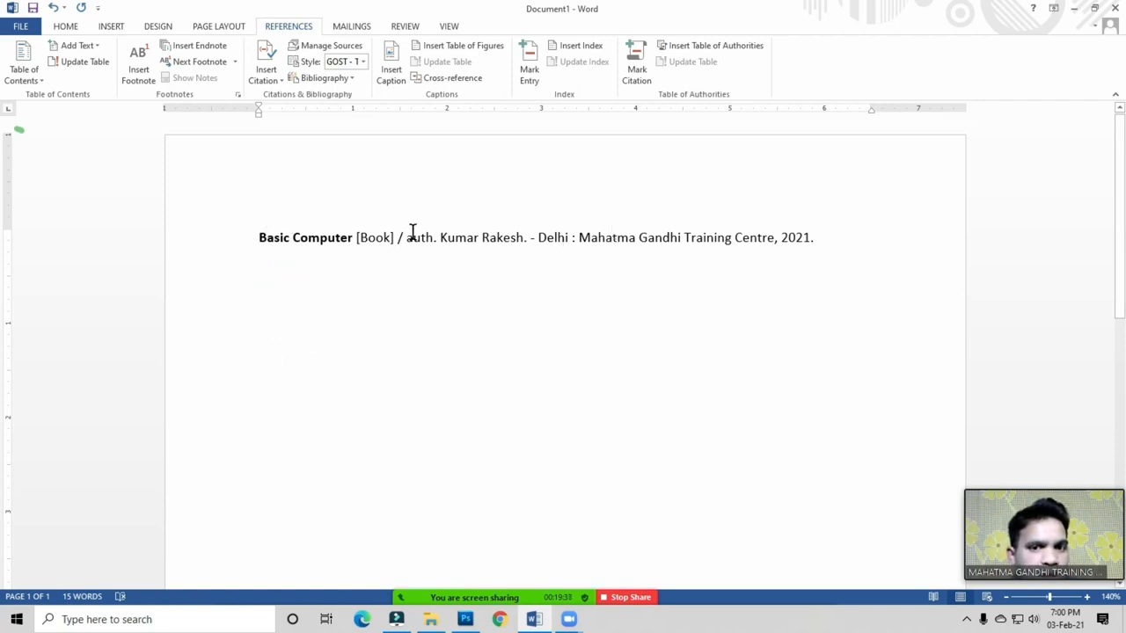
pyautogui.scroll(-4, 473, 352)
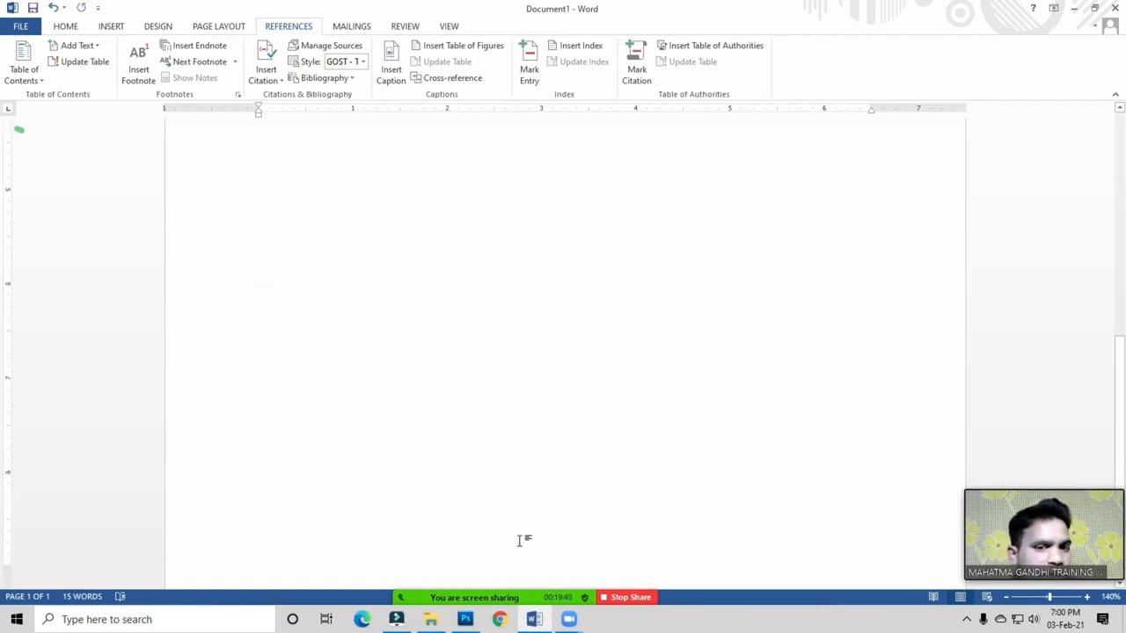
pyautogui.scroll(4, 519, 500)
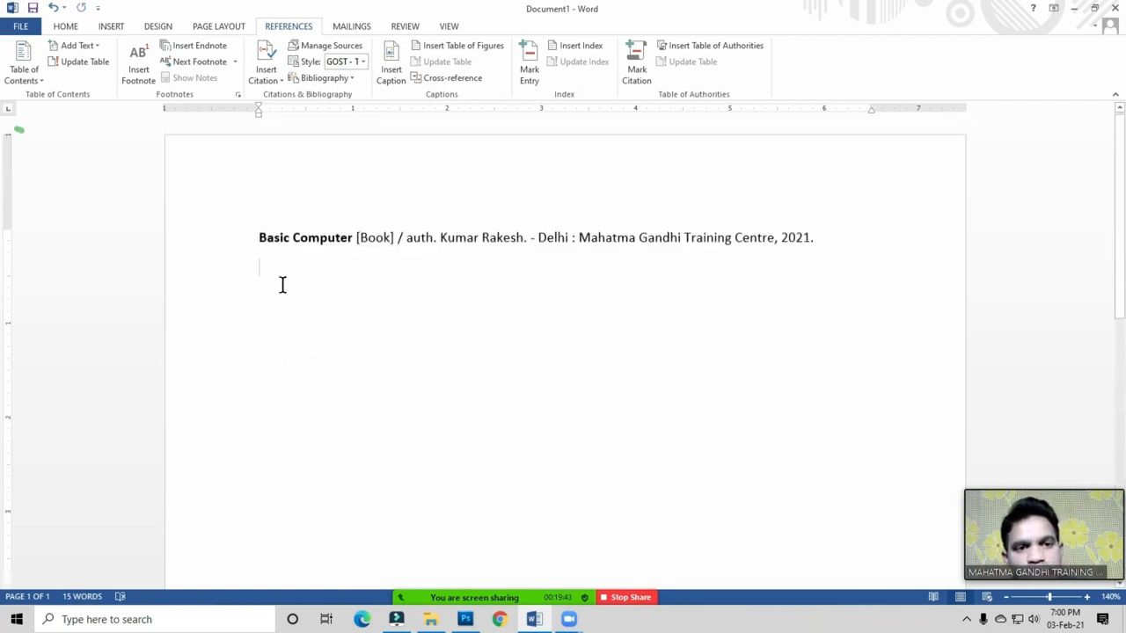
pyautogui.moveTo(259, 237); pyautogui.dragTo(839, 235)
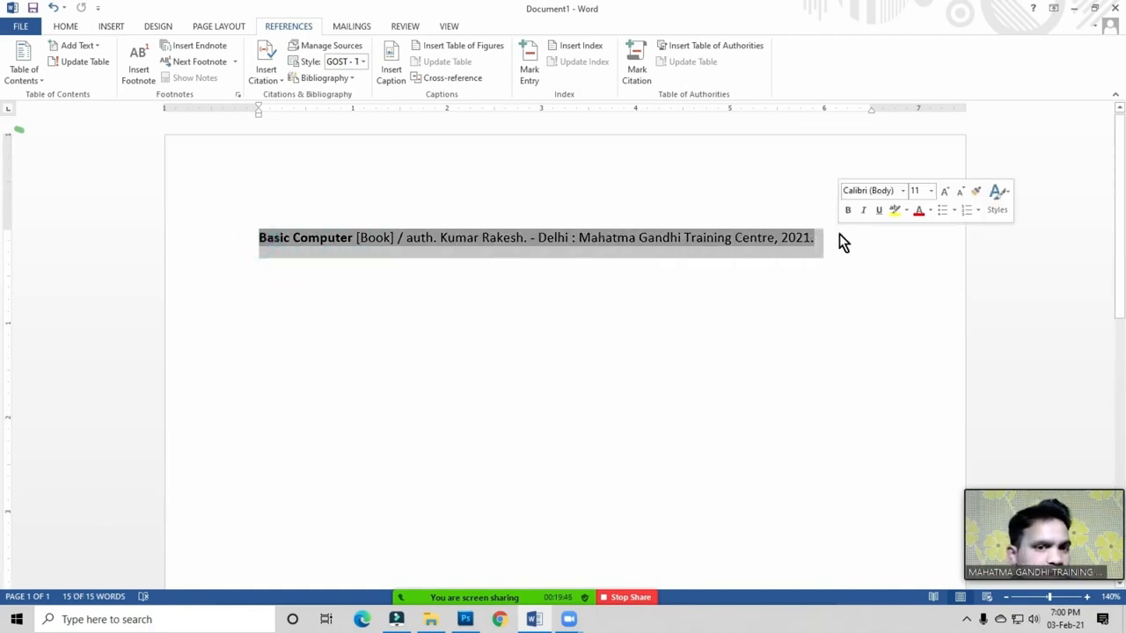
# Step: Cut the Basic Computer entry, add a blank line, and paste it lower on the page
pyautogui.click(81, 26)
pyautogui.click(51, 44)
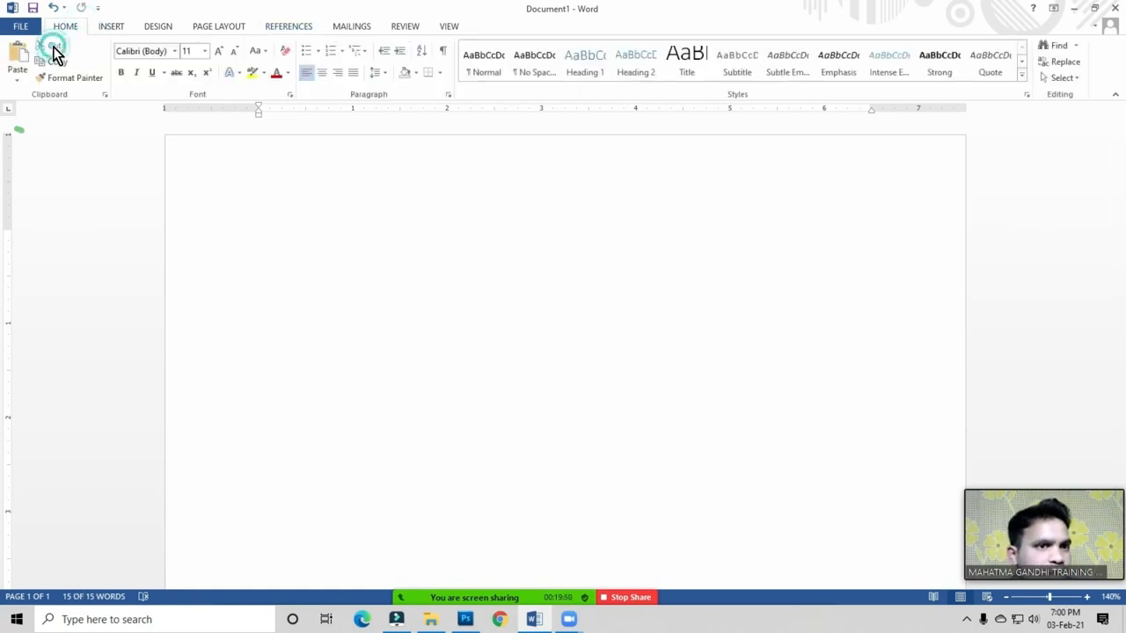
pyautogui.press('Return')
pyautogui.press('Return')
pyautogui.press('Return')
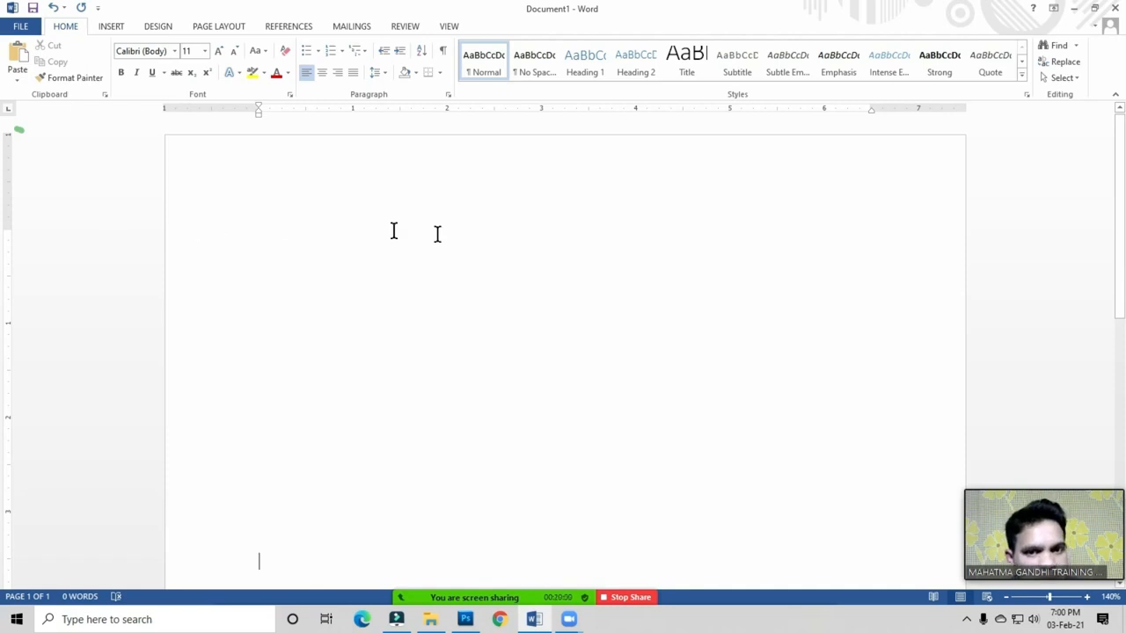
pyautogui.scroll(-3, 331, 266)
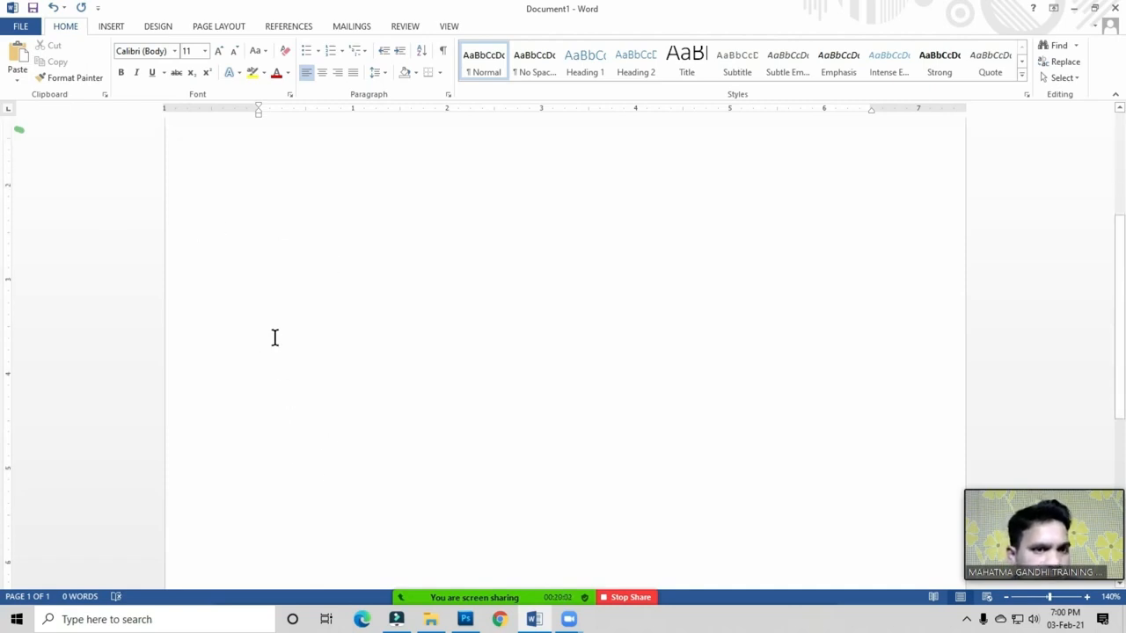
pyautogui.click(18, 56)
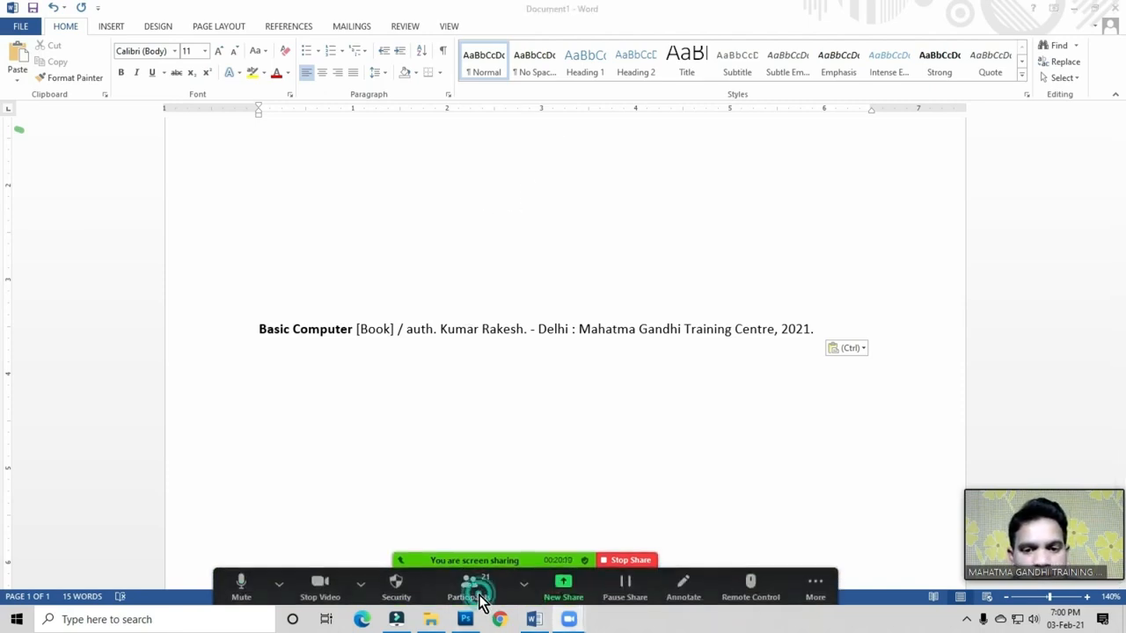
# Step: Apply an all-participants option in Zoom's participants list, then return to the document
pyautogui.click(471, 585)
pyautogui.click(767, 329)
pyautogui.click(785, 356)
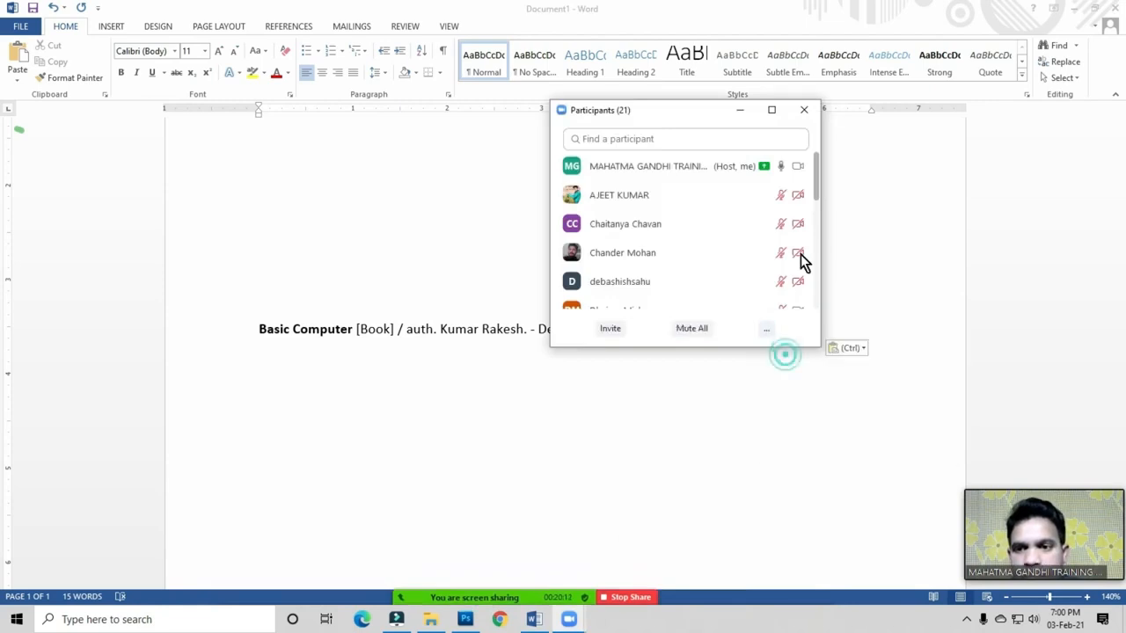
pyautogui.click(804, 110)
pyautogui.click(299, 254)
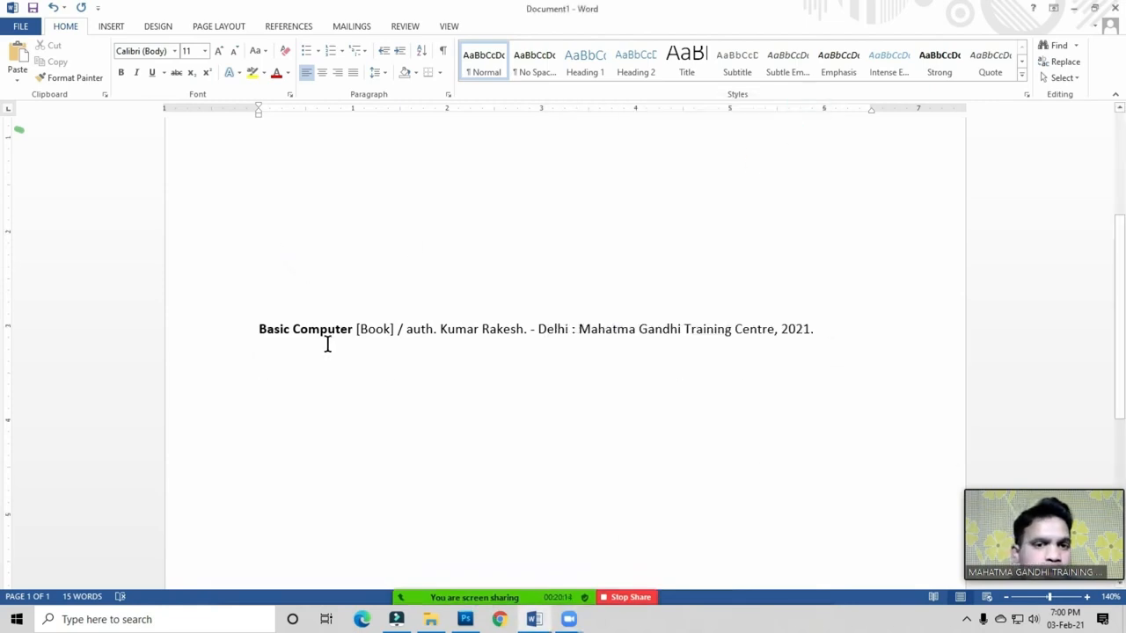
pyautogui.scroll(3, 326, 344)
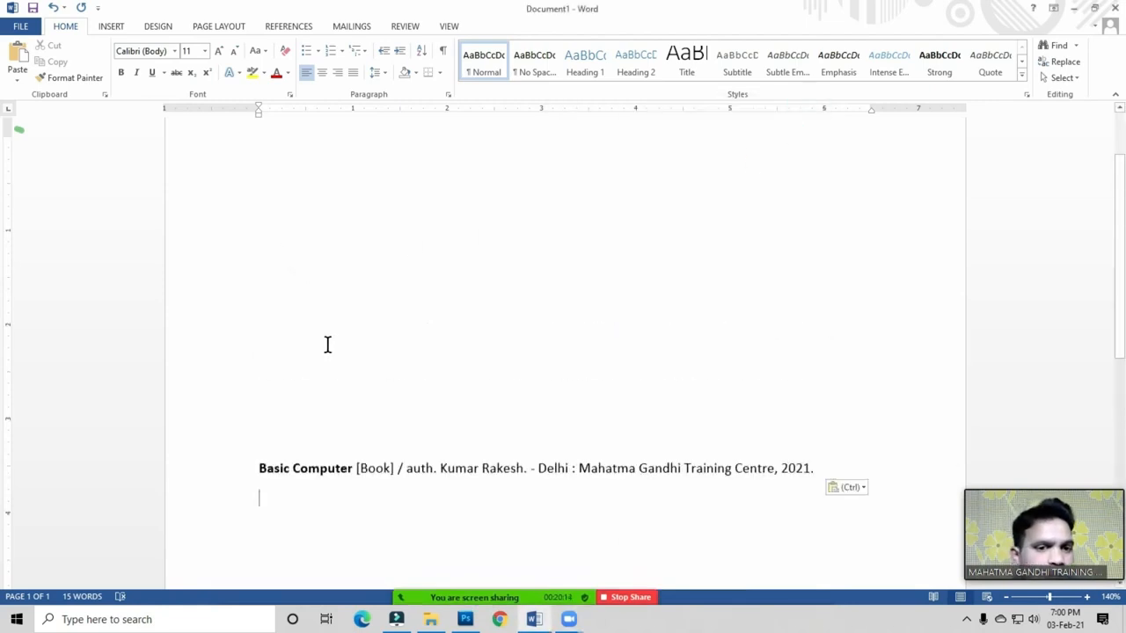
pyautogui.click(295, 29)
pyautogui.click(268, 206)
pyautogui.scroll(2, 274, 280)
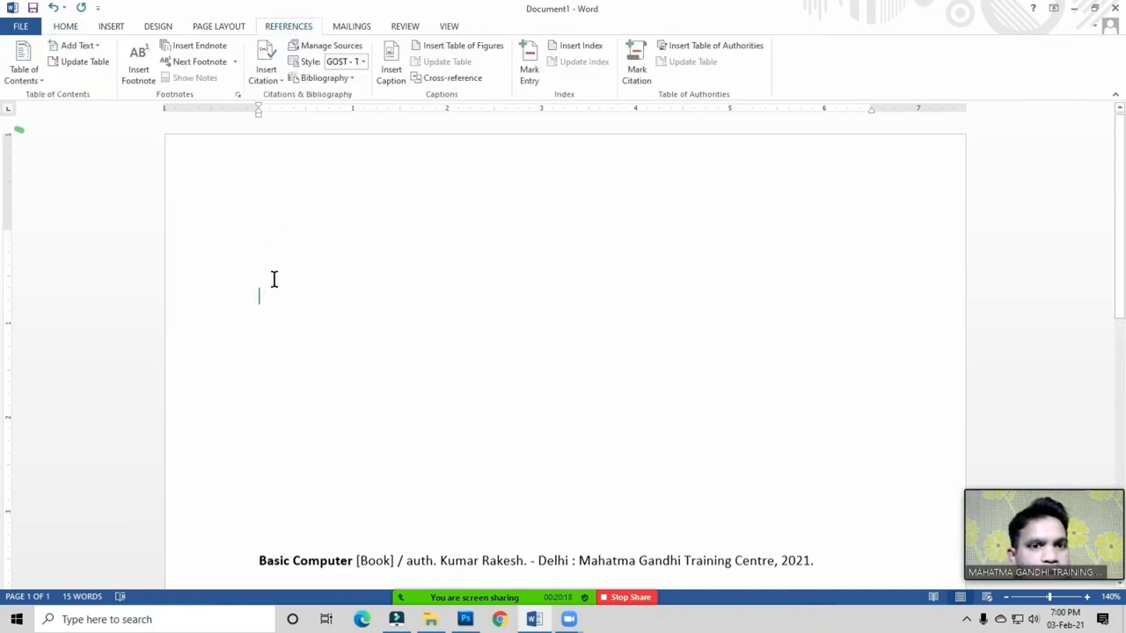
pyautogui.click(287, 227)
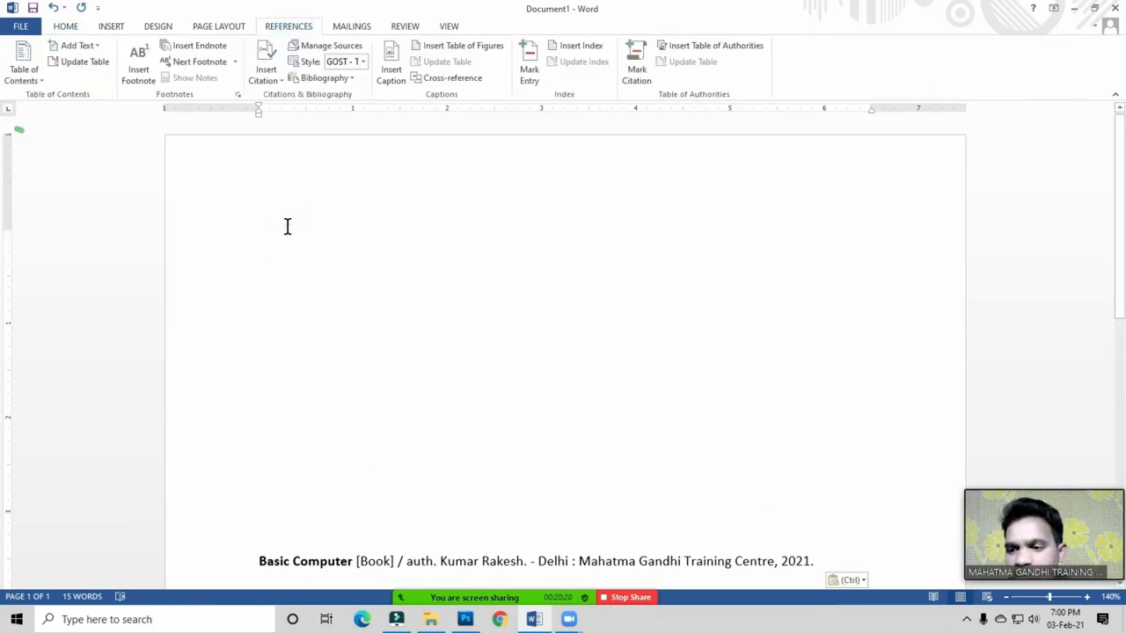
pyautogui.click(284, 246)
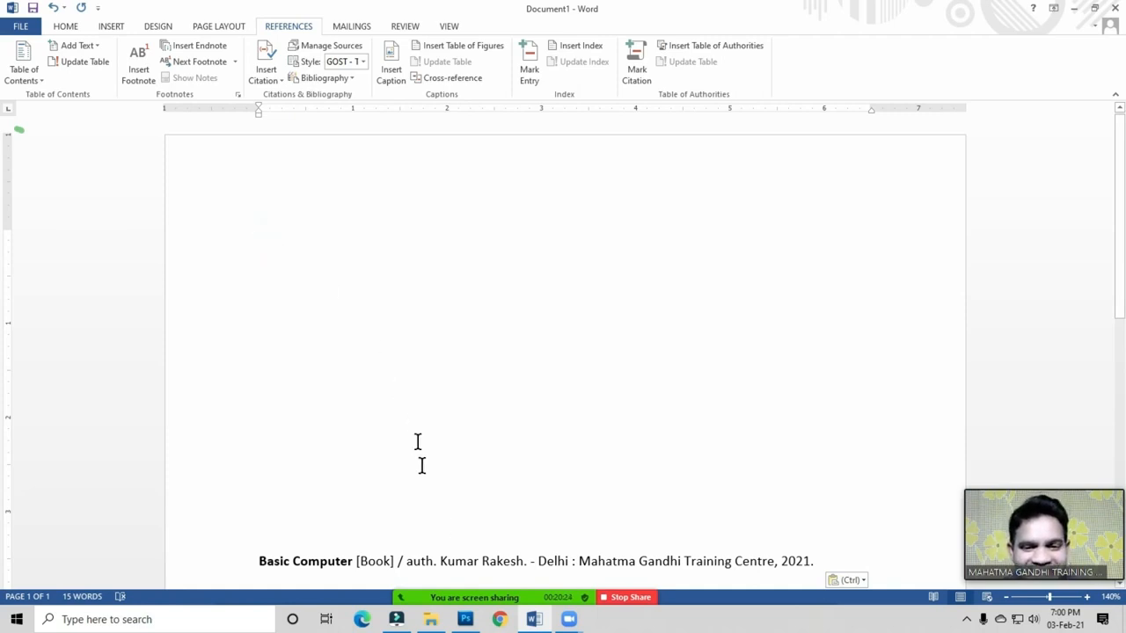
pyautogui.moveTo(474, 591)
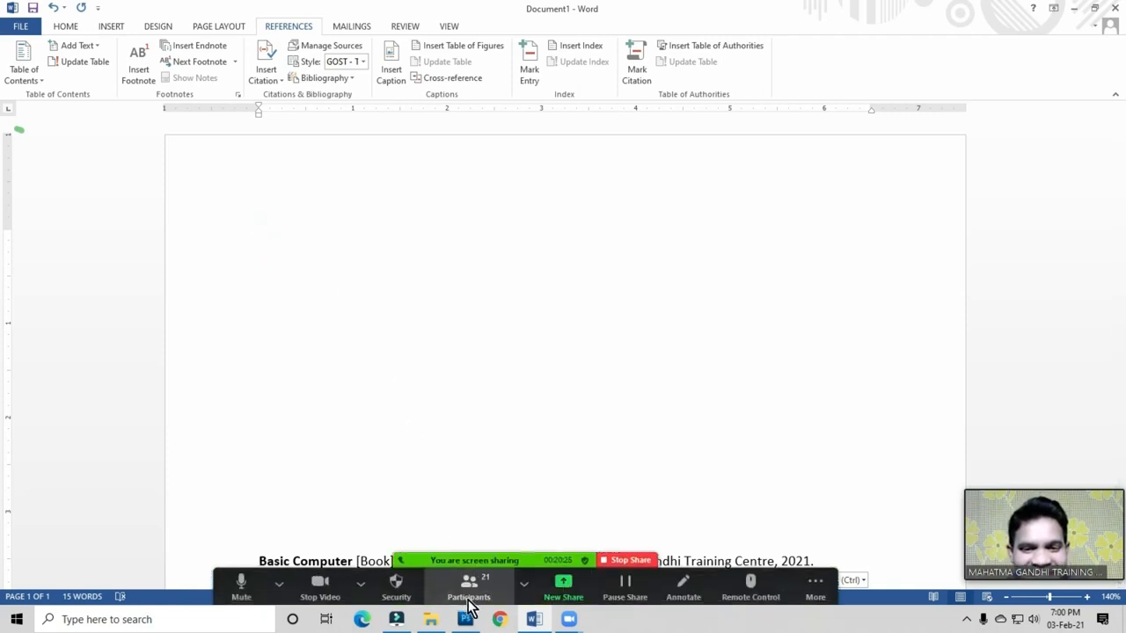
pyautogui.click(276, 239)
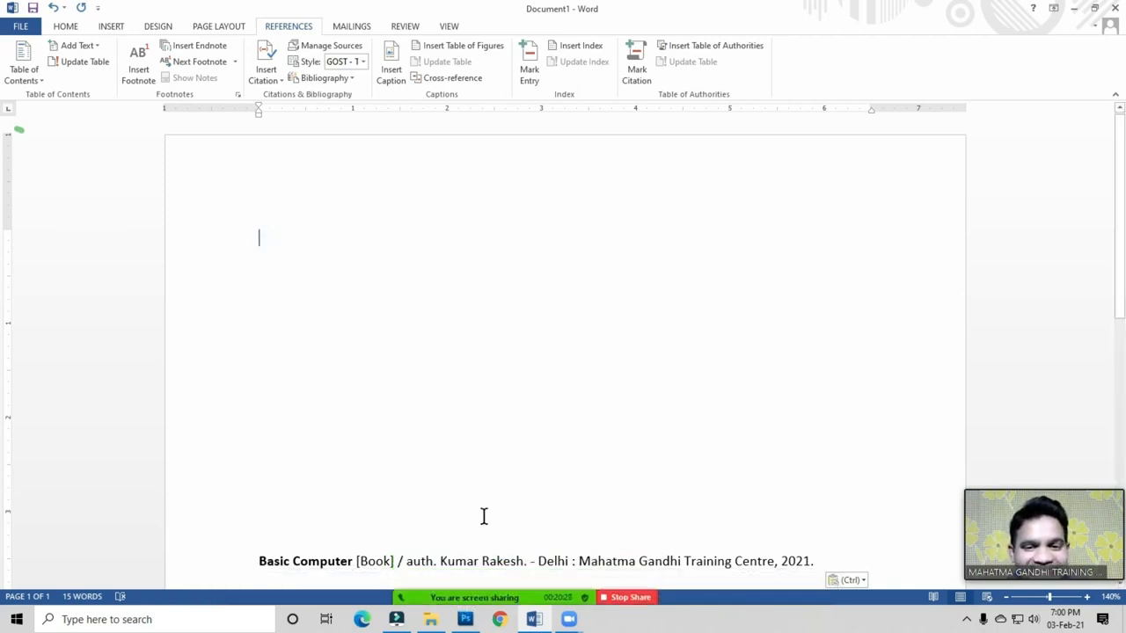
pyautogui.click(281, 241)
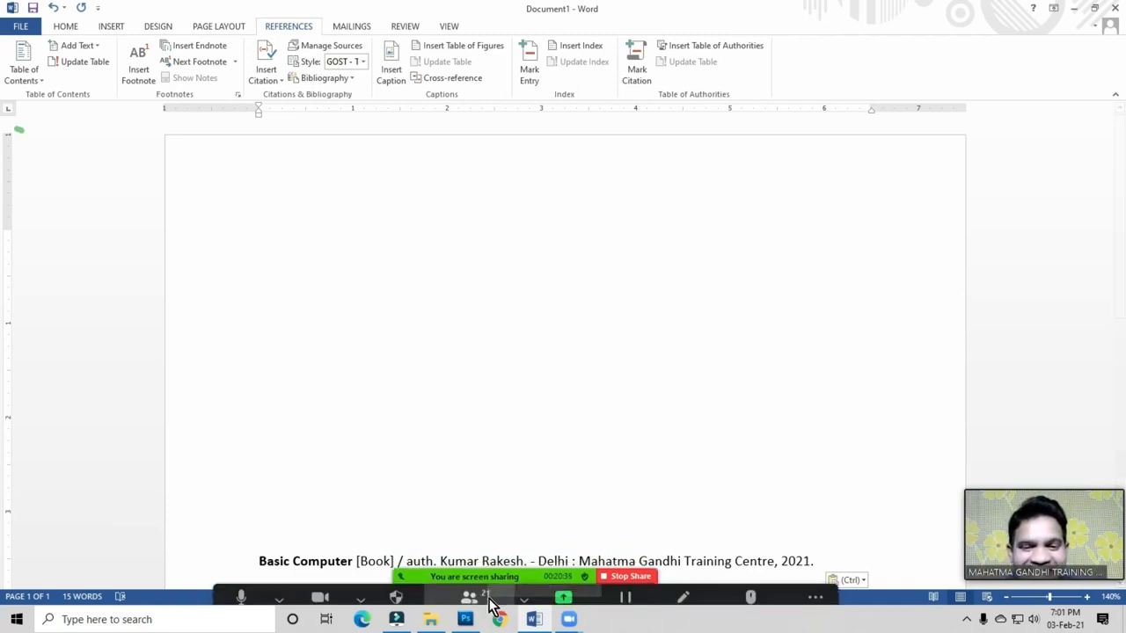
pyautogui.click(472, 589)
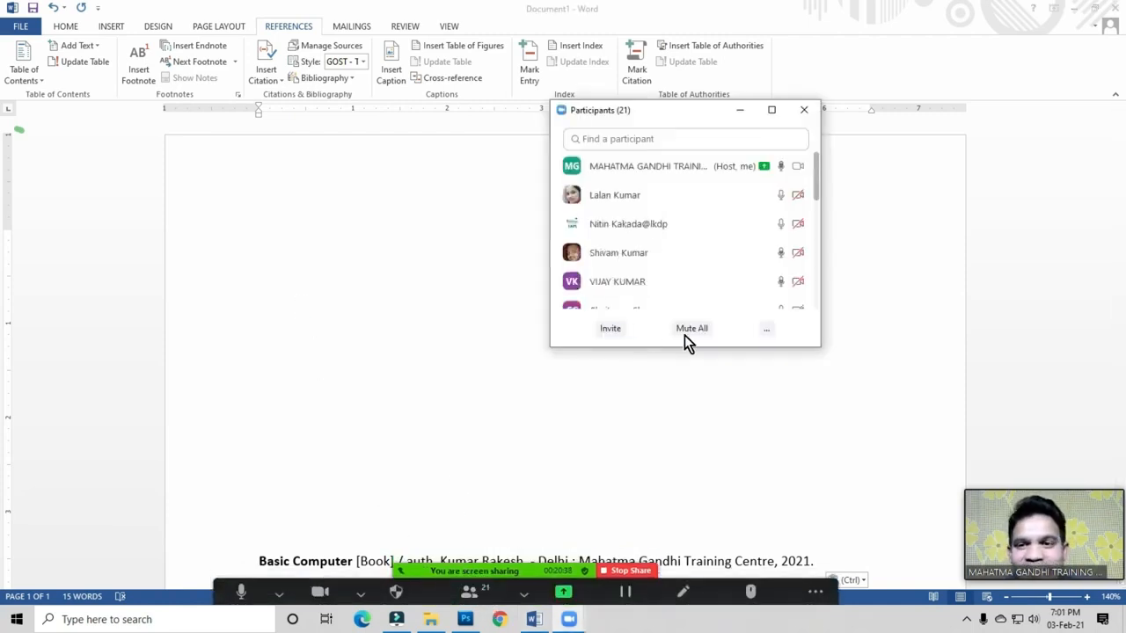
pyautogui.click(804, 110)
pyautogui.click(287, 234)
pyautogui.click(280, 184)
pyautogui.click(275, 231)
pyautogui.click(275, 240)
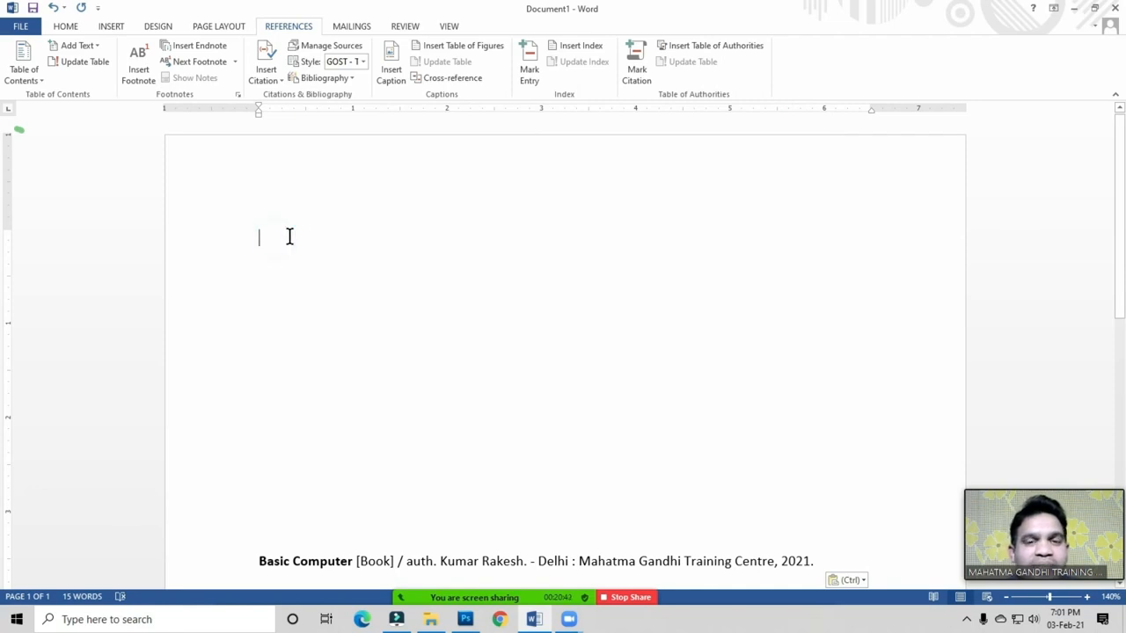
pyautogui.doubleClick(278, 245)
pyautogui.click(277, 245)
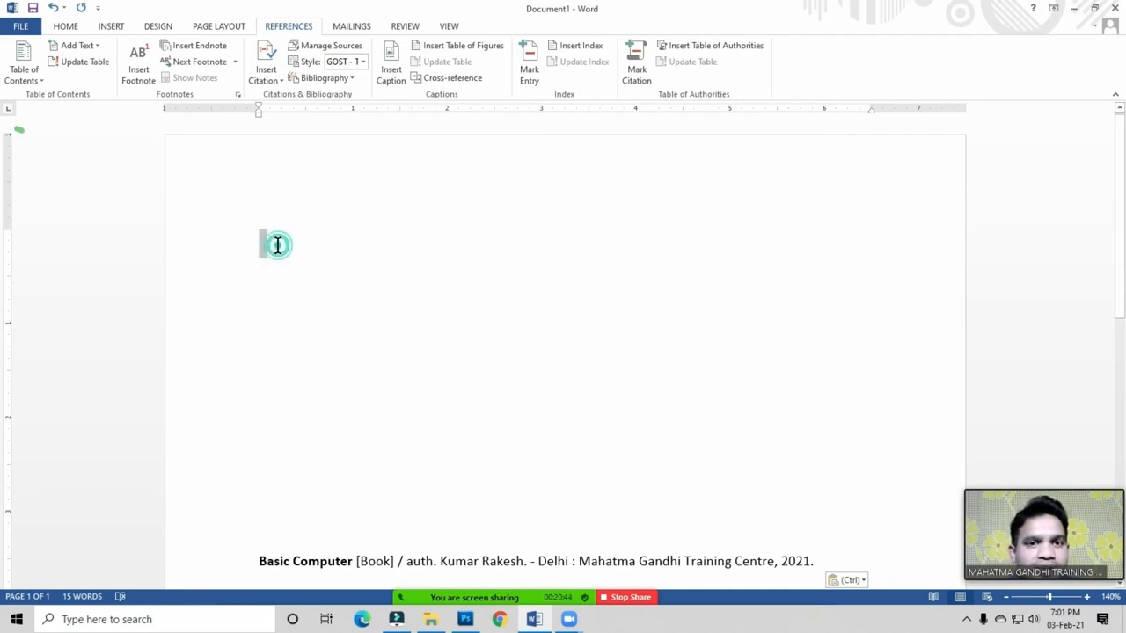
pyautogui.click(344, 195)
pyautogui.click(284, 237)
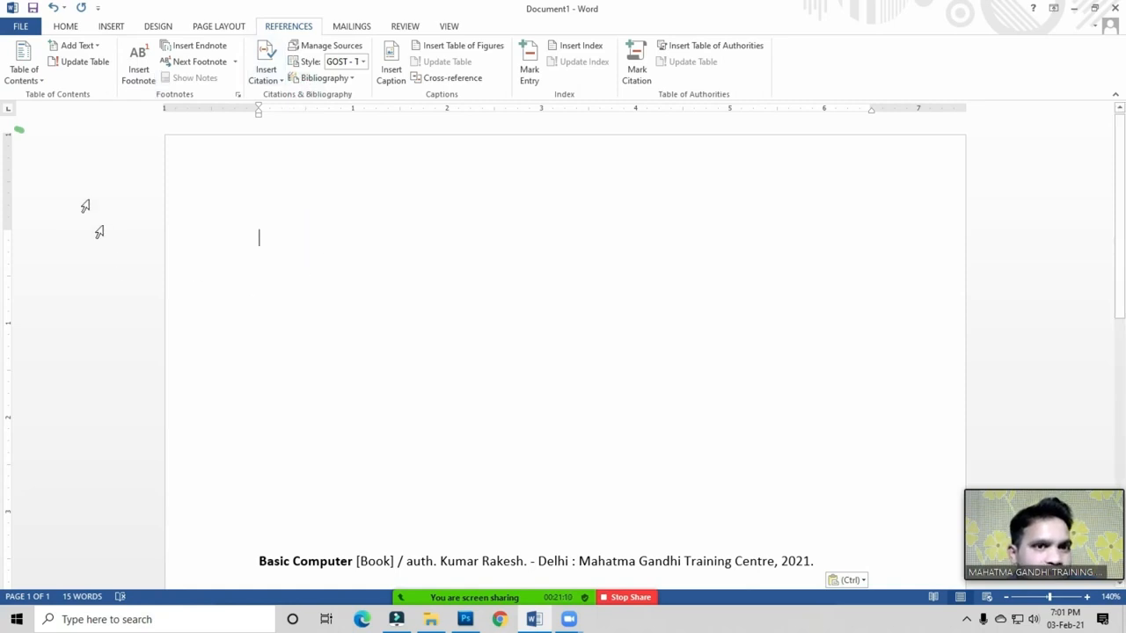
pyautogui.click(305, 96)
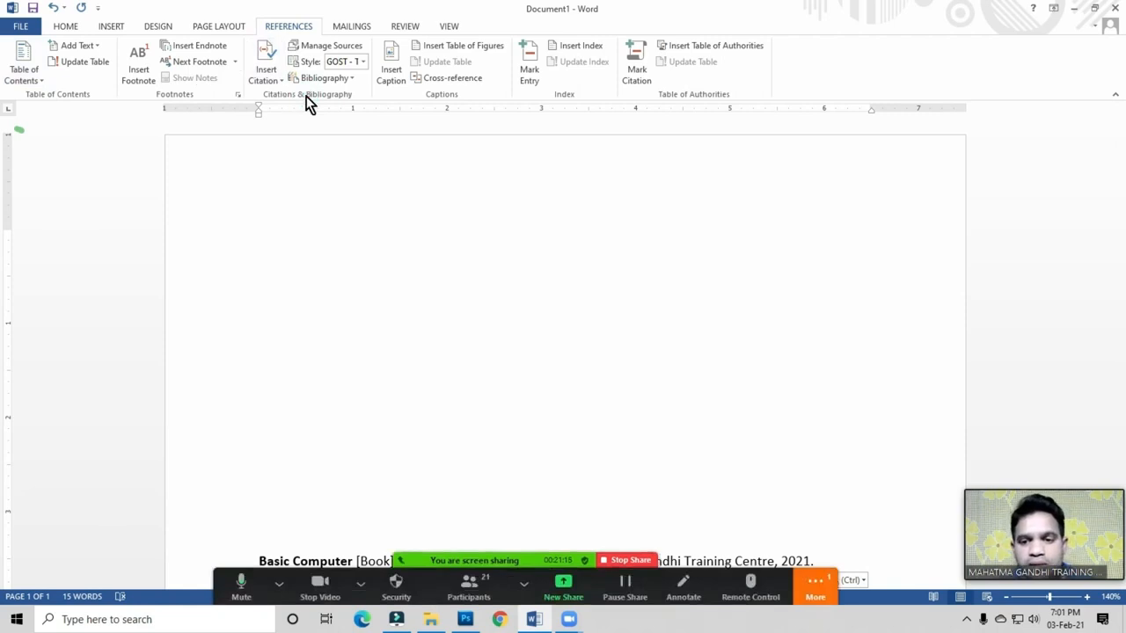
pyautogui.click(274, 240)
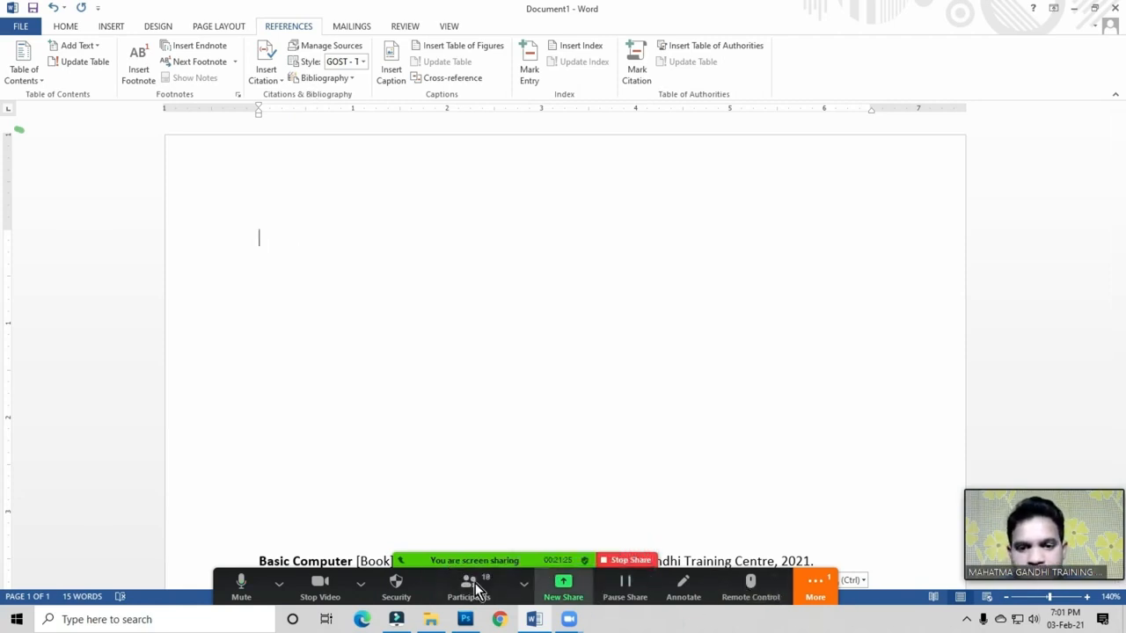
pyautogui.click(613, 561)
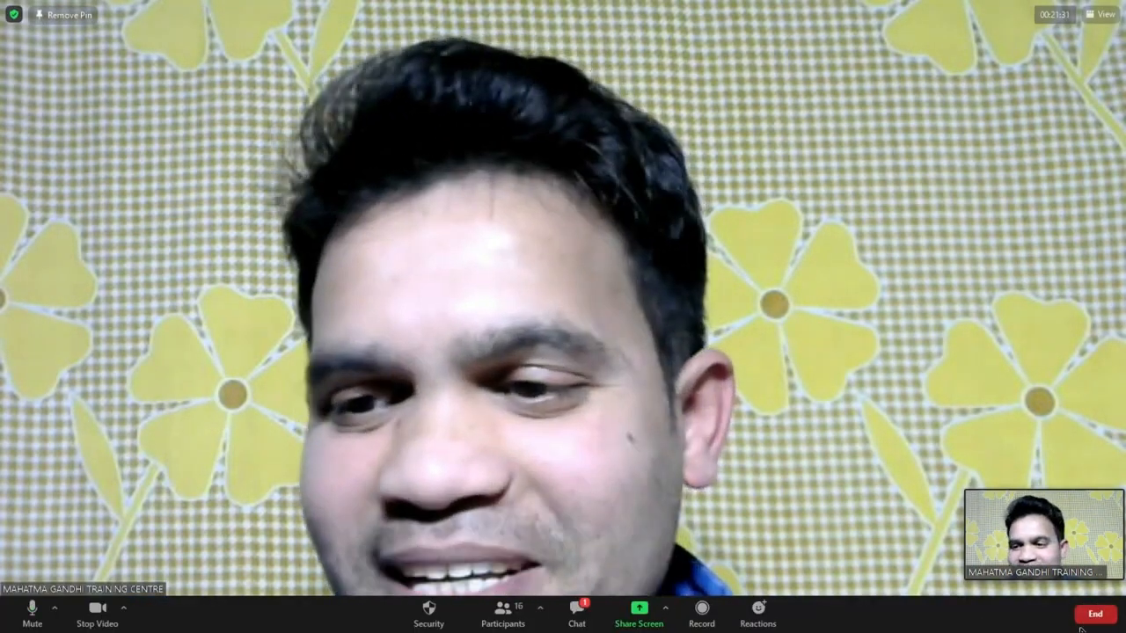
# Step: End the Zoom meeting for everyone with End Meeting for All
pyautogui.click(1102, 616)
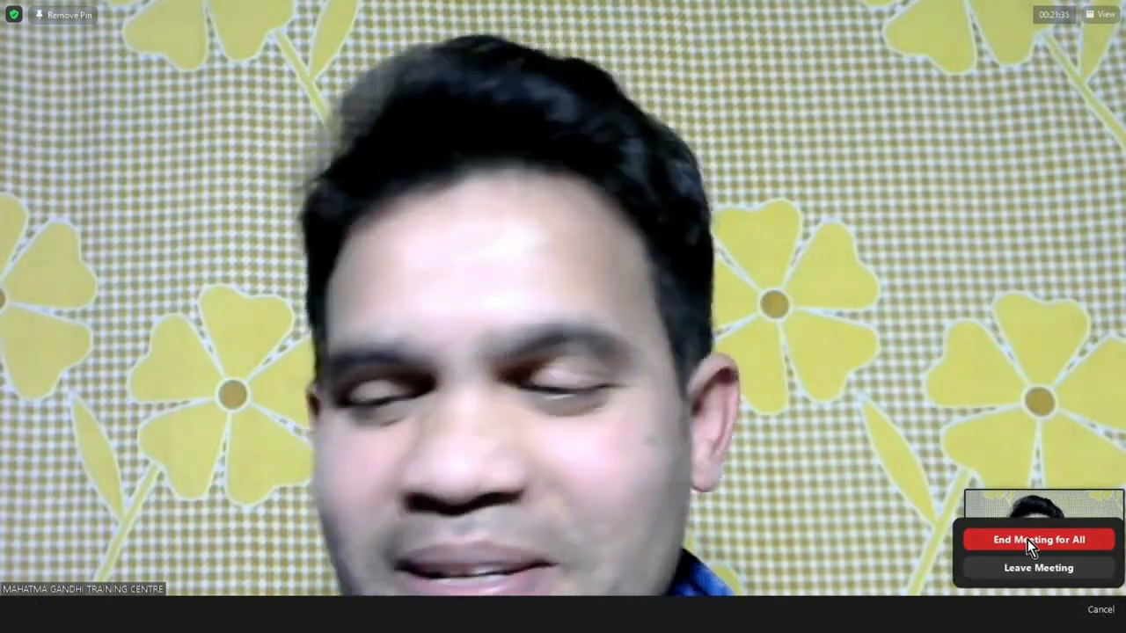
pyautogui.click(1027, 540)
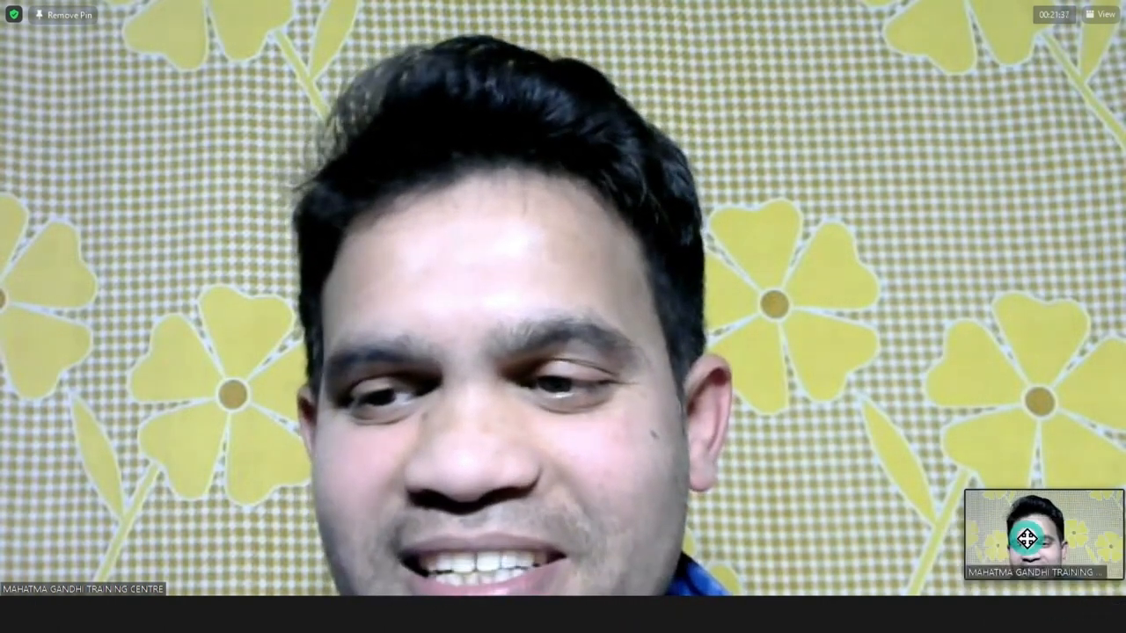